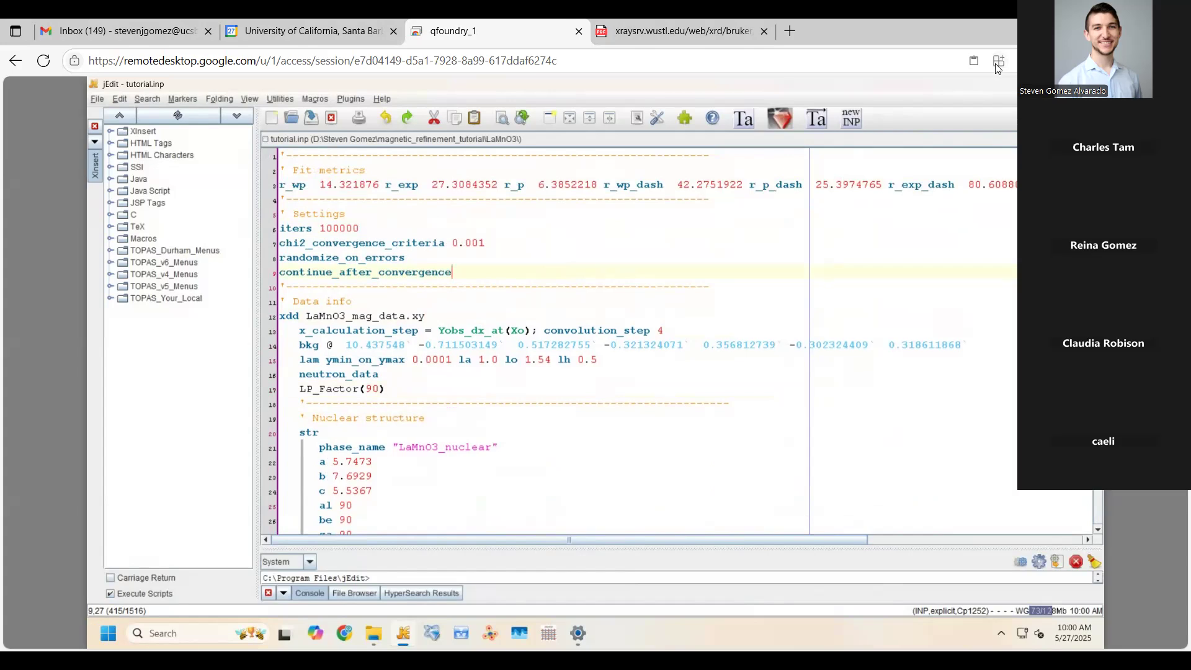
Delete lines 20–35 holding the old str block and the leftover empty line, then save tutorial.inp
click(723, 324)
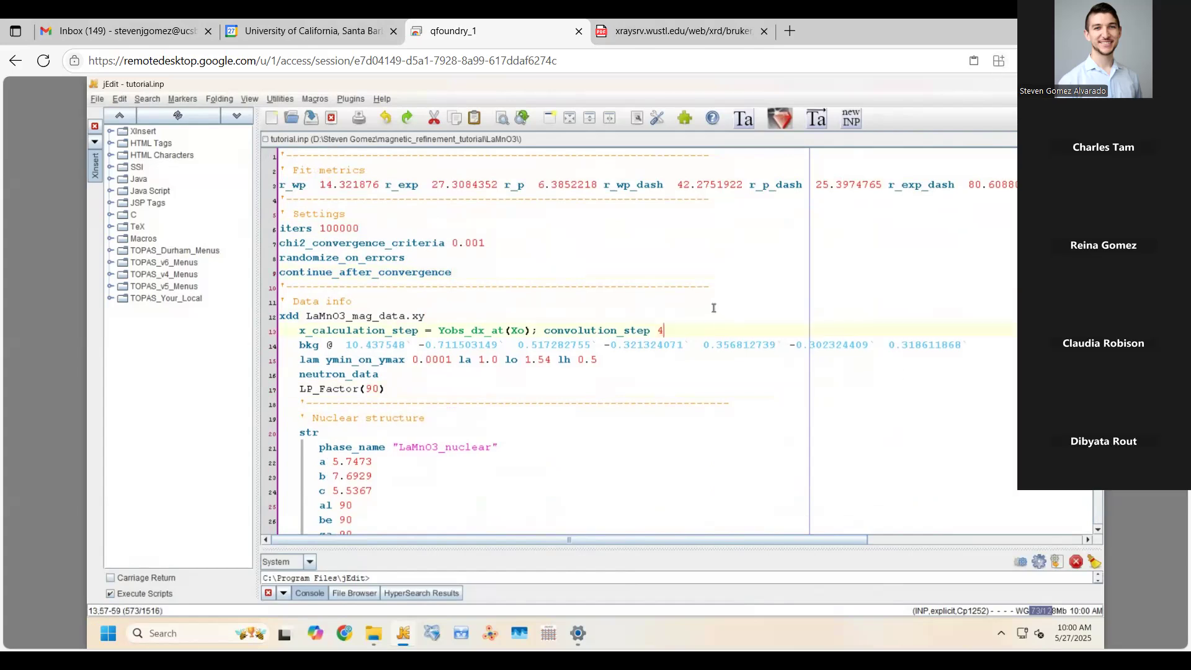
scroll(713, 308, down, 3)
click(888, 527)
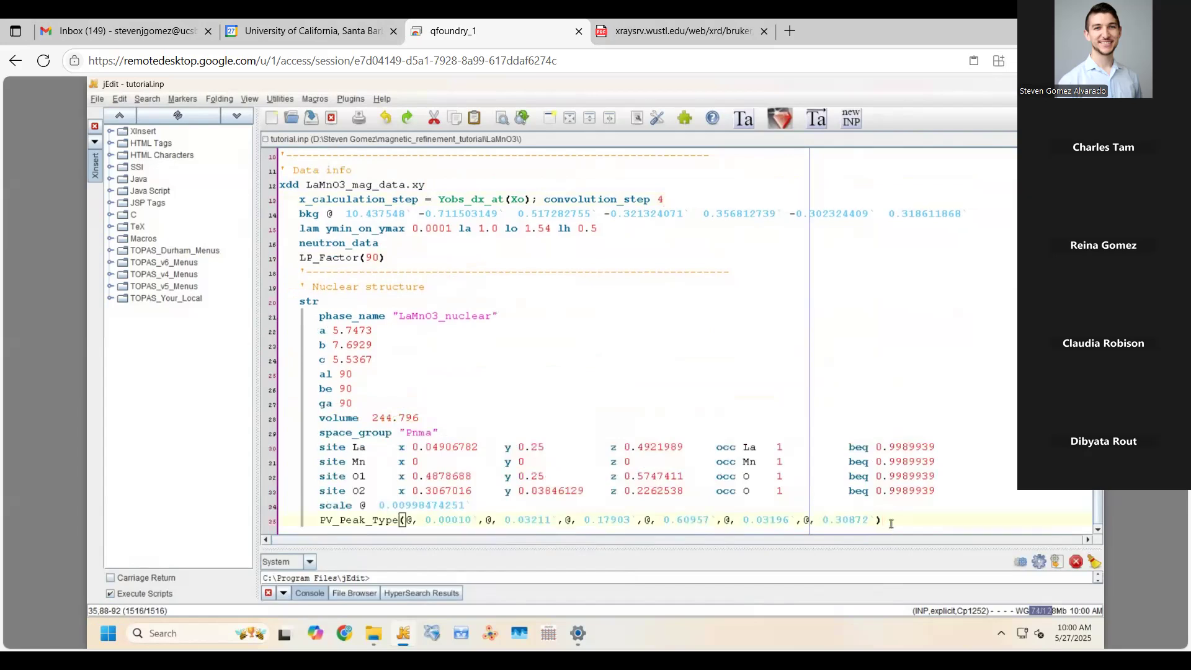
drag(891, 524, 284, 284)
key(BackSpace)
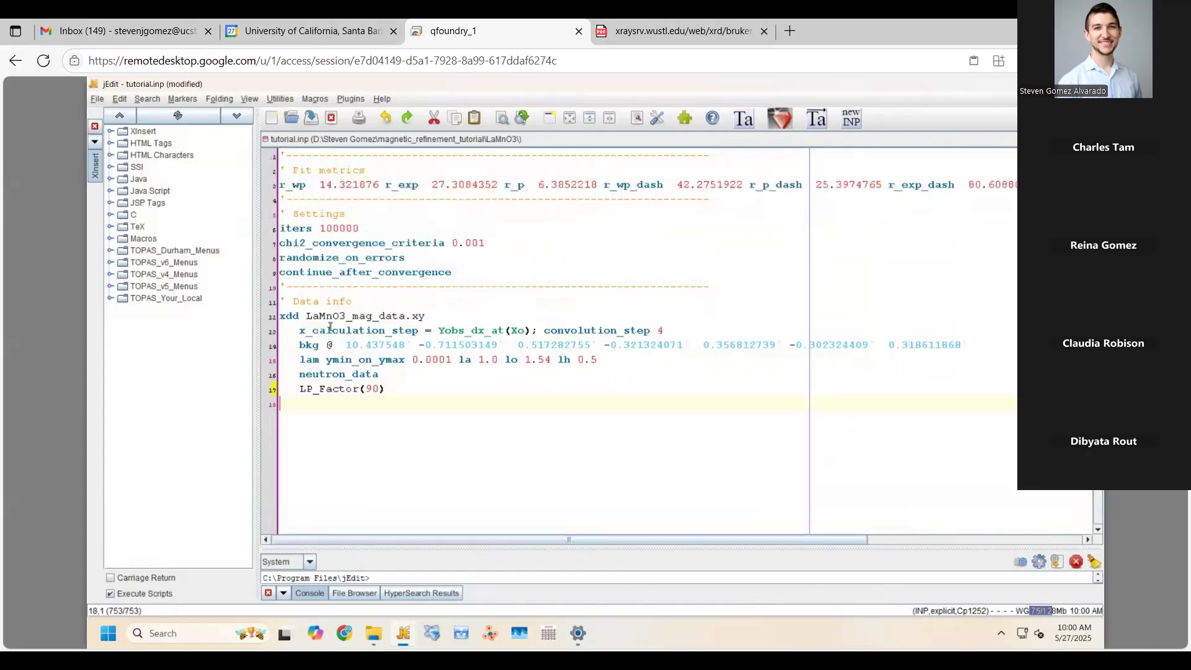
key(ctrl+z)
click(532, 394)
drag(892, 525, 273, 301)
key(BackSpace)
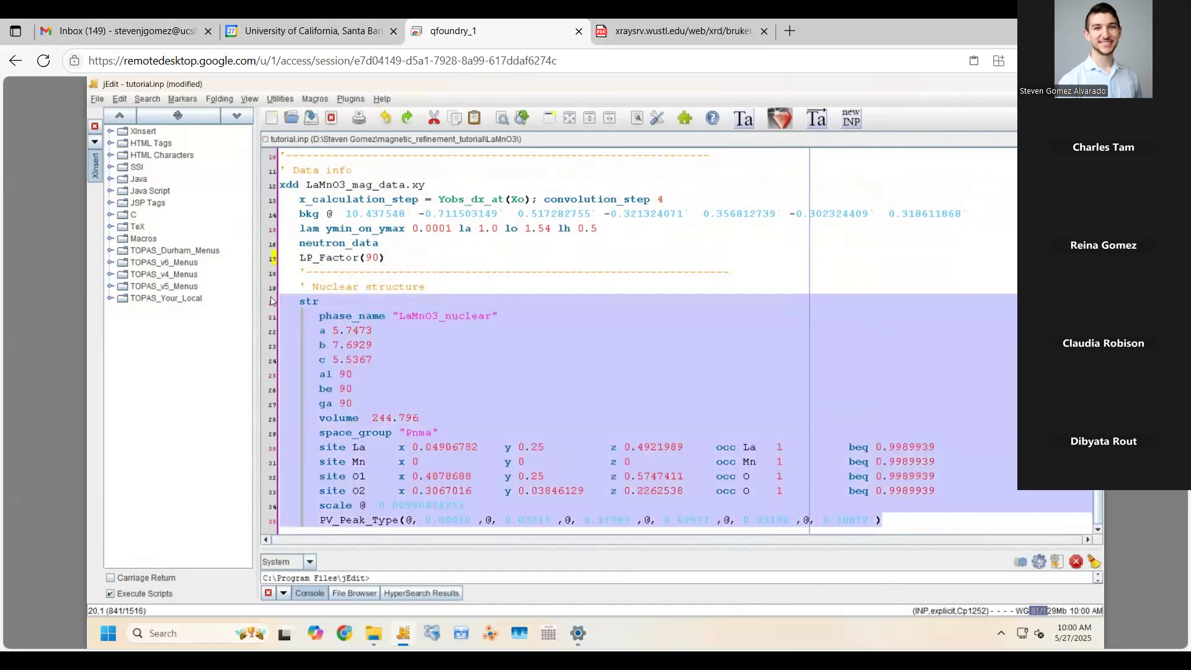
key(BackSpace)
key(ctrl+s)
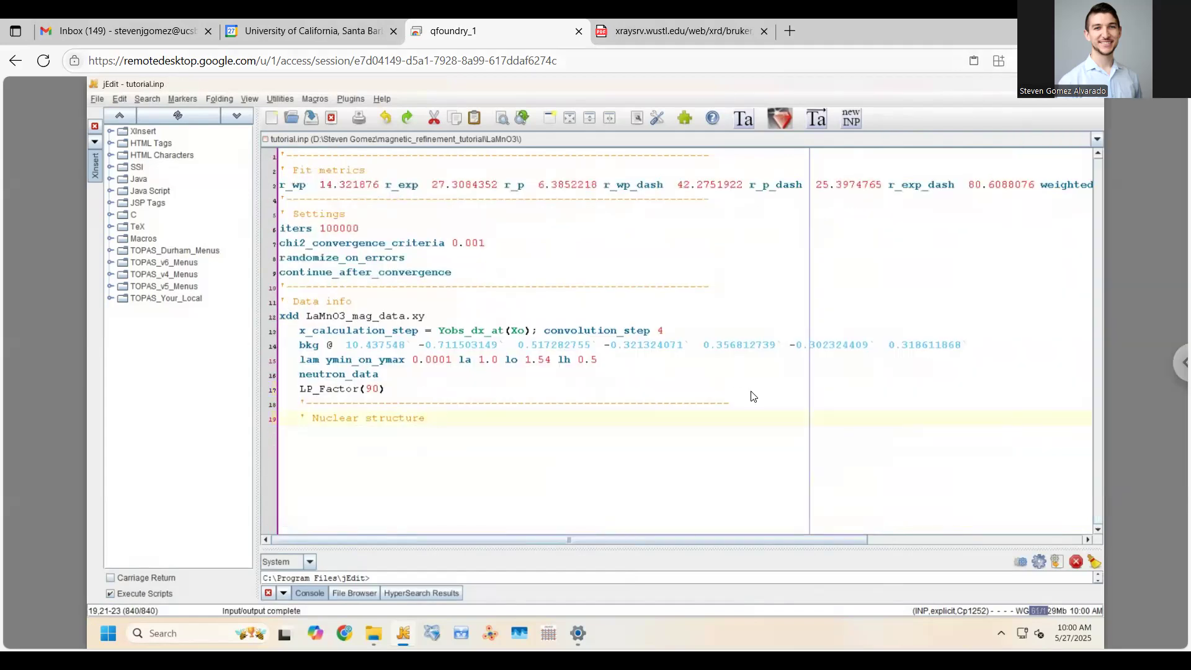
Switch the Chrome Remote Desktop session to full-screen from its side panel
click(1180, 363)
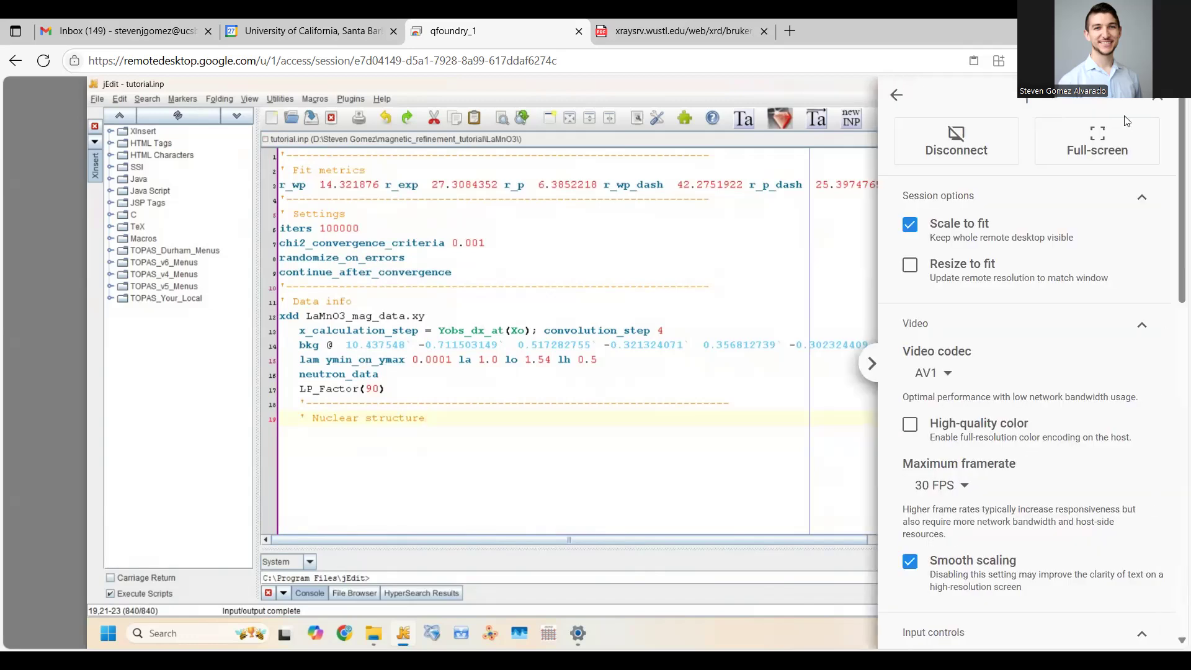
click(1125, 132)
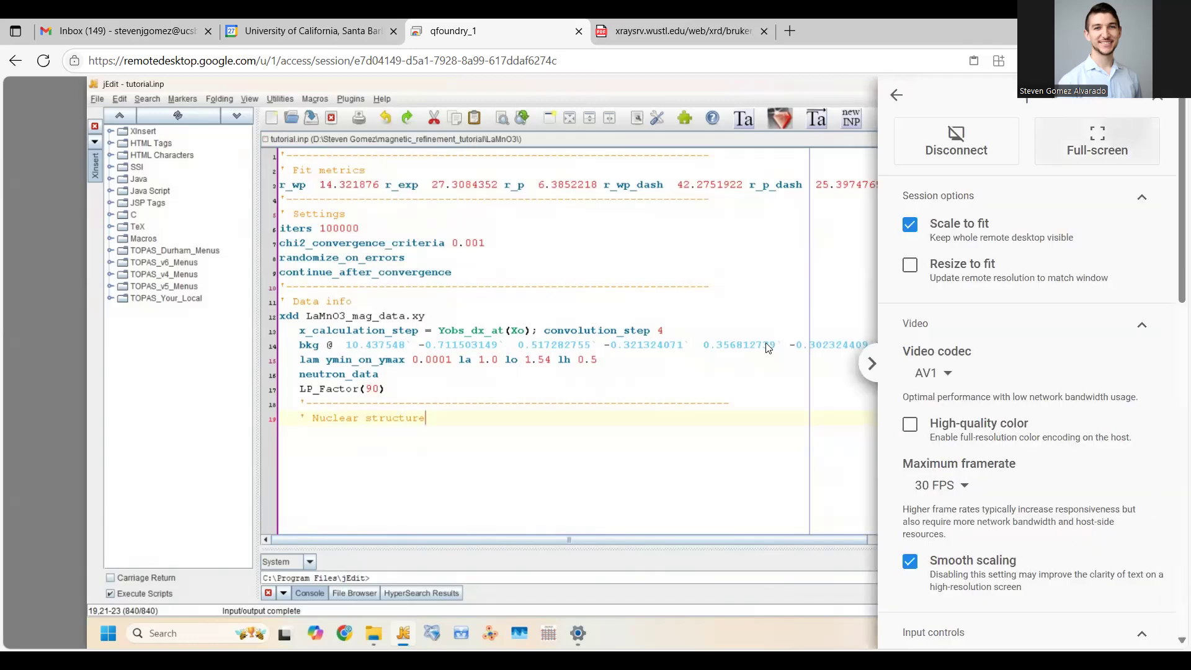
key(Down)
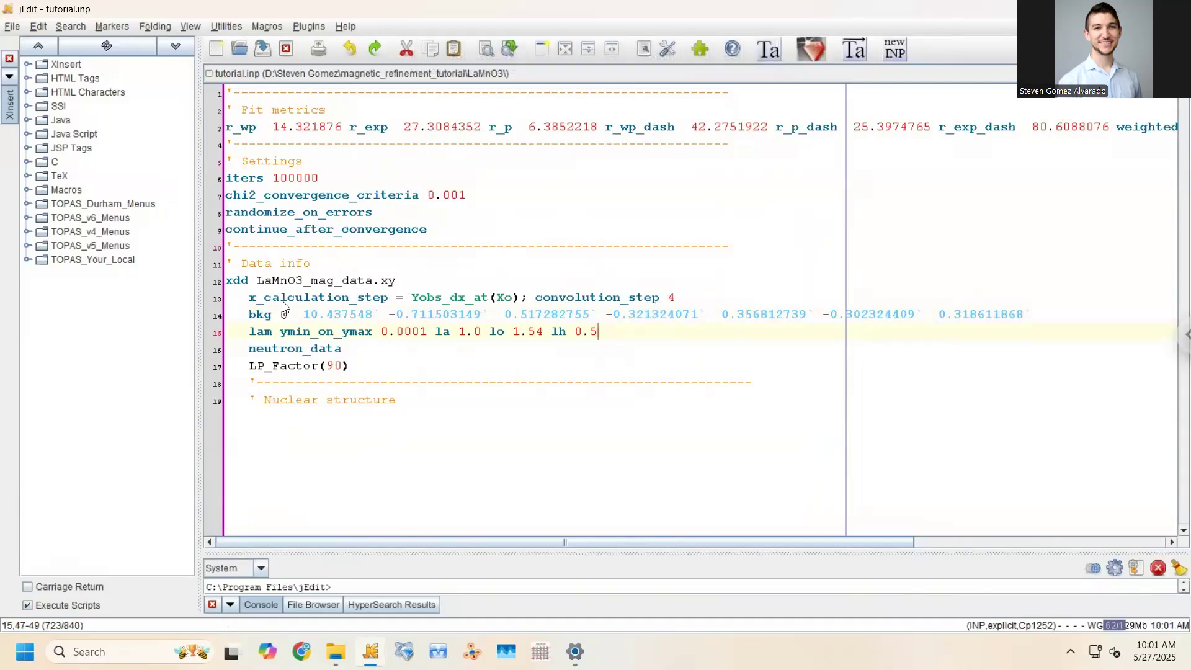
drag(257, 282, 397, 285)
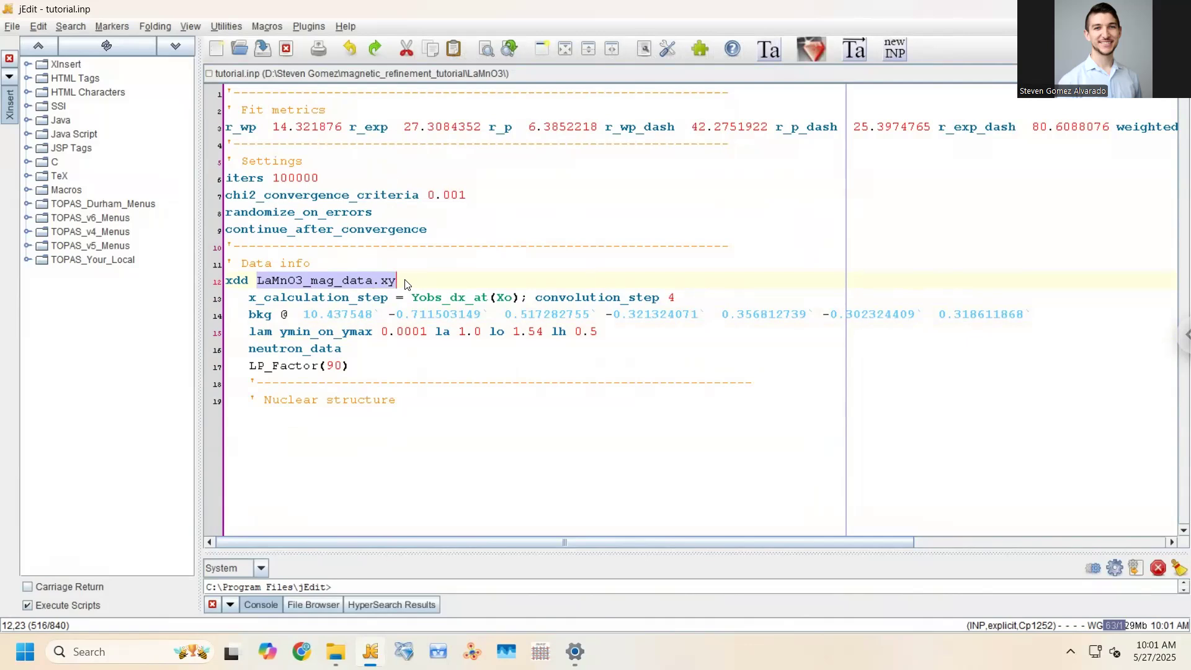
click(329, 351)
drag(250, 315, 1032, 315)
click(304, 316)
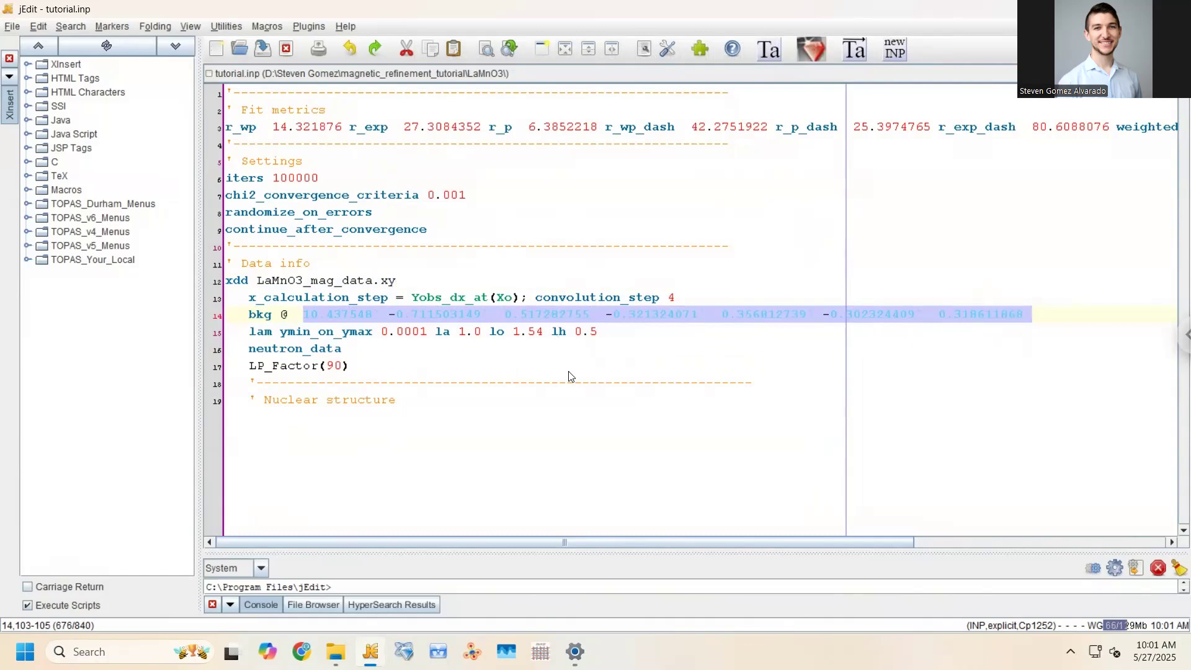
click(324, 365)
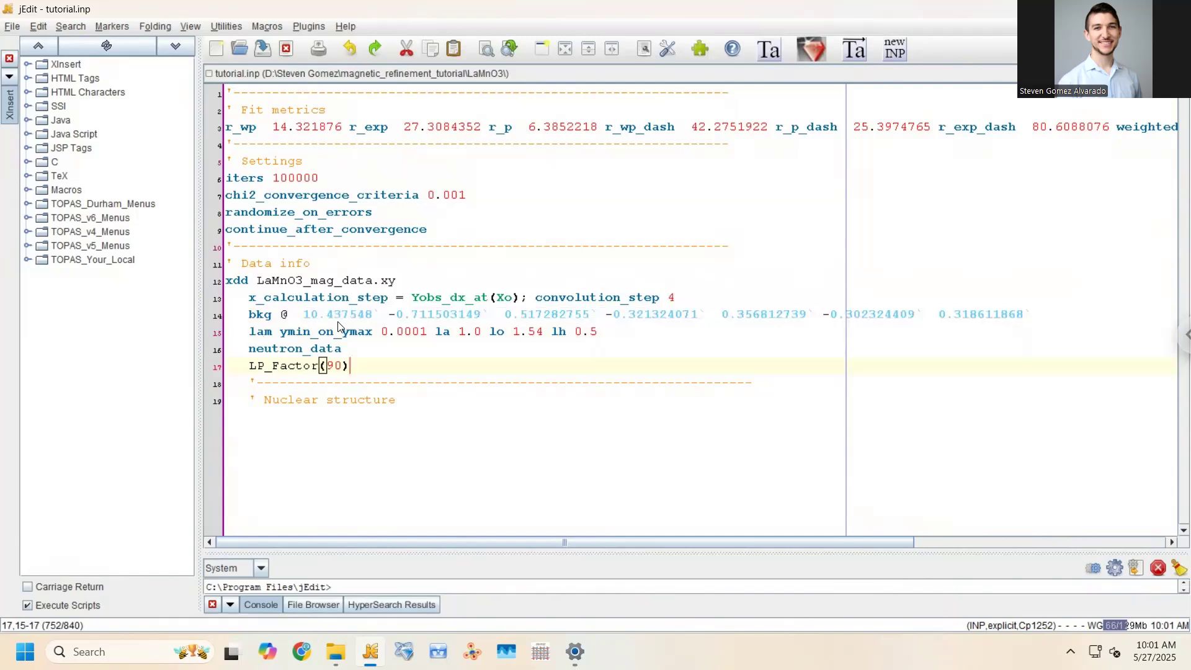
click(305, 315)
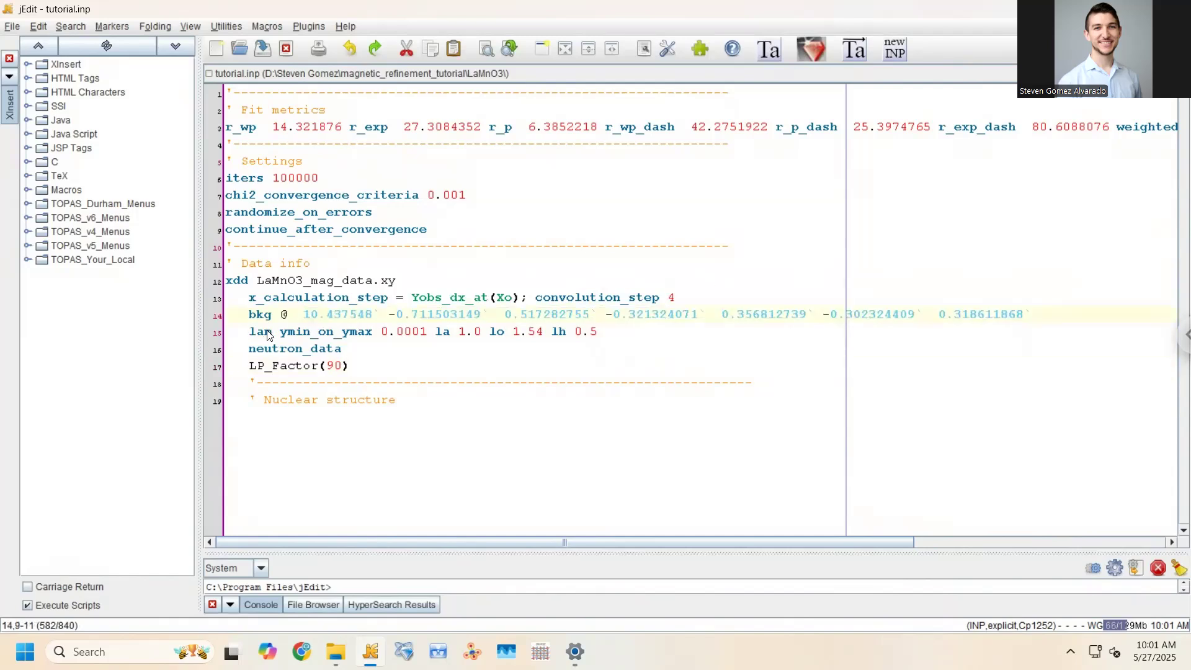
drag(246, 336, 601, 338)
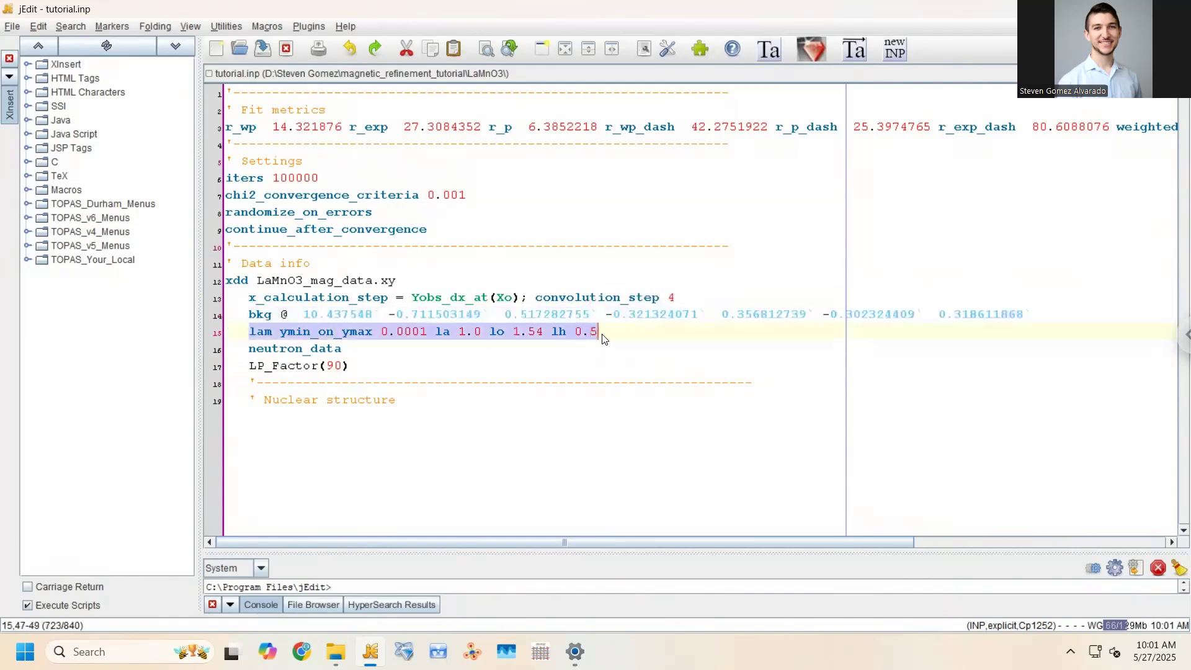
click(512, 334)
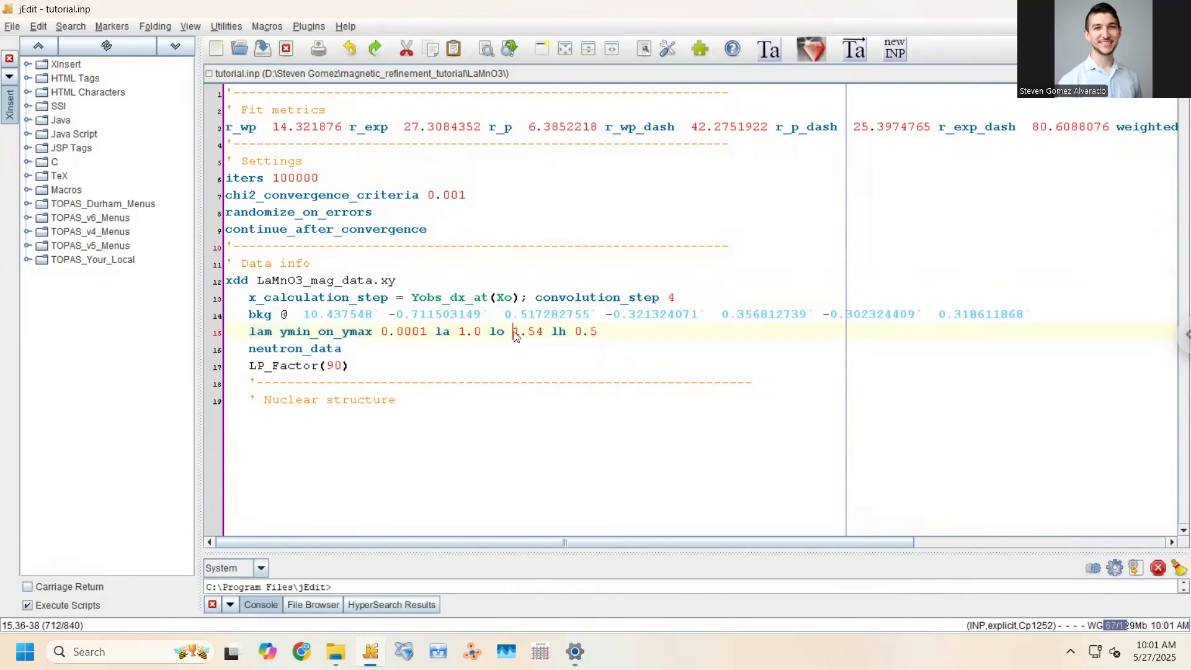
shift+click(541, 337)
drag(427, 334, 481, 335)
drag(598, 334, 545, 333)
click(327, 349)
drag(342, 348, 245, 348)
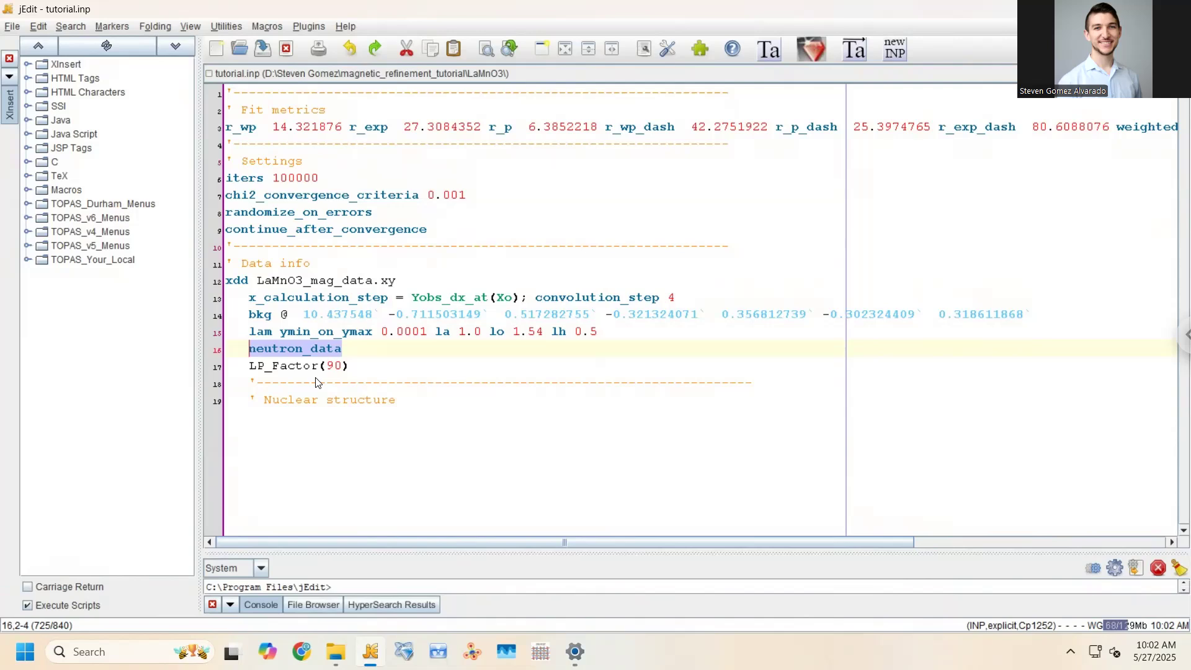
drag(348, 368, 251, 367)
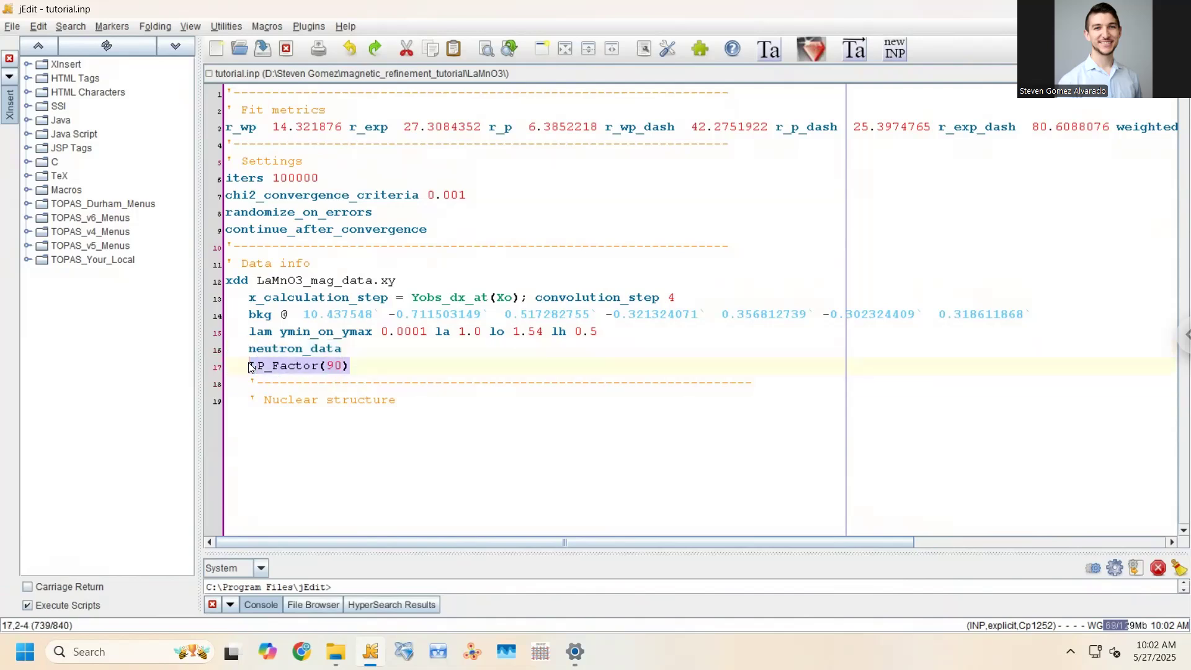
click(362, 368)
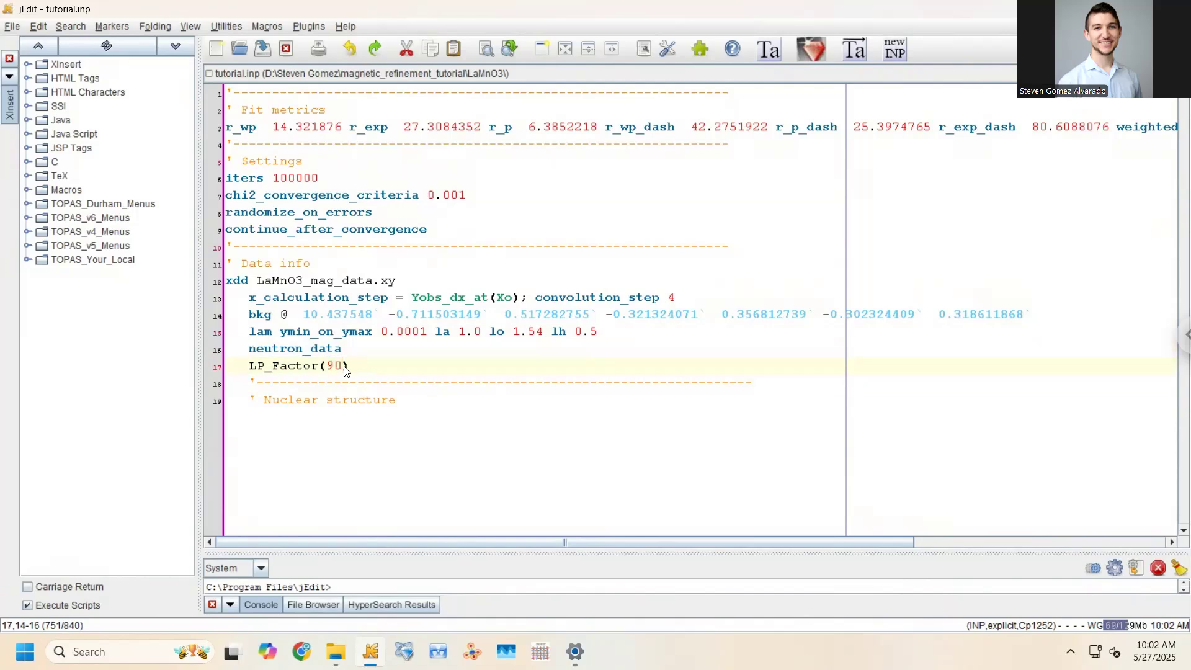
drag(345, 367, 327, 367)
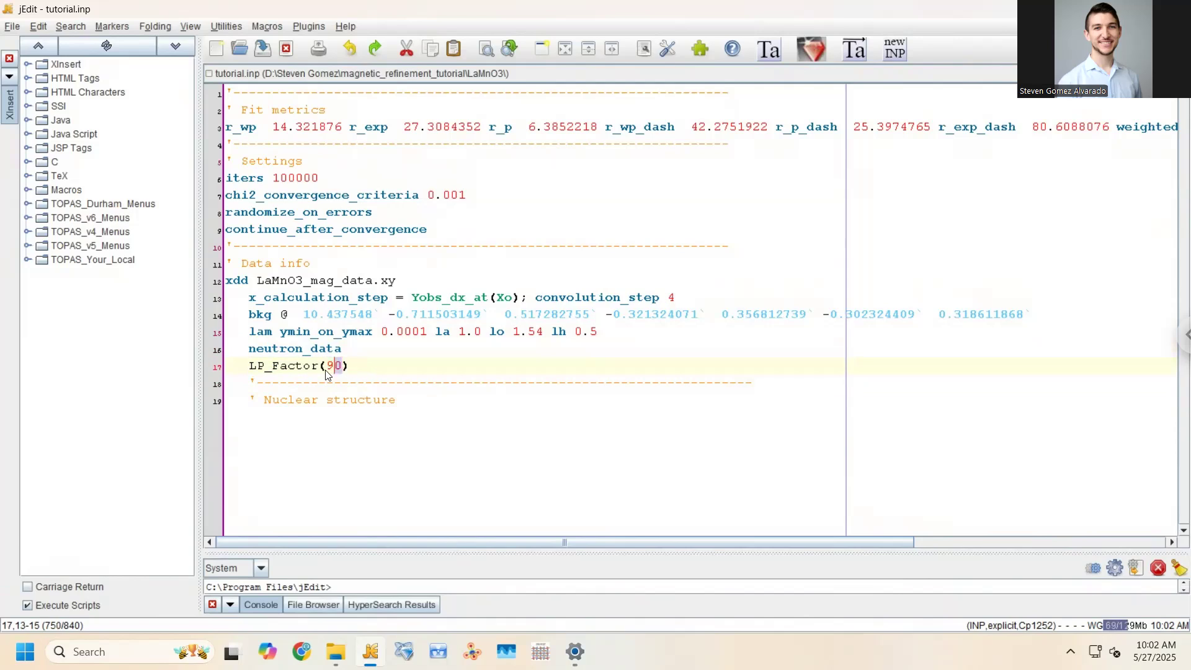
click(368, 371)
drag(369, 371, 246, 377)
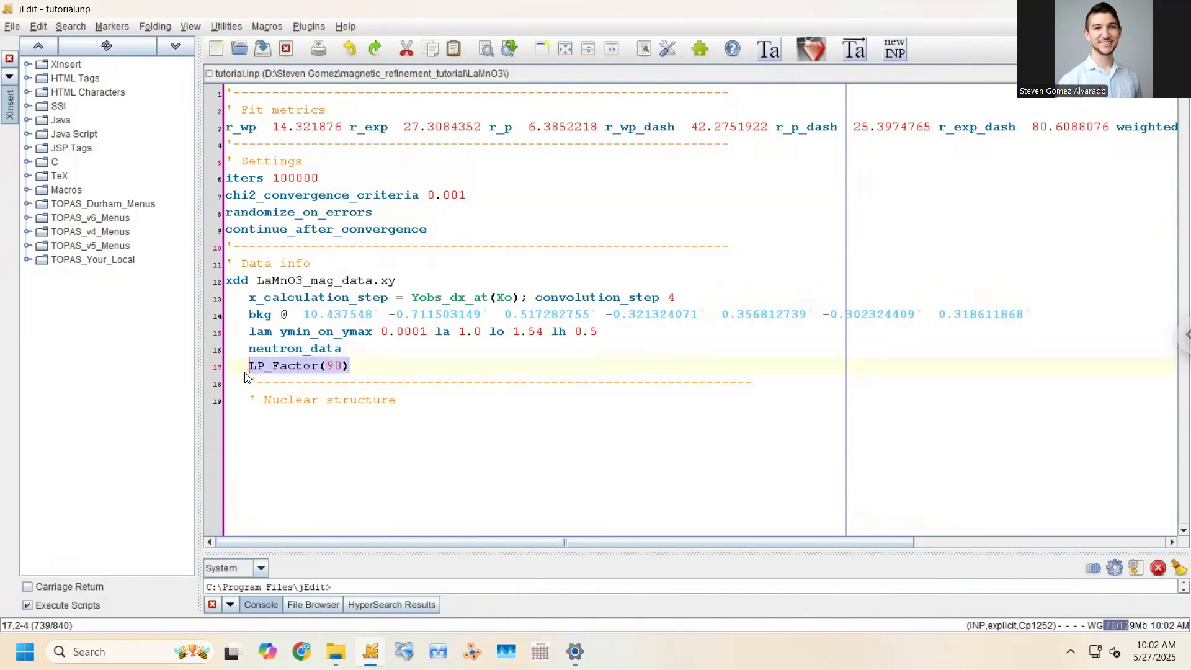
click(400, 407)
Insert an empty line 20 after the Nuclear structure comment and save tutorial.inp
key(Return)
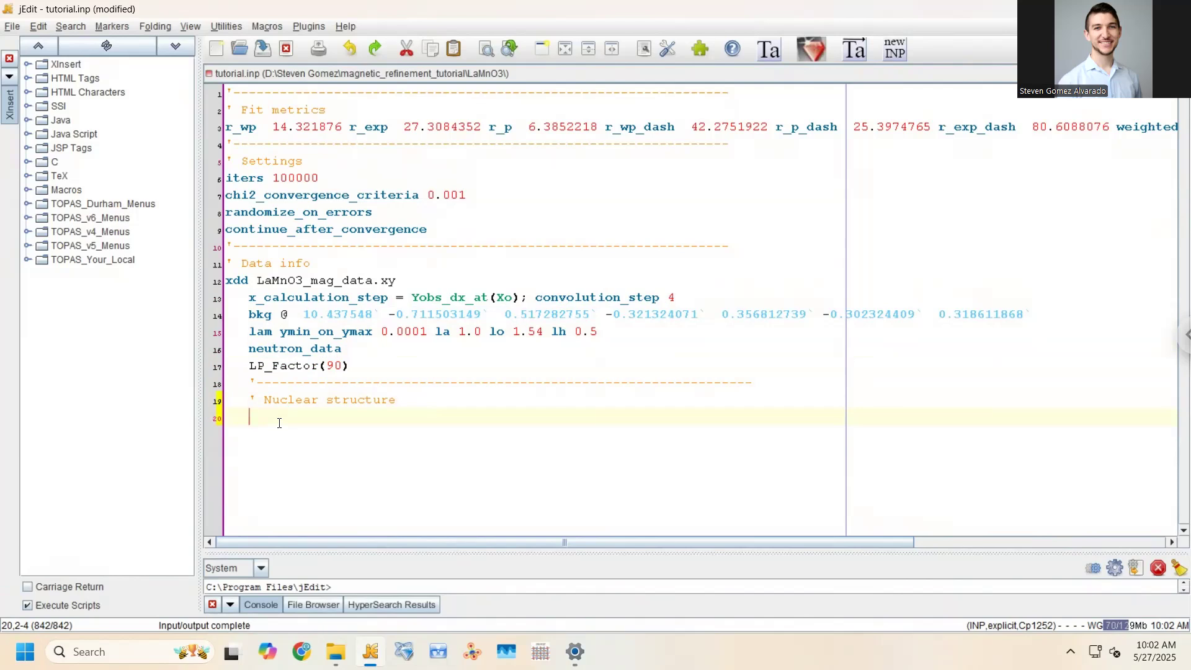
key(ctrl+s)
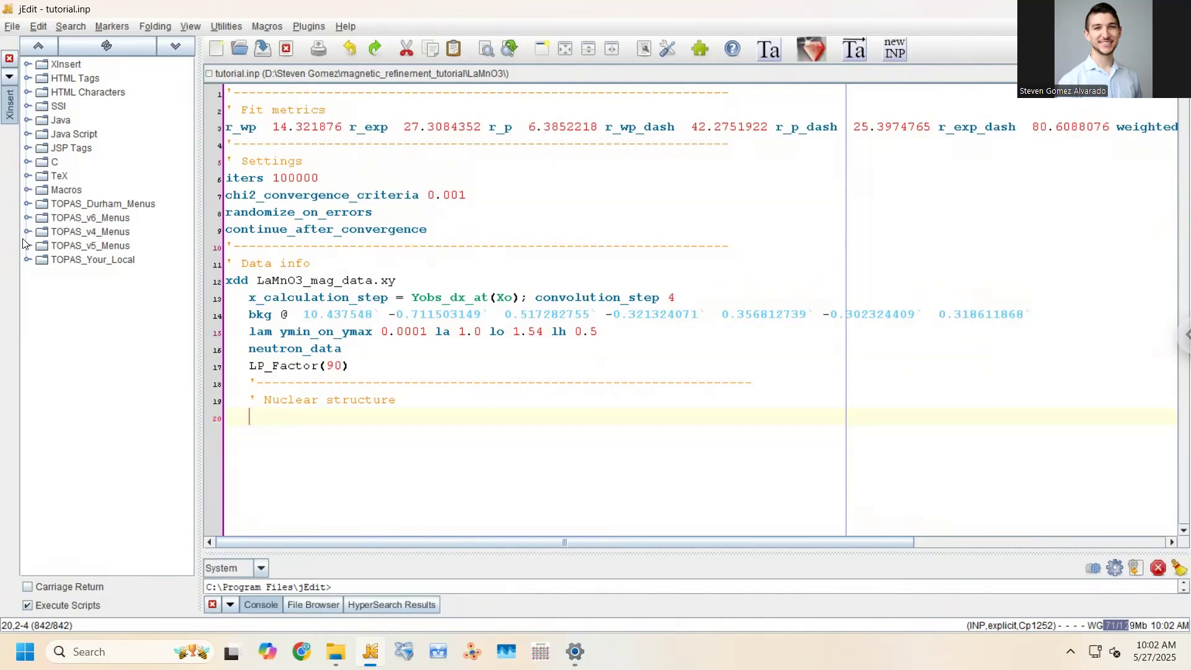
Browse the TOPAS_Durham_Menus group and its Simple Rietveld Refinement templates in XInsert
click(28, 218)
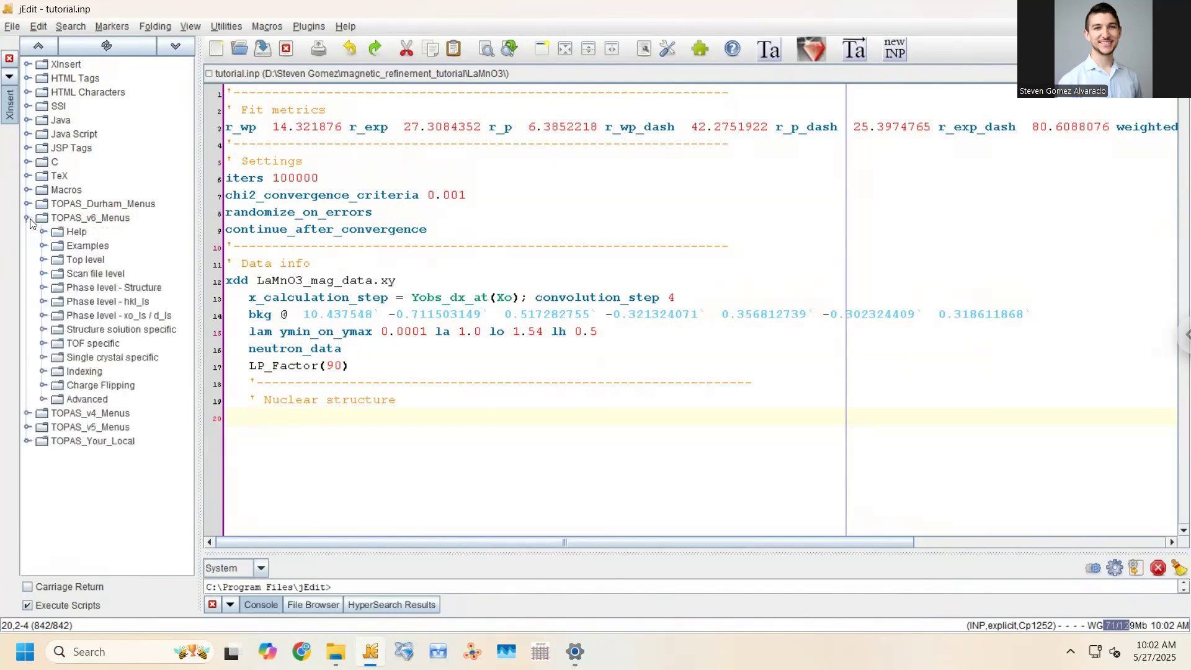
click(27, 205)
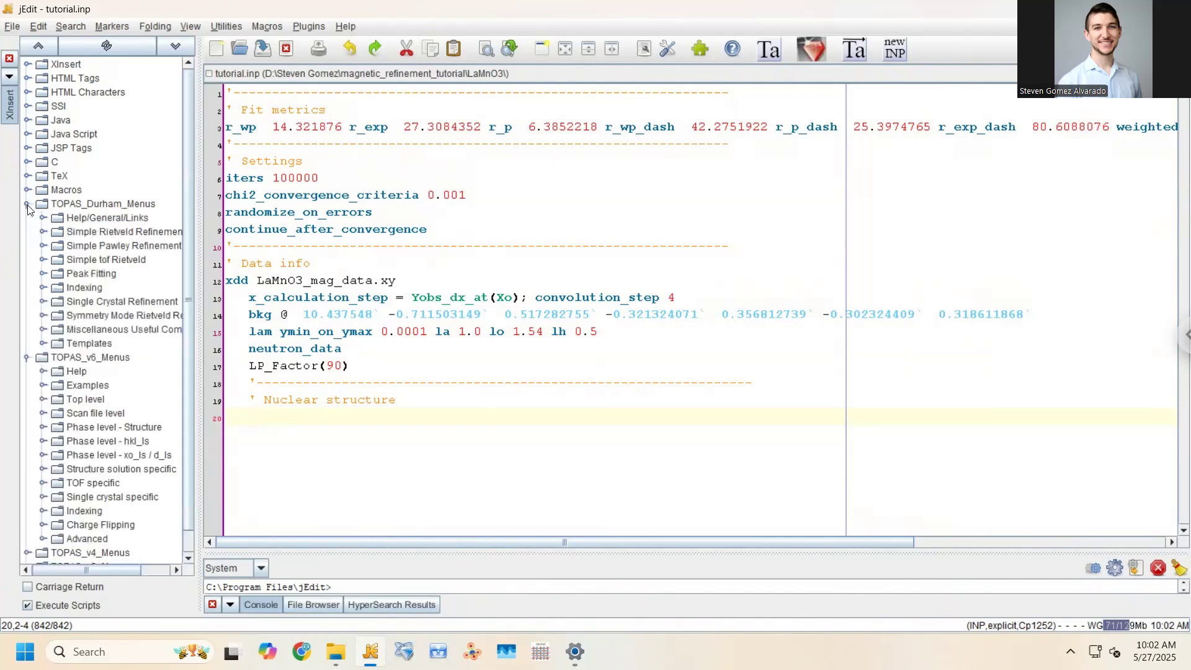
click(27, 207)
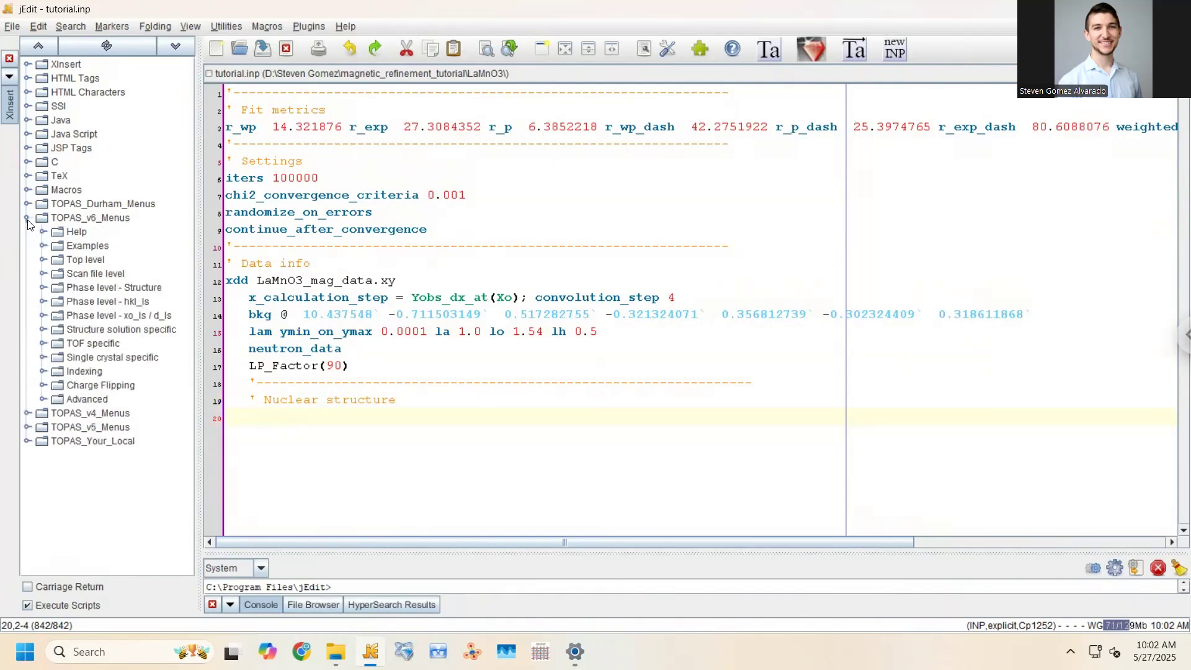
click(28, 218)
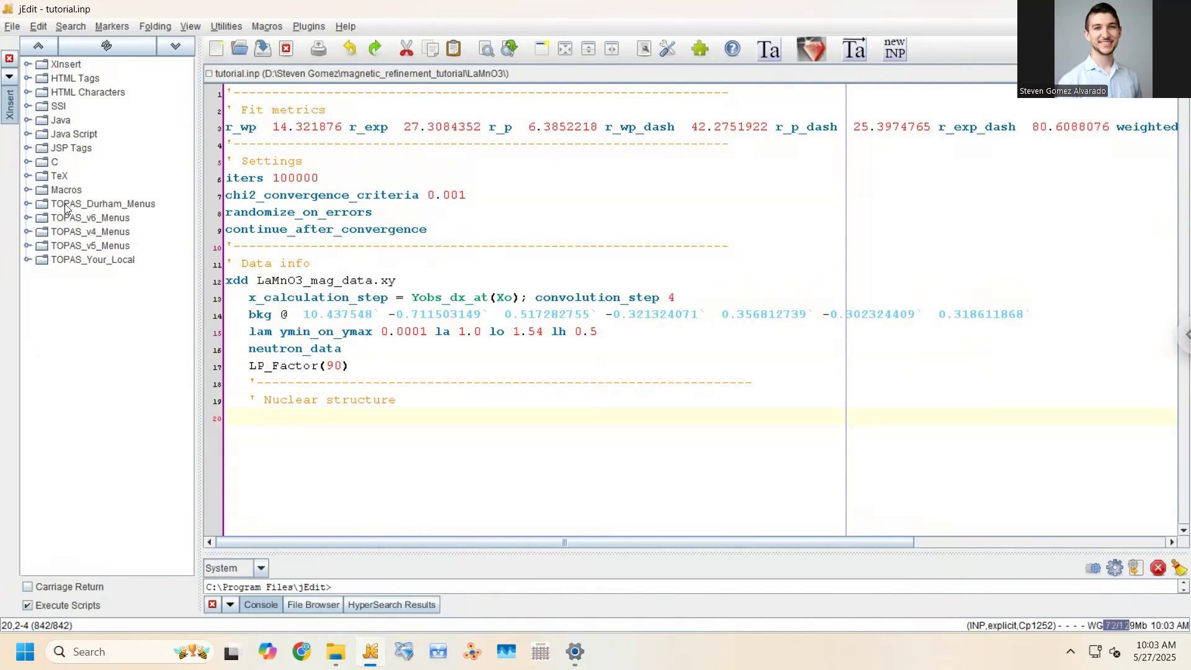
click(27, 205)
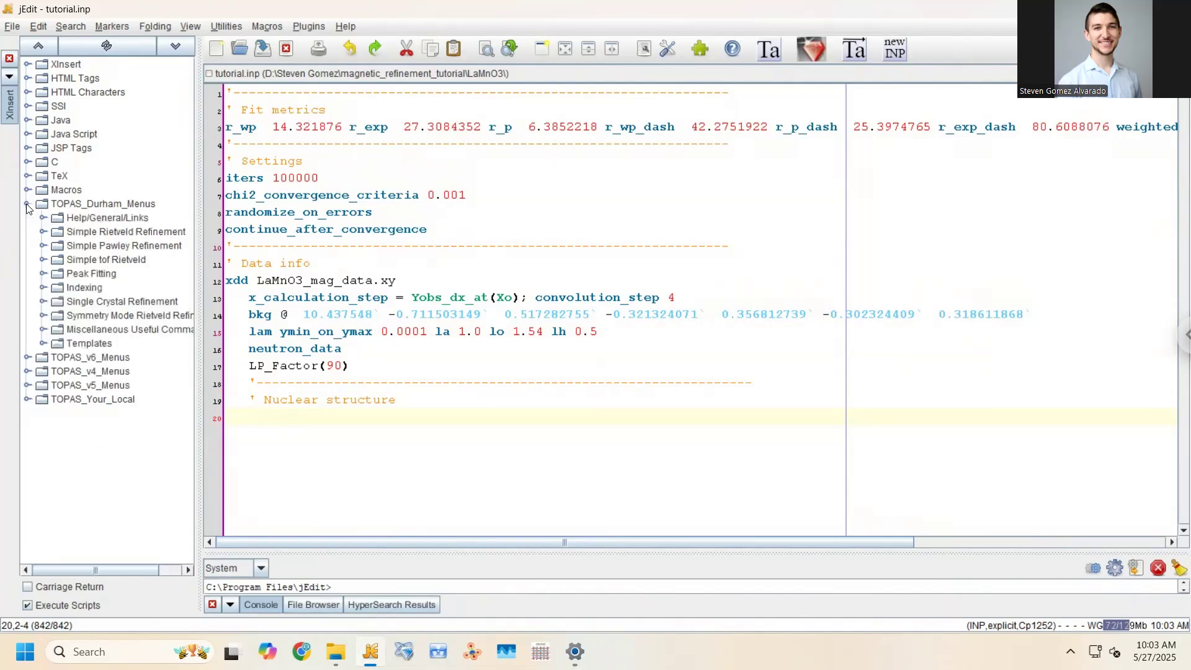
click(44, 232)
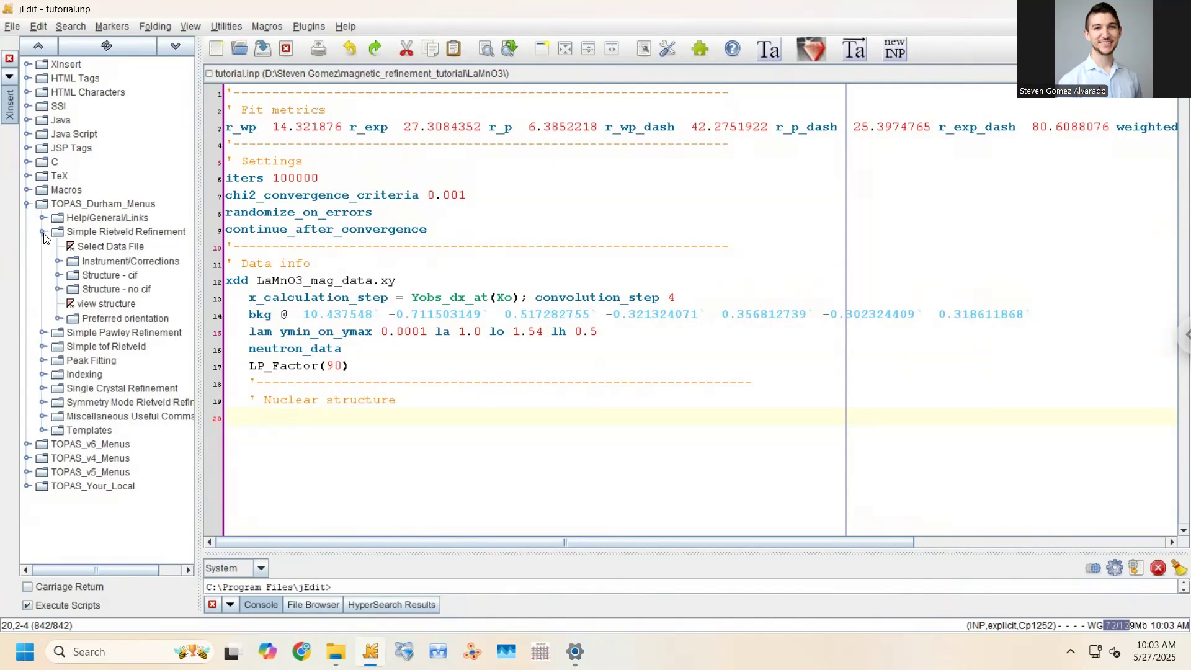
click(43, 233)
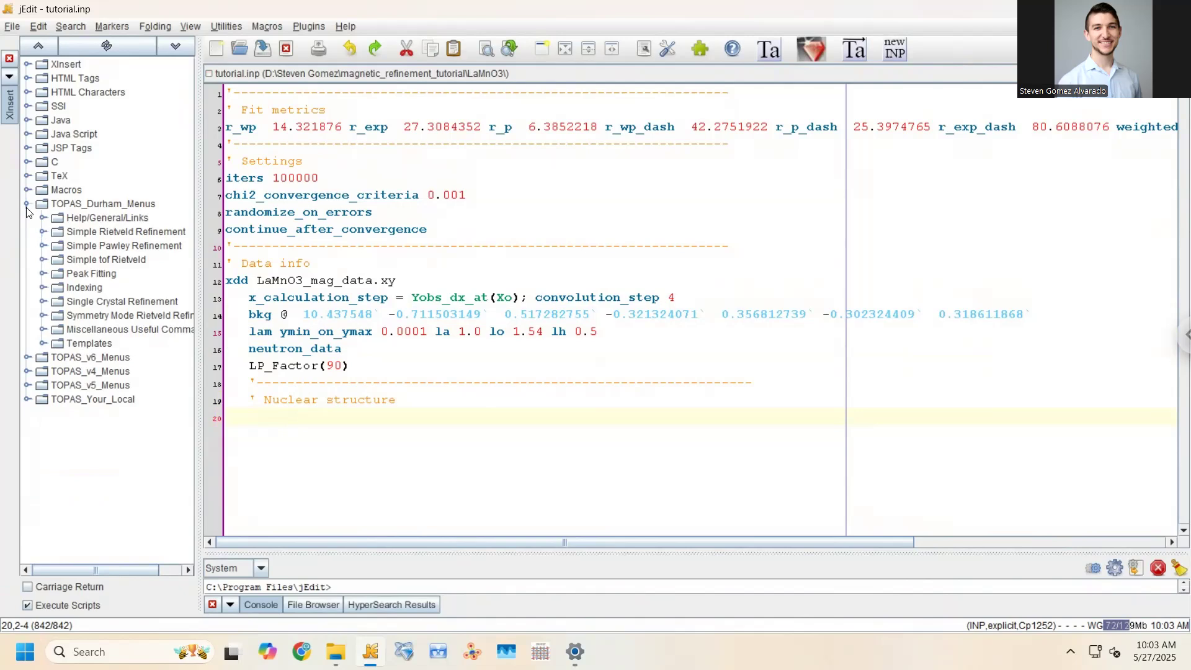
click(44, 232)
click(44, 231)
click(43, 233)
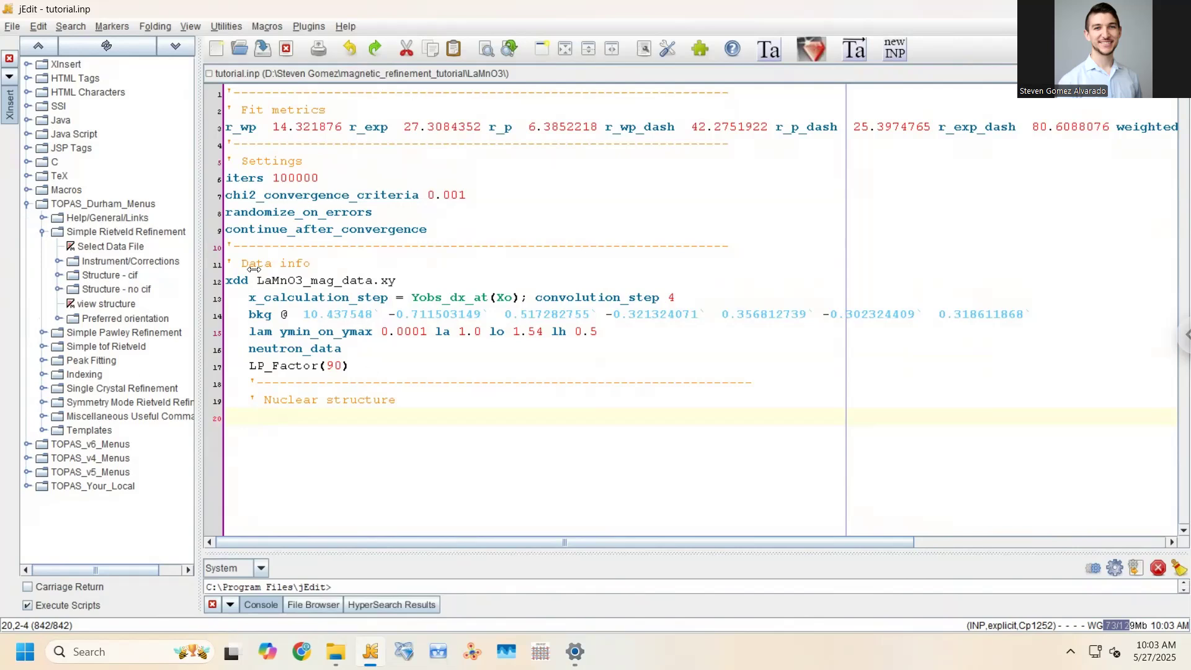
Collapse the Durham templates and expand the TOPAS_v6_Menus template group
drag(257, 280, 396, 281)
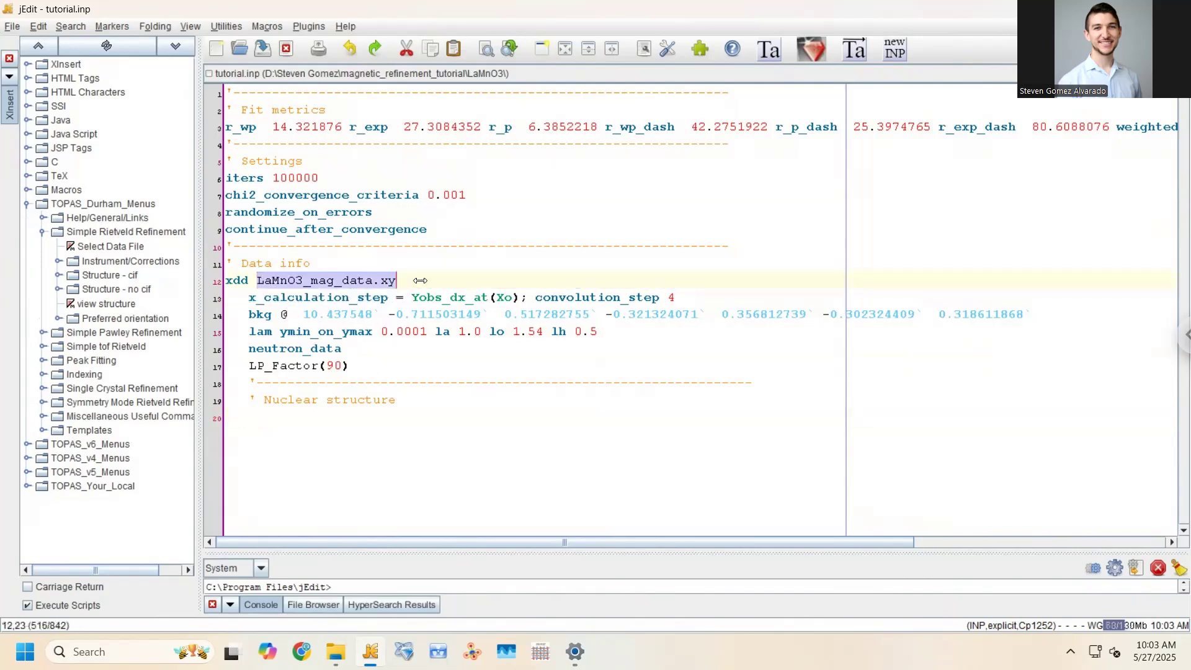
click(44, 231)
double_click(42, 203)
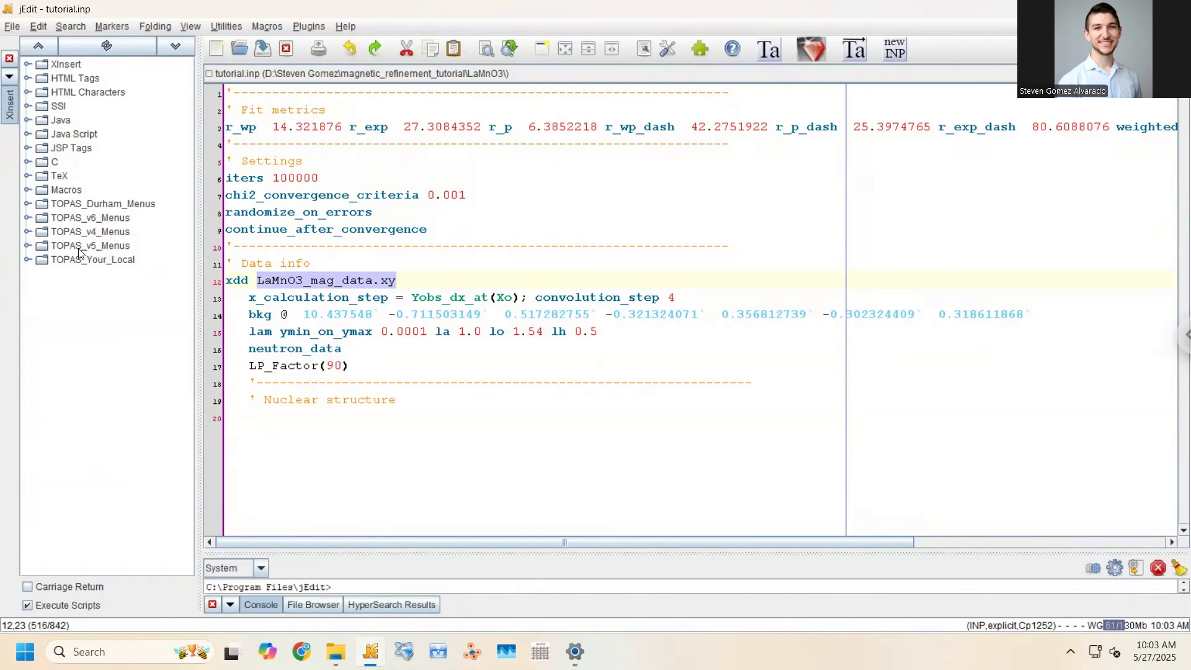
click(29, 221)
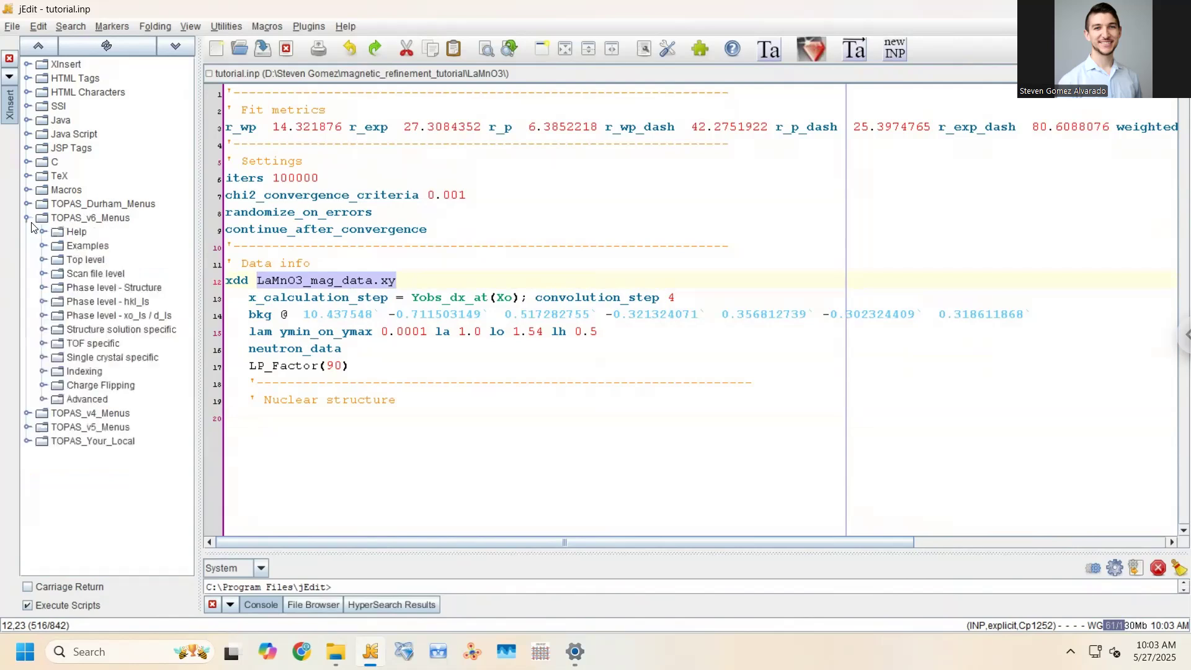
Expand Phase level - Structure under TOPAS_v6_Menus and place the caret on the line below Nuclear structure
click(43, 287)
scroll(100, 291, down, 3)
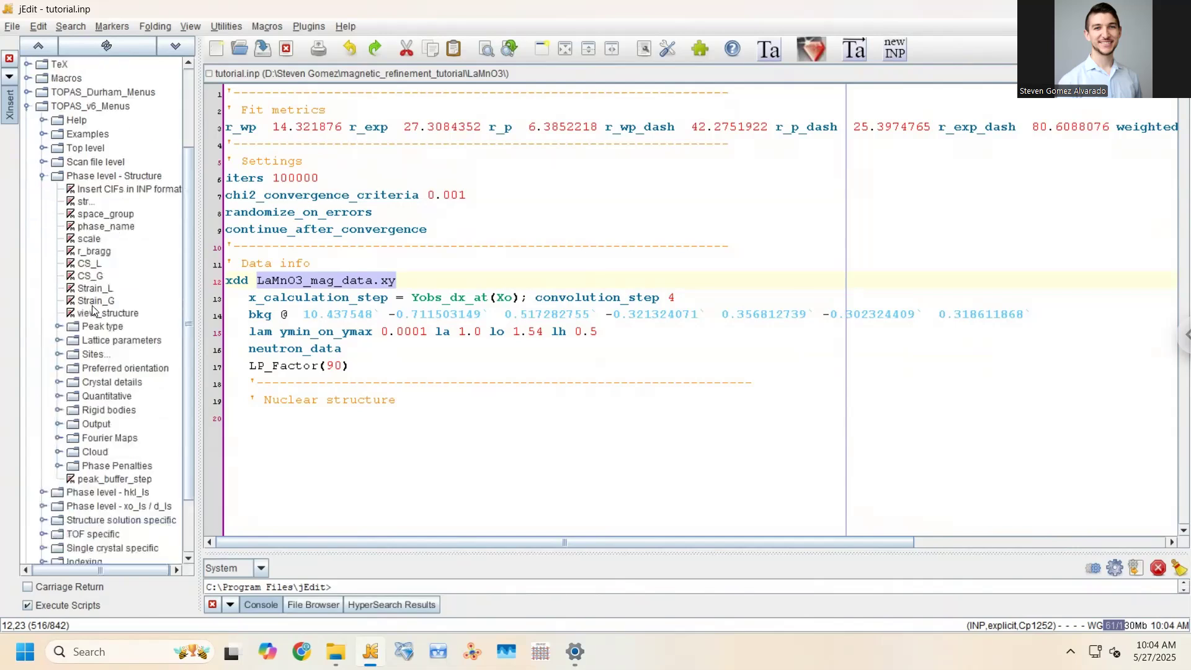
scroll(93, 306, down, 2)
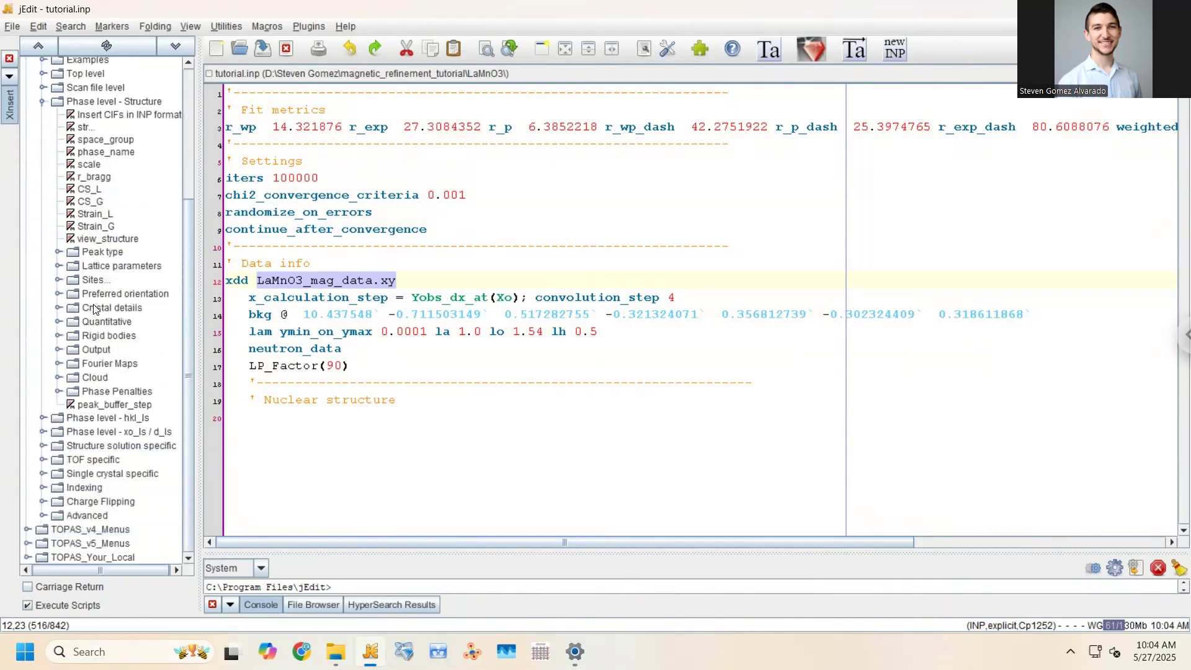
scroll(93, 306, up, 5)
click(28, 176)
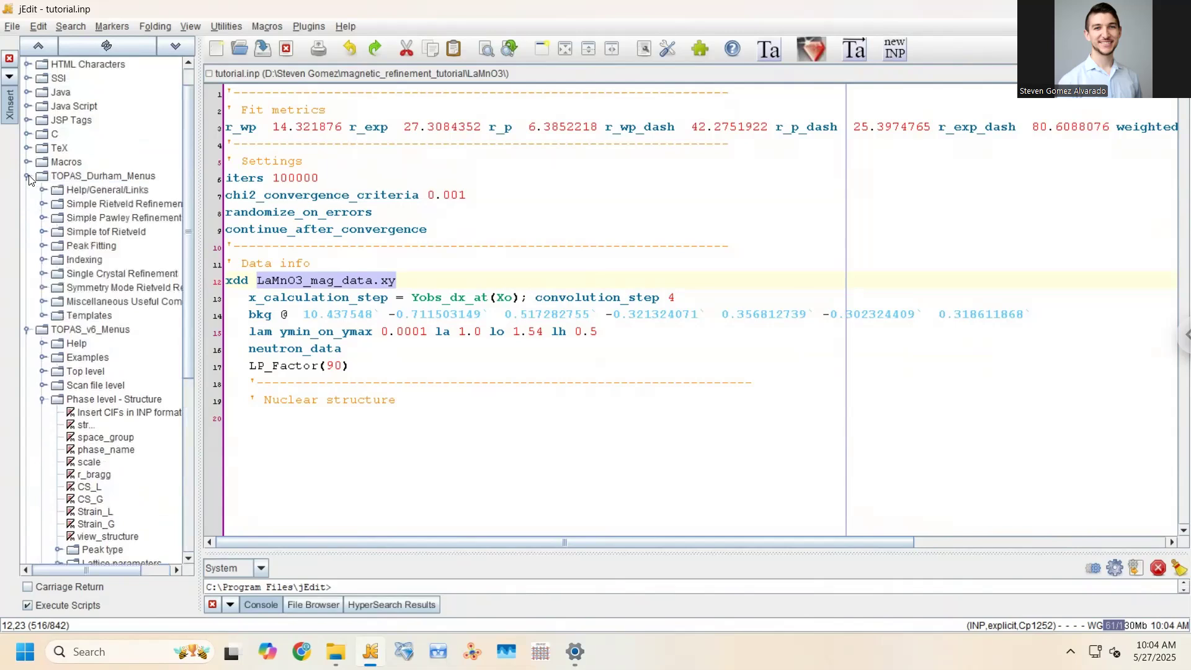
click(27, 177)
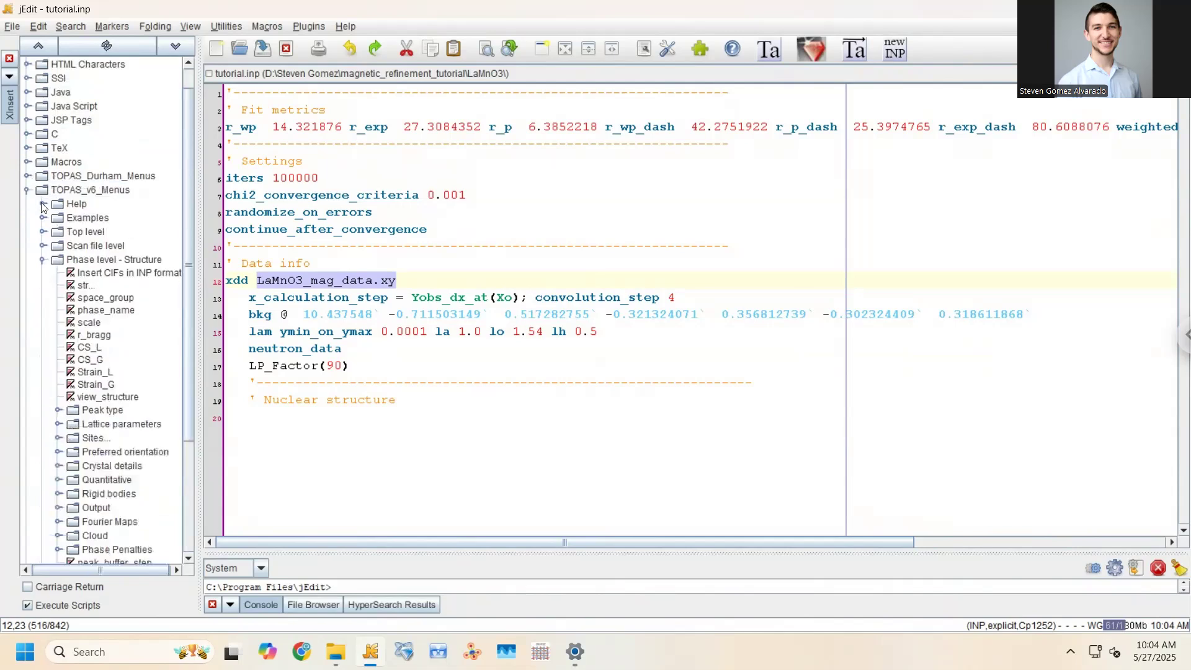
scroll(121, 329, down, 1)
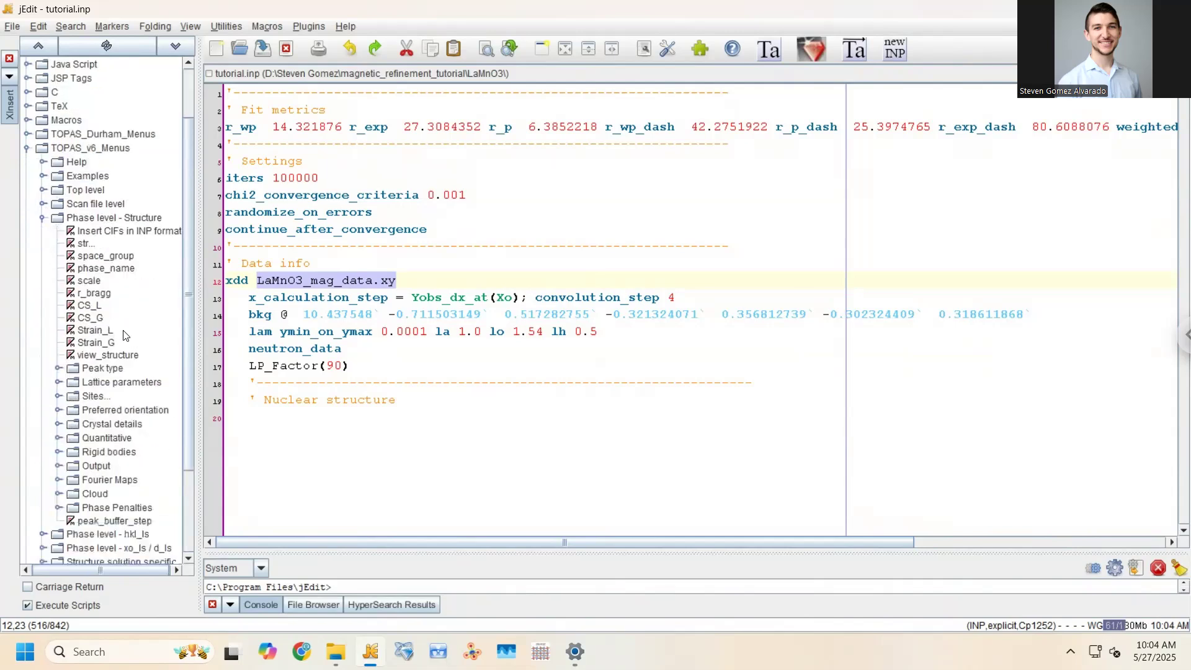
click(42, 218)
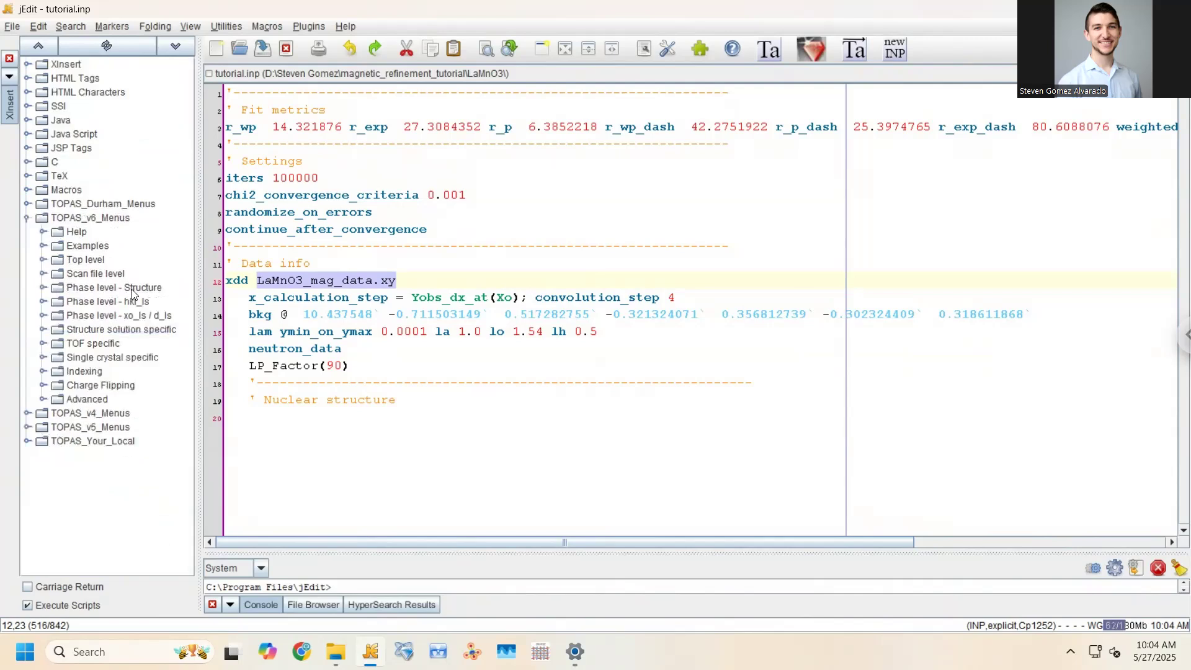
click(44, 289)
scroll(102, 277, down, 3)
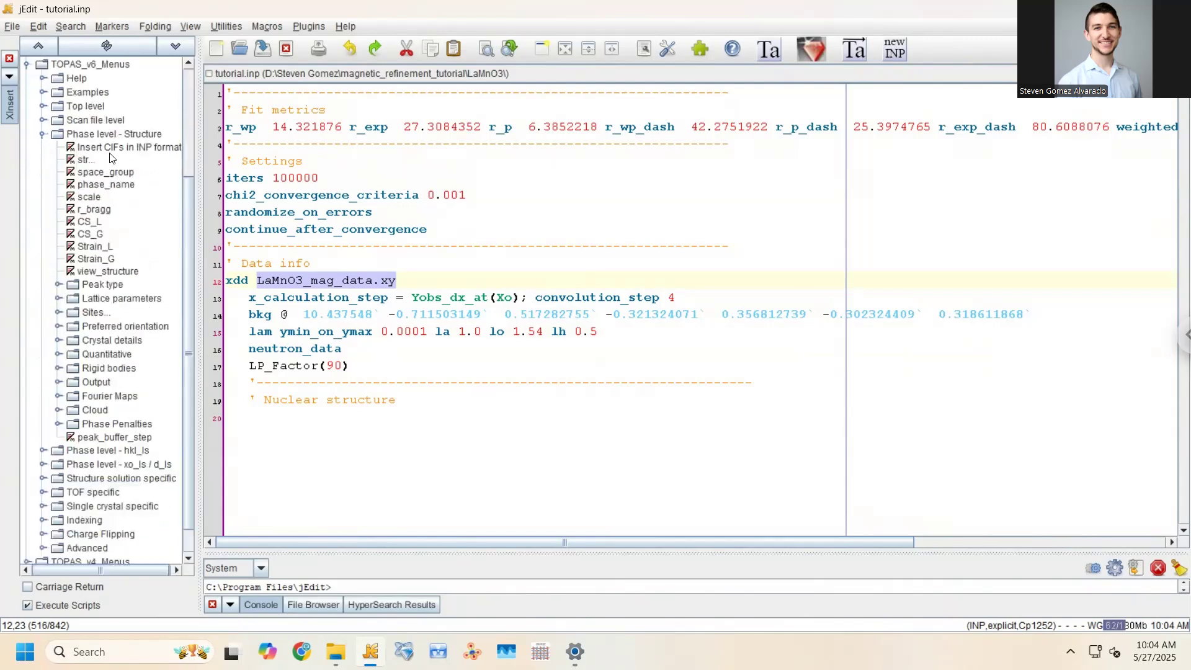
click(284, 435)
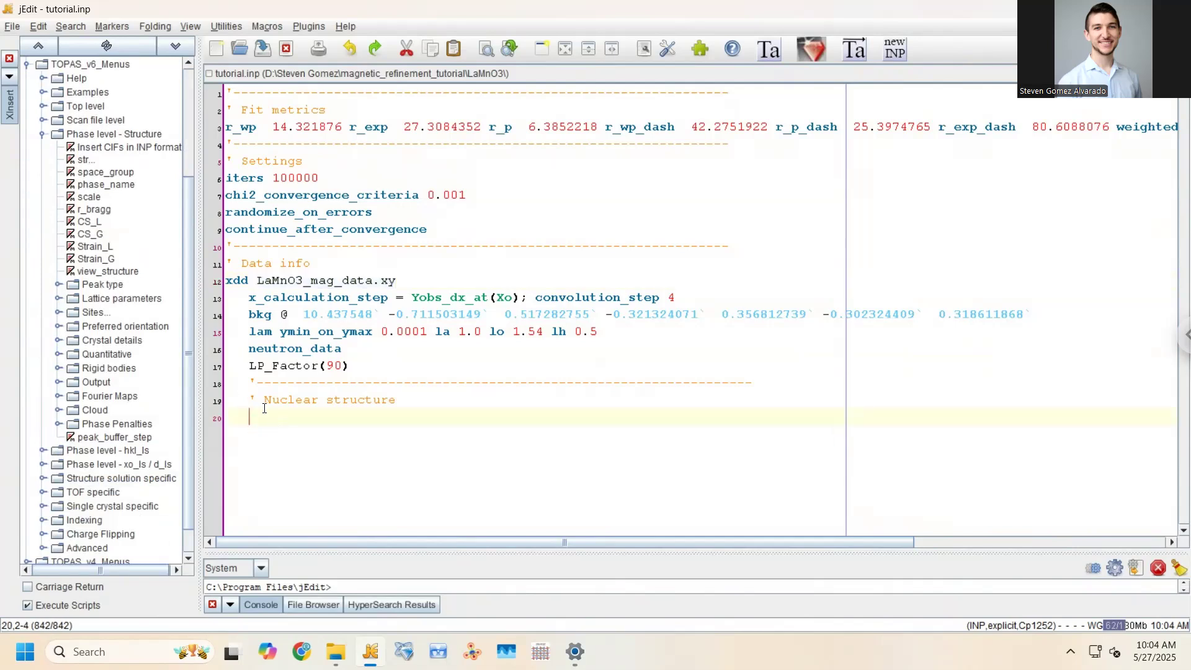
Run Insert CIFs in INP format and choose magnetic_refinement_tutorial/LaMnO3/lamno3_pnma.cif
double_click(90, 149)
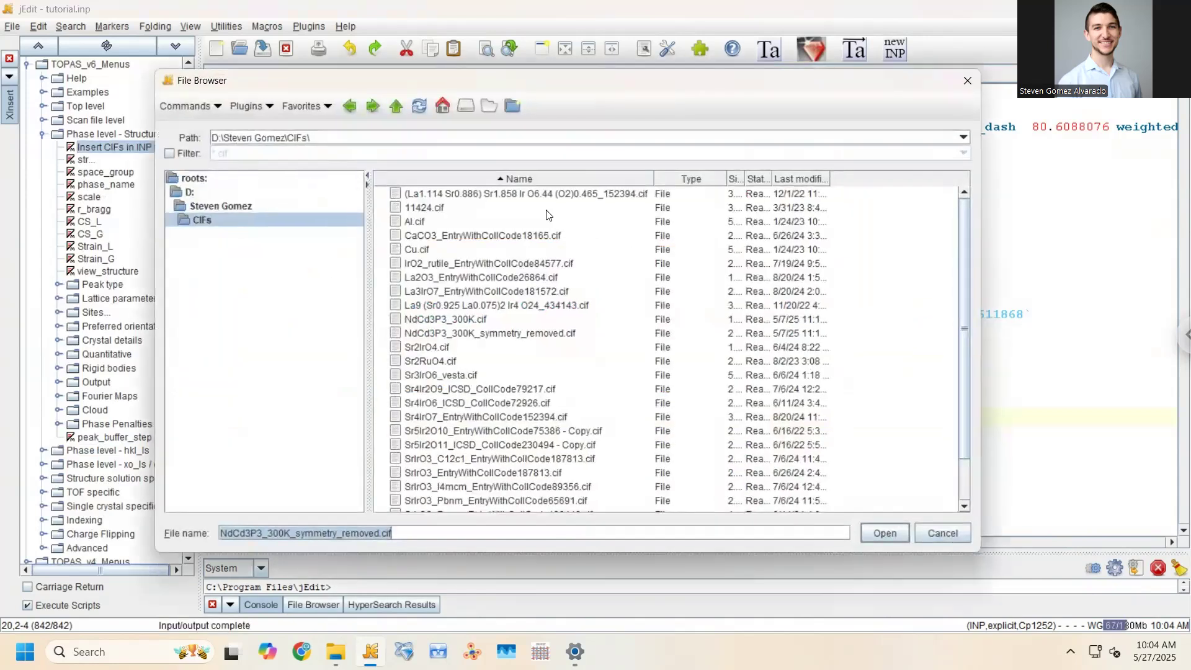
click(396, 106)
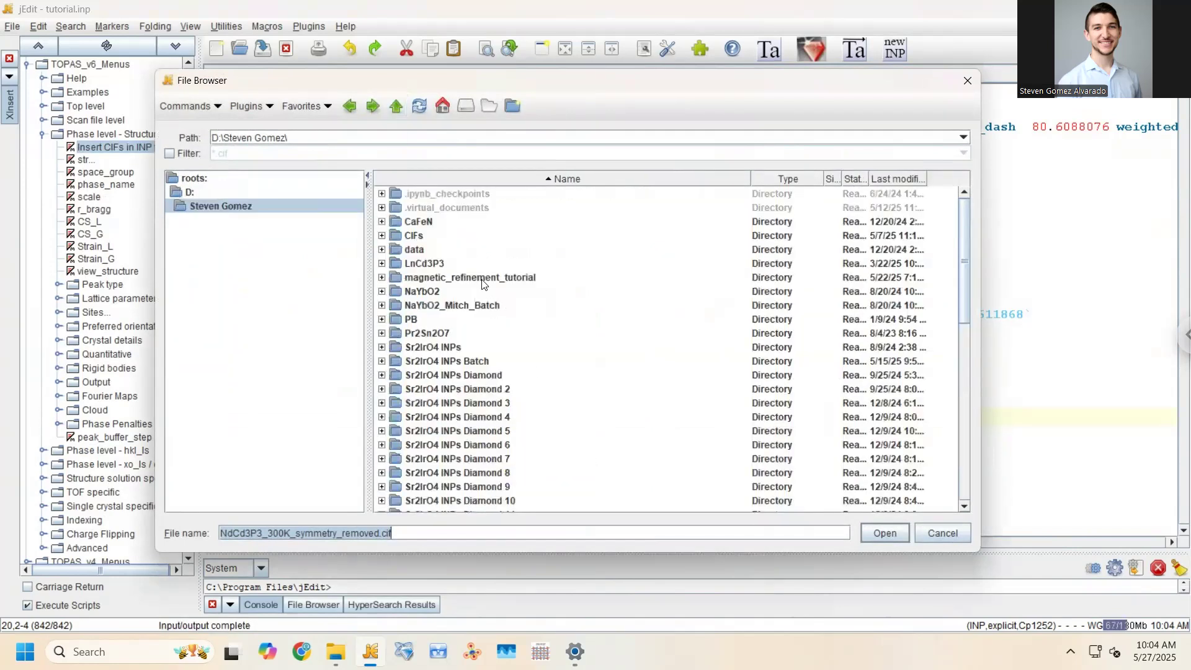
drag(437, 80, 554, 348)
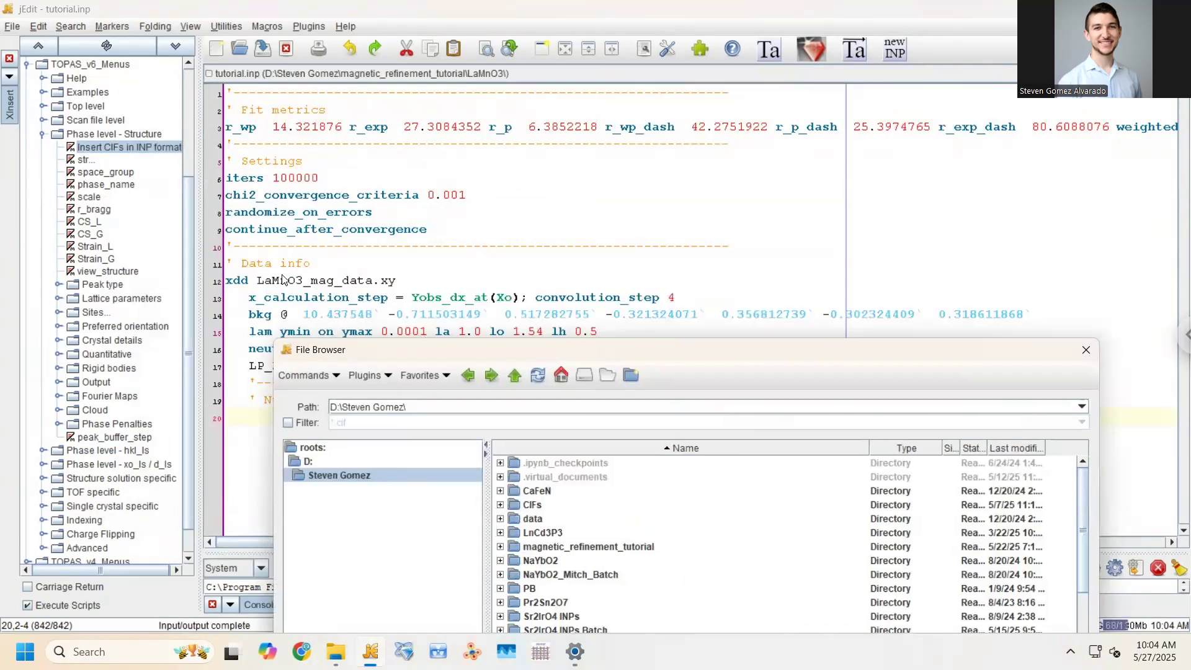
drag(375, 350, 277, 68)
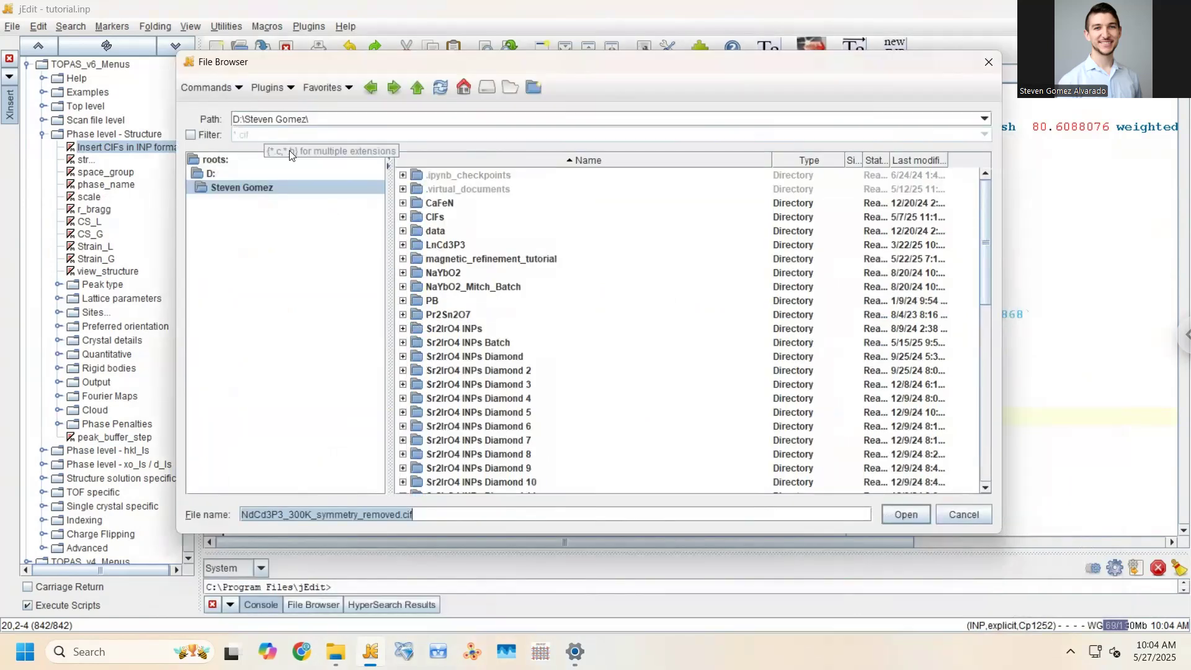
double_click(536, 259)
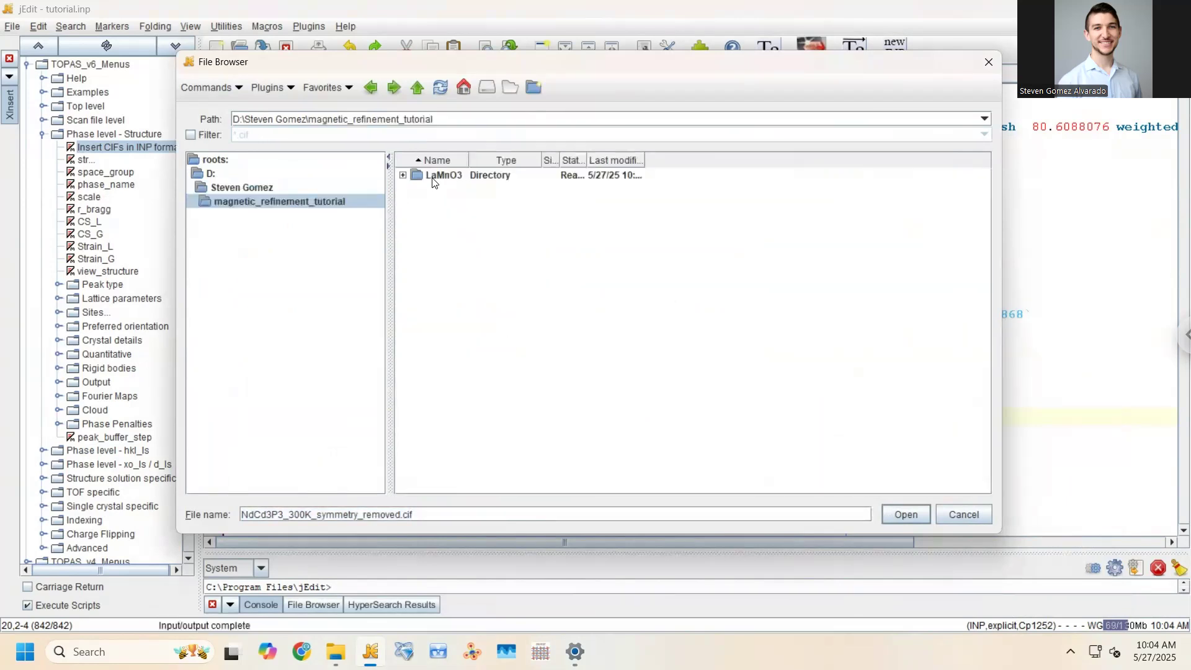
double_click(434, 175)
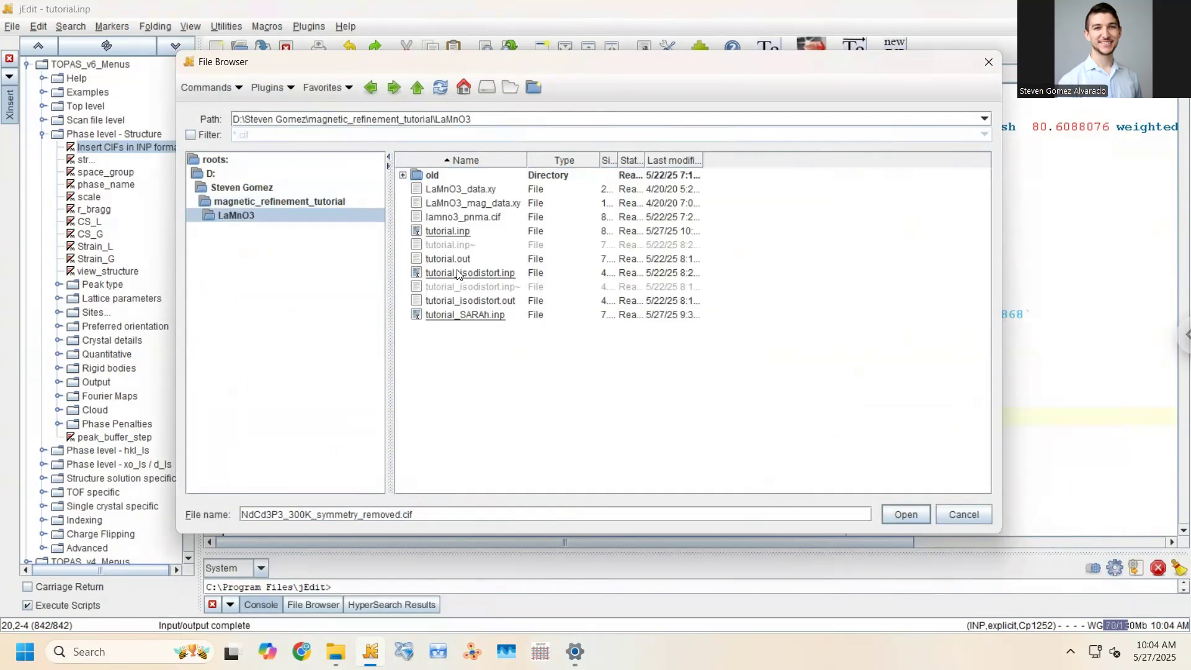
click(462, 219)
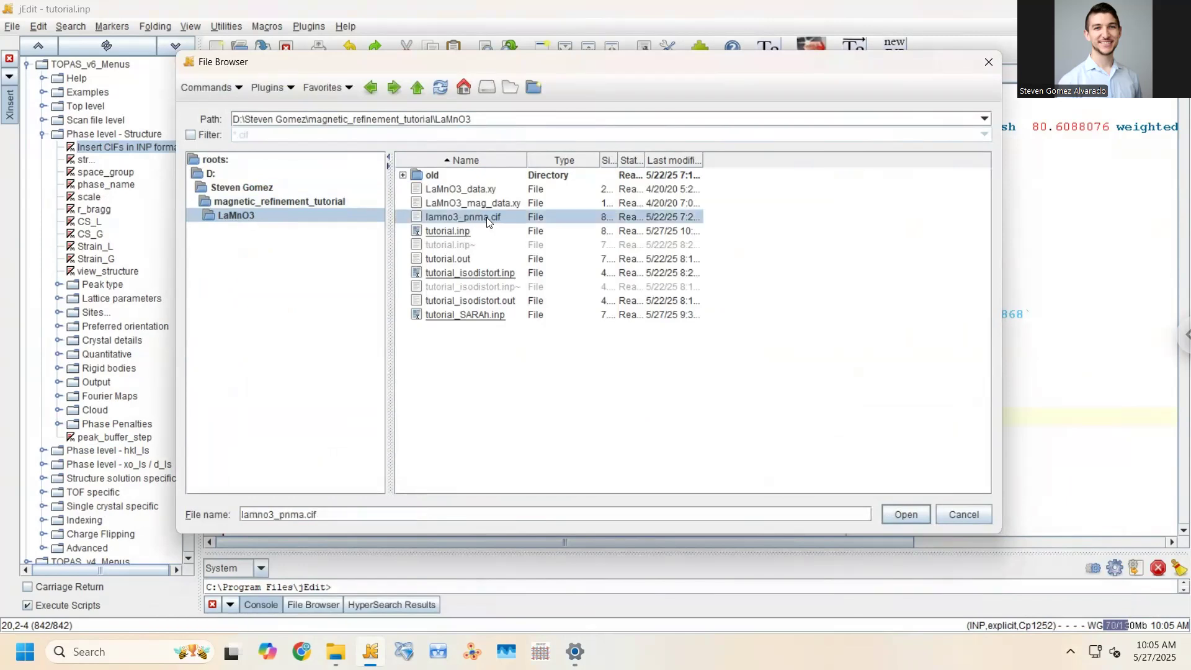
click(896, 510)
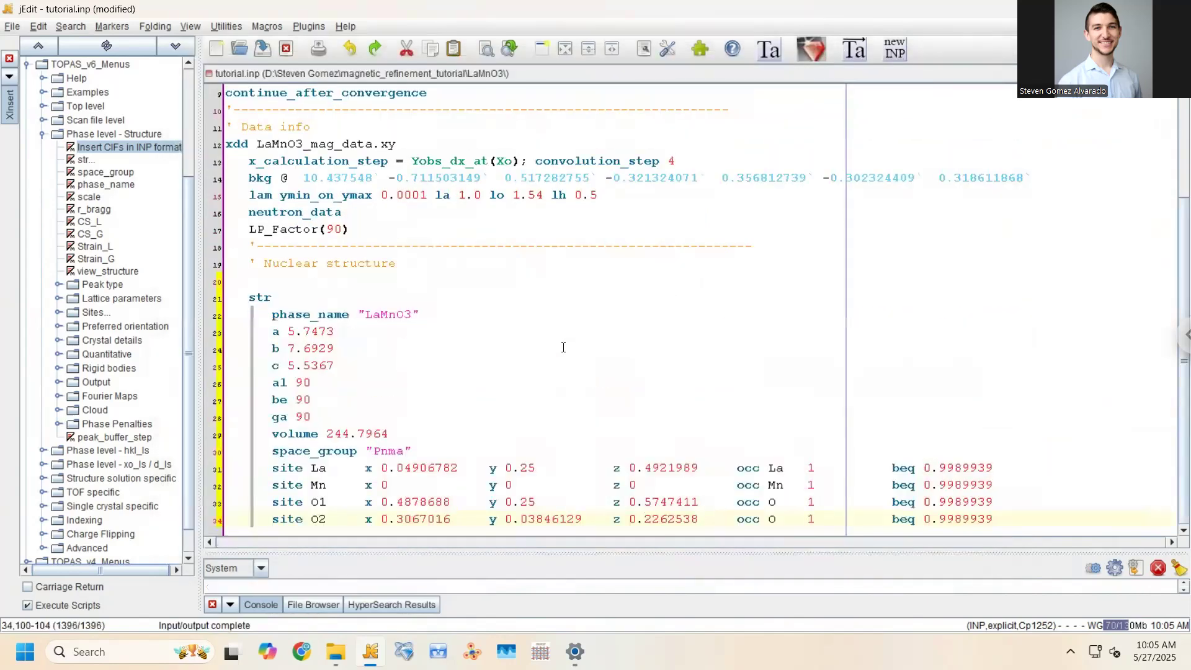
Remove the extra blank line above the inserted LaMnO3 str block and save
click(338, 285)
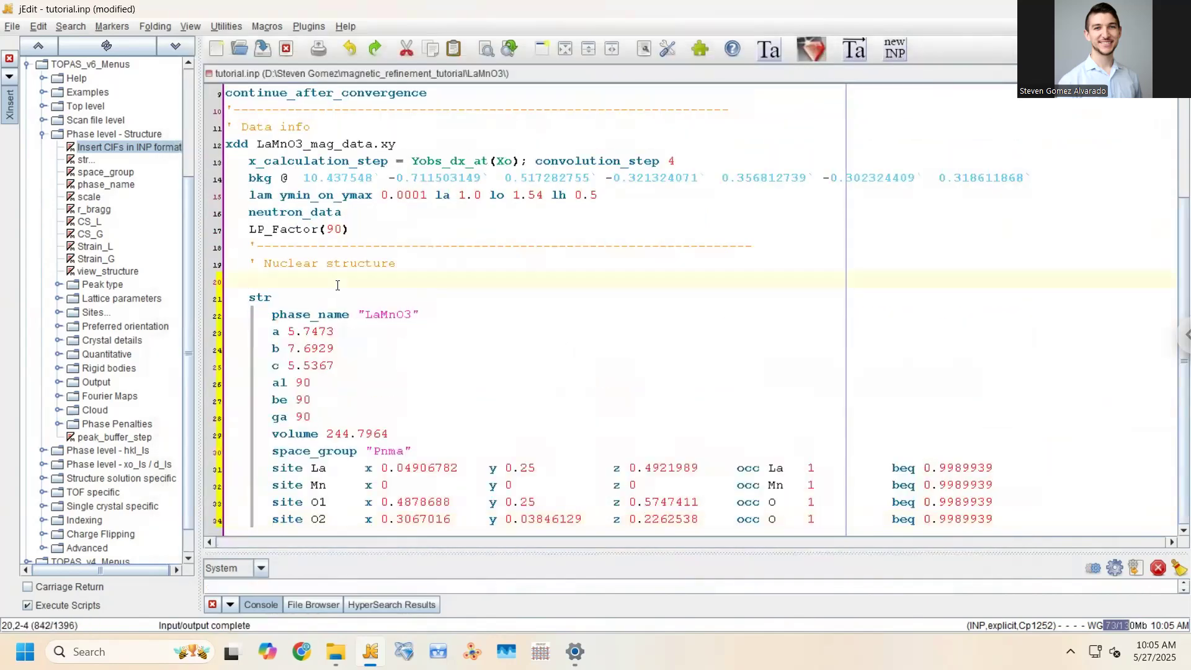
key(BackSpace)
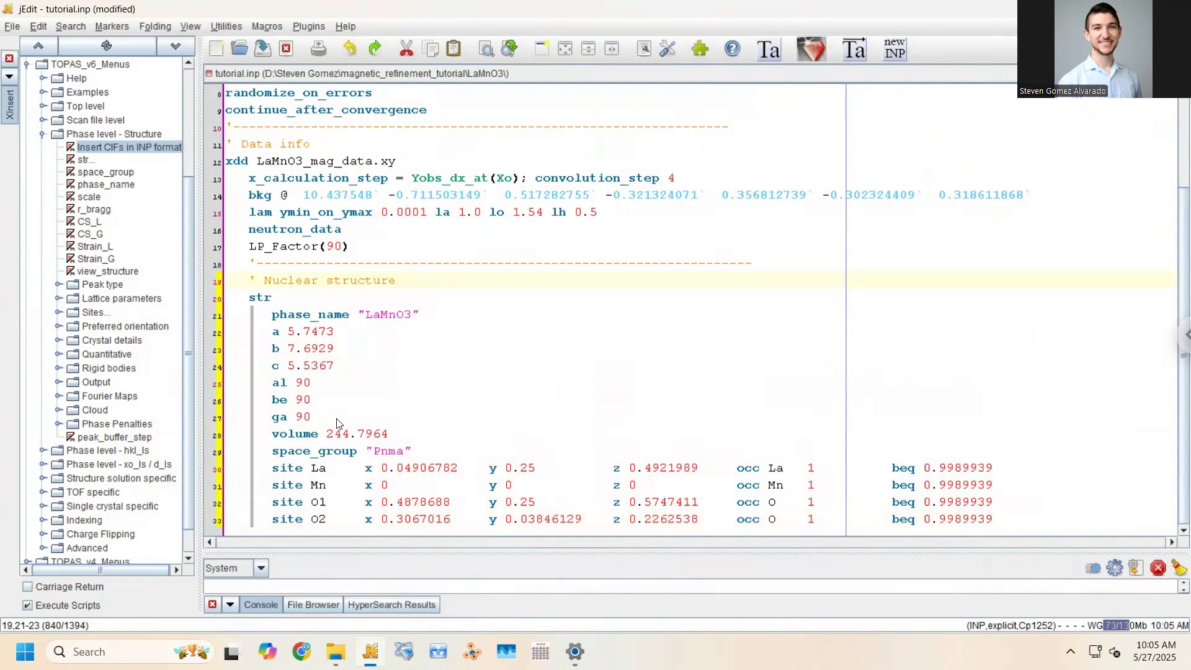
click(419, 452)
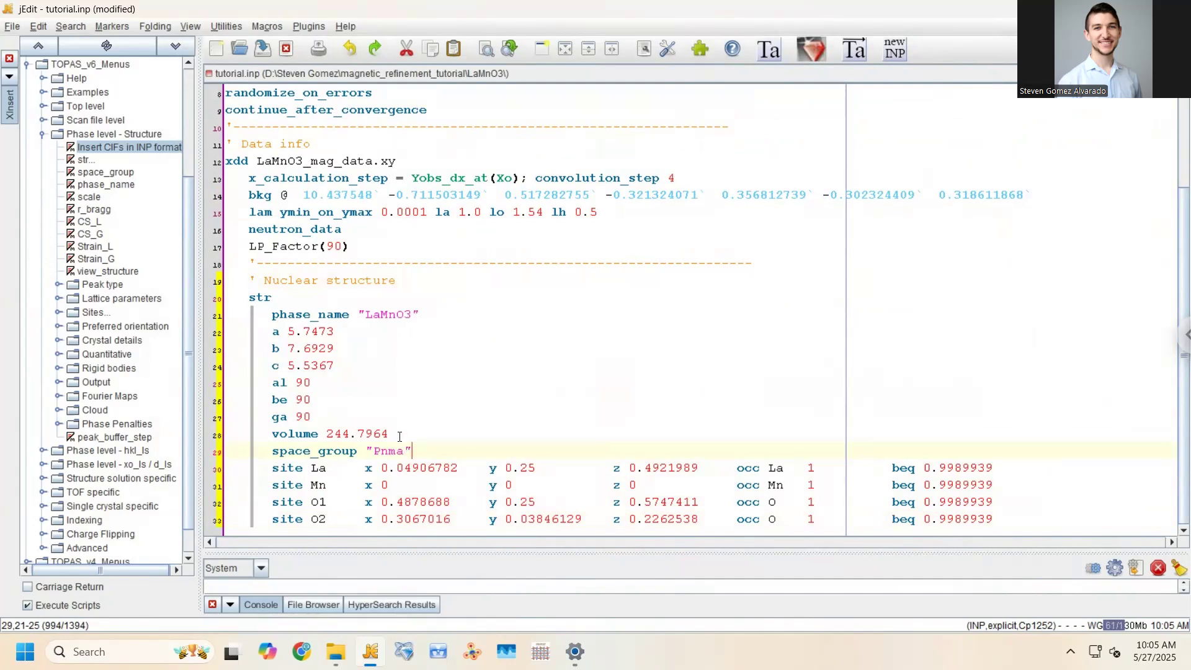
key(ctrl+s)
Check the Pnma space group and angle lines, then add a new line after site O2 and save
click(272, 451)
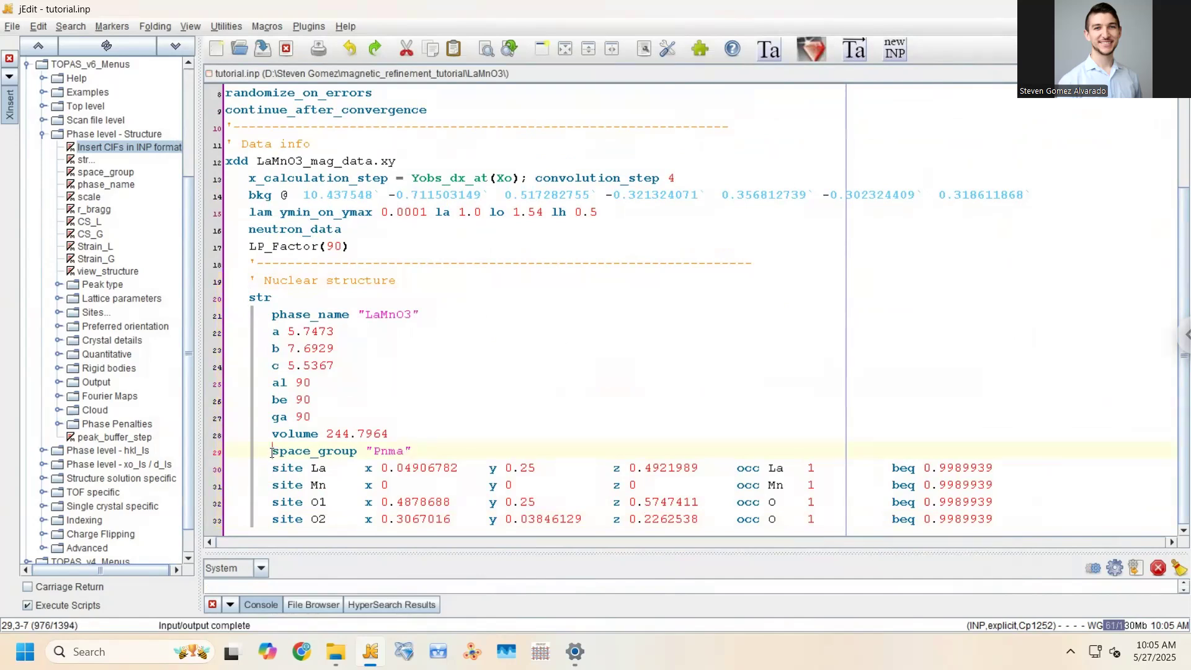
drag(322, 462, 410, 451)
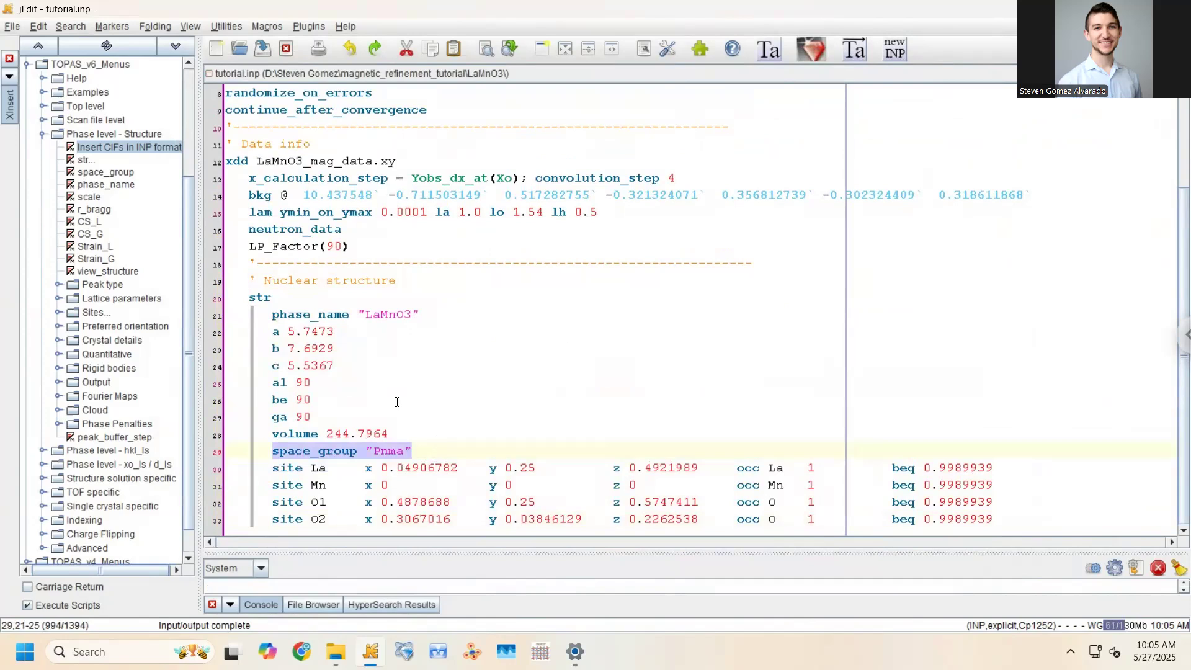
drag(335, 416, 328, 383)
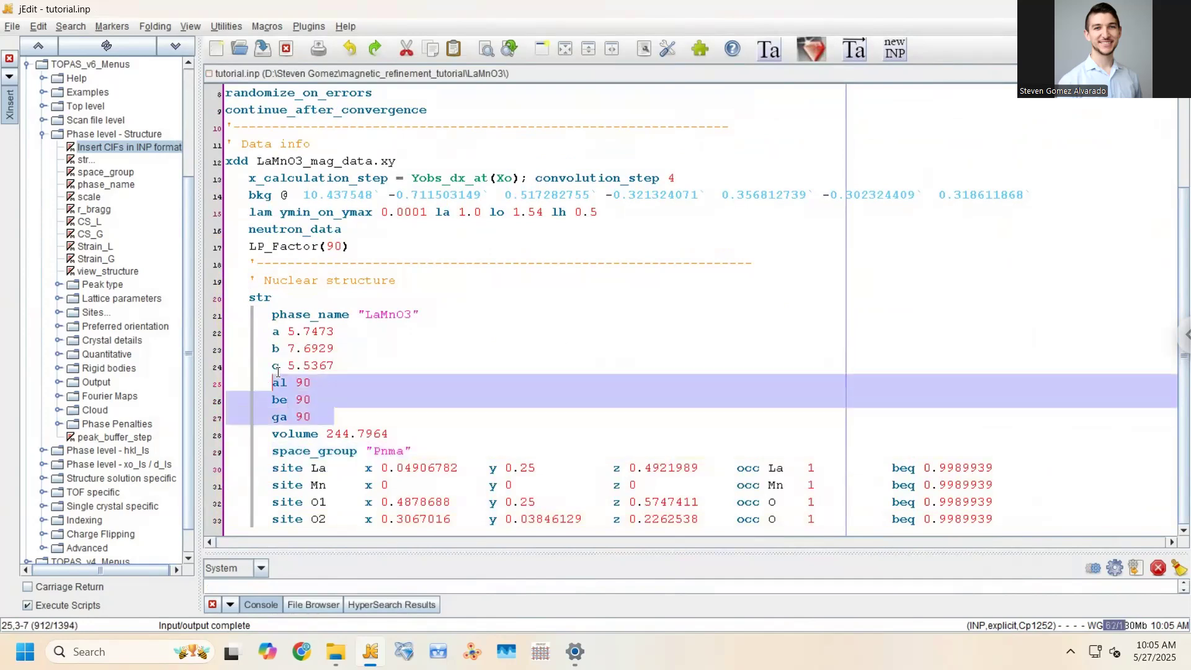
click(365, 485)
key(Up)
key(Up)
key(Up)
click(1003, 521)
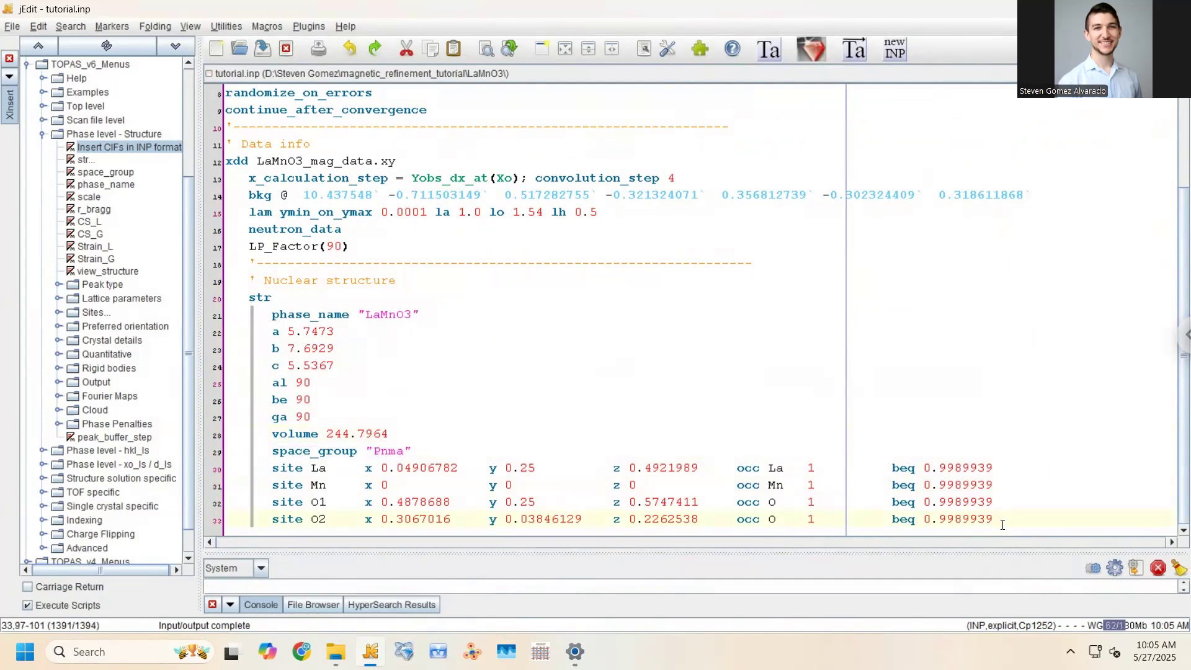
key(Return)
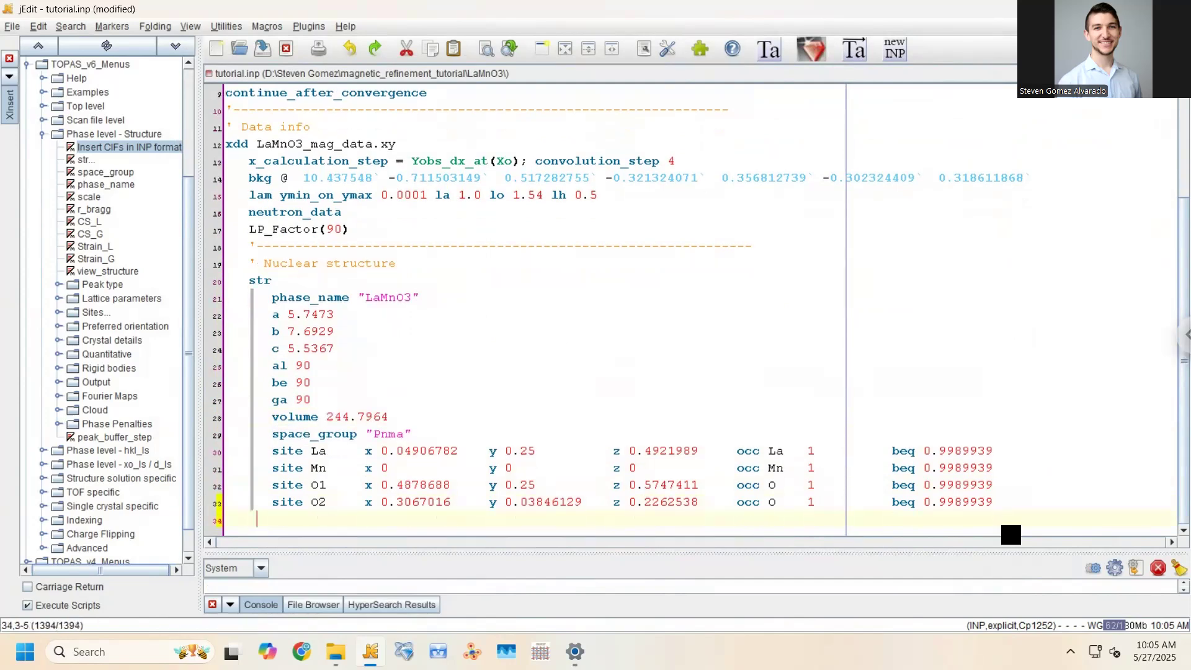
key(ctrl+s)
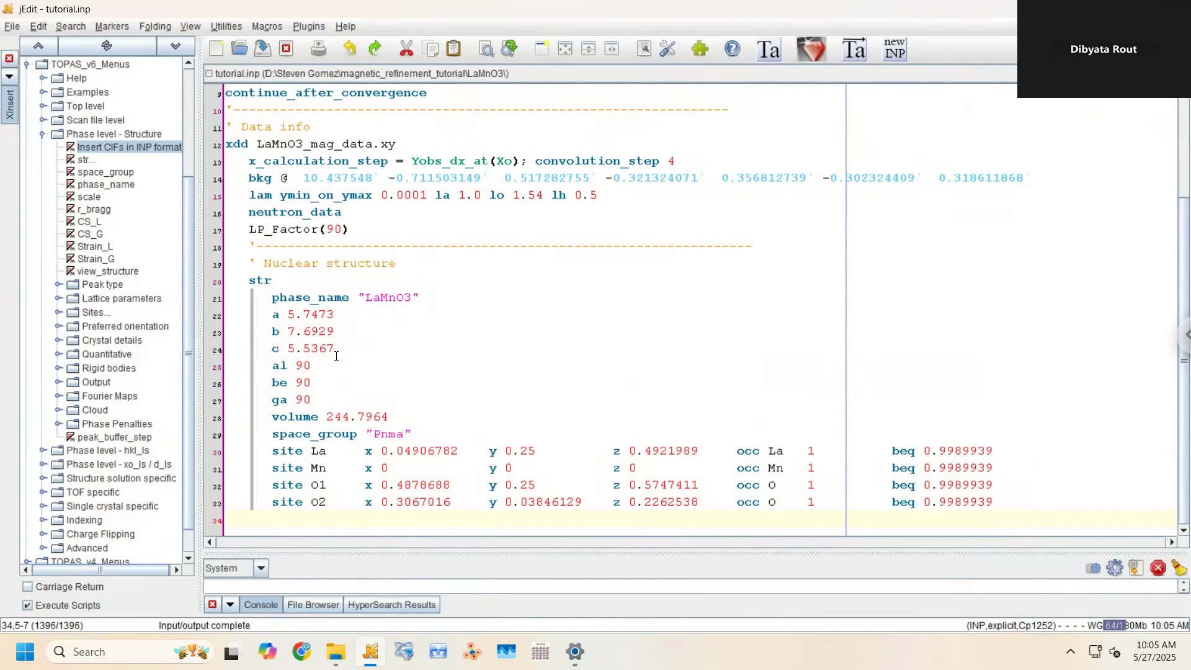
key(XF86AudioMute)
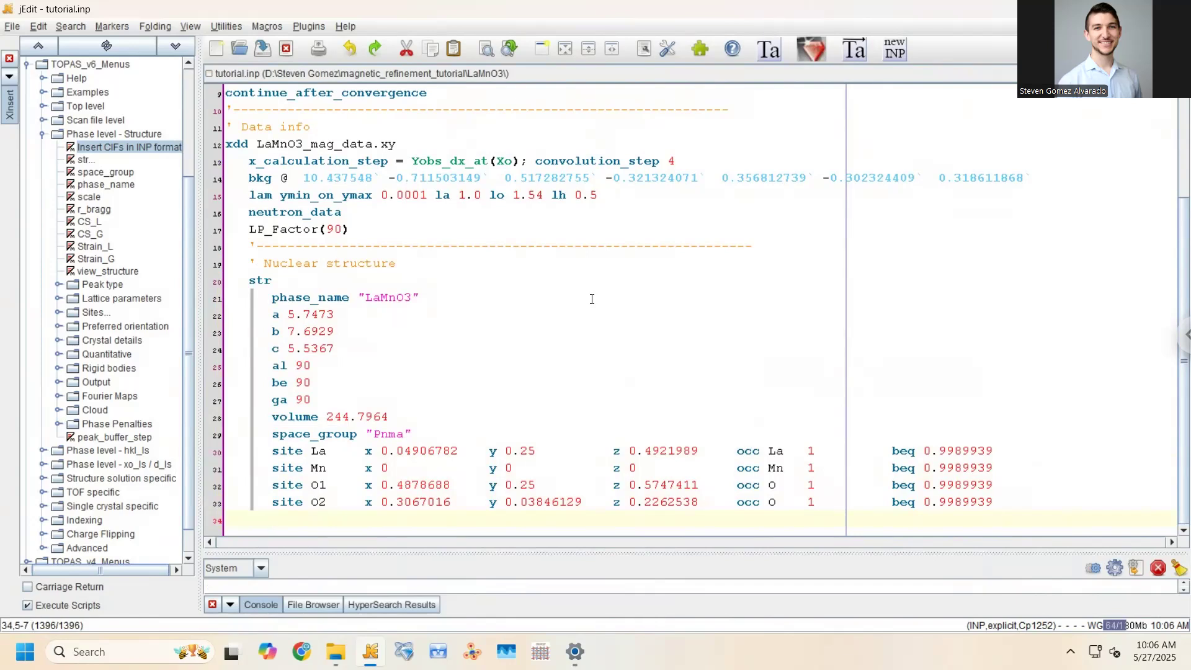
Add a blank line after LP_Factor(90) and try selecting the data and structure blocks
click(359, 230)
key(Return)
drag(355, 229, 220, 139)
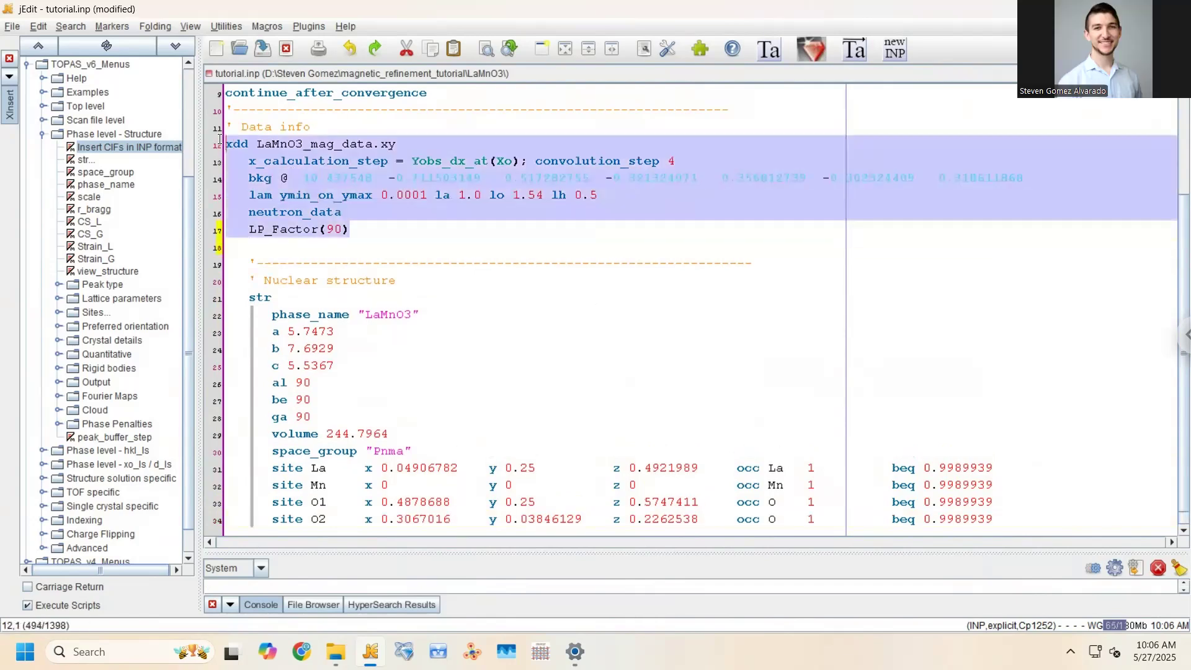
click(286, 281)
drag(250, 264, 385, 531)
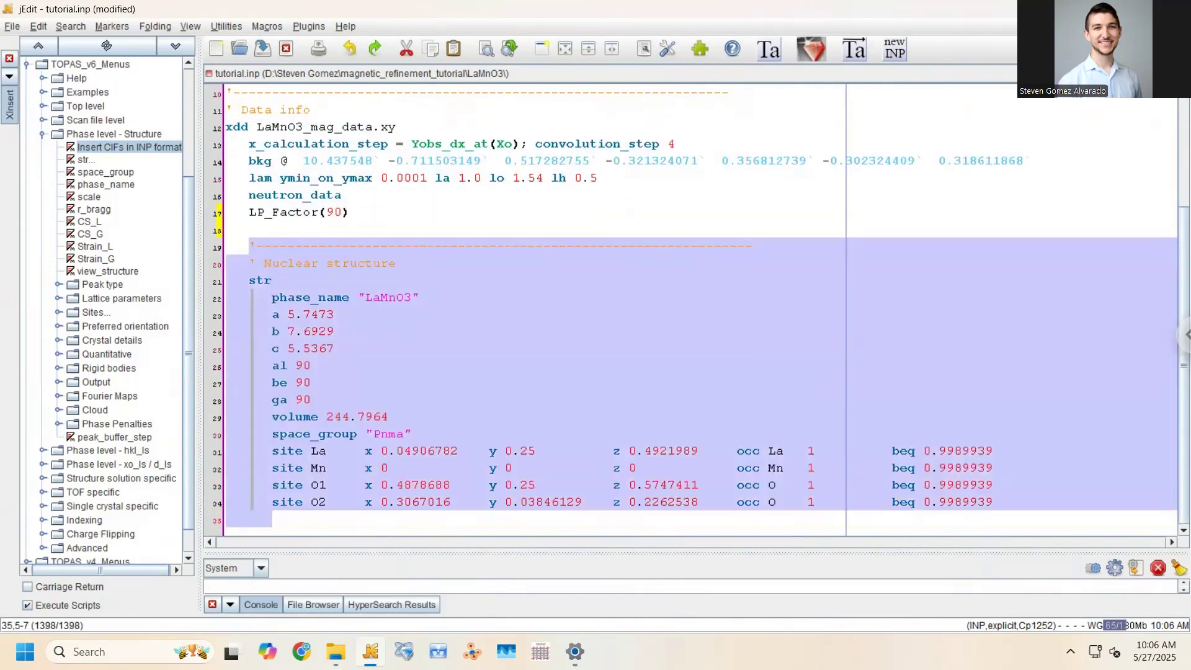
click(338, 332)
drag(250, 239, 537, 560)
double_click(272, 279)
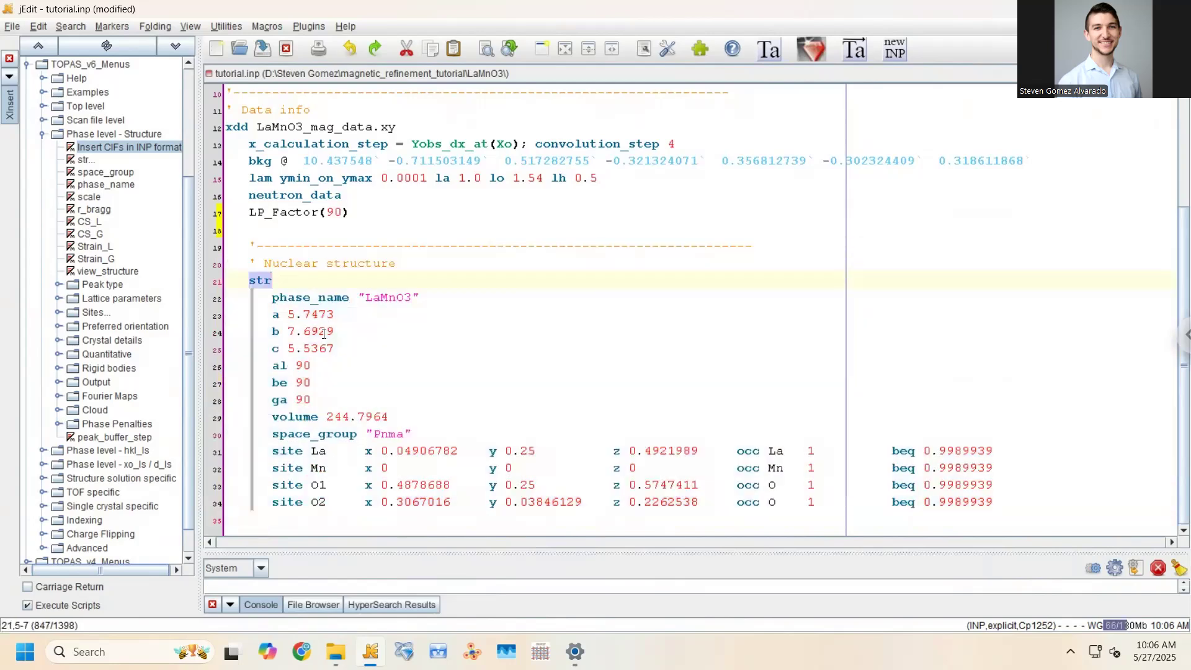
Select the xdd data block on lines 12–17
scroll(260, 260, up, 2)
double_click(219, 228)
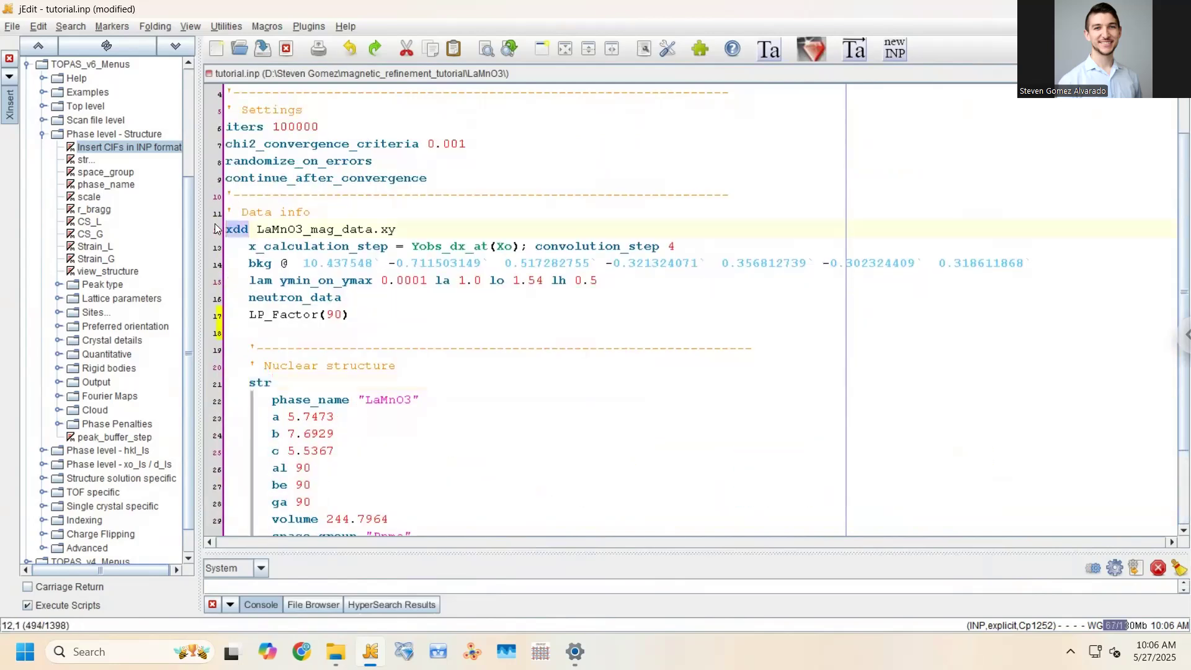
click(357, 325)
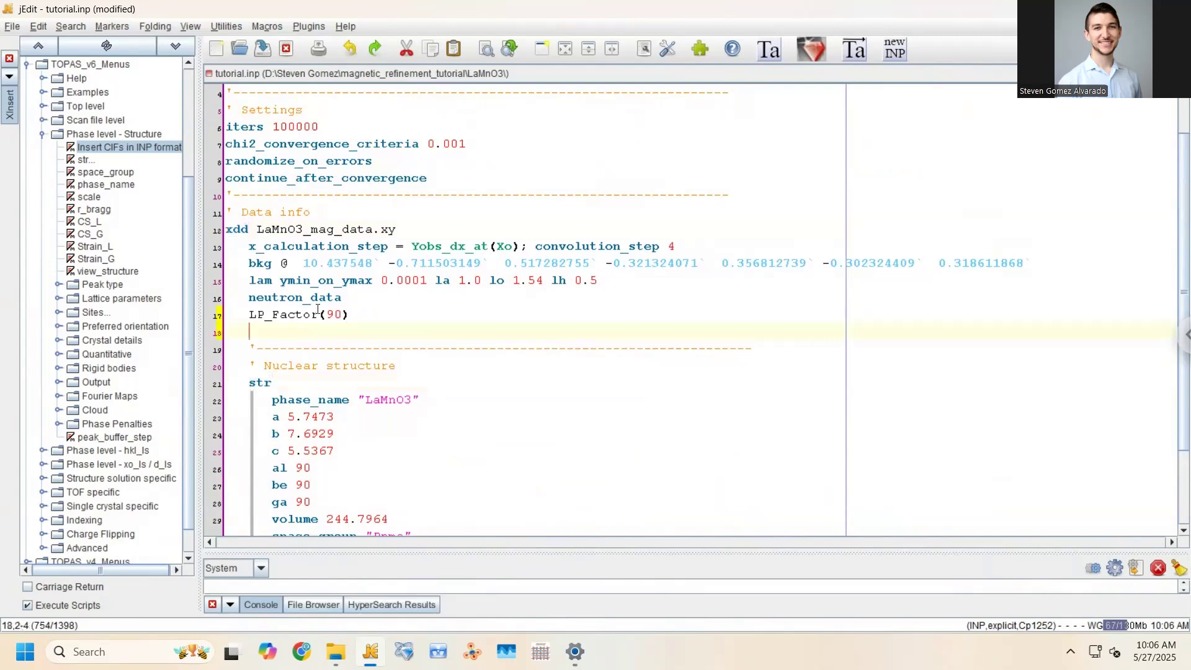
key(shift+Up)
key(shift+Up)
key(shift+Up)
key(shift+Up)
key(shift+Up)
key(shift+Up)
key(shift+Up)
key(shift+Up)
click(360, 325)
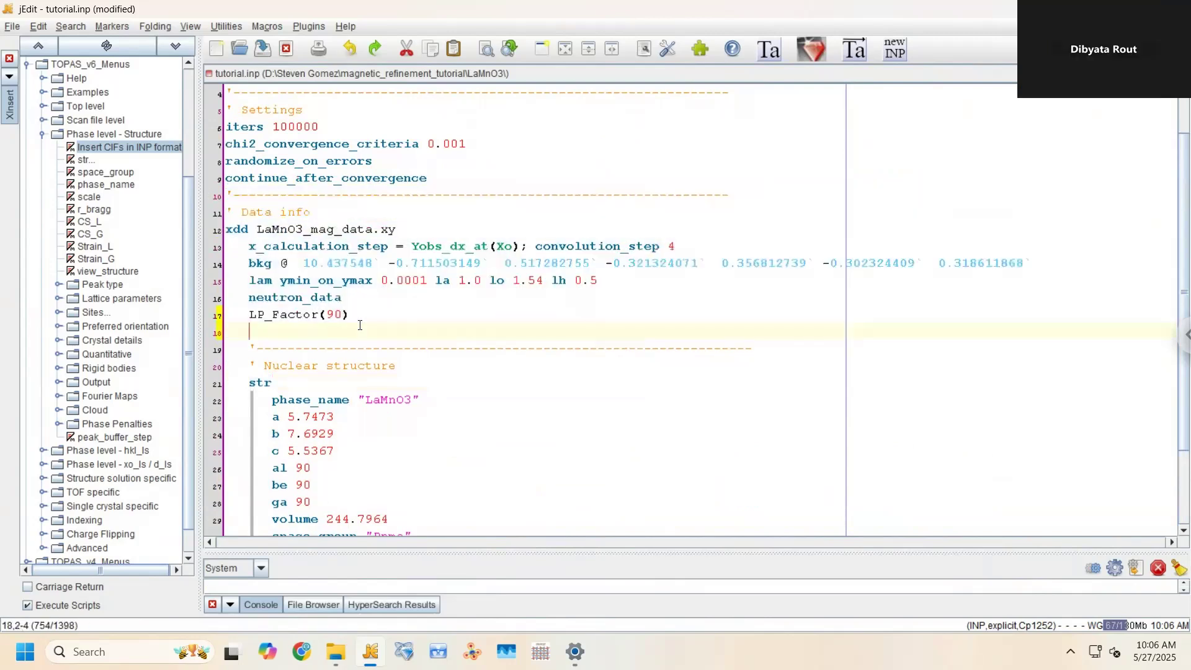
scroll(364, 332, down, 1)
scroll(365, 332, down, 1)
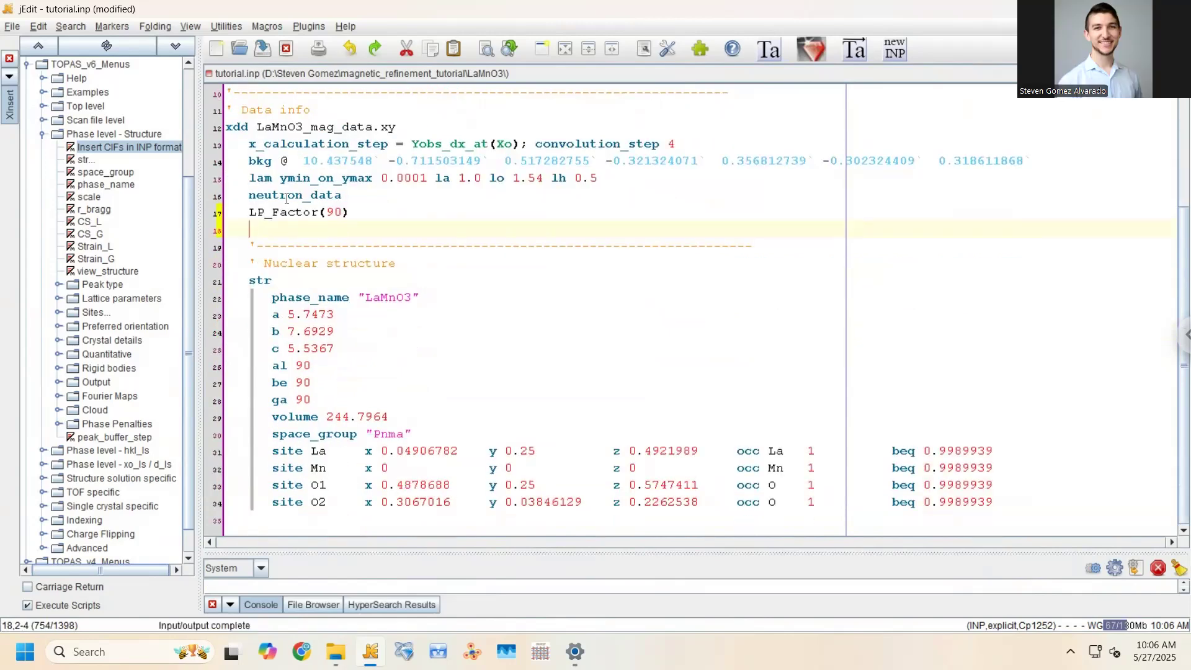
drag(353, 212, 248, 121)
key(ctrl+c)
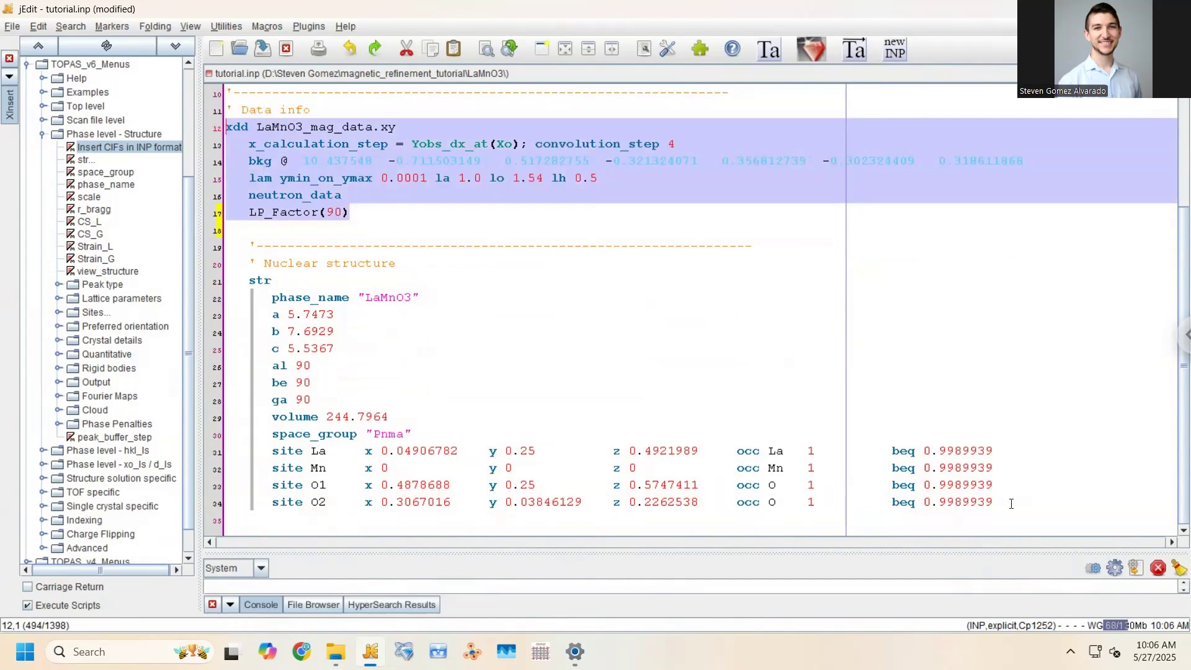
Paste the xdd block below site O2, then delete that duplicate and the empty line, and save
click(1013, 510)
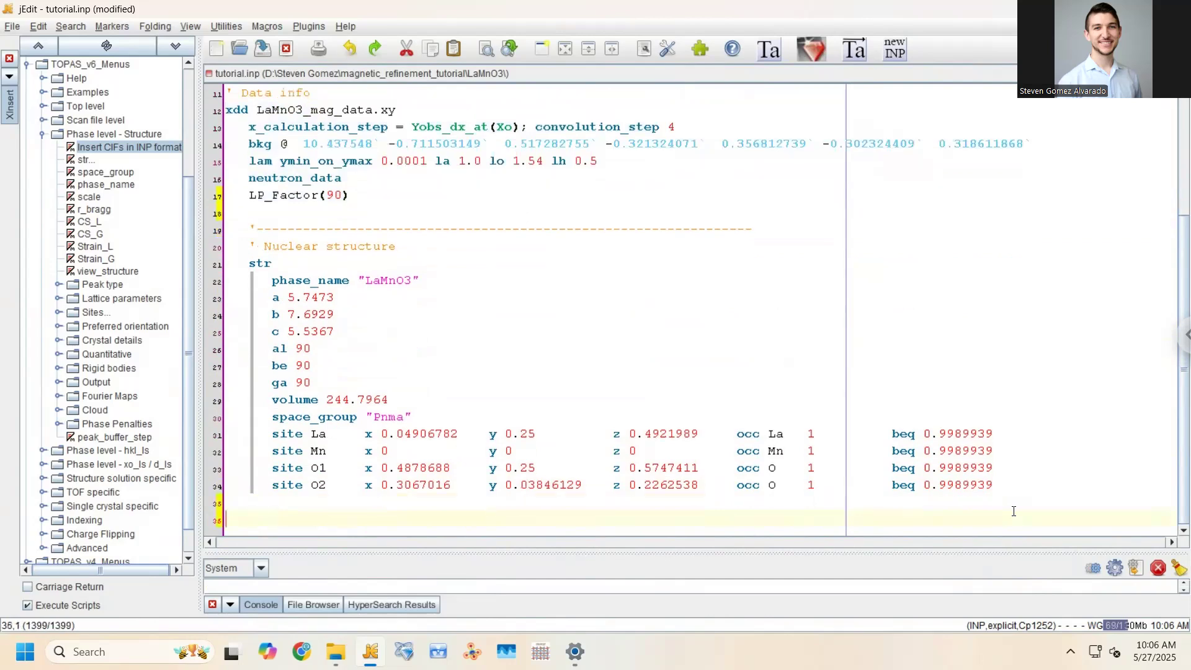
key(ctrl+v)
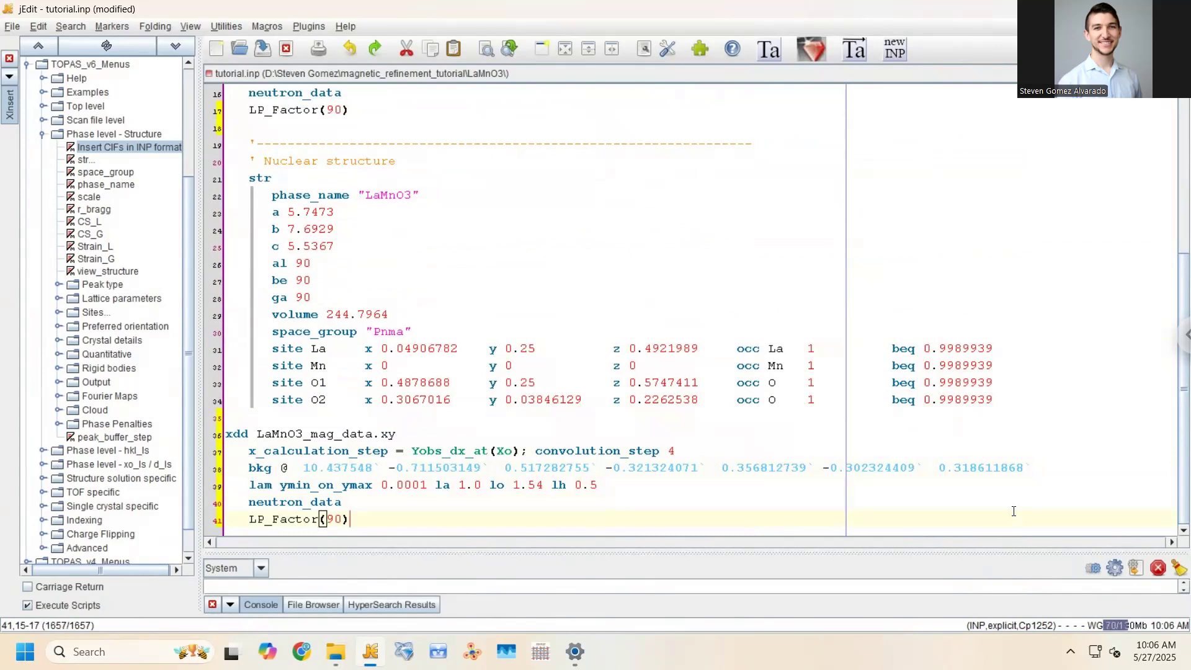
drag(351, 519, 222, 428)
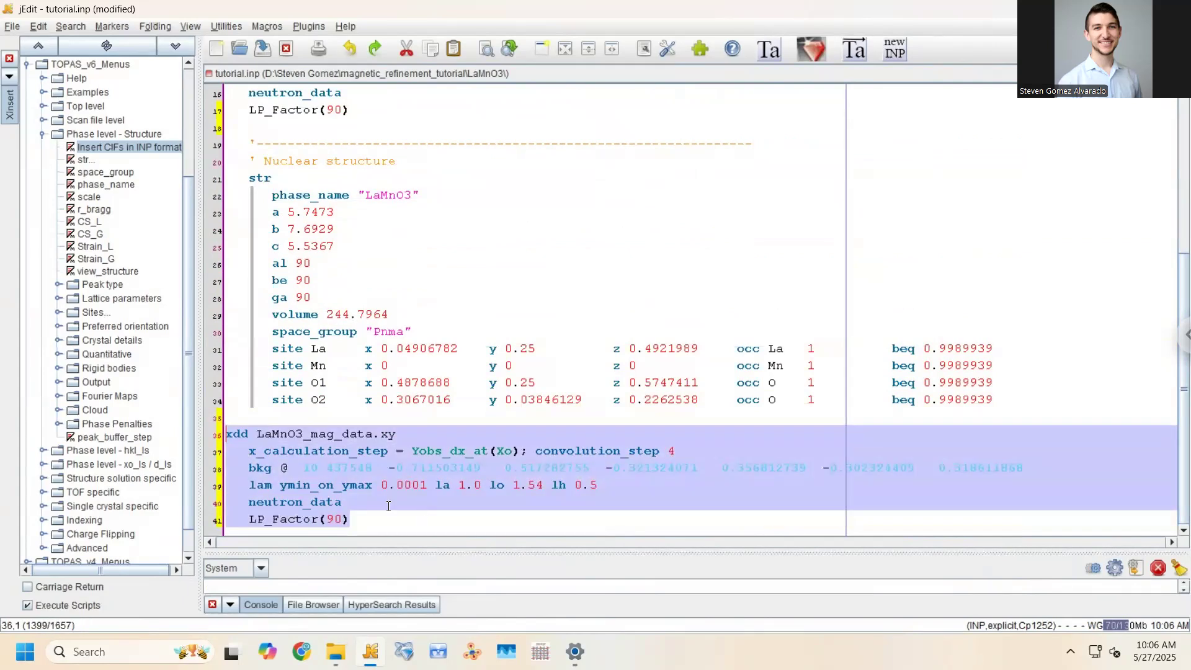
key(BackSpace)
key(BackSpace)
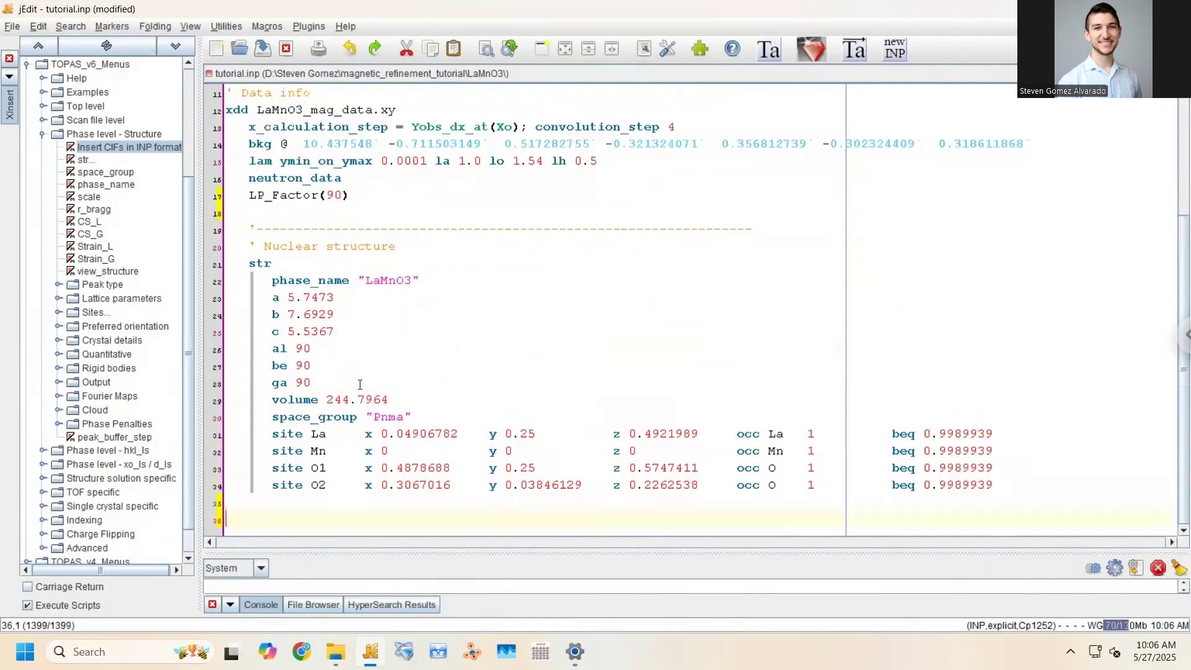
key(BackSpace)
key(BackSpace)
key(BackSpace)
key(BackSpace)
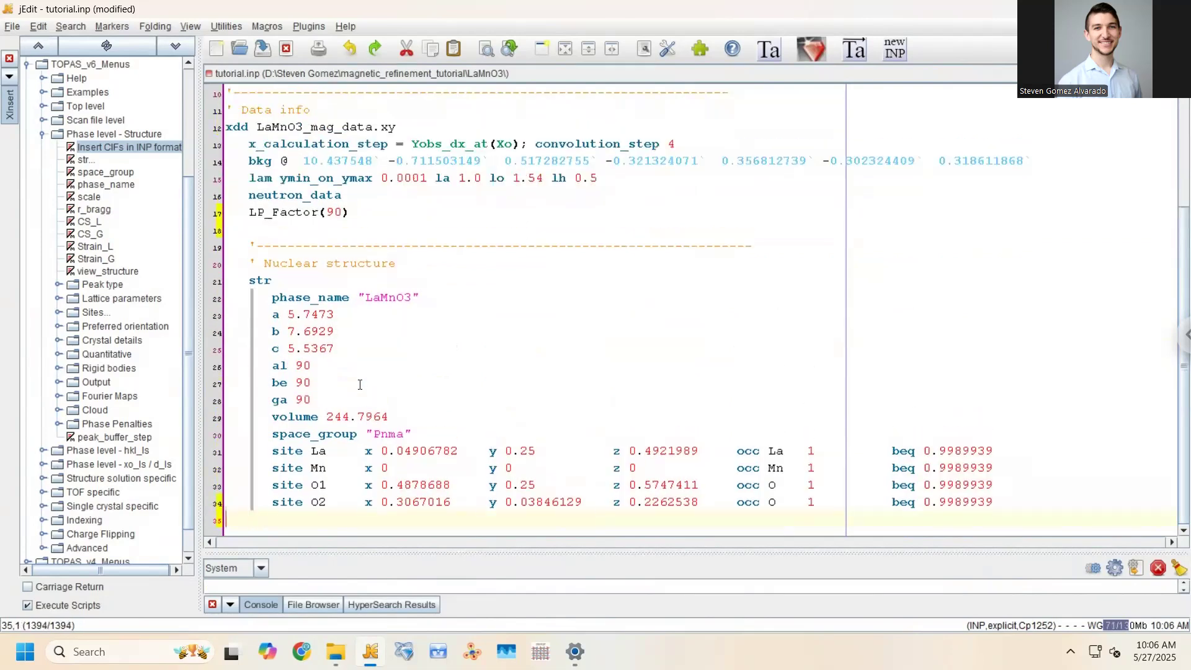
key(ctrl+s)
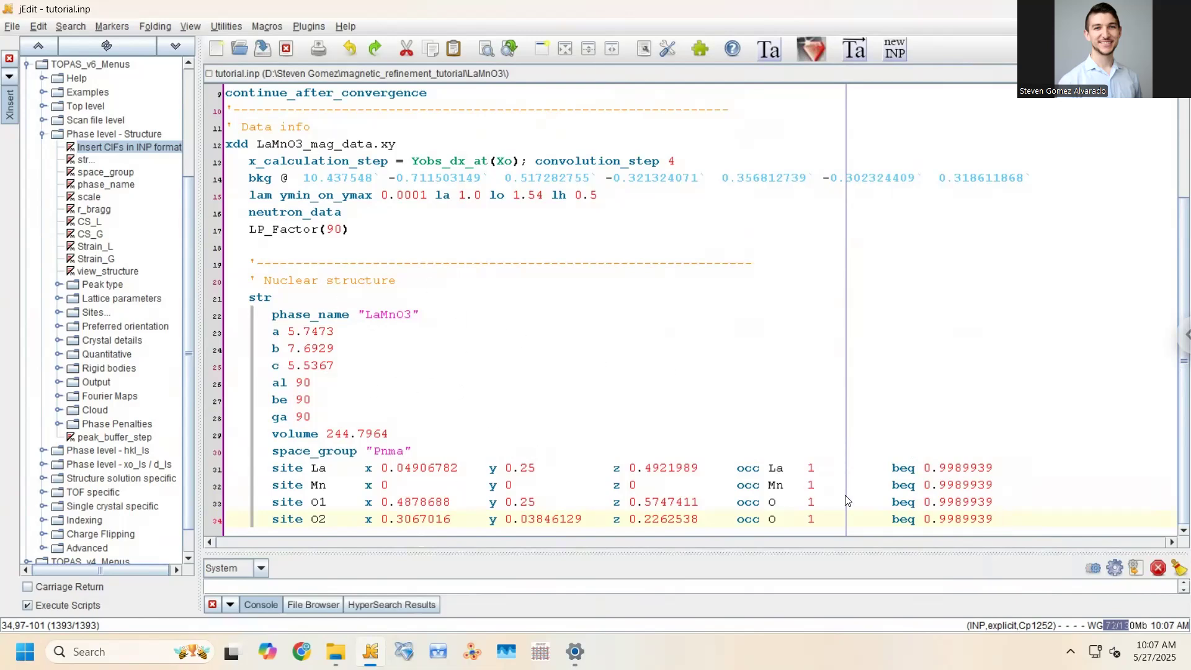
Type 'scale 1.0' on a new line below site O2 and save
key(Return)
key(ctrl+s)
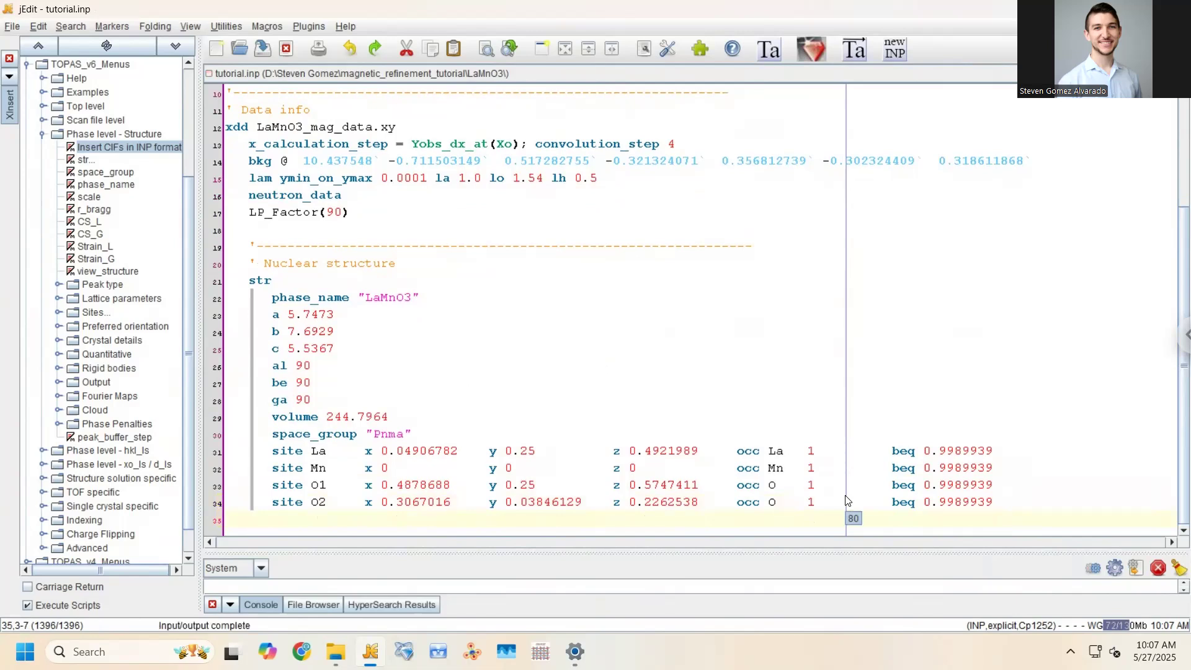
text(scale)
key(ctrl+s)
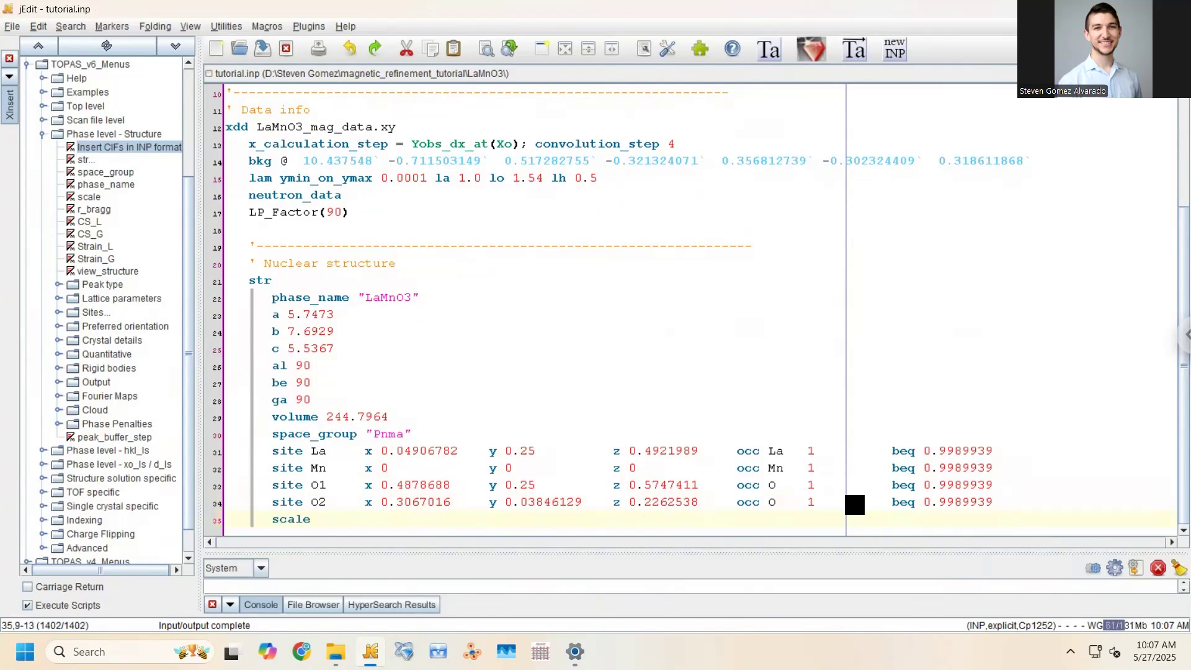
text(1.0)
key(ctrl+s)
Tidy the lines after scale 1.0 so no empty line remains, and save tutorial.inp
key(Left)
key(Left)
key(Left)
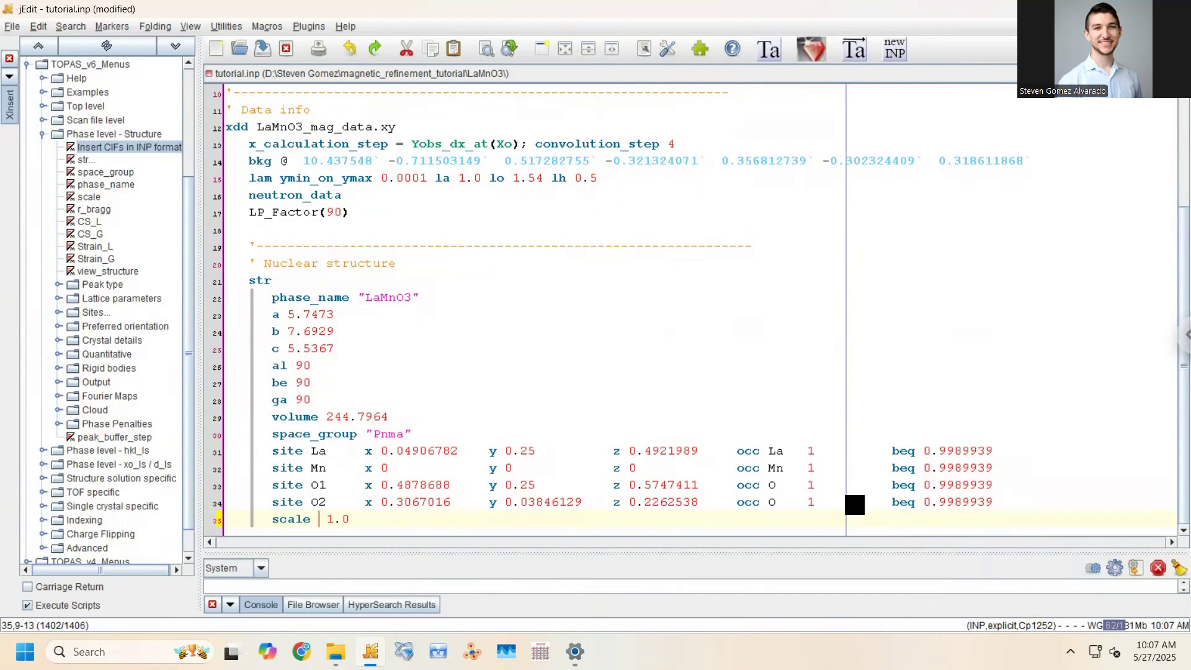
key(ctrl+s)
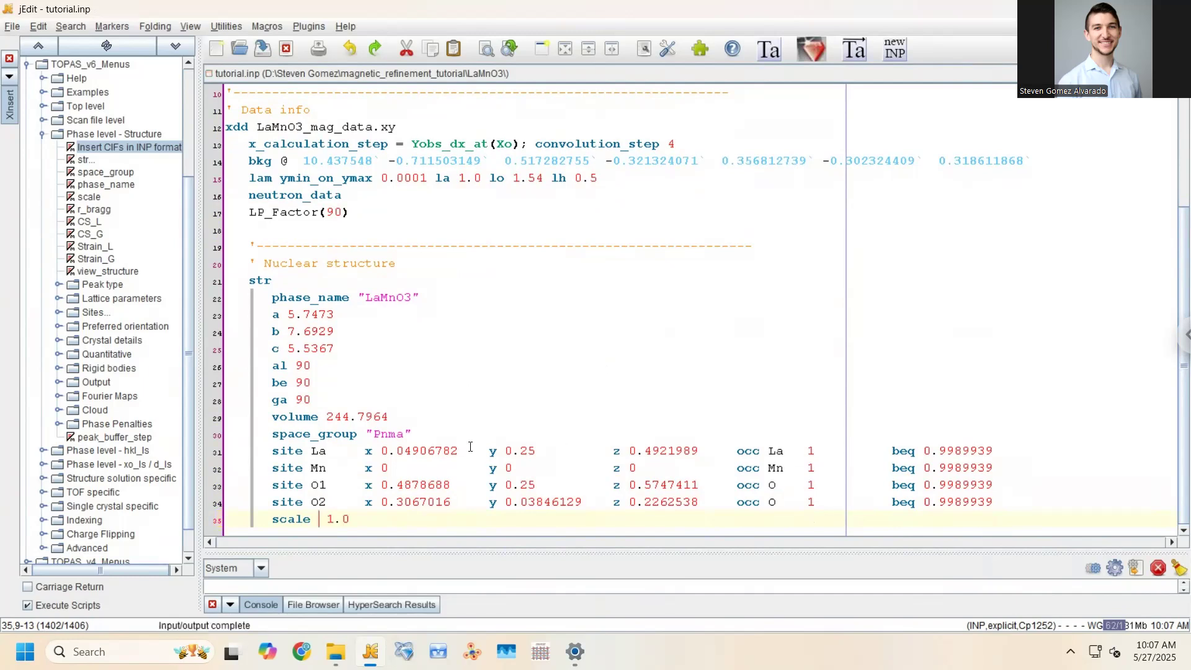
click(351, 519)
click(373, 521)
key(Return)
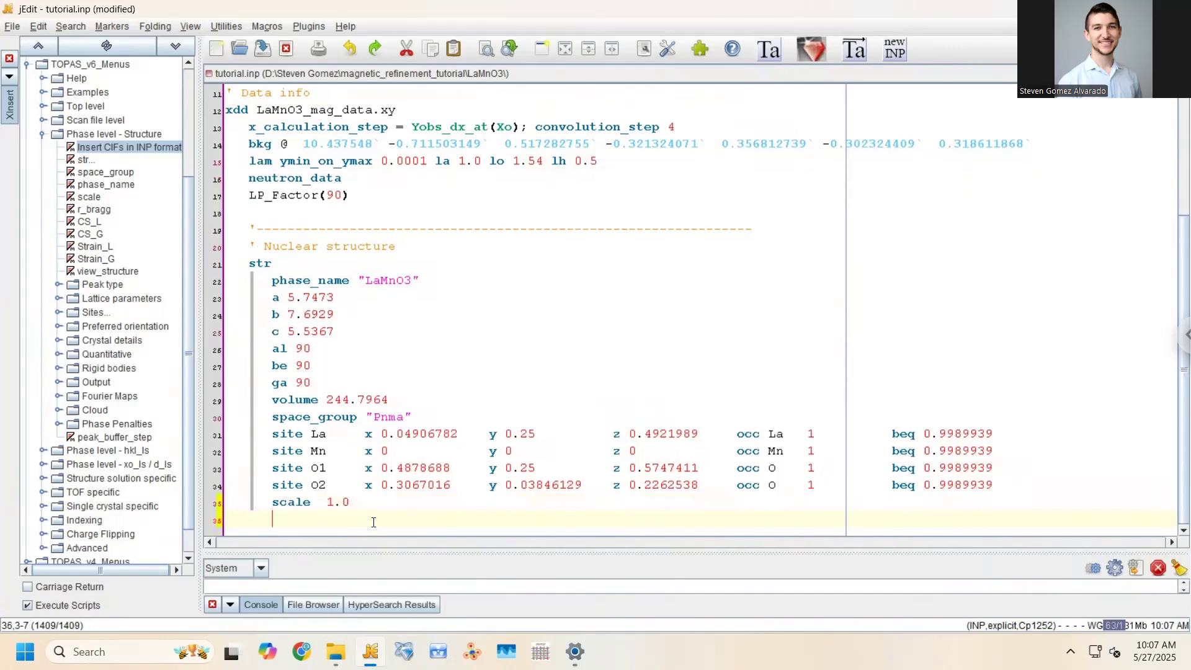
key(ctrl+s)
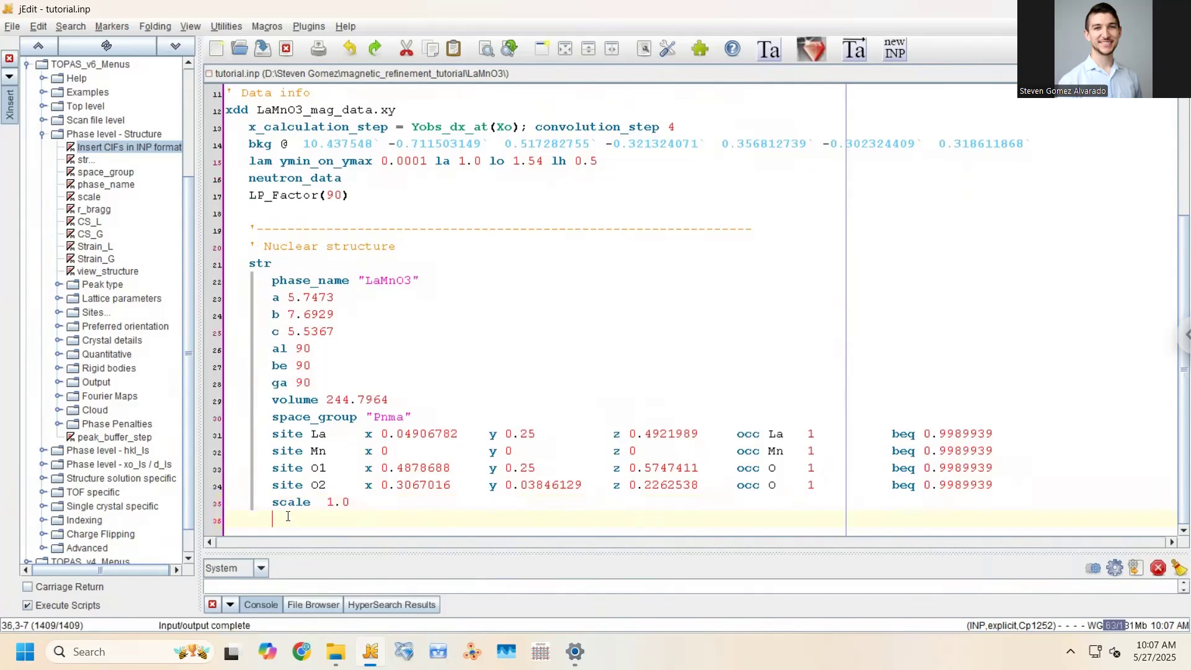
key(BackSpace)
key(BackSpace)
key(BackSpace)
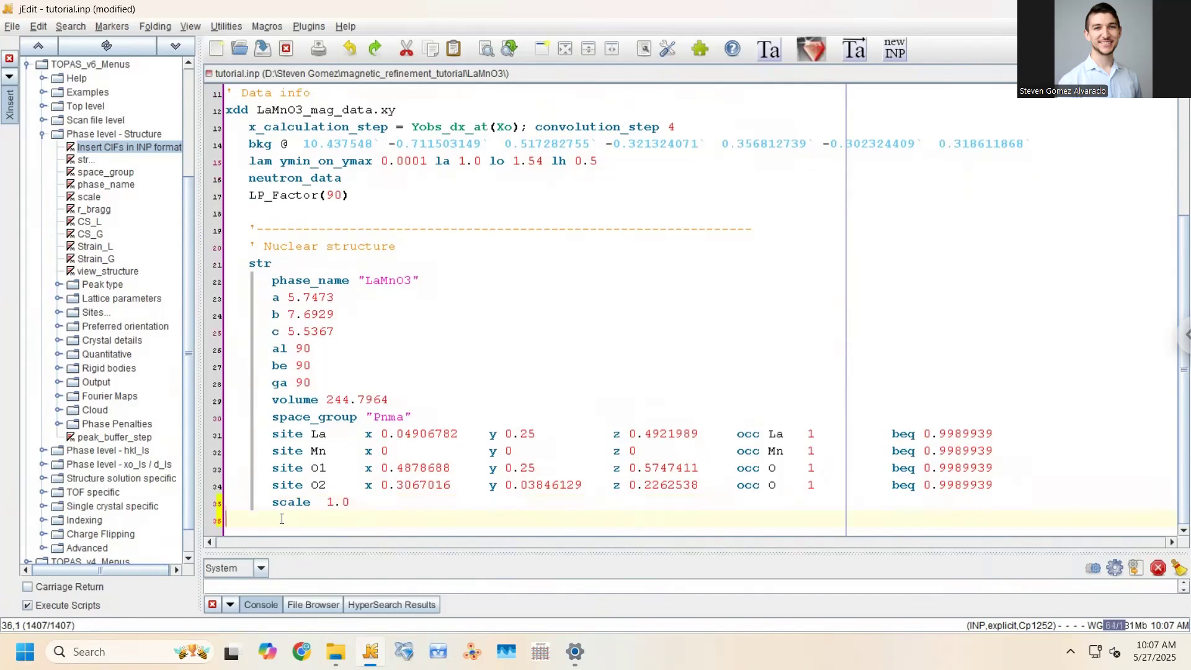
key(ctrl+s)
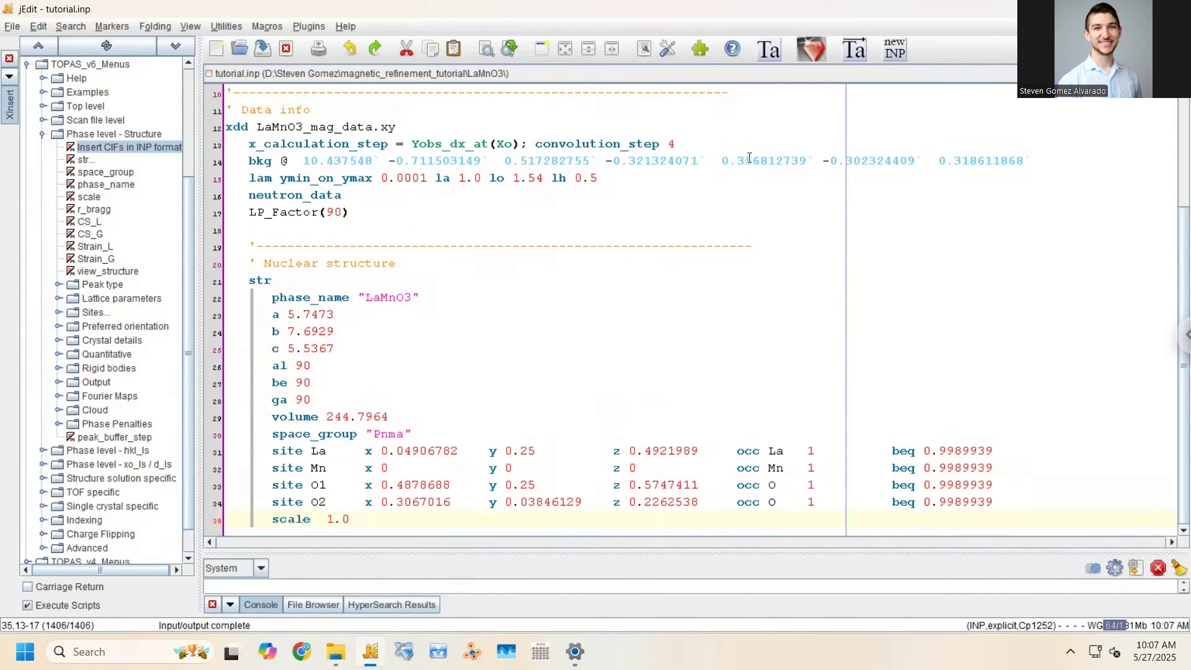
Launch tutorial.inp in TOPAS-Academic V6 from the jEdit toolbar
click(850, 50)
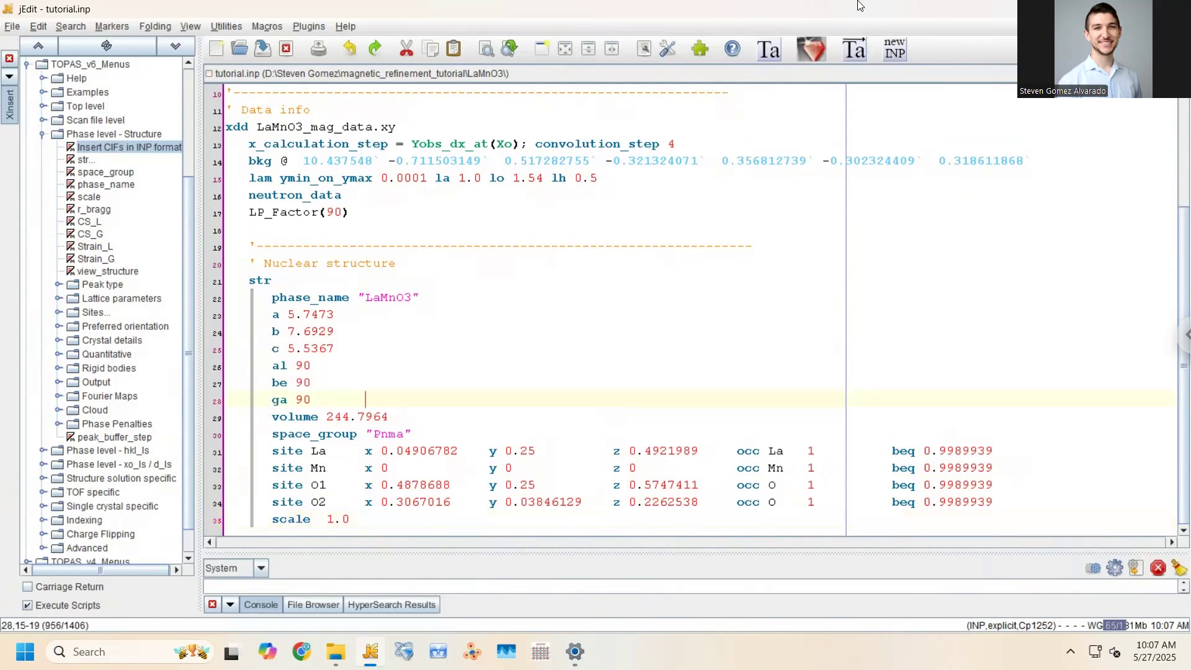
click(855, 51)
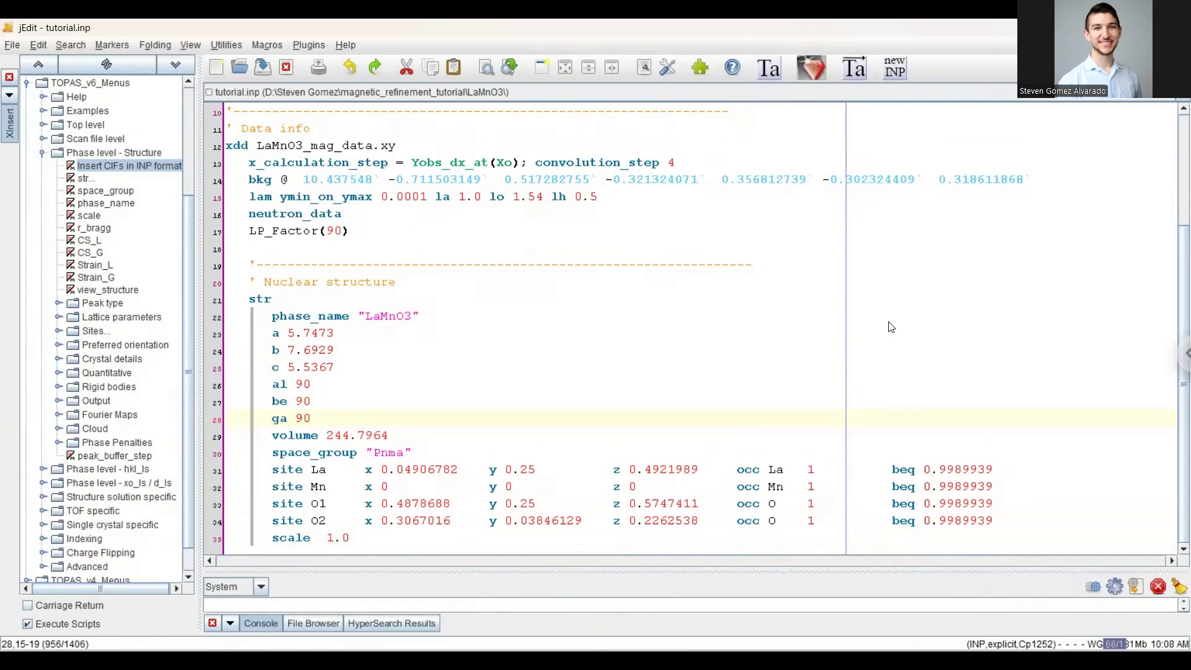
click(769, 68)
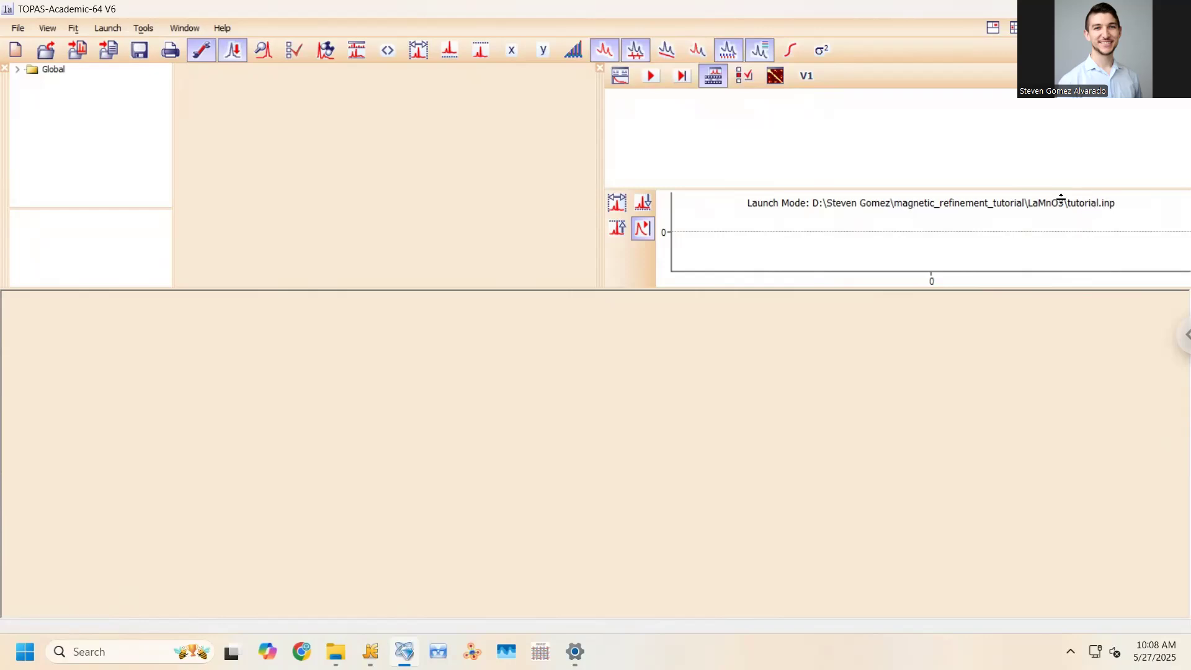
Run one refinement step (Rwp 8929.205), zoom to about 34–42.6, then unzoom
click(683, 77)
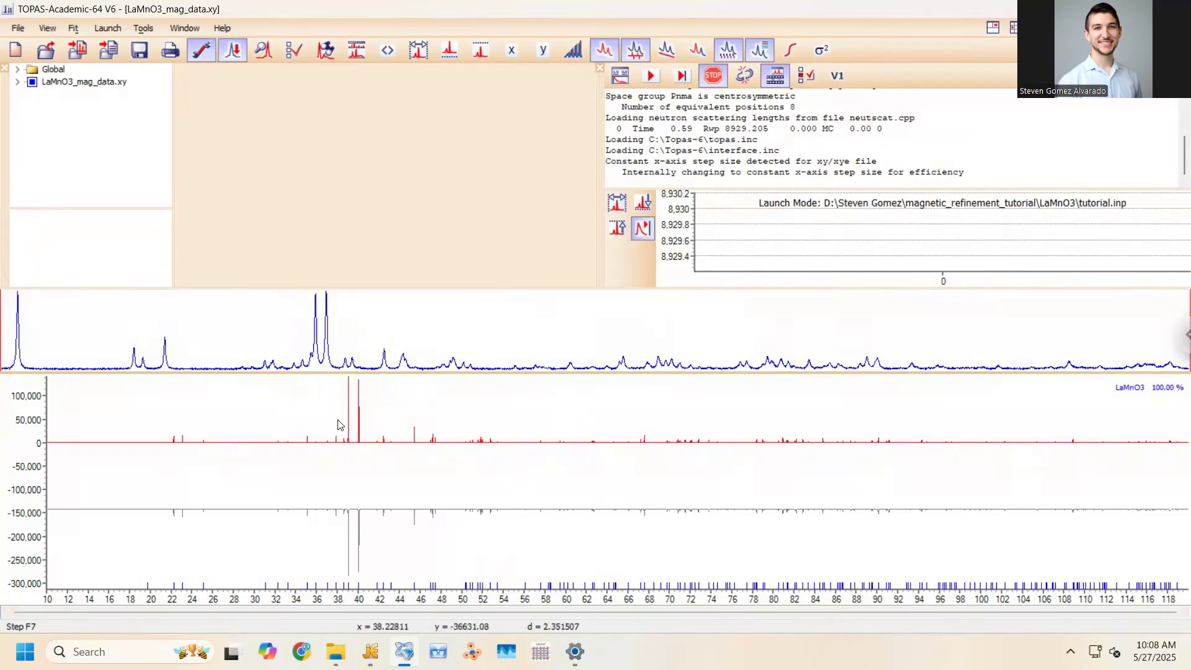
drag(152, 460, 195, 467)
drag(677, 396, 842, 495)
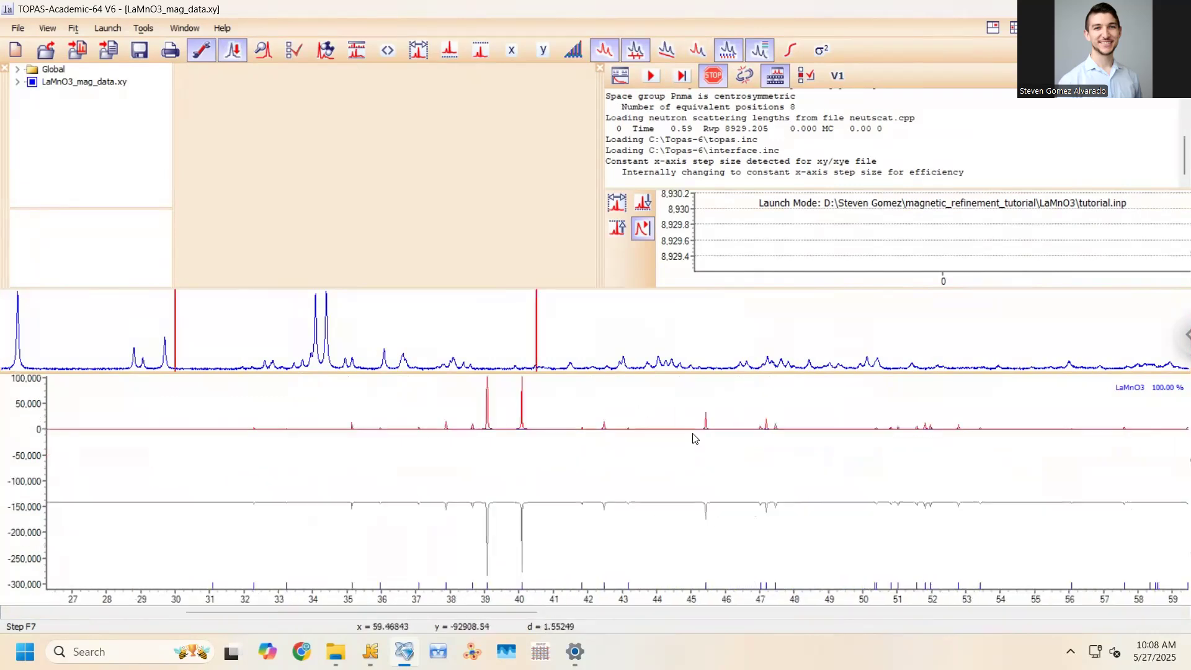
drag(306, 387, 609, 470)
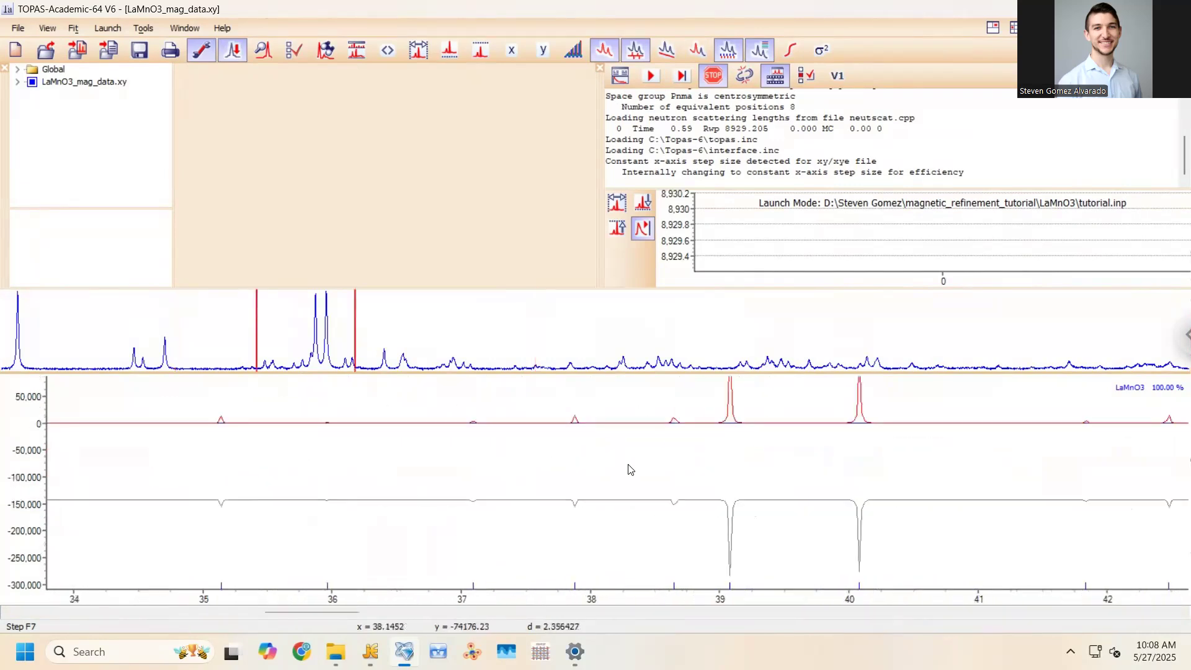
right_click(737, 425)
click(769, 436)
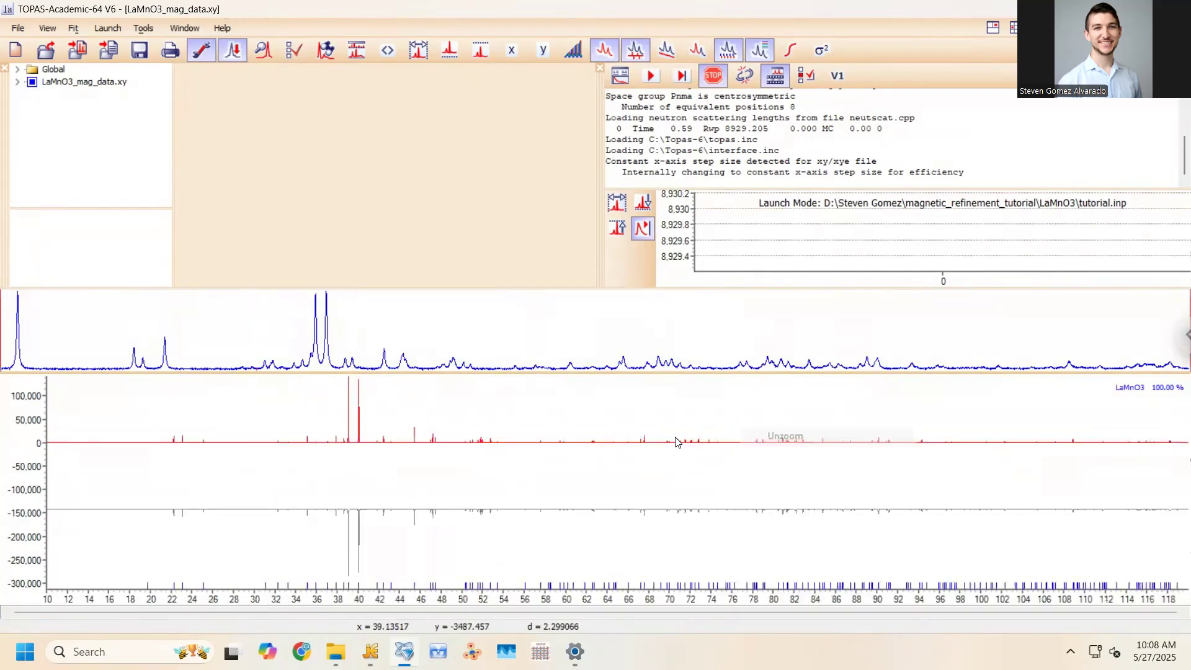
Zoom in on the strong peak near 39.1, then reset to the full 10–118 range
drag(324, 392, 429, 467)
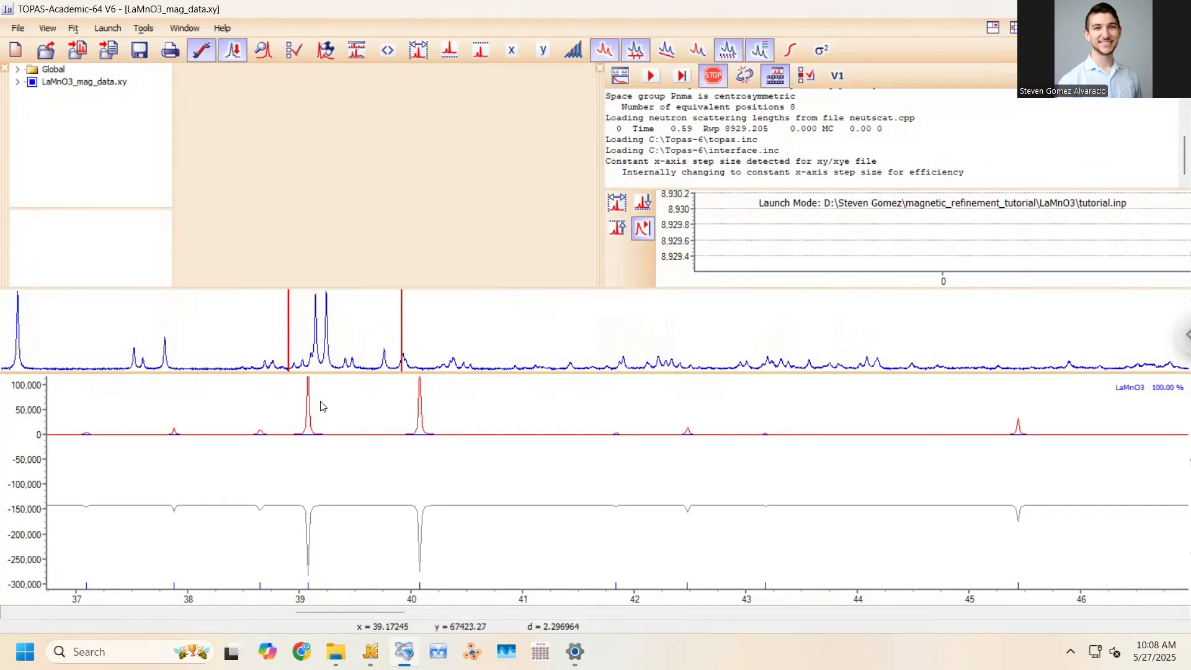
drag(282, 412, 330, 447)
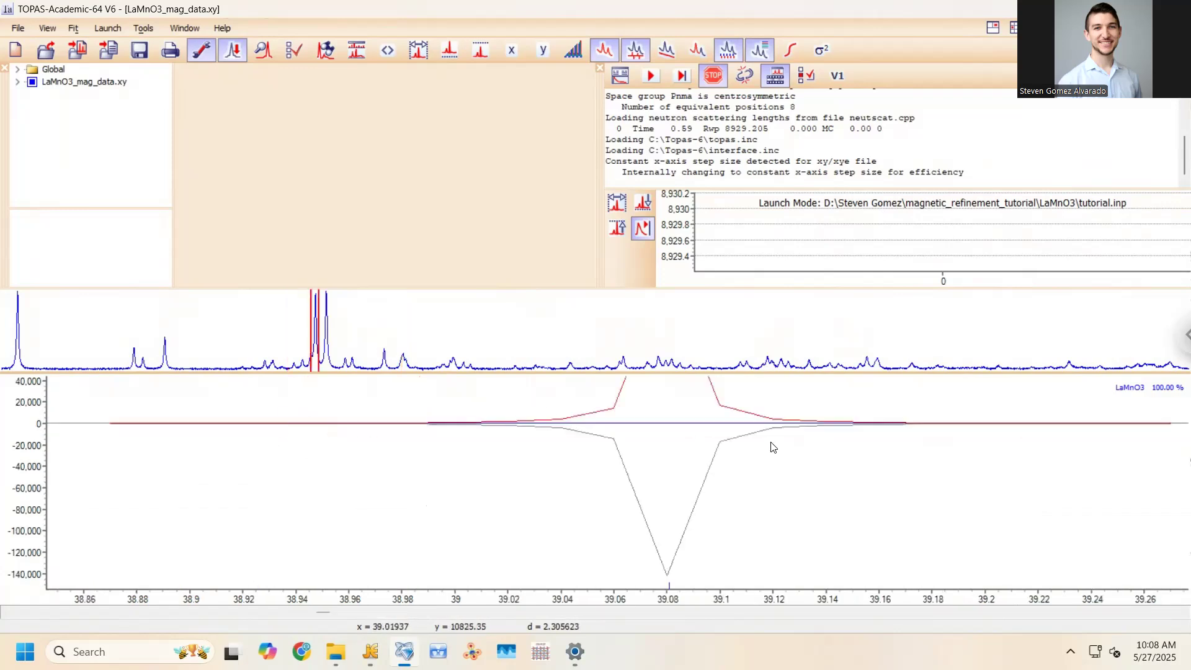
right_click(687, 420)
click(723, 431)
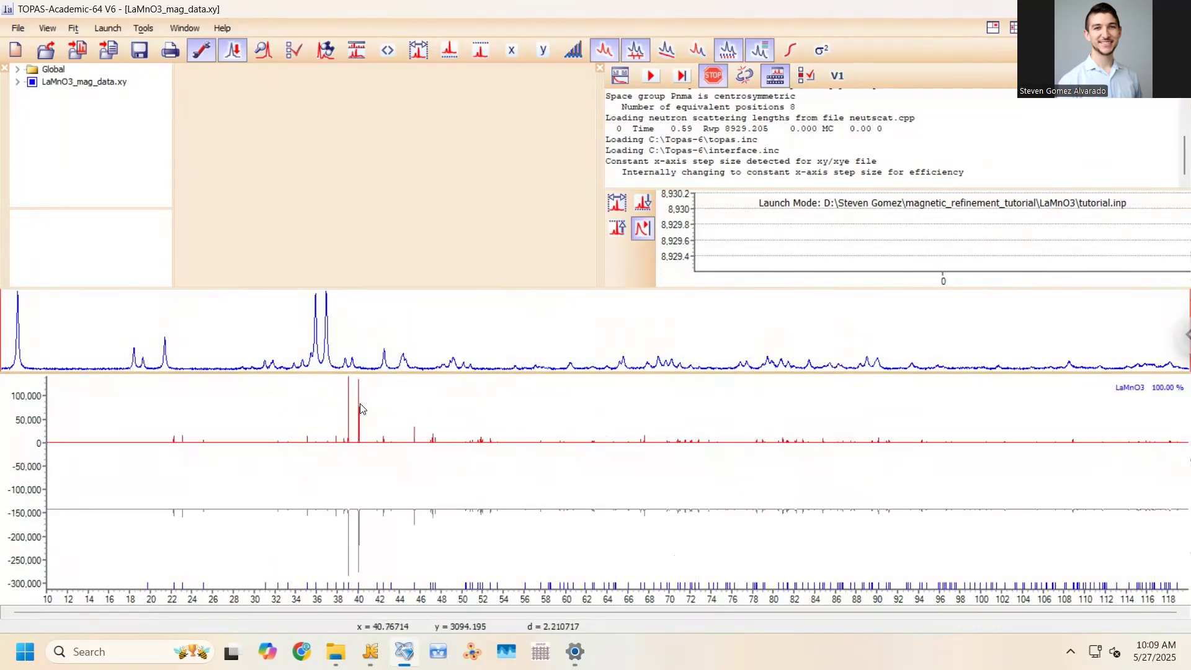
Mark the LaMnO3 scale for refinement so the line reads 'scale @ 1.0' in tutorial.inp
mouse_move(370, 651)
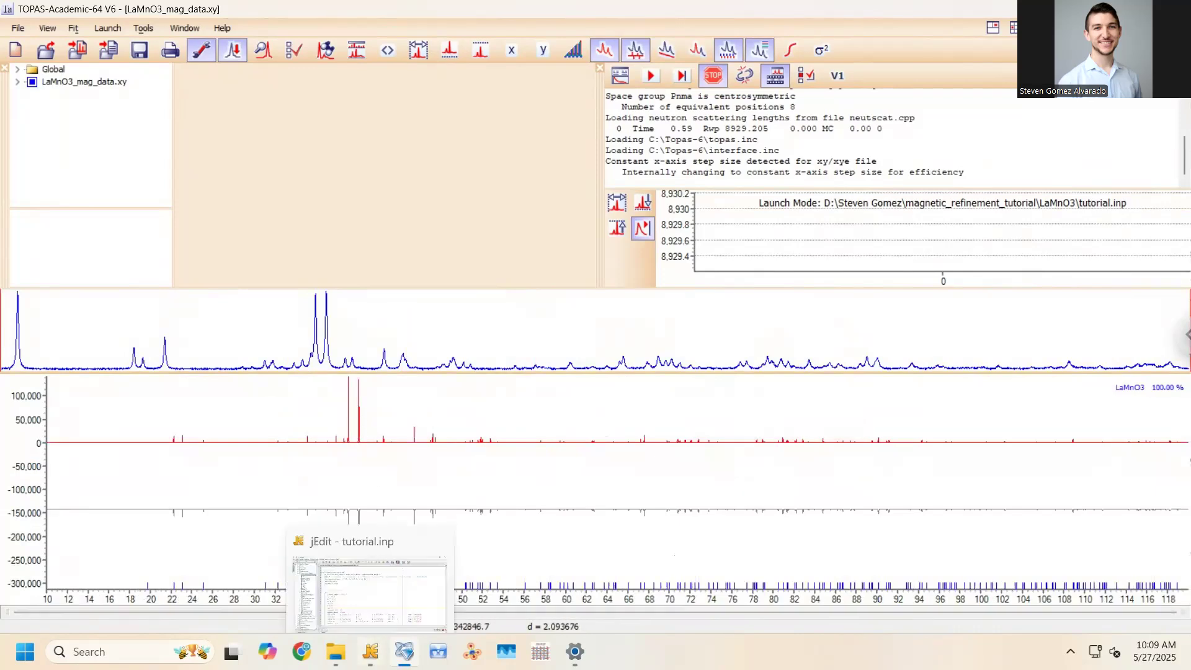
click(369, 570)
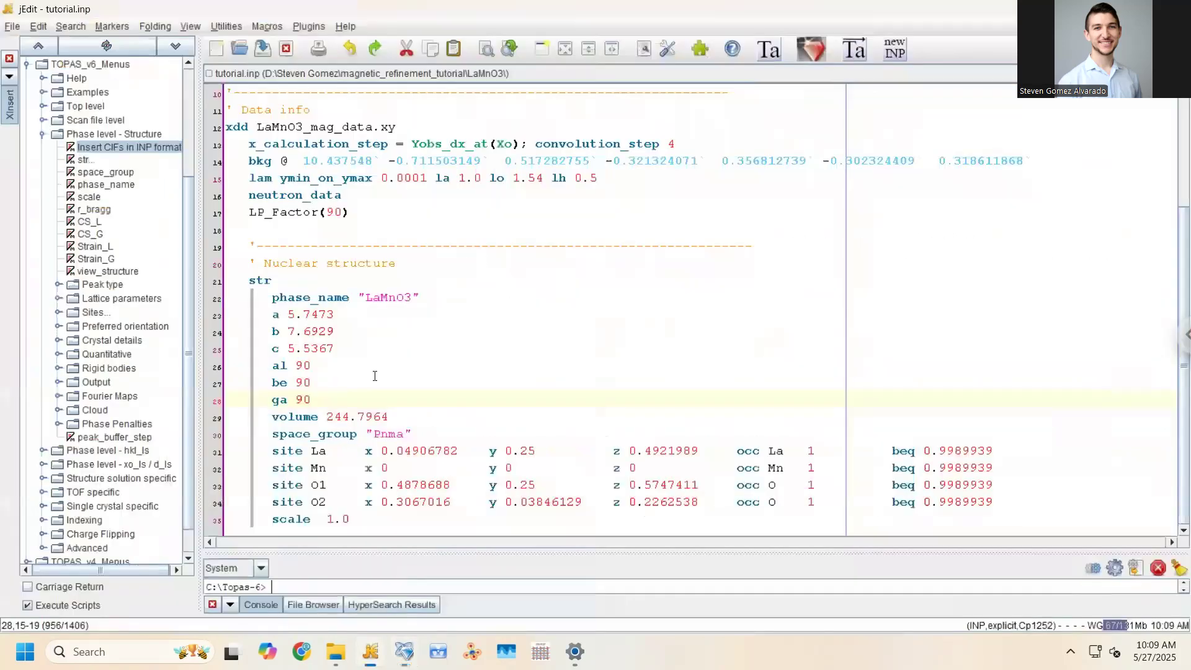
click(344, 522)
drag(321, 521, 370, 525)
click(347, 522)
click(319, 521)
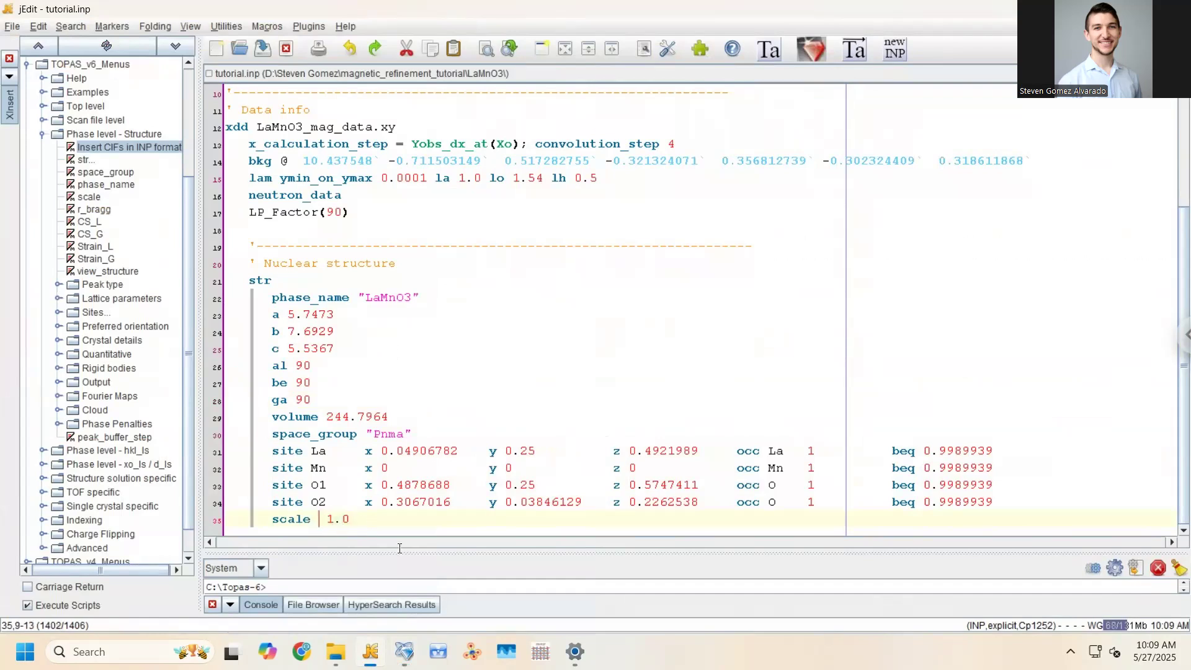
click(403, 651)
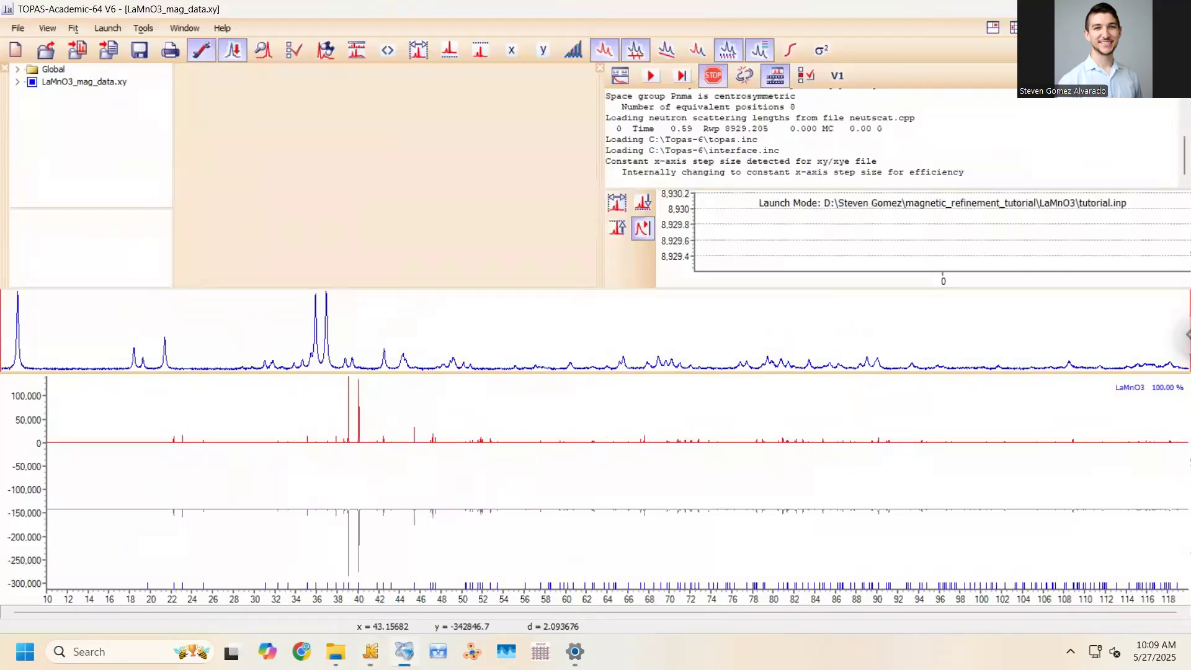
click(370, 652)
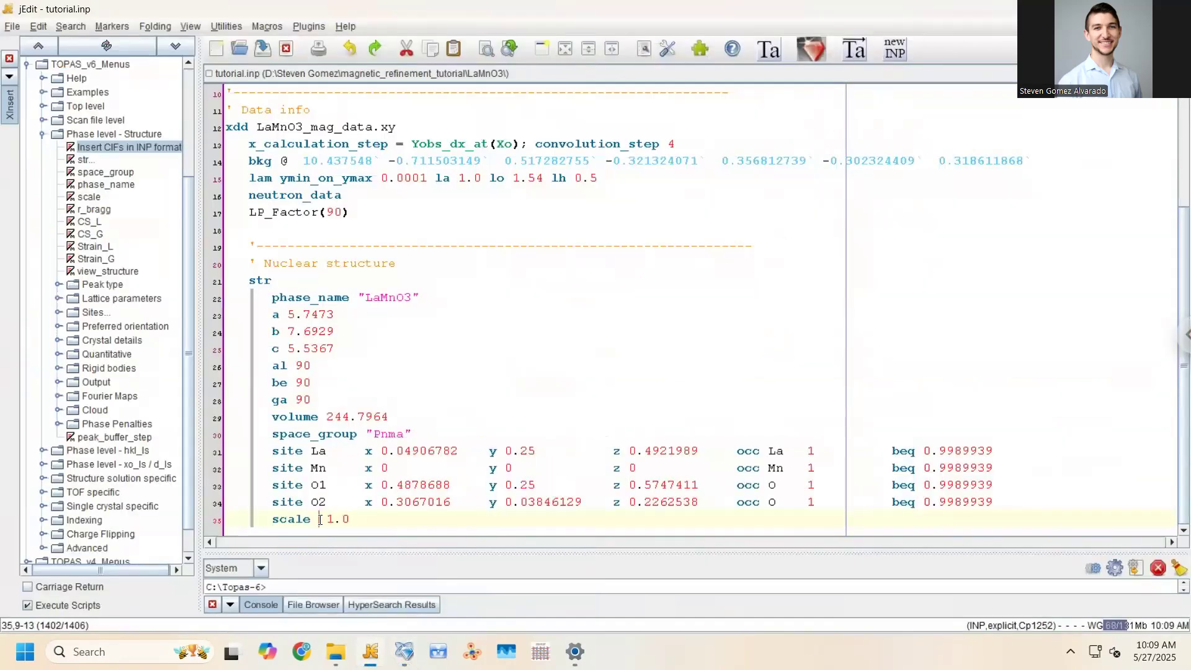
text(@)
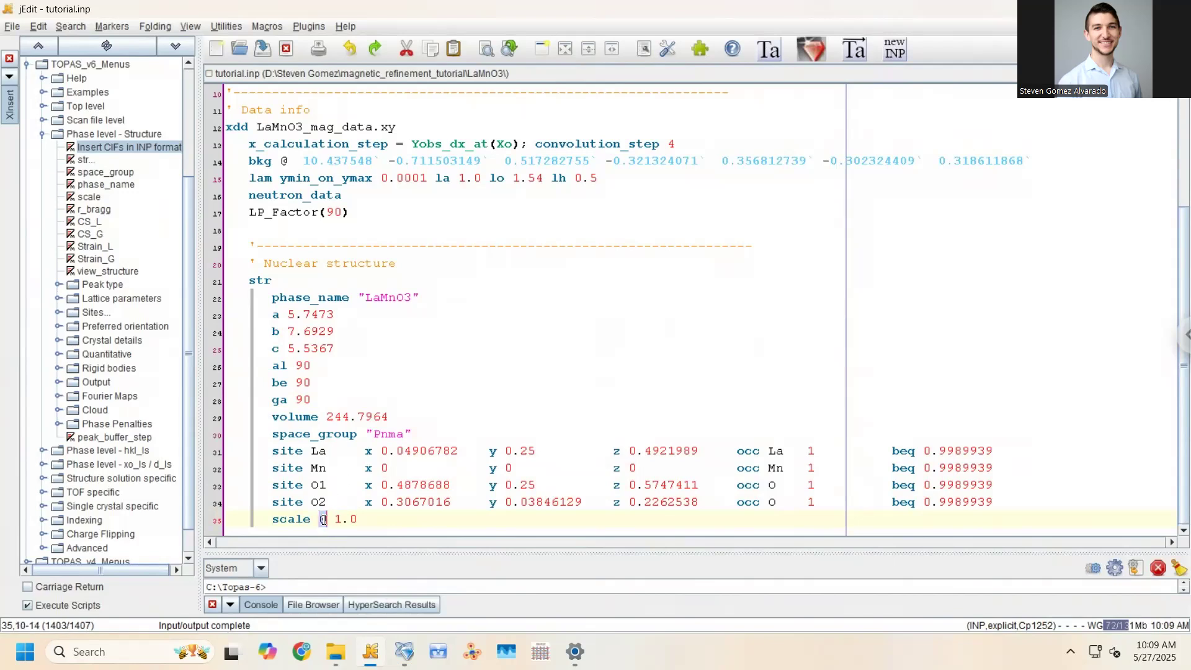
Check the edited scale @ 1.0 line, then bring TOPAS-Academic back to the front
double_click(388, 522)
click(321, 523)
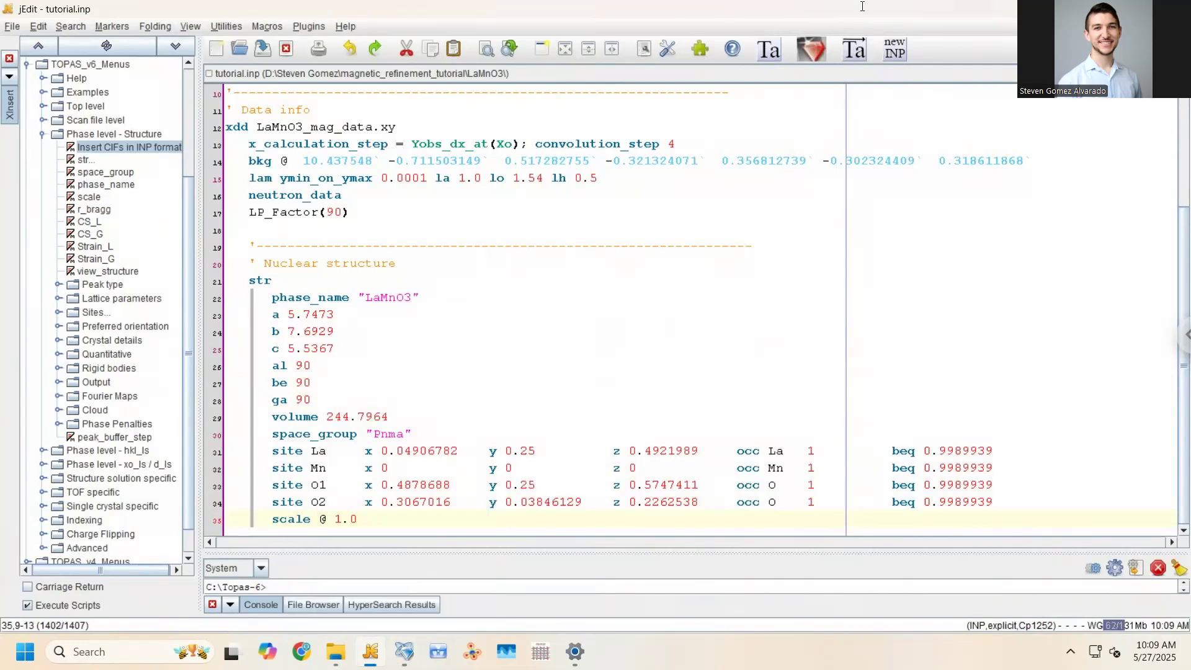
key(alt+Tab)
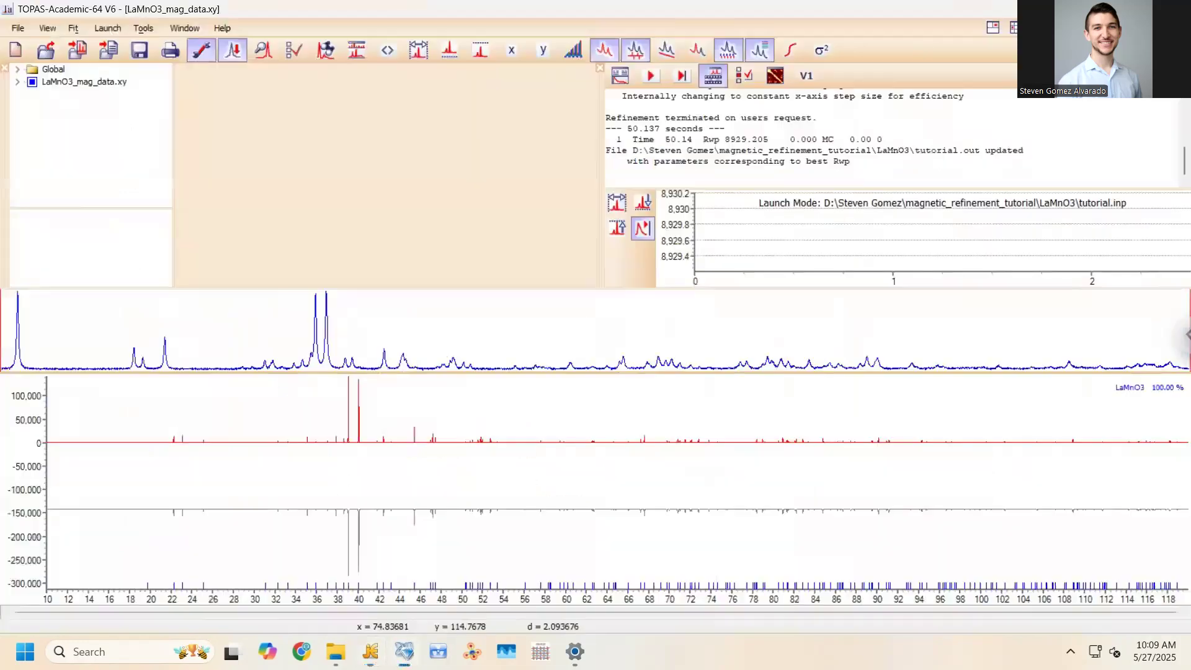
key(alt+Tab)
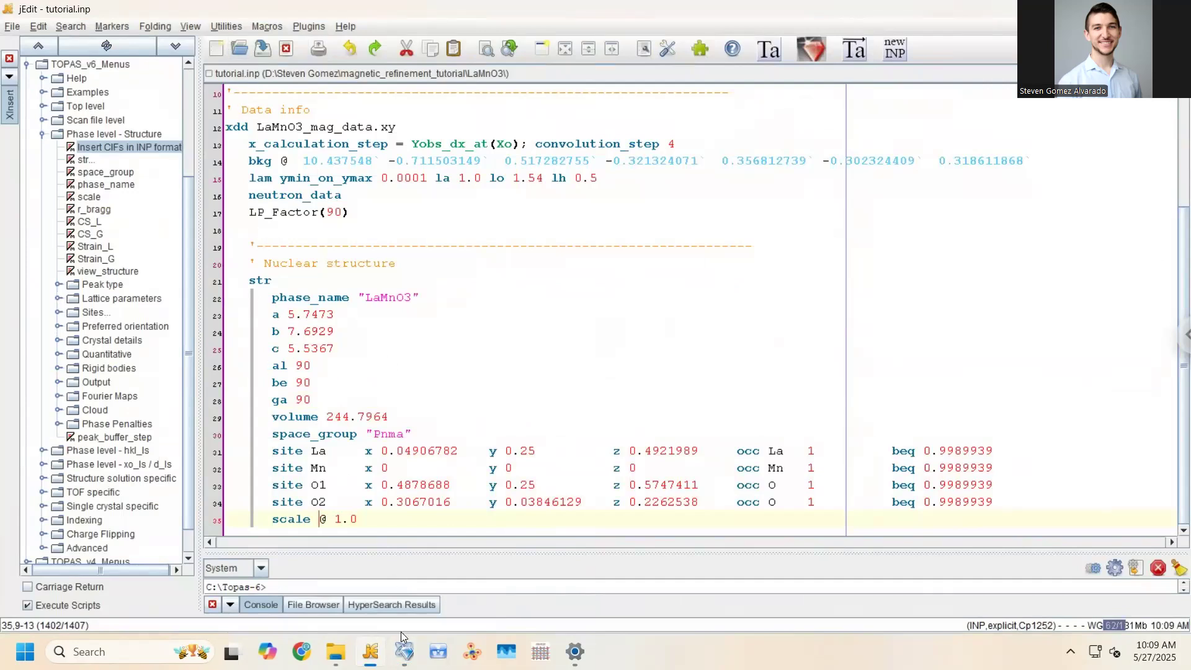
click(404, 651)
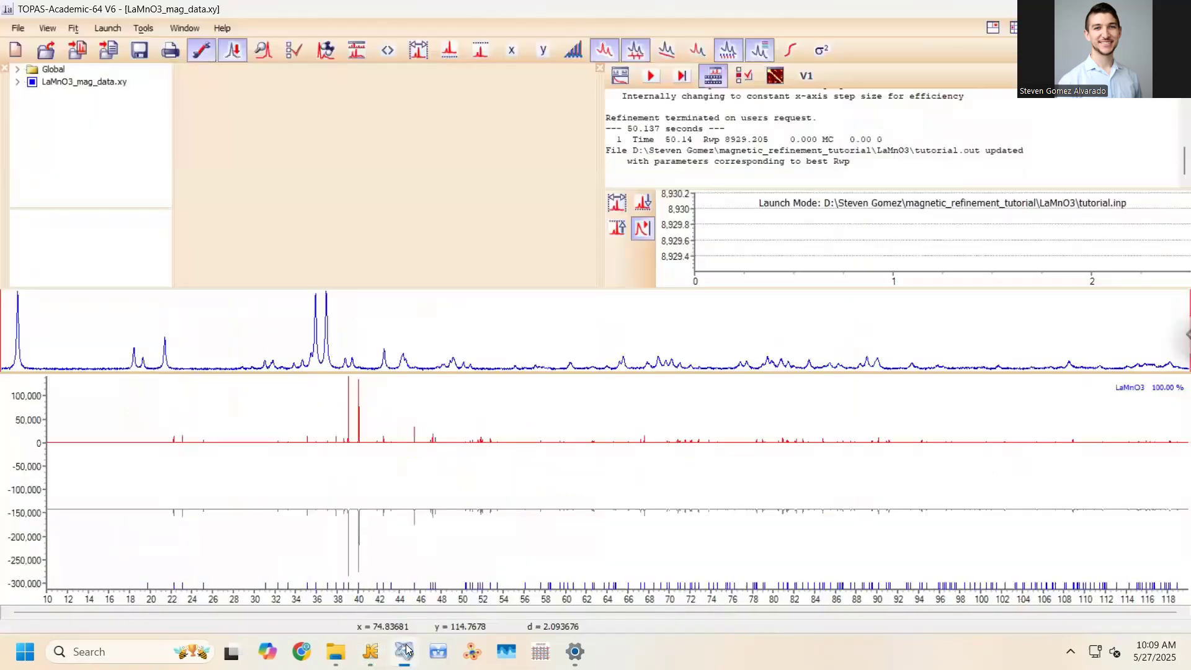
Run a brief refinement, stop it without updating the file, and zoom the plot to about 10–52°
click(651, 76)
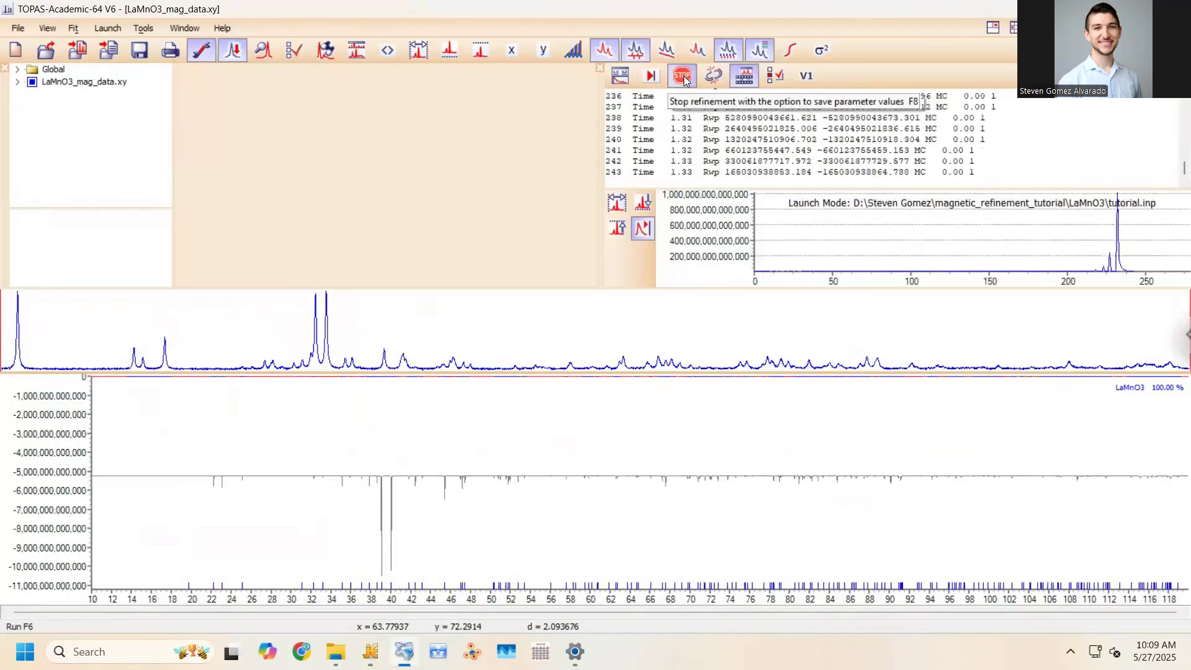
click(683, 76)
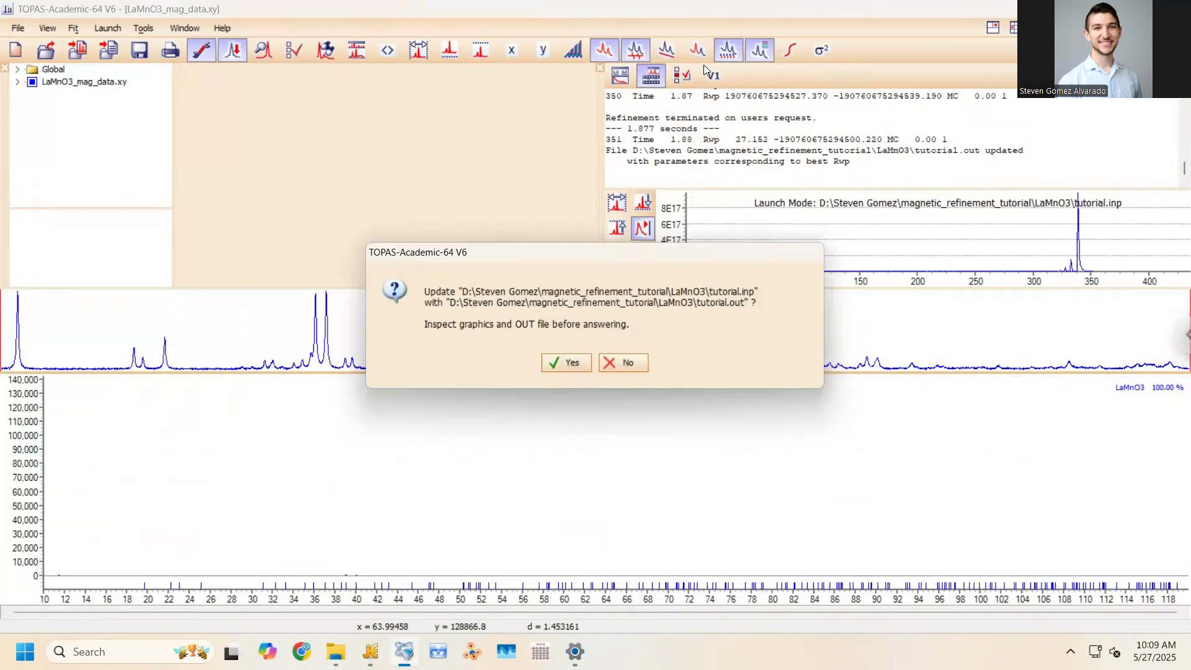
click(616, 363)
right_click(506, 424)
click(525, 431)
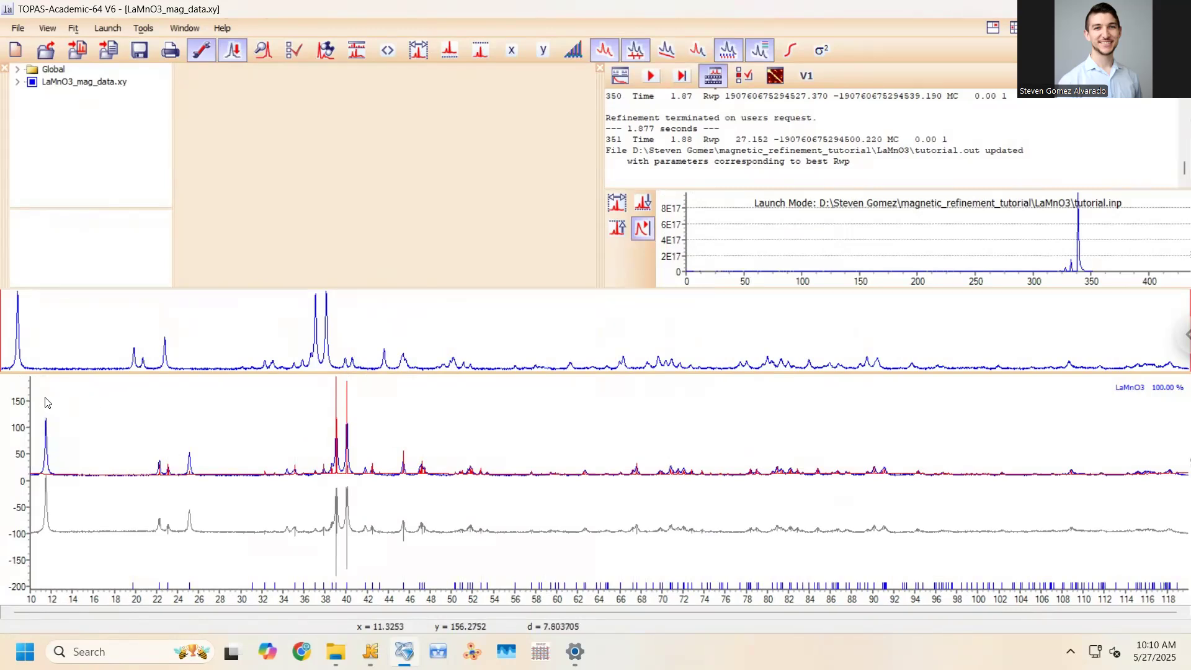
drag(44, 397, 483, 494)
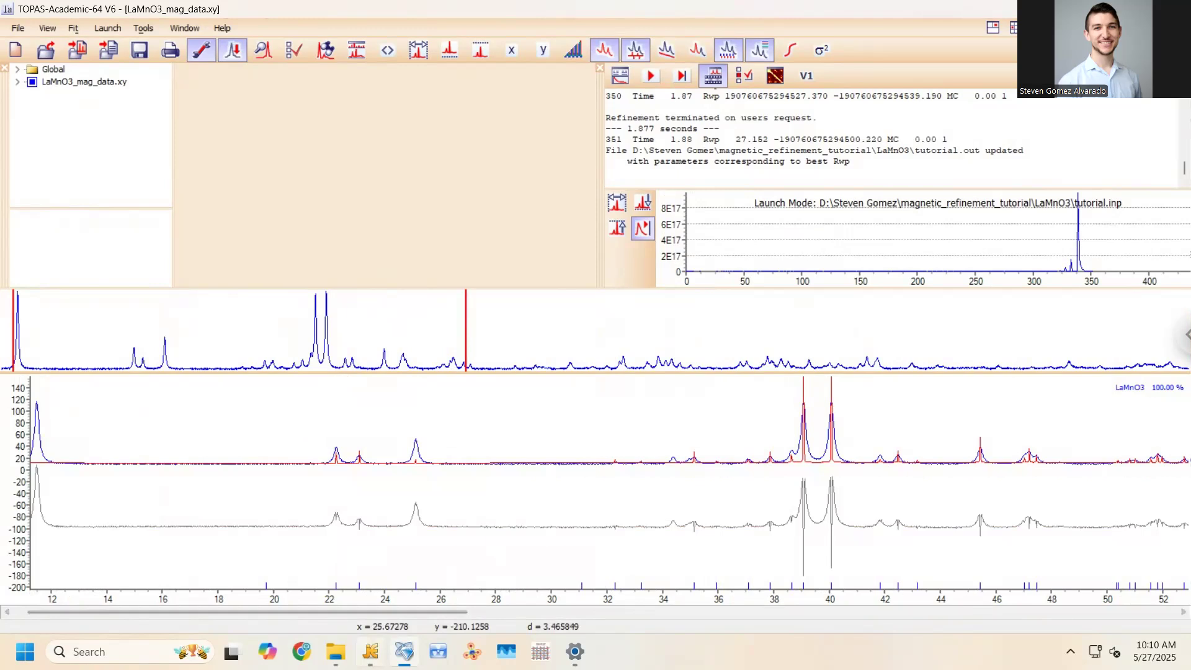
Rerun and stop the refinement, then accept writing the refined values into tutorial.inp
click(371, 651)
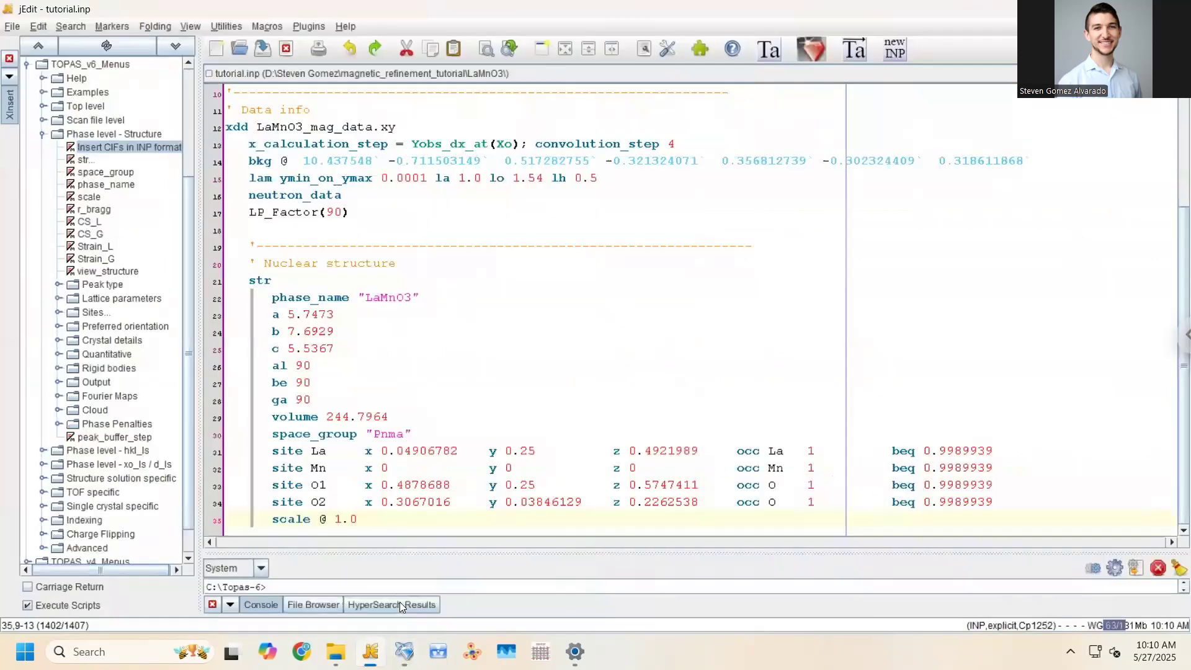
click(404, 652)
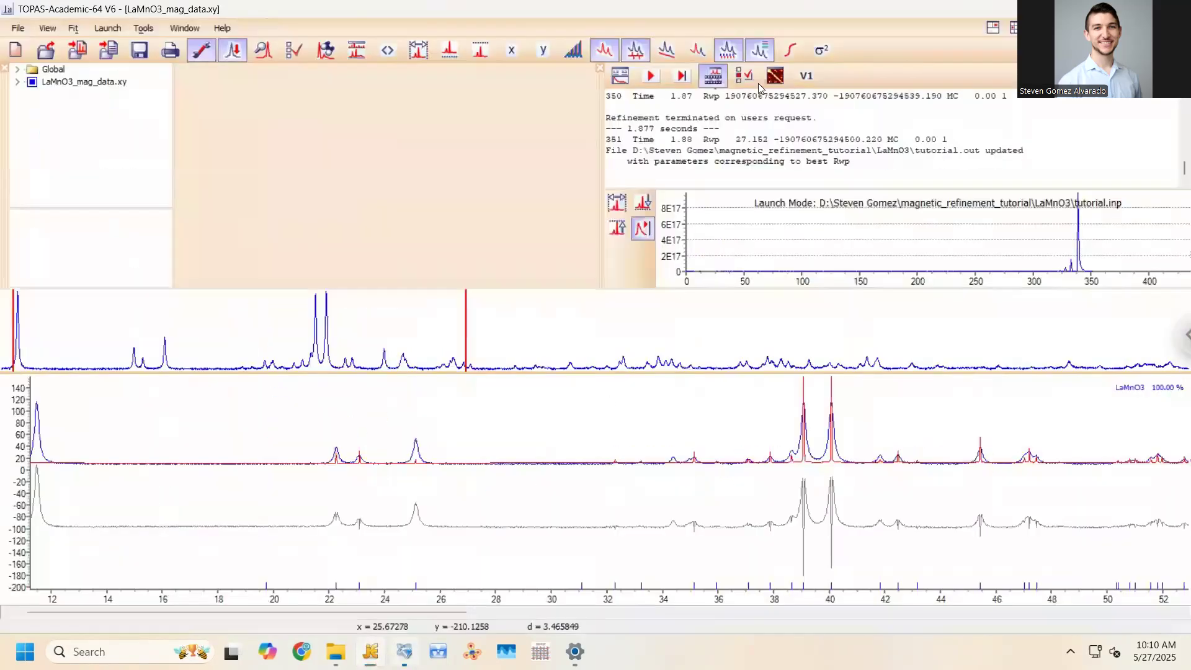
click(652, 77)
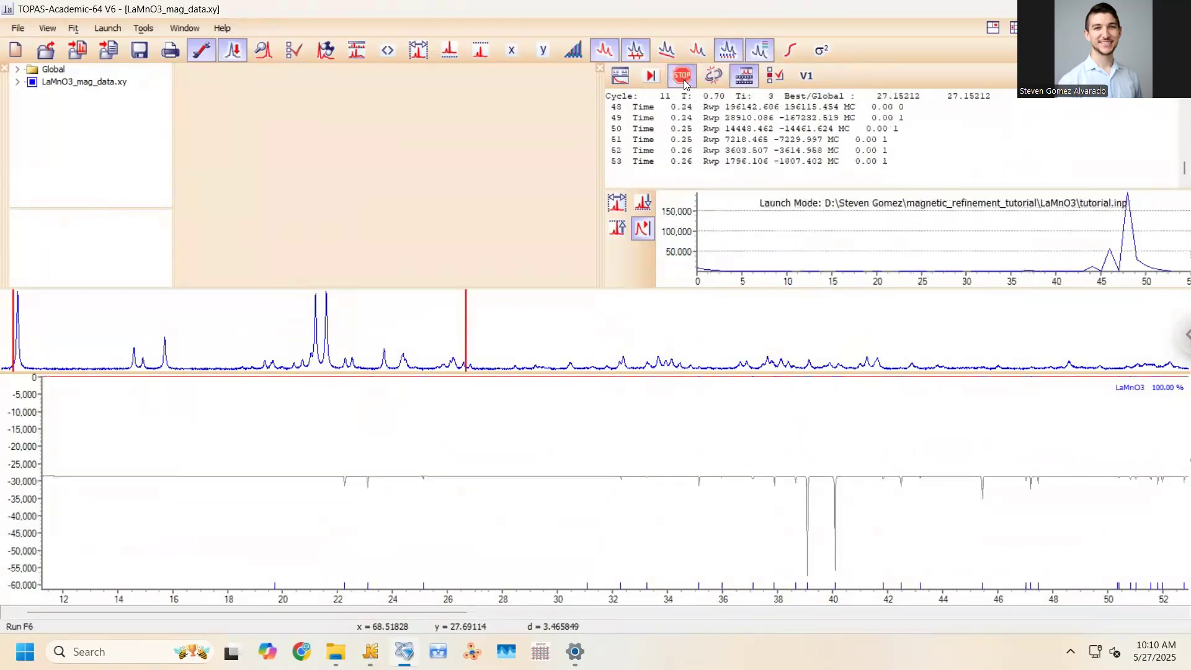
click(683, 79)
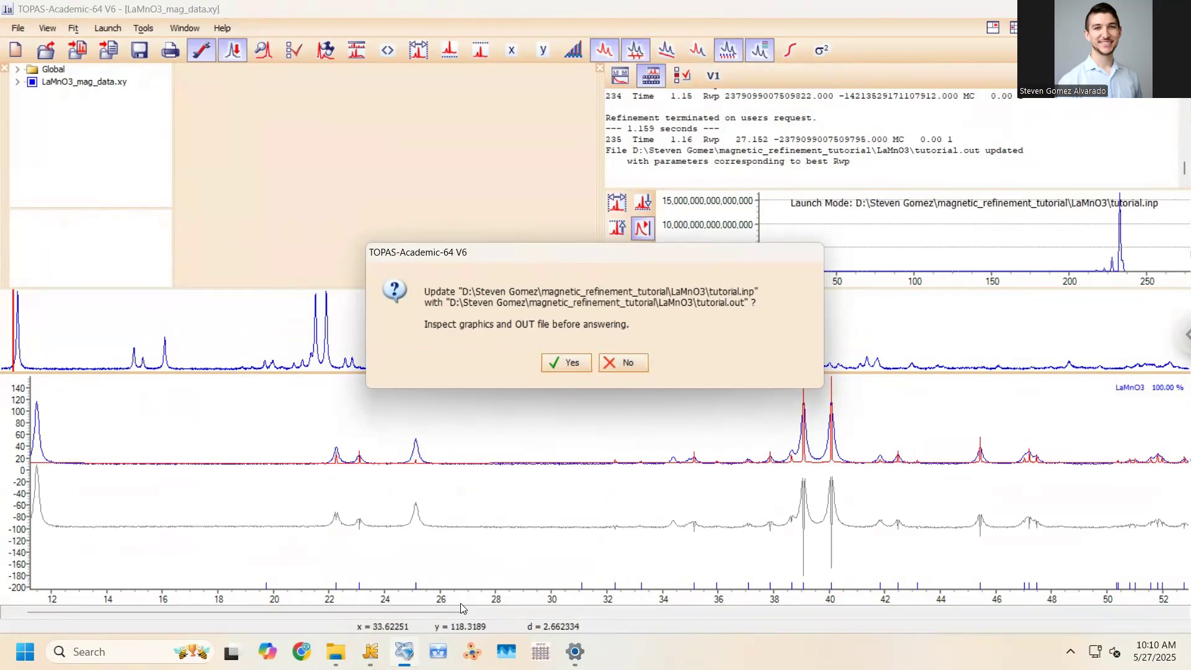
mouse_move(367, 645)
click(369, 604)
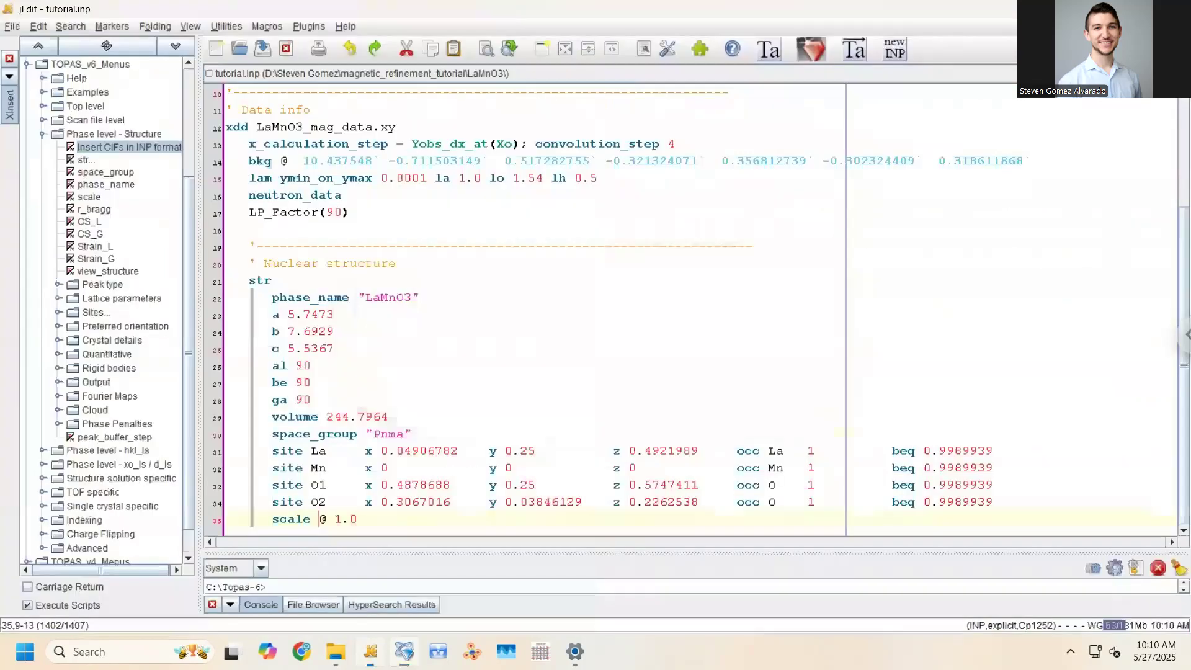
key(alt+Tab)
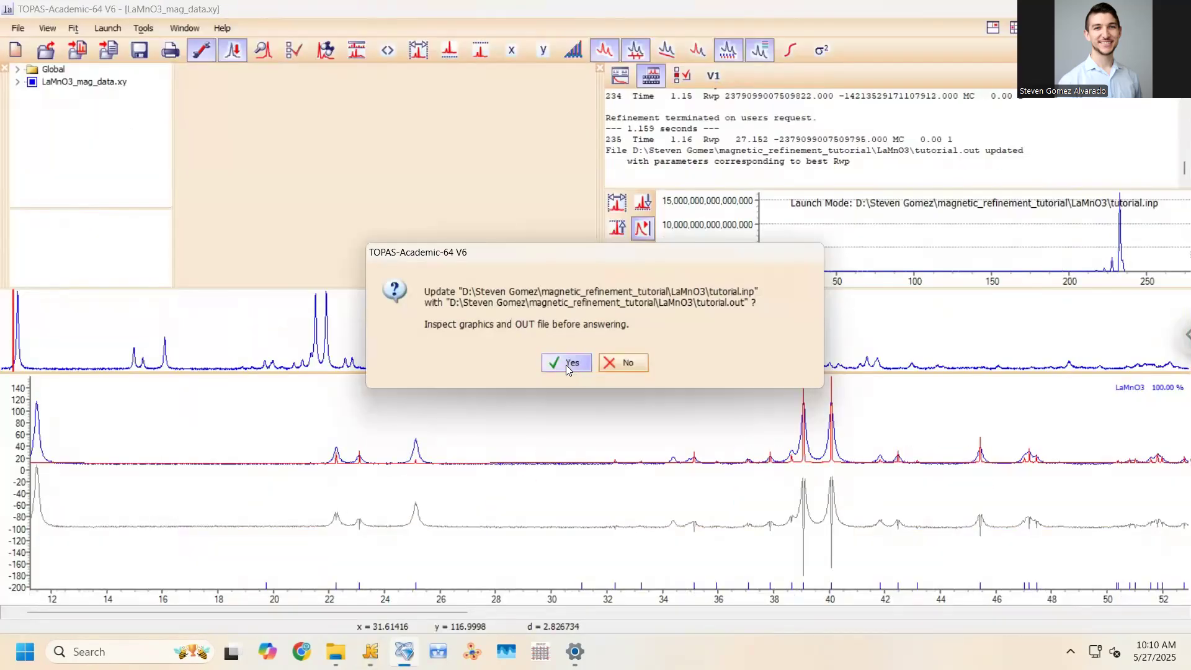
click(566, 363)
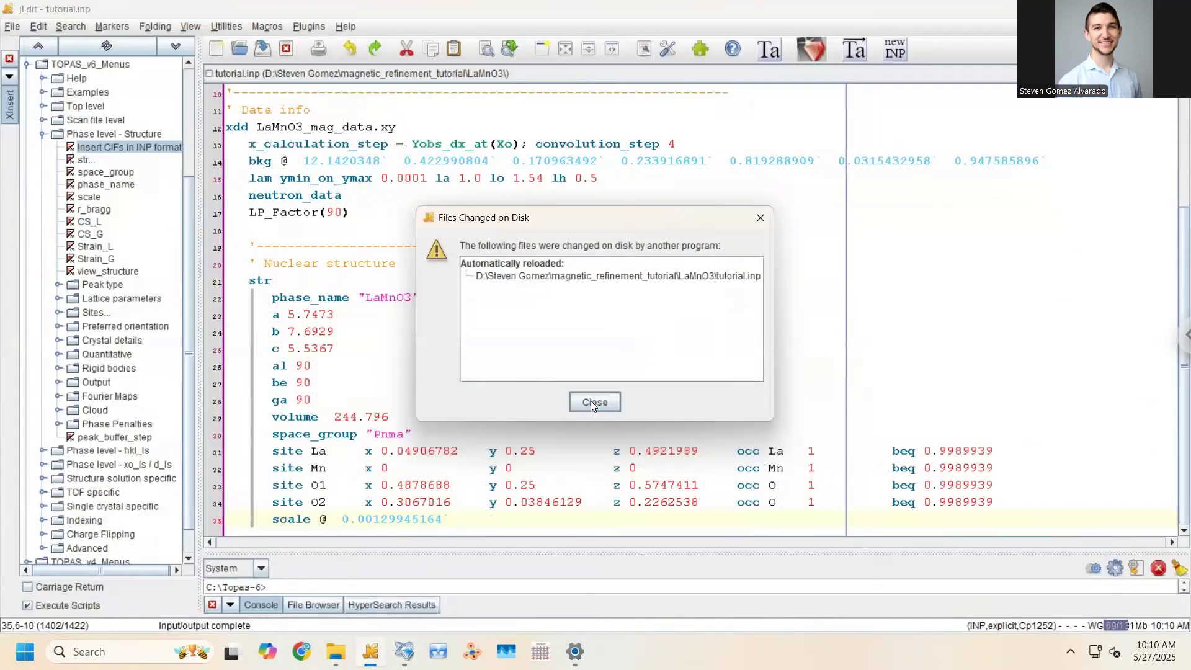
Dismiss jEdit's reload notice, check the refined scale 0.00129945164, and cancel the TOPAS project save
click(592, 402)
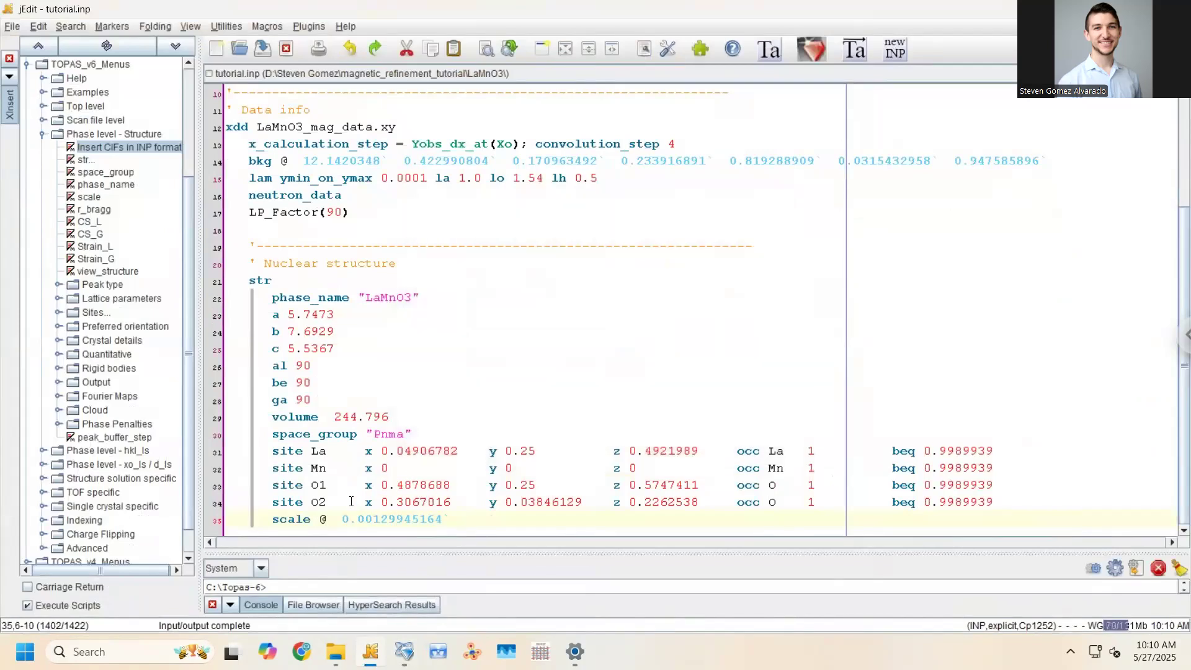
drag(341, 519, 457, 512)
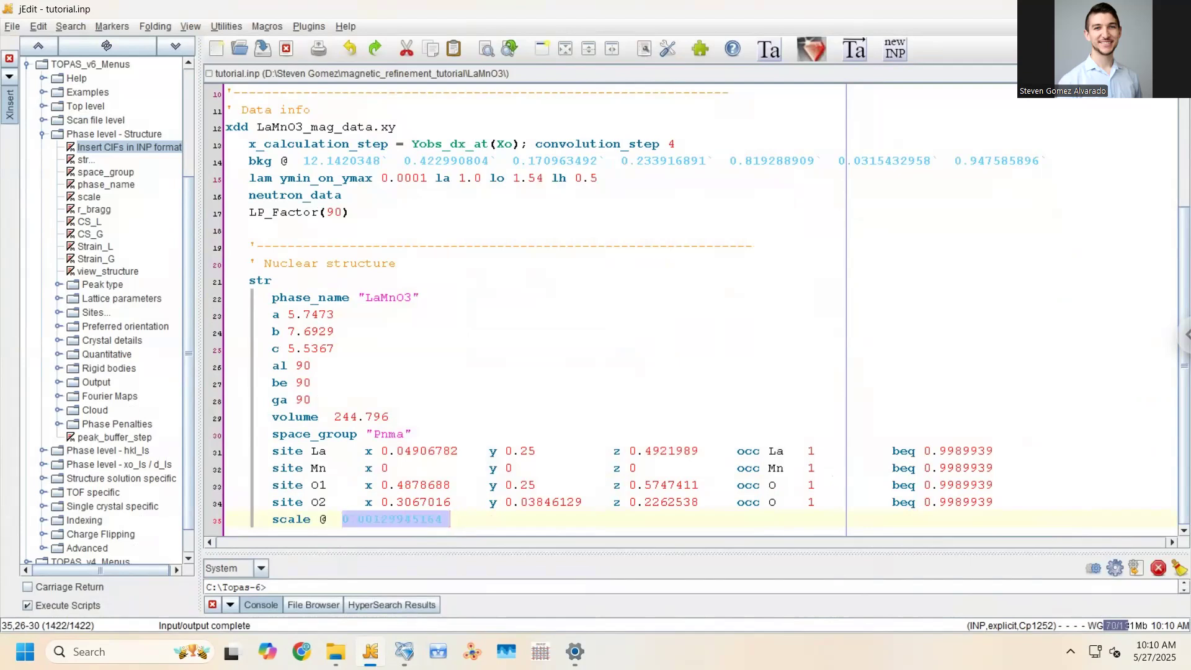
key(alt+Tab)
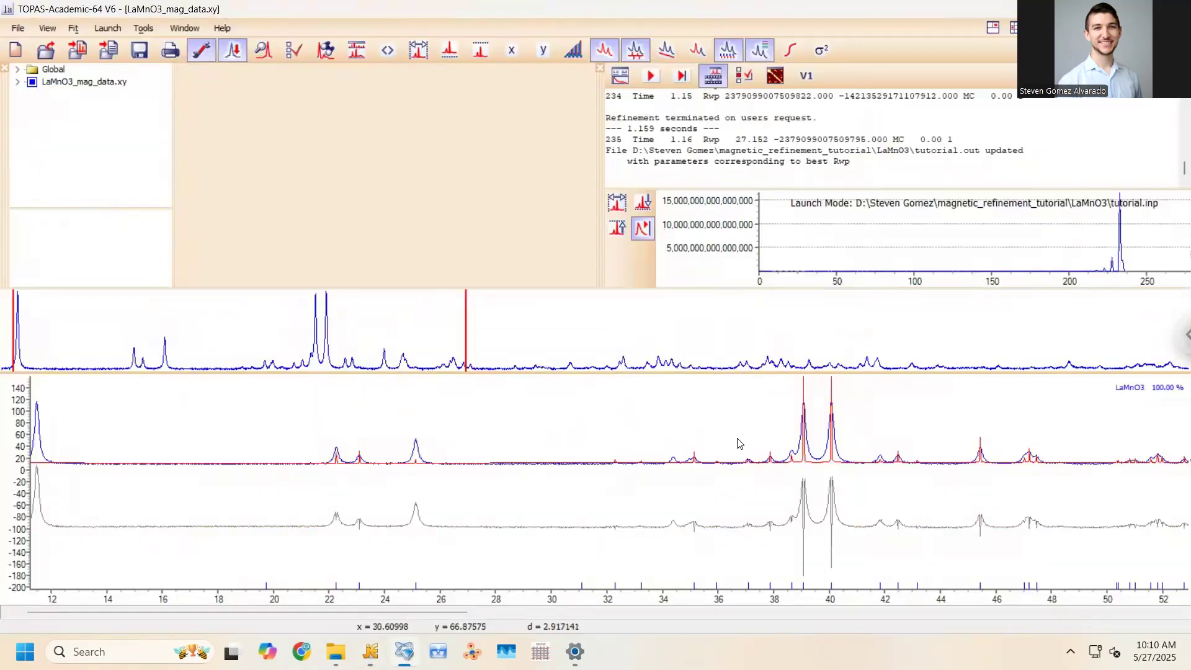
key(ctrl+s)
click(1137, 603)
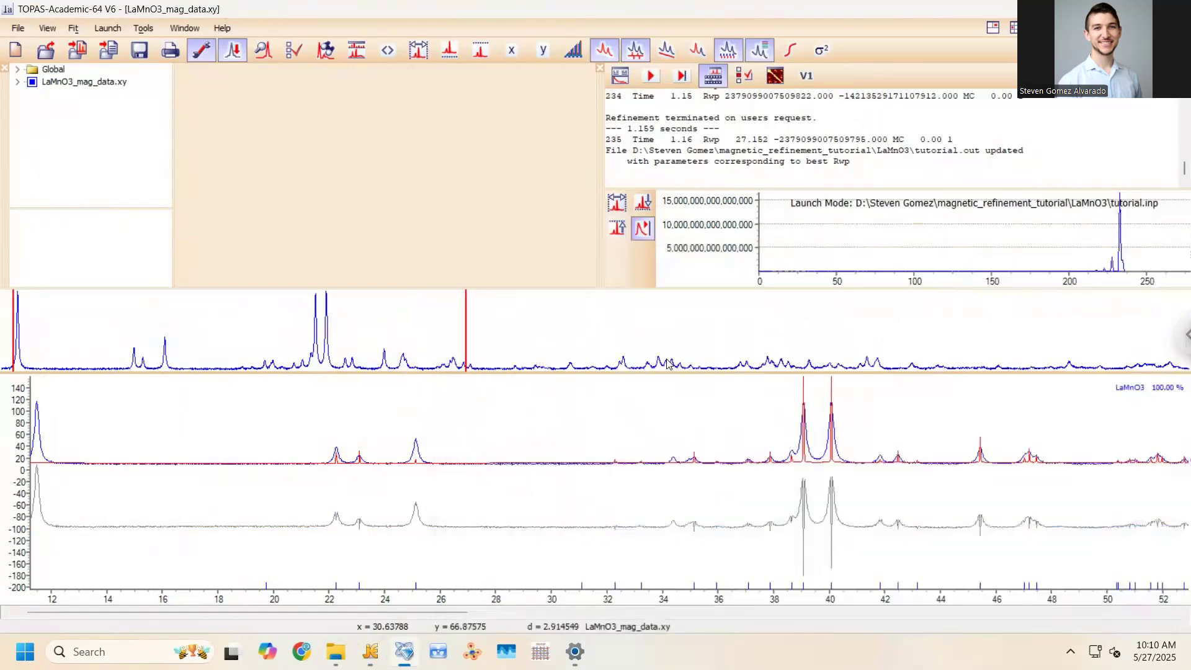
Zoom the fit on the 39–40° peaks, unzoom, then zoom on the 35–50° region
drag(779, 389, 870, 488)
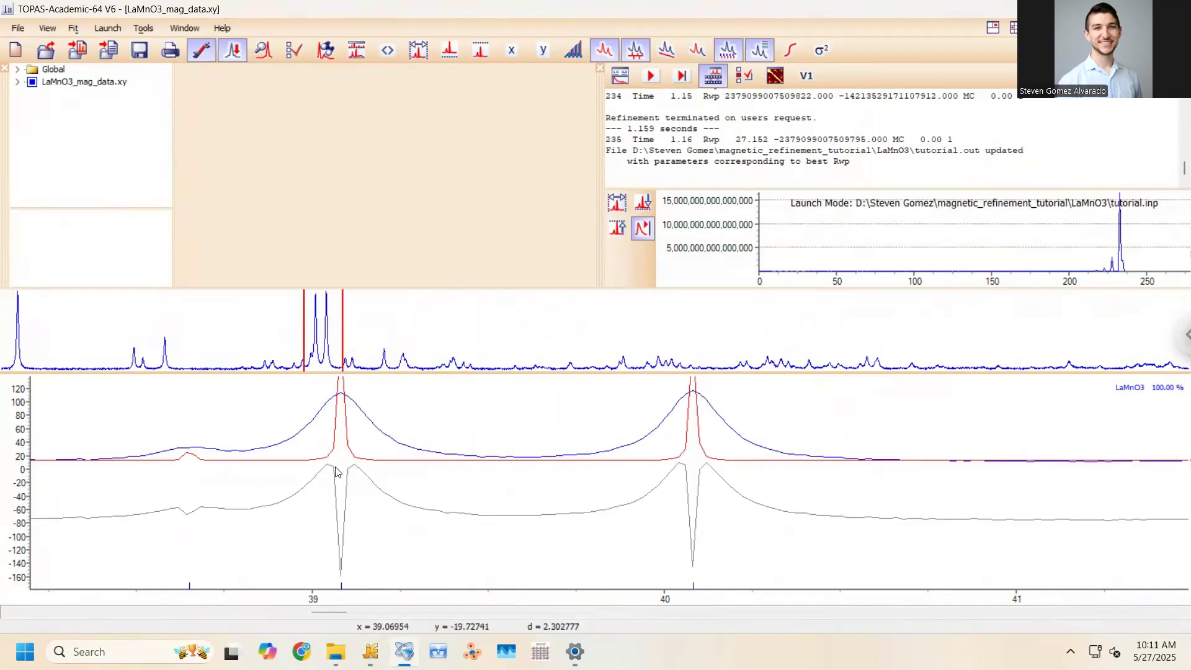
right_click(409, 424)
click(428, 431)
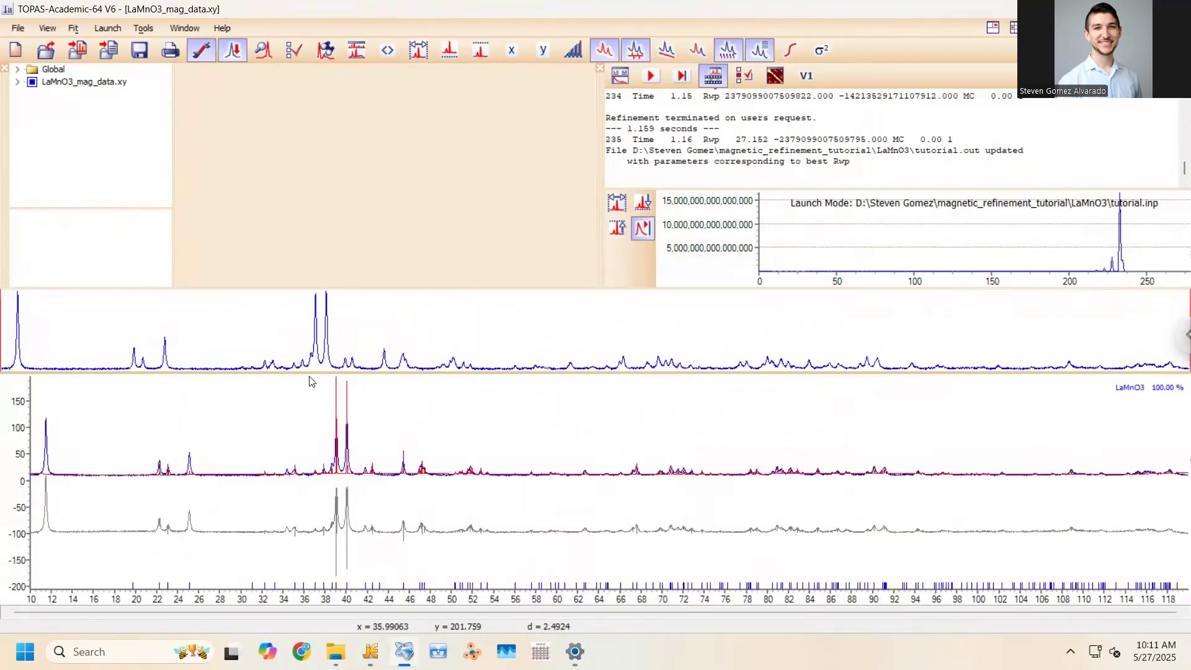
drag(270, 500, 563, 418)
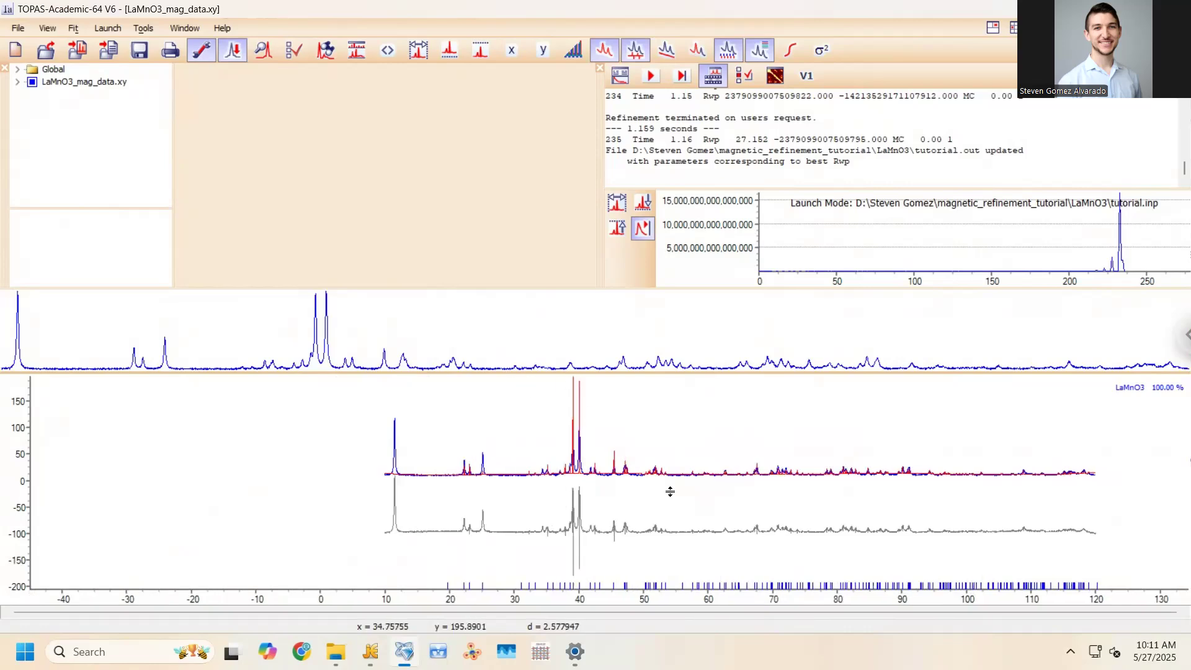
drag(646, 508, 500, 399)
drag(285, 393, 458, 507)
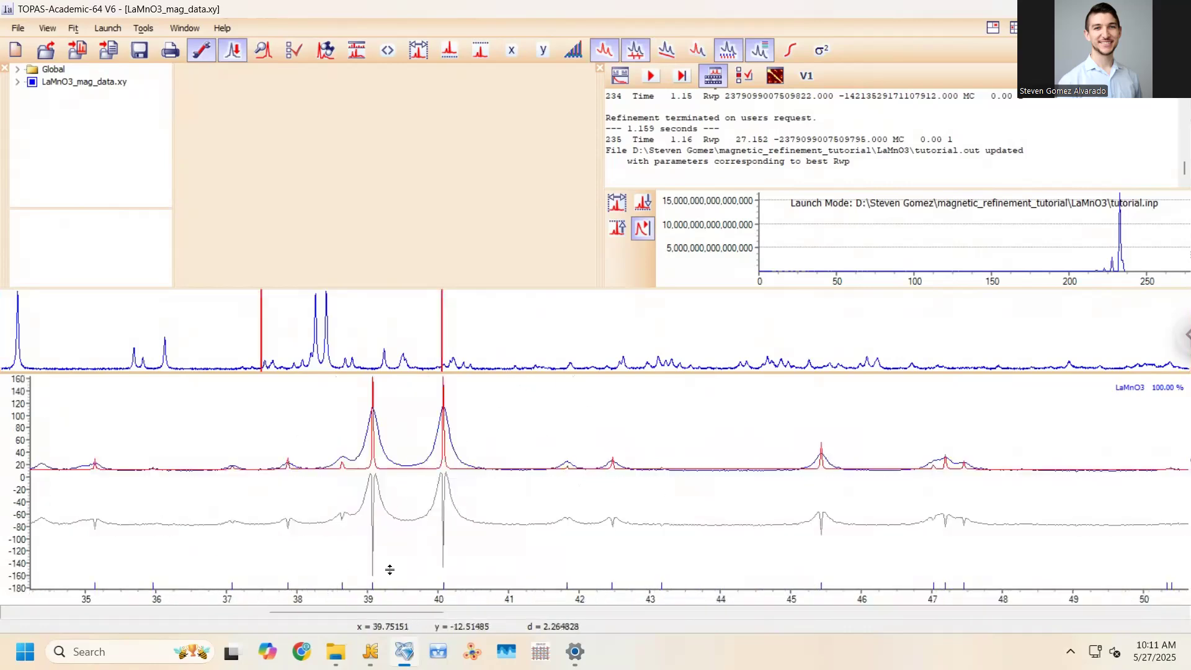
key(alt+Tab)
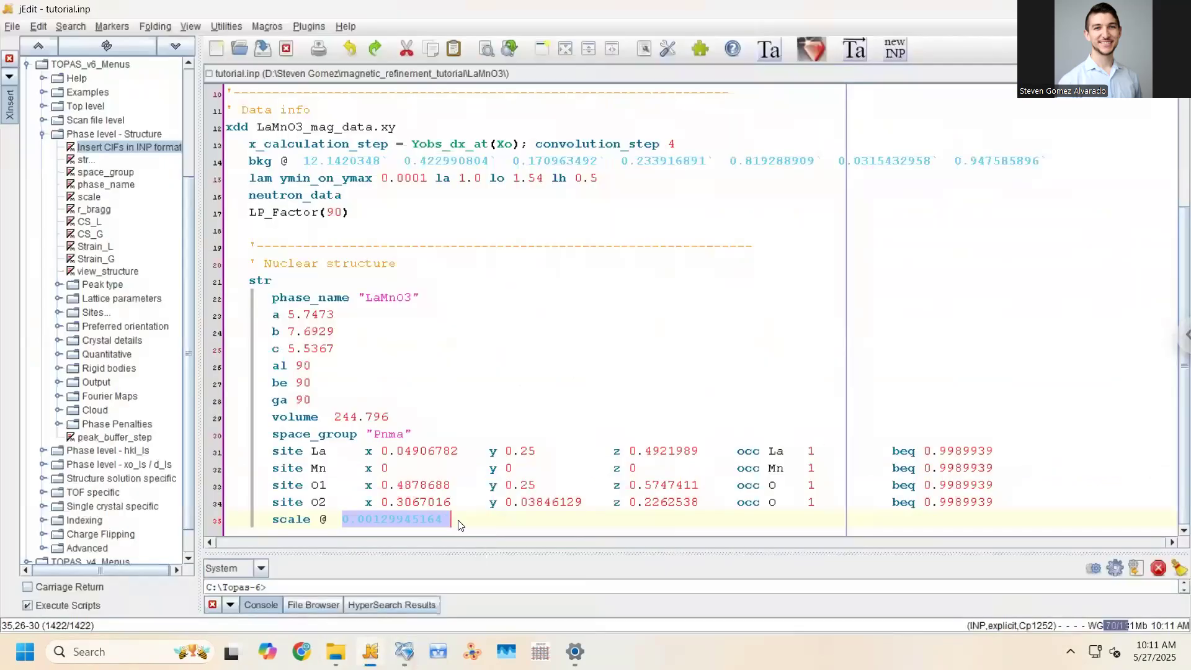
Add a blank line after the scale line and expand the Peak type macros, selecting CS_L
key(Return)
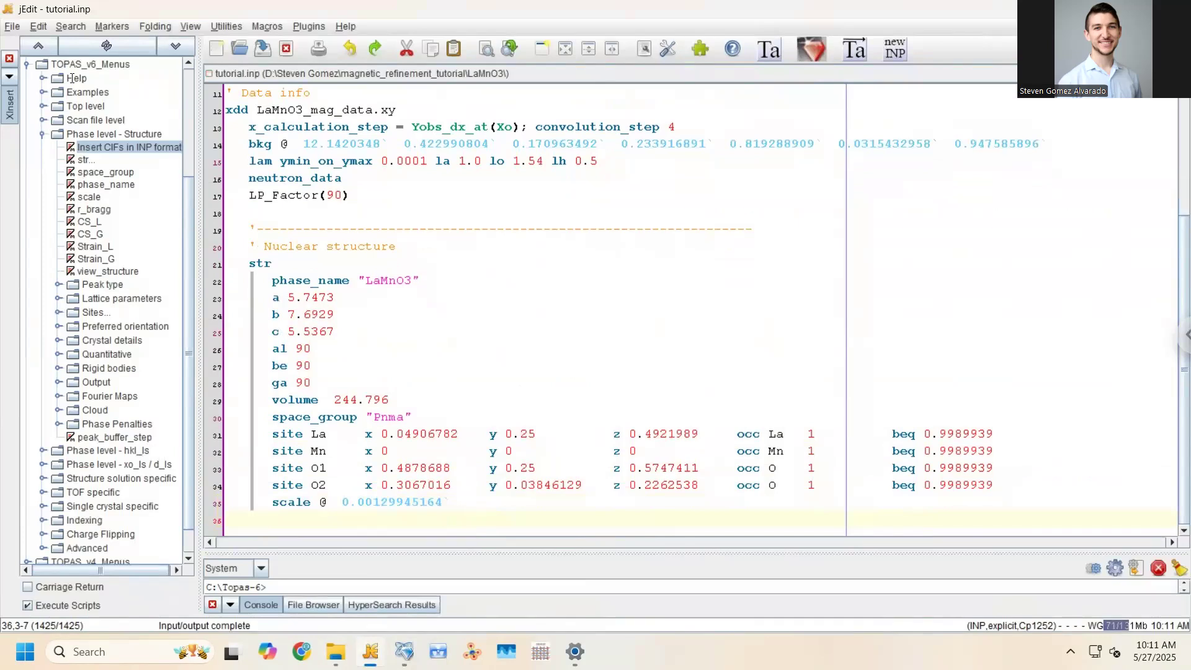
click(43, 134)
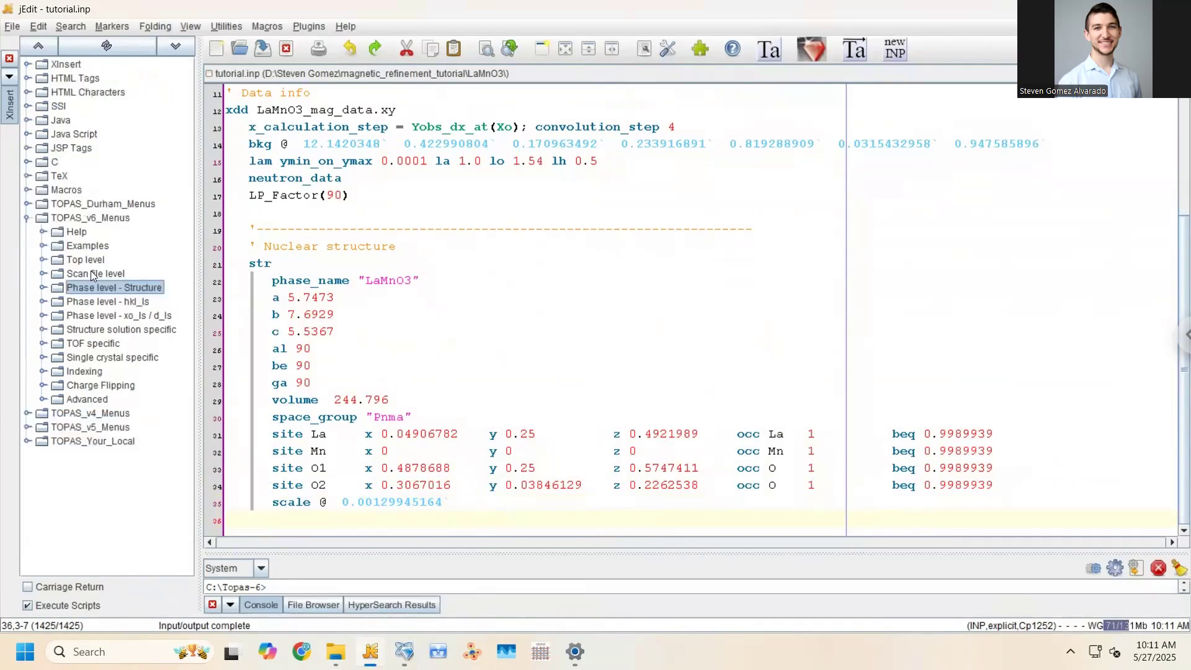
click(44, 289)
scroll(96, 273, down, 4)
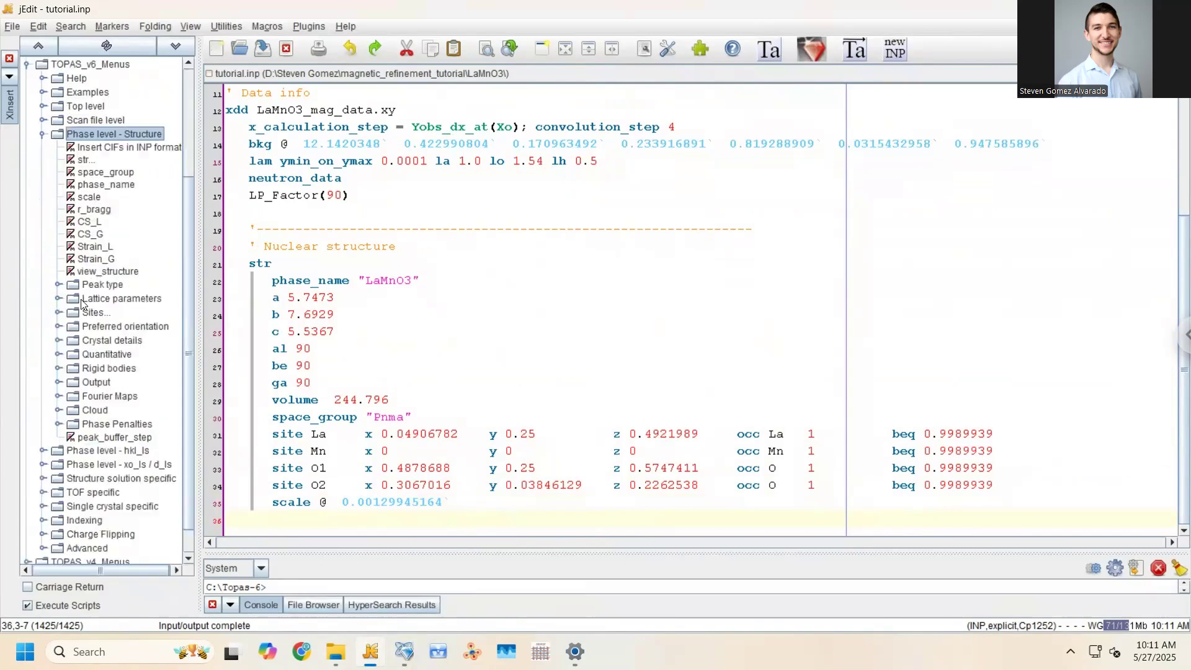
click(59, 285)
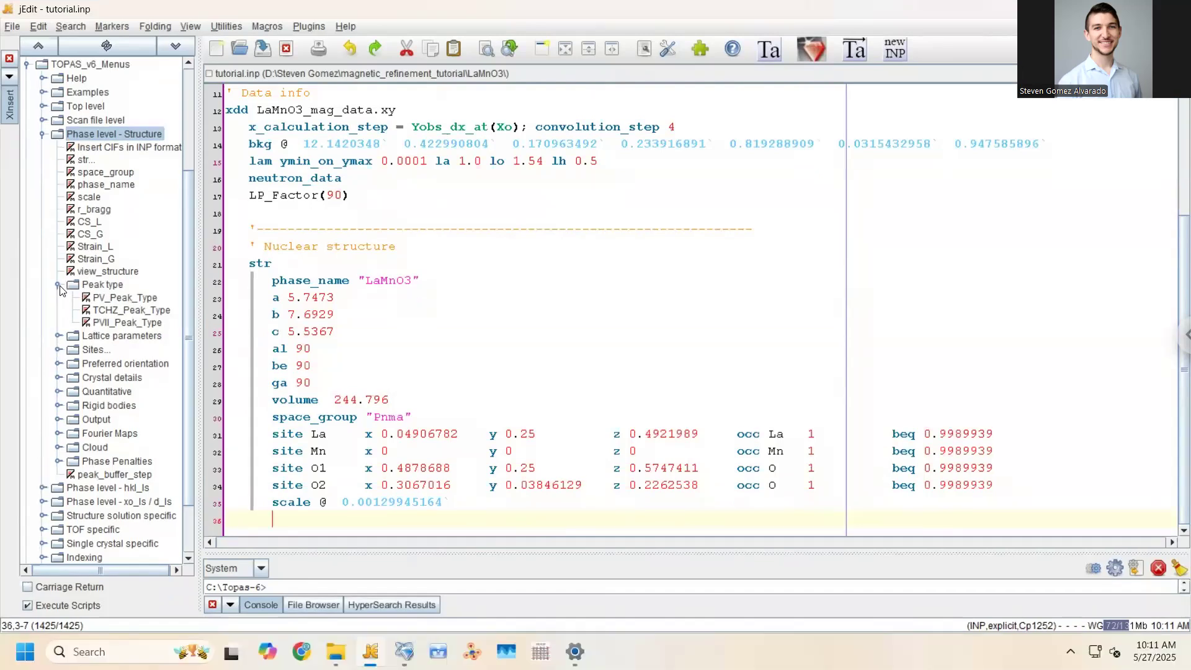
click(100, 299)
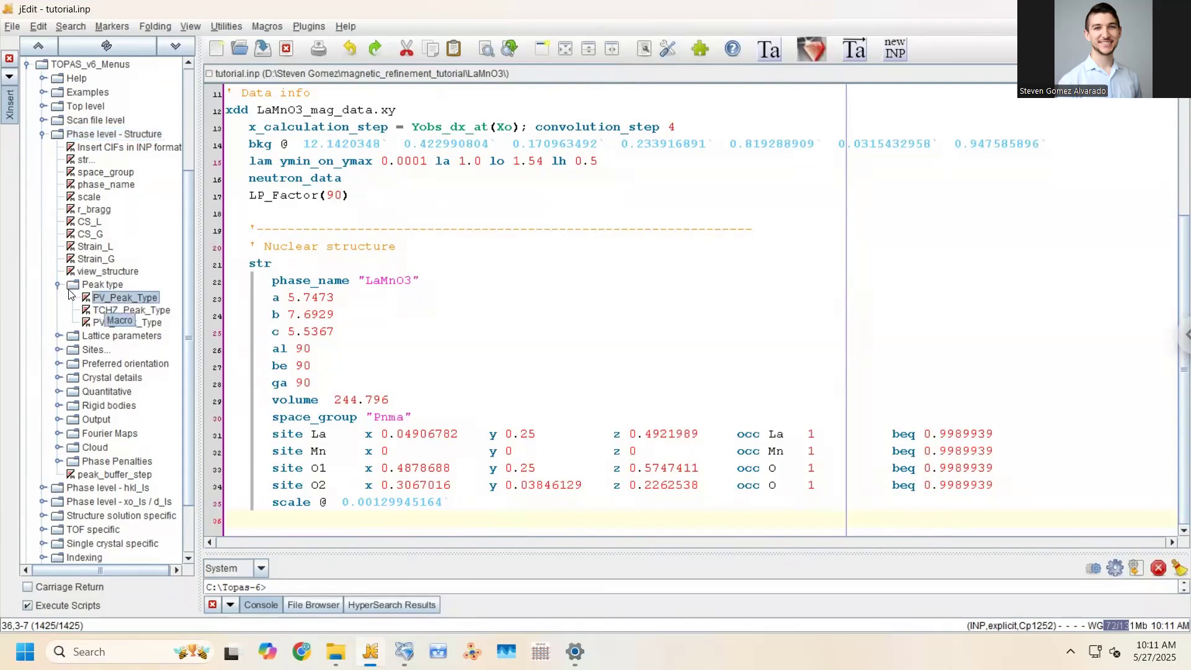
click(90, 224)
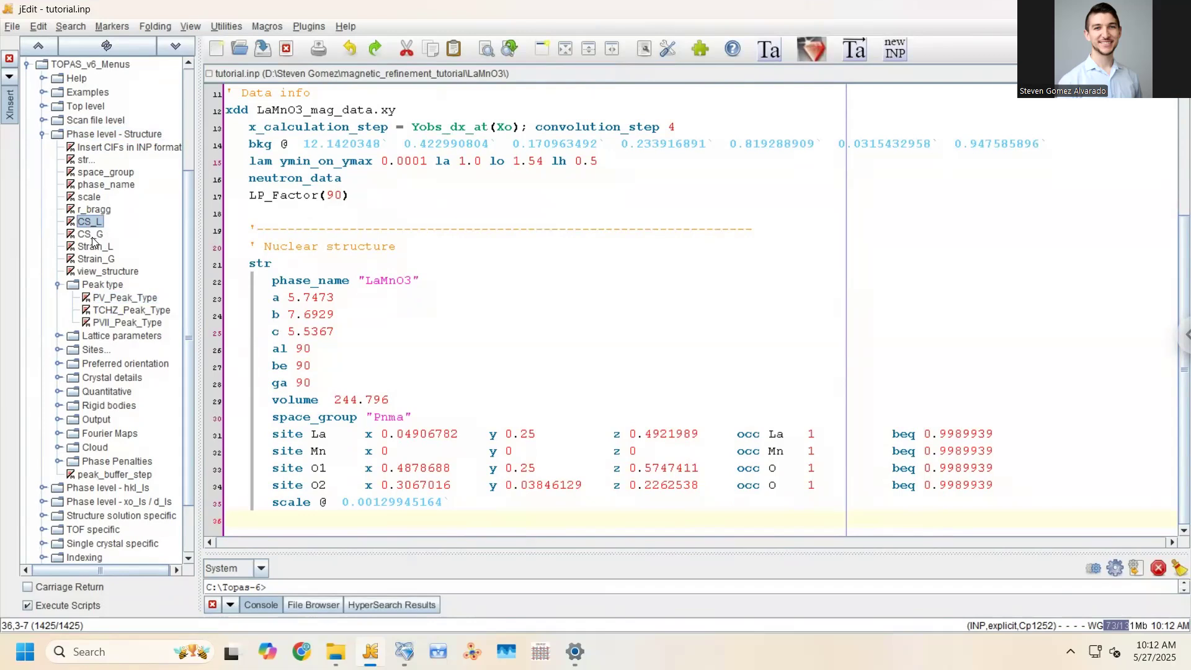
Insert CS_L(@, 300) under the scale line, remove the empty line, and save tutorial.inp
click(120, 239)
click(90, 224)
double_click(84, 222)
click(285, 501)
key(BackSpace)
key(BackSpace)
key(BackSpace)
key(ctrl+s)
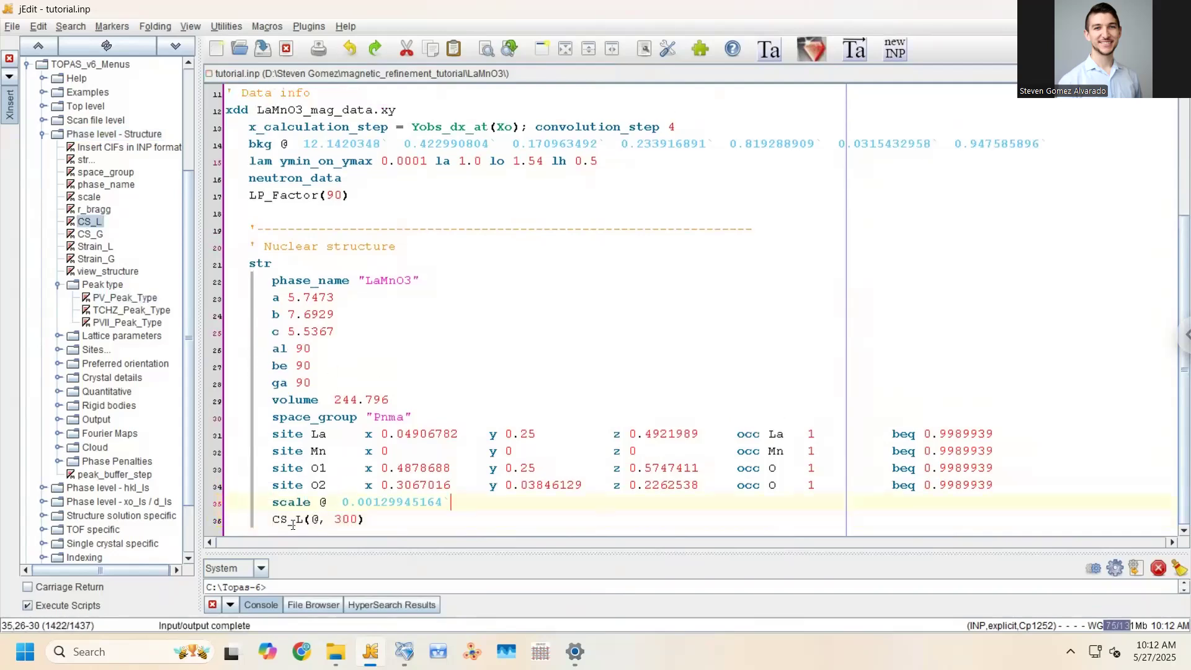
Check the CS_L line's starting size 300 and its refine flag @
click(274, 517)
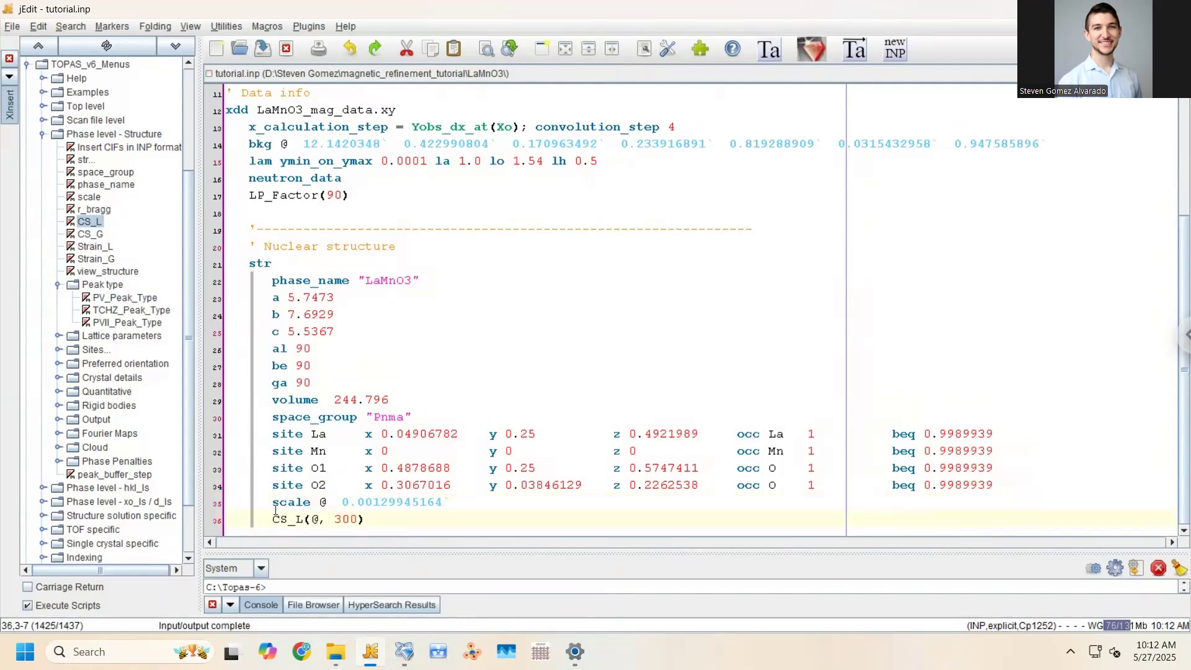
click(379, 517)
double_click(351, 520)
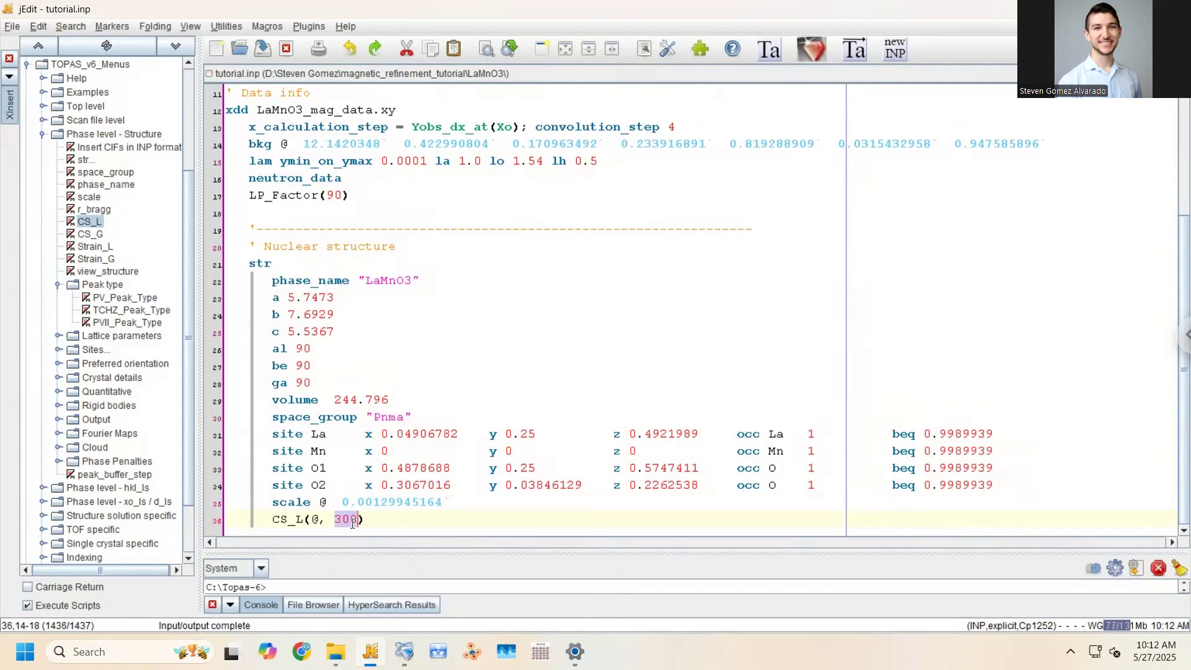
double_click(315, 520)
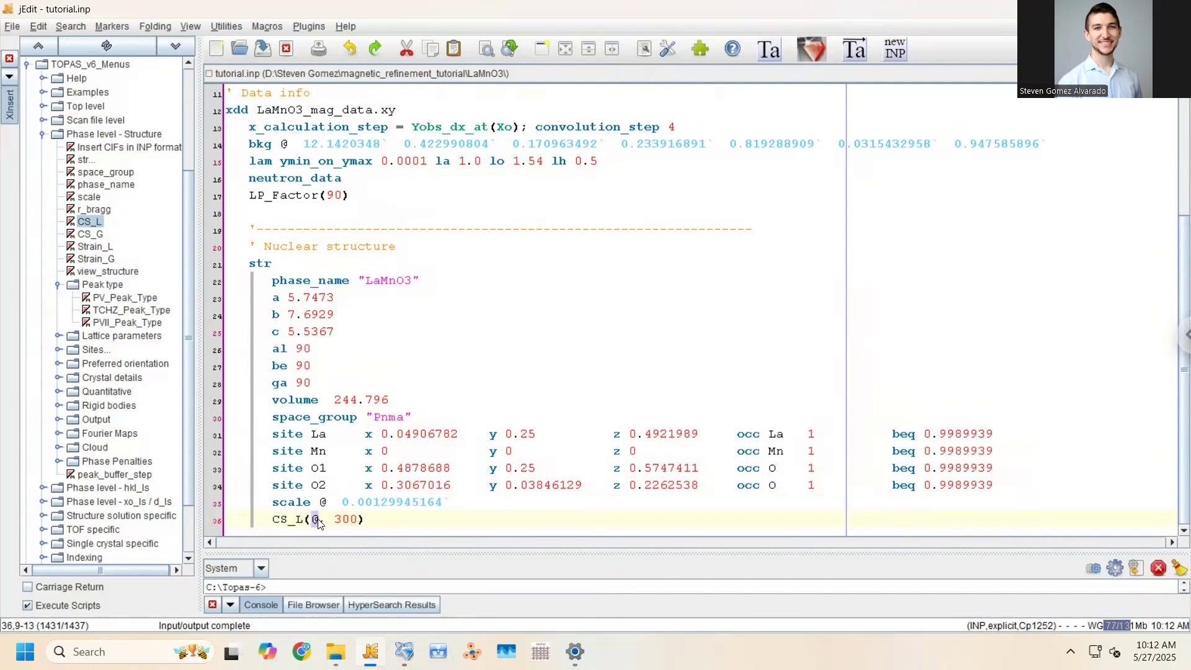
click(385, 525)
key(alt+Tab)
Refine with the CS_L term, stop, and write results into tutorial.inp (CS_L 51.10378)
click(652, 78)
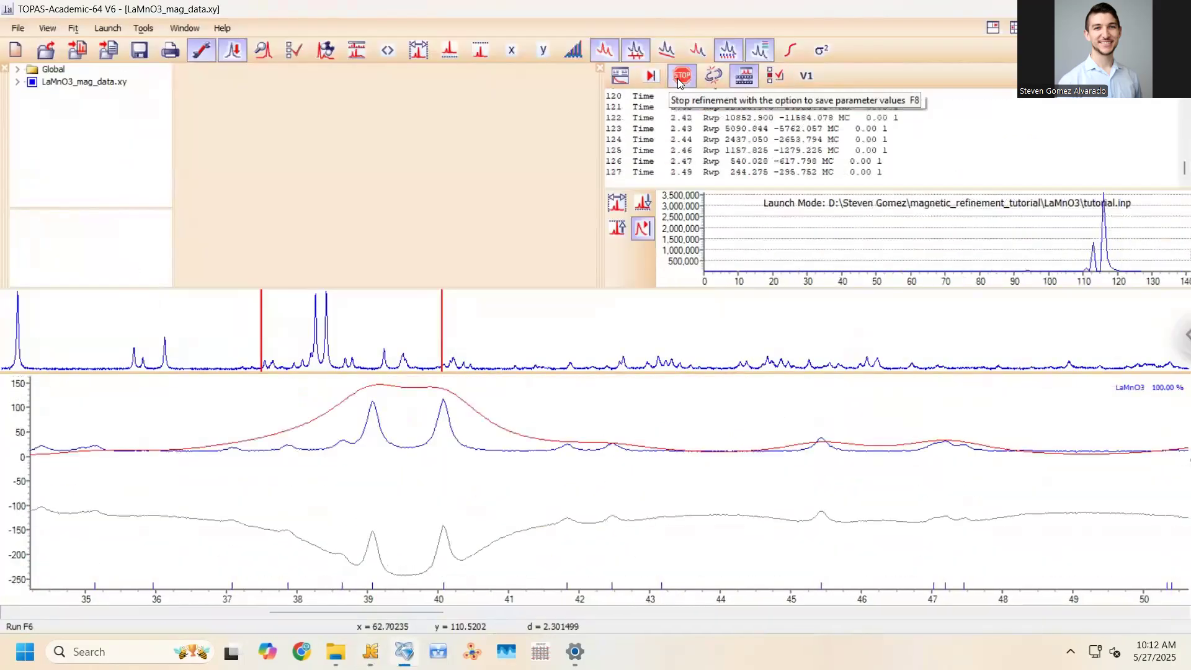
click(677, 79)
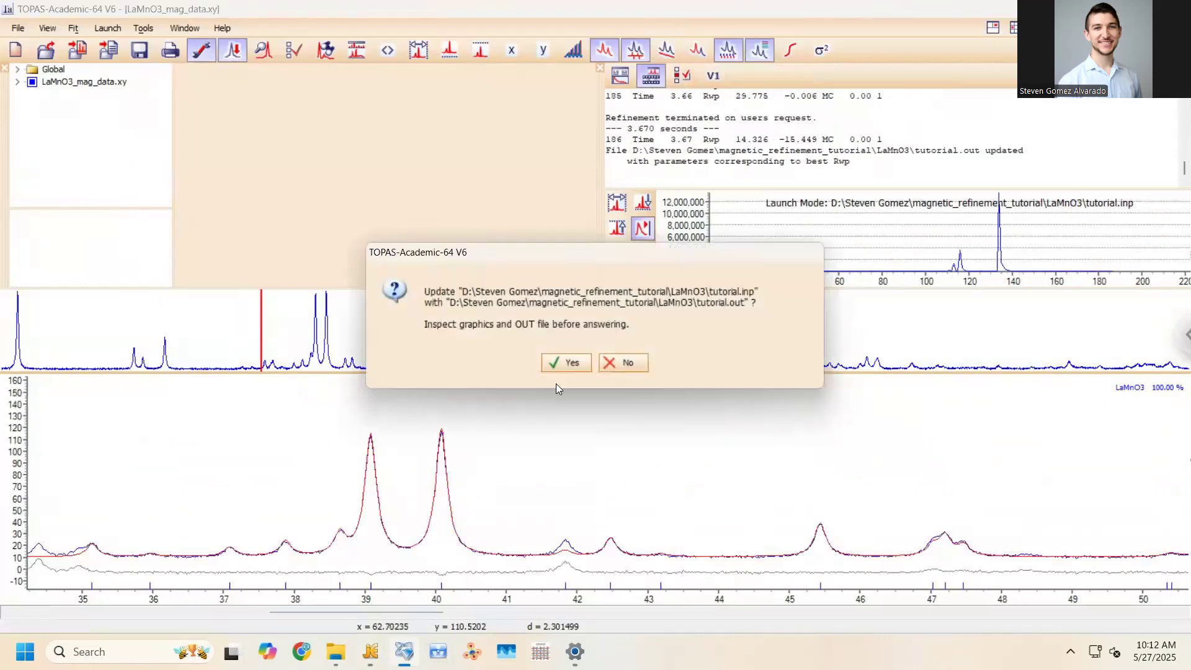
click(572, 364)
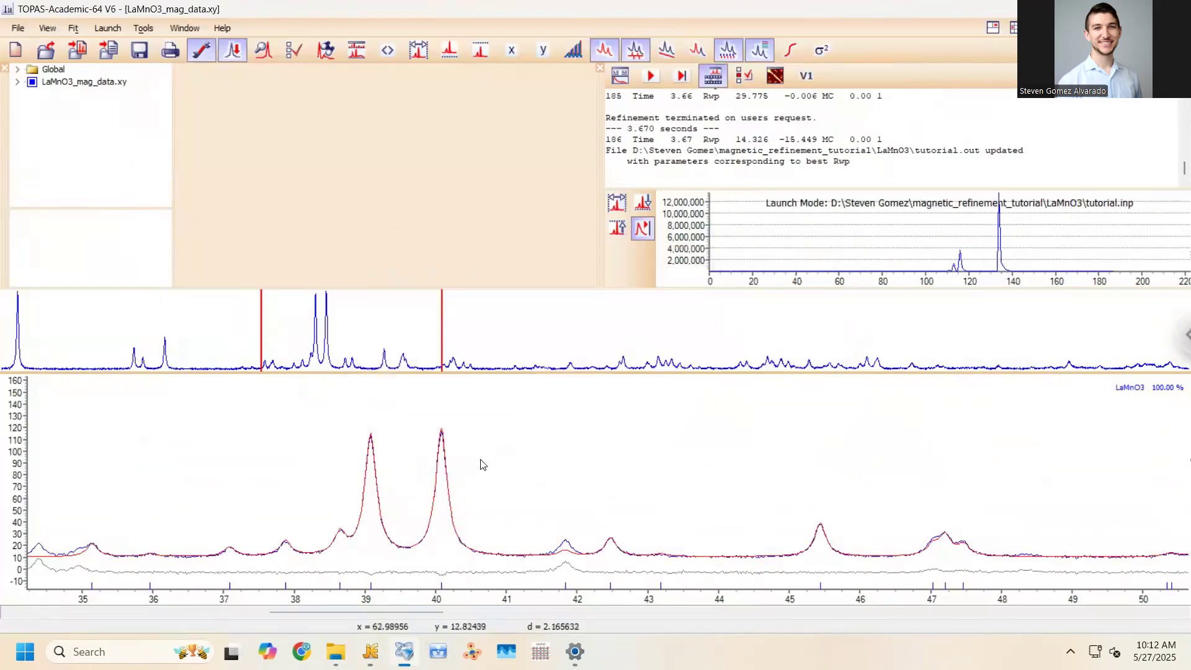
right_click(436, 441)
click(374, 643)
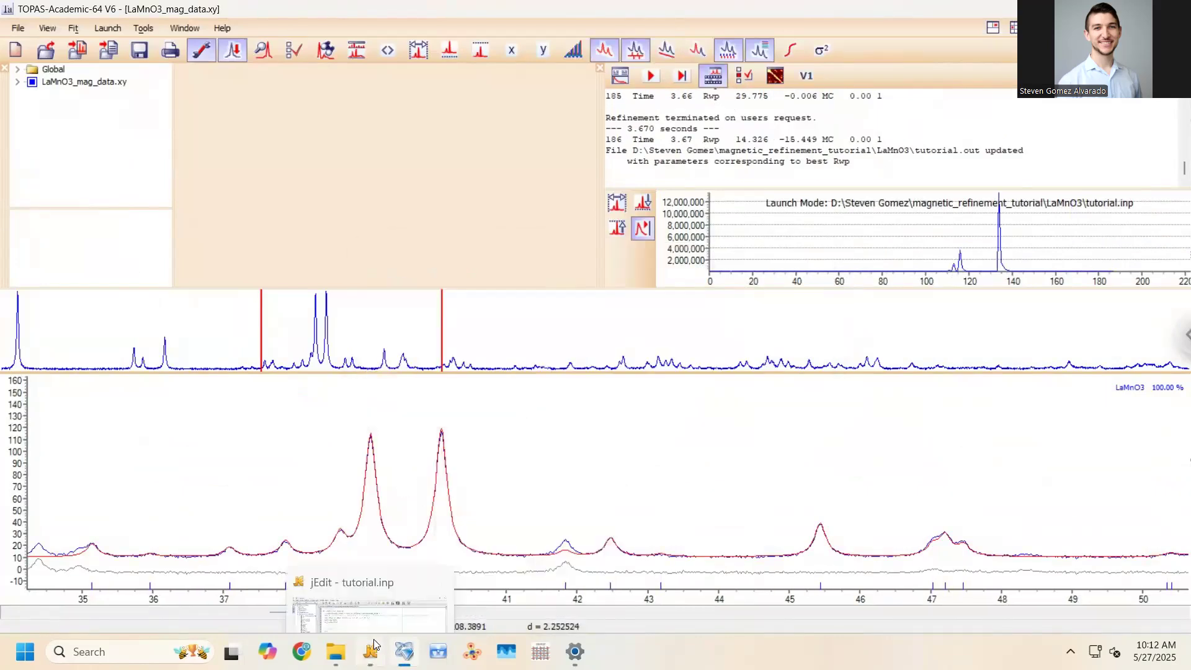
click(593, 402)
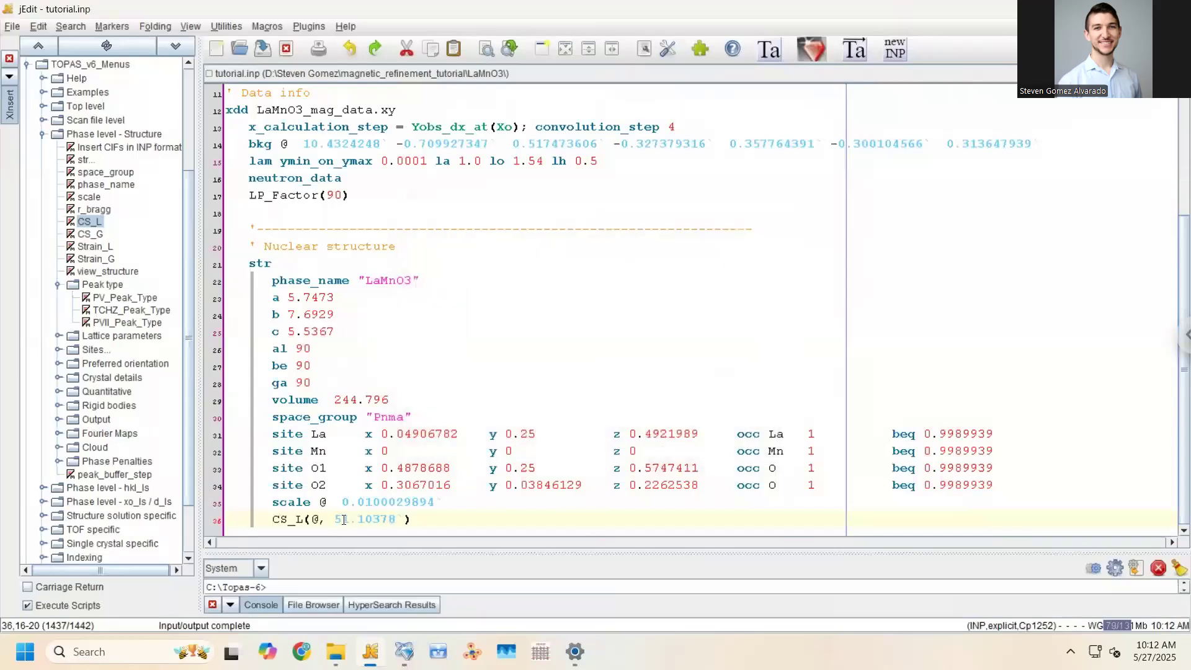
drag(335, 517, 403, 520)
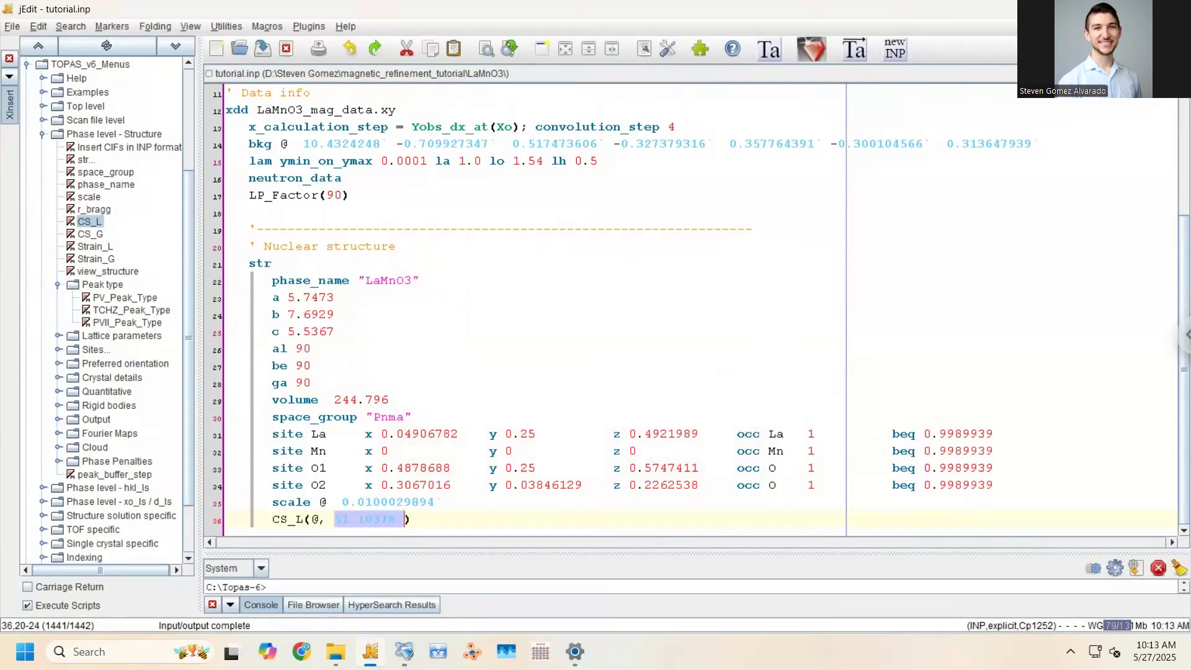
key(alt+Tab)
Unzoom the plot to the full pattern and expand the LaMnO3_mag_data.xy data tree
right_click(457, 453)
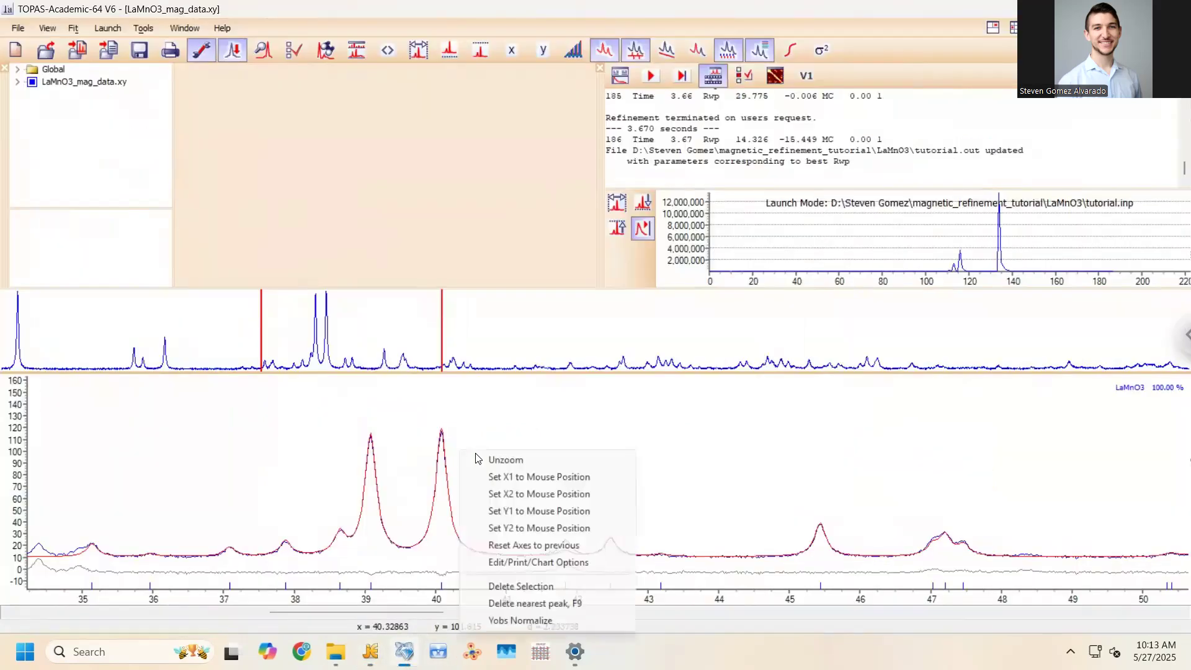
click(479, 459)
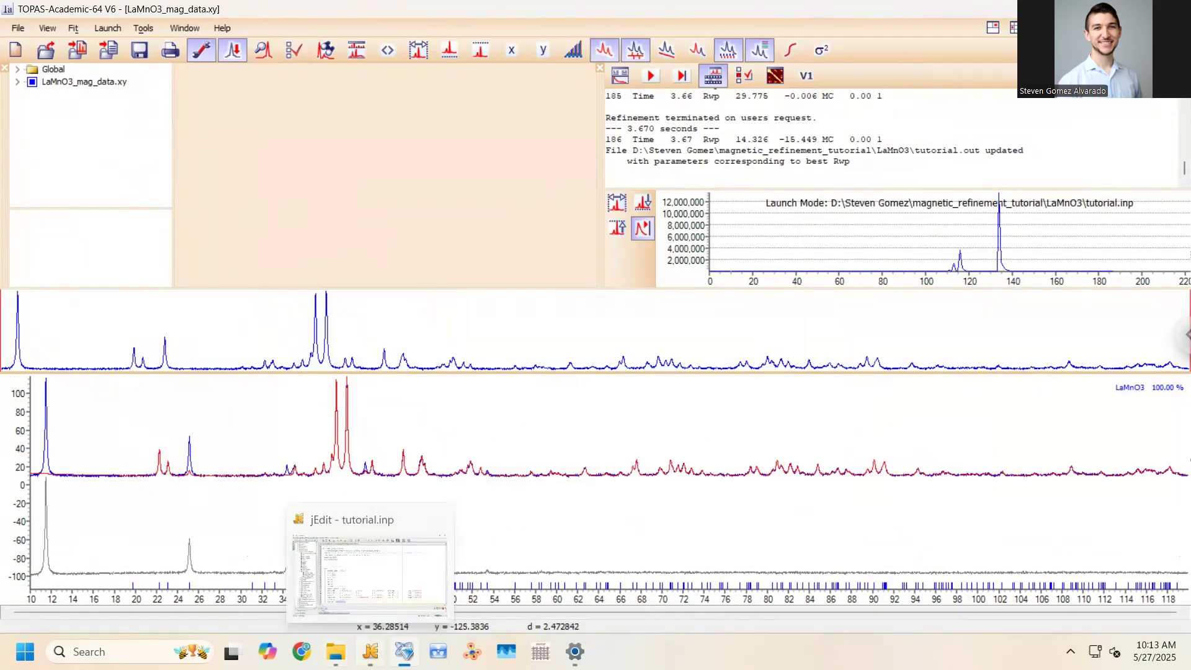
click(370, 651)
click(405, 390)
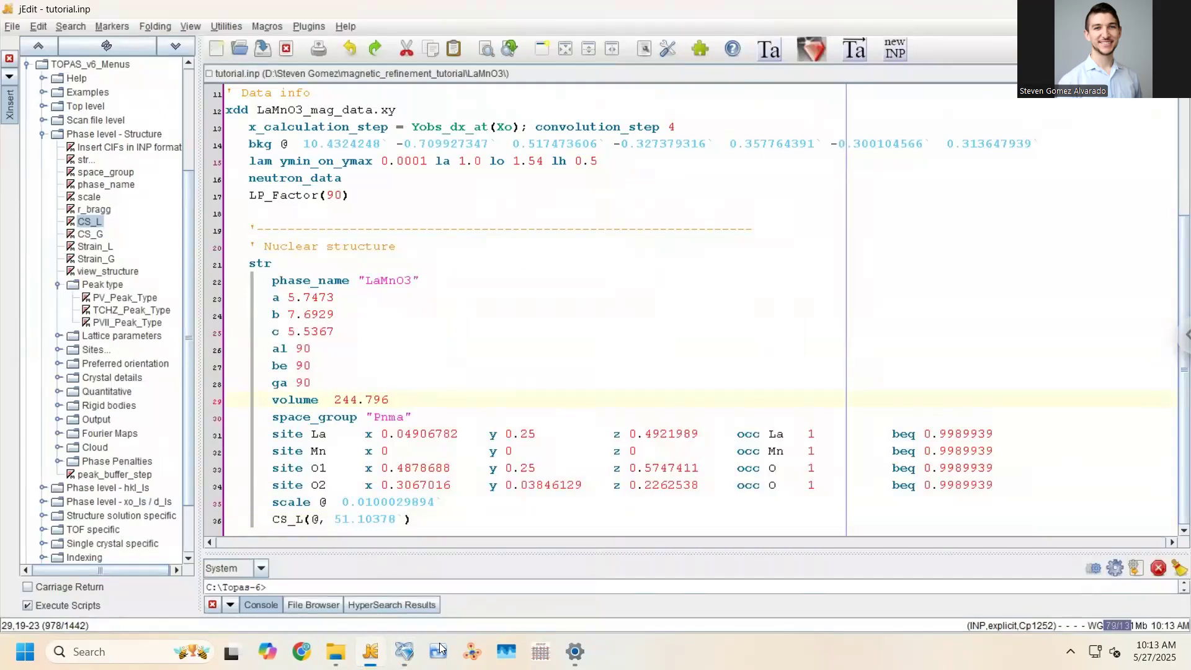
click(405, 651)
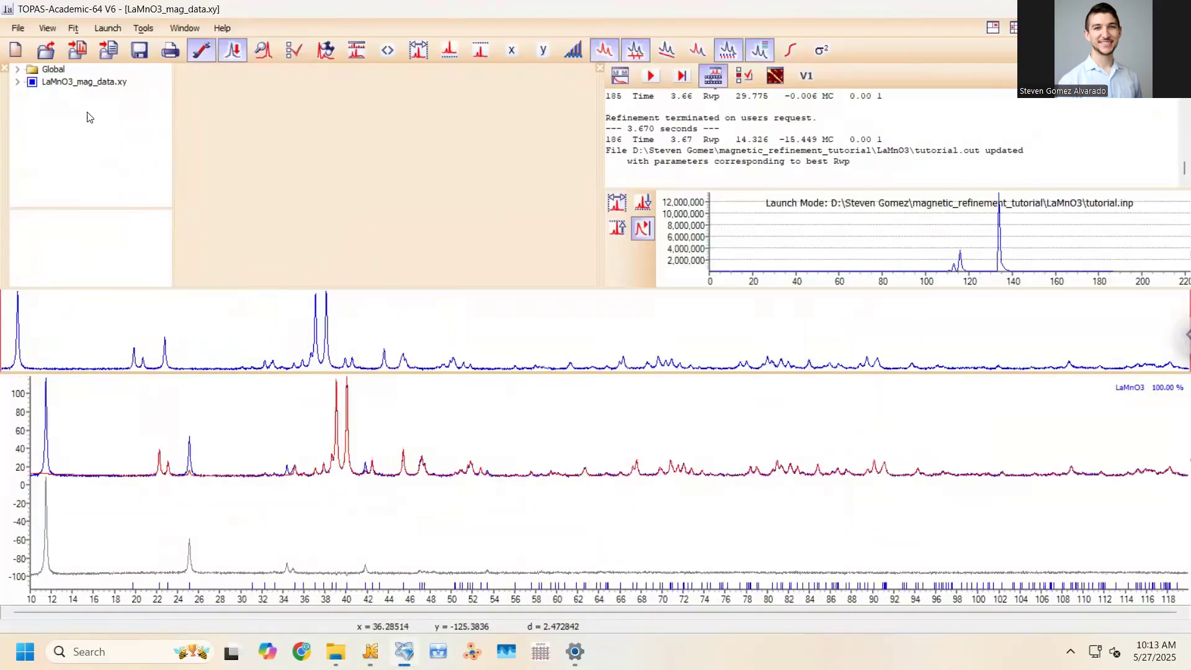
click(18, 82)
Try View/Hide Structure on the LaMnO3 phase twice, closing the empty viewer each time
right_click(65, 168)
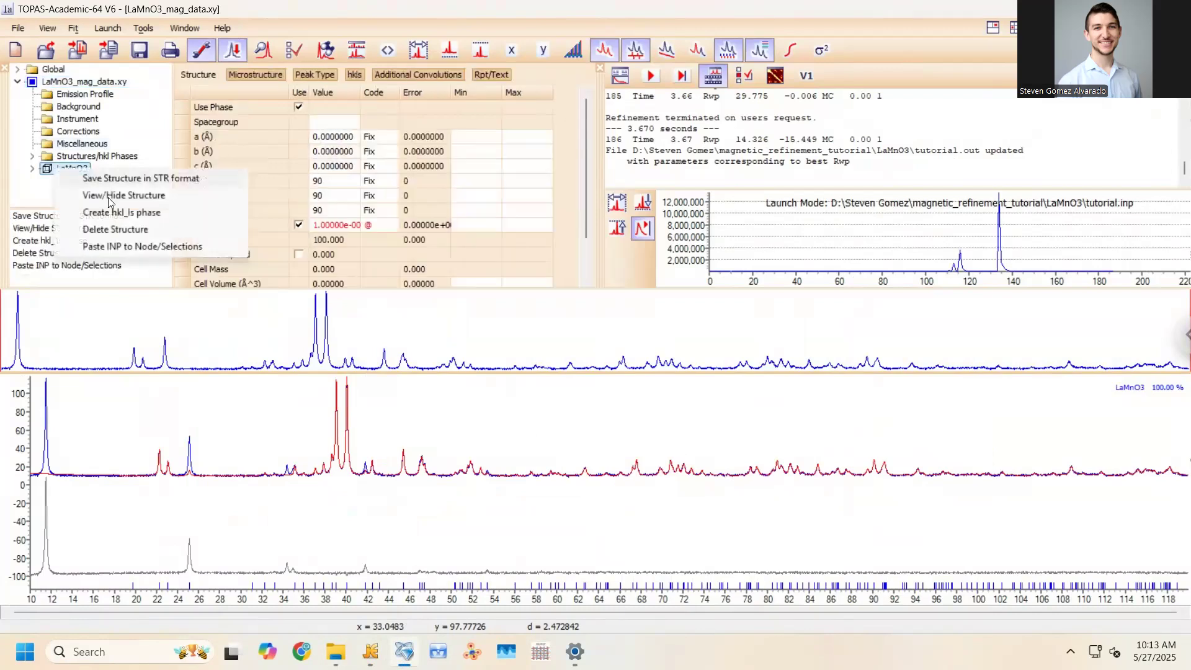
click(109, 196)
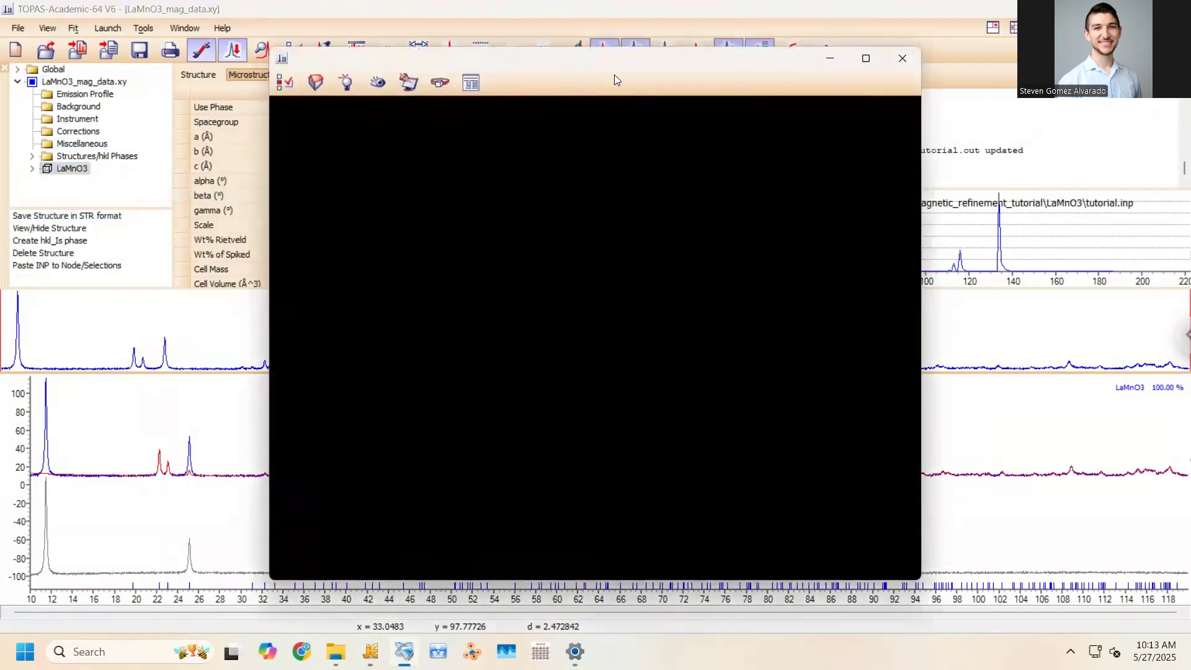
click(904, 62)
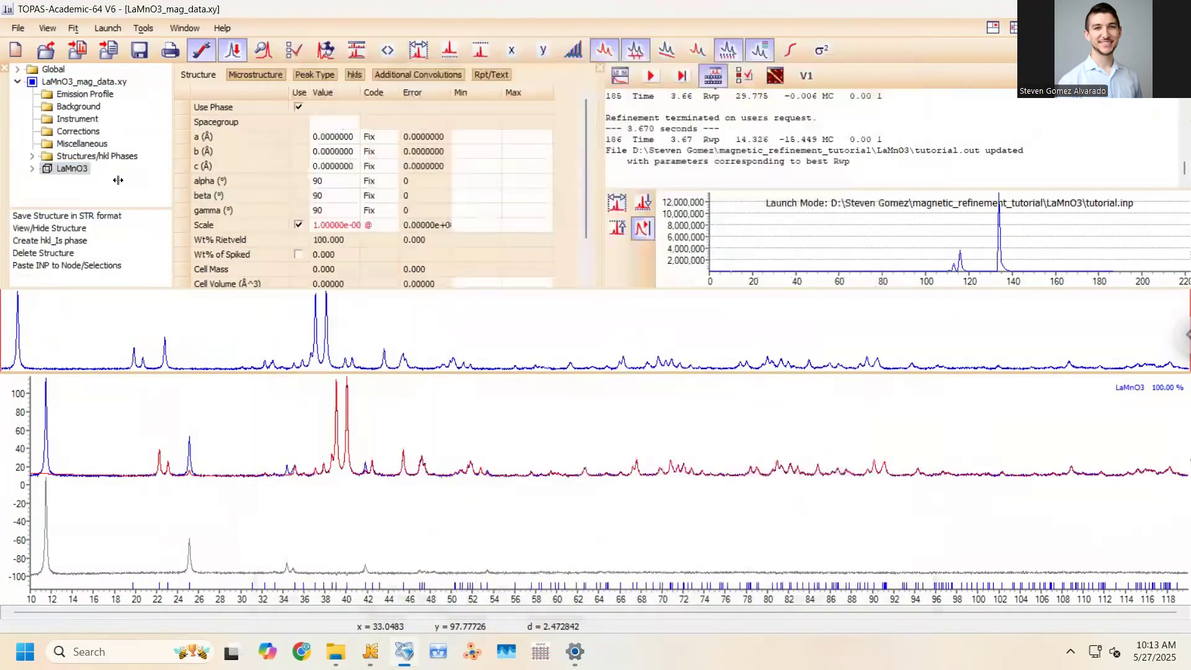
right_click(73, 172)
click(118, 194)
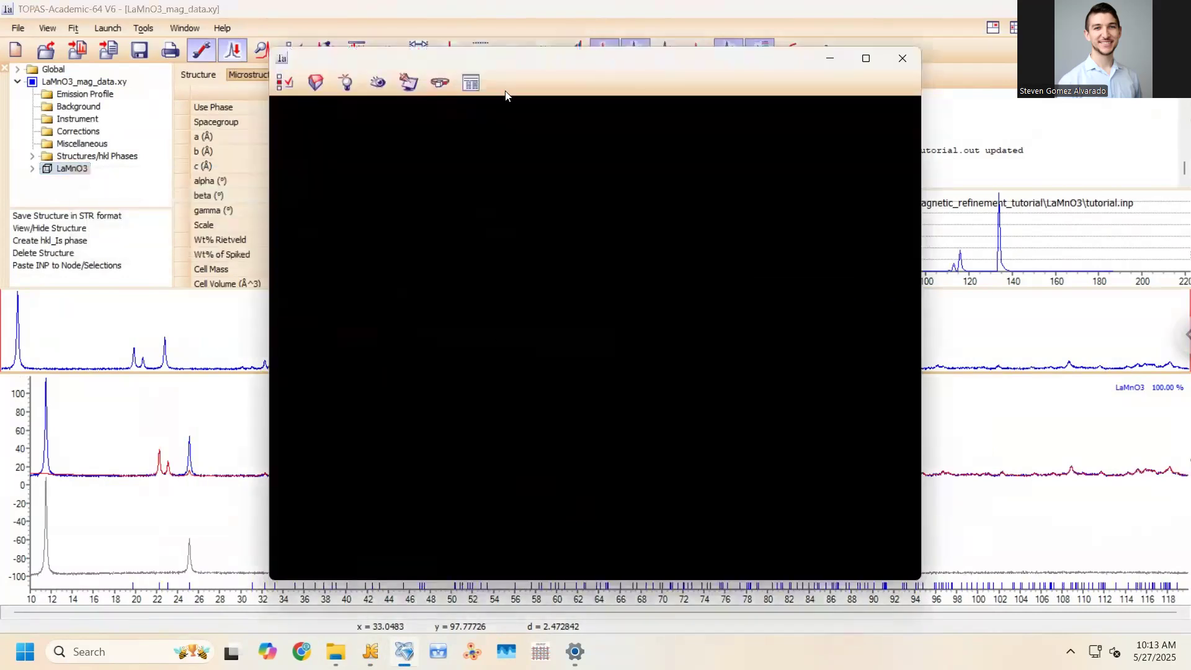
click(902, 57)
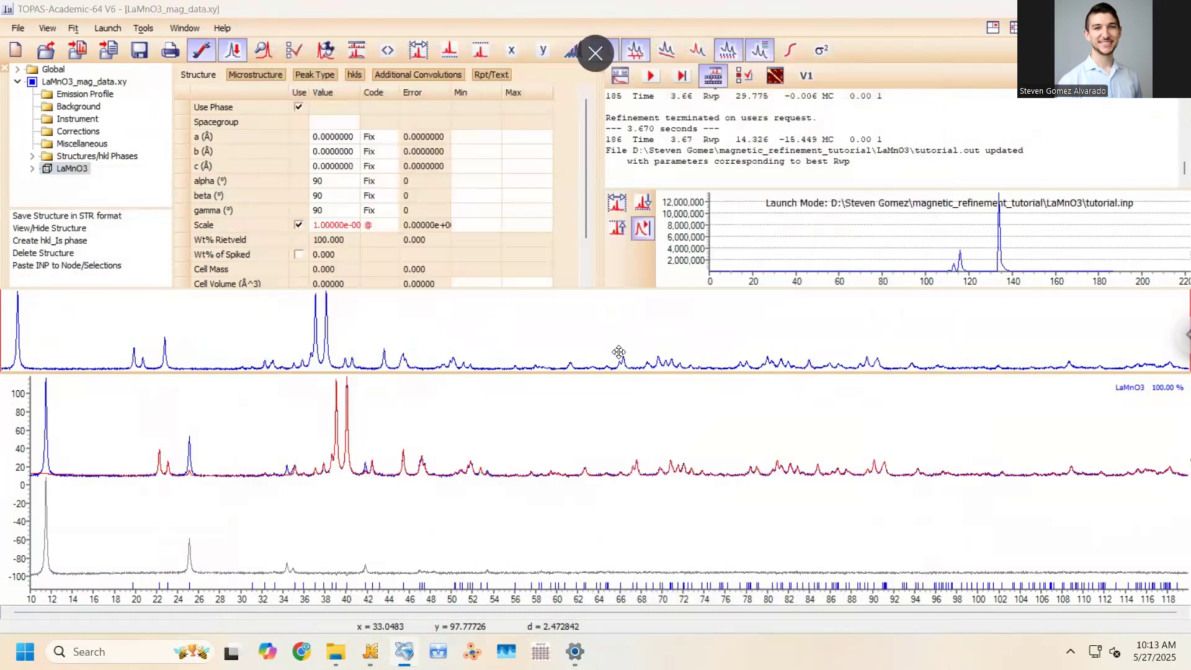
Add a view_structure line after CS_L in tutorial.inp and save it
key(alt+Tab)
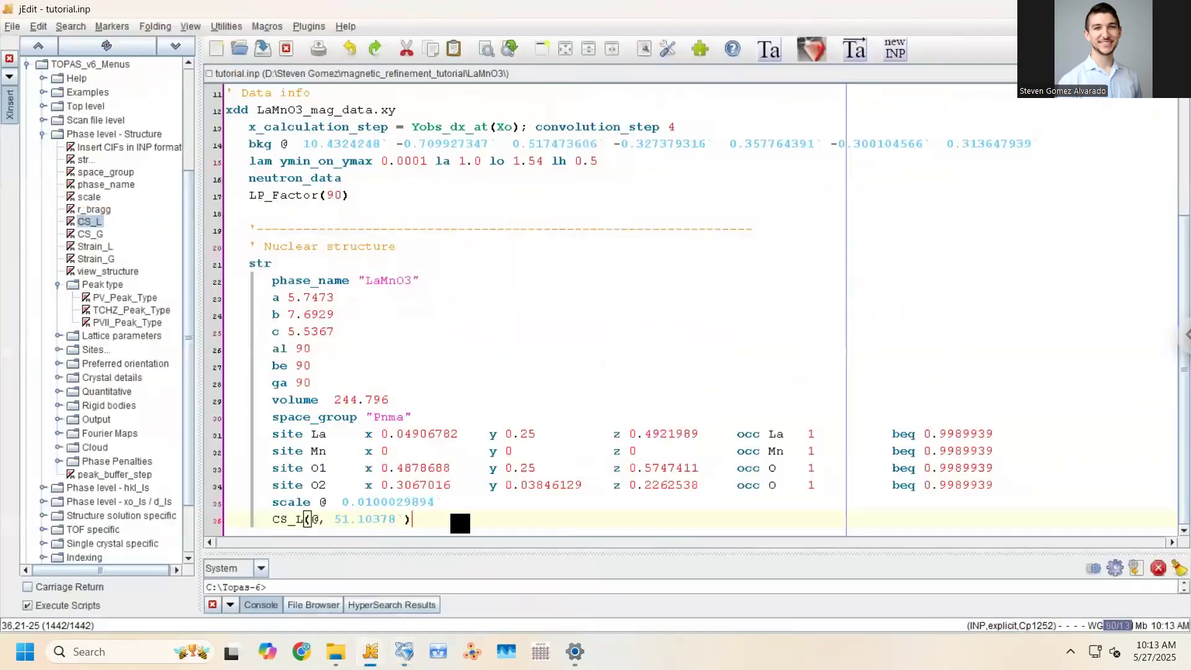
key(Return)
text(view_structure)
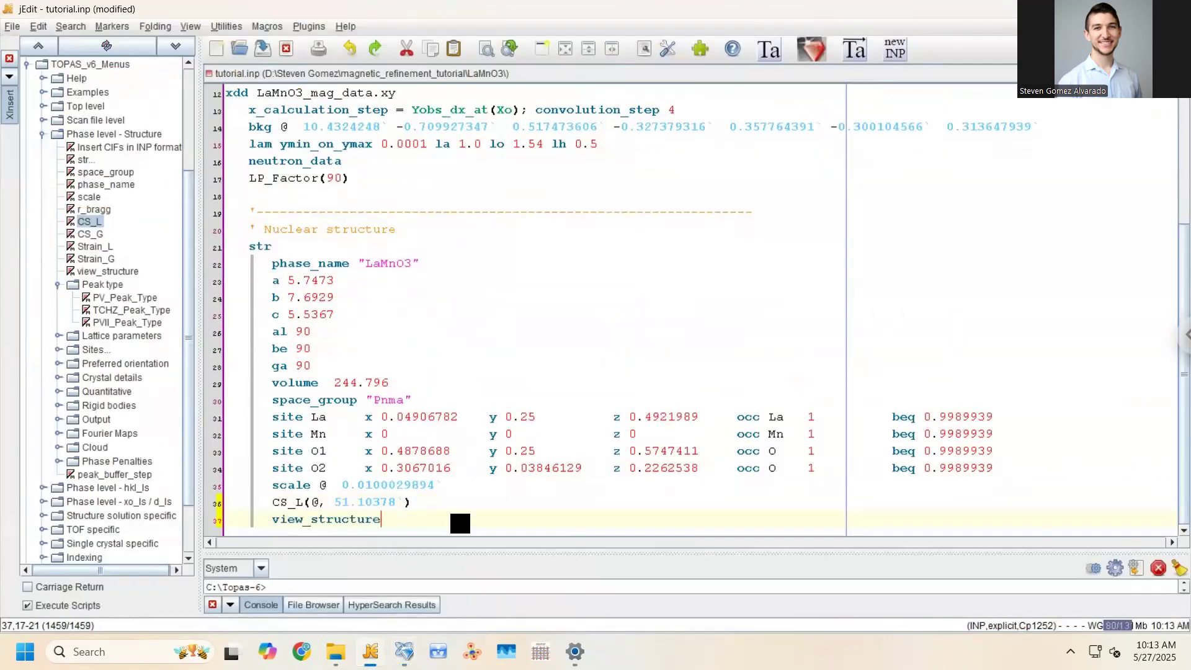
key(ctrl+s)
key(alt+Tab)
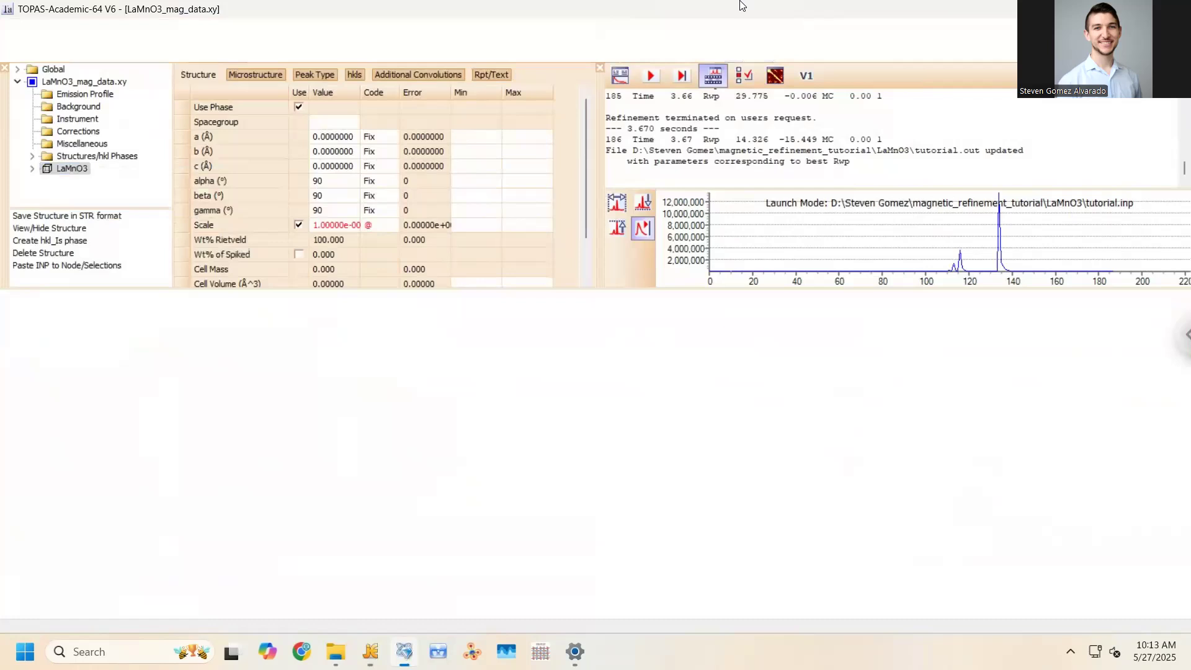
Step TOPAS once to load the file, rotate the LaMnO3 3D structure, then close the viewer
click(671, 75)
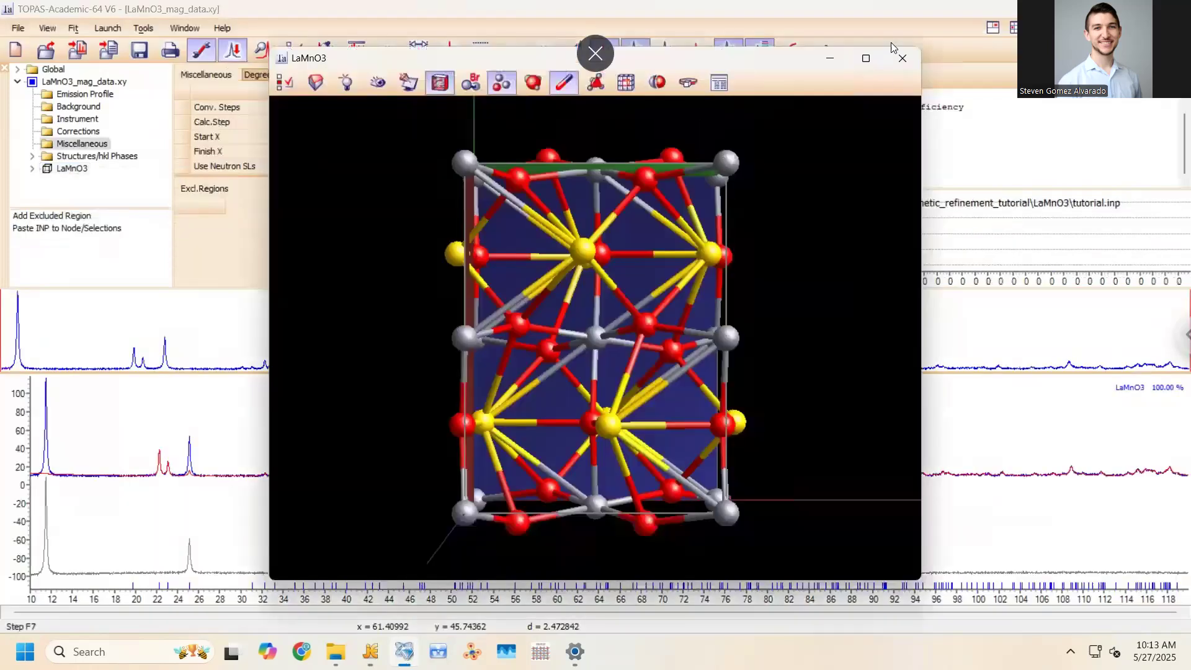
drag(689, 300, 553, 260)
drag(542, 305, 704, 244)
drag(759, 293, 741, 329)
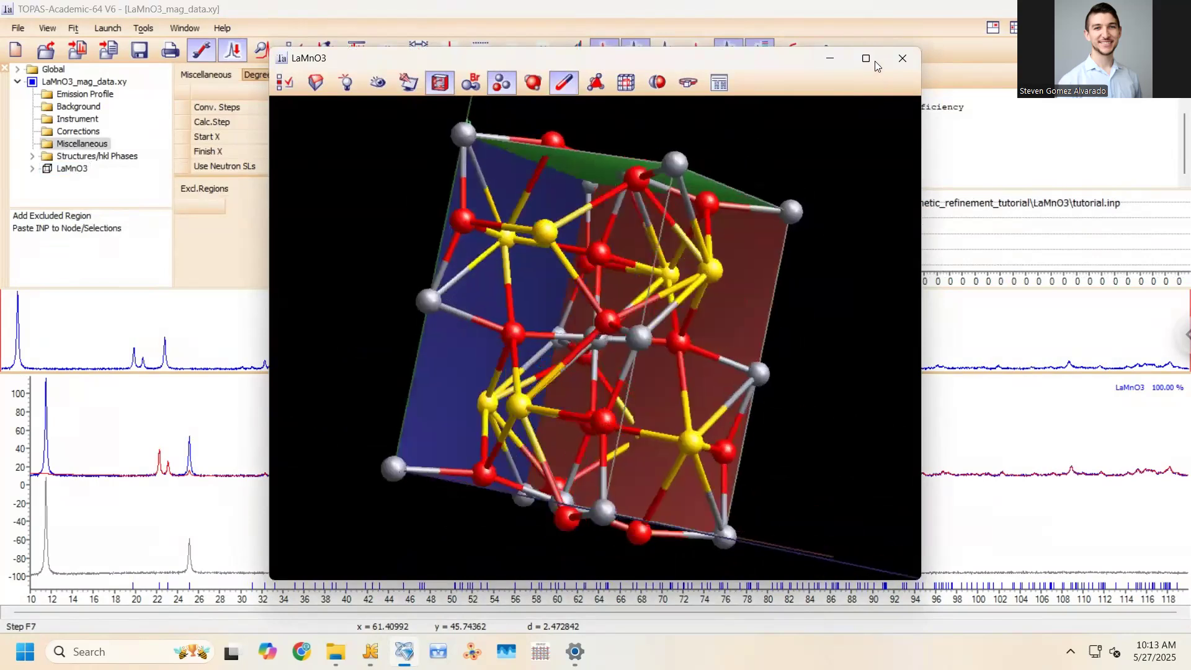
click(903, 58)
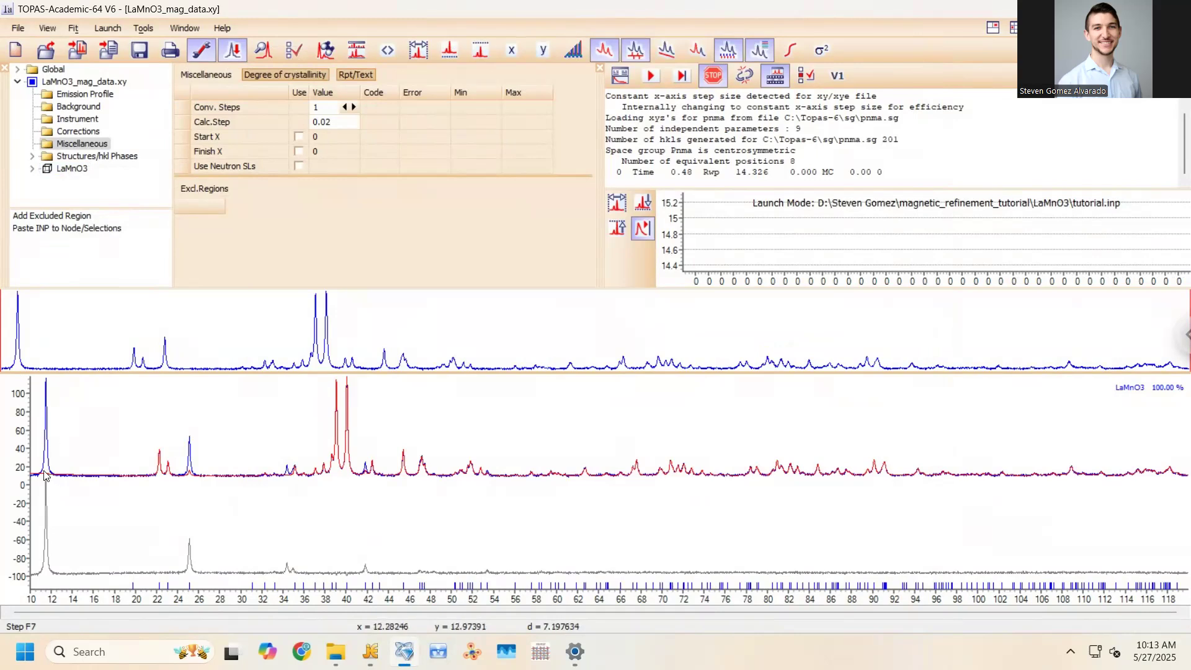
Stop the new refinement and accept updating tutorial.inp with the best-fit parameters
right_click(103, 412)
click(122, 420)
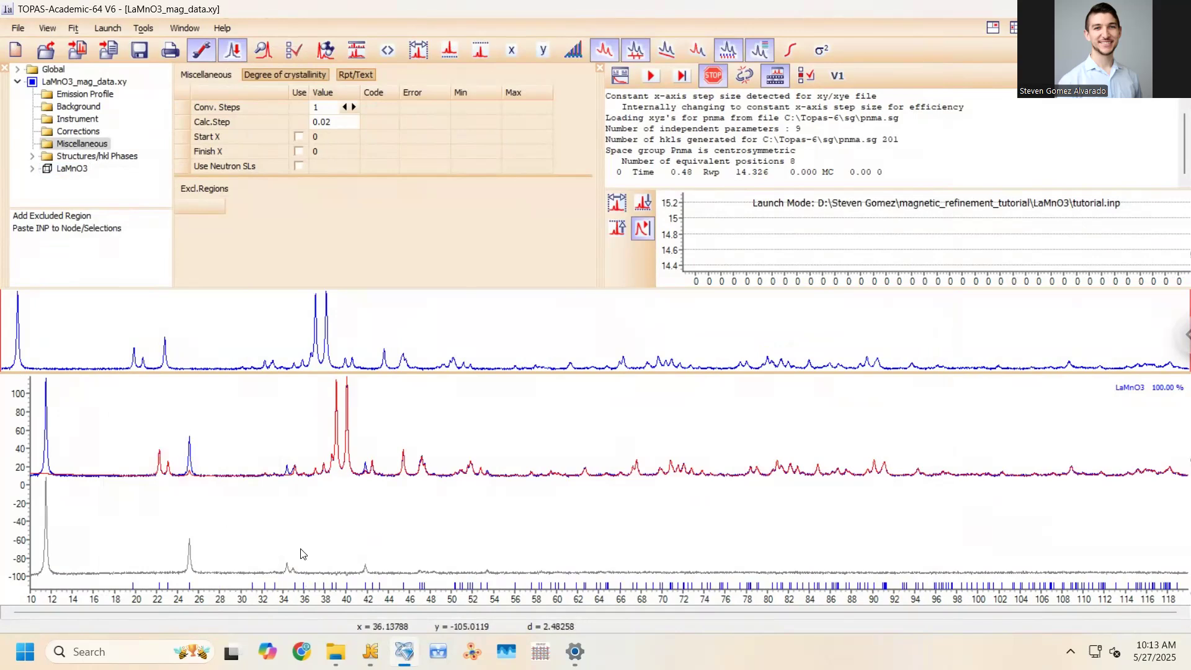
click(712, 75)
click(571, 366)
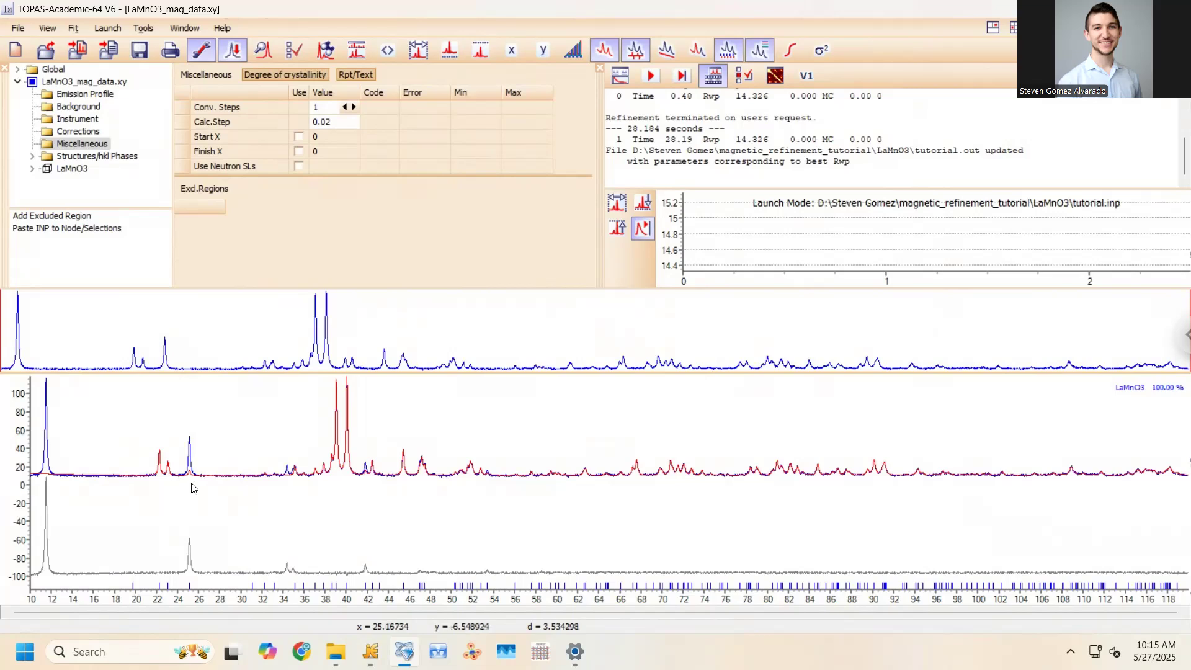
Check tutorial.inp in jEdit, then open the Windows search panel
scroll(192, 485, up, 5)
scroll(200, 493, down, 5)
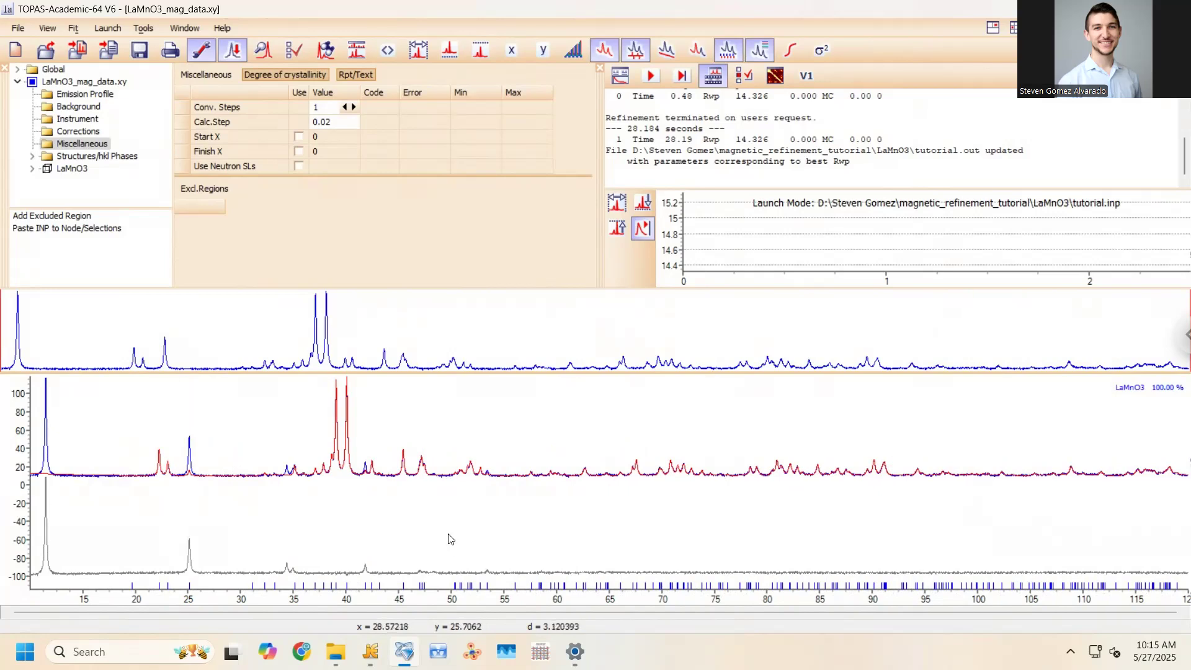
mouse_move(369, 650)
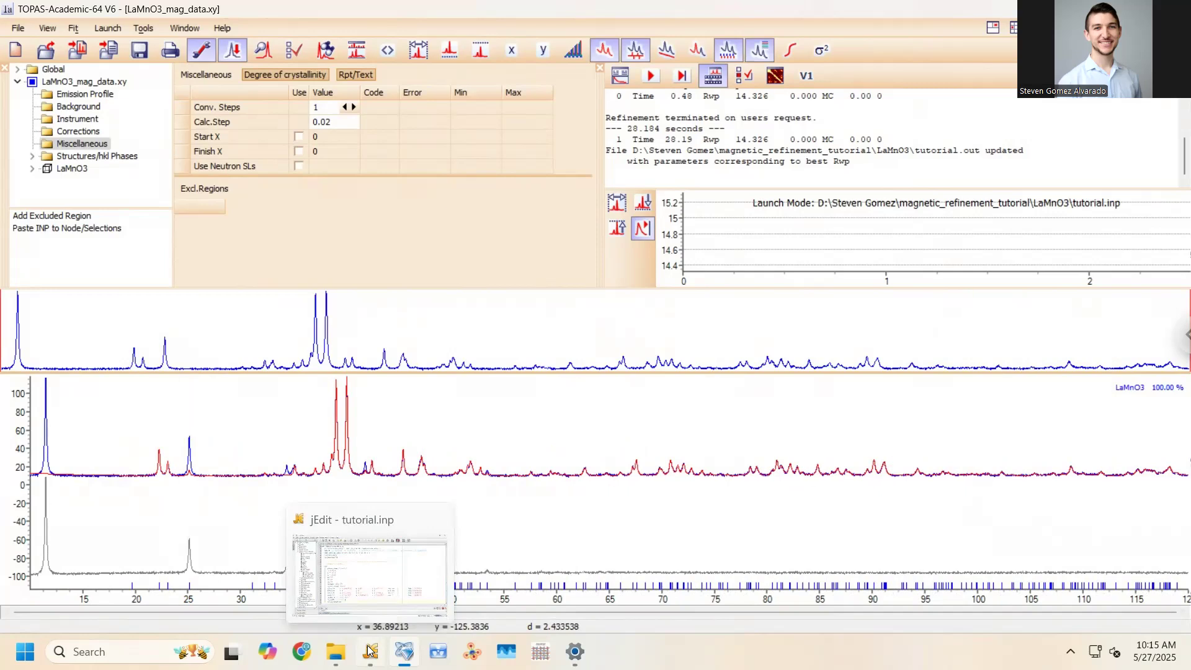
click(369, 574)
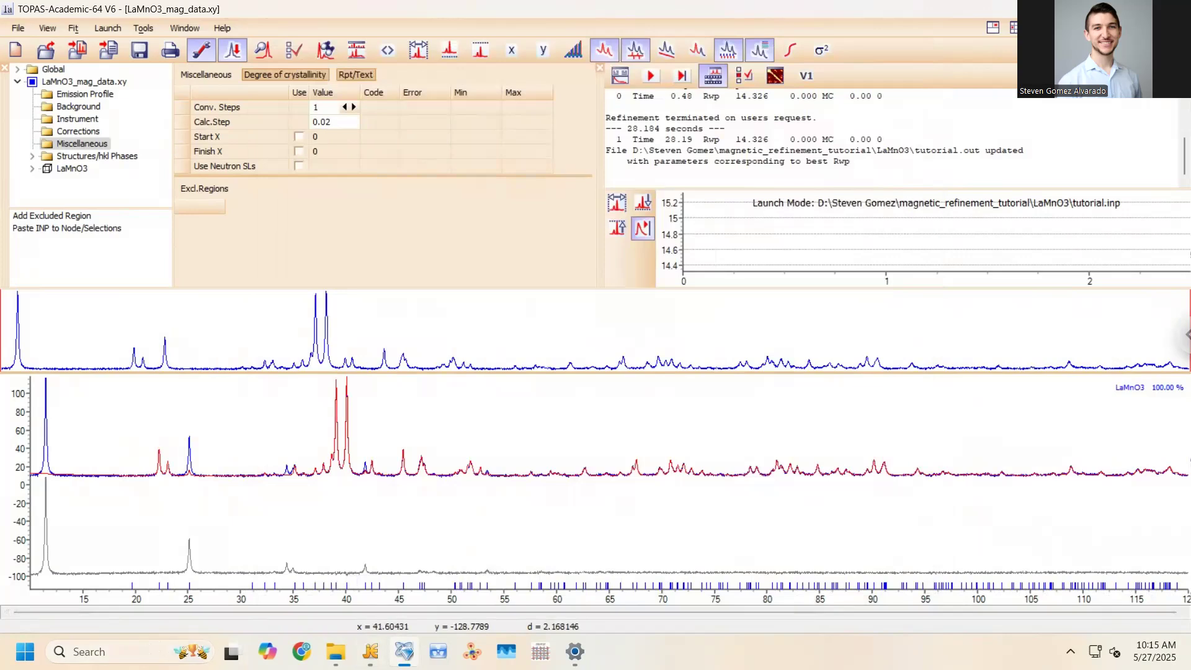
click(88, 652)
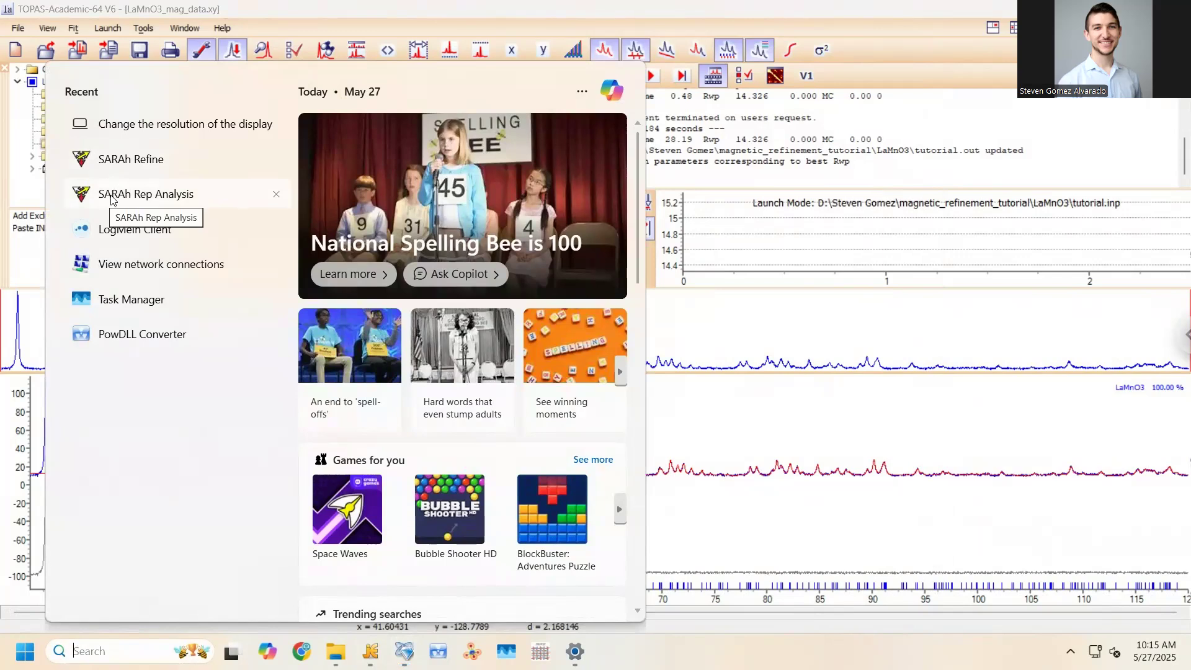
Google 'sarah representational analysis', find UCL's SARAh page, then minimize the browser
click(290, 629)
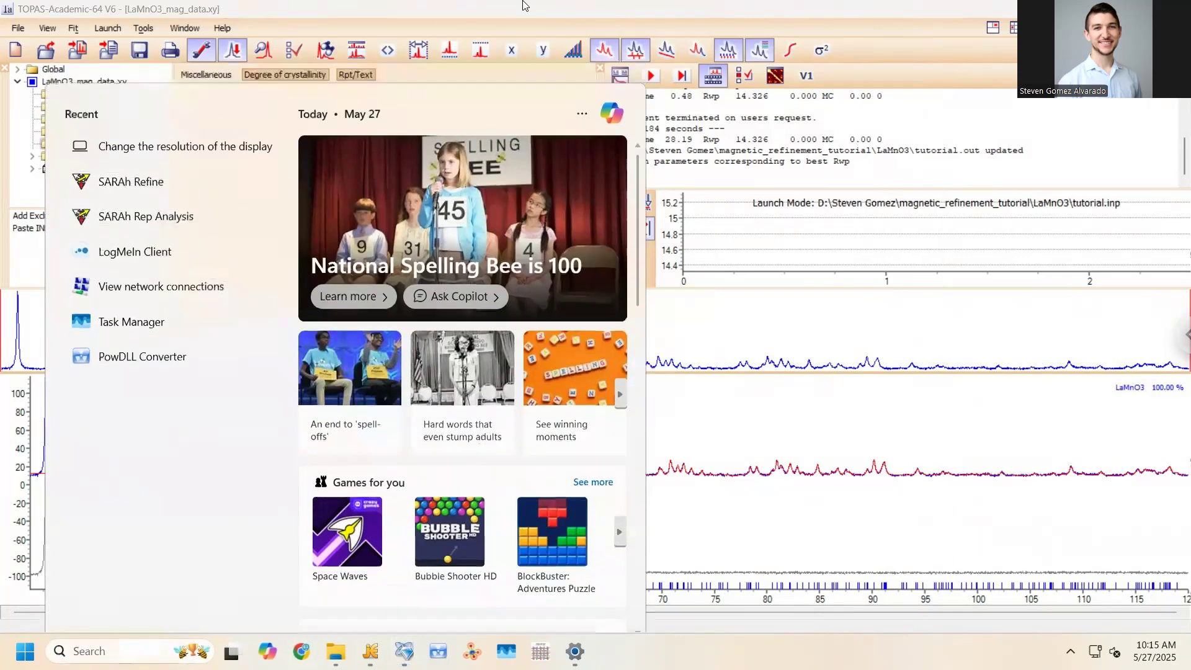
text(sarah representational analysis)
key(Return)
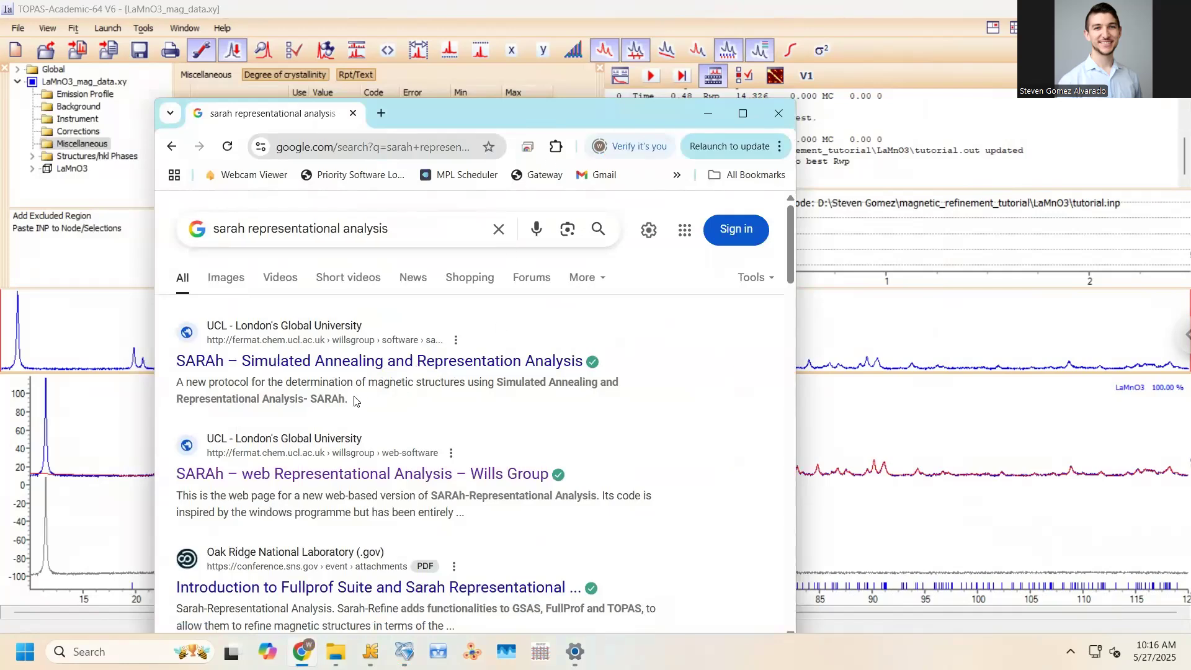
drag(339, 405, 344, 404)
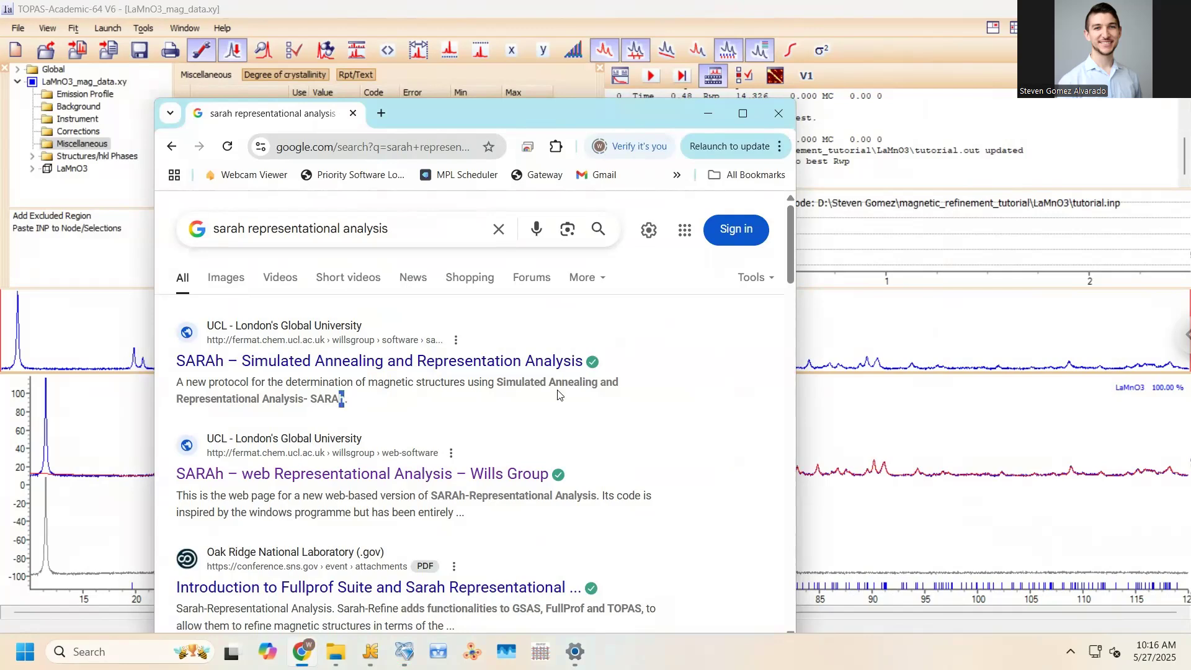
click(705, 114)
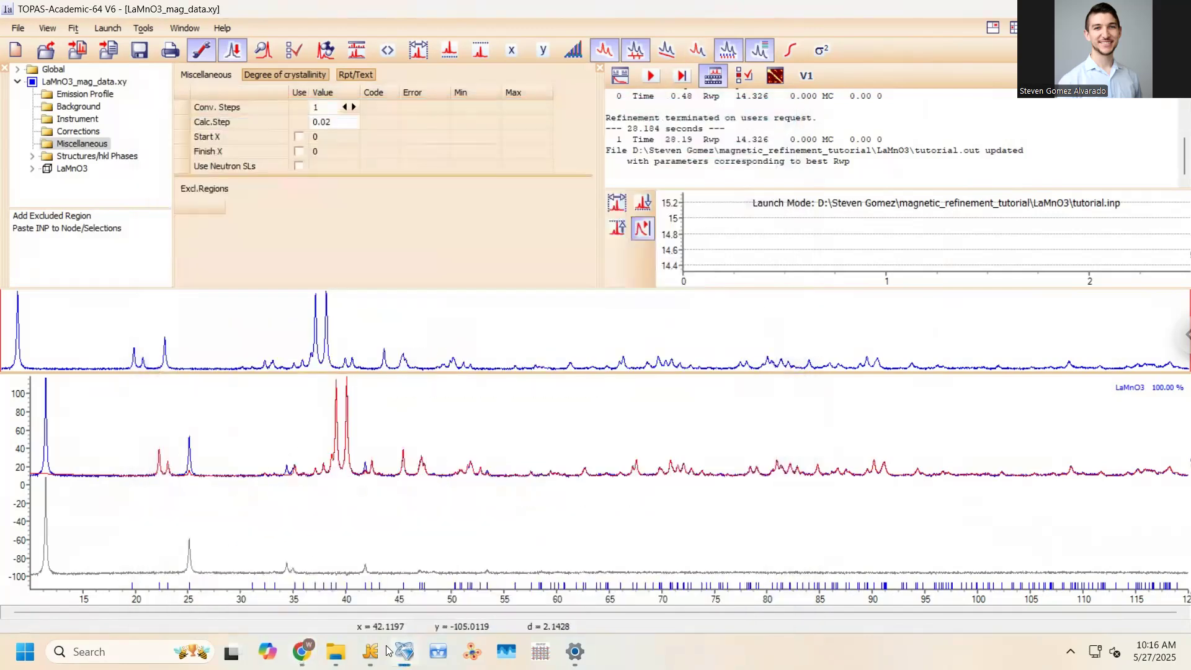
Launch SARAh Representational Analysis from Windows search and maximize its window
click(114, 650)
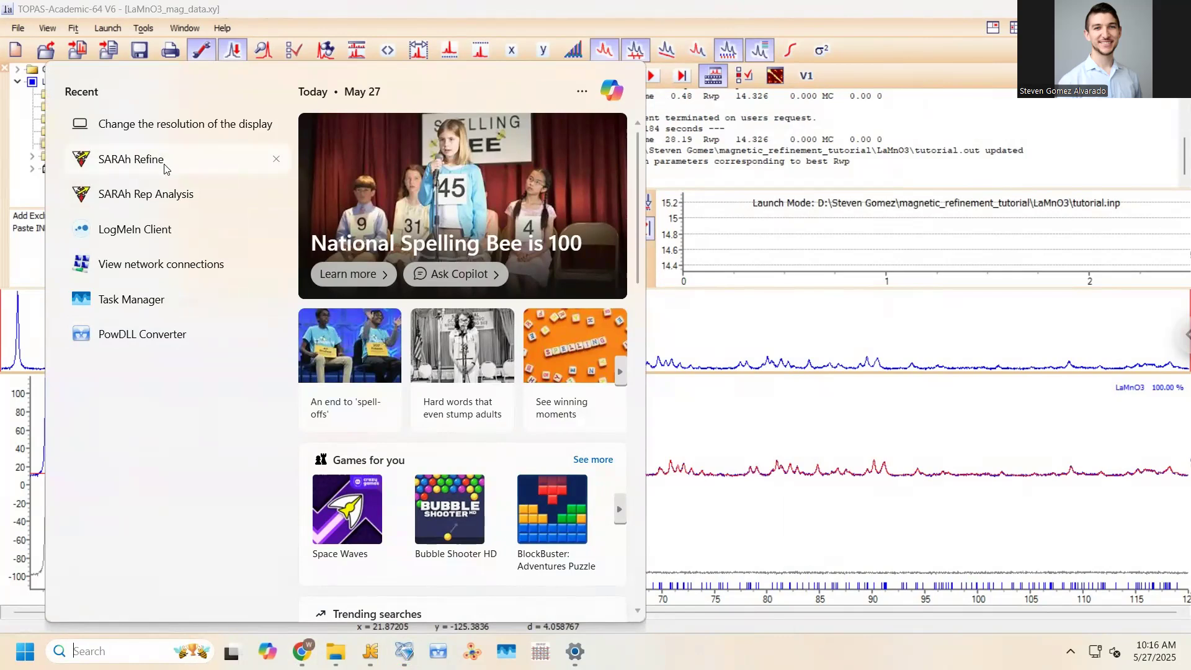
click(147, 193)
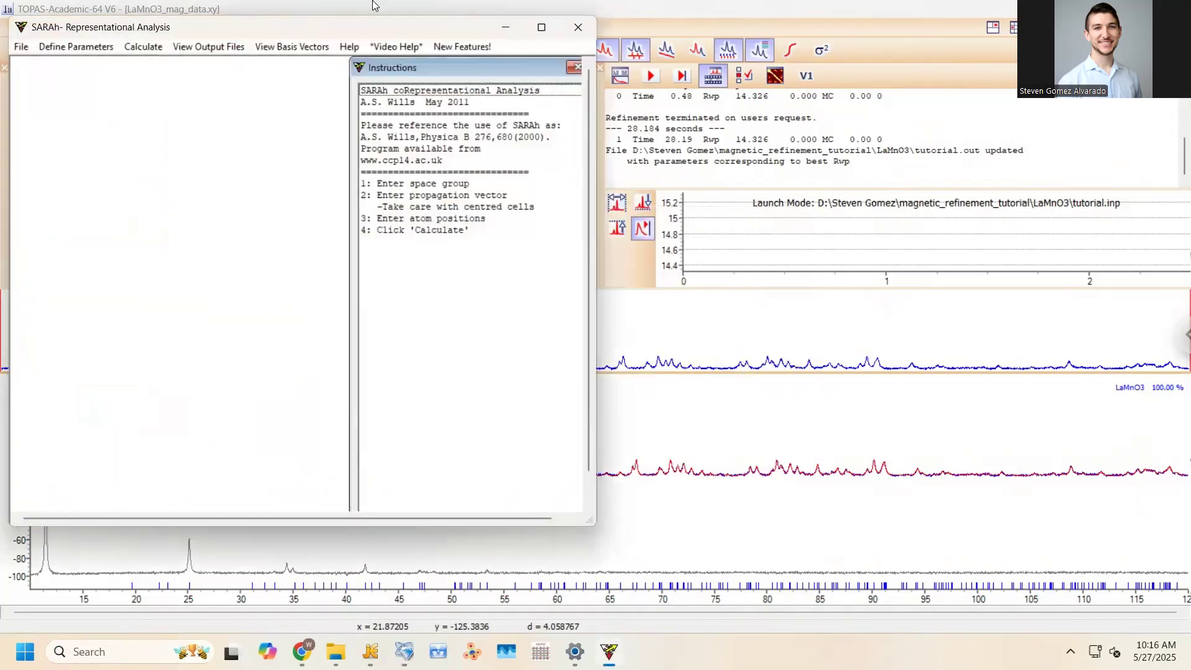
click(541, 28)
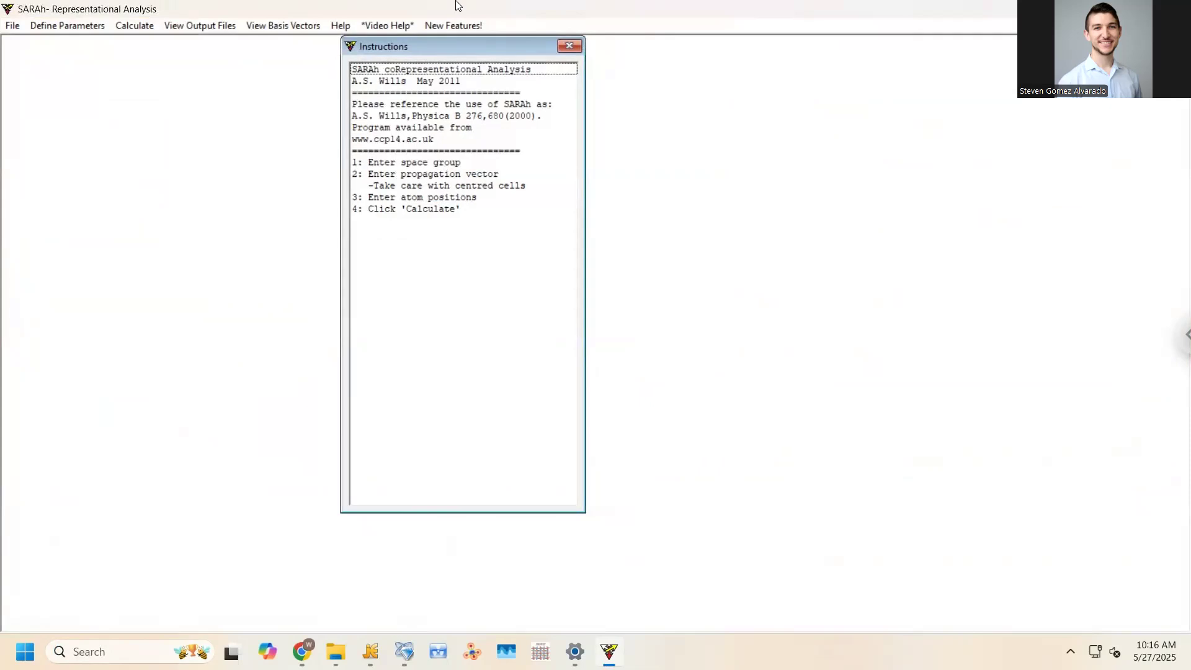
Move the Instructions panel aside, try Calculate, dismiss the missing-inputs warning, and open Define Parameters
drag(456, 47, 731, 56)
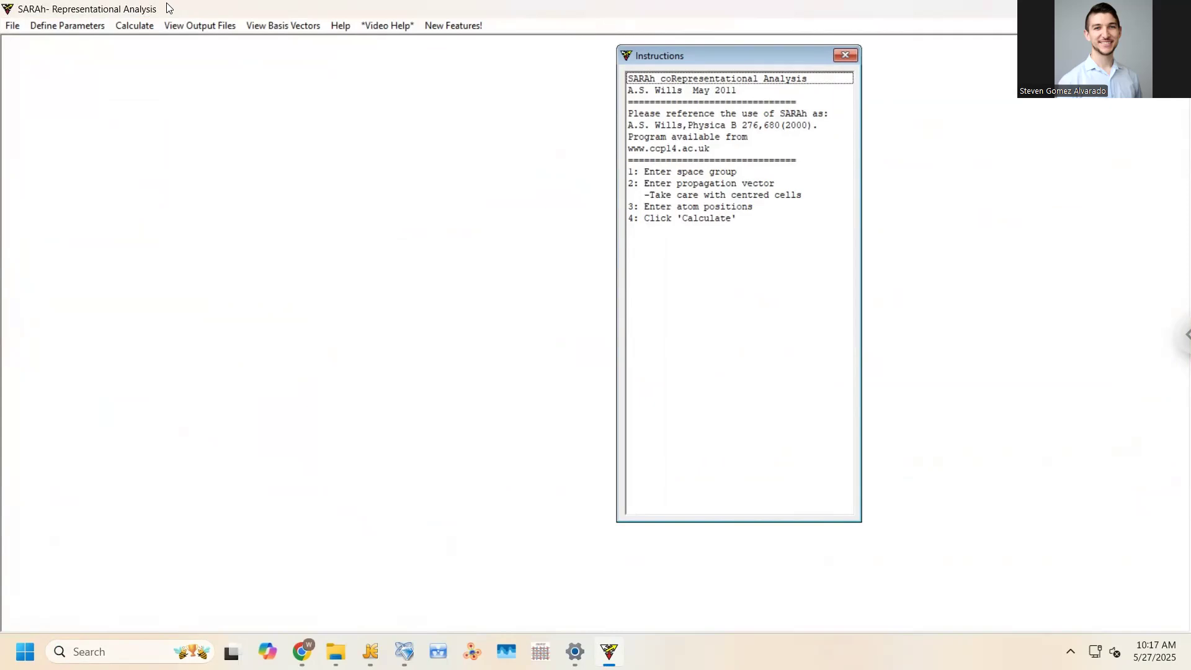
click(134, 26)
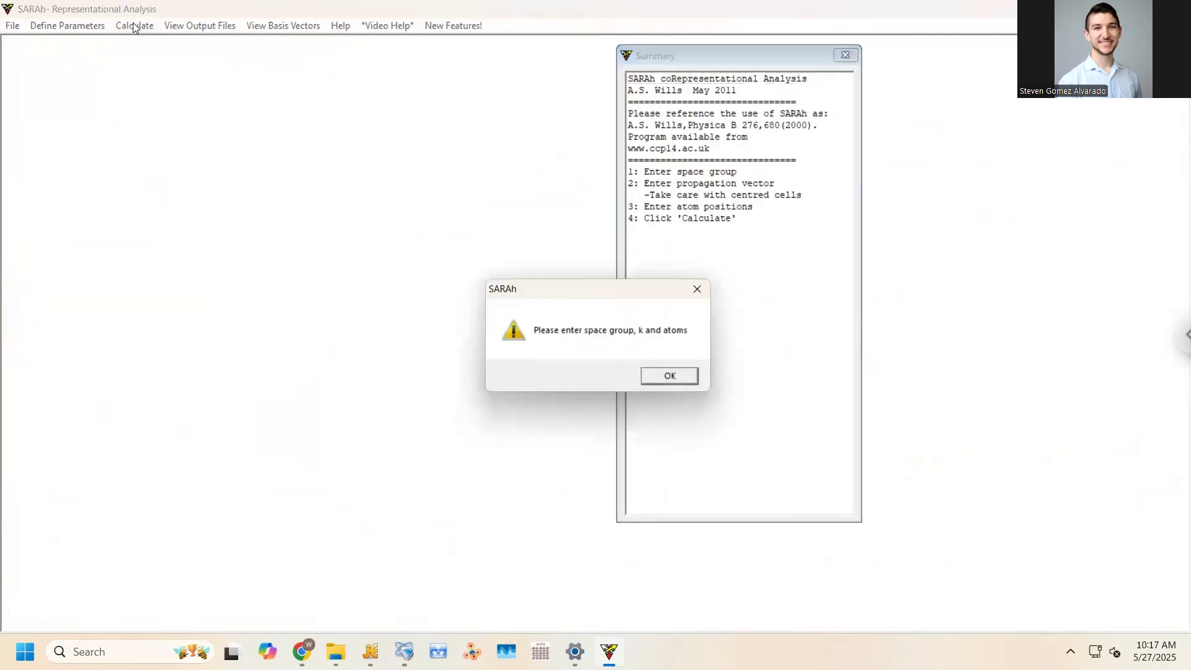
click(652, 376)
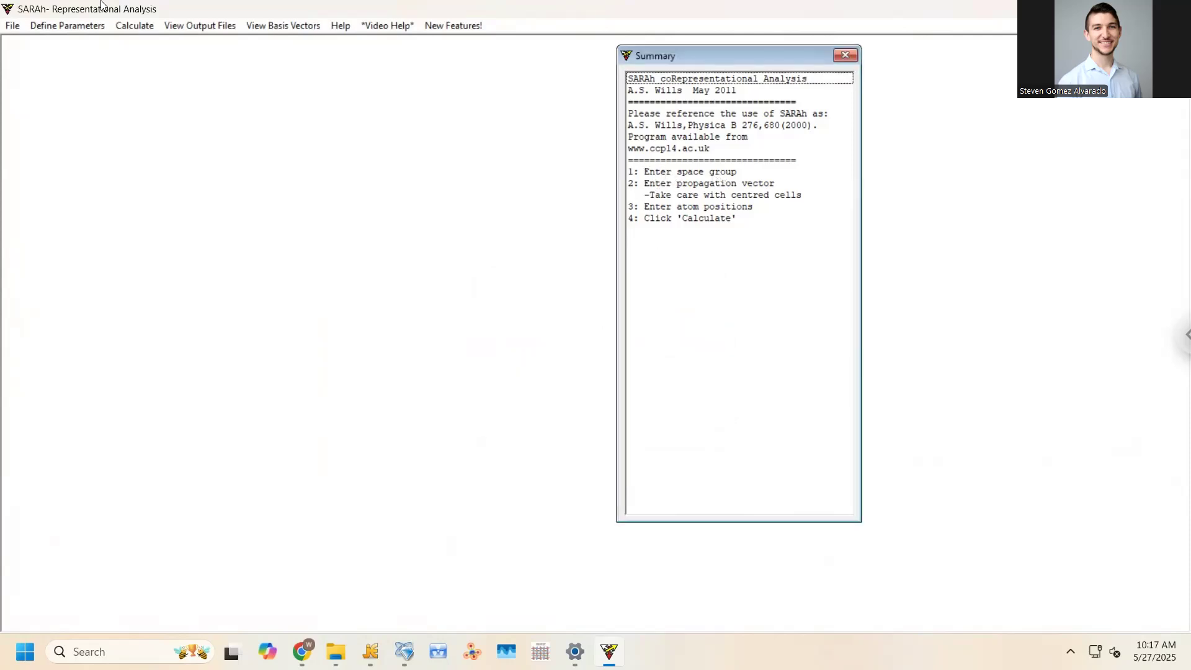
click(57, 28)
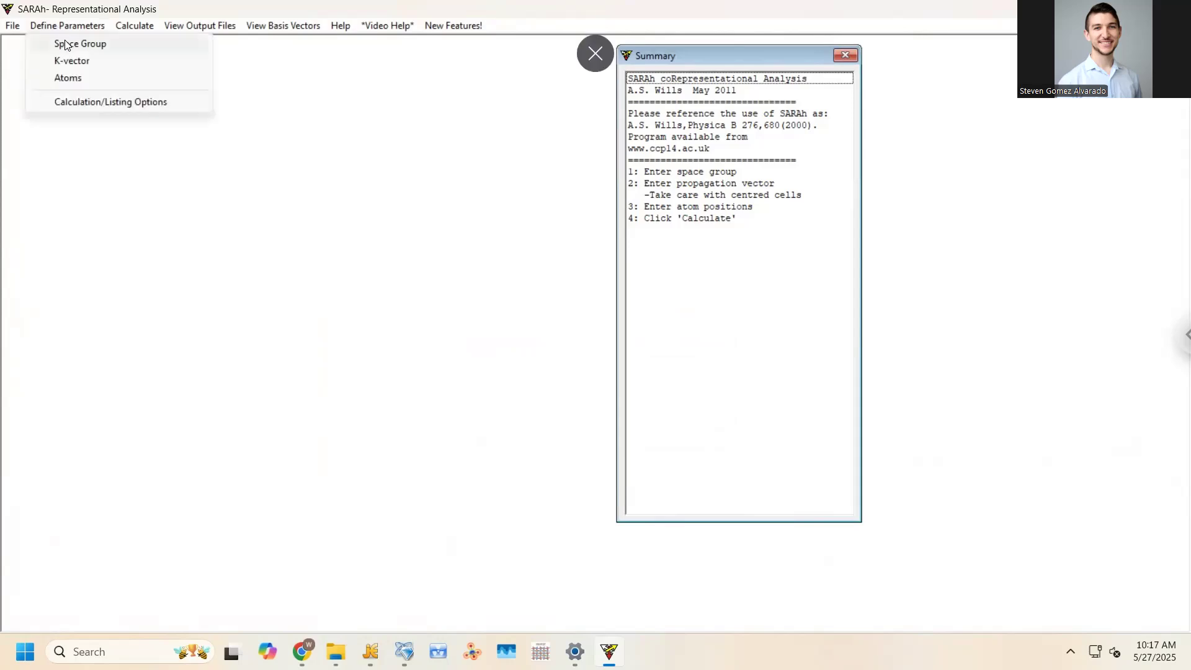
Pick space group 62 P n m a from the space group chooser and confirm it
click(65, 44)
drag(100, 100, 125, 106)
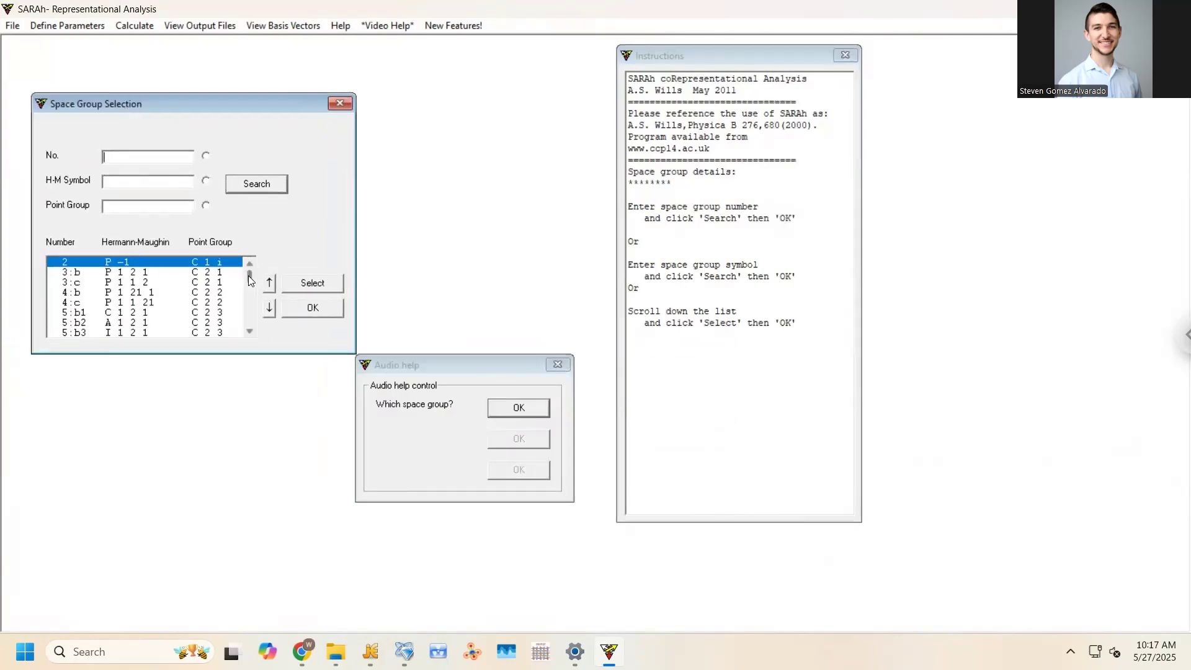
drag(250, 278, 248, 292)
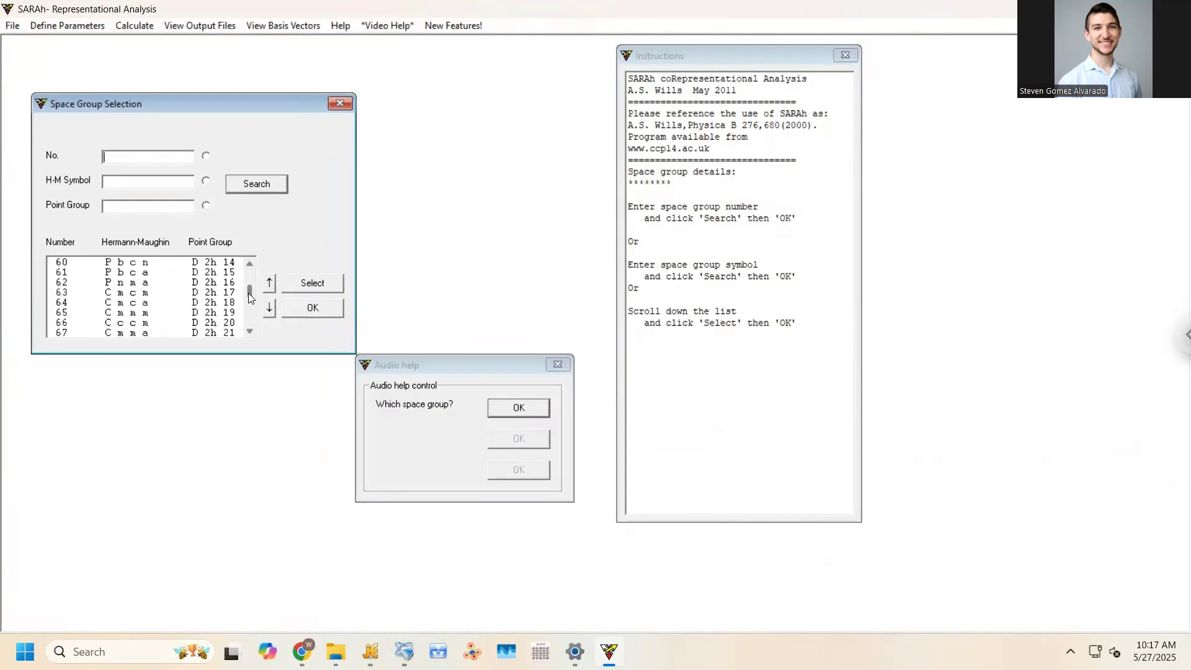
click(172, 283)
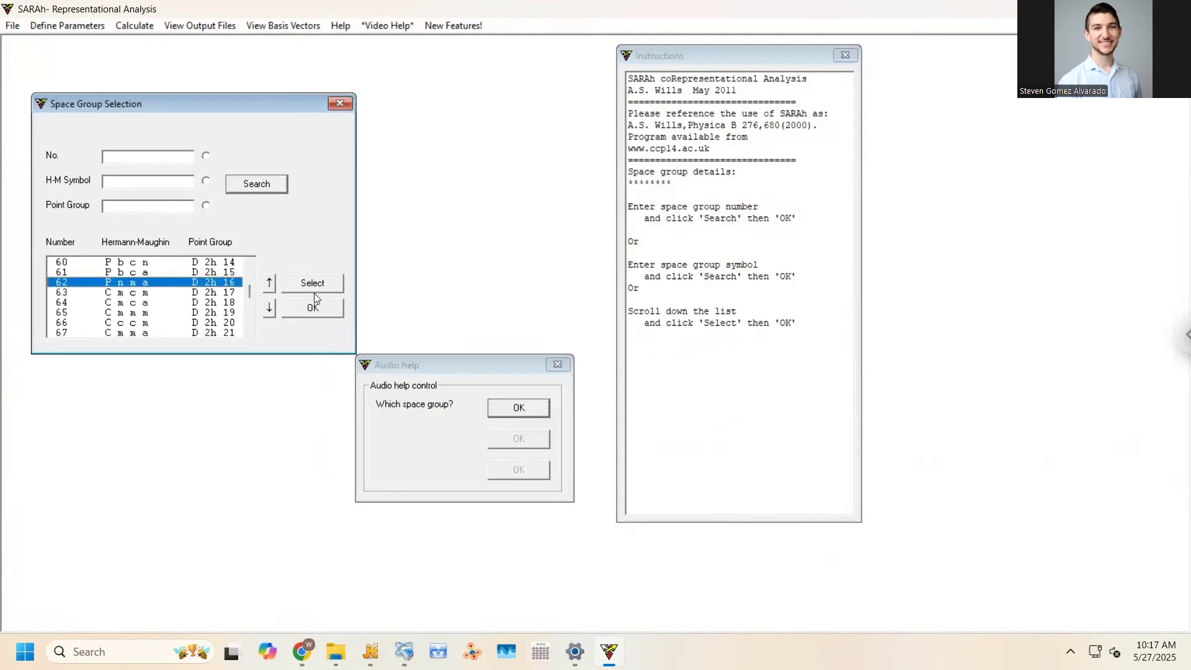
click(300, 285)
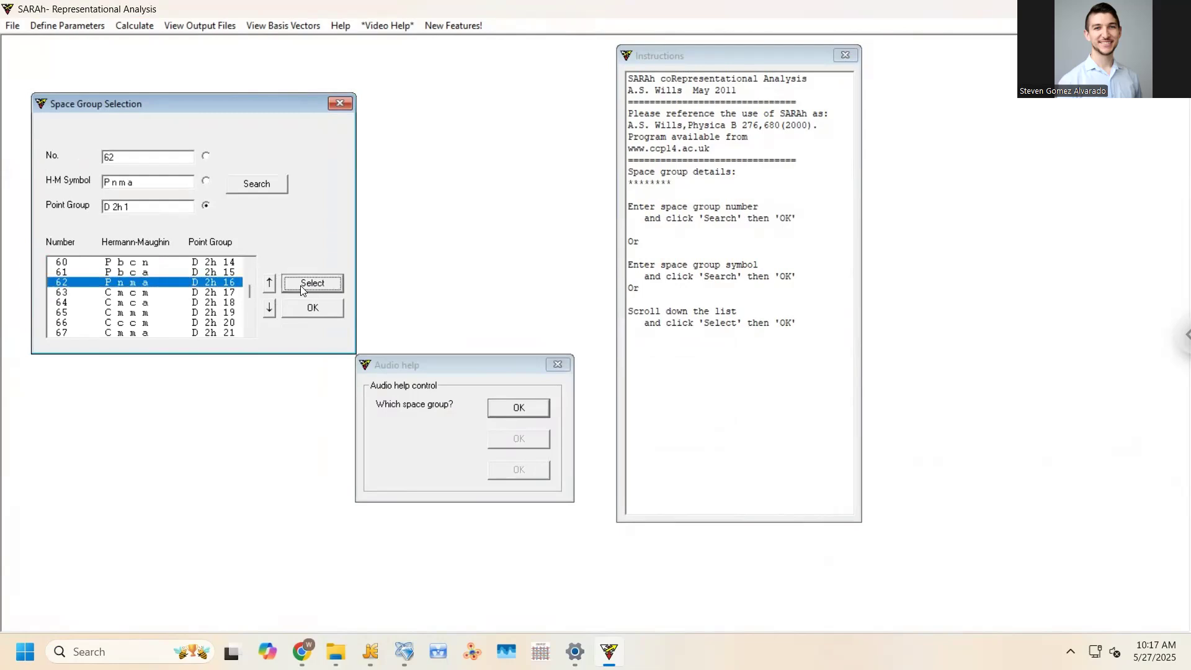
click(307, 306)
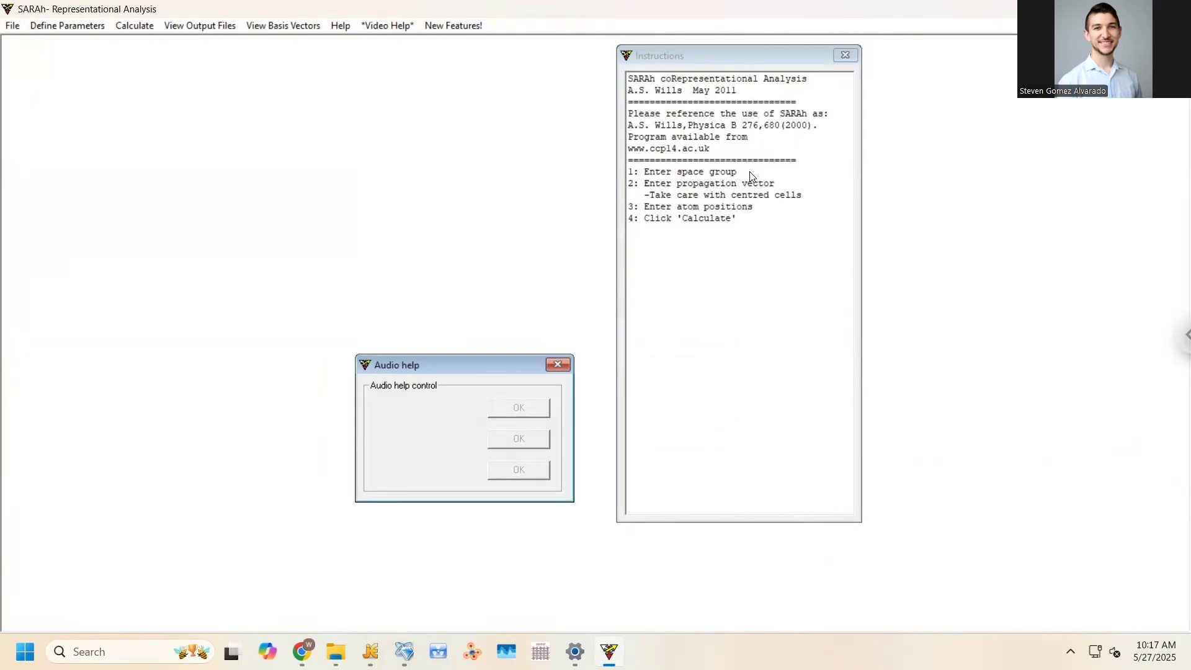
Open the K-vector definition, leaving the propagation vector components at 0 0 0
click(67, 25)
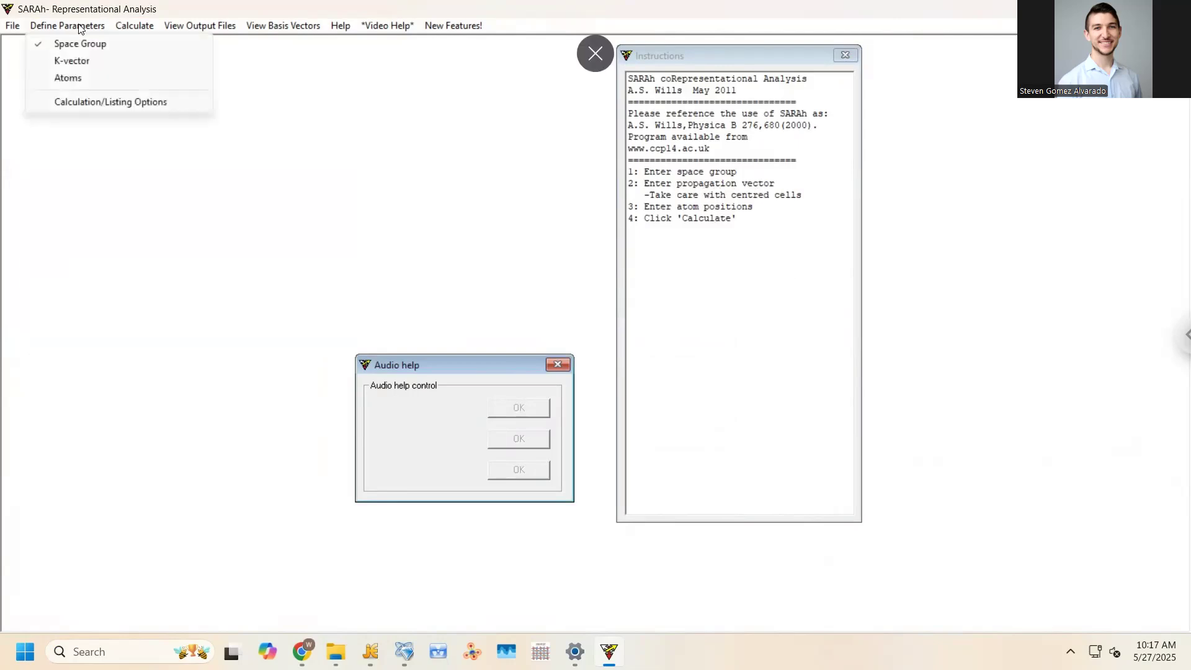
click(70, 62)
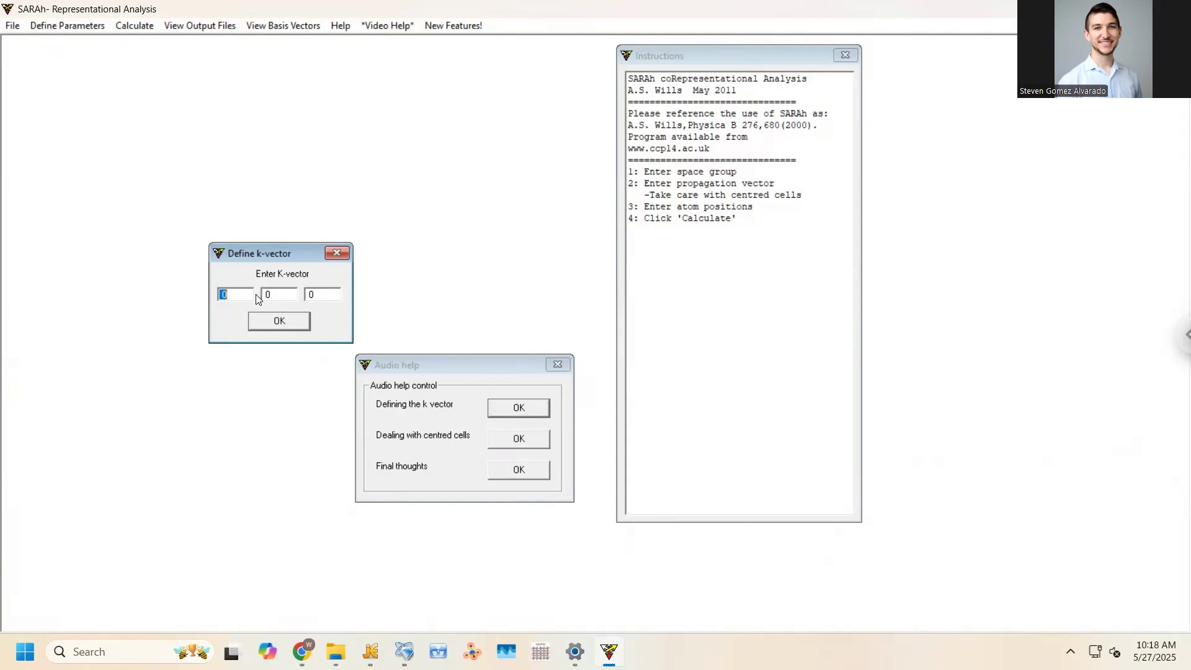
Accept the k-vector 0 0 0 and open the Atoms definition dialog
click(277, 327)
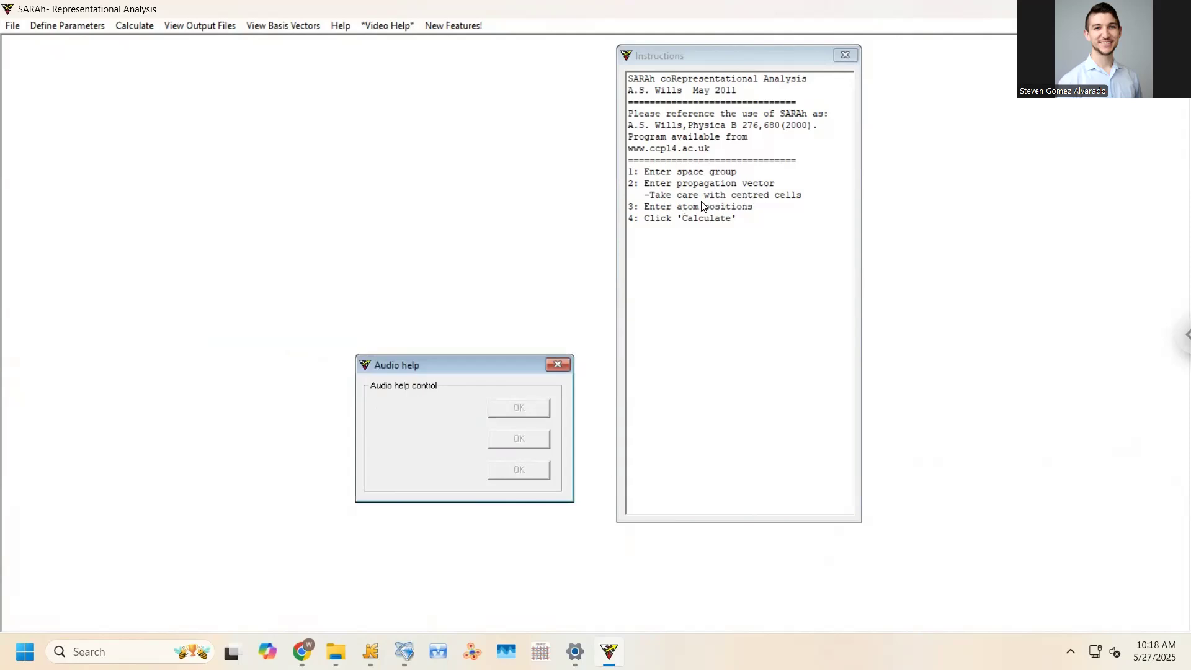
click(78, 30)
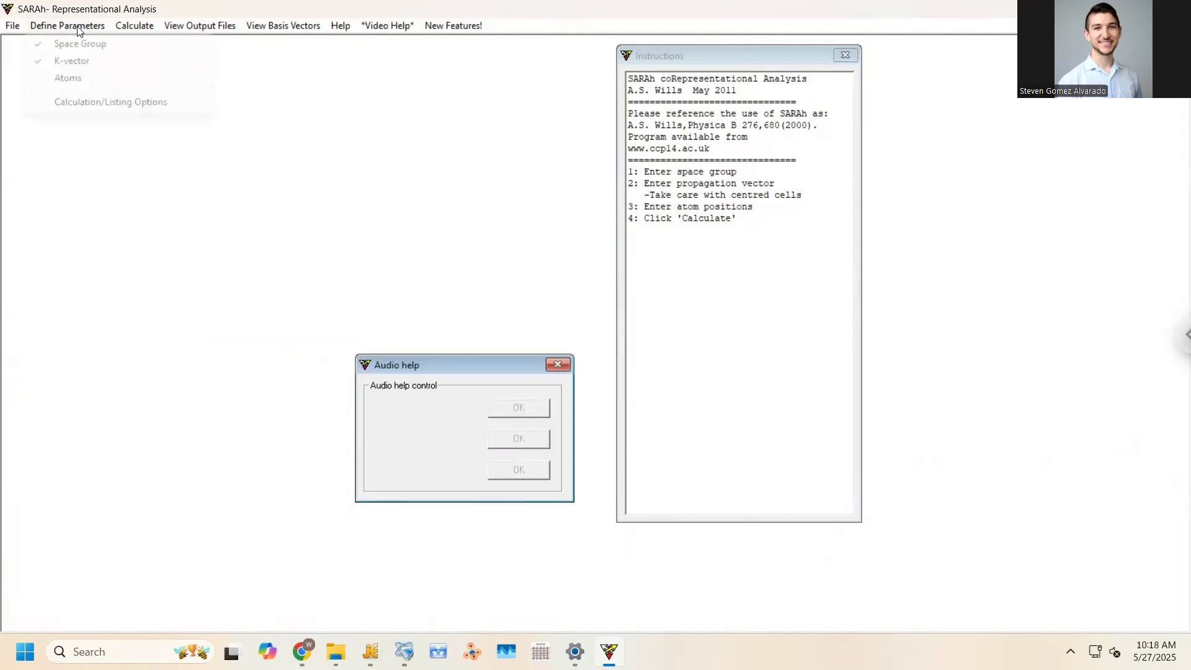
click(81, 79)
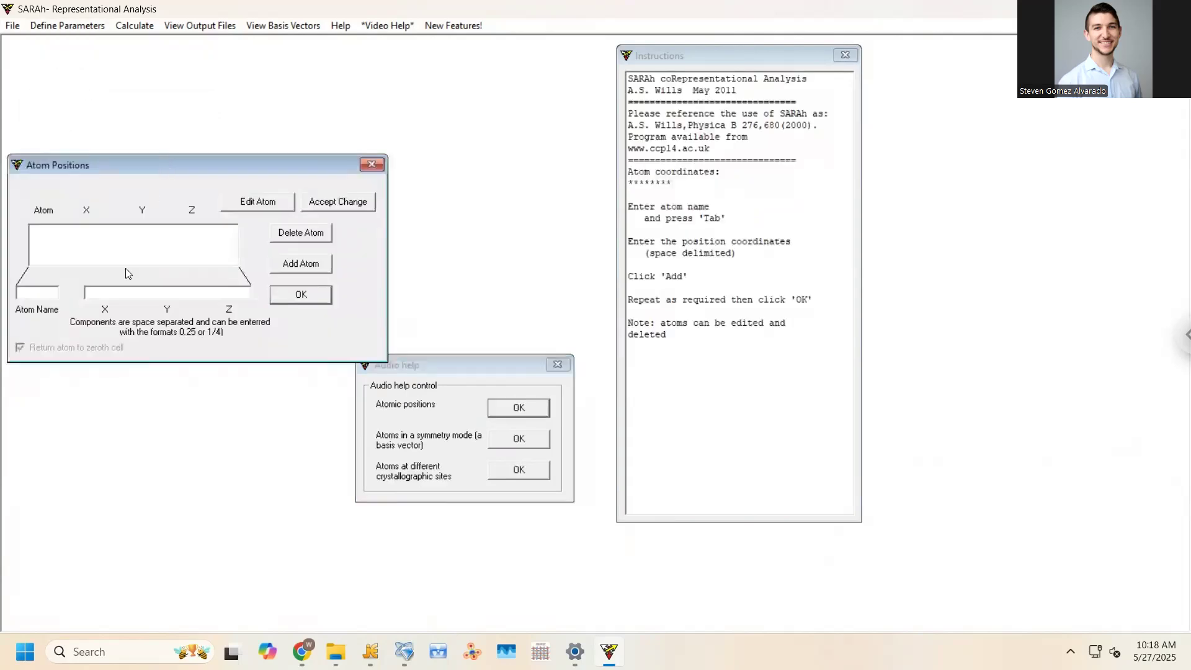
Enter Mn as the atom name, then bring tutorial.inp up in jEdit
click(53, 295)
text(Mn)
click(102, 292)
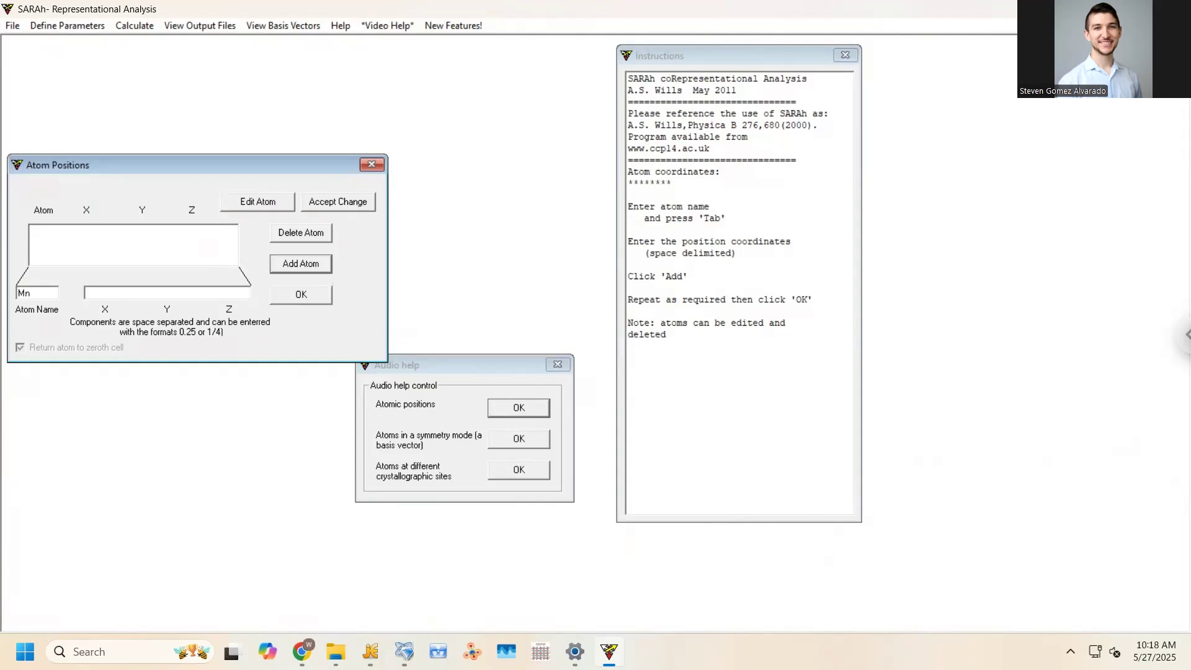
click(370, 651)
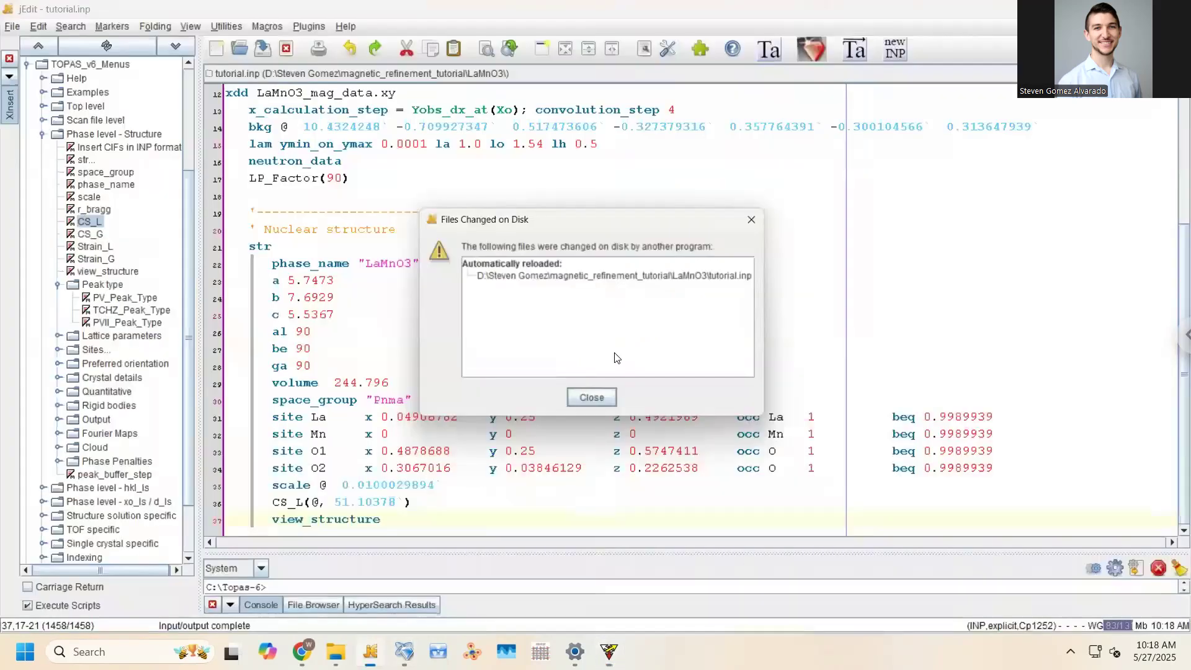
Dismiss the reload notice, select the Mn coordinates 0 0 0 on line 32, and return to SARAh
click(597, 400)
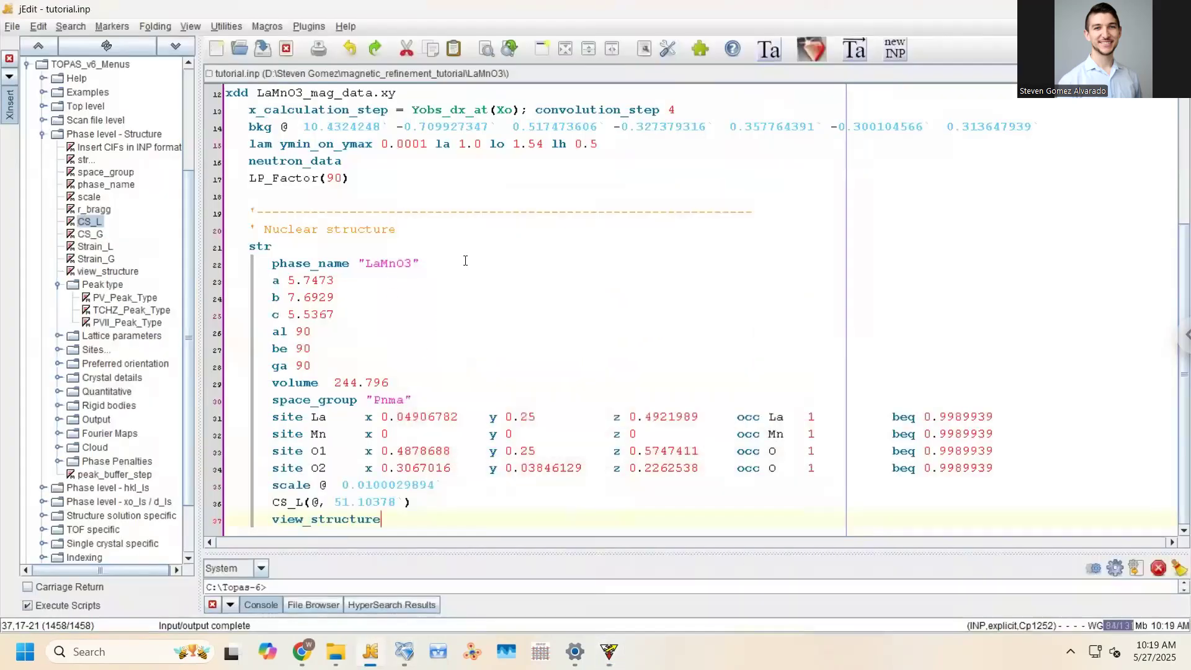
click(366, 434)
shift+click(638, 436)
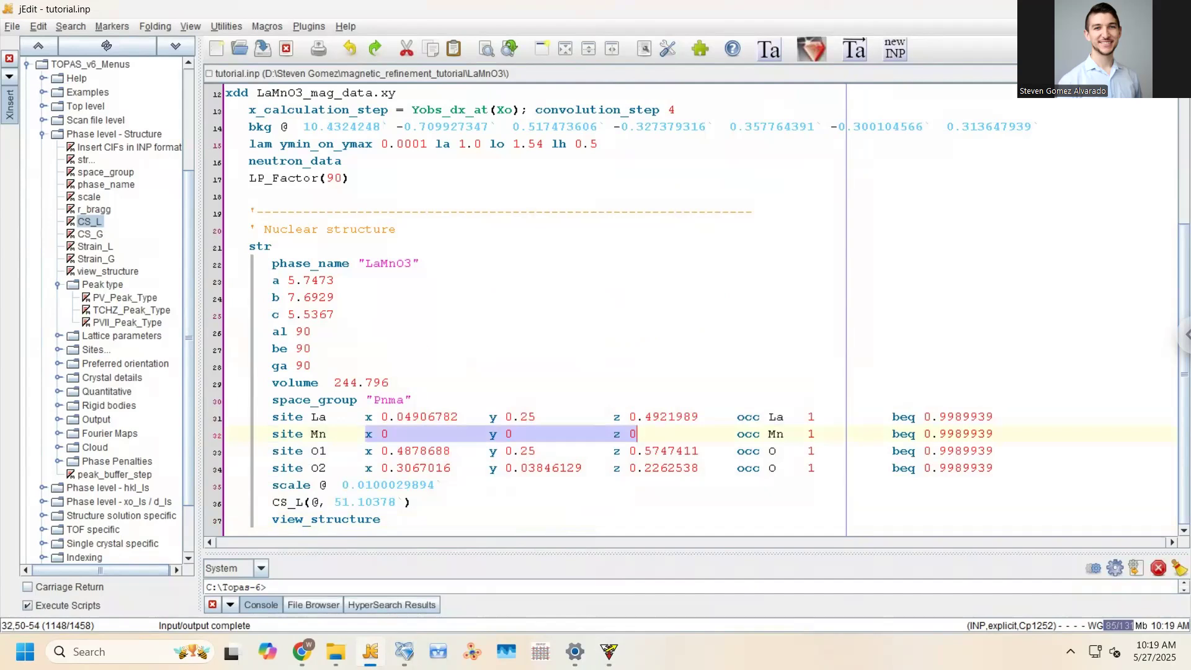
click(609, 651)
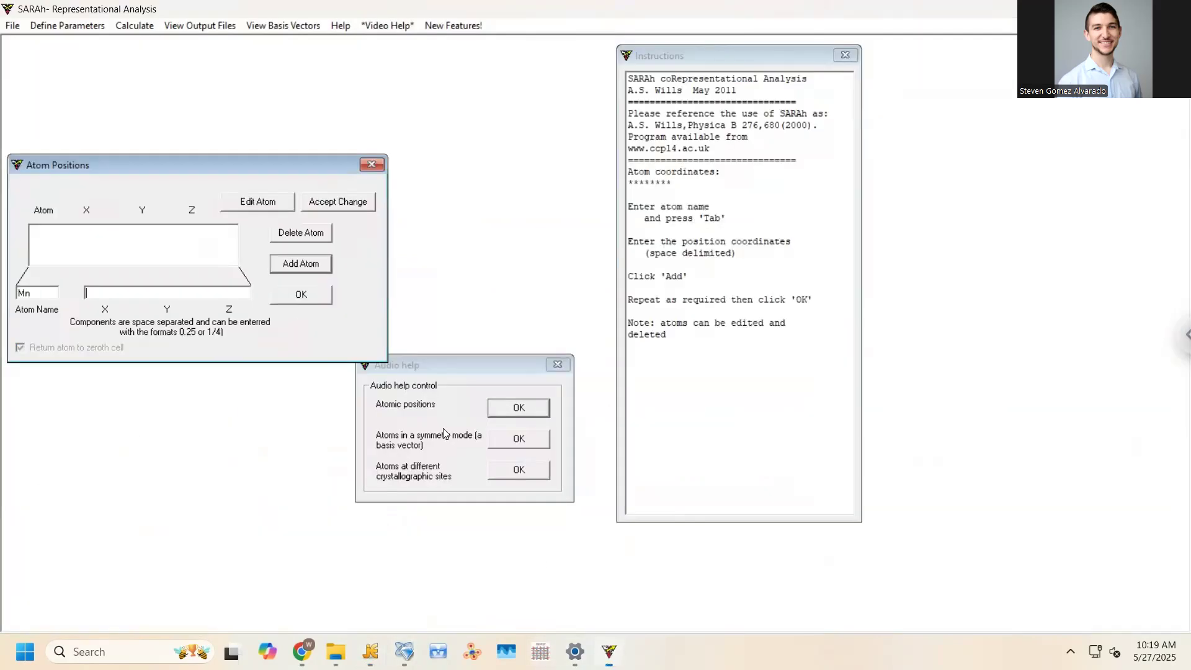
Add Mn at coordinates 0 0 0 to the atom list and finish it
click(134, 296)
text(0 0 0)
click(302, 265)
click(297, 300)
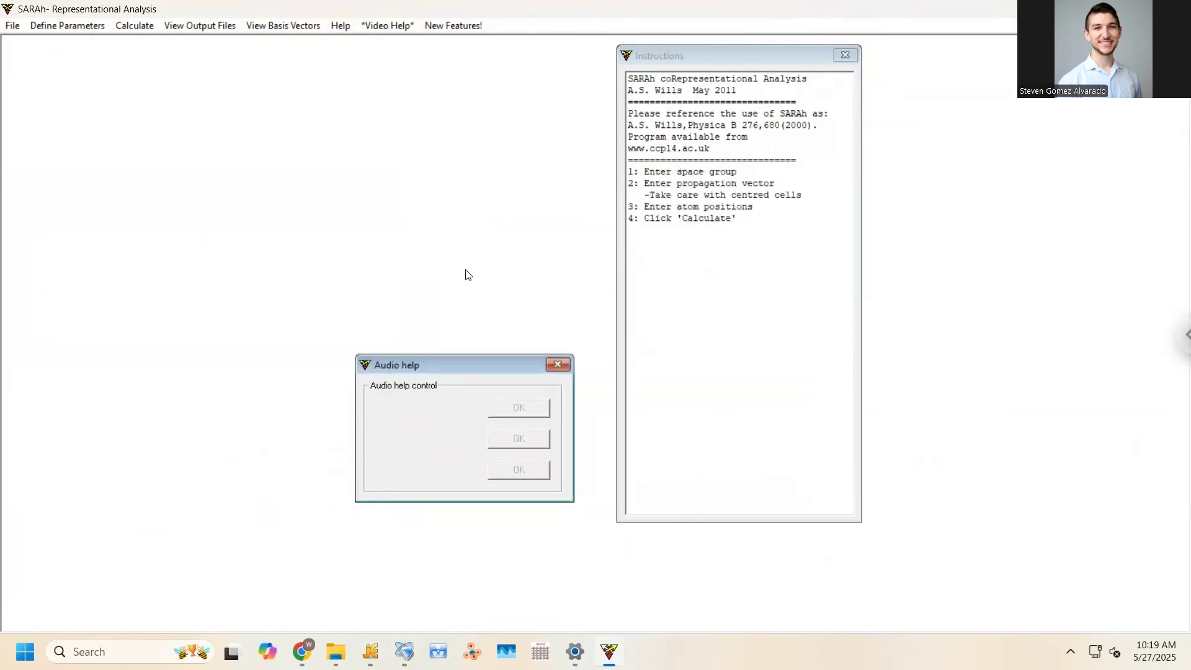
Run the representational analysis and review the latest calculation progress entries
click(137, 29)
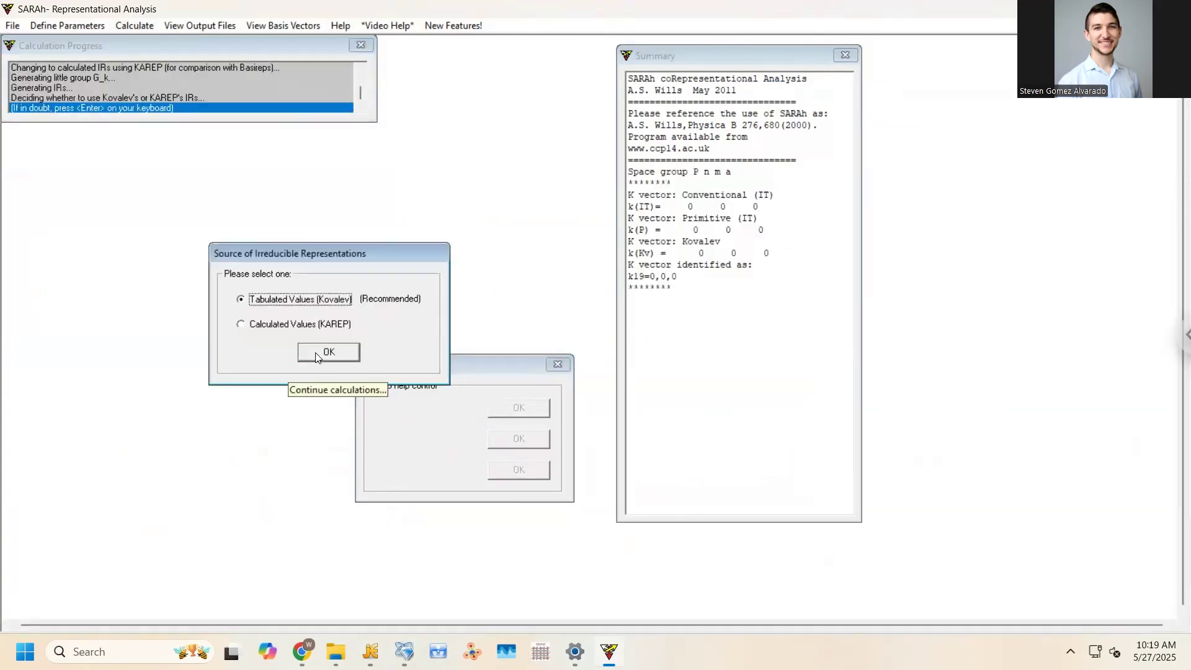
click(361, 91)
drag(361, 87, 359, 77)
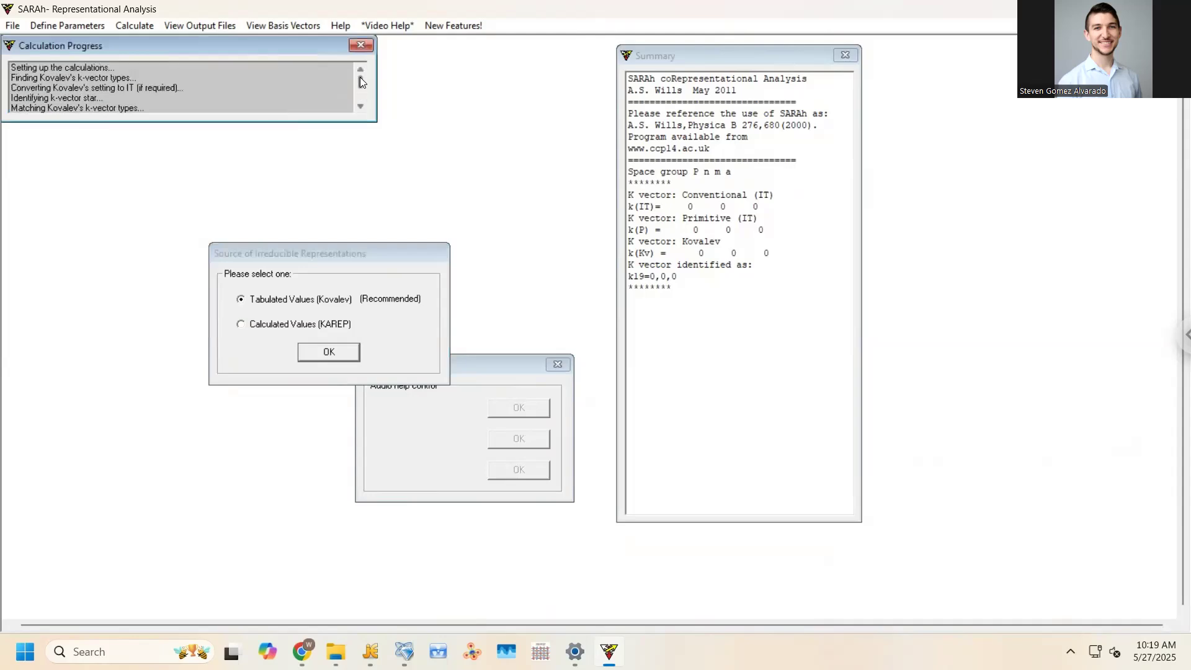
click(359, 94)
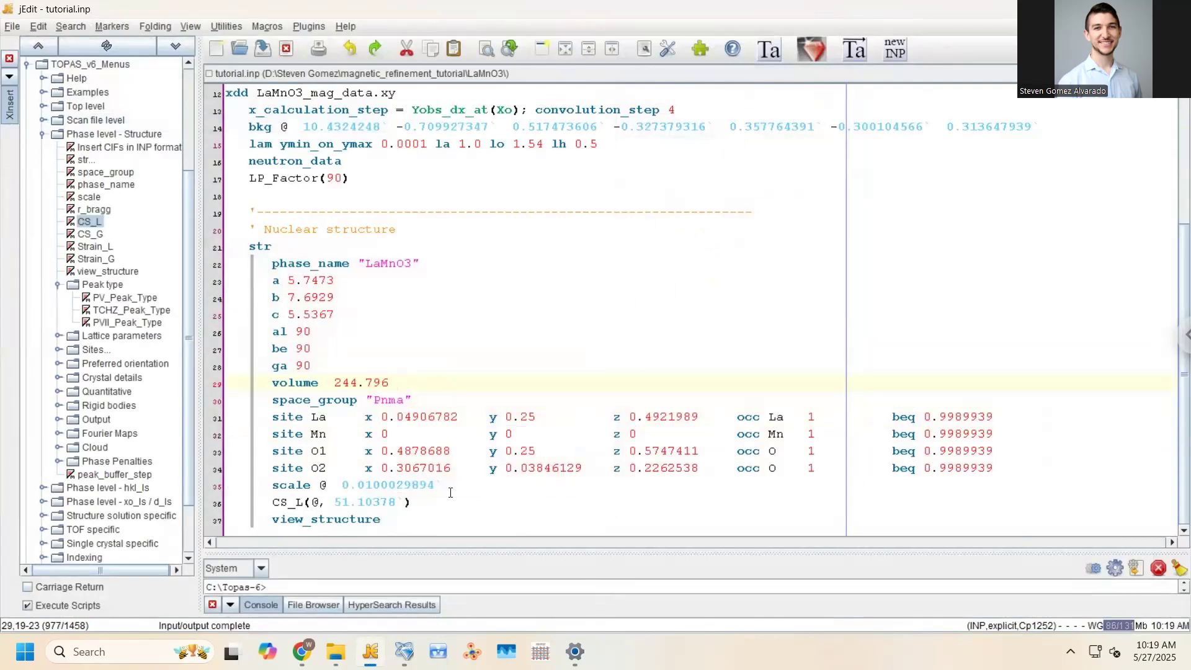
click(307, 502)
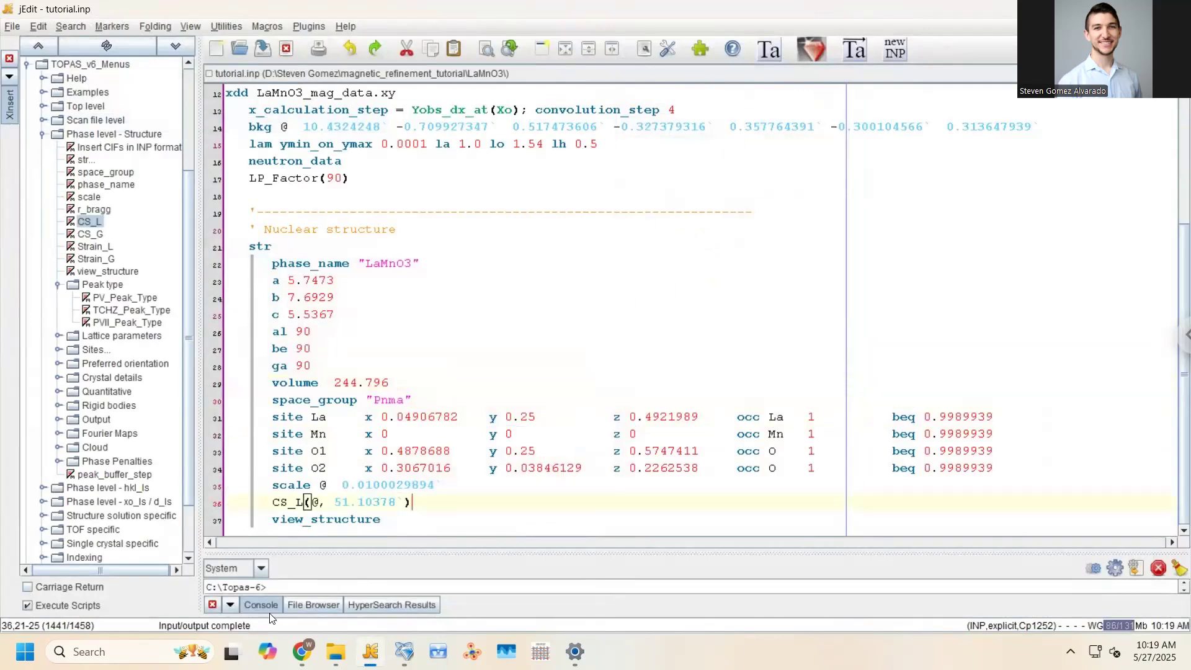
Browse C: to Program Files (x86)\SARAh and look inside its Kovalev_Files and Documents folders
click(332, 648)
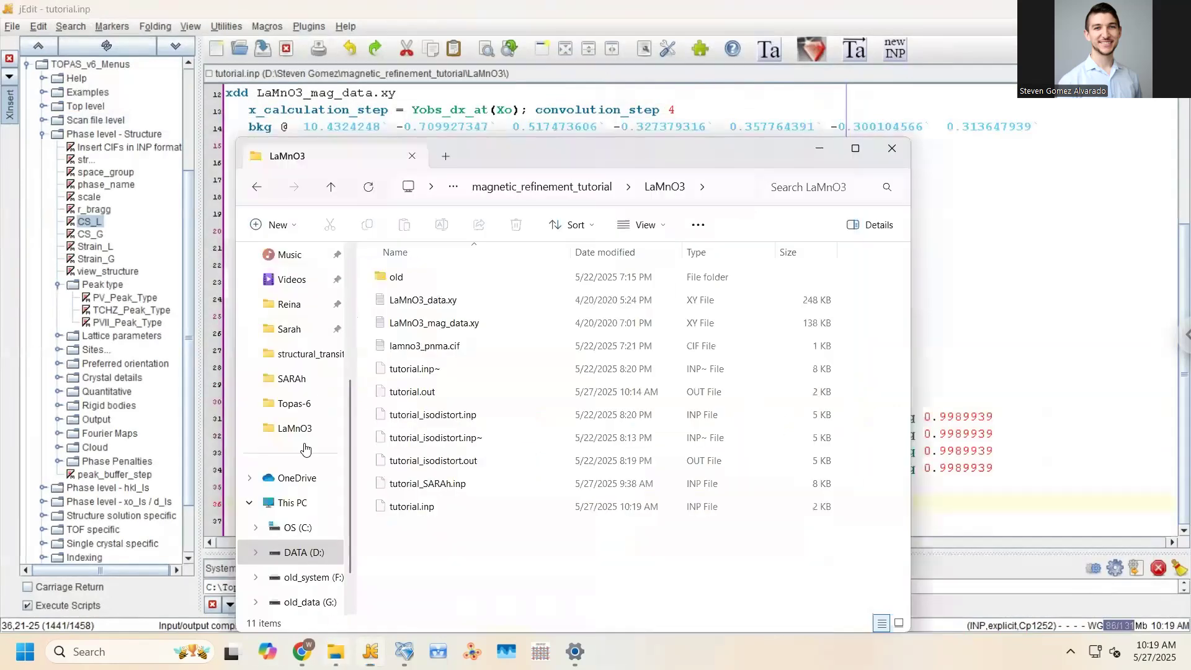
click(304, 527)
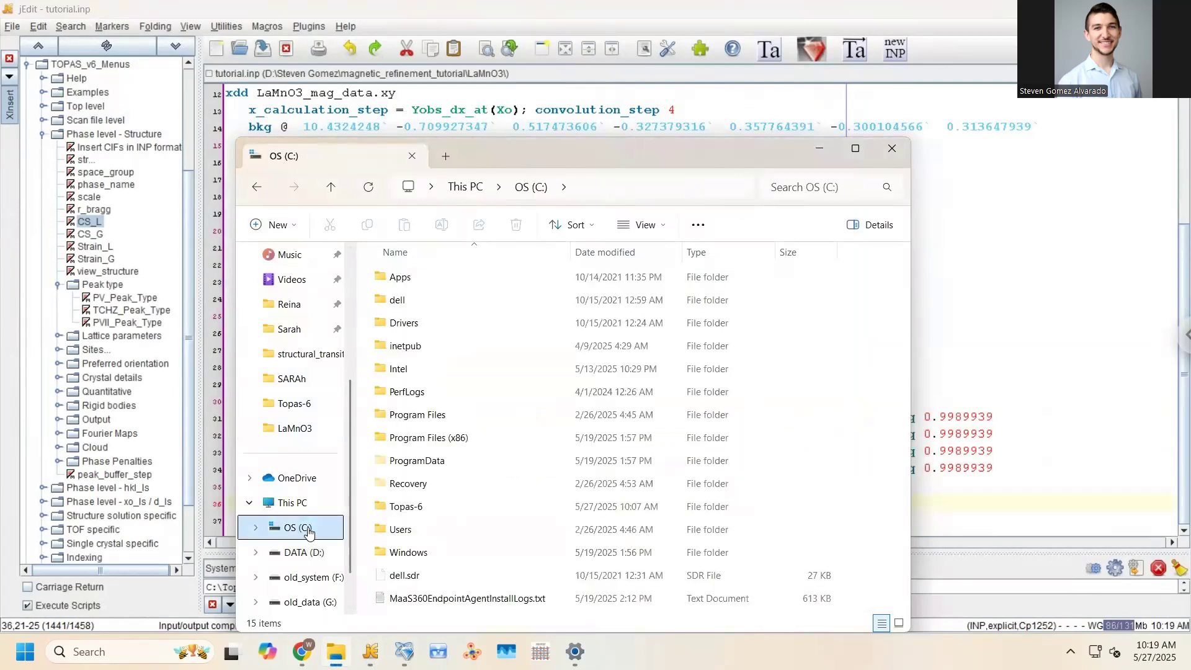
double_click(436, 438)
scroll(435, 438, down, 3)
scroll(435, 438, down, 1)
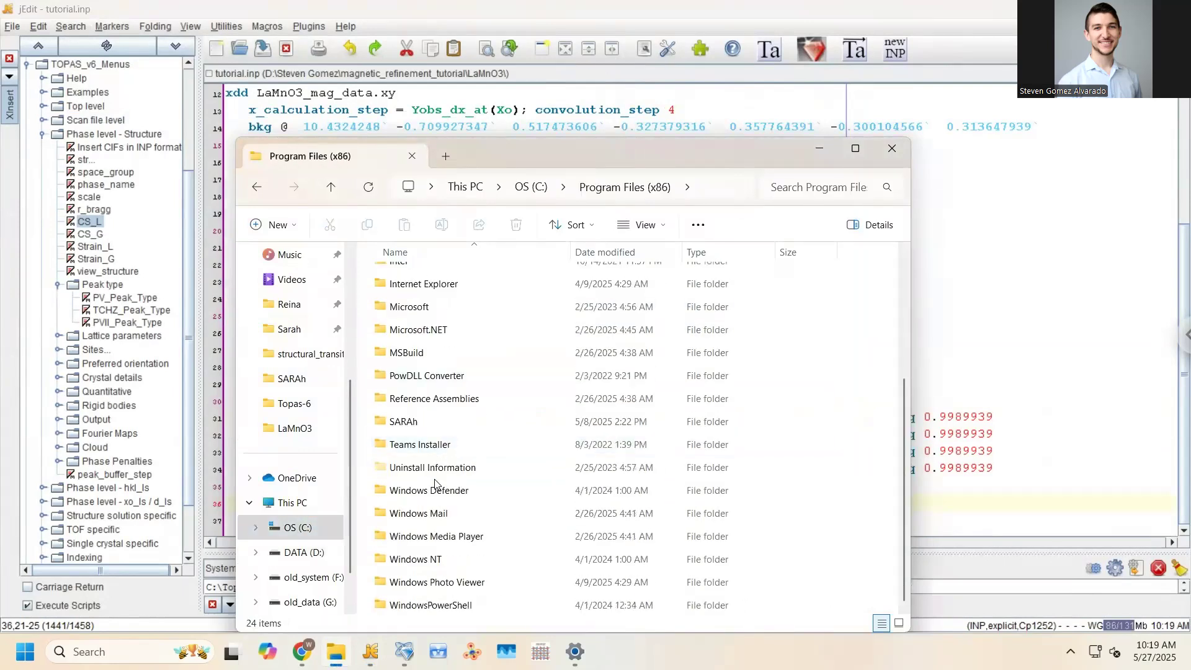
double_click(427, 427)
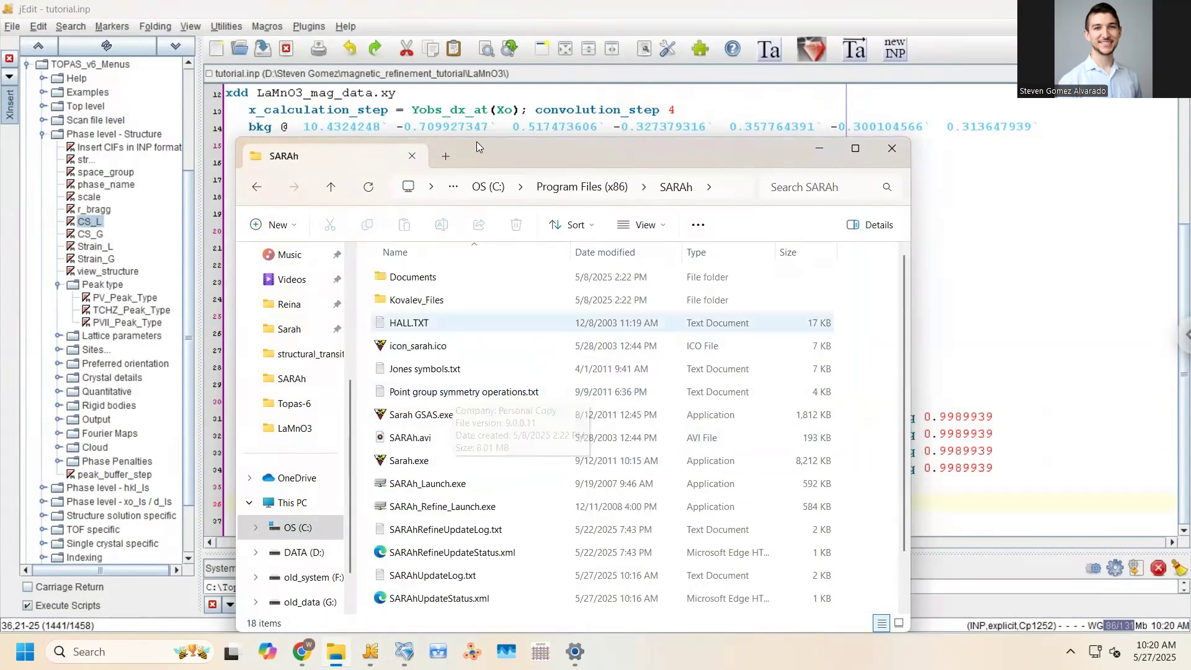
drag(477, 148, 419, 25)
double_click(379, 171)
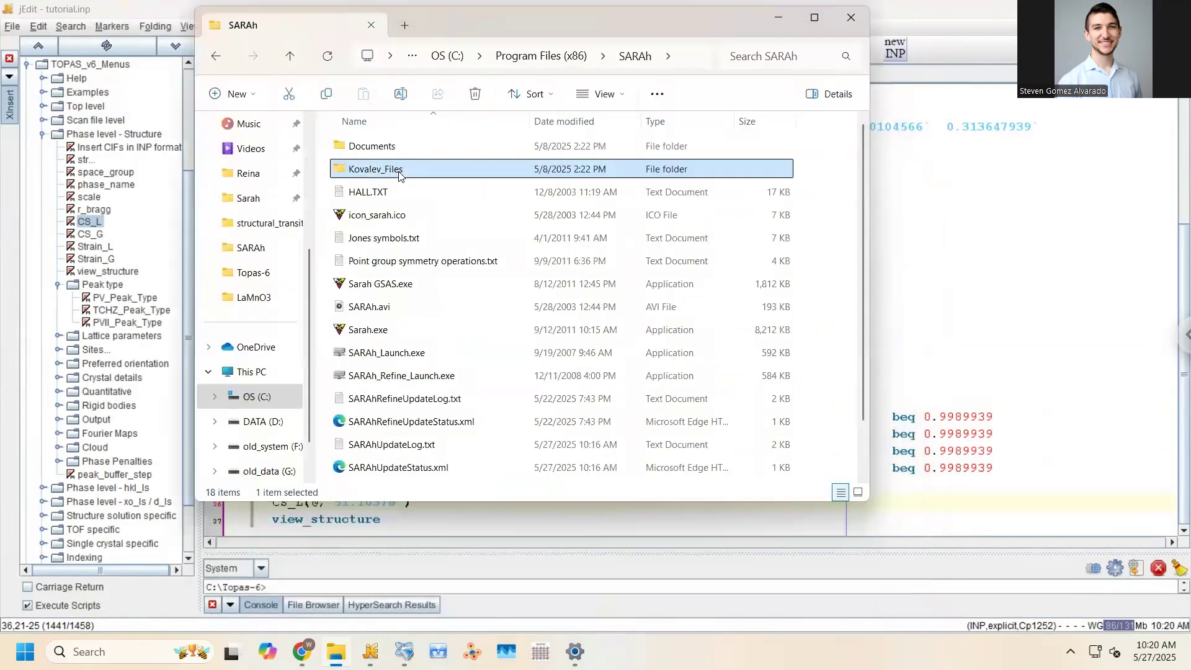
click(567, 55)
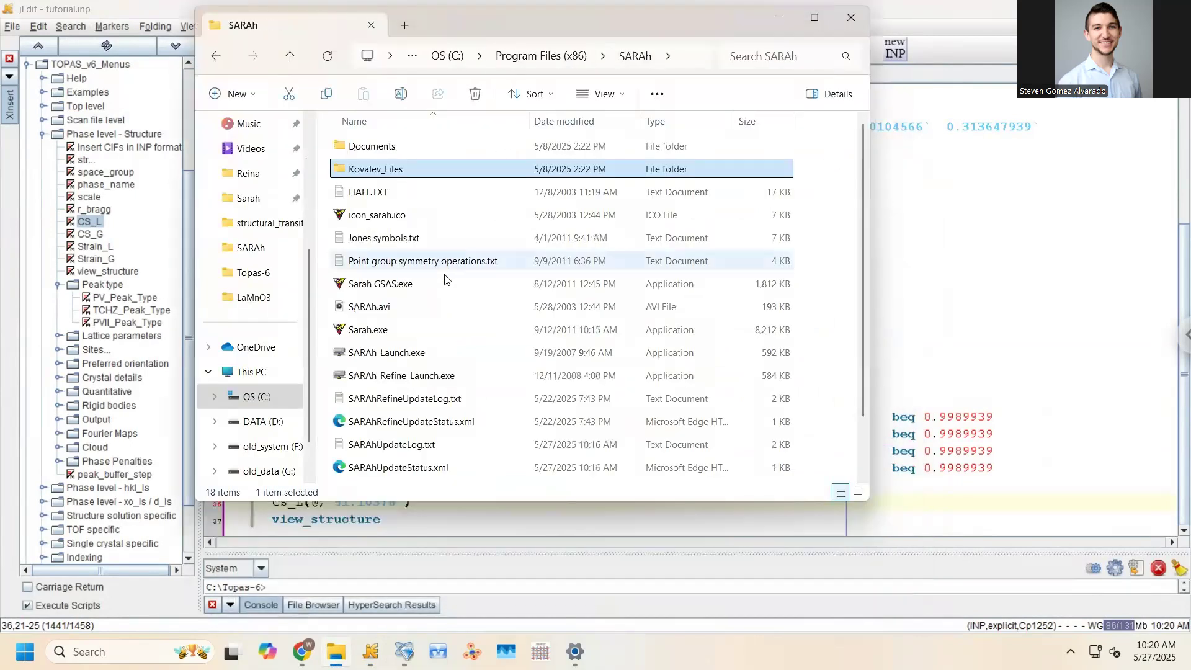
scroll(456, 374, down, 1)
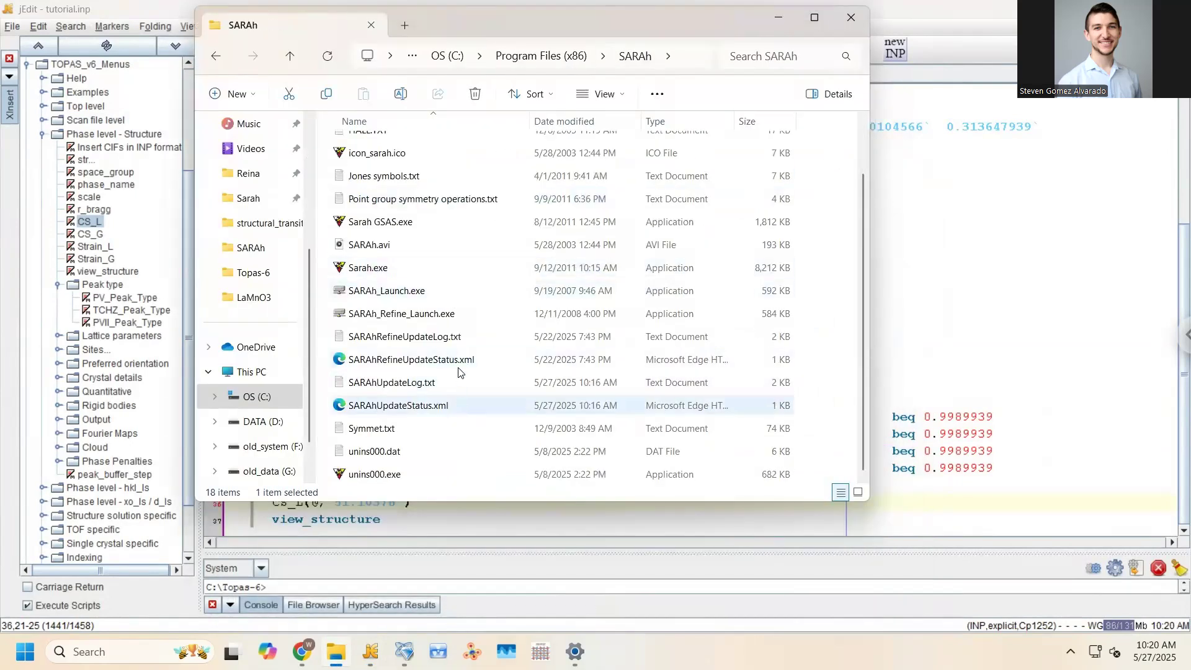
scroll(459, 372, up, 1)
double_click(397, 147)
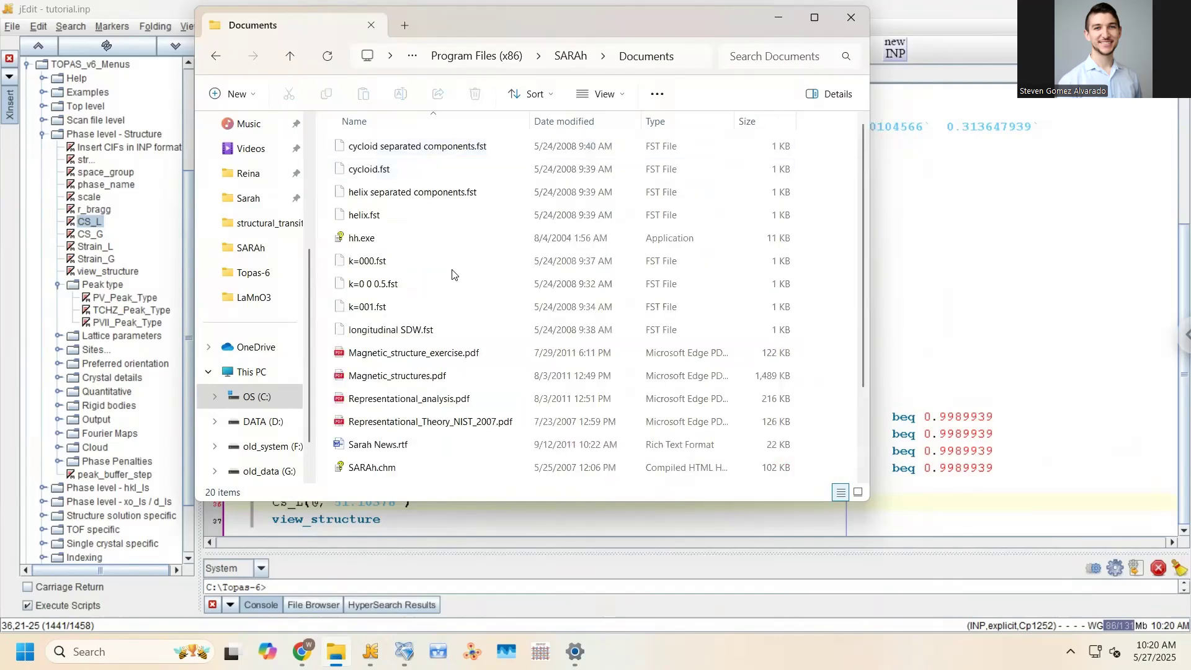
scroll(452, 276, down, 2)
scroll(456, 292, up, 2)
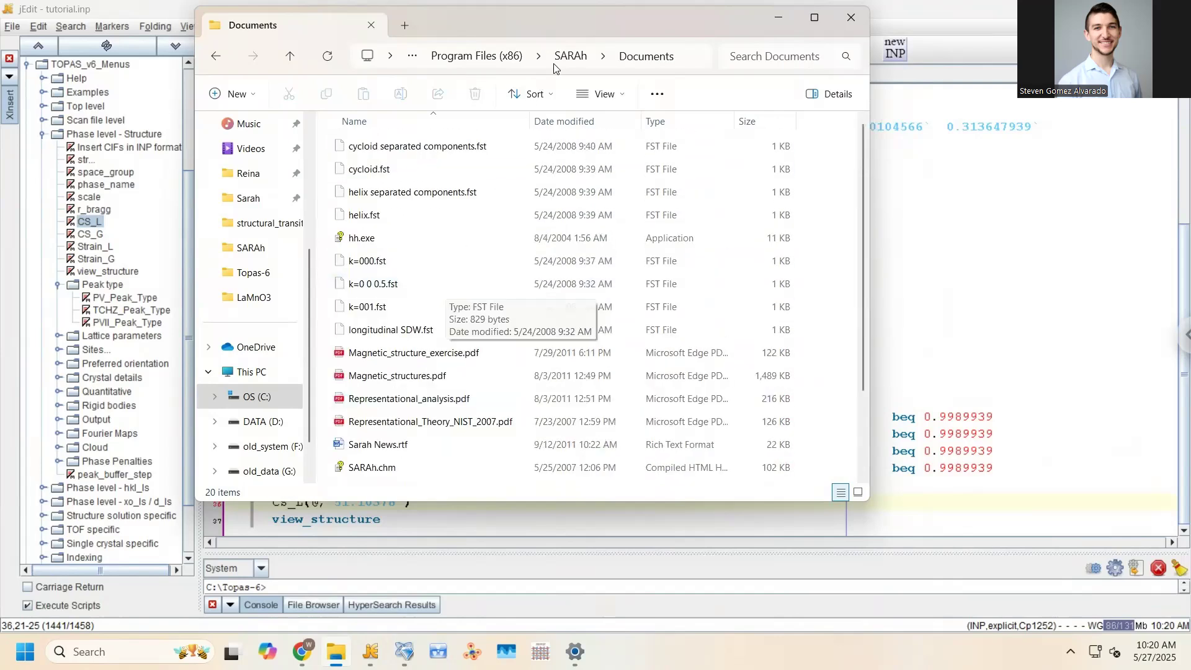
Check Program Files, then revisit SARAh's Kovalev_Files and Documents, ending in the SARAh folder
click(512, 54)
click(498, 57)
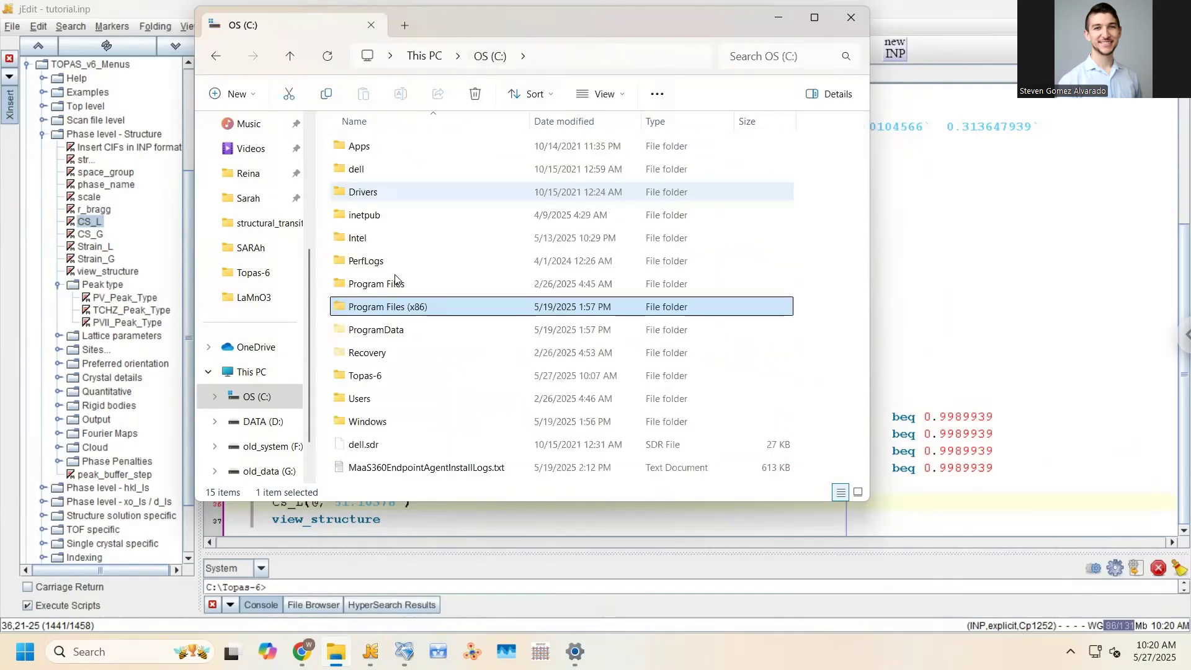
double_click(396, 283)
scroll(414, 308, down, 1)
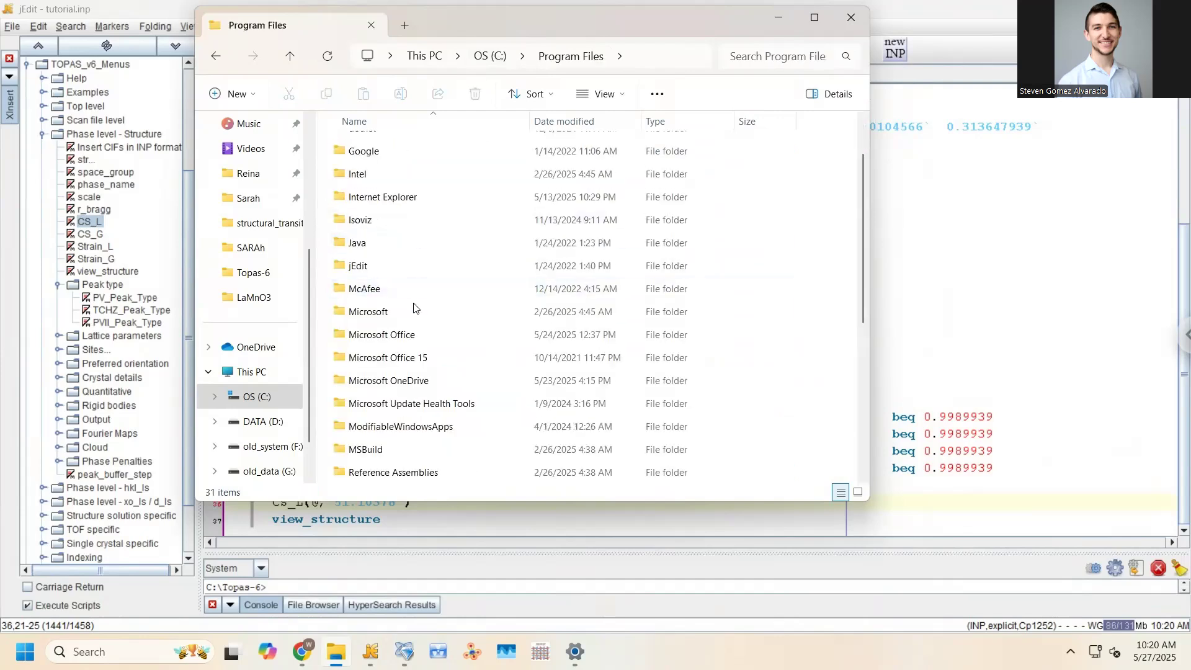
scroll(415, 308, down, 1)
middle_click(415, 307)
scroll(415, 305, down, 2)
scroll(416, 296, down, 1)
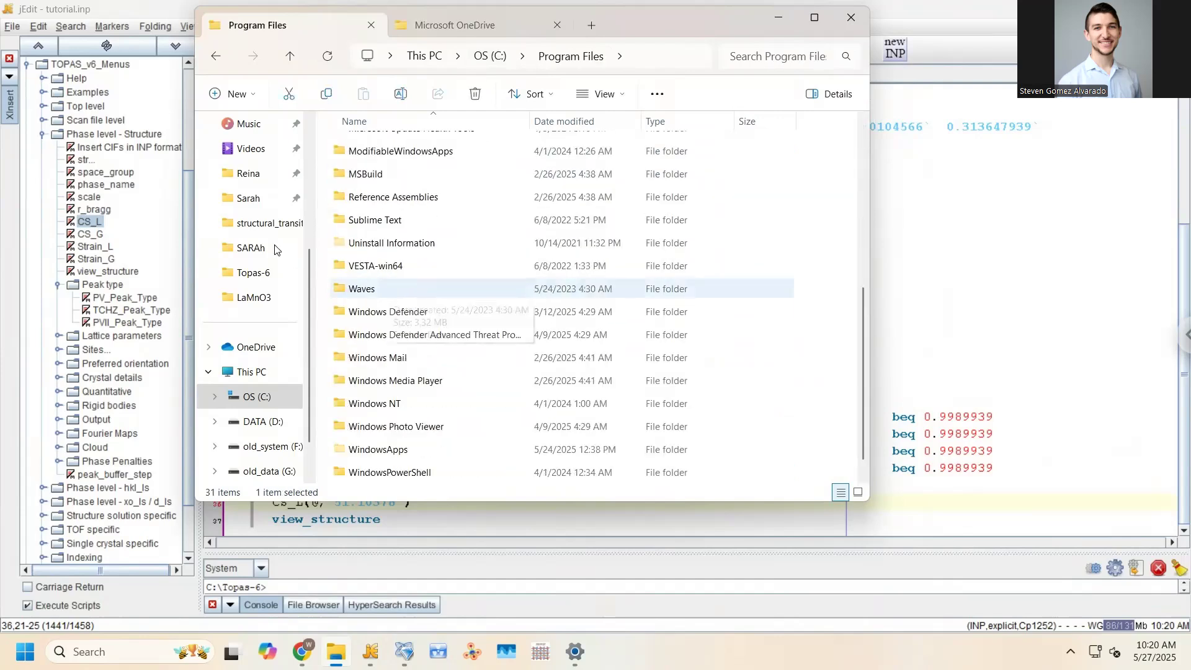
click(276, 248)
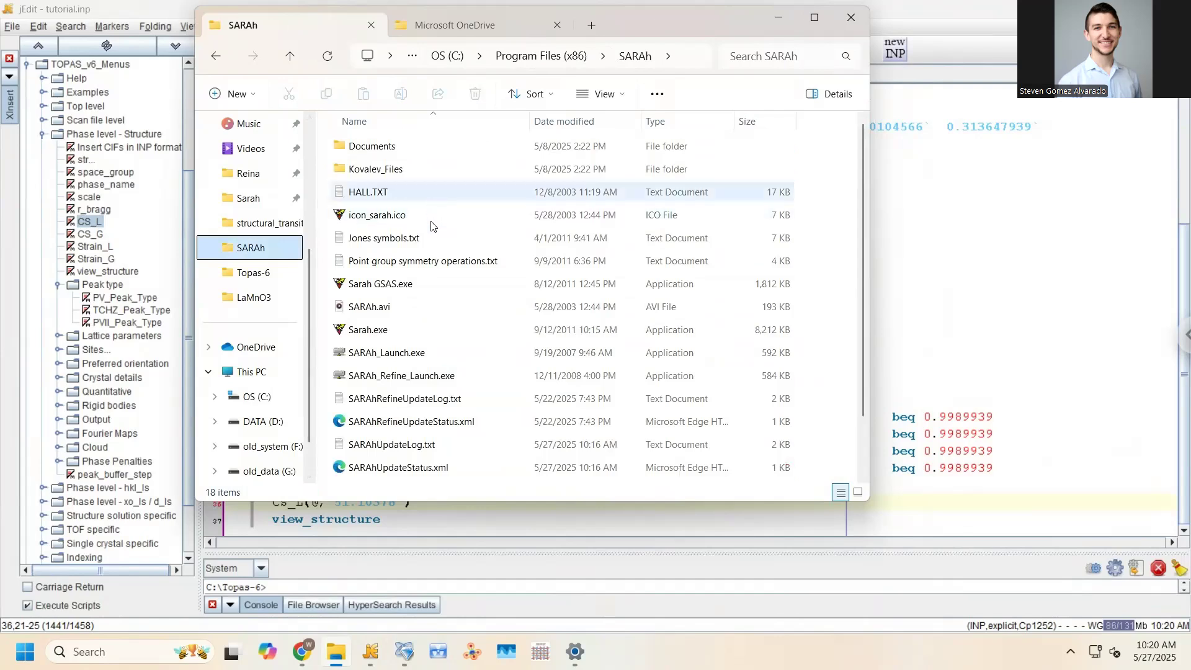
scroll(432, 226, down, 1)
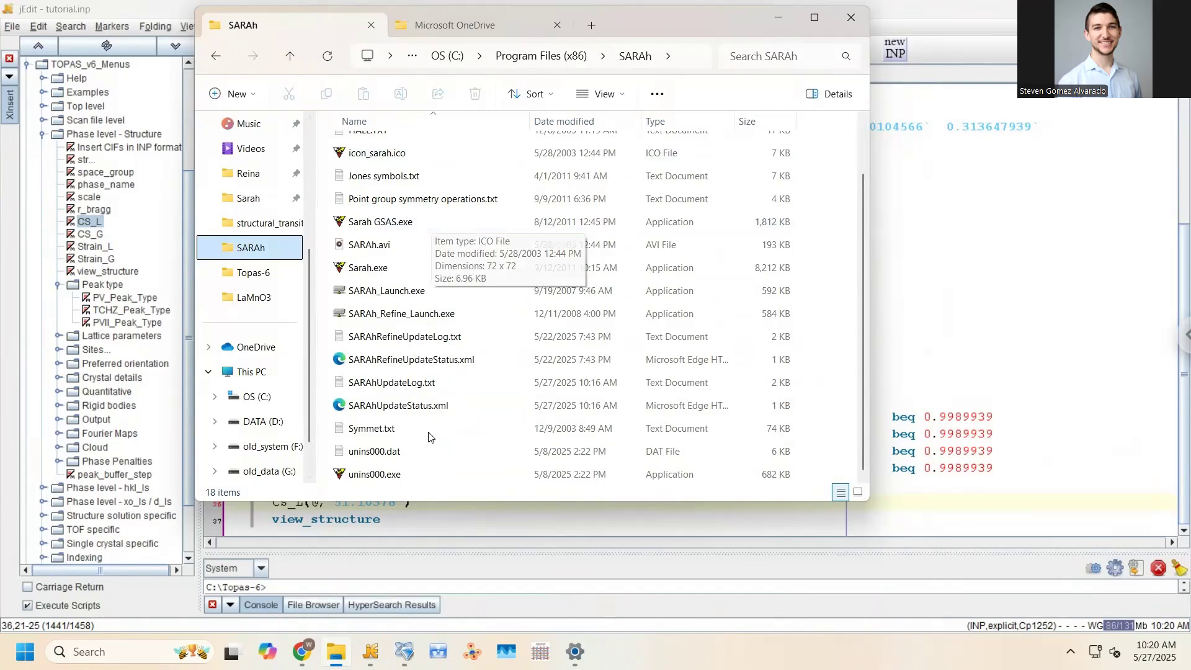
scroll(438, 388, up, 1)
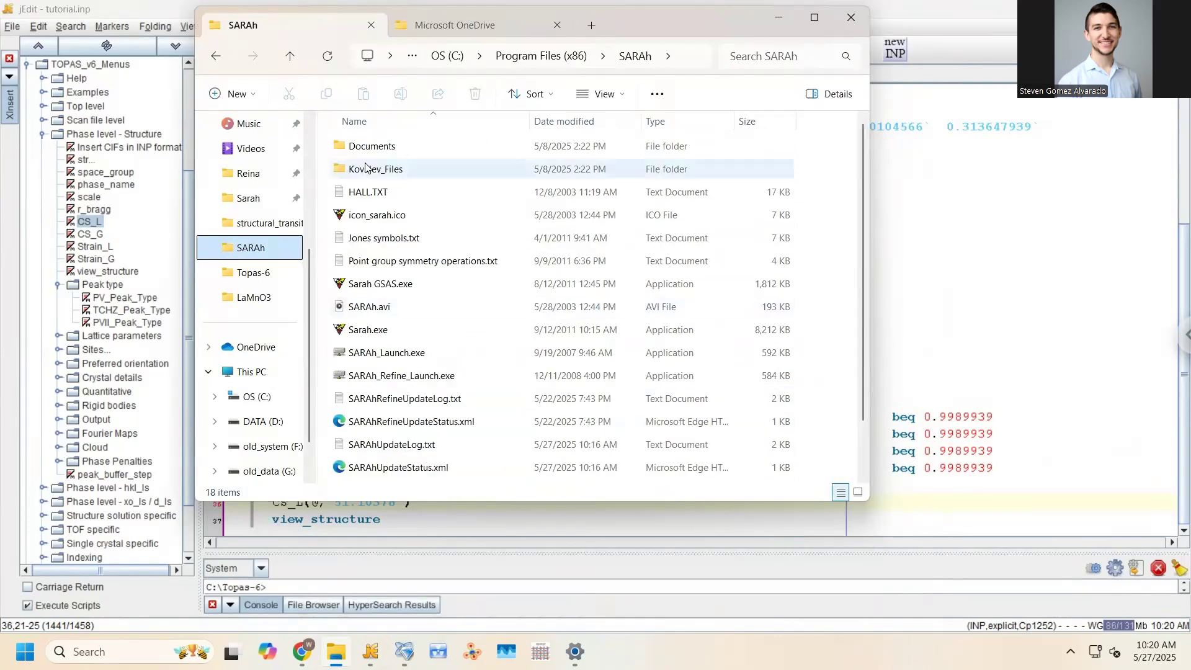
double_click(366, 169)
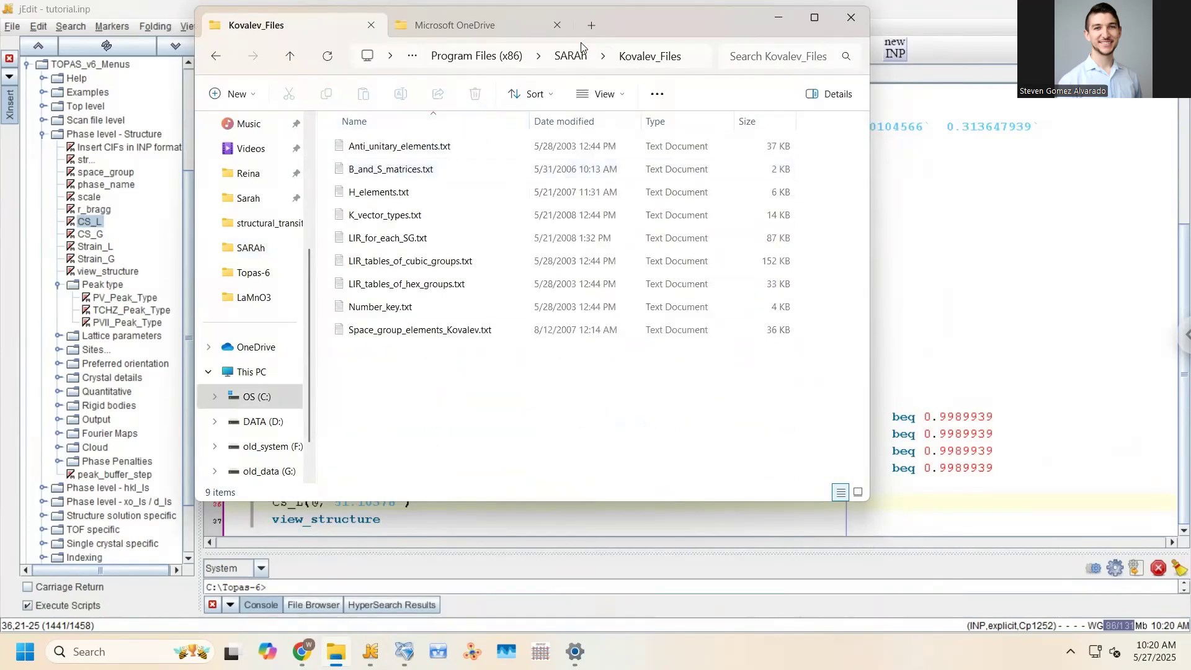
click(570, 58)
double_click(419, 147)
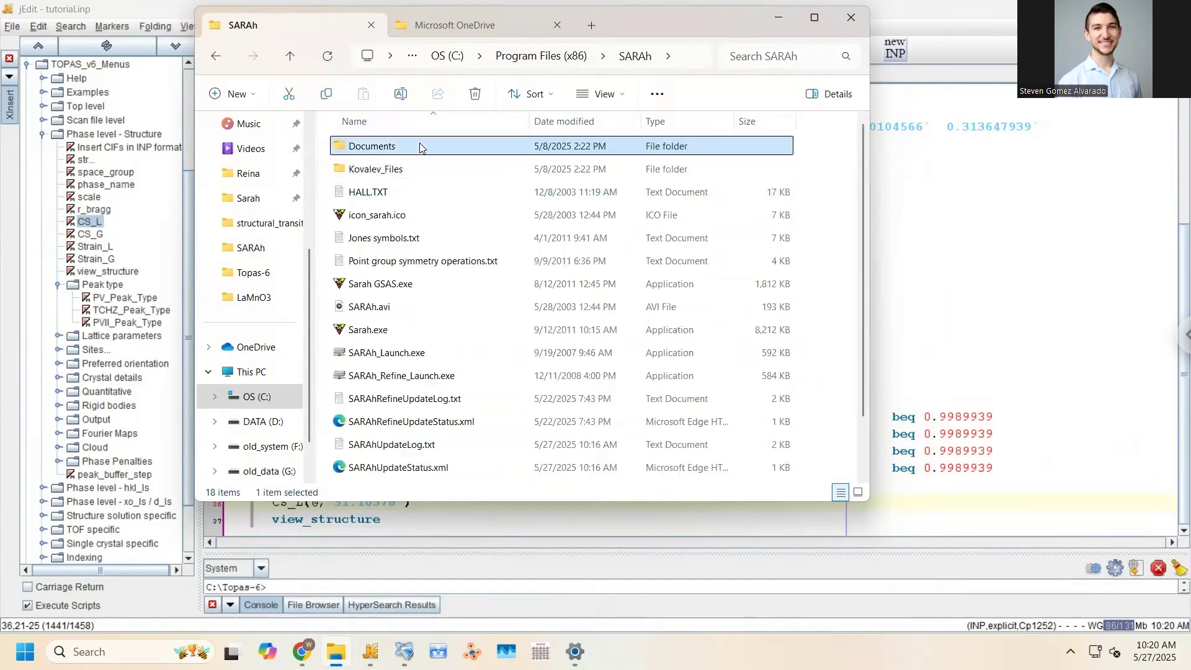
scroll(433, 217, down, 2)
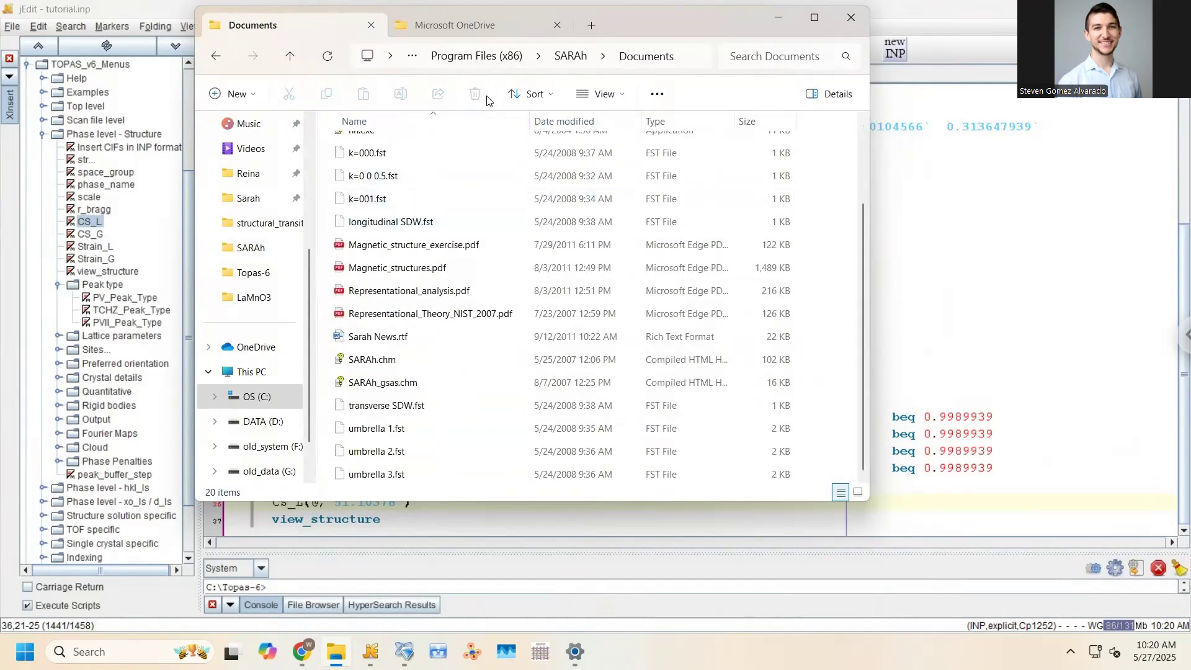
click(568, 56)
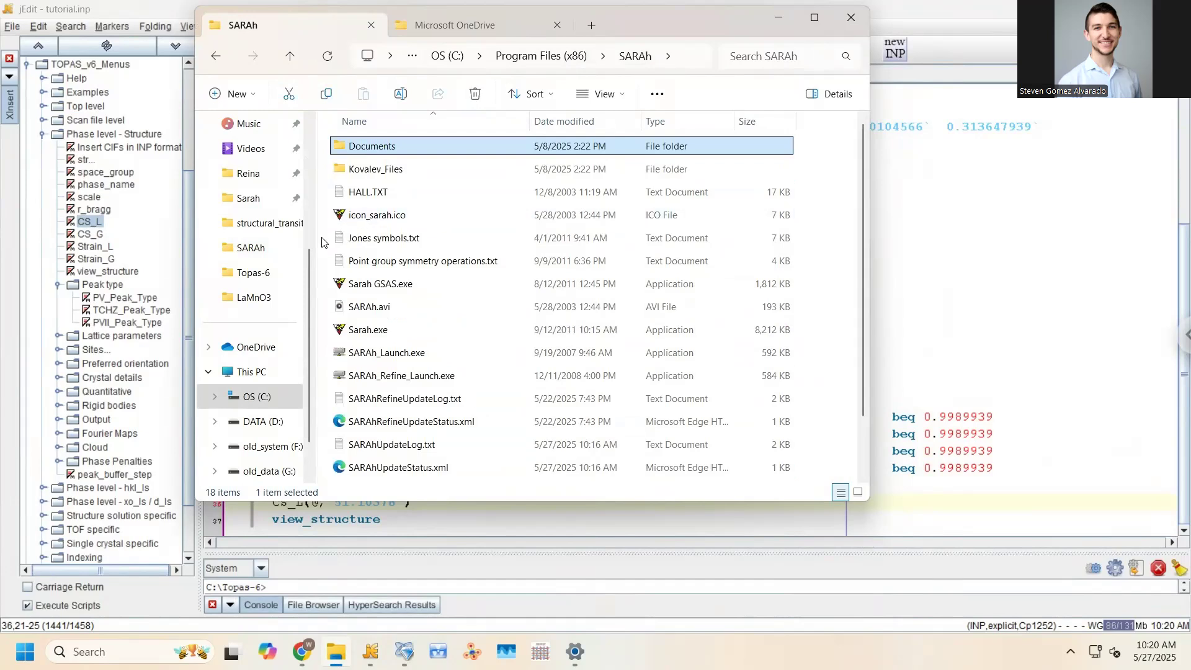
scroll(449, 312, down, 1)
scroll(432, 363, up, 1)
Relaunch SARAh Representational Analysis and dismiss the missing-parameters warning from Calculate
click(124, 651)
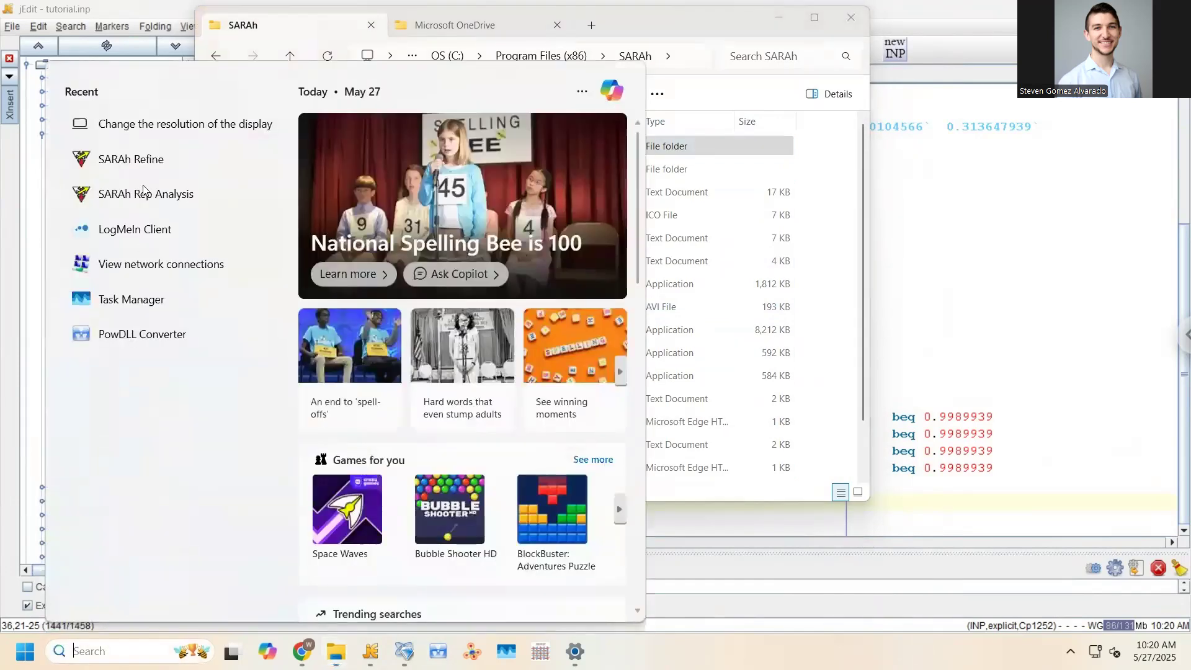
click(173, 196)
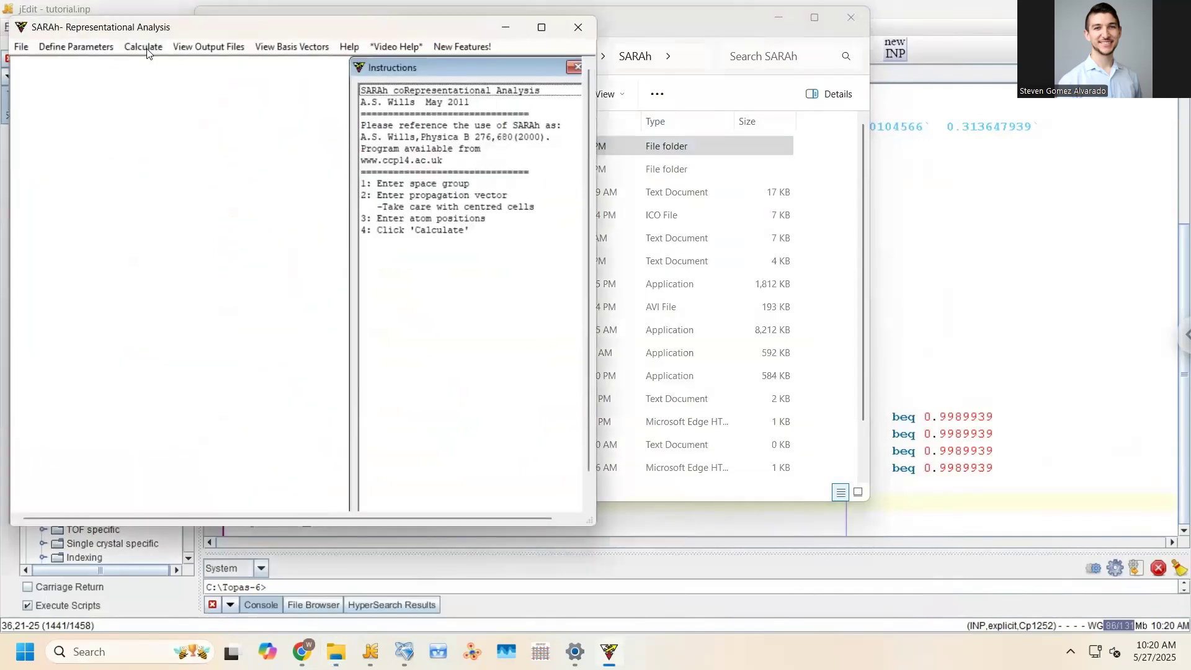
click(144, 48)
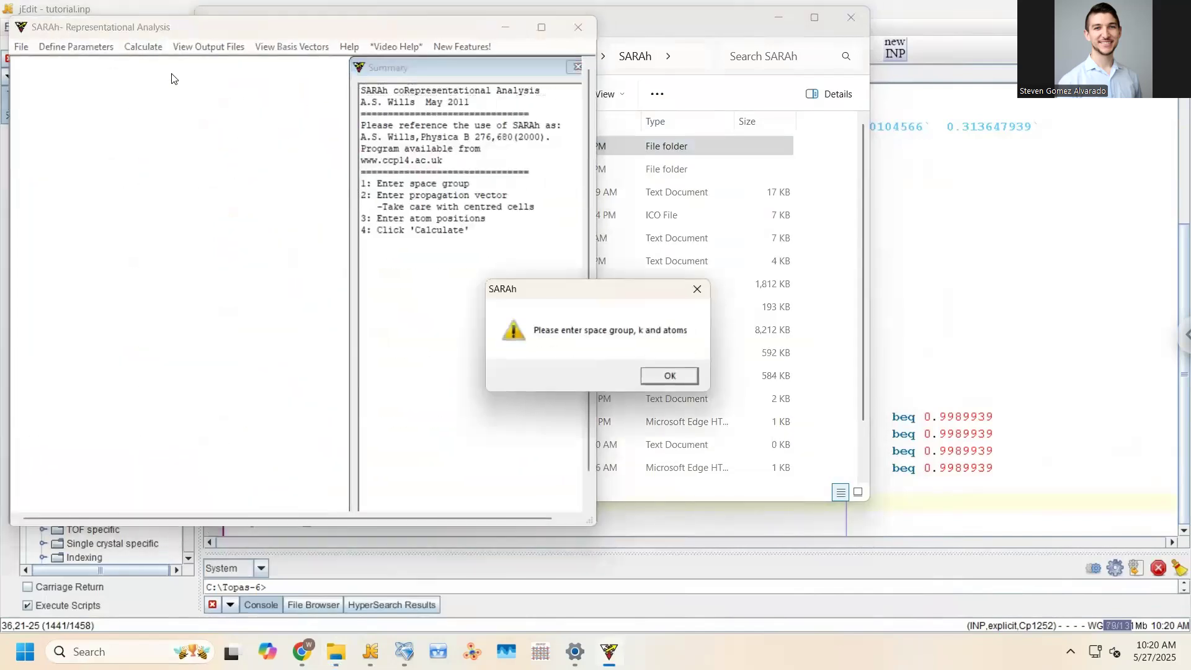
click(670, 376)
Set the space group to 62 Pnma
click(75, 47)
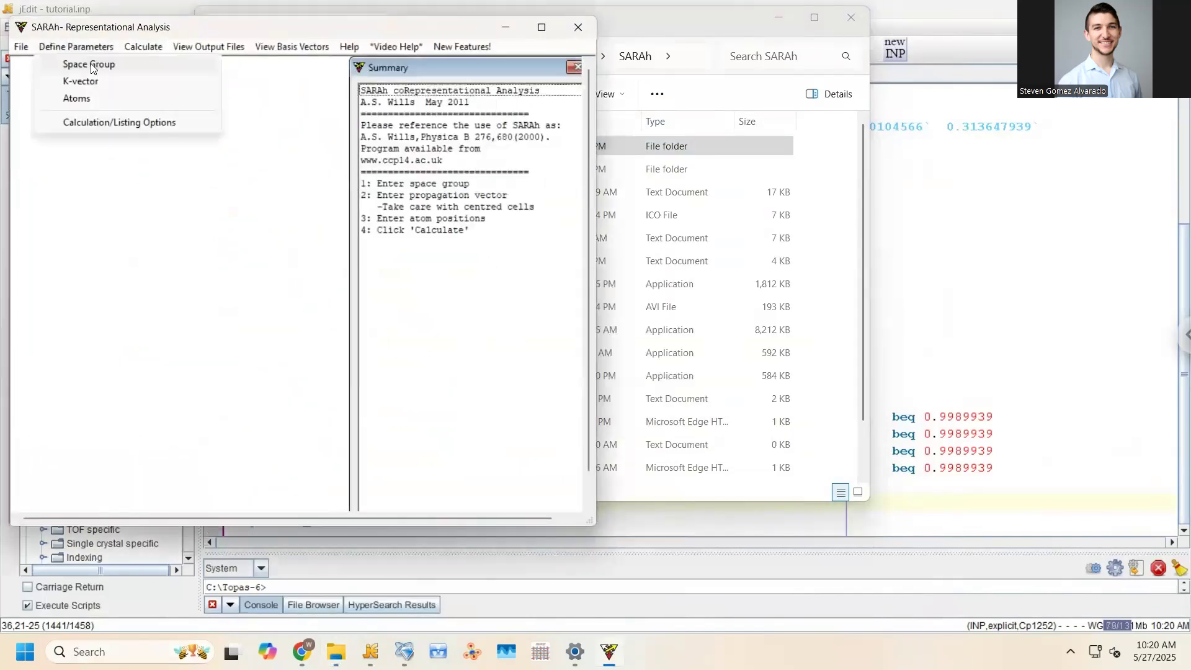
click(83, 64)
text(62)
click(223, 201)
click(298, 298)
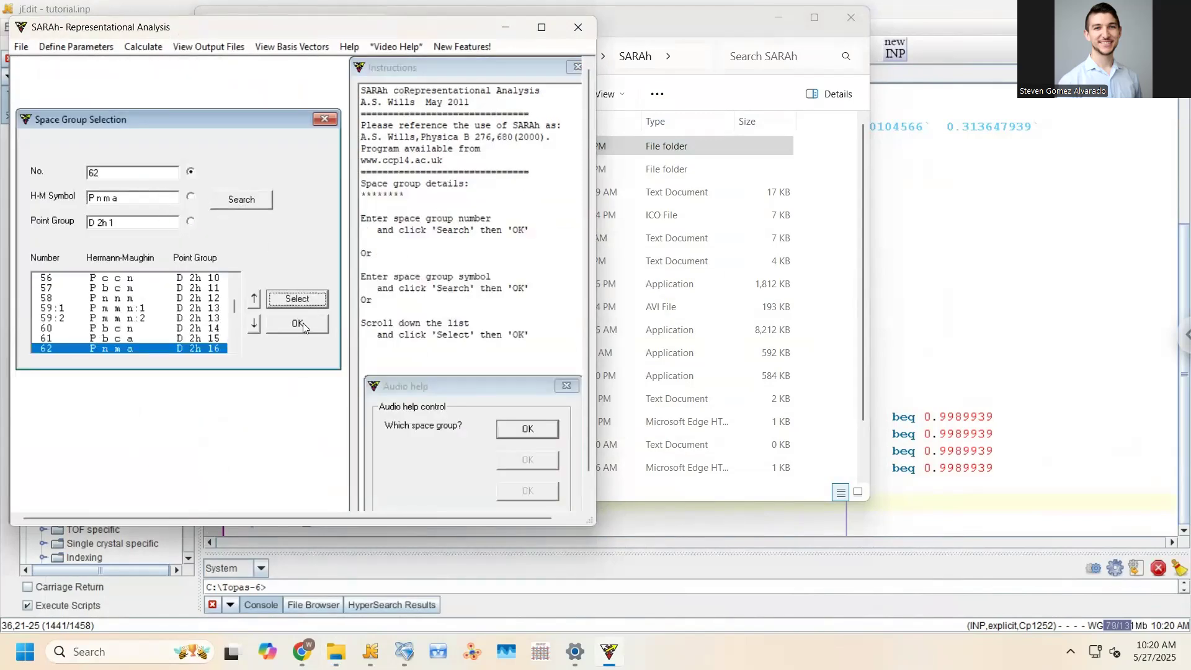
click(303, 322)
Define the propagation vector as k = 0 0 0
click(75, 47)
click(80, 80)
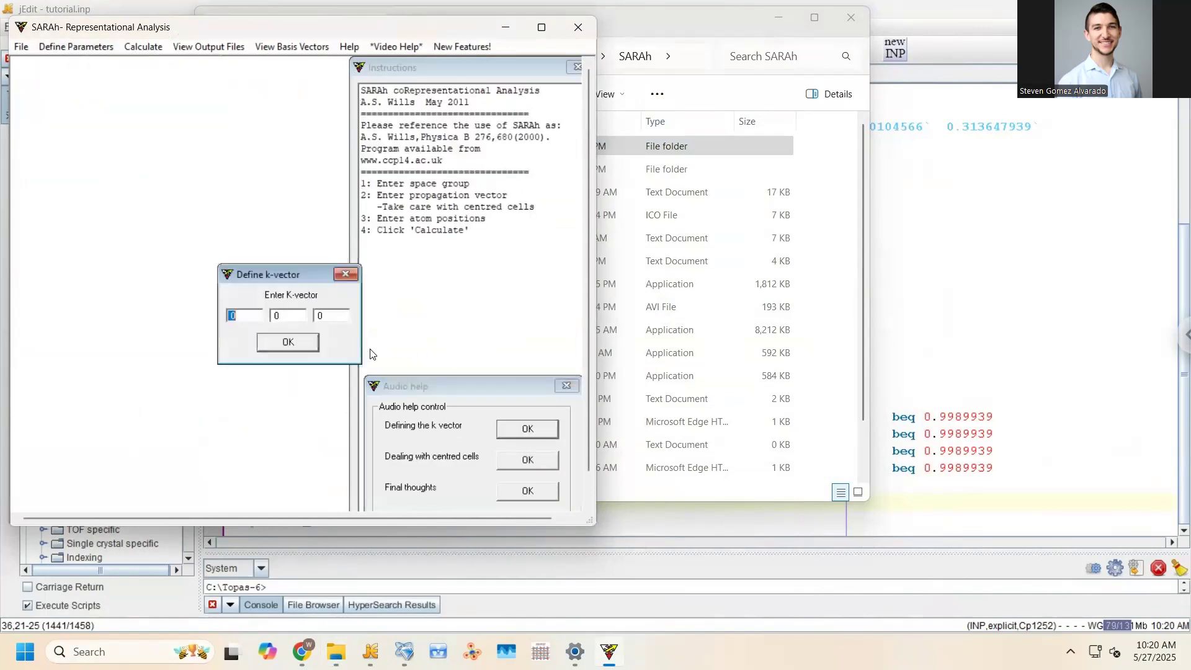
click(291, 343)
Add a Mn atom at 0 0 0 to the atom list and start the calculation
click(74, 48)
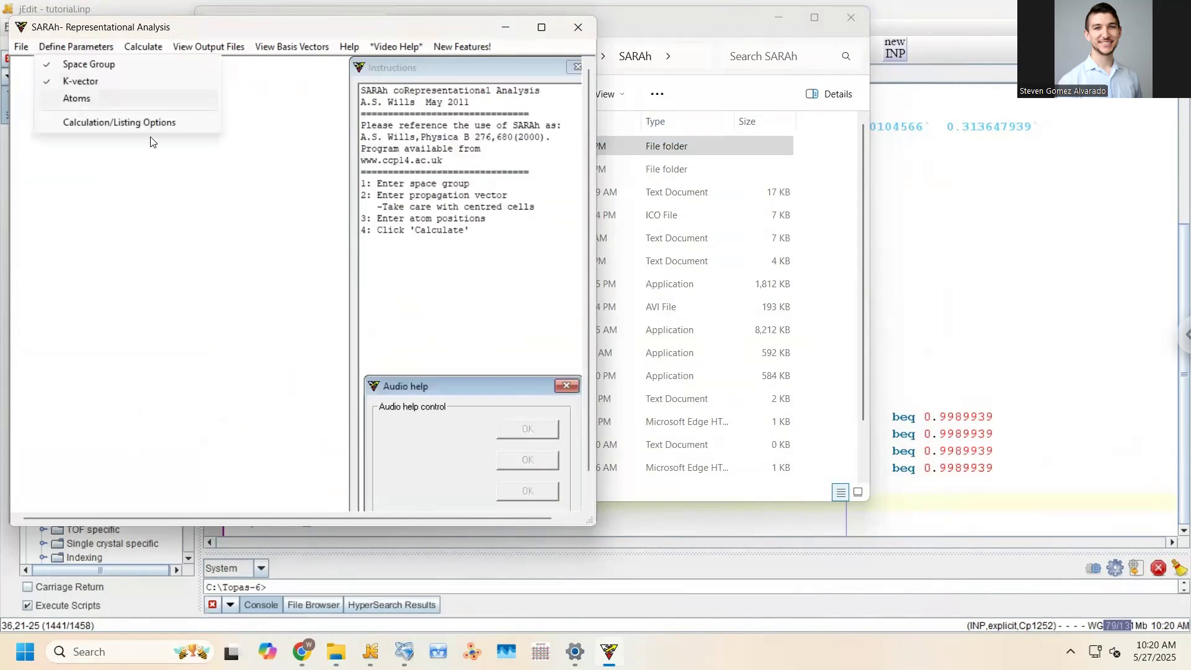
click(86, 99)
text(Mn)
key(Tab)
text(0 0 0)
click(292, 279)
click(308, 315)
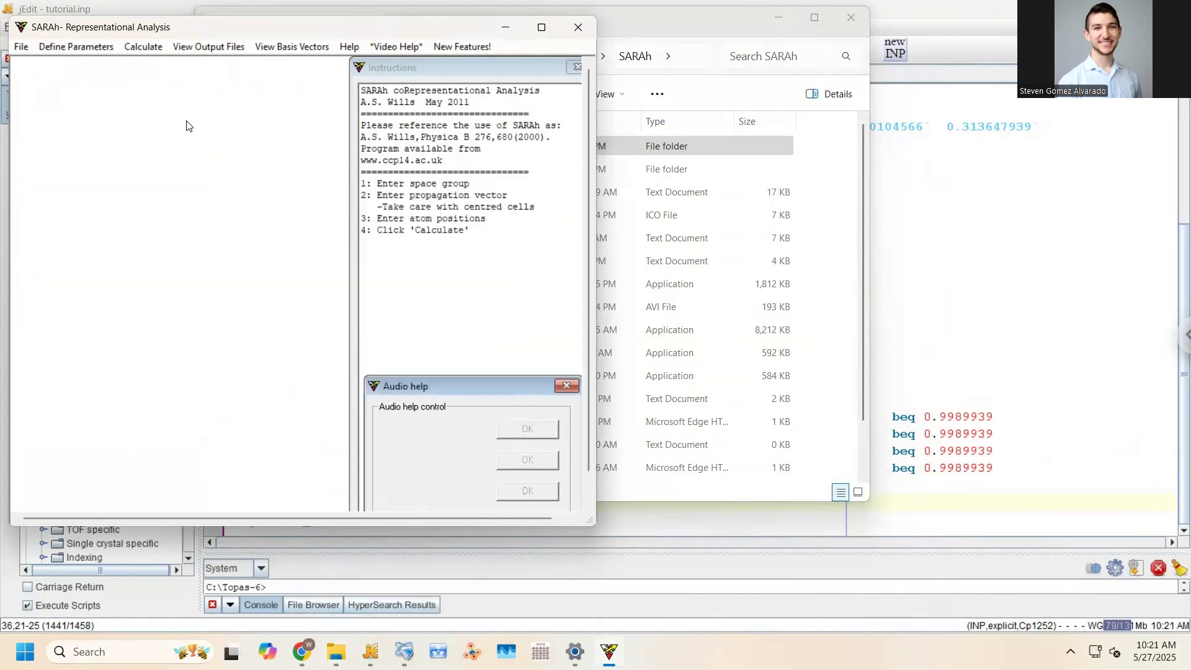
click(144, 47)
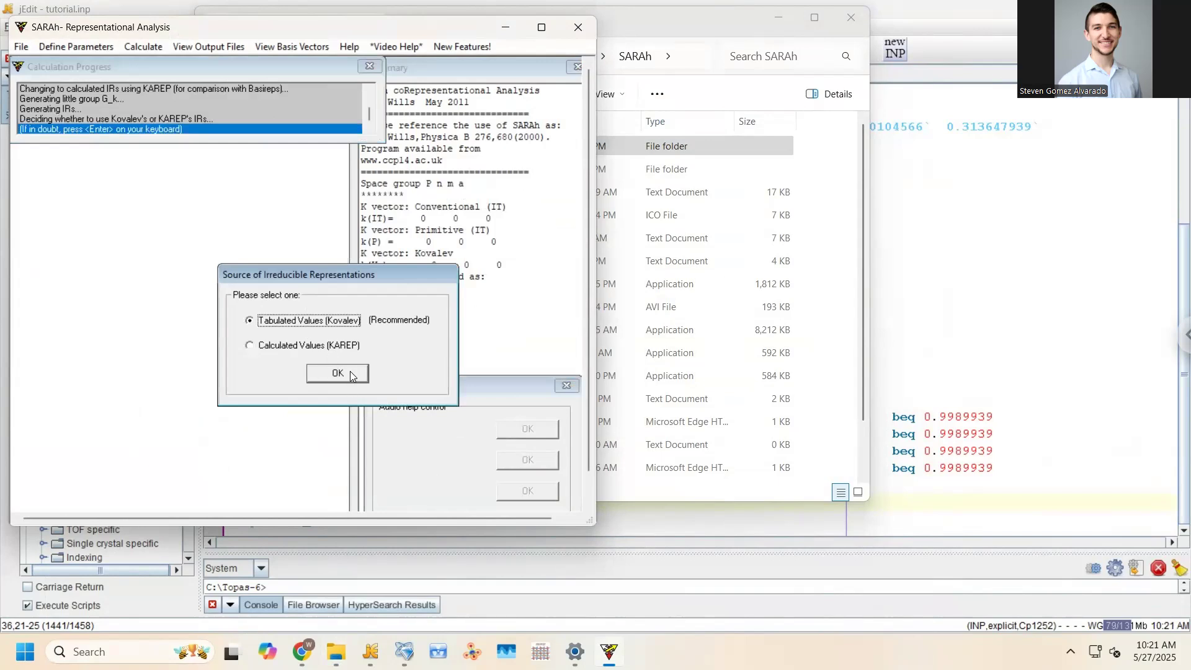
Use Kovalev's tabulated irreducible representations for the calculation, then return to tutorial.inp in jEdit
click(349, 371)
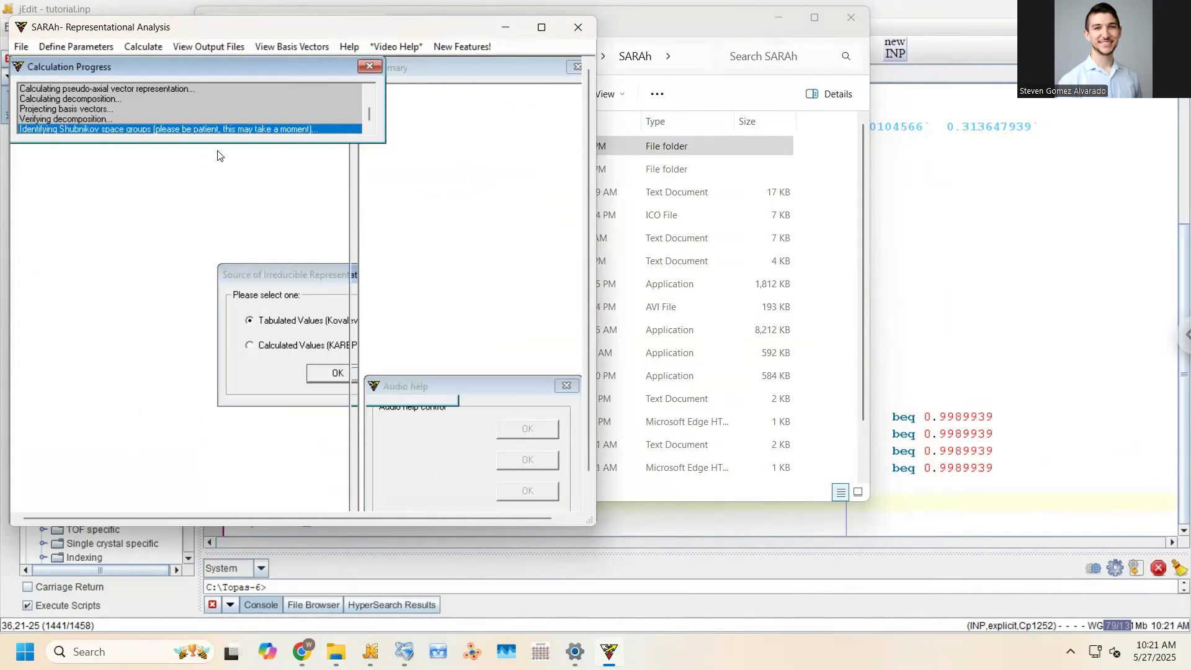
click(646, 15)
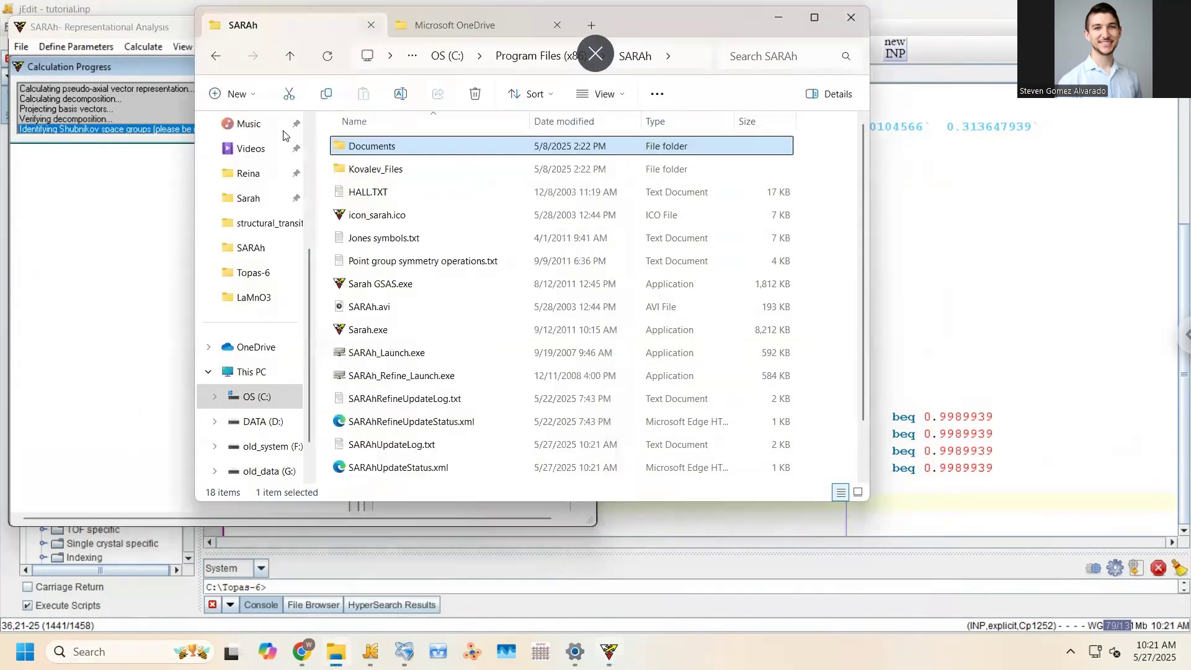
click(871, 5)
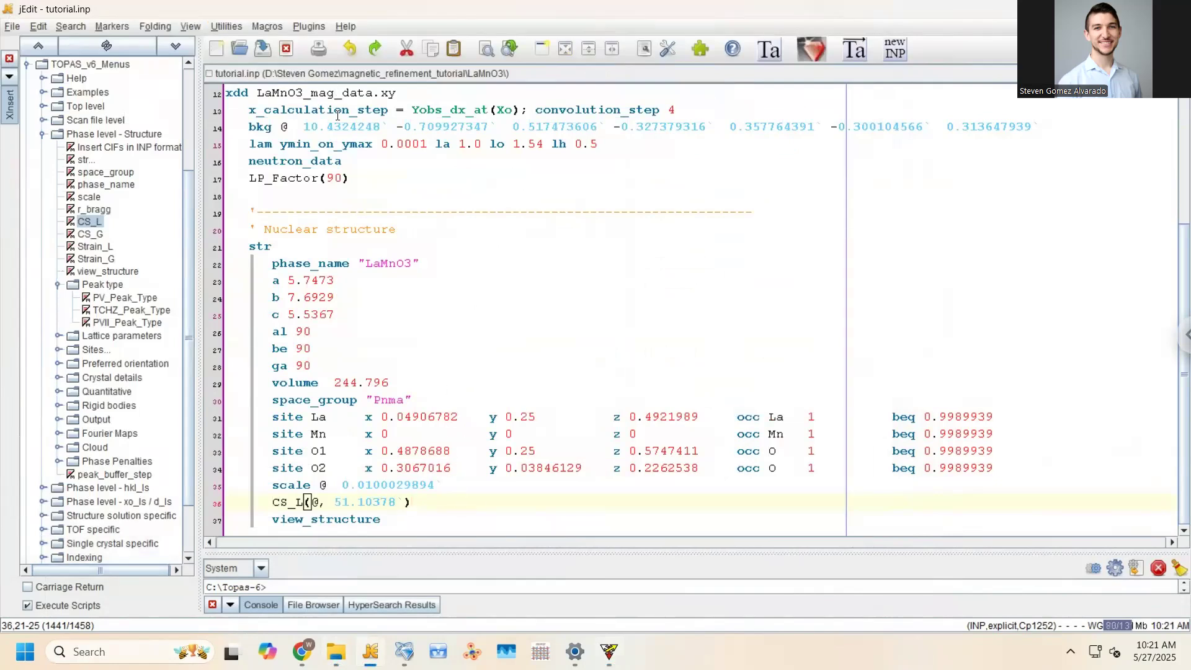
click(282, 75)
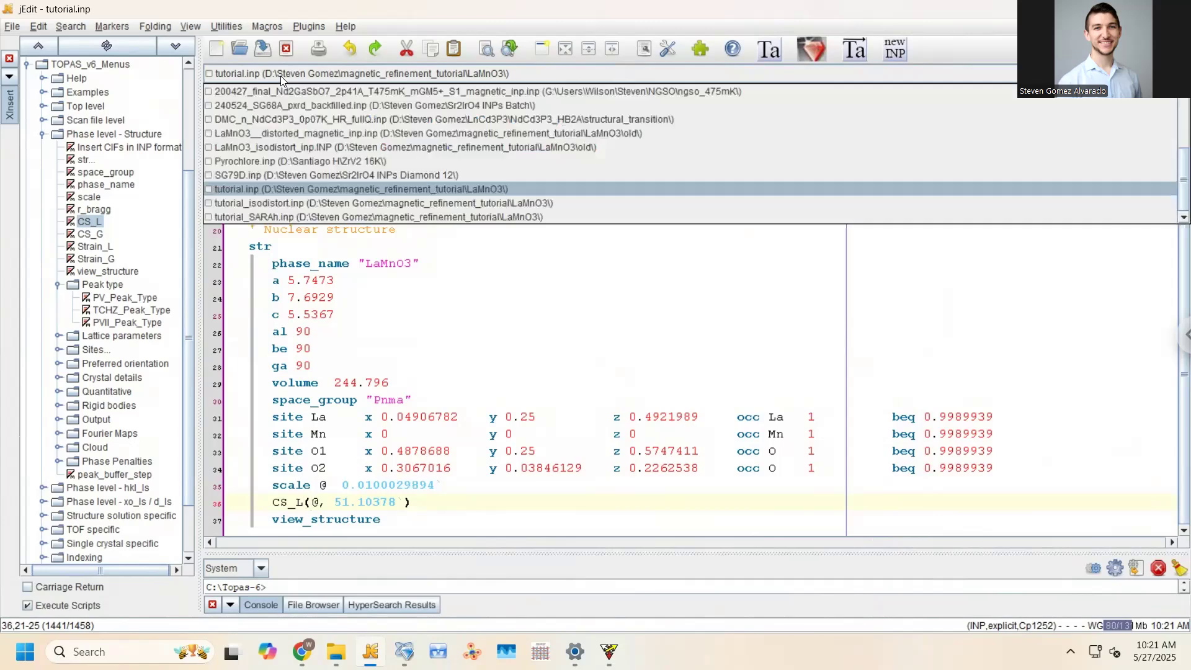
click(282, 77)
click(436, 519)
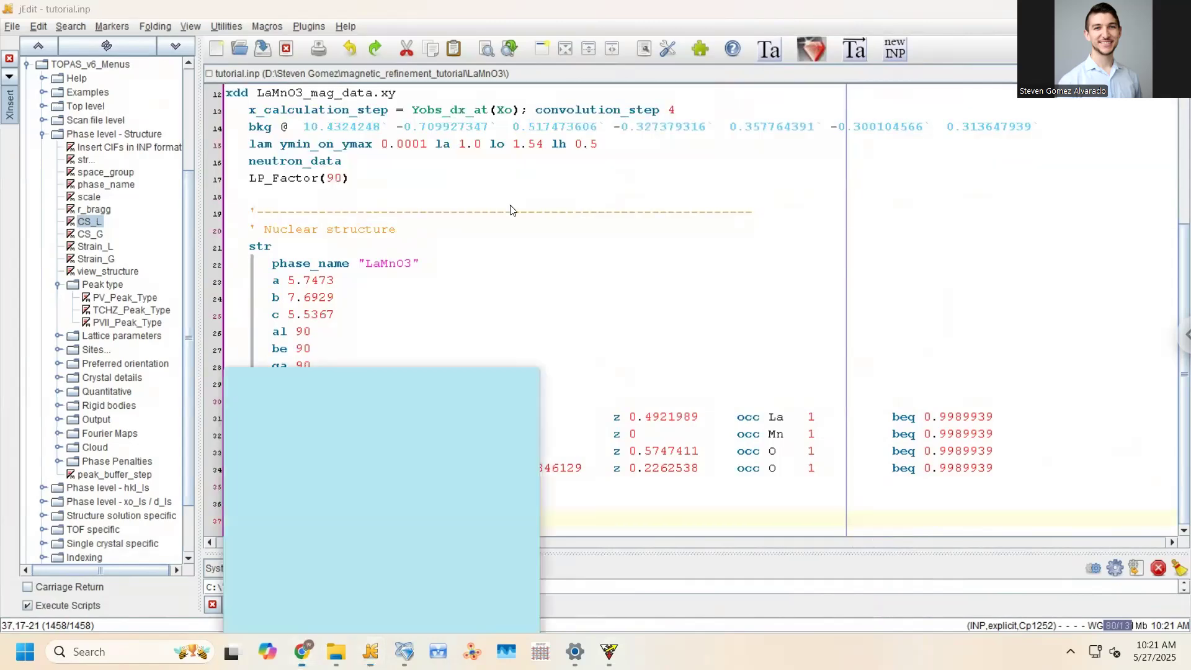
In a new maximized Chrome tab, search Google for isodistort and open the ISODISTORT page
click(302, 651)
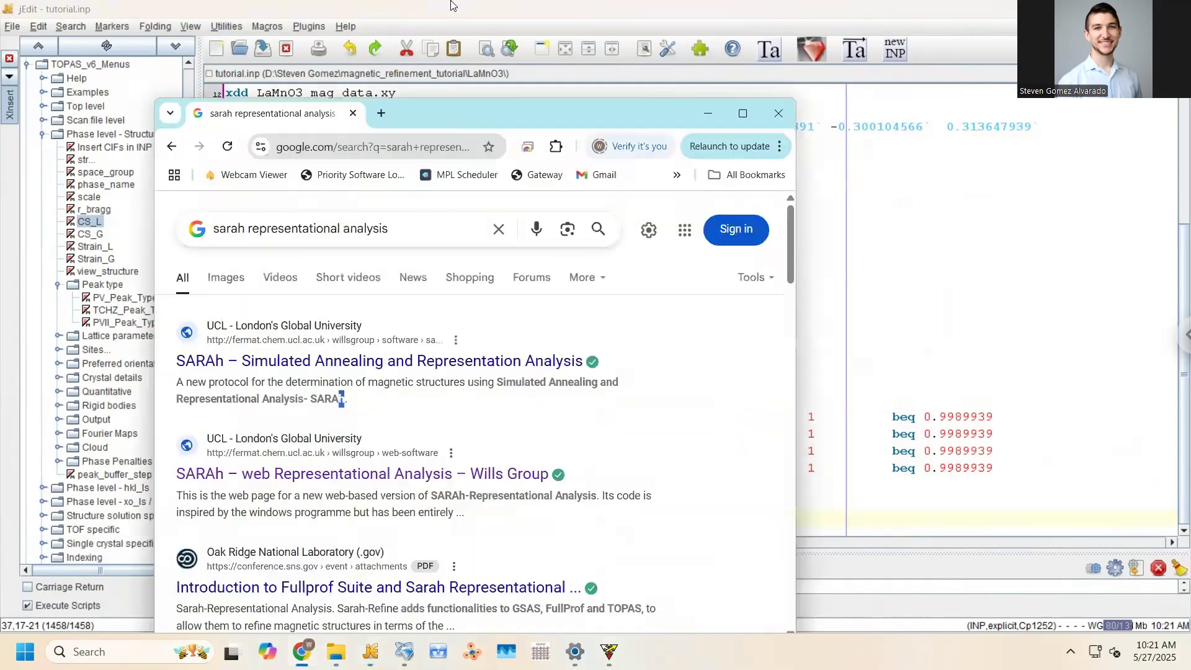
drag(315, 111, 315, 20)
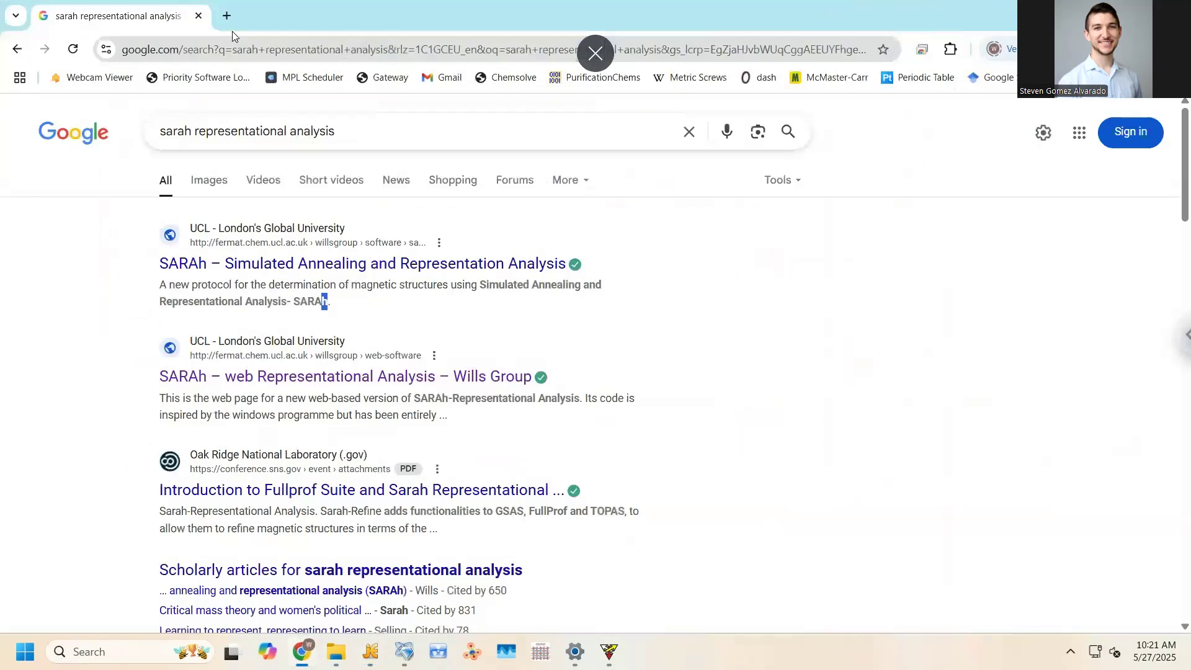
key(ctrl+t)
text(isodistro)
key(BackSpace)
key(BackSpace)
text(ort)
key(Return)
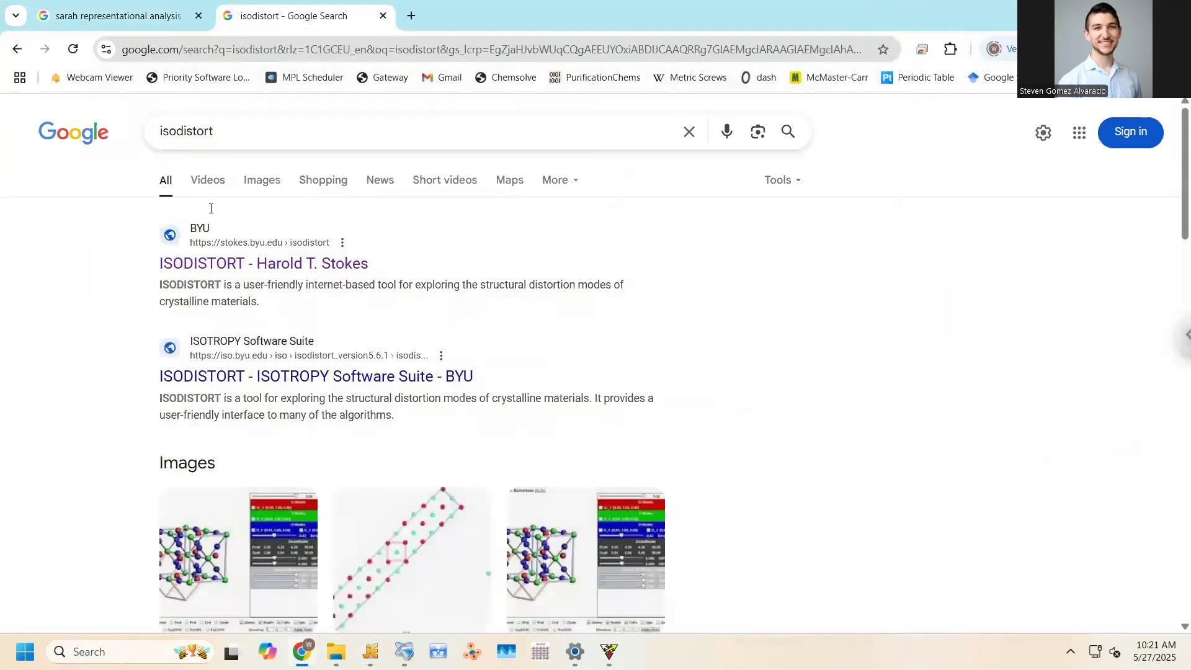
click(210, 265)
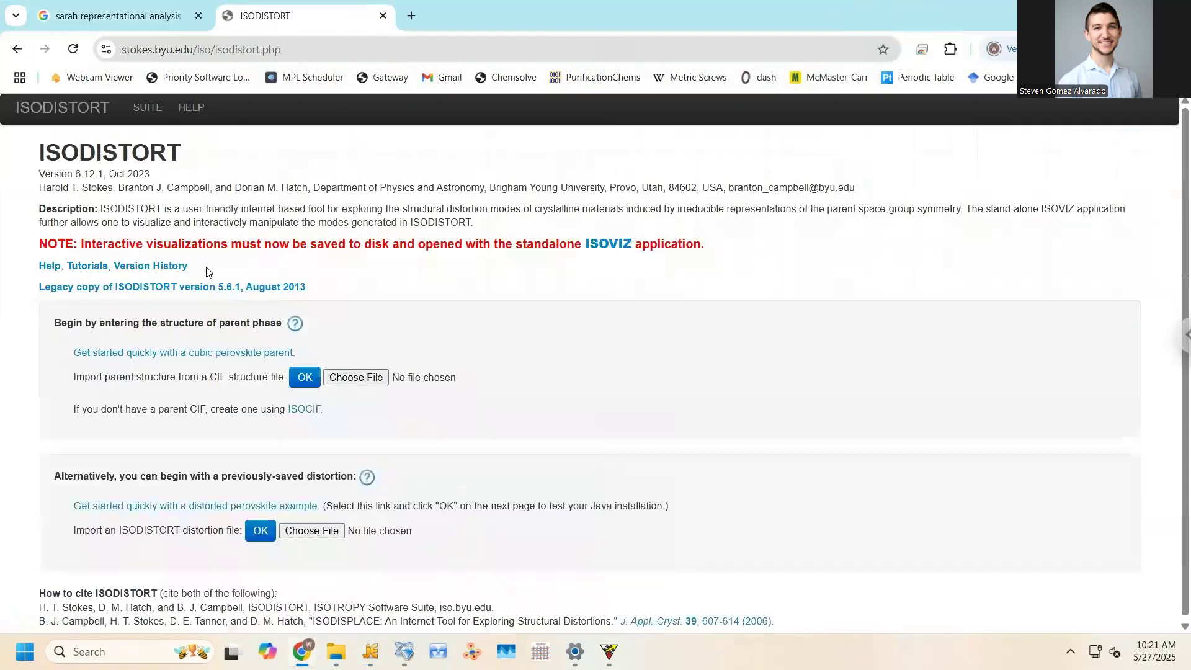
Upload lamno3_pnma.cif as the ISODISTORT parent structure (Pnma, a=5.74730, b=7.69290, c=5.53670)
click(364, 385)
click(220, 192)
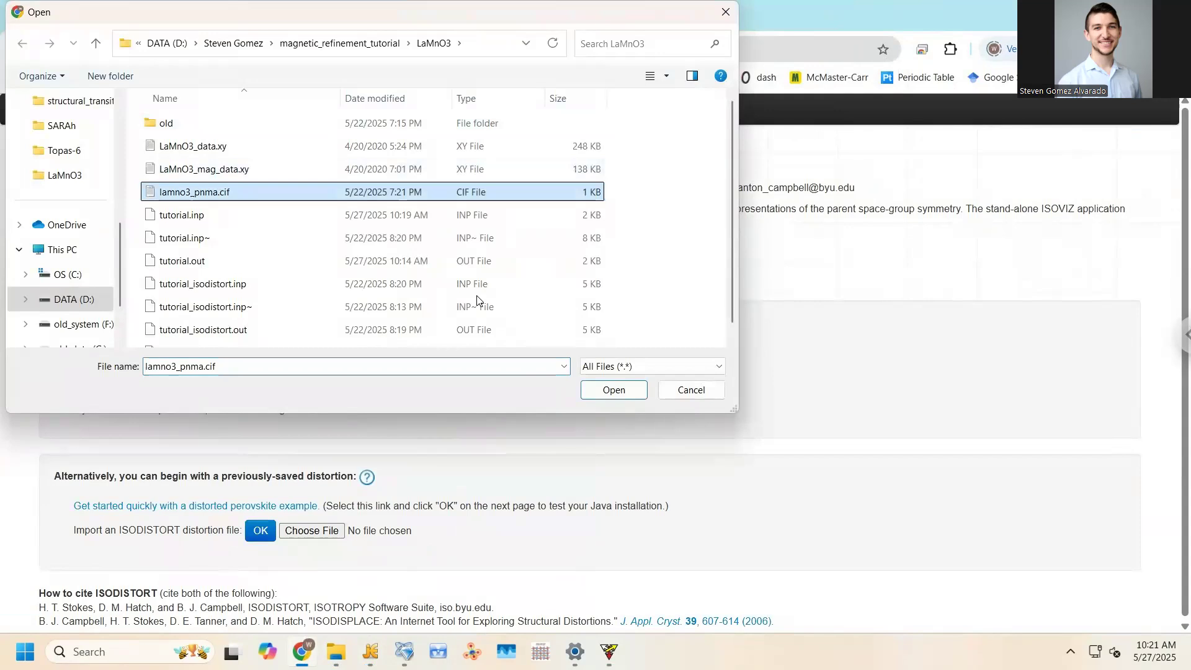
click(611, 391)
click(304, 388)
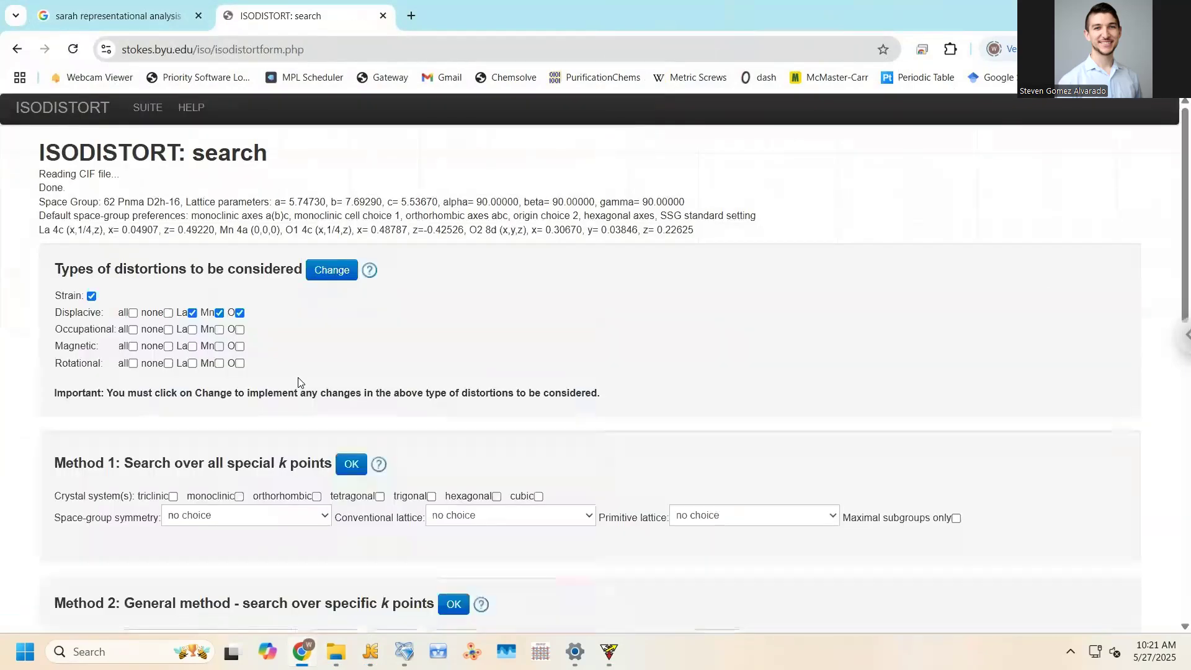
Exclude the displacive La, Mn and O distortions
scroll(301, 382, down, 1)
scroll(302, 382, down, 3)
scroll(300, 380, up, 3)
scroll(130, 294, down, 2)
scroll(169, 301, up, 2)
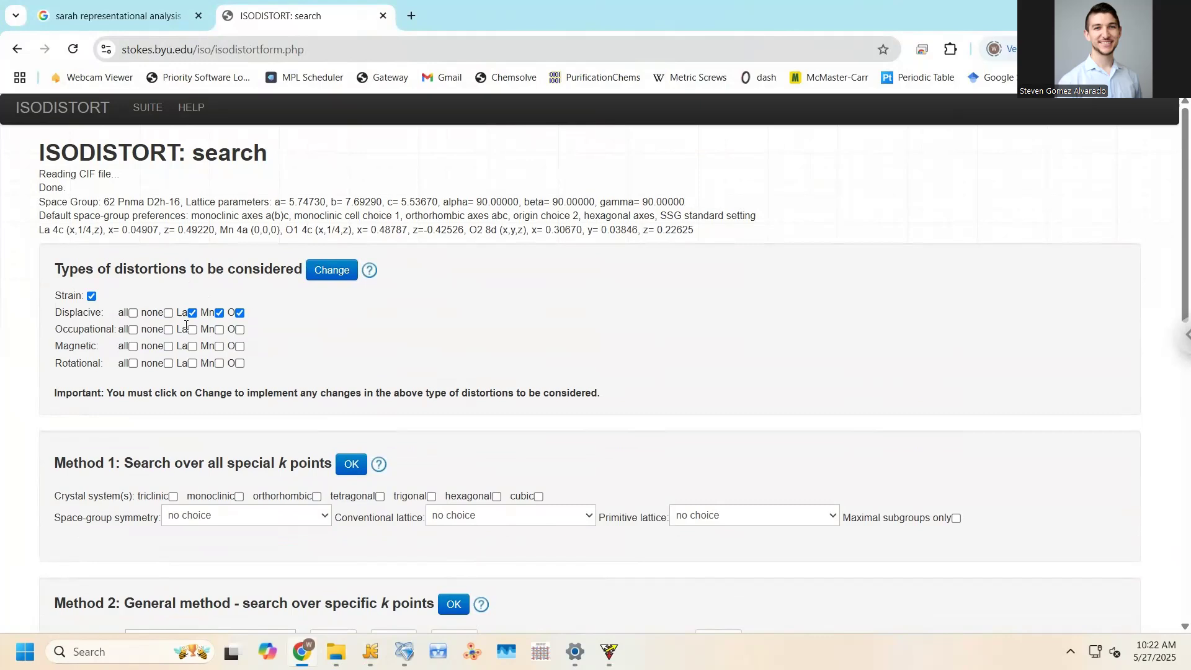
click(191, 313)
click(219, 314)
click(239, 314)
Exclude strain, include magnetic Mn distortions, and apply the change
click(92, 296)
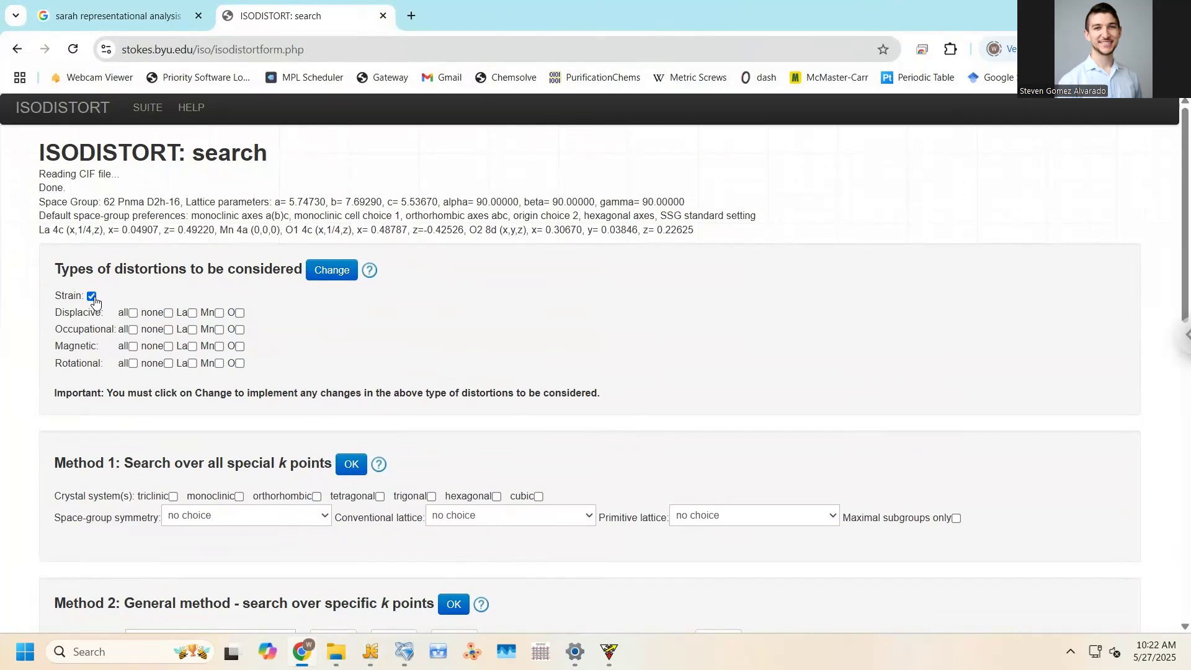
click(219, 347)
double_click(178, 271)
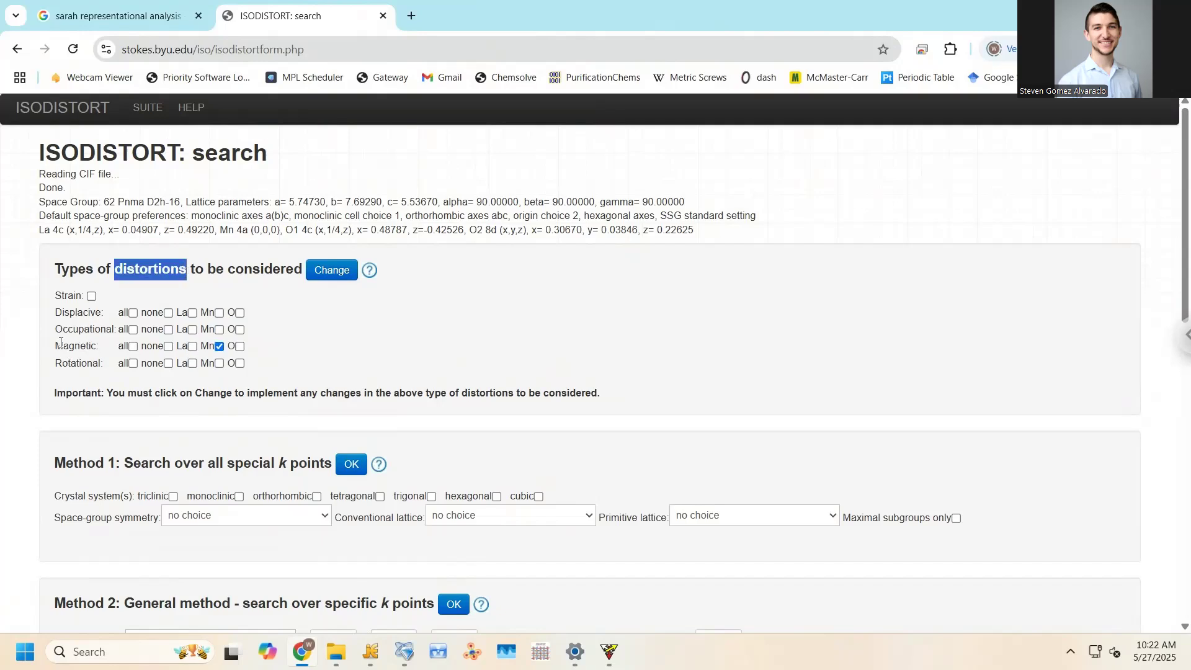
click(200, 279)
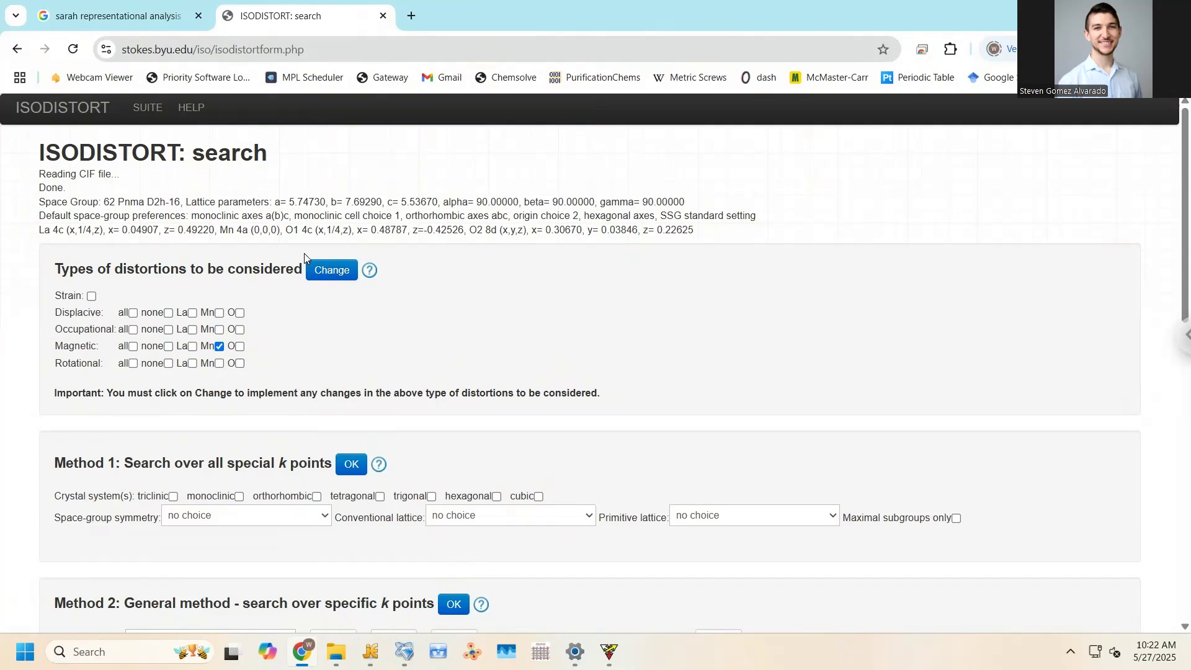
click(316, 271)
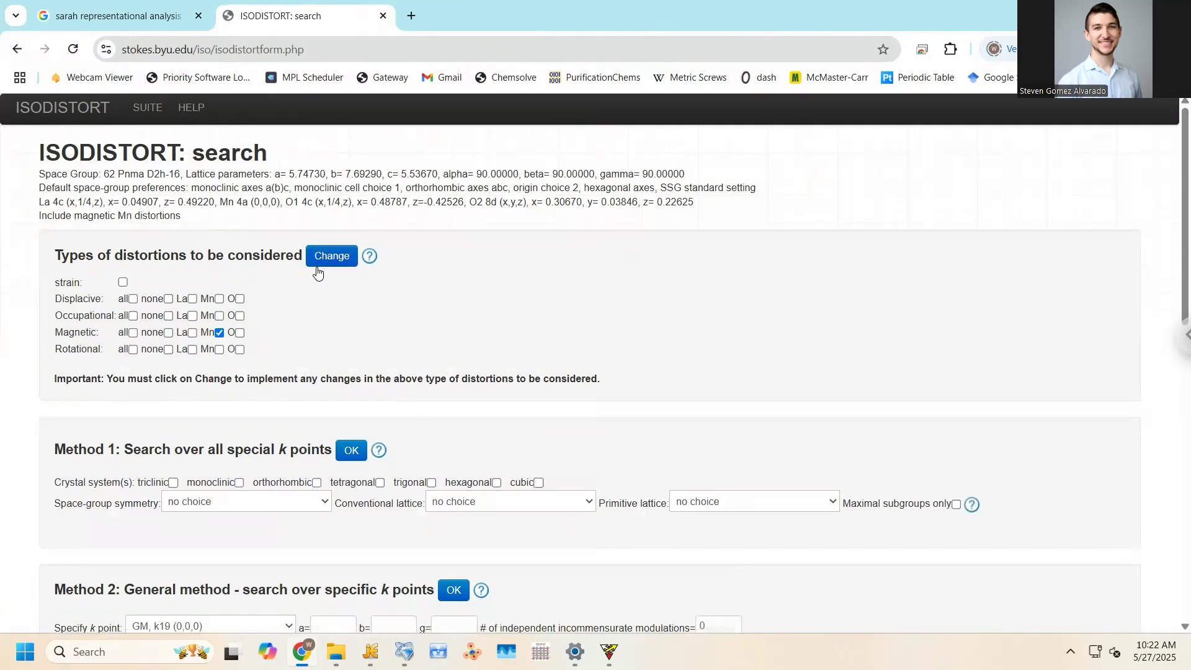
scroll(277, 321, down, 3)
scroll(277, 321, down, 3)
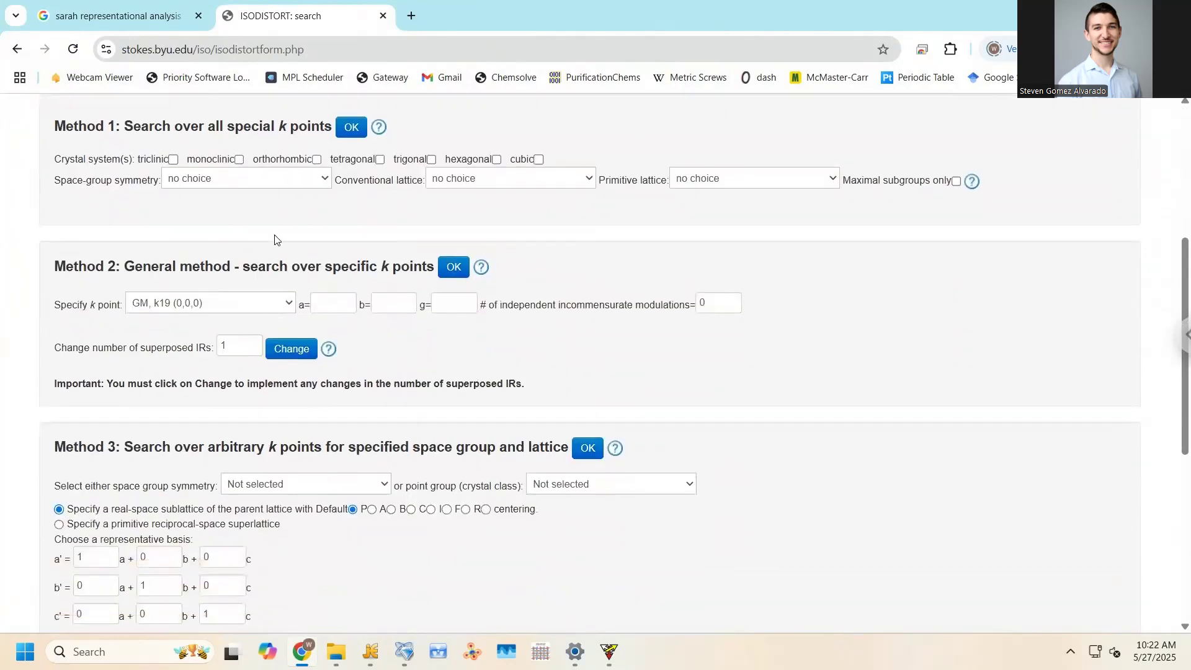
click(240, 180)
click(240, 180)
scroll(192, 252, down, 1)
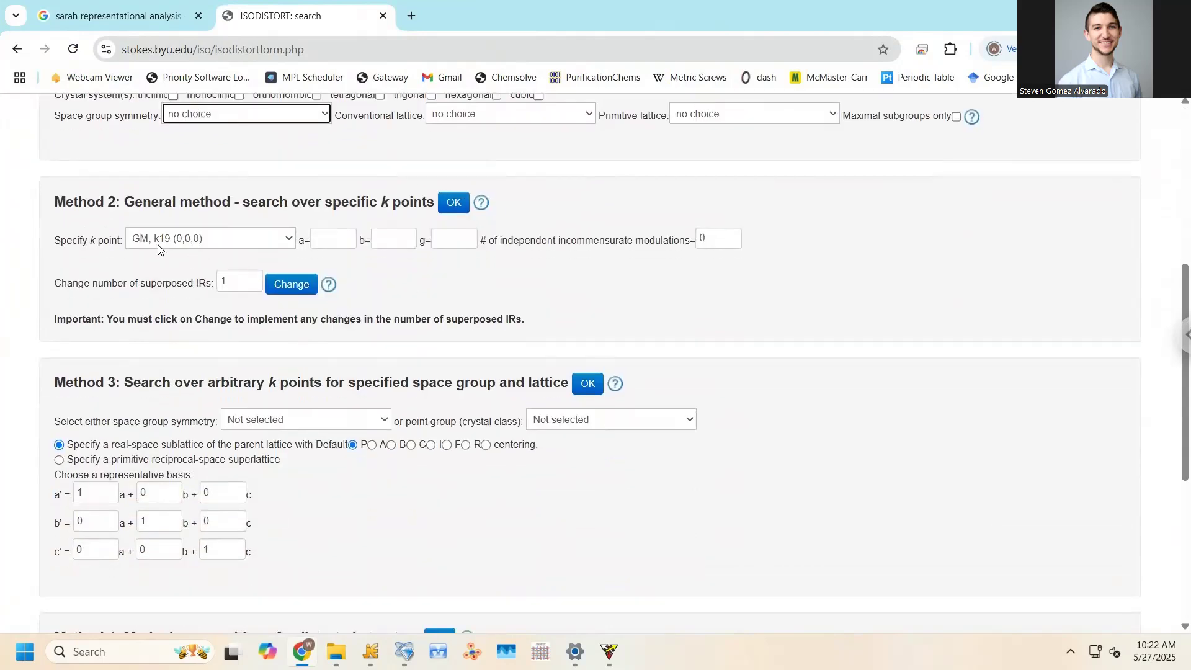
scroll(146, 250, up, 1)
scroll(167, 242, down, 1)
drag(394, 212, 433, 205)
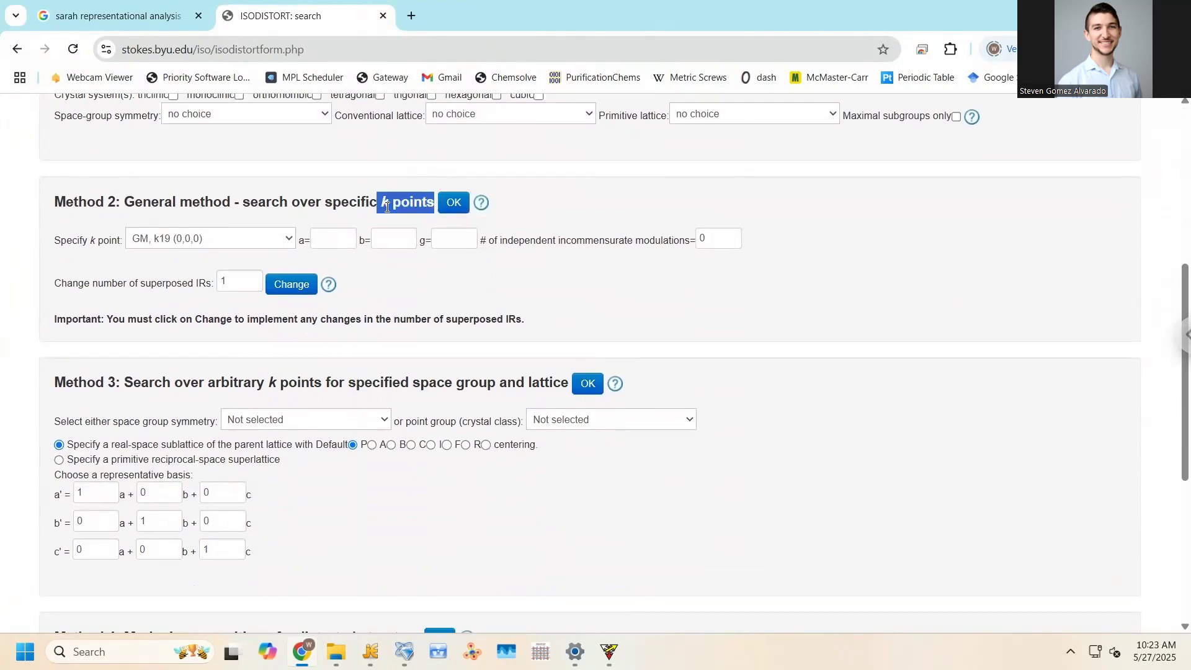
click(345, 203)
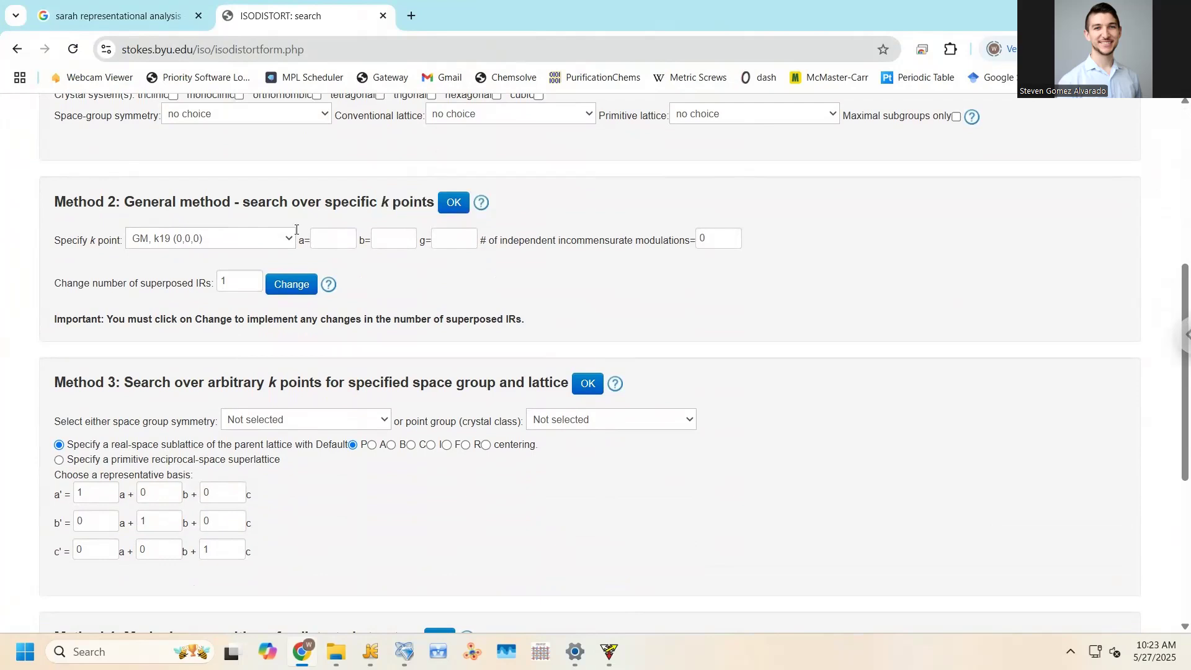
click(249, 242)
scroll(242, 316, down, 3)
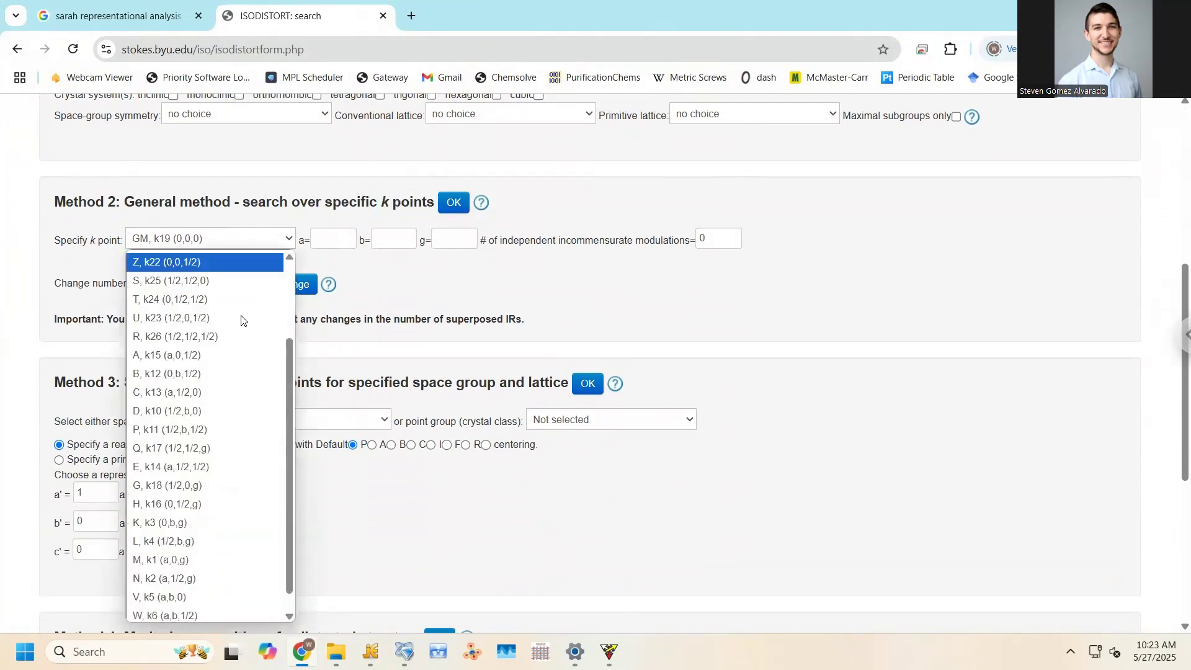
scroll(226, 558, up, 3)
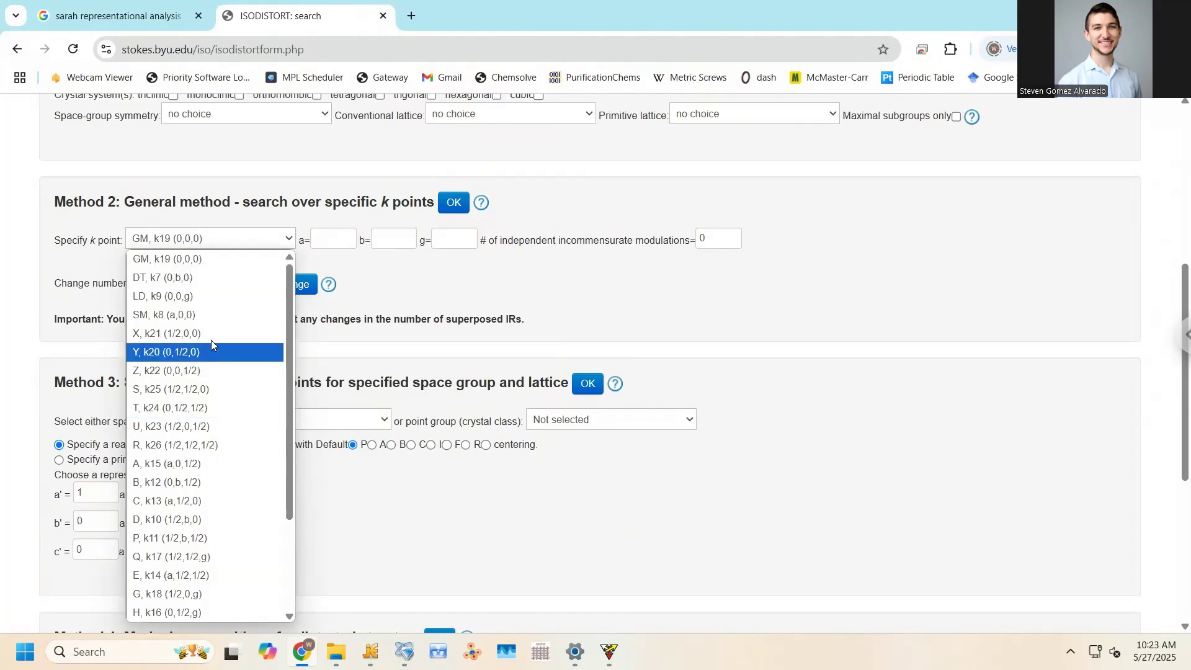
scroll(213, 343, down, 3)
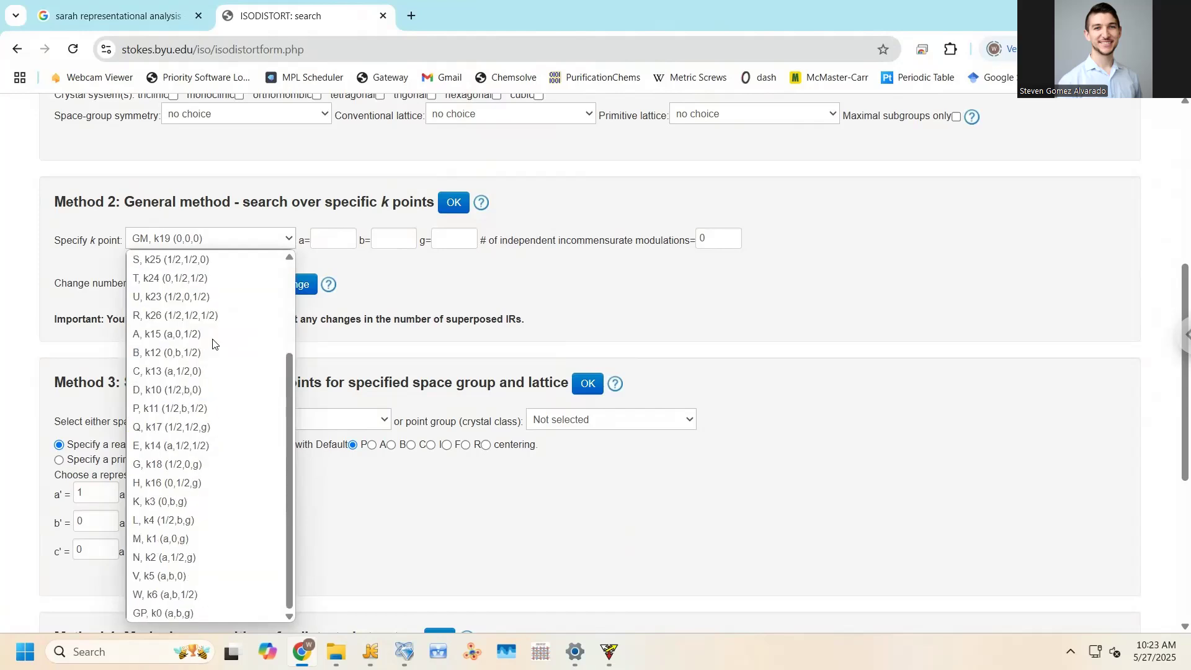
scroll(207, 496, up, 3)
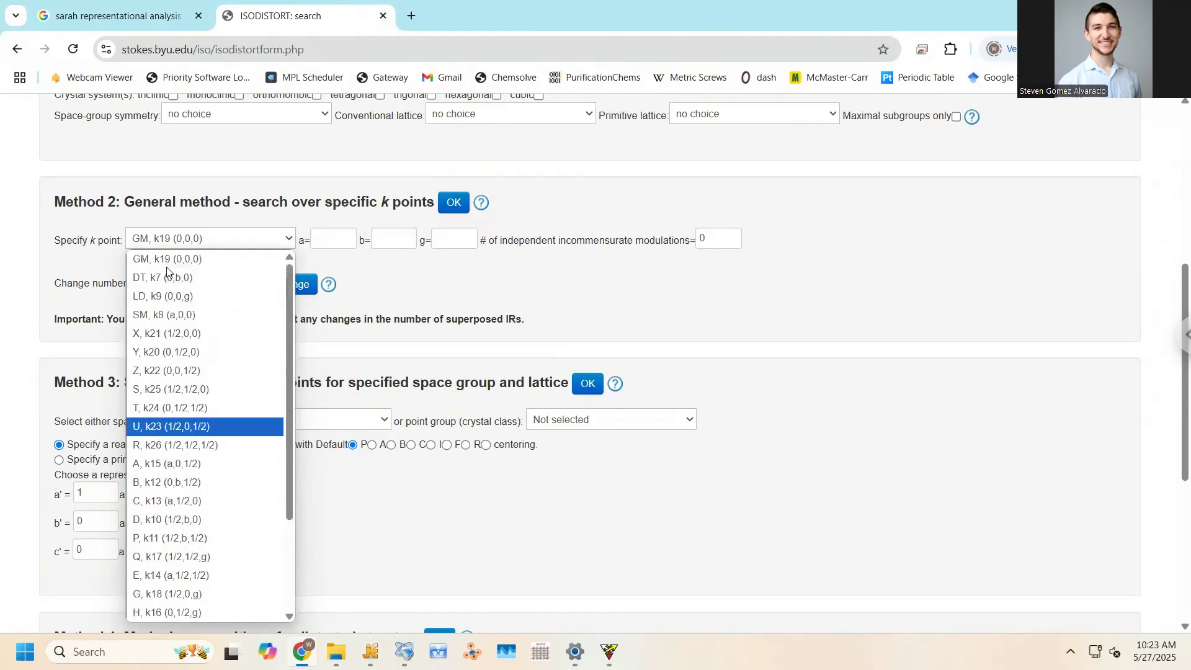
click(170, 260)
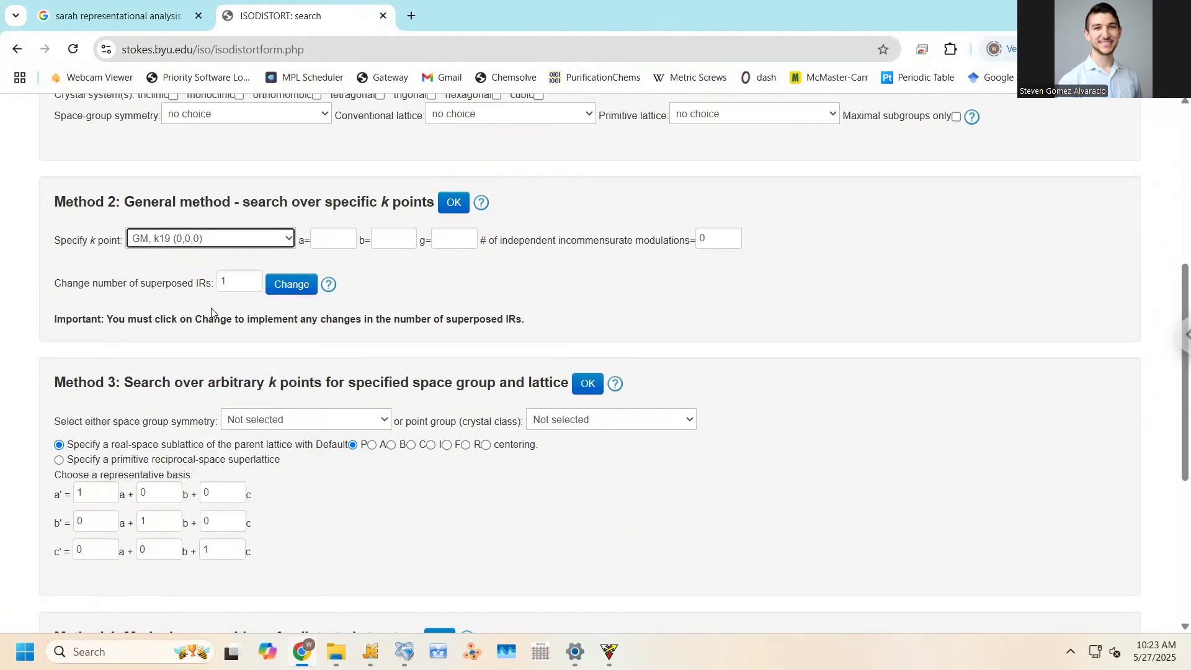
scroll(211, 313, up, 2)
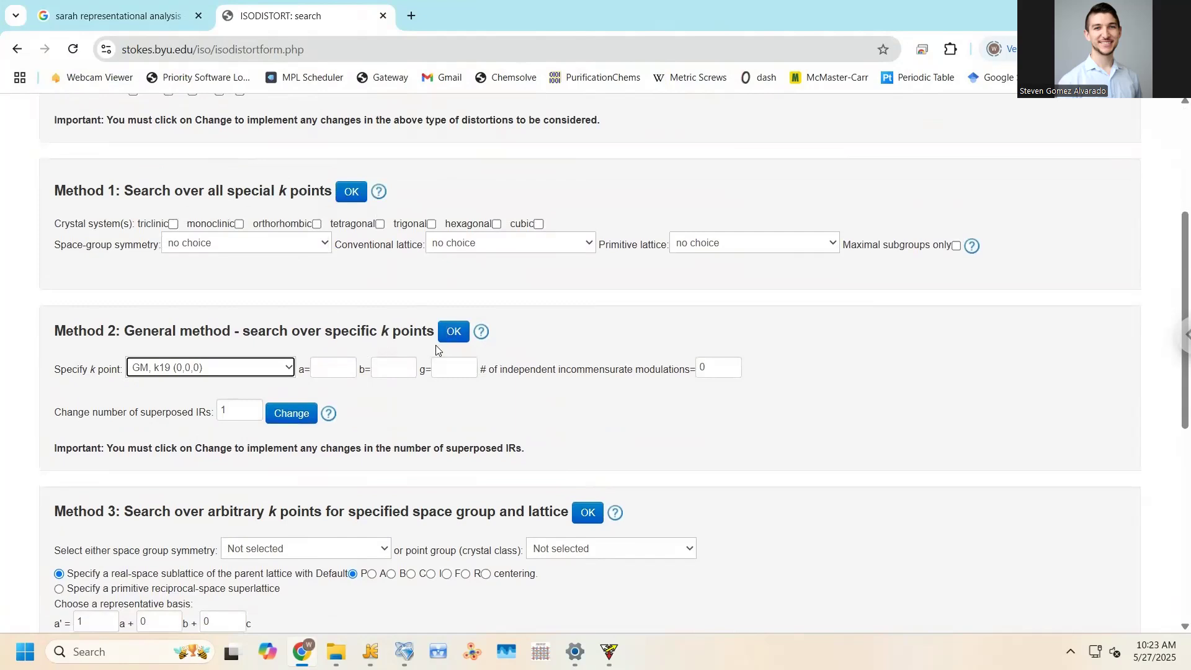
scroll(292, 381, up, 3)
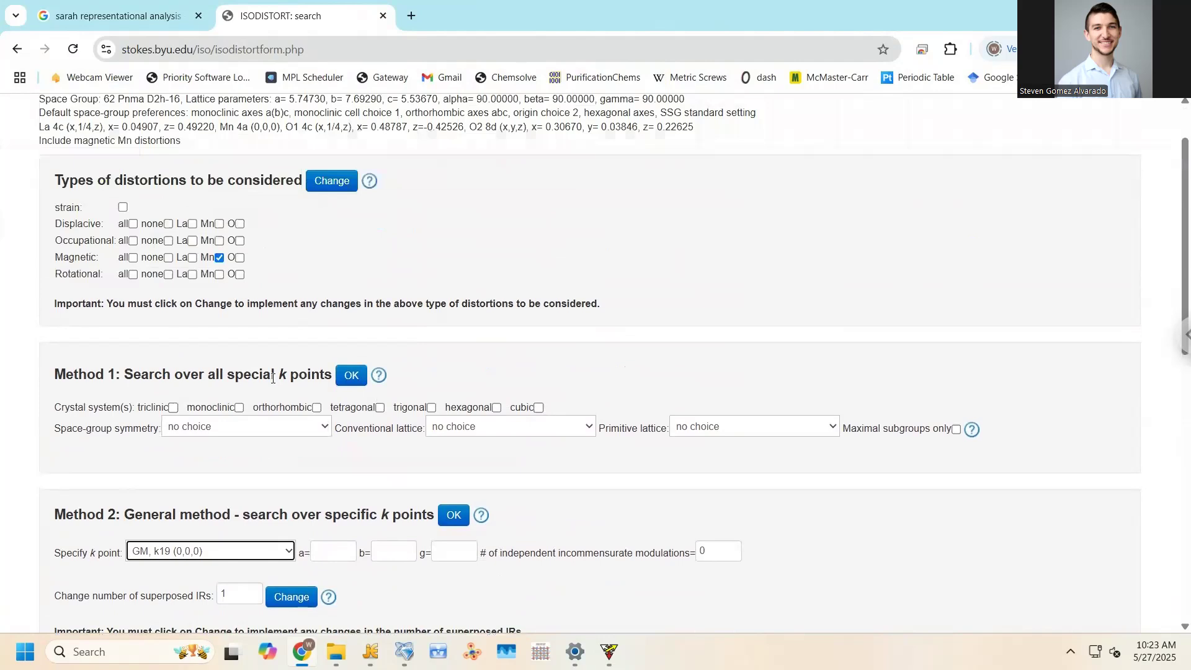
scroll(250, 360, down, 1)
Leave the Method 1 magnetic space-group choice as no choice
click(245, 374)
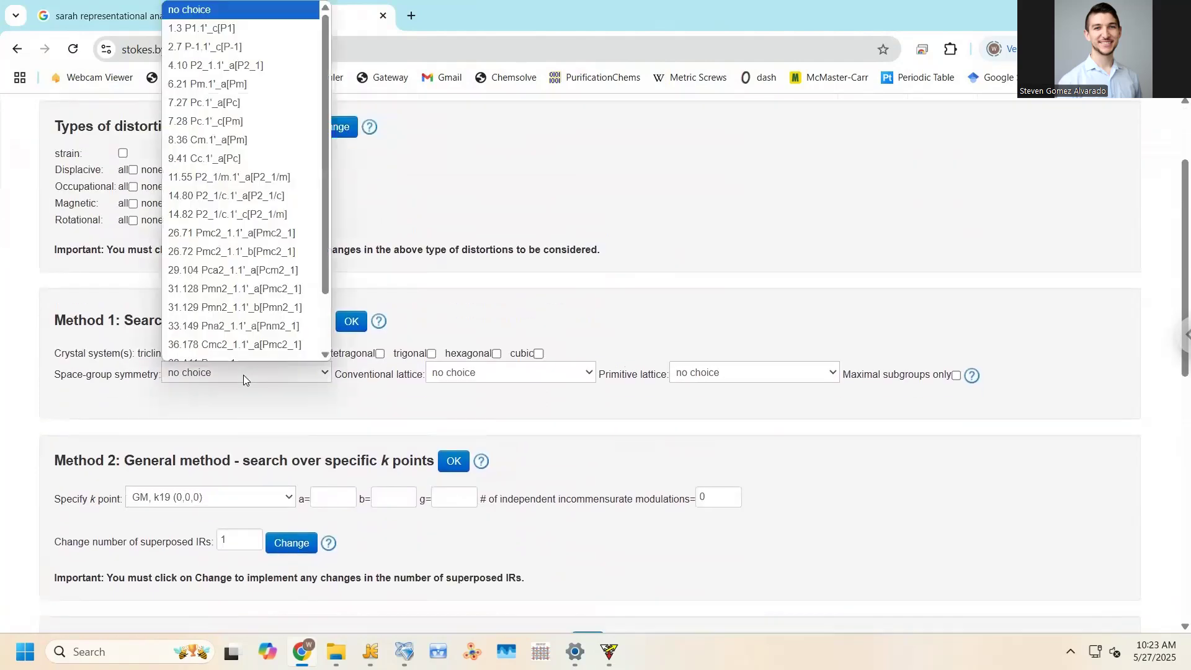
scroll(264, 211, down, 1)
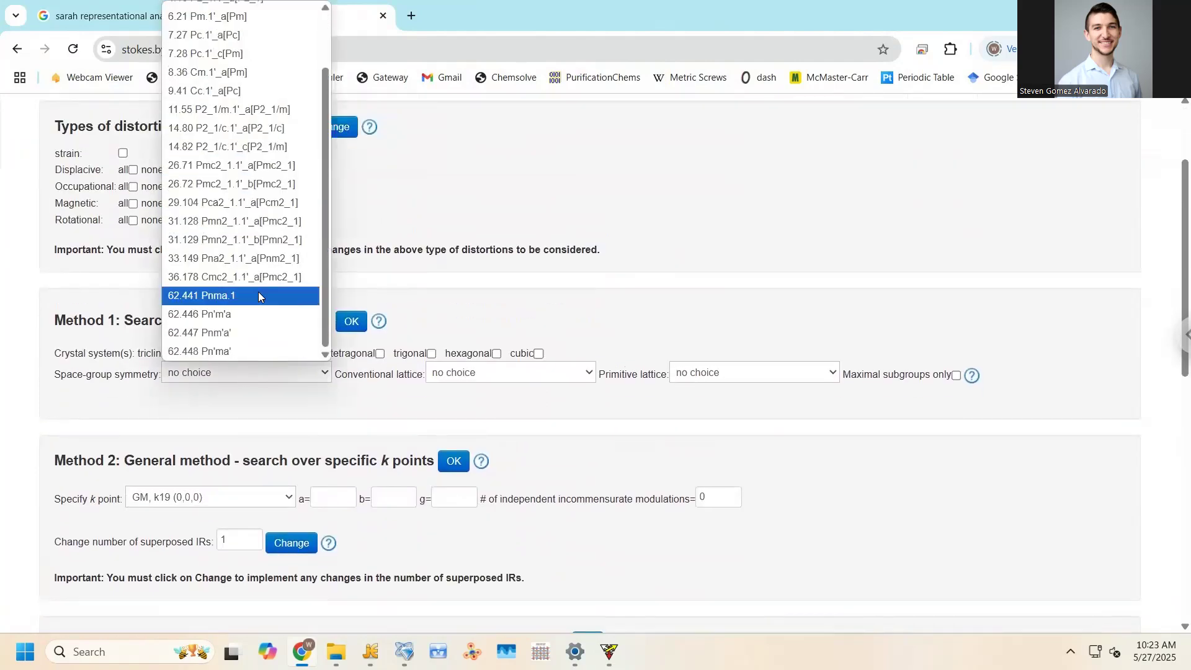
scroll(258, 291, up, 1)
click(306, 419)
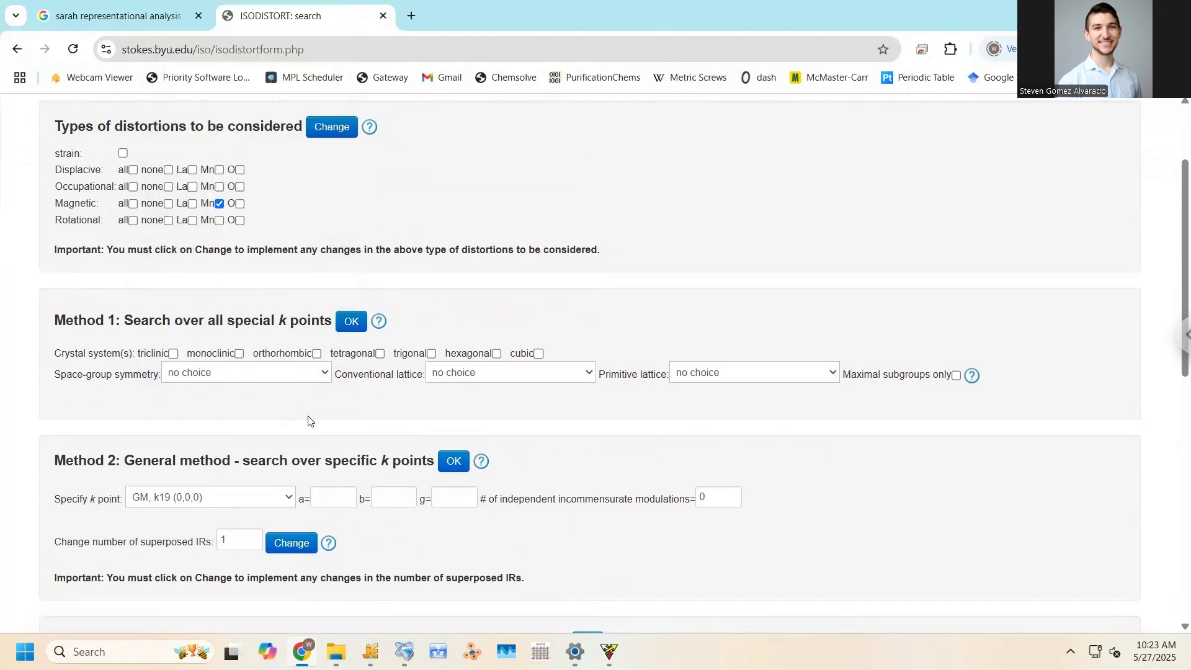
Run the Method 2 general search at k point GM (0,0,0)
scroll(298, 404, down, 3)
scroll(273, 380, down, 4)
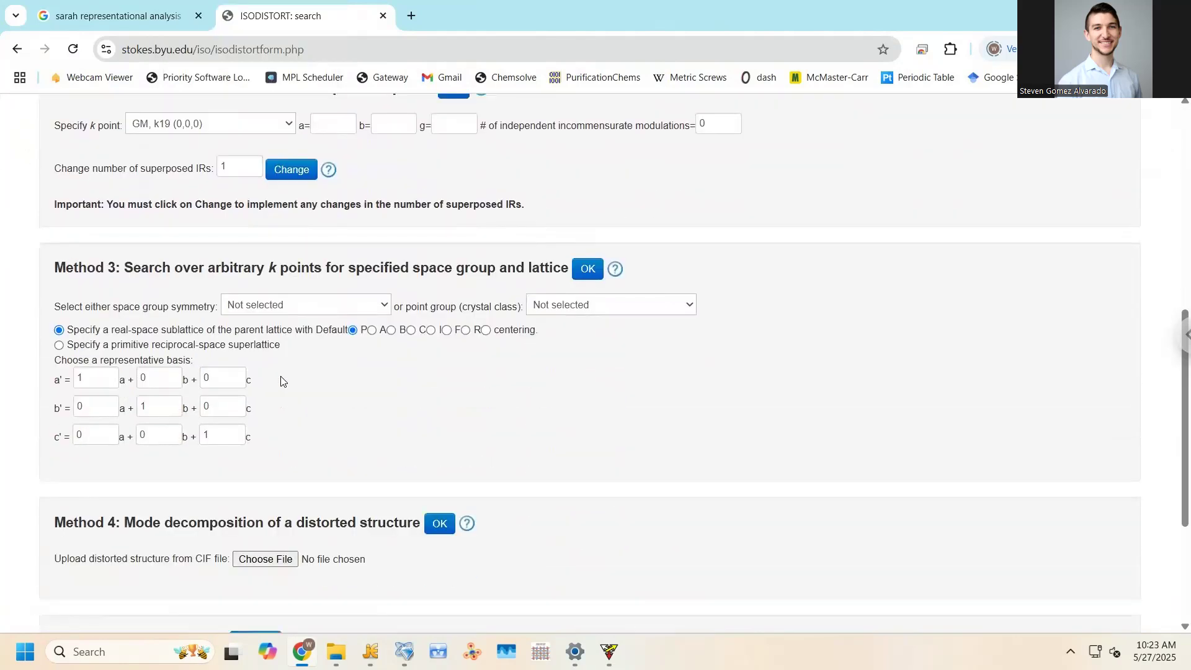
scroll(285, 374, down, 2)
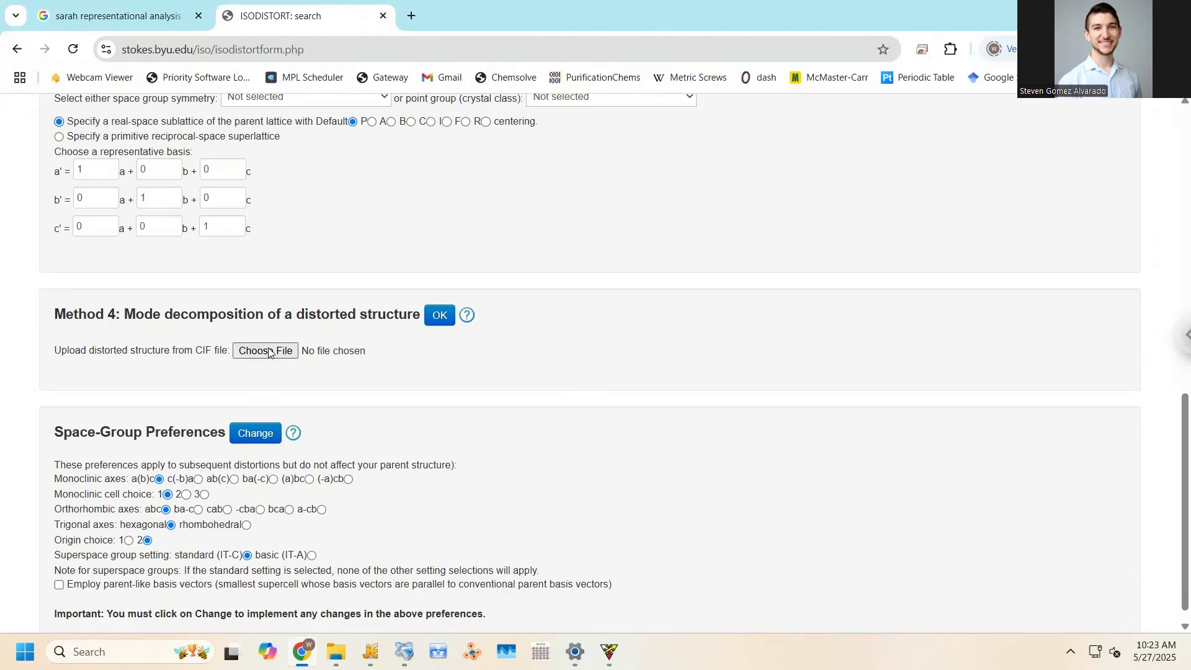
scroll(266, 353, up, 1)
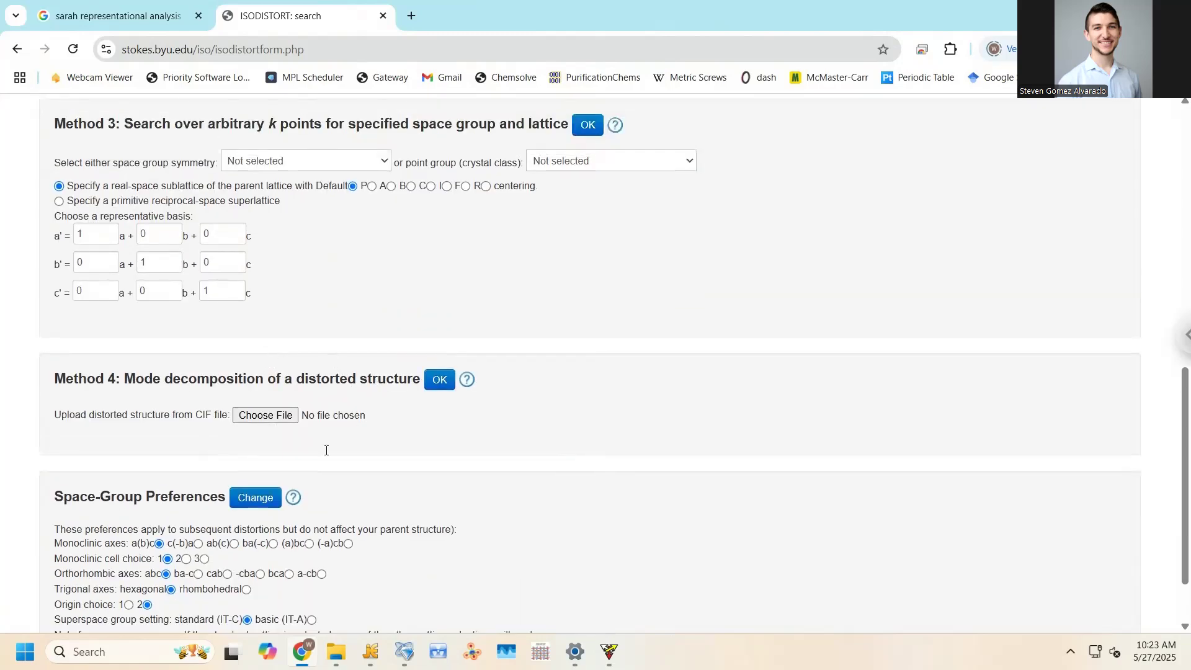
scroll(282, 414, up, 1)
scroll(299, 420, up, 2)
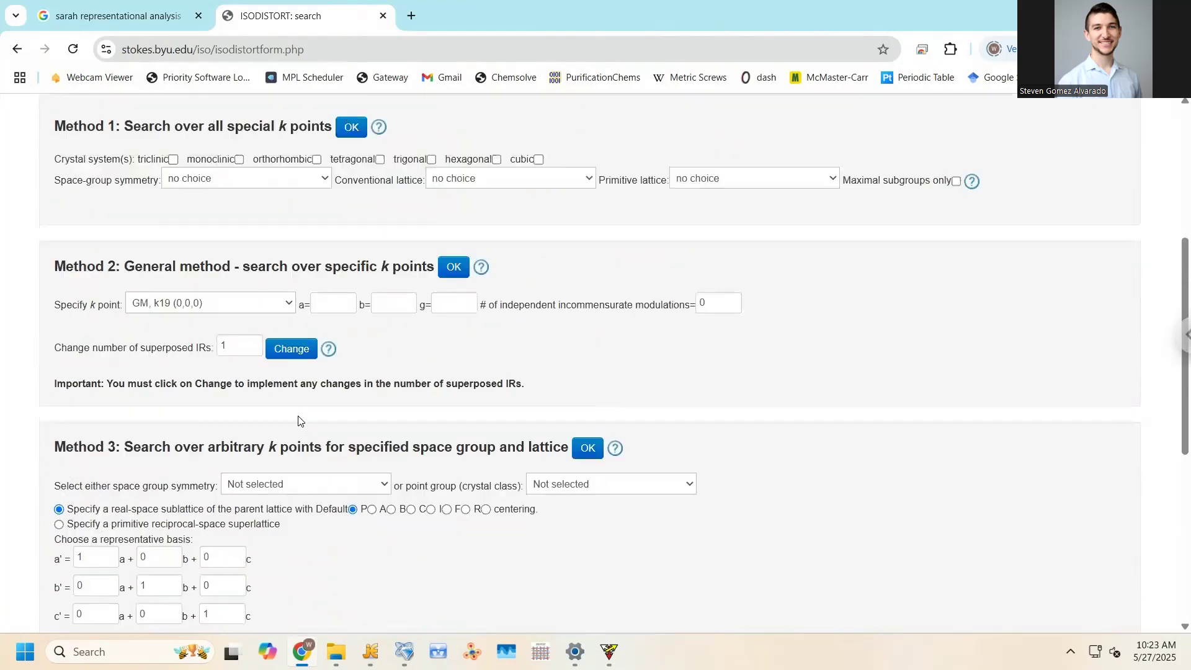
scroll(350, 465, down, 1)
scroll(355, 469, down, 2)
scroll(335, 420, up, 3)
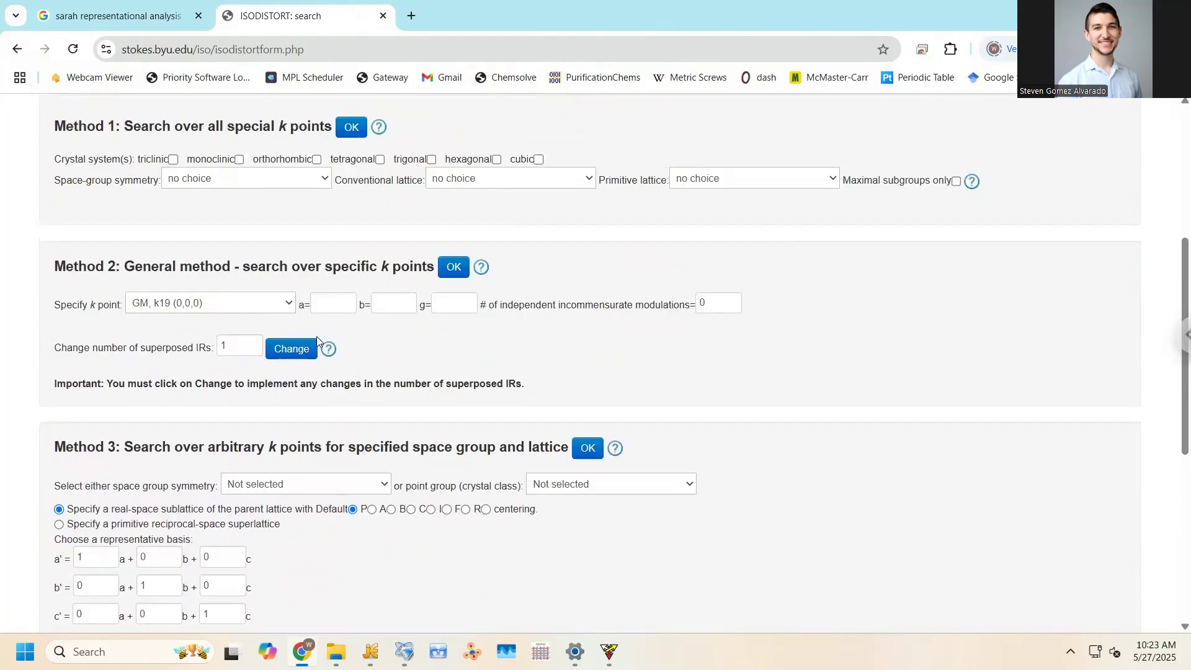
click(446, 269)
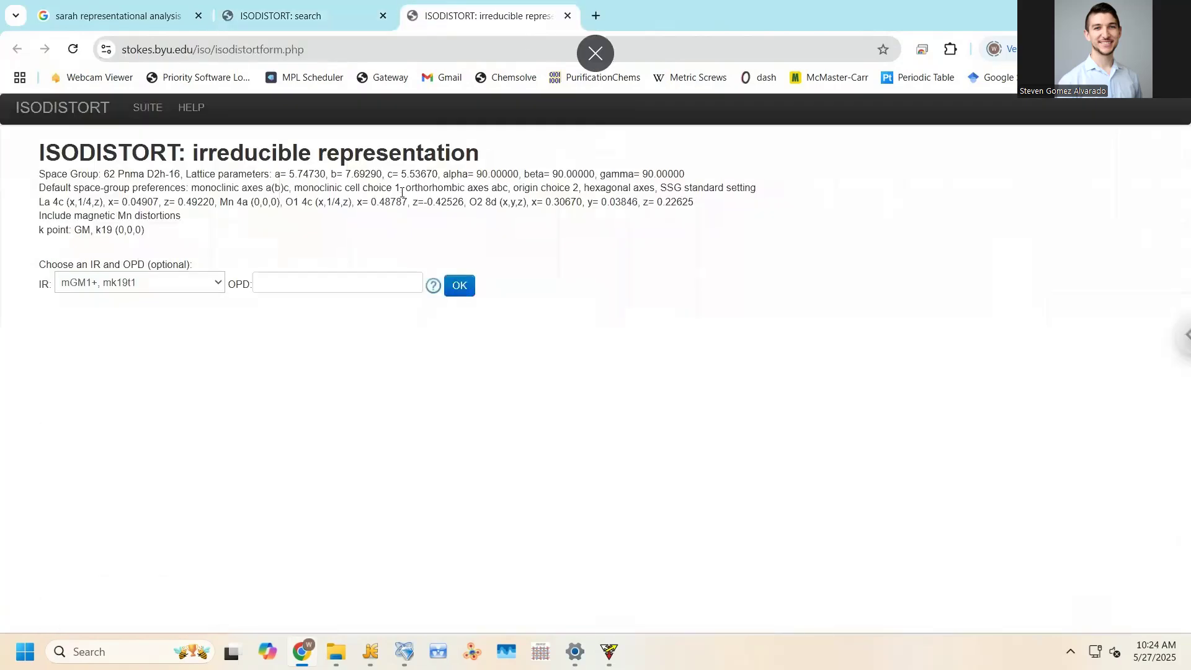
Show the IR list with magnetic irreps mGM1+, mGM2+, mGM3+ and mGM4+
click(178, 286)
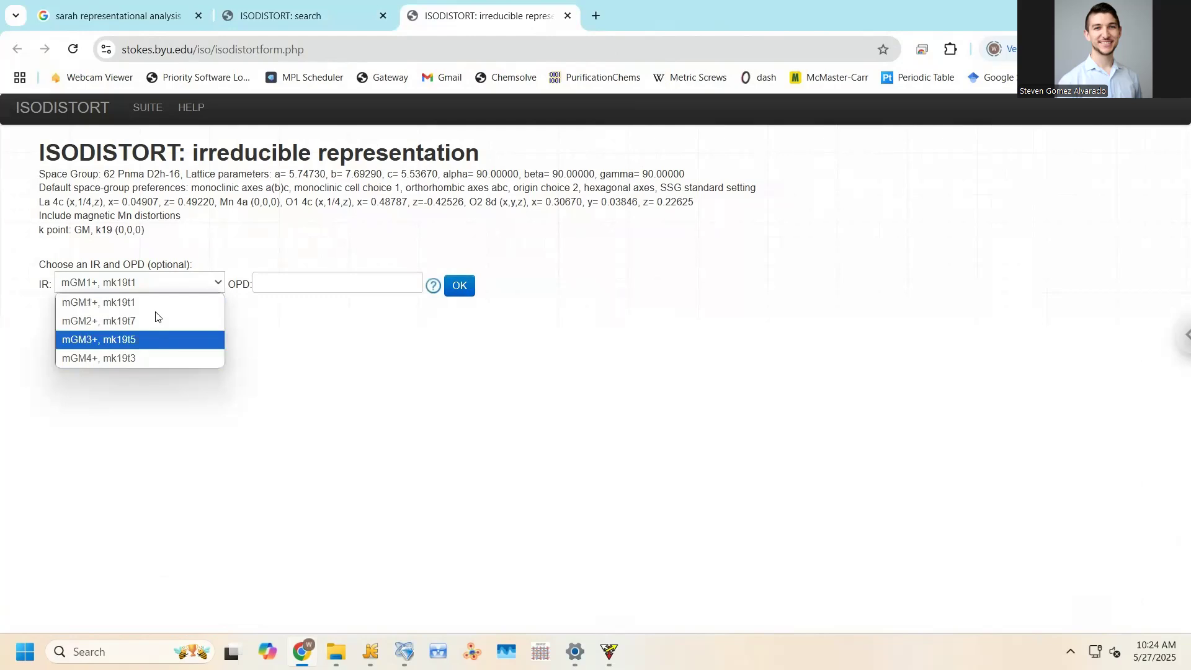
drag(40, 288, 52, 285)
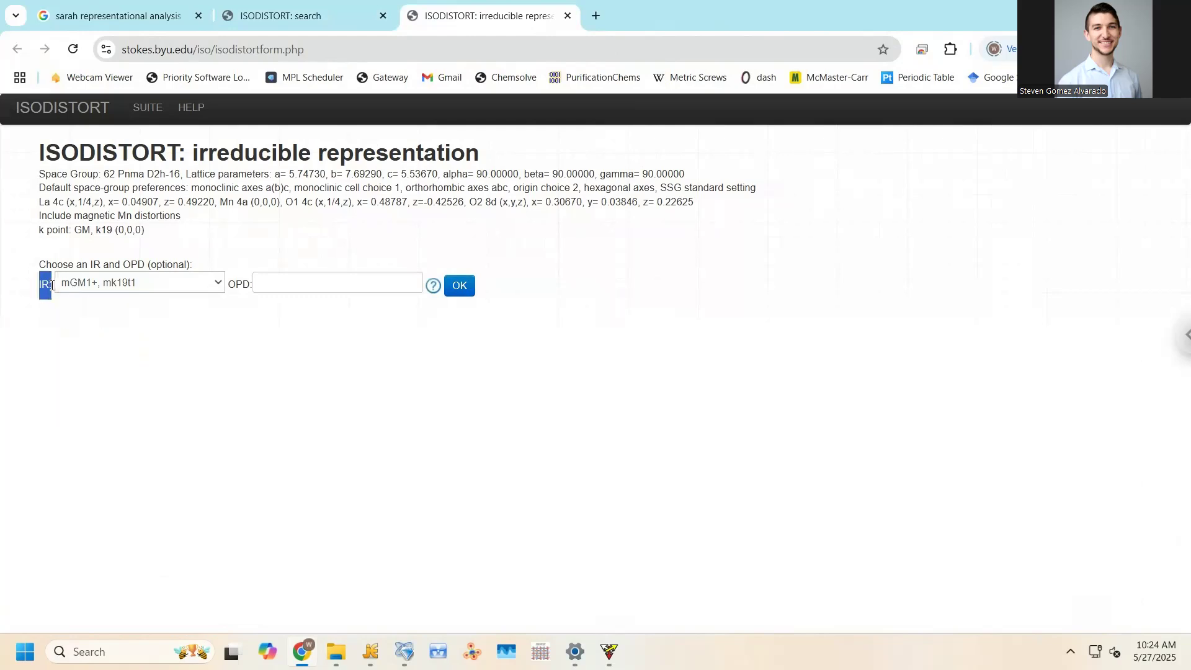
click(115, 285)
click(98, 265)
double_click(96, 264)
click(107, 289)
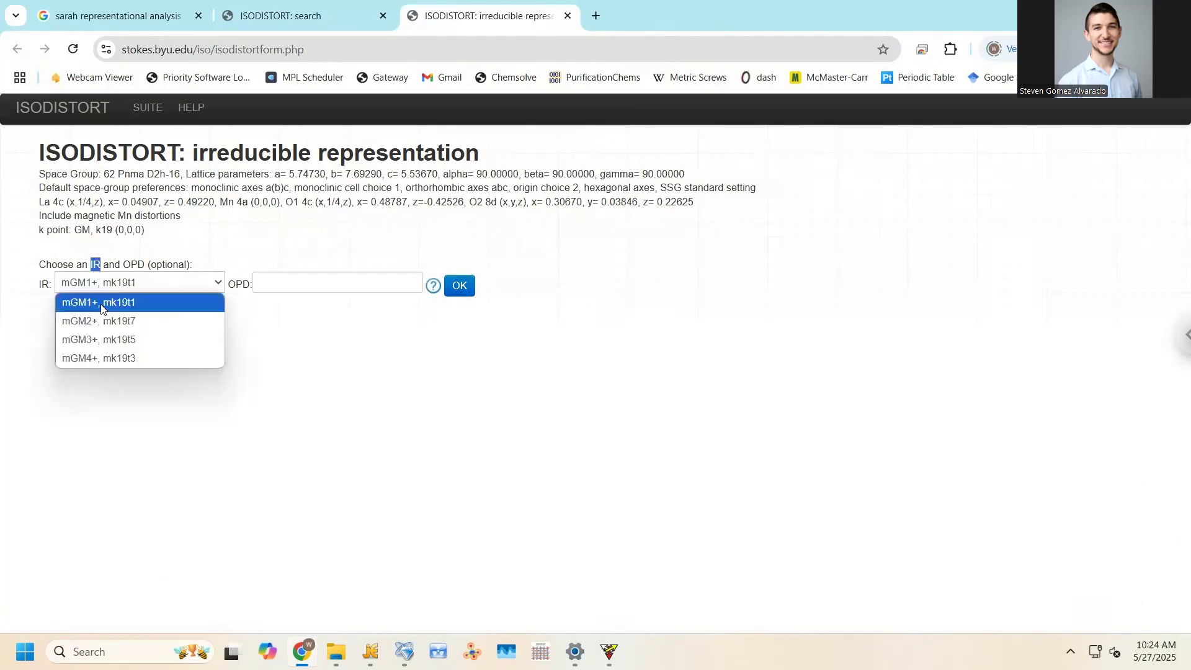
click(53, 235)
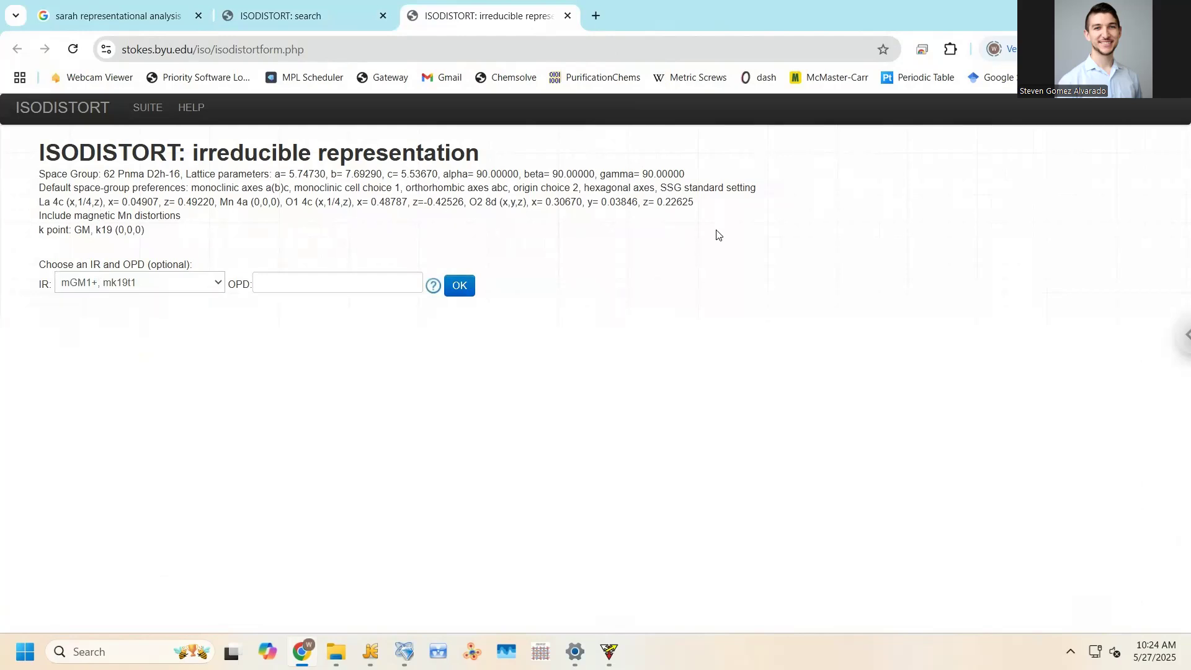
click(157, 289)
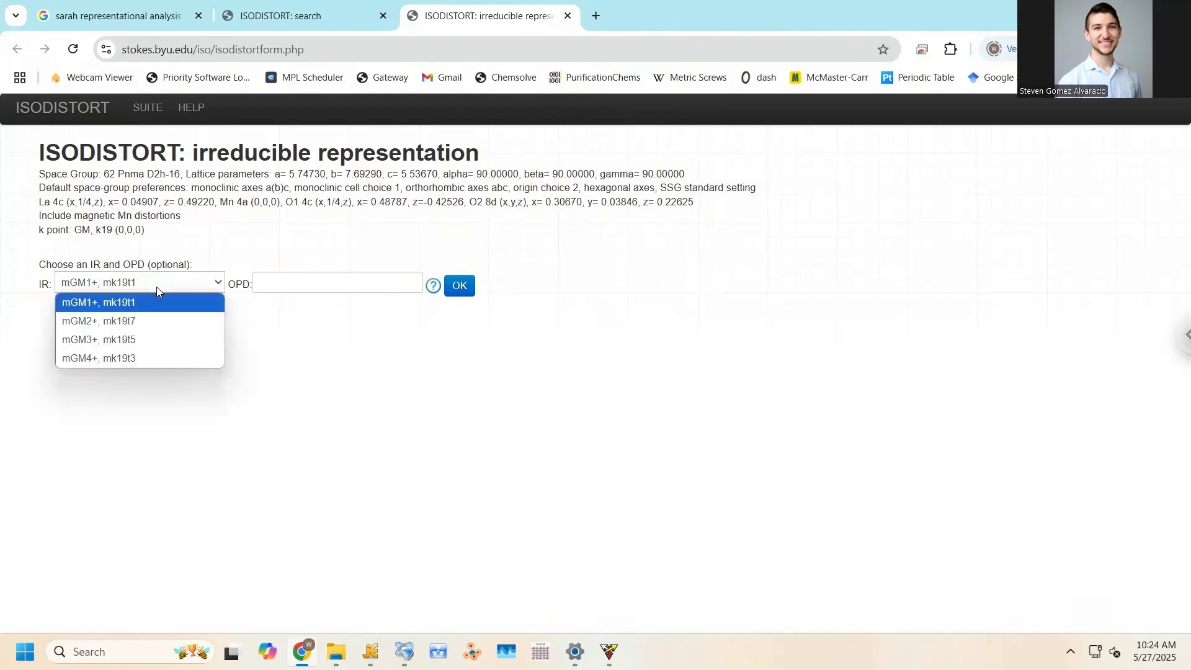
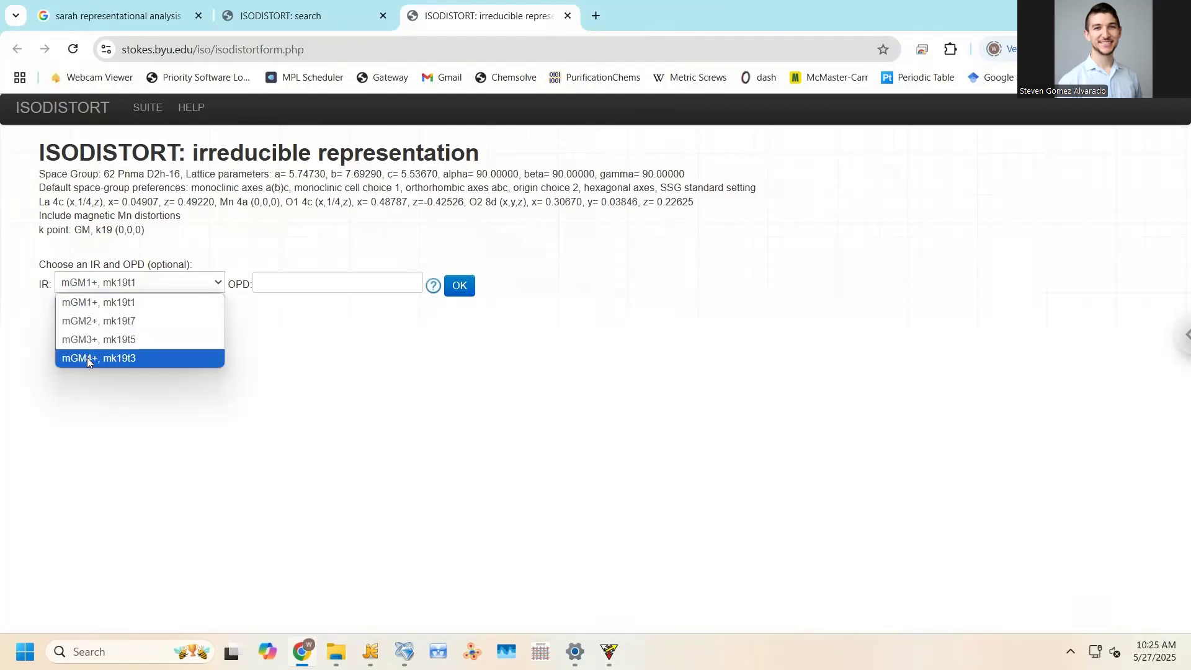
Choose the mGM4+, mk19t3 irrep and accept the P1 Pn'ma' order parameter direction
click(104, 358)
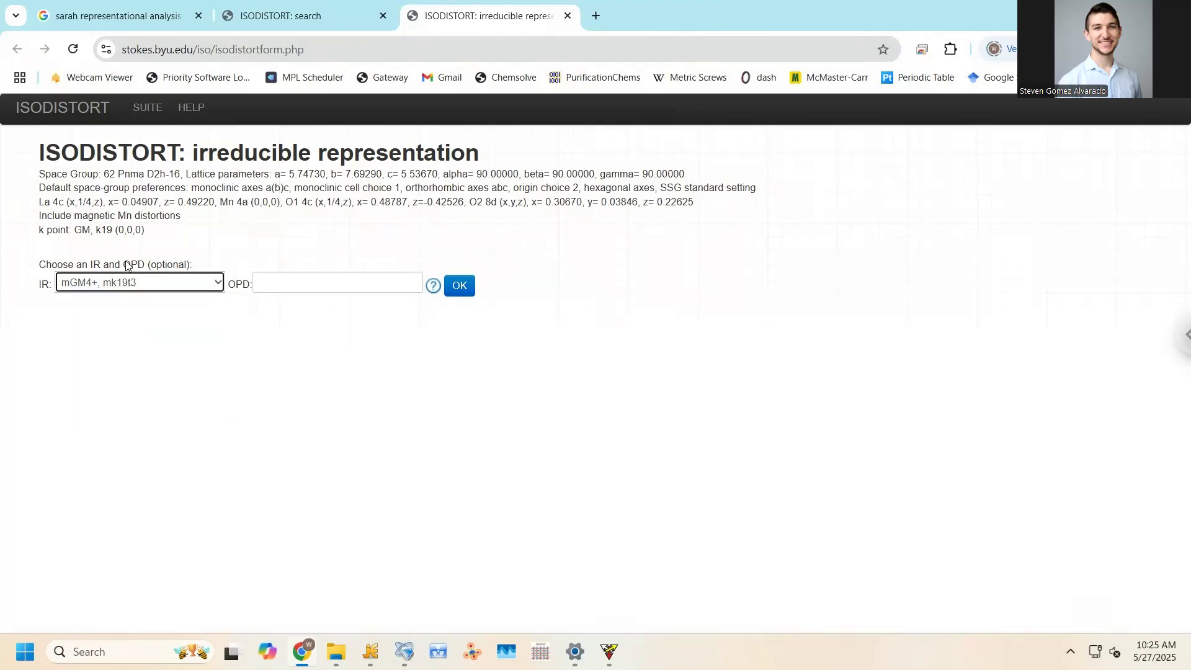
click(462, 295)
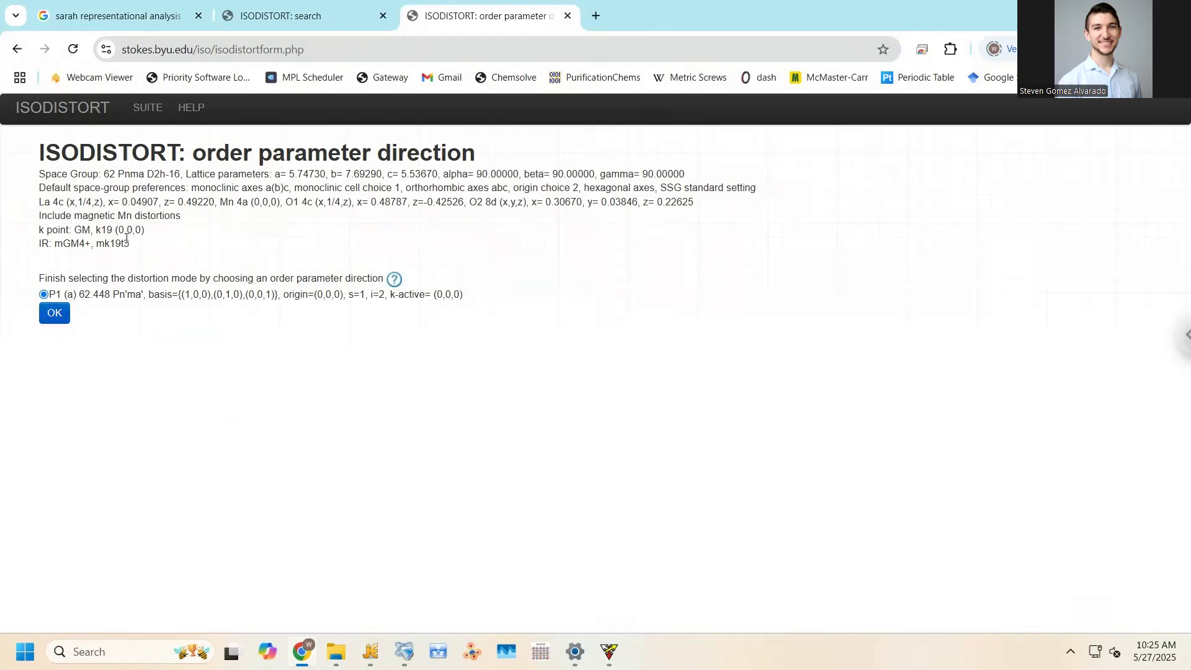
click(56, 315)
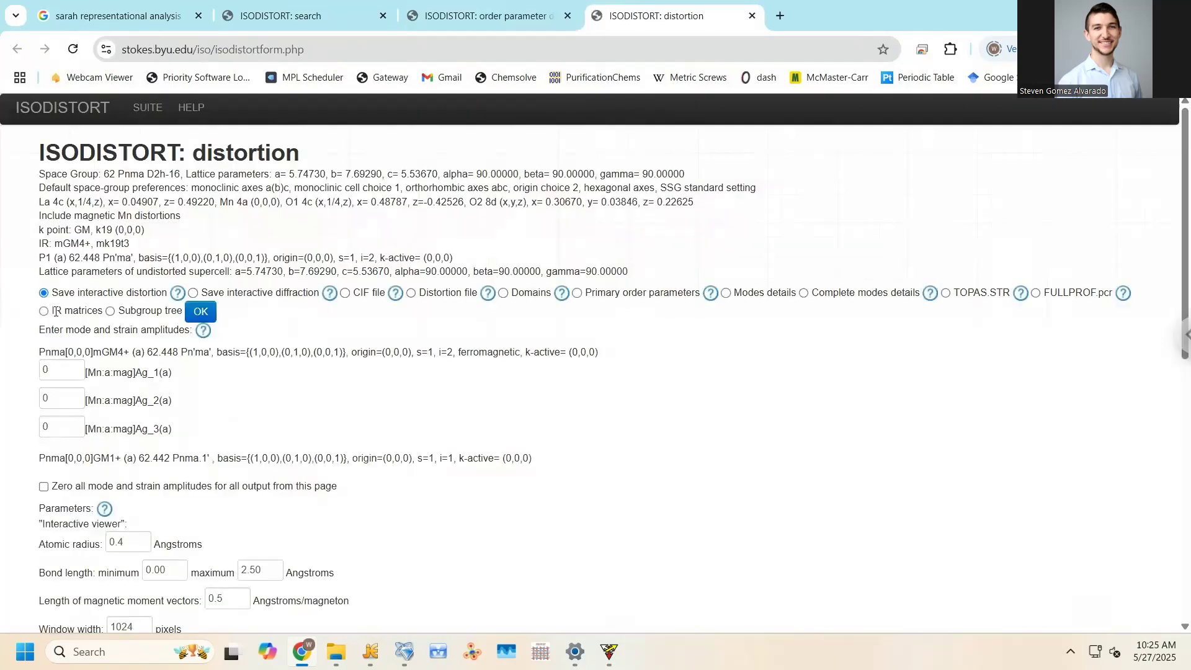
Generate the interactive distortion file data (36).isoviz and show it in Downloads
scroll(362, 351, down, 4)
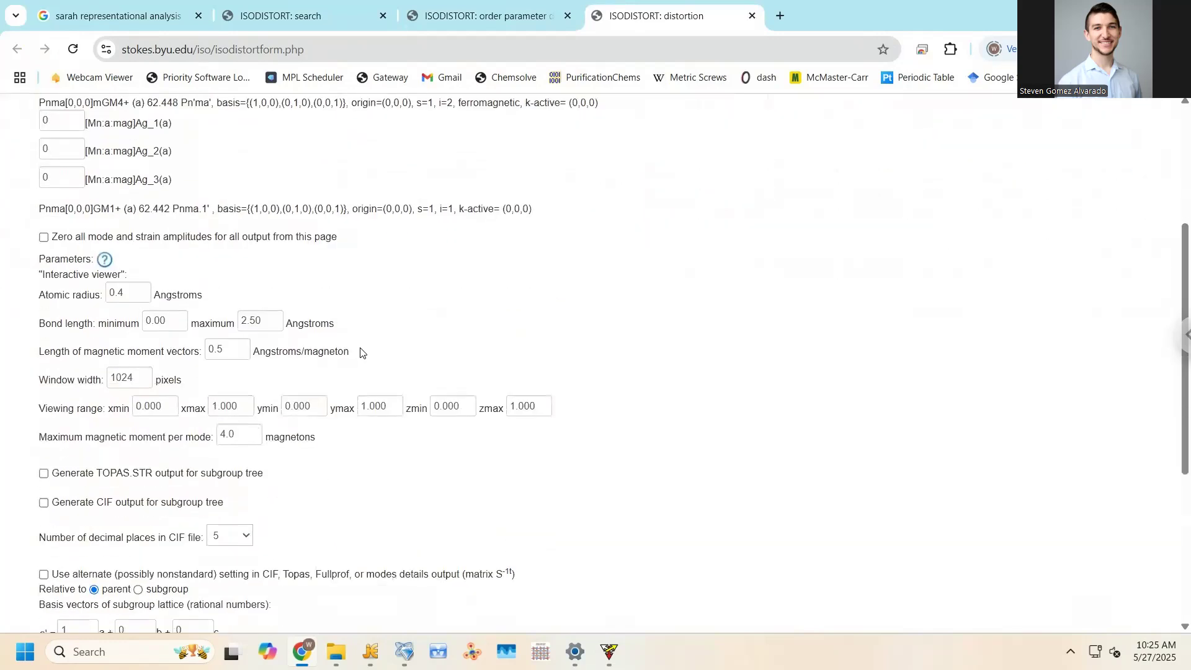
scroll(360, 352, up, 4)
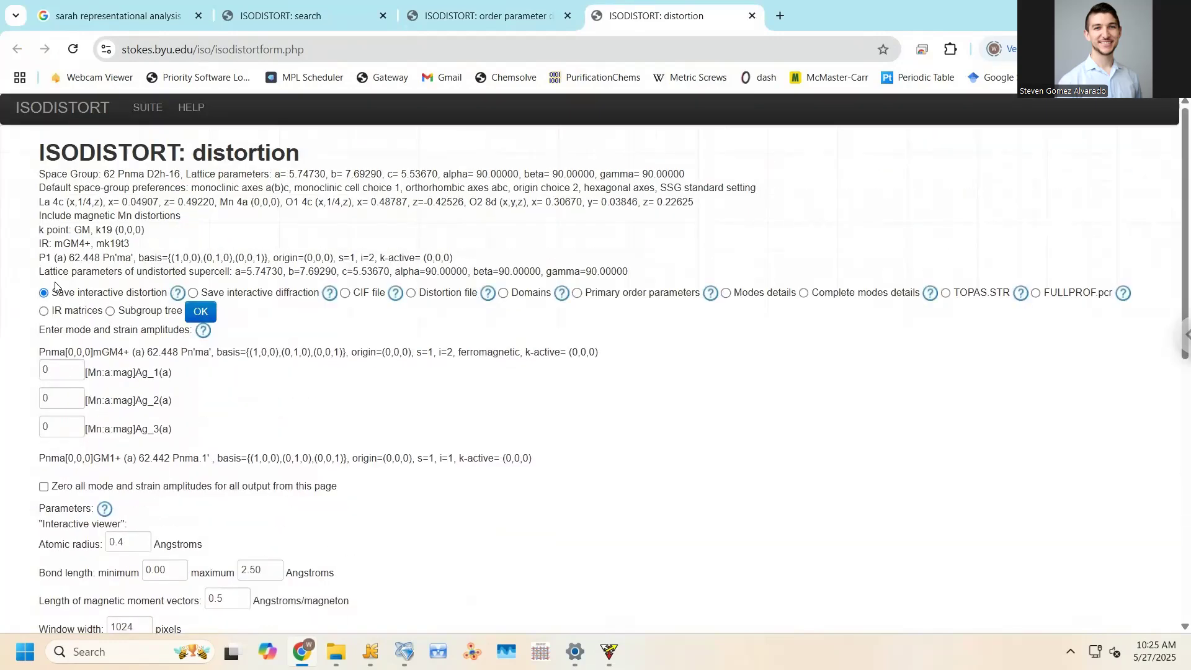
click(201, 312)
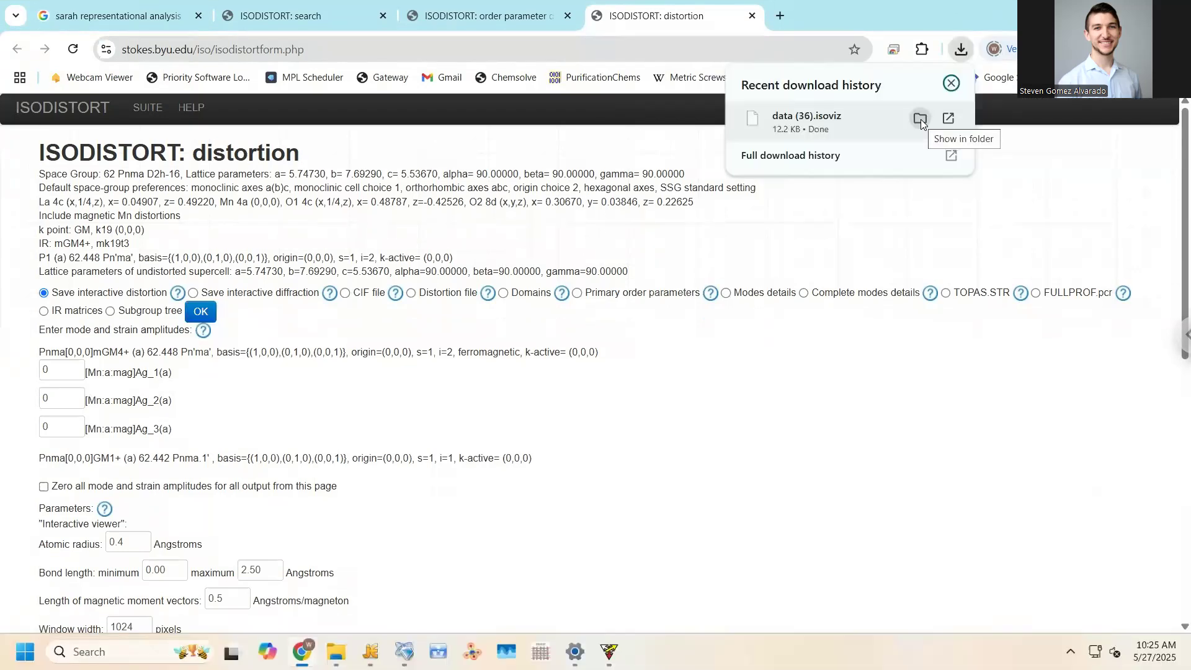
click(921, 119)
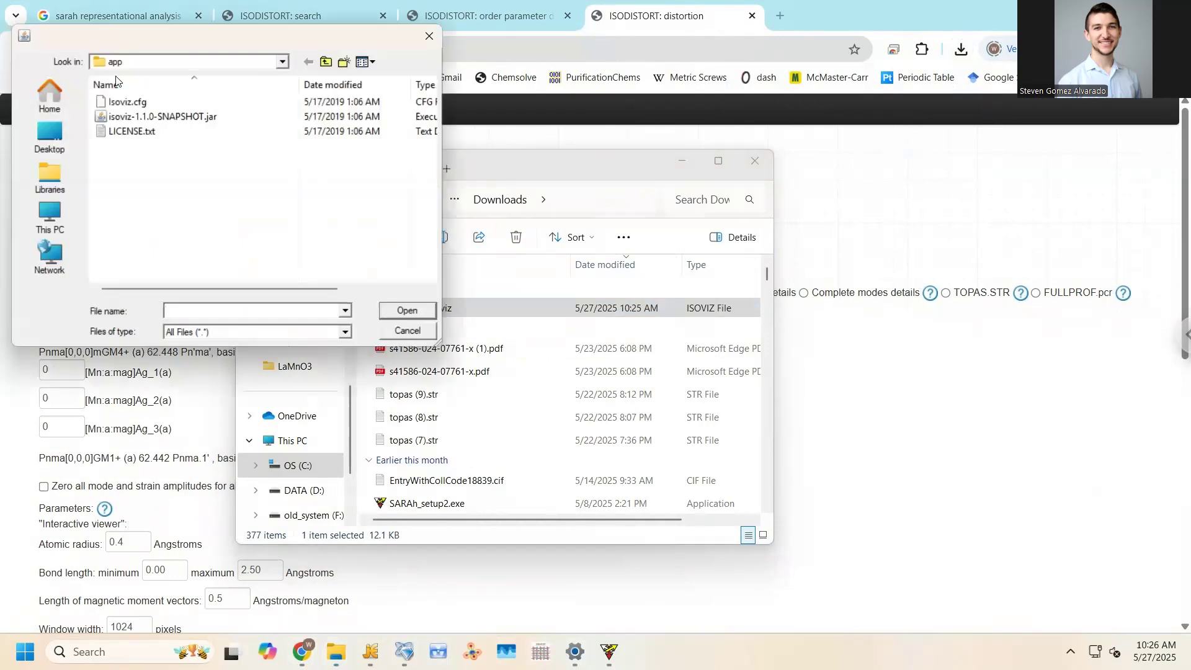
Open data (36).isoviz from the Downloads folder in the ISOVIZ viewer
click(49, 133)
click(62, 171)
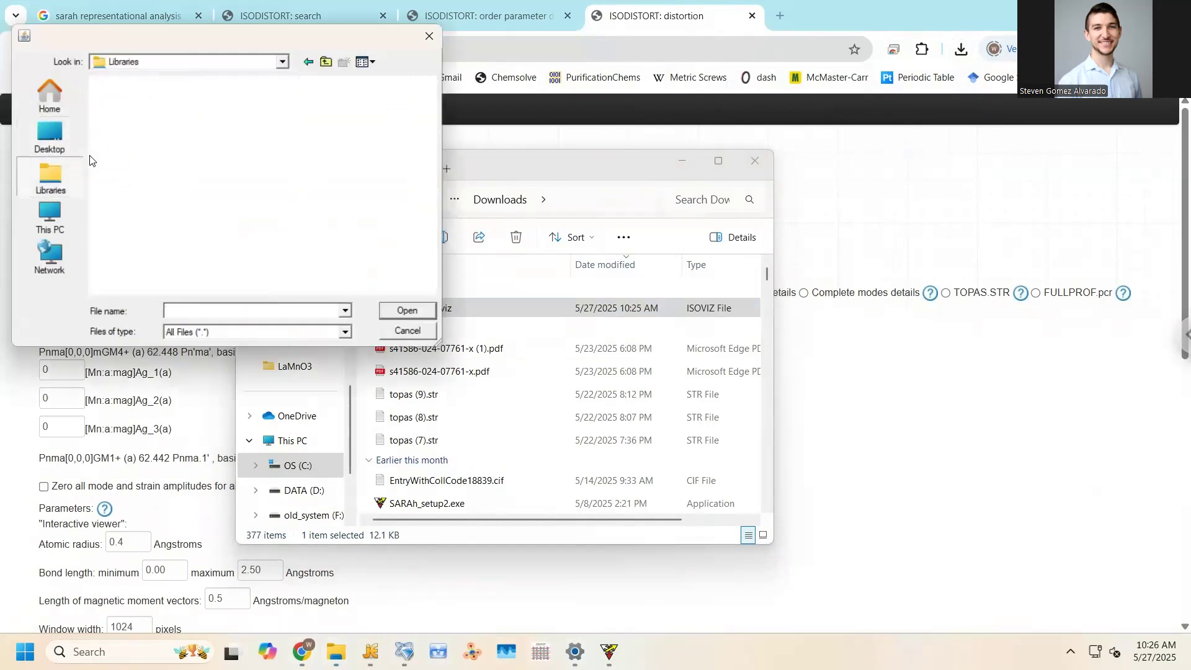
click(56, 134)
scroll(213, 218, down, 5)
scroll(205, 221, up, 3)
scroll(202, 199, up, 3)
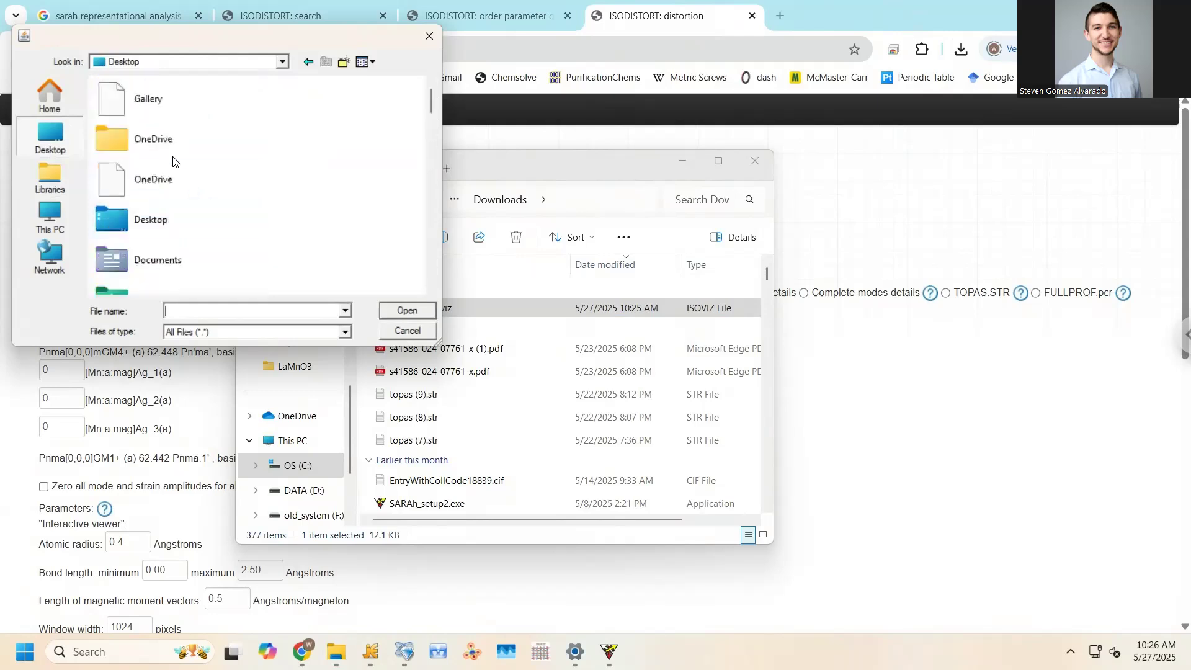
scroll(167, 197, down, 1)
double_click(167, 198)
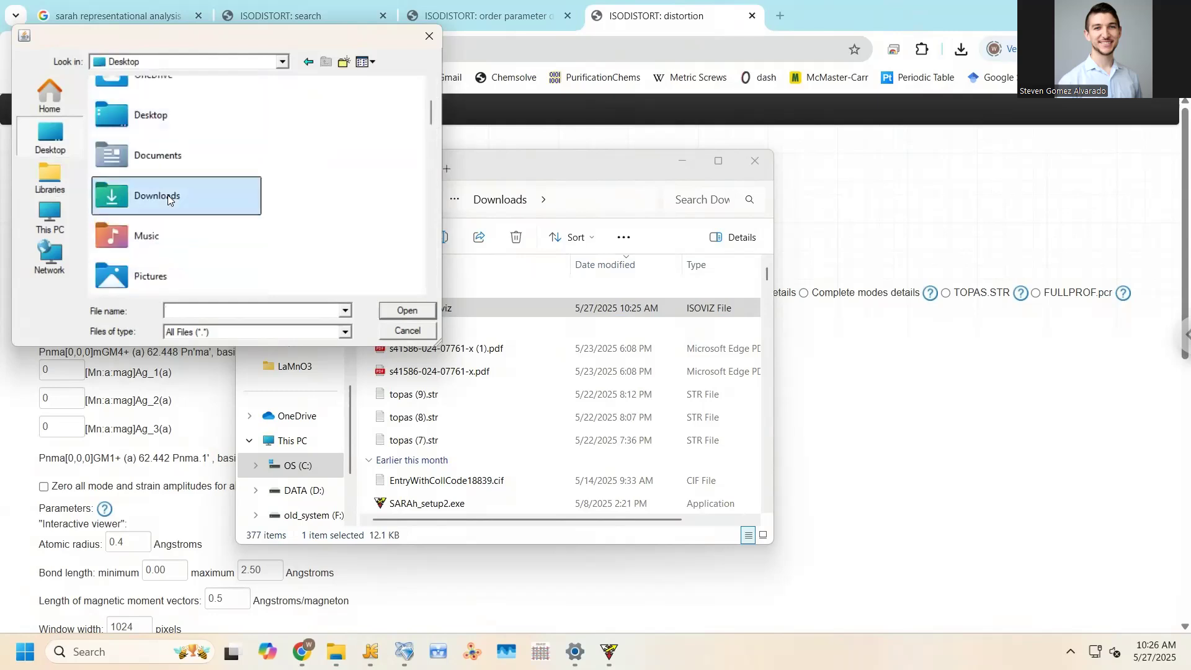
double_click(160, 119)
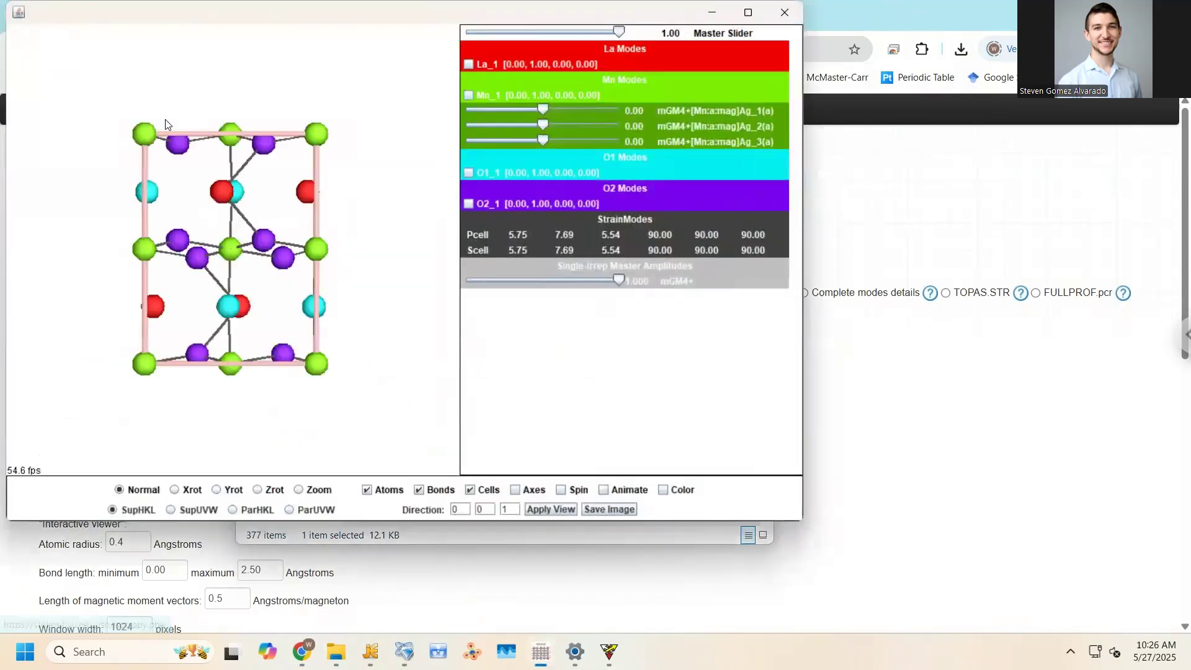
Vary the first and second Mn mode amplitudes while rotating the structure to see the moments
drag(263, 172, 260, 137)
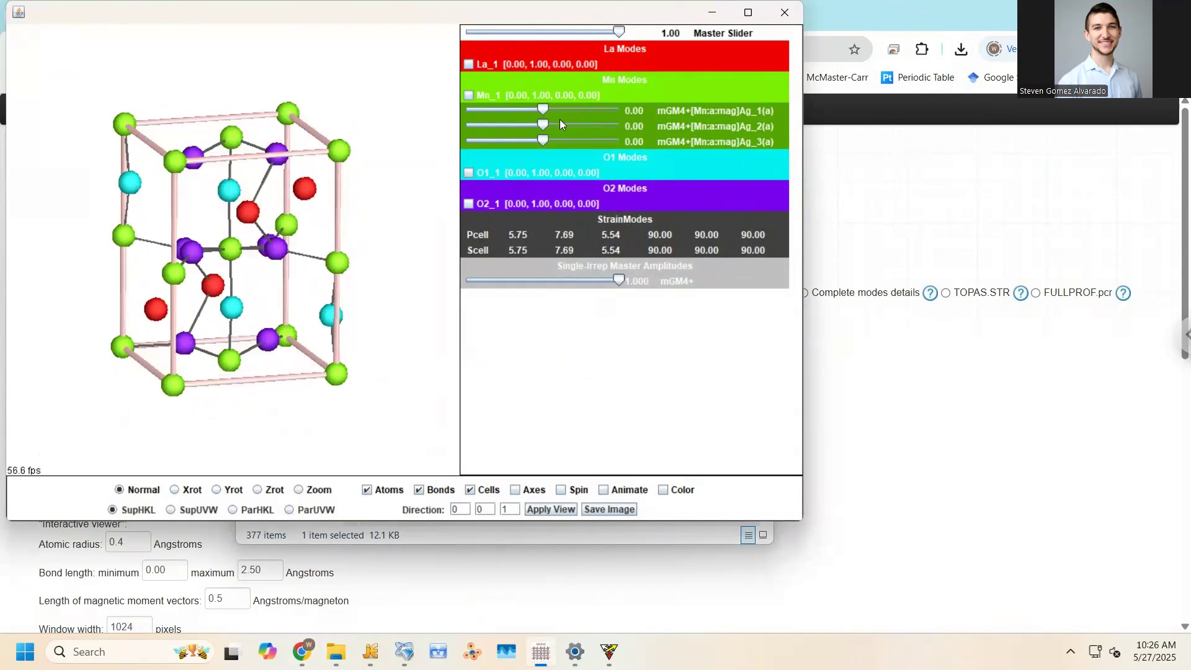
drag(544, 111, 593, 108)
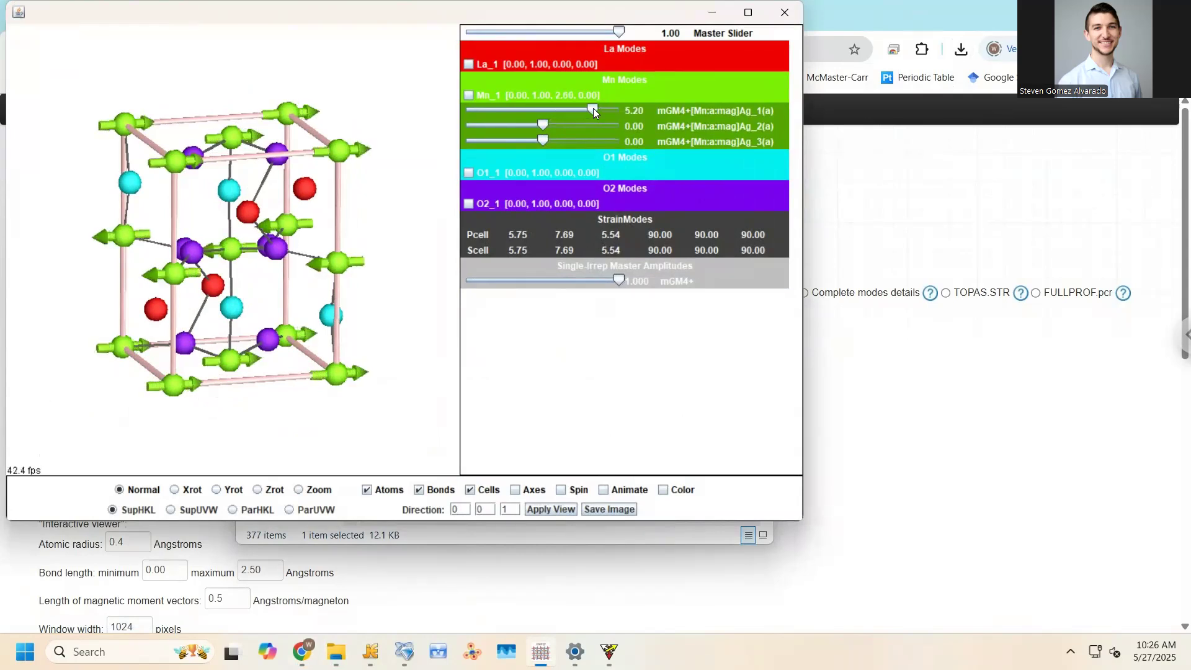
drag(593, 108, 605, 146)
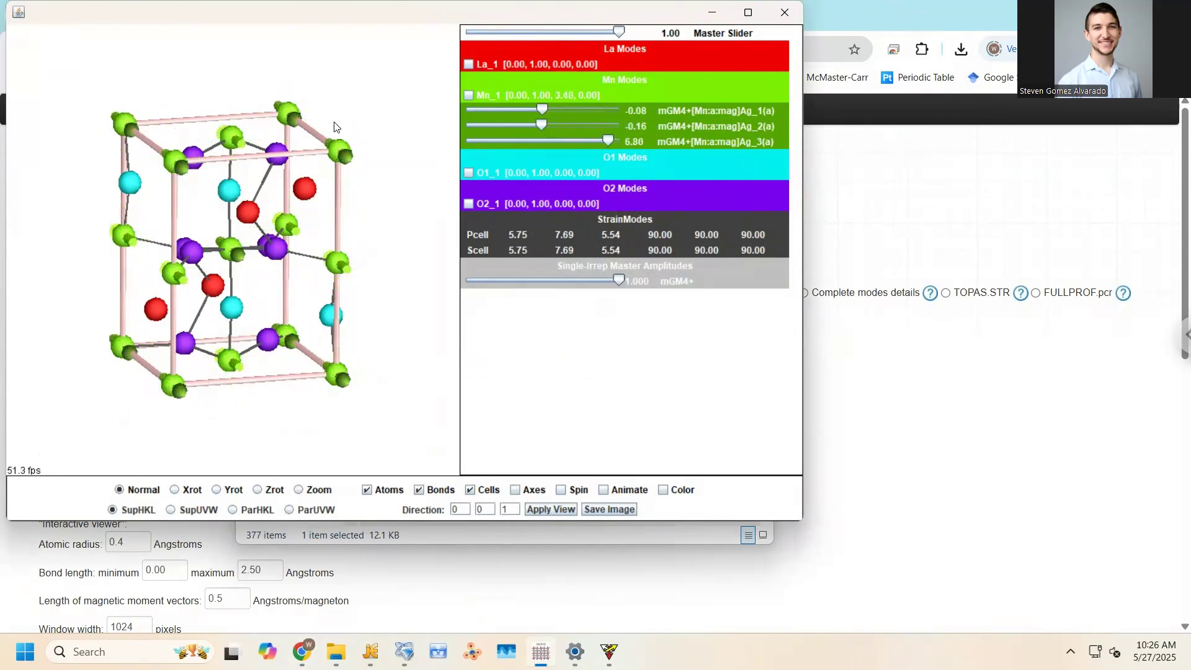
drag(407, 217, 365, 251)
drag(543, 122, 614, 121)
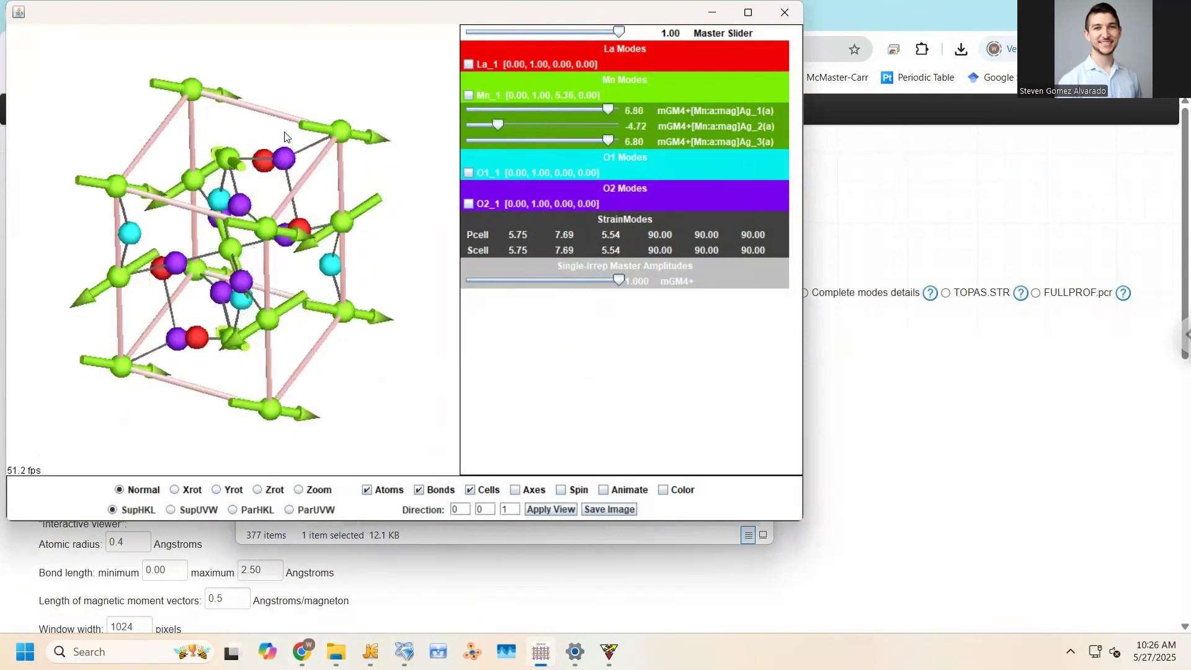
drag(255, 141, 169, 366)
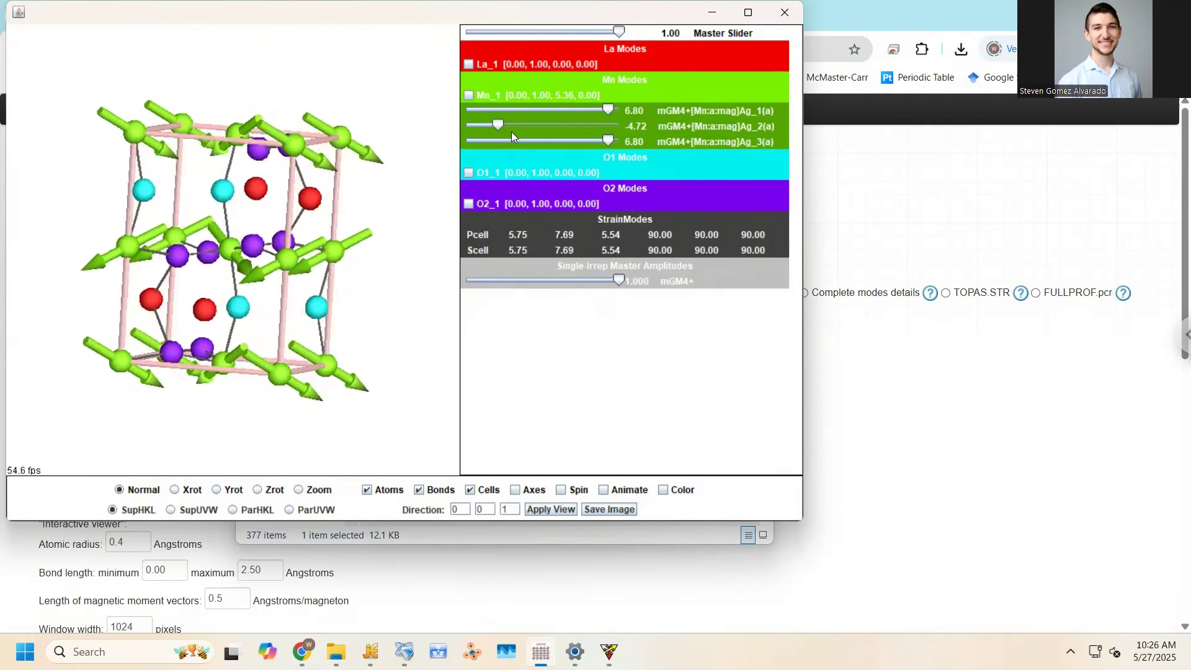
Bring the second and third Mn mode amplitudes back near zero
mouse_move(527, 135)
mouse_down()
mouse_move(547, 139)
mouse_move(538, 109)
mouse_move(545, 124)
mouse_up()
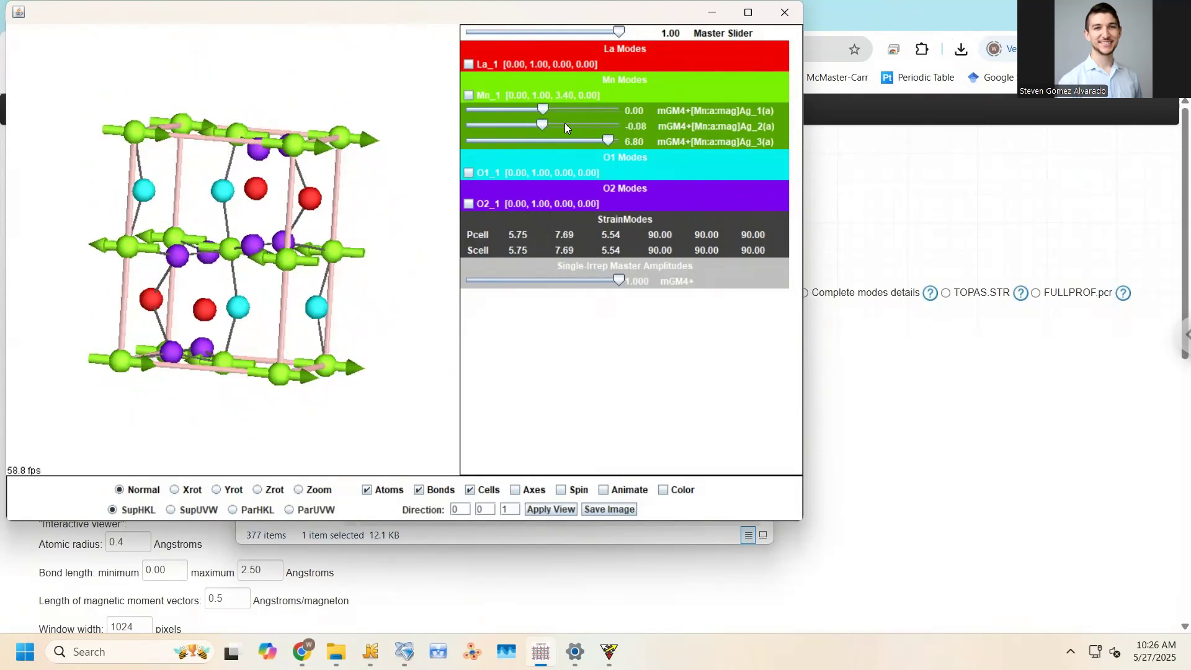
click(542, 134)
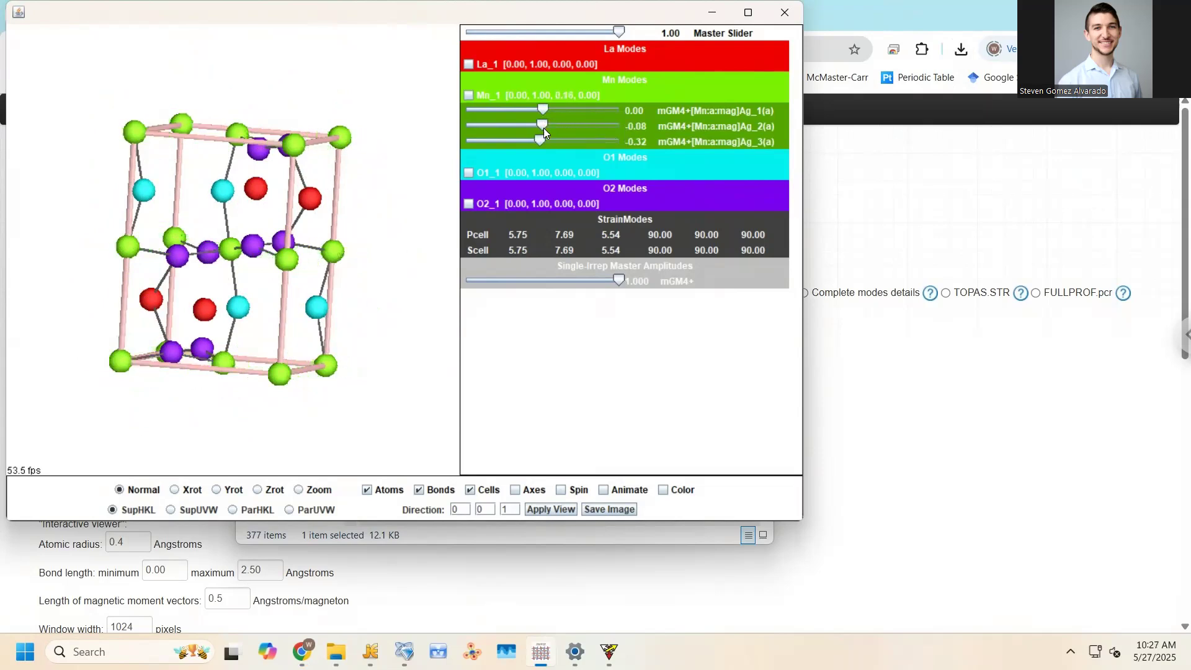
drag(541, 143, 542, 142)
drag(364, 112, 372, 163)
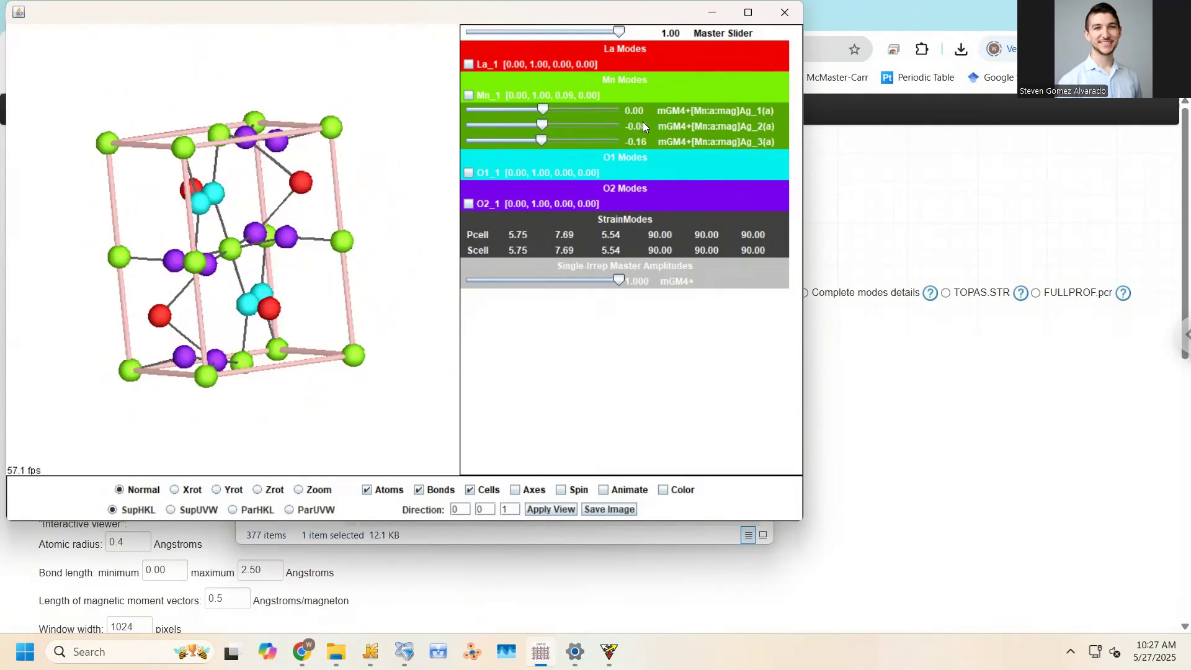
drag(545, 140, 513, 149)
Preview Ag_1(a) at 8.00, then reset all three Mn mode amplitudes to 0.00
click(804, 348)
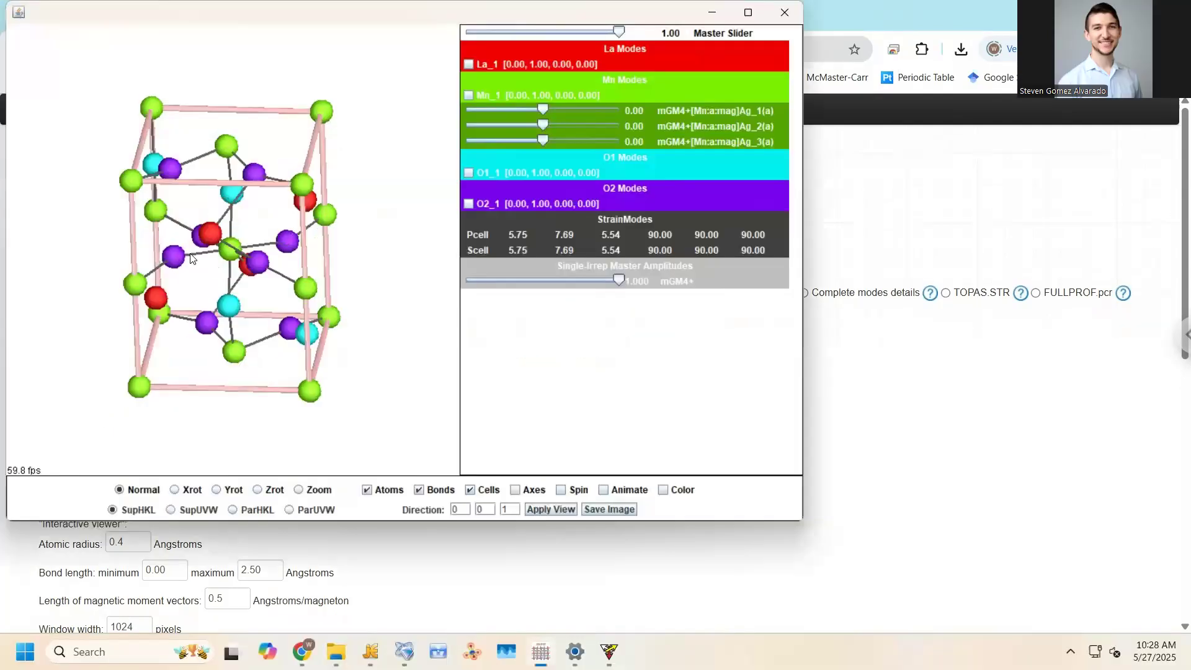
drag(124, 310, 204, 316)
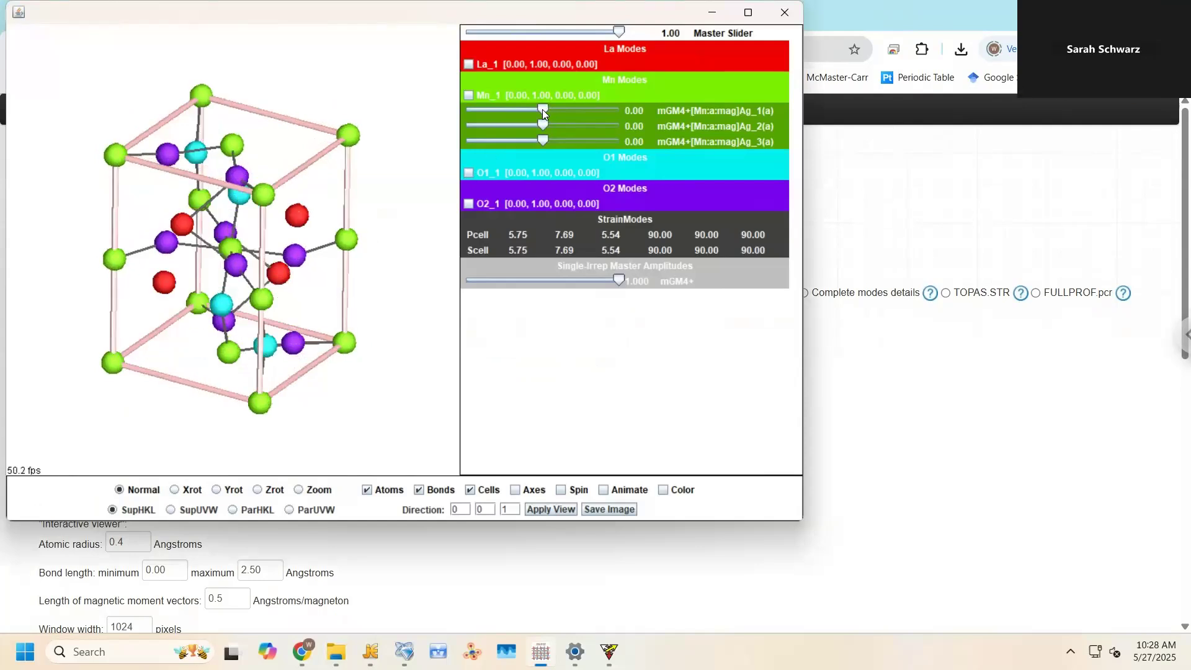
drag(539, 110, 647, 139)
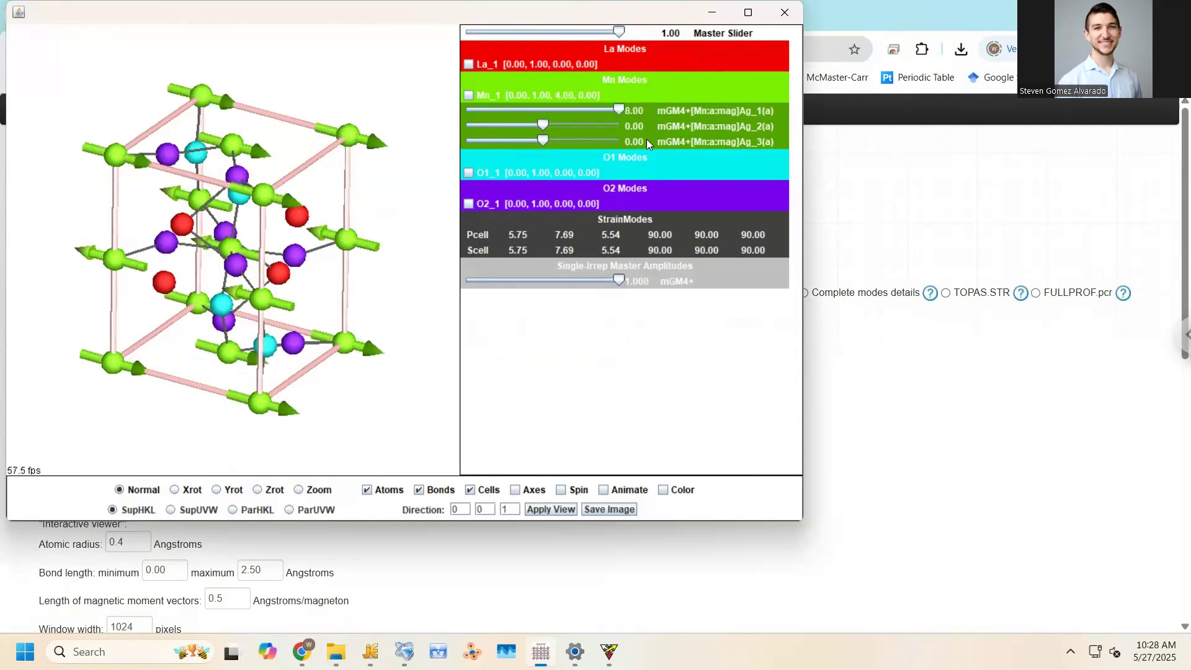
drag(643, 139, 543, 112)
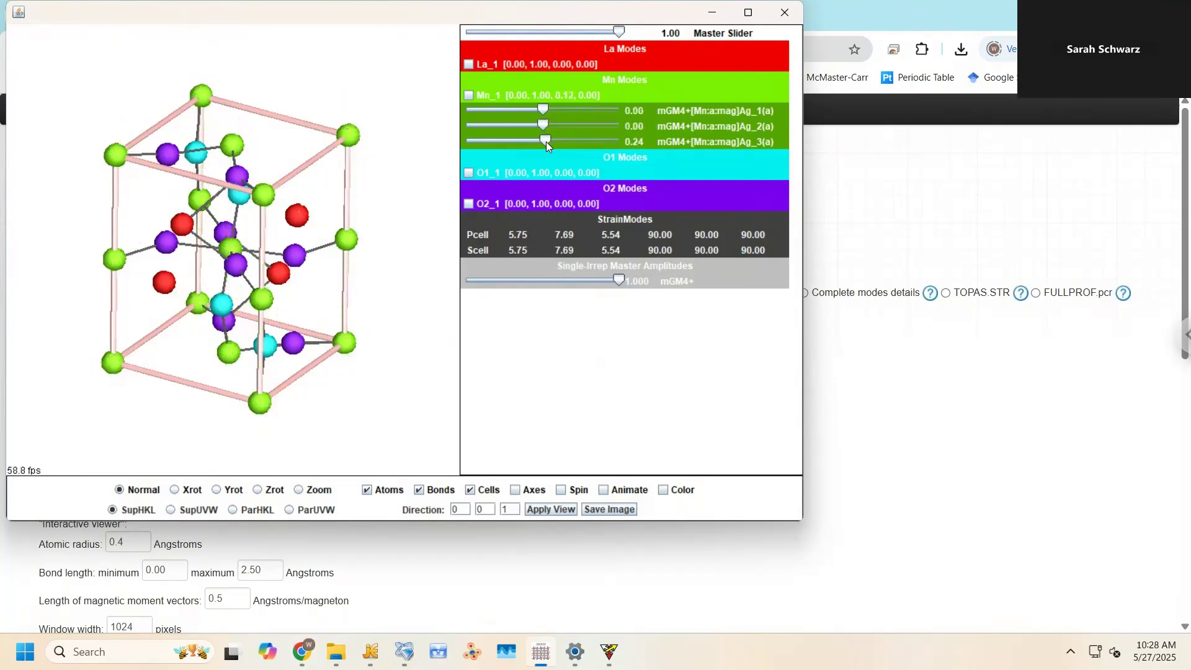
click(546, 141)
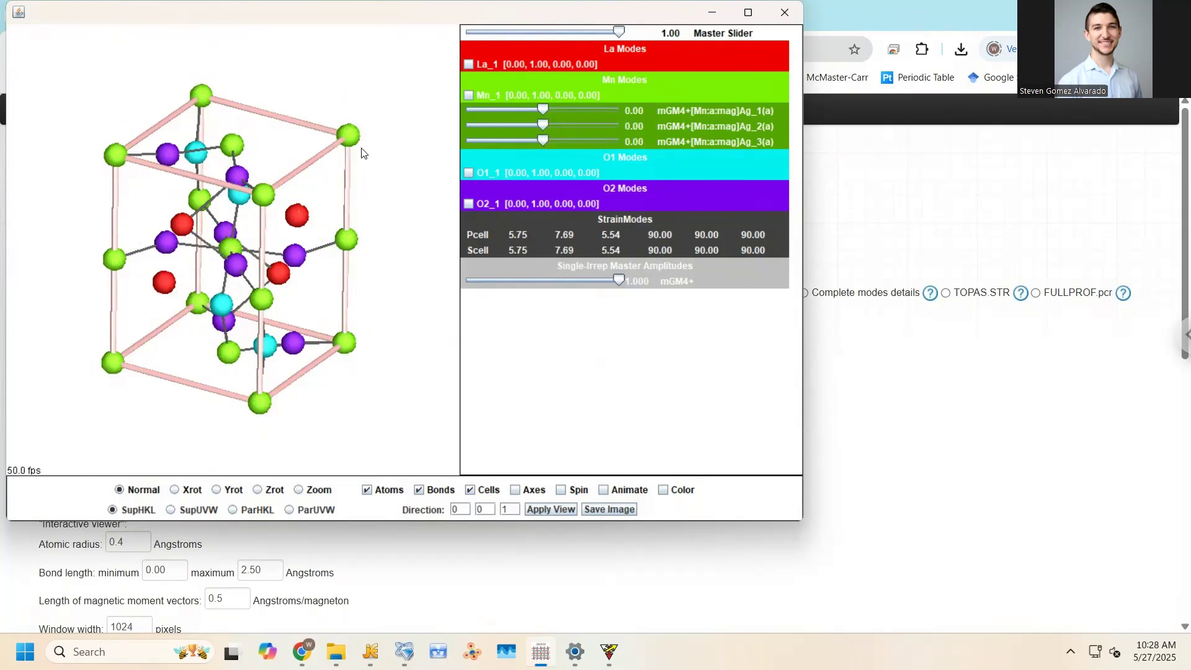
drag(302, 269, 338, 236)
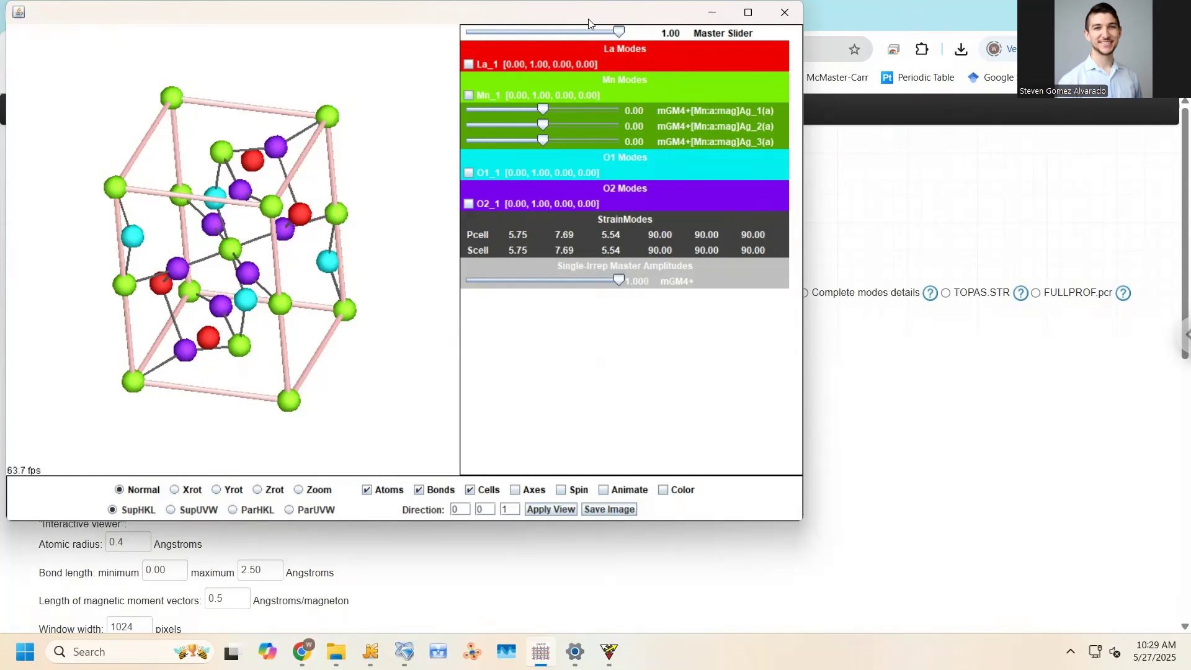
Set Ag_3(a) to 8.00 with Ag_2 at 0.64 and Ag_1 at 0.56, then close the viewer
drag(472, 19, 517, 58)
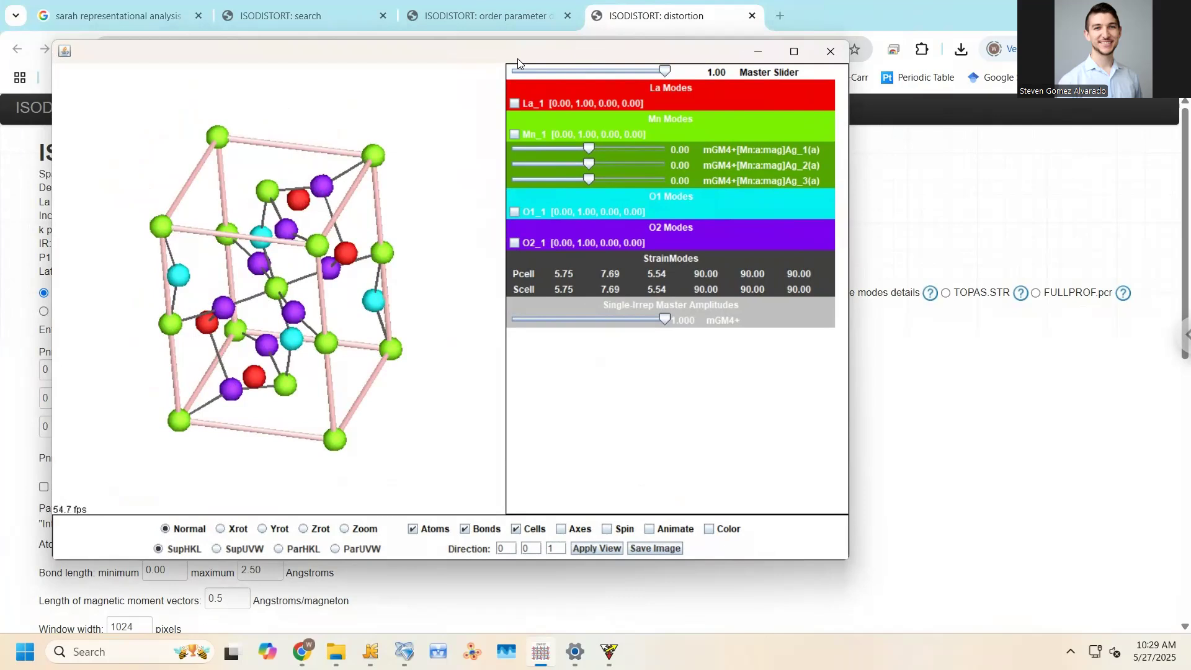
drag(418, 189, 418, 157)
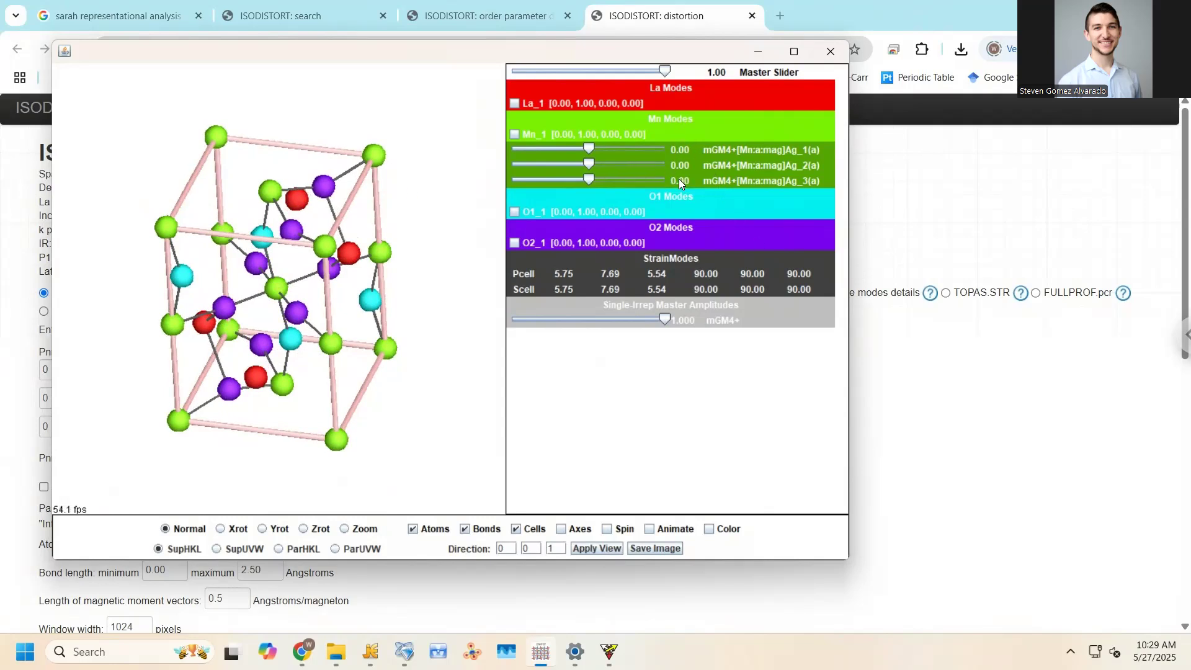
drag(588, 179, 797, 209)
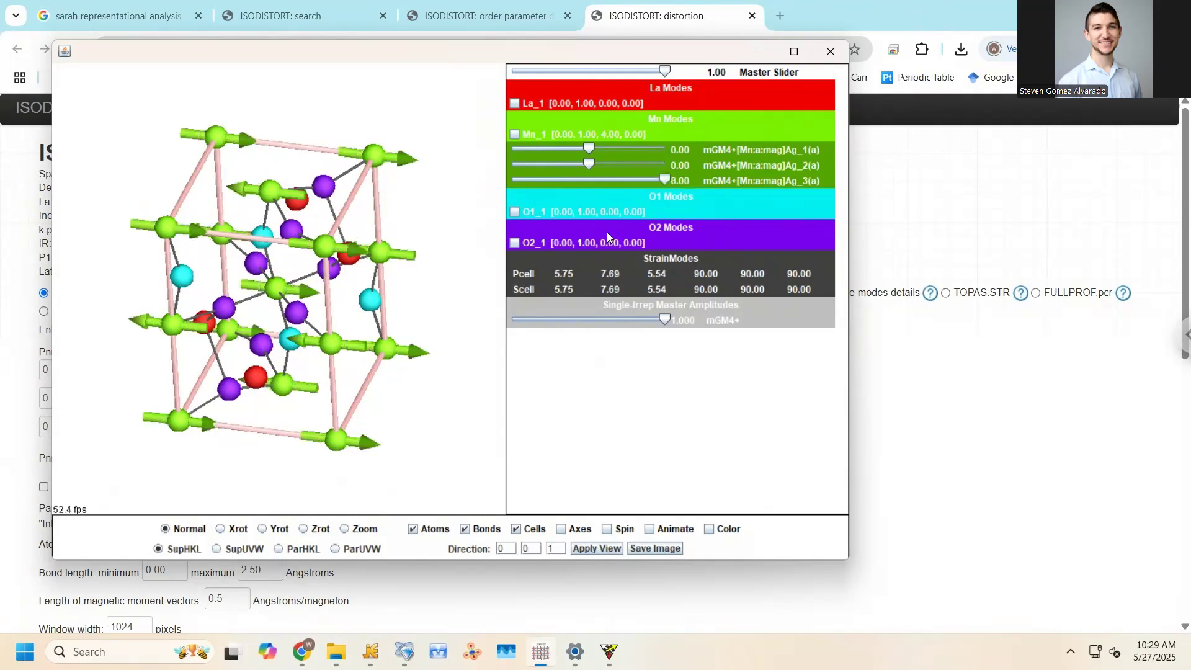
drag(592, 161, 593, 134)
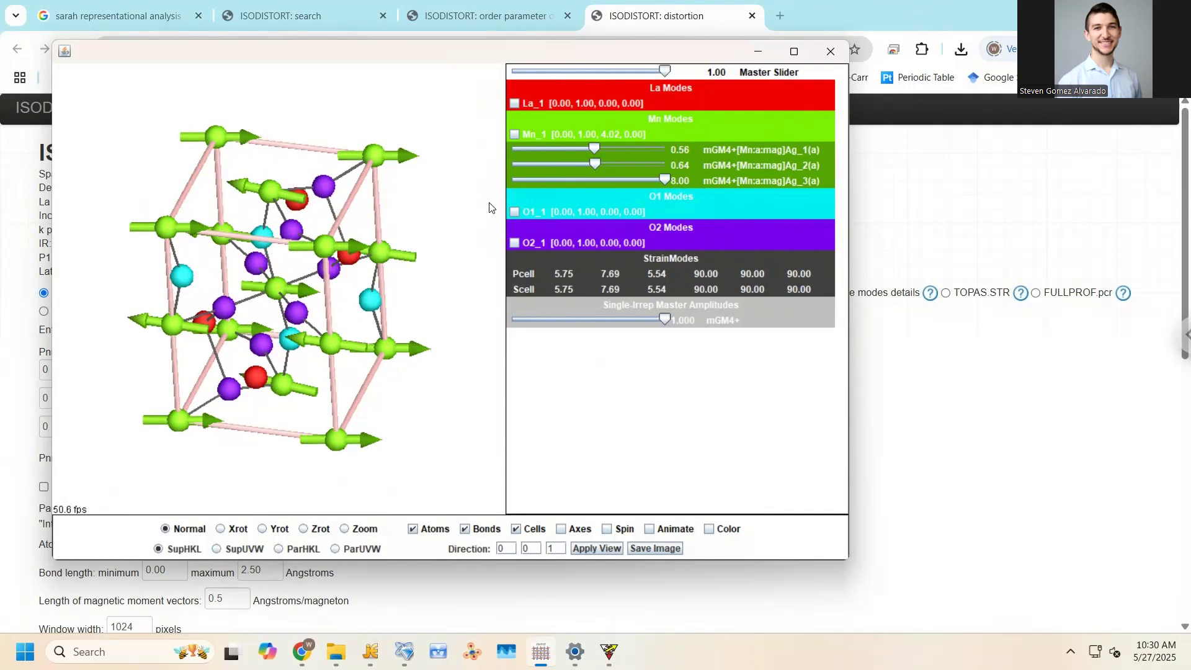
click(828, 51)
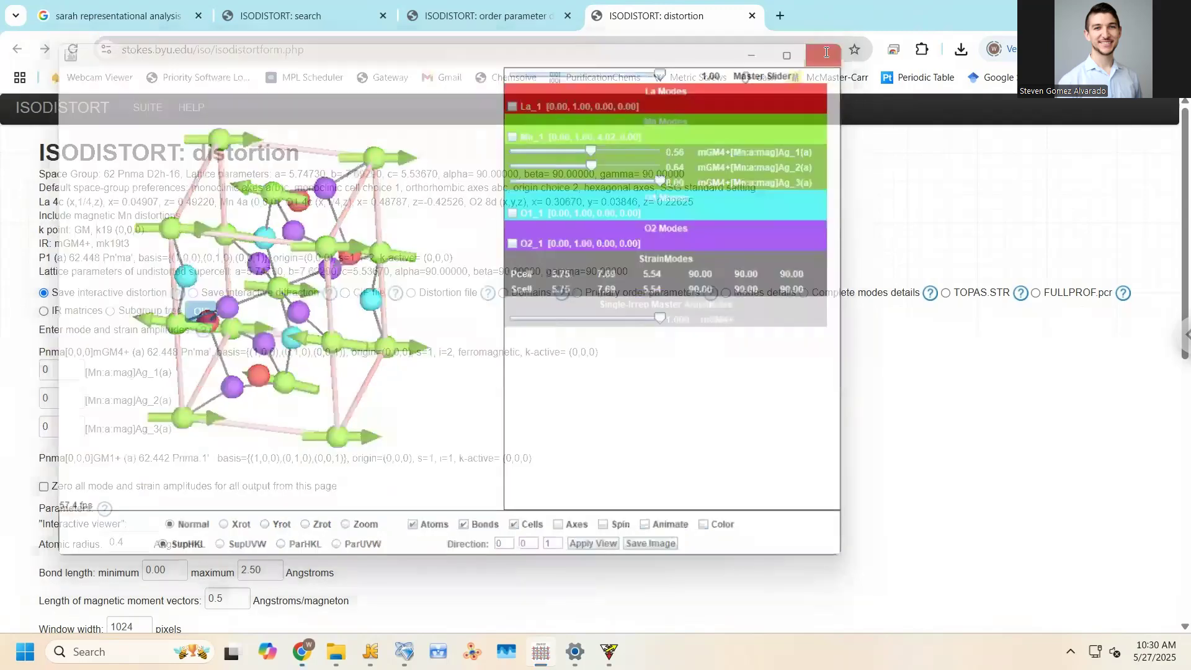
Export the distortion as a TOPAS .str file and open topas (10).str in Notepad
scroll(630, 347, down, 1)
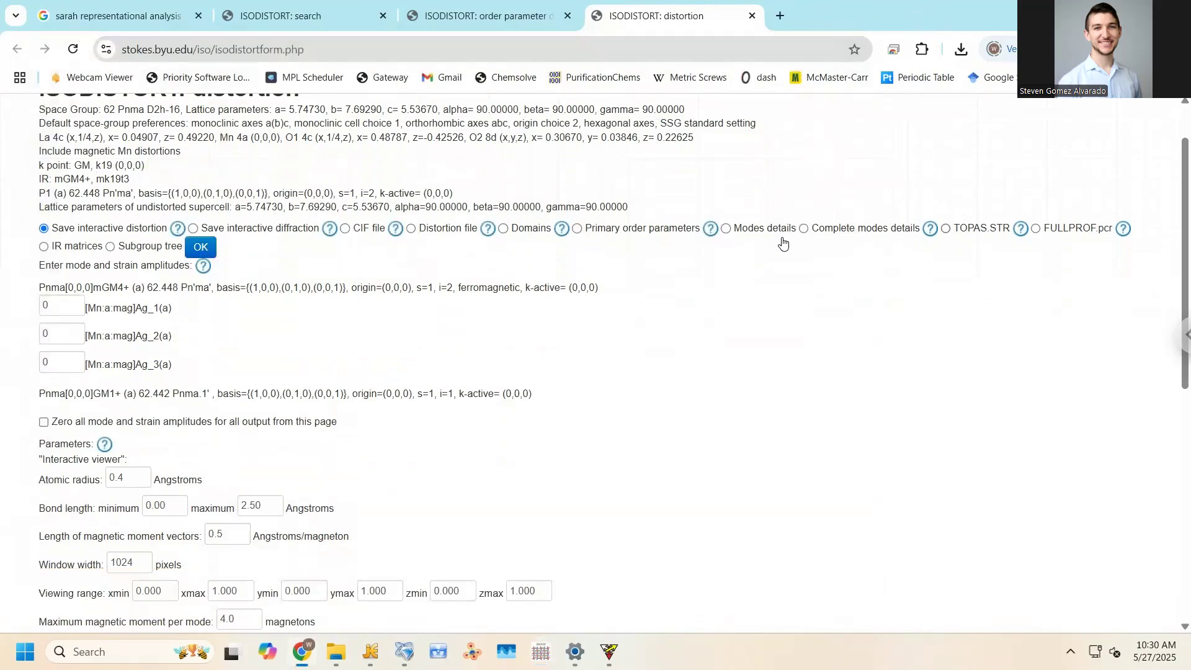
click(947, 230)
click(198, 248)
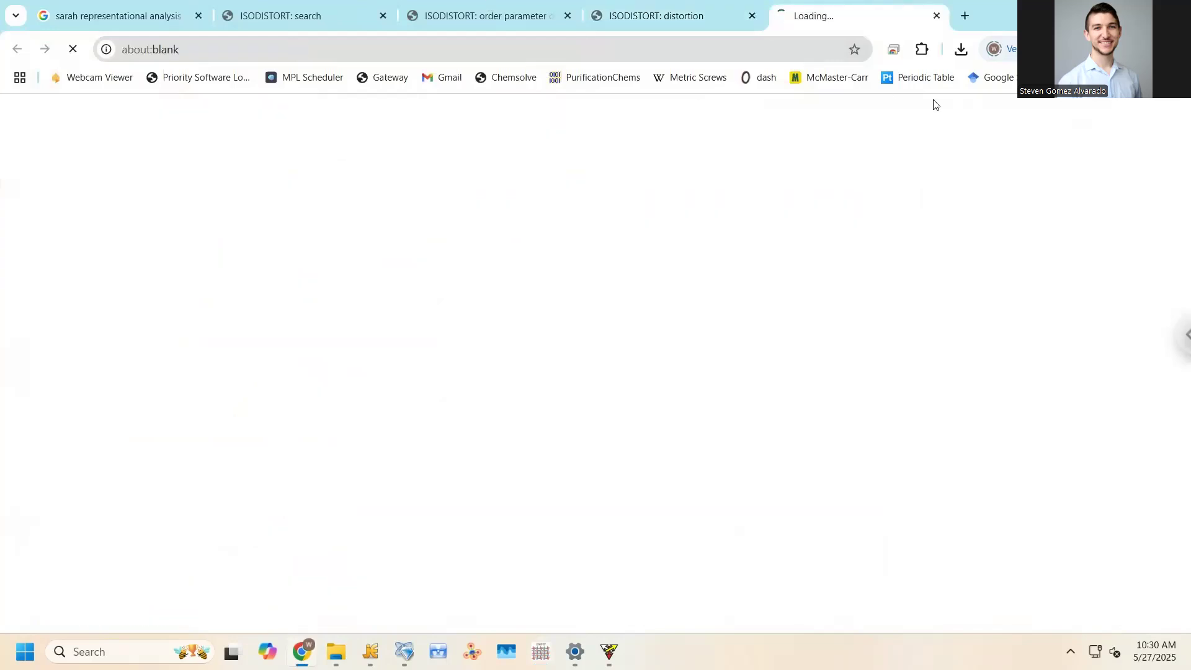
click(862, 91)
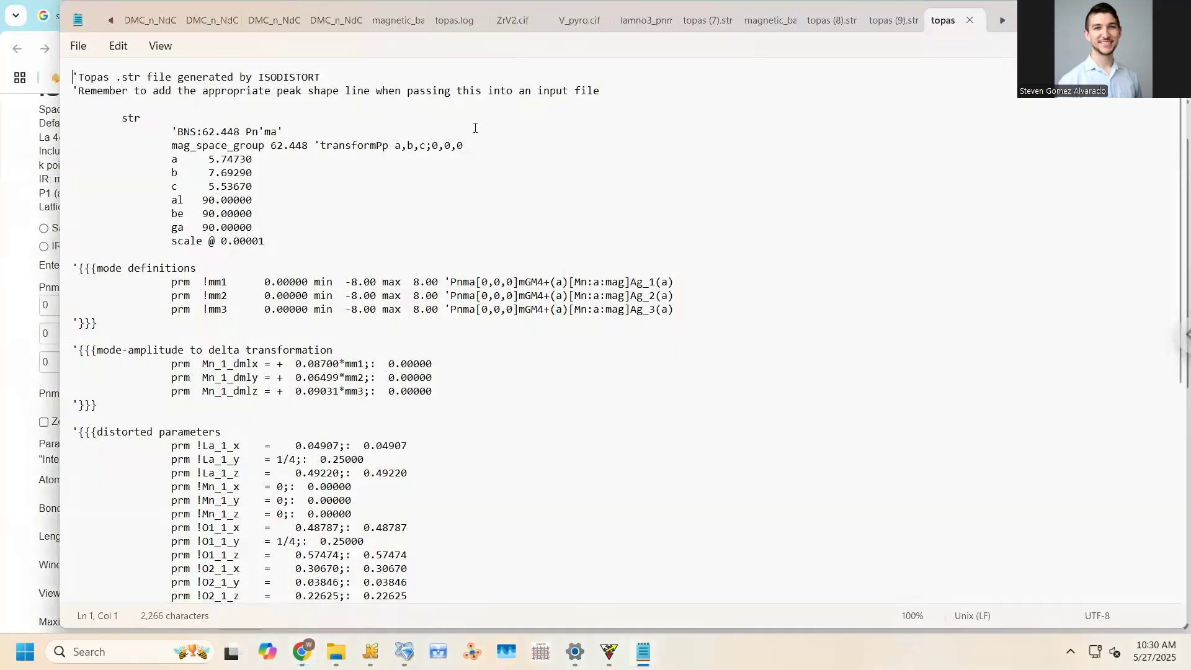
Select and copy the whole .str contents, returning to tutorial.inp in jEdit
click(67, 80)
click(68, 78)
drag(69, 78, 409, 377)
drag(440, 430, 475, 587)
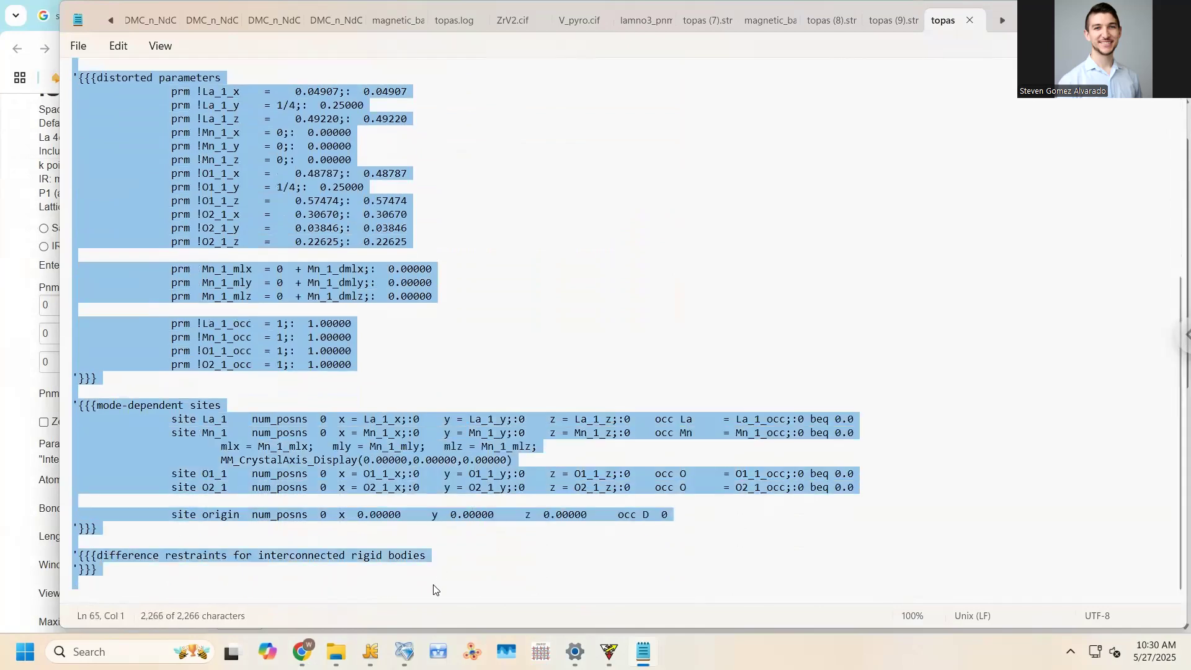
key(alt+Tab)
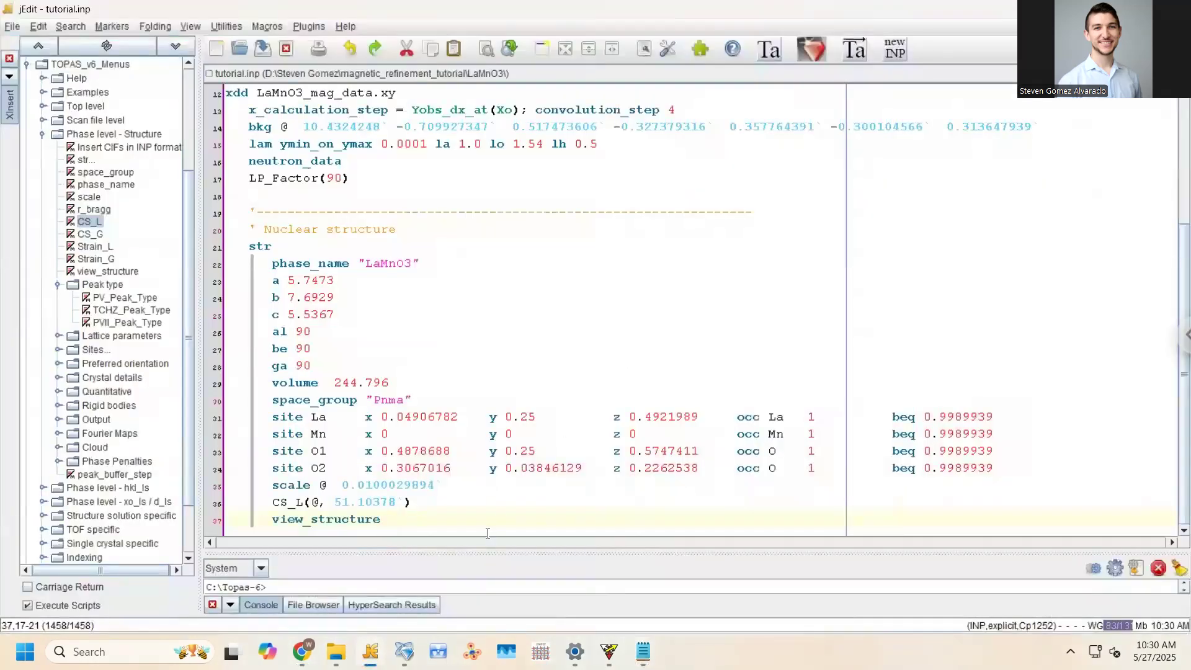
Paste the ISODISTORT .str block after view_structure, remove the header indent, and save
key(Return)
key(ctrl+v)
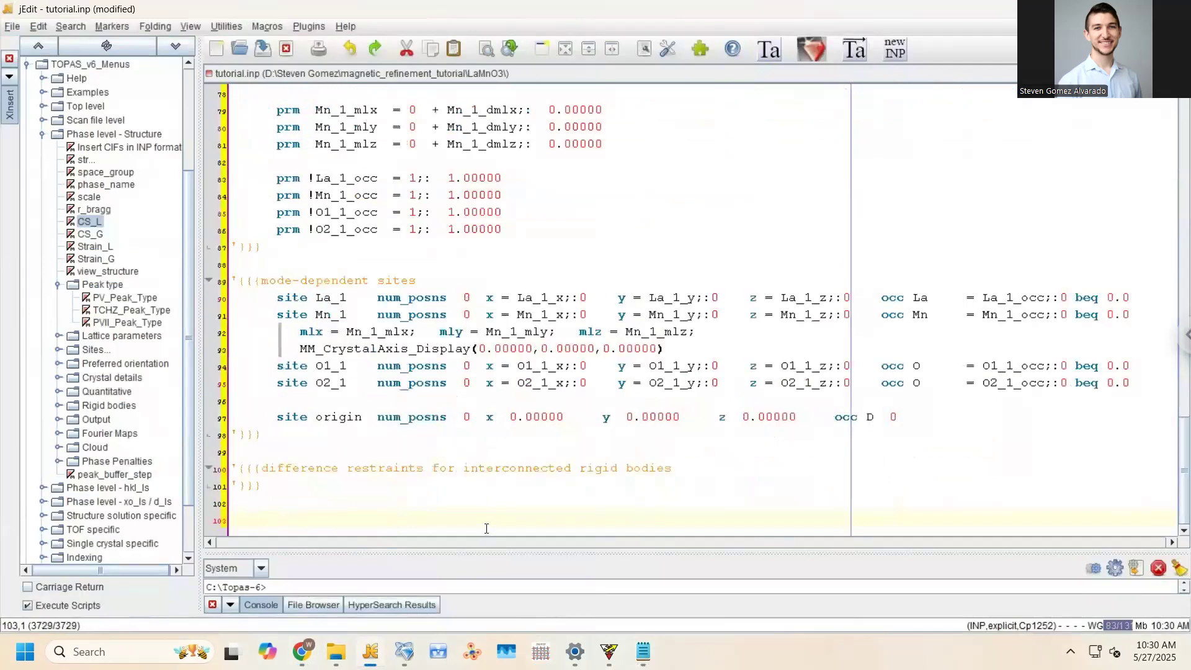
scroll(380, 469, up, 2)
scroll(377, 470, up, 18)
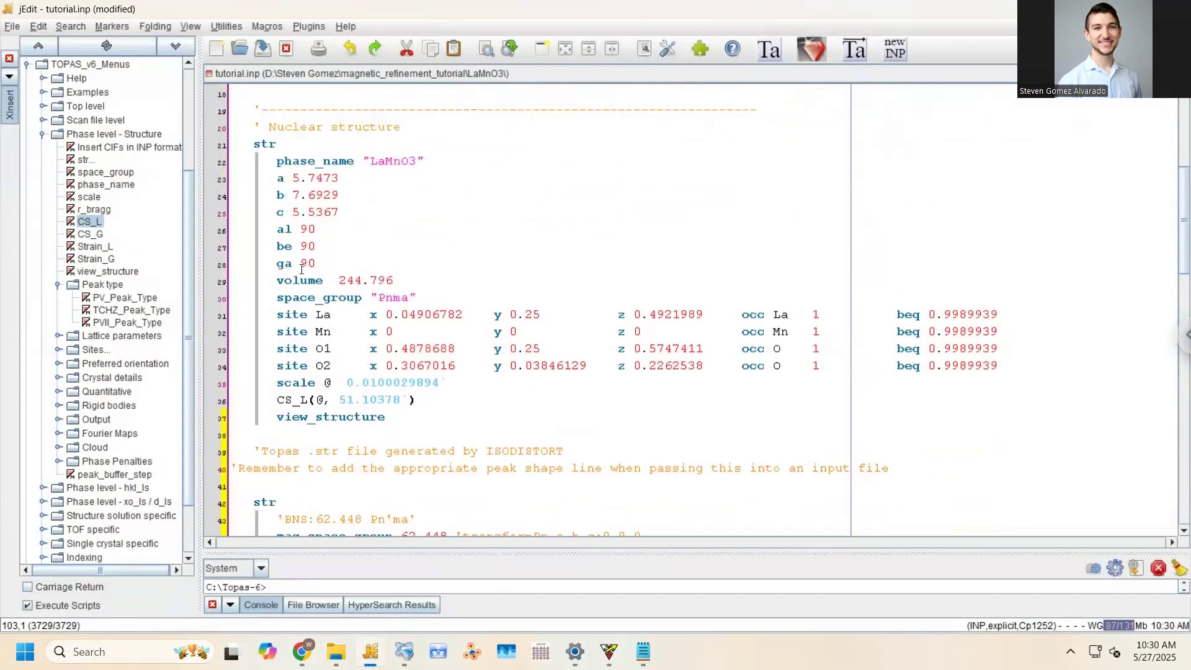
scroll(250, 402, down, 1)
click(256, 396)
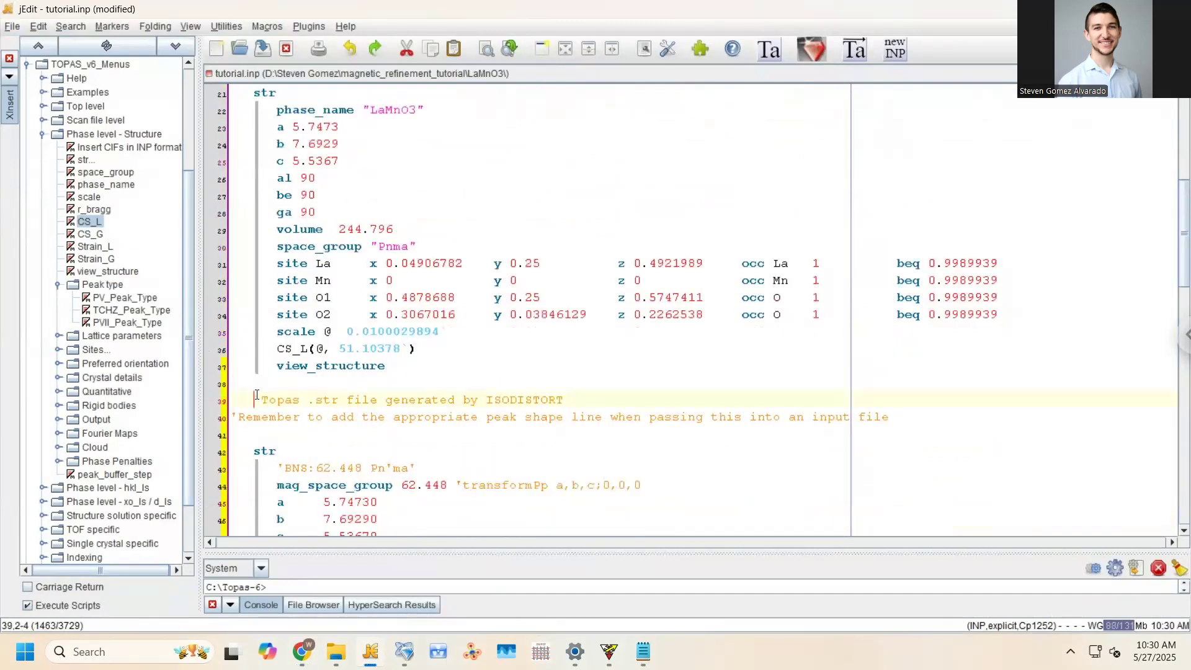
key(BackSpace)
key(ctrl+s)
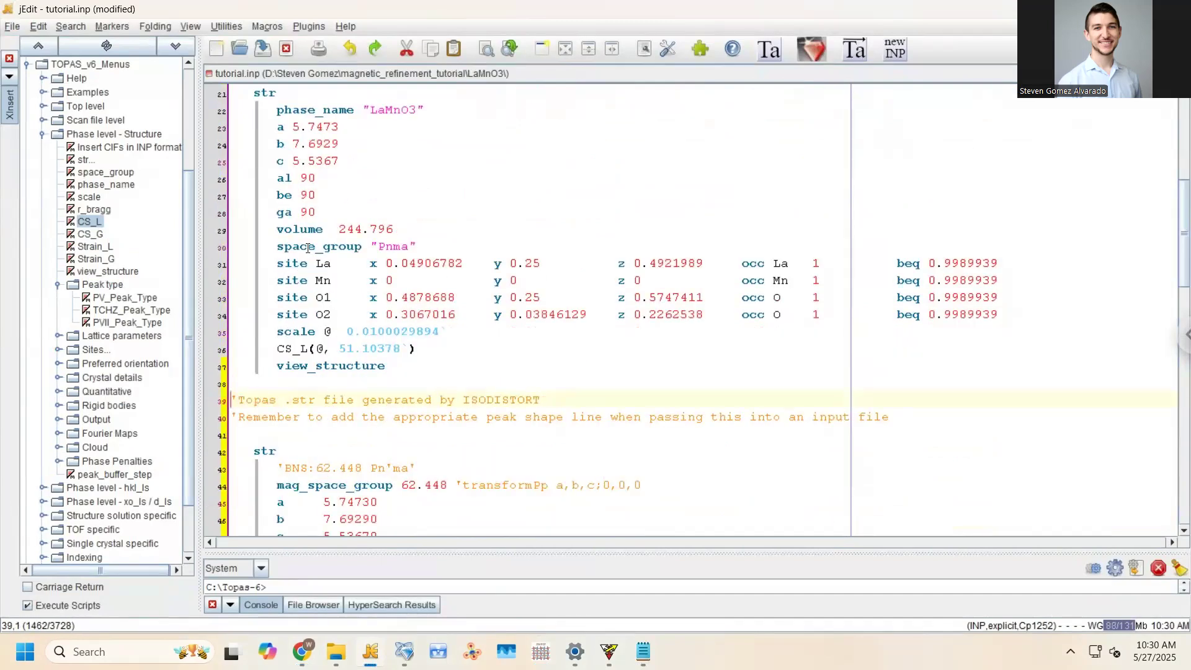
Comment out lines 21–37 of the old nuclear str block with a leading '
scroll(255, 141, up, 1)
drag(254, 143, 259, 423)
click(259, 425)
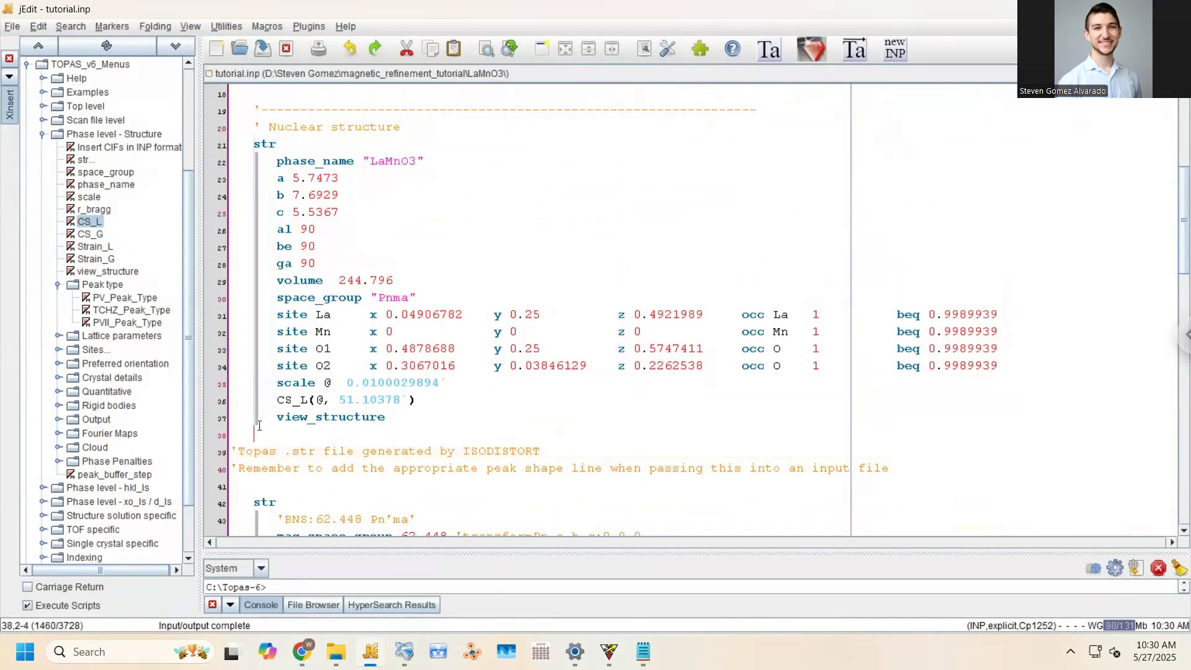
shift+click(259, 425)
click(292, 228)
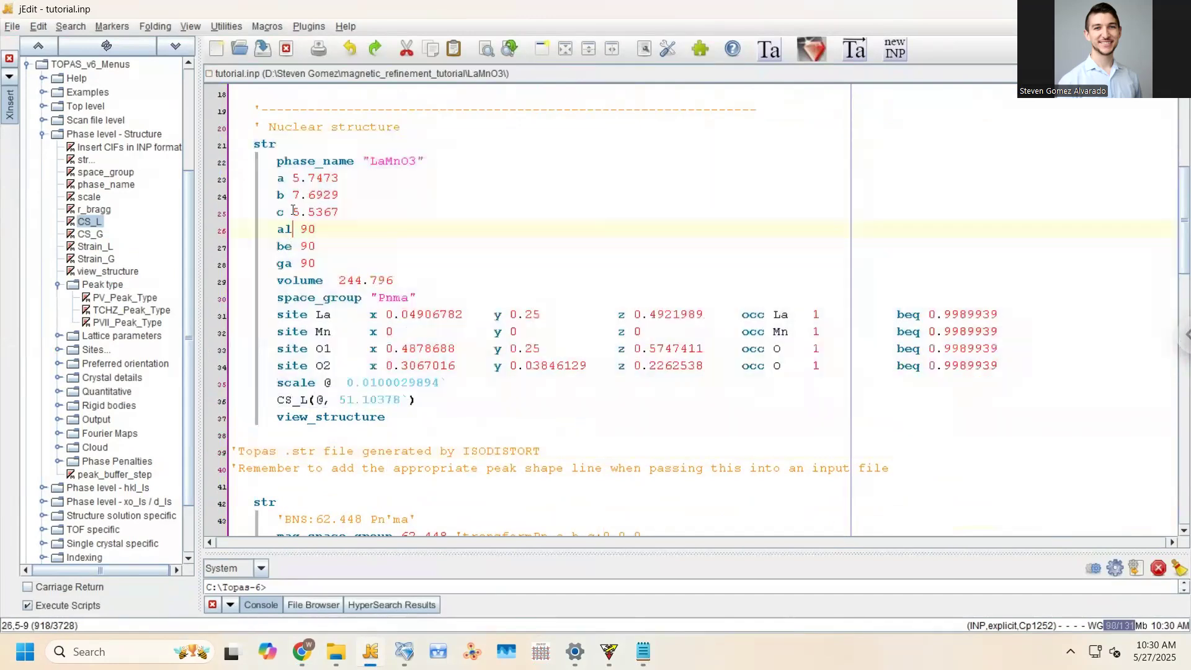
drag(257, 143, 259, 414)
text(')
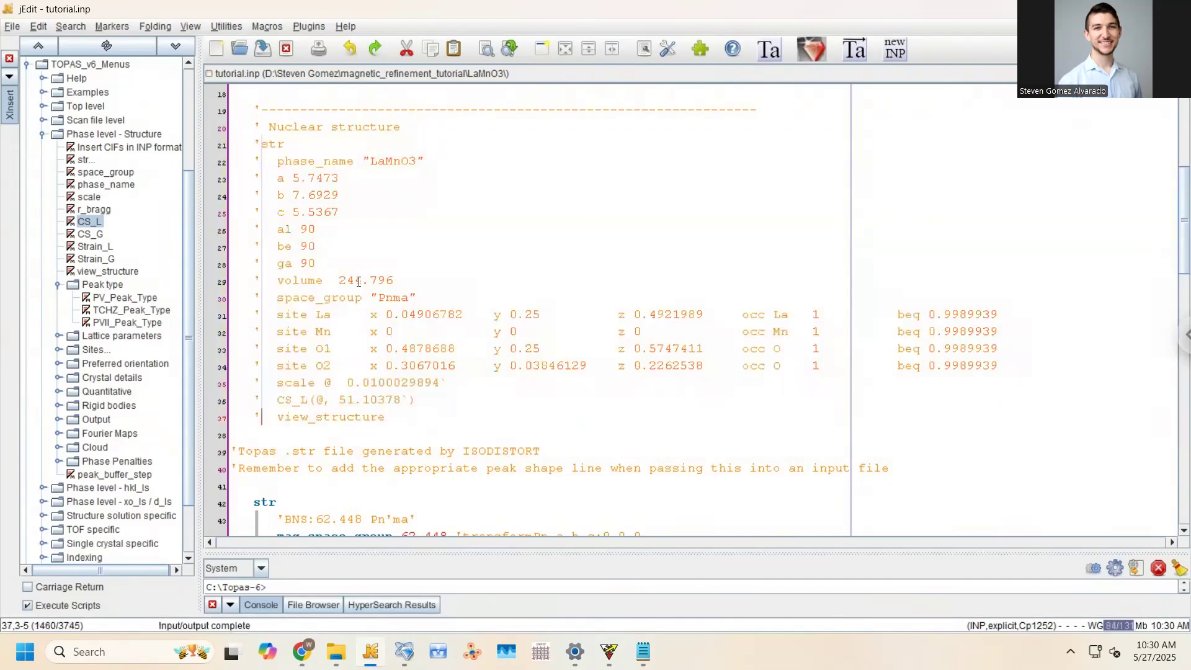
Review the magnetic phase's lattice parameters down to the scale line
scroll(366, 268, down, 1)
scroll(451, 289, down, 1)
scroll(354, 265, up, 1)
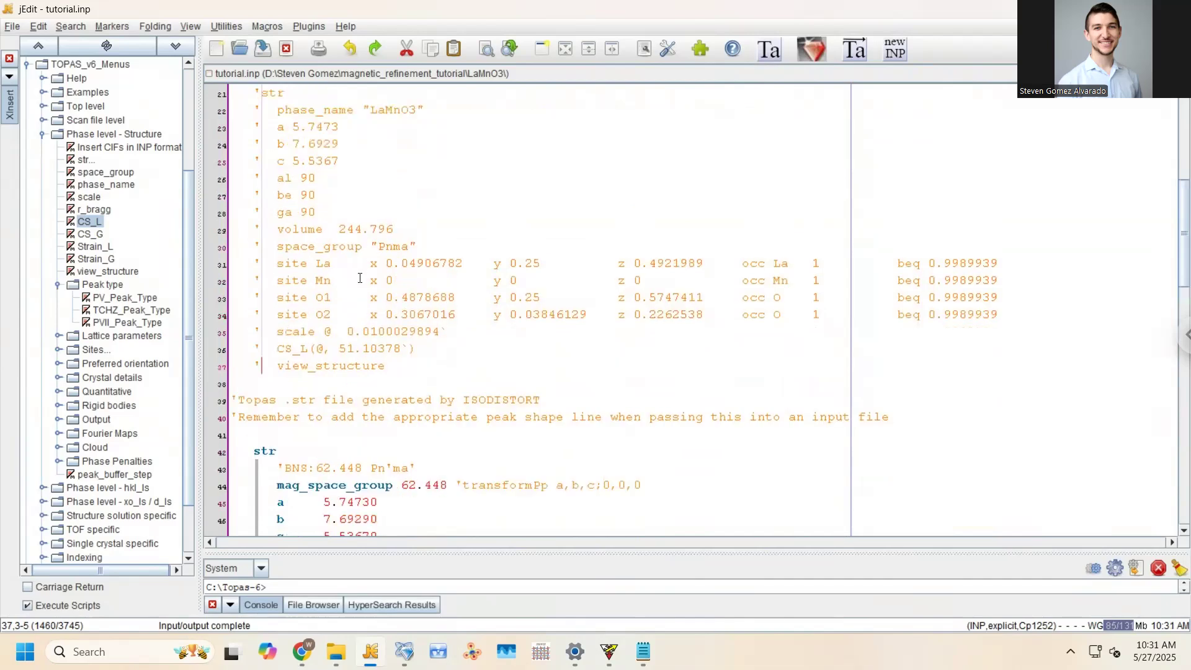
scroll(360, 278, down, 6)
click(300, 229)
drag(280, 197, 408, 298)
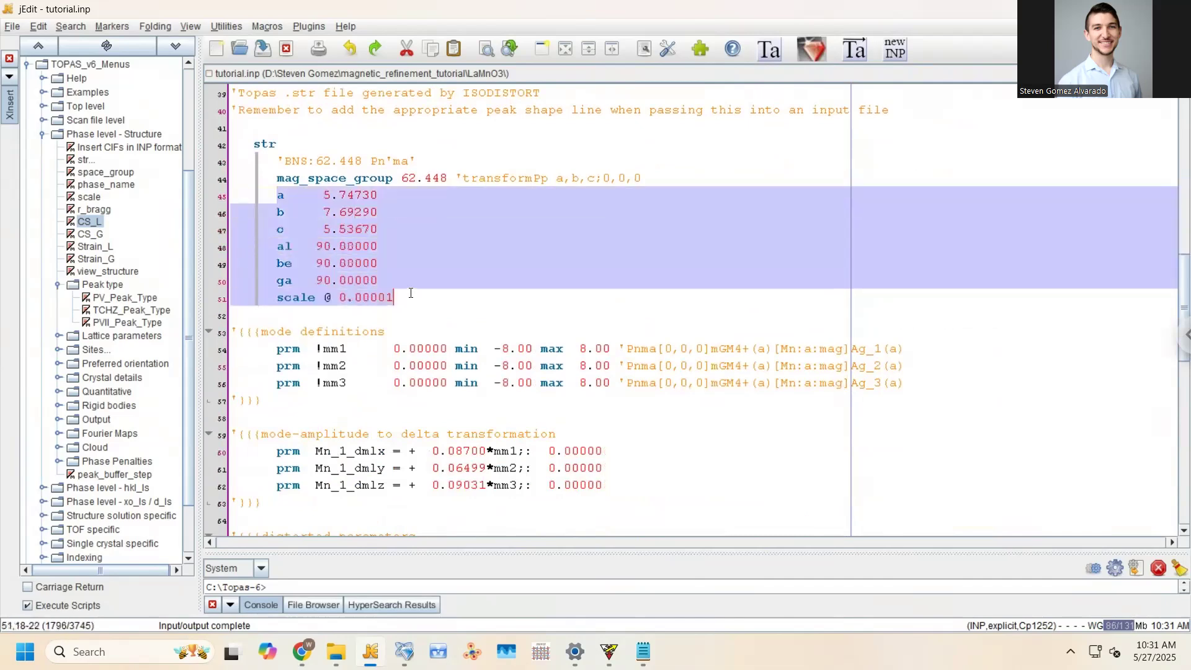
click(408, 297)
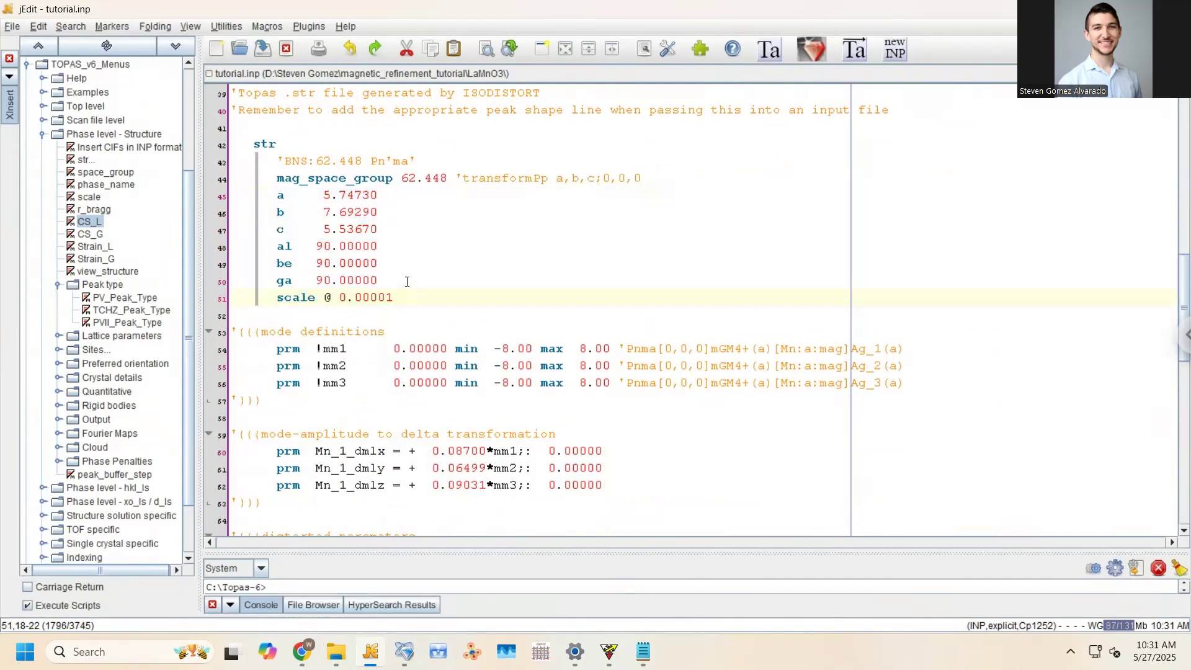
Add a dashed line and the heading 'Combined nuclear and magnetic refinement' above the magnetic str, then save
click(265, 132)
key(Return)
text('---------------------------)
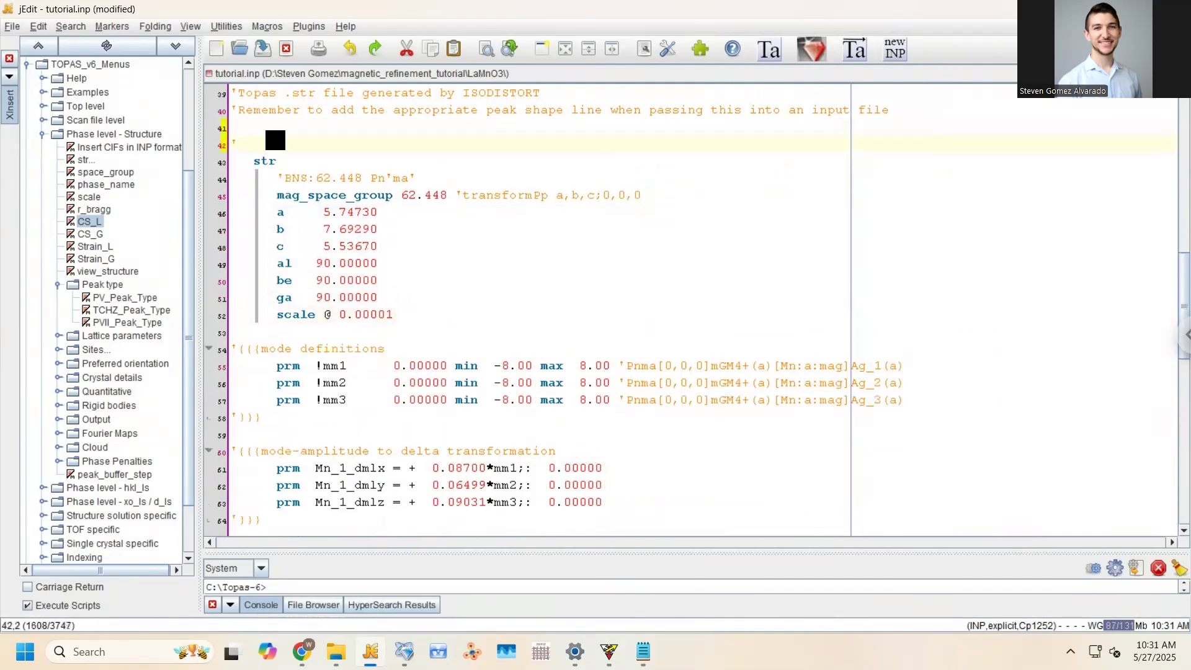
key(Return)
text(' Combine)
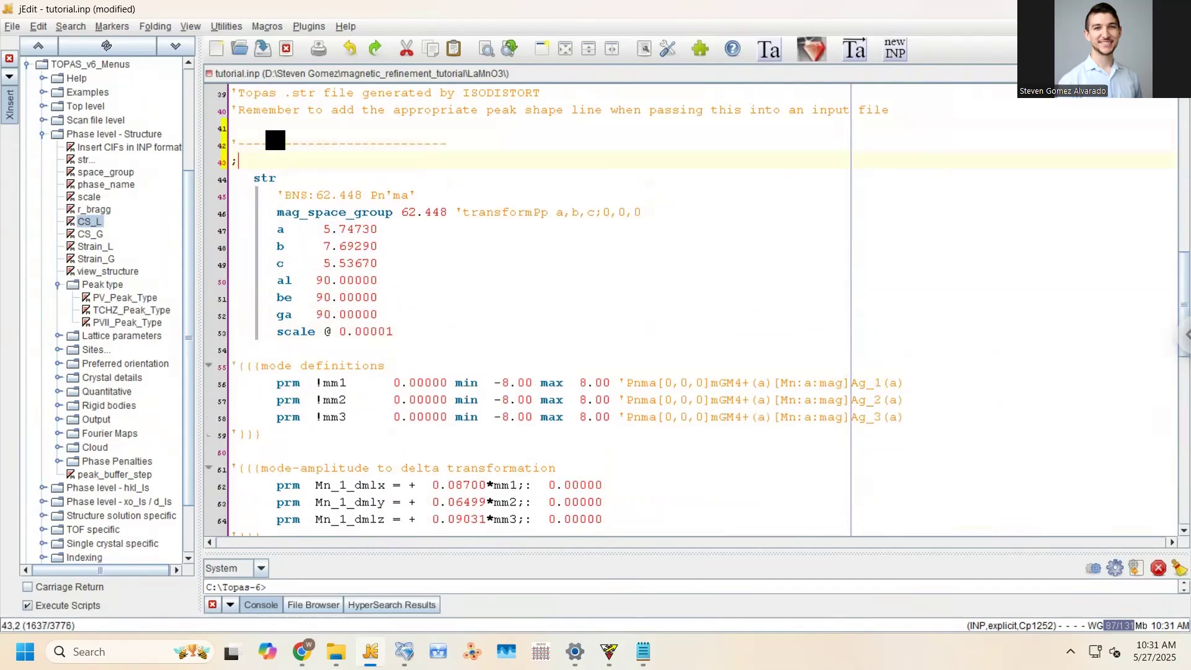
text(d nu)
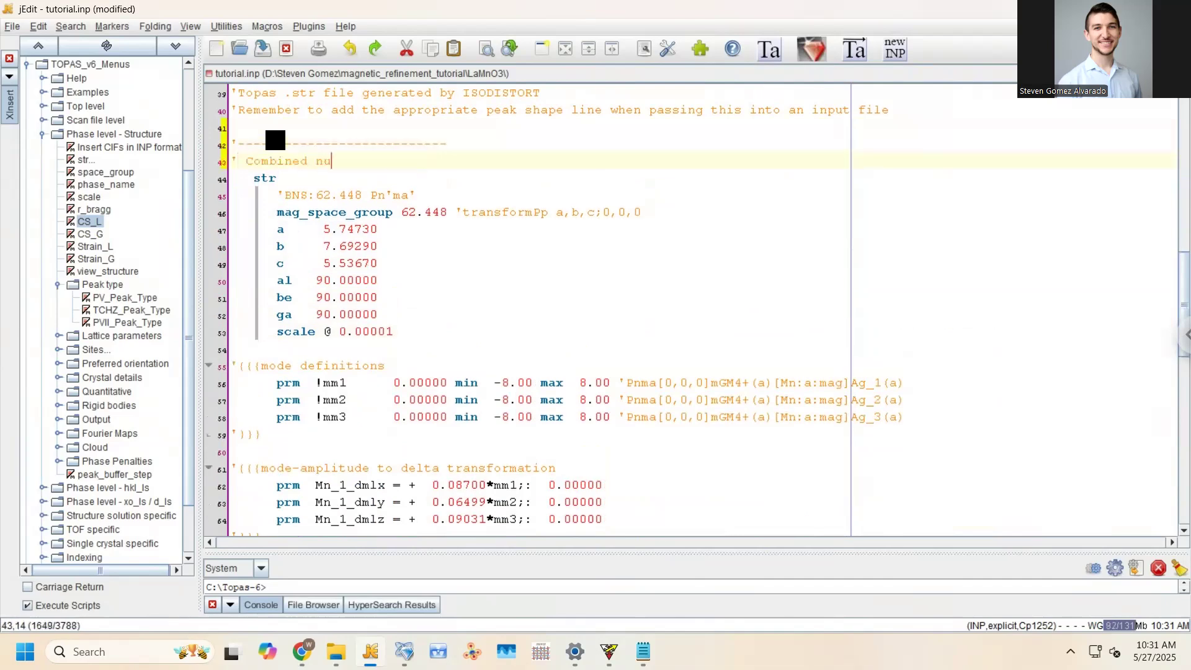
text(clear and magnetic refinement)
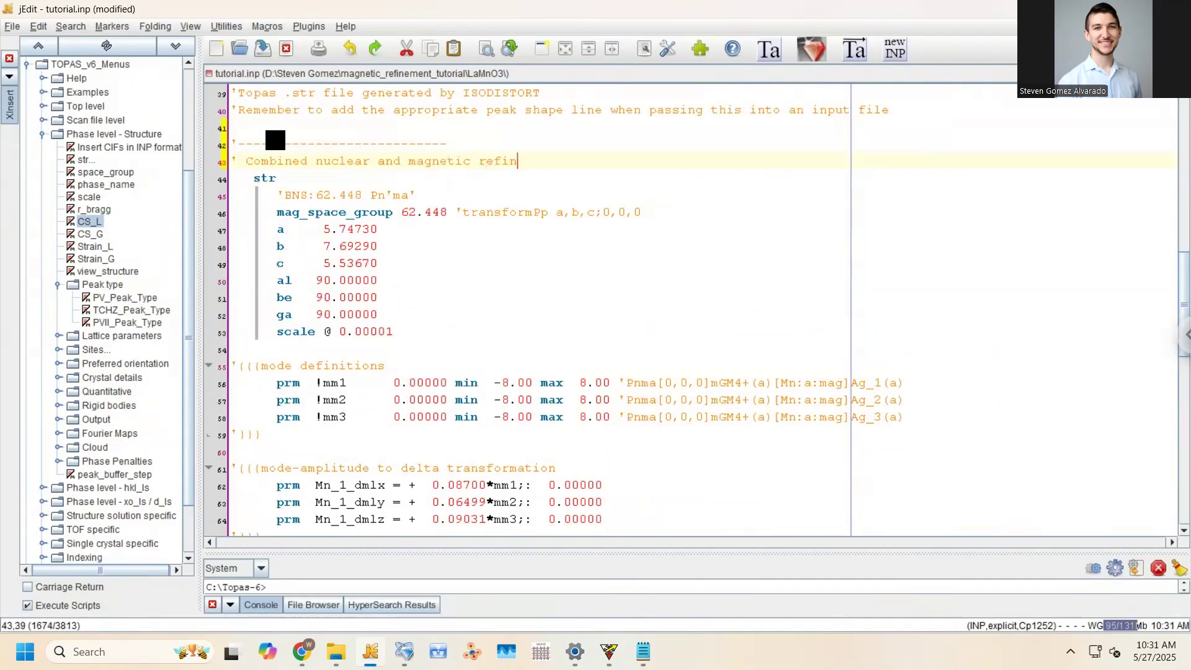
key(ctrl+s)
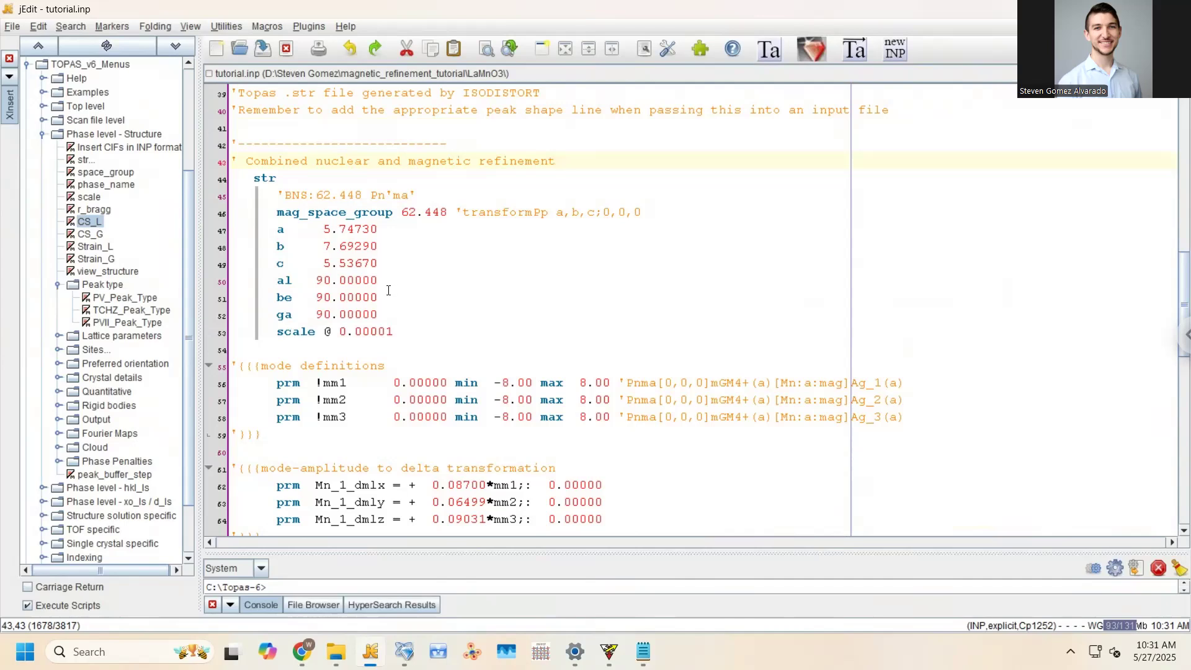
Highlight the magnetic phase's cell parameters and scale @ 0.00001 line
scroll(384, 279, down, 3)
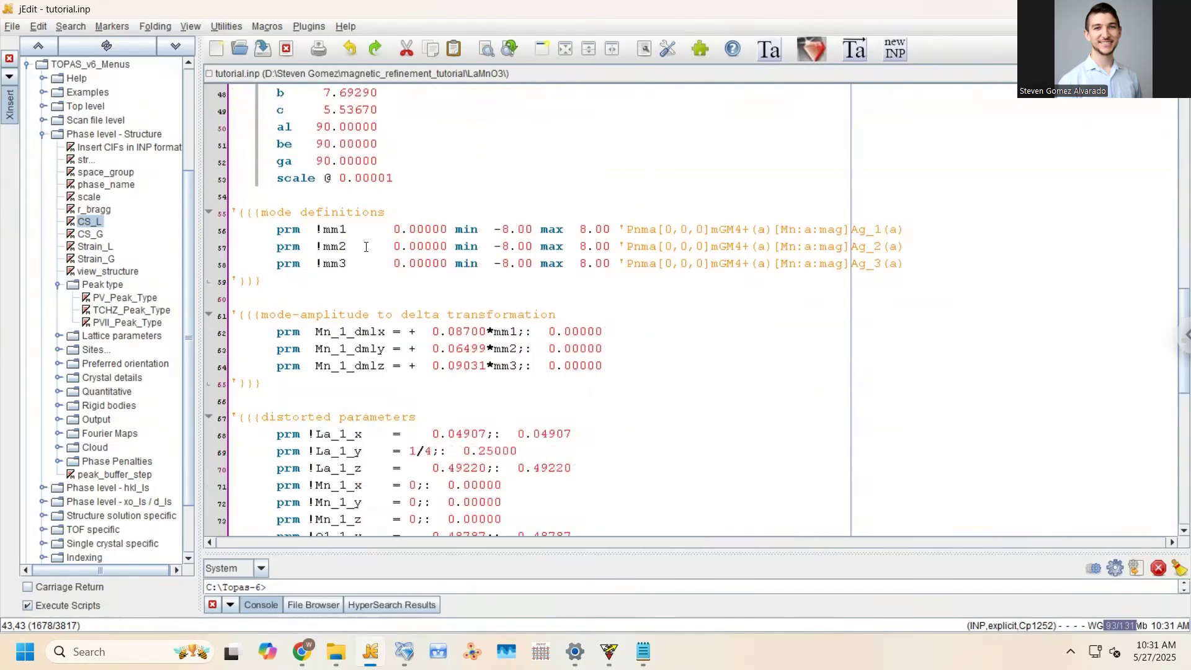
scroll(373, 261, up, 2)
click(406, 279)
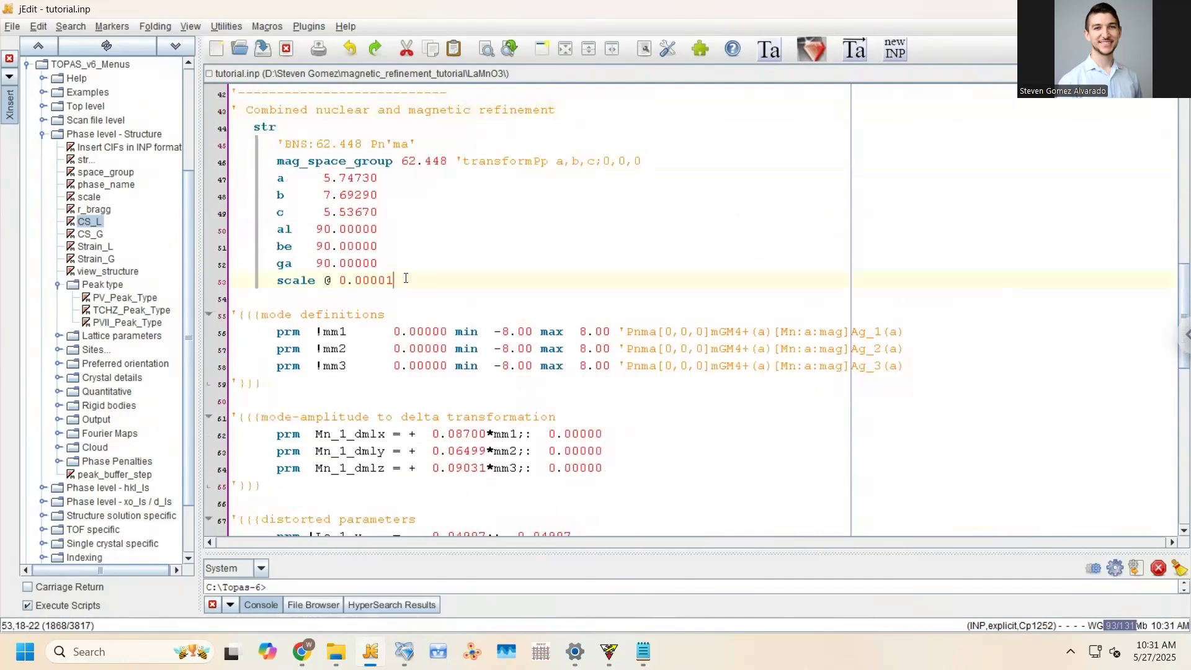
drag(393, 281, 278, 178)
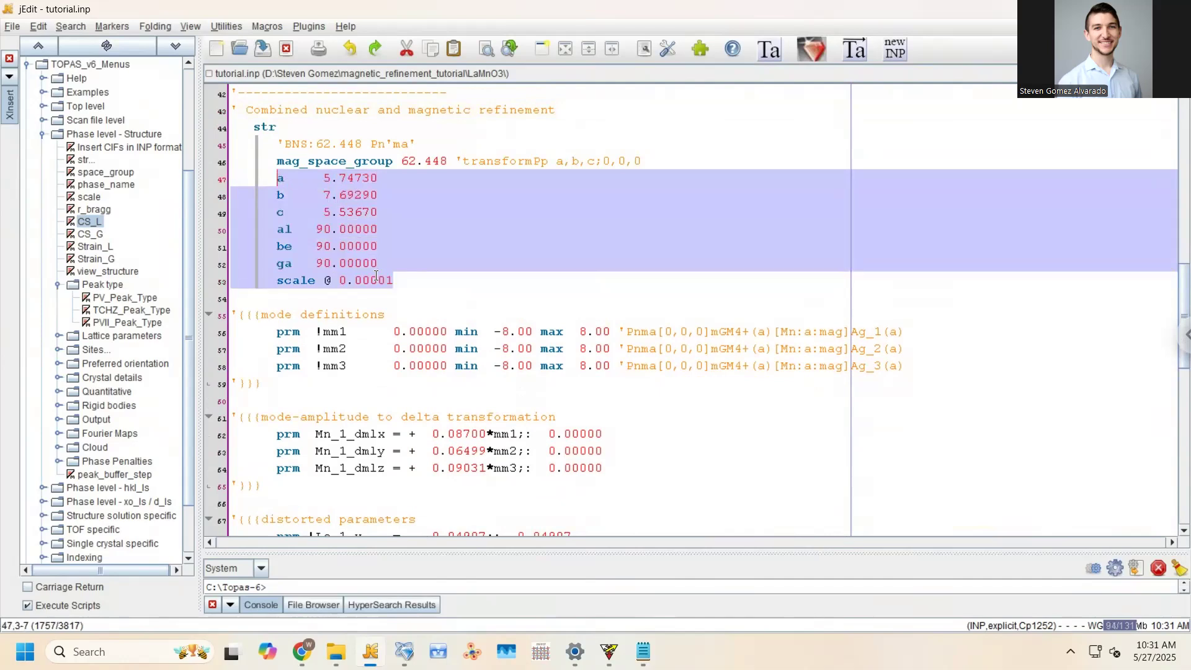
click(401, 279)
key(Return)
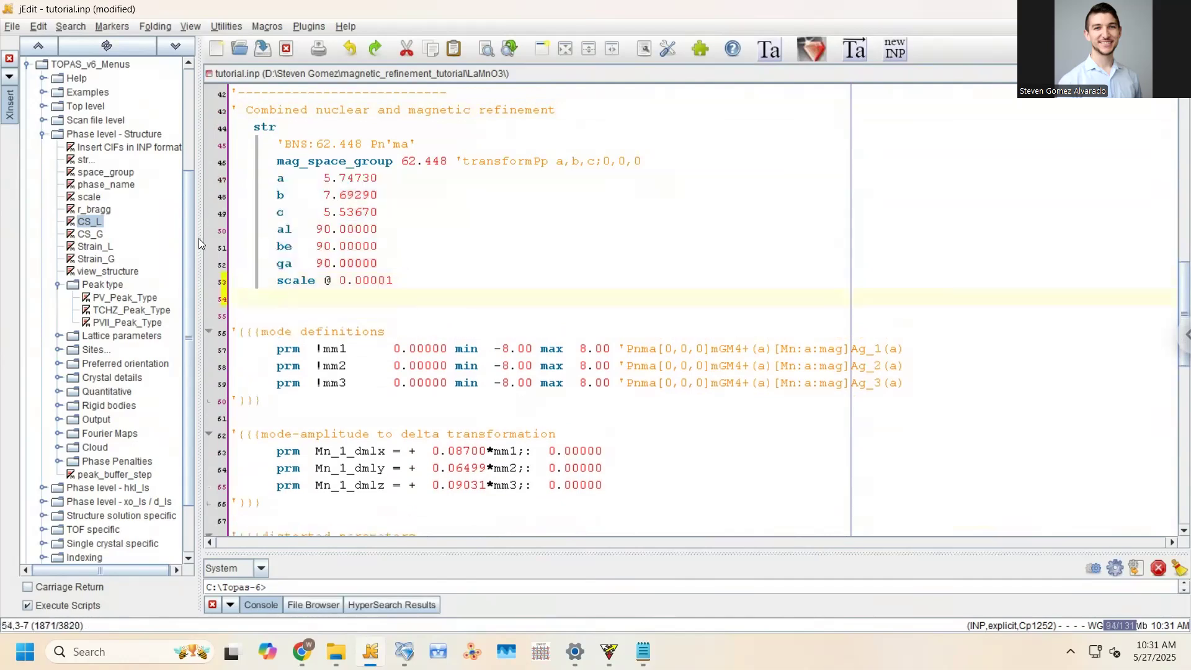
double_click(90, 222)
click(294, 298)
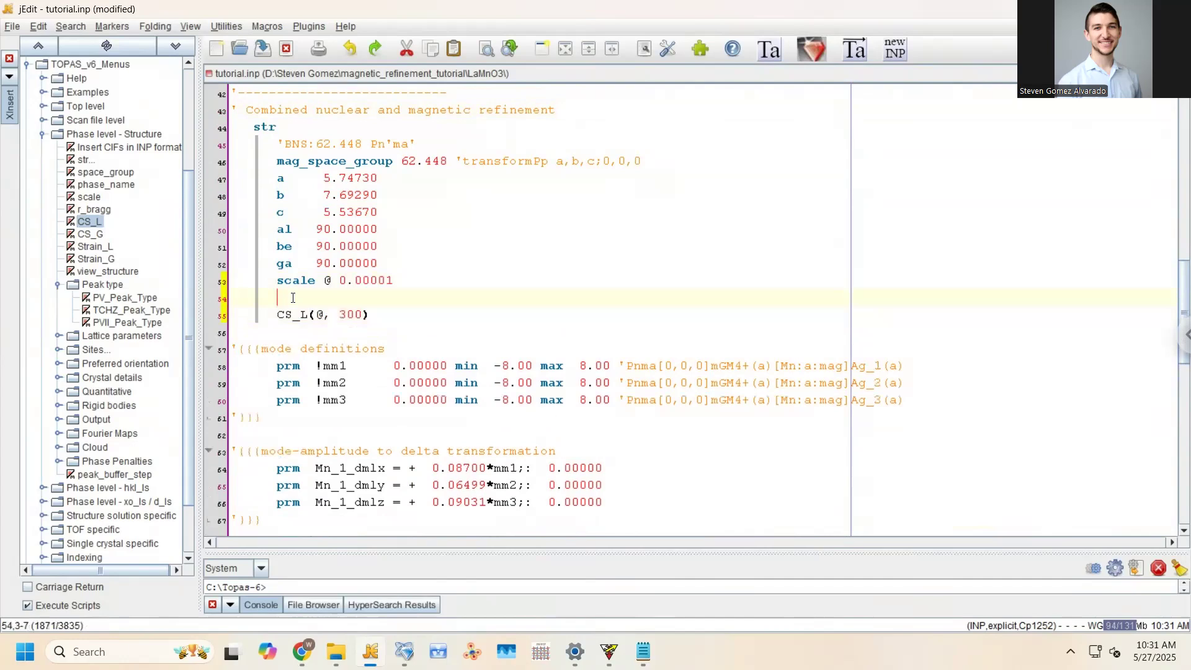
key(BackSpace)
key(ctrl+s)
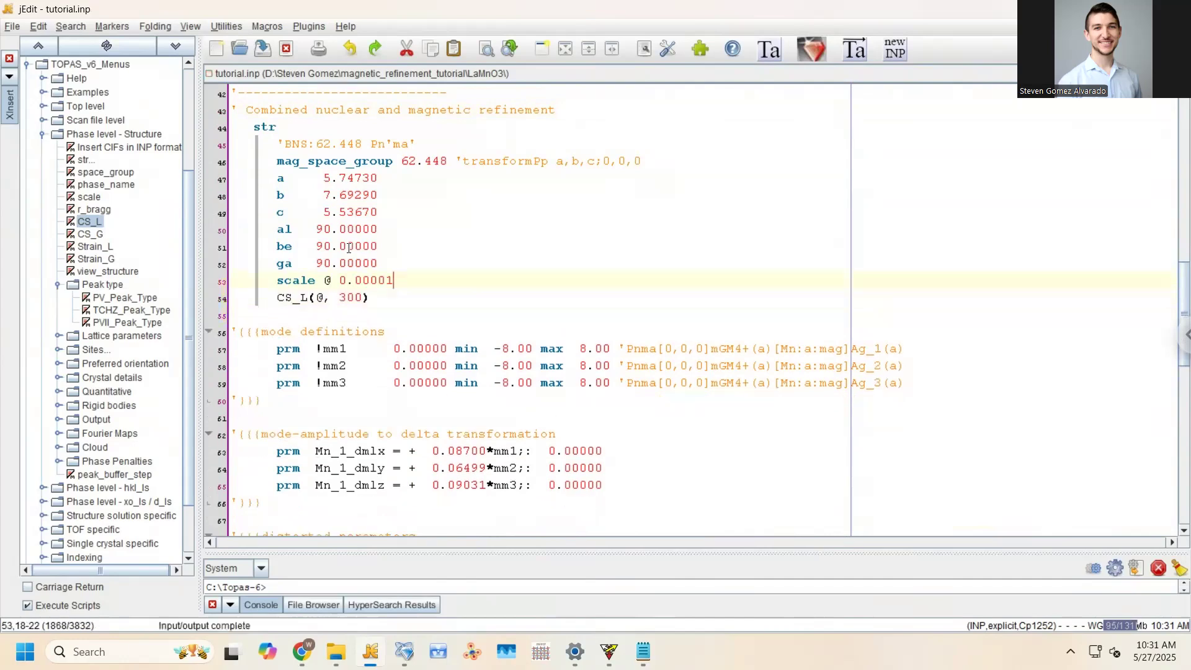
drag(343, 317, 350, 383)
click(346, 384)
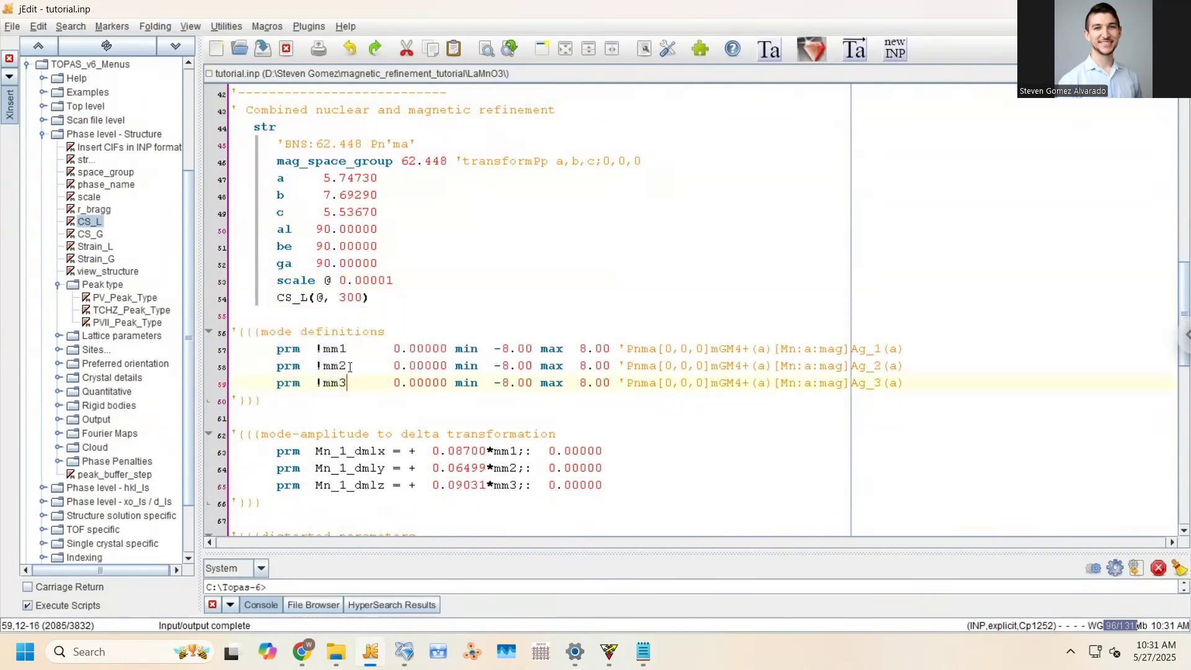
scroll(326, 299, down, 2)
drag(230, 212, 305, 355)
scroll(305, 355, down, 3)
click(309, 251)
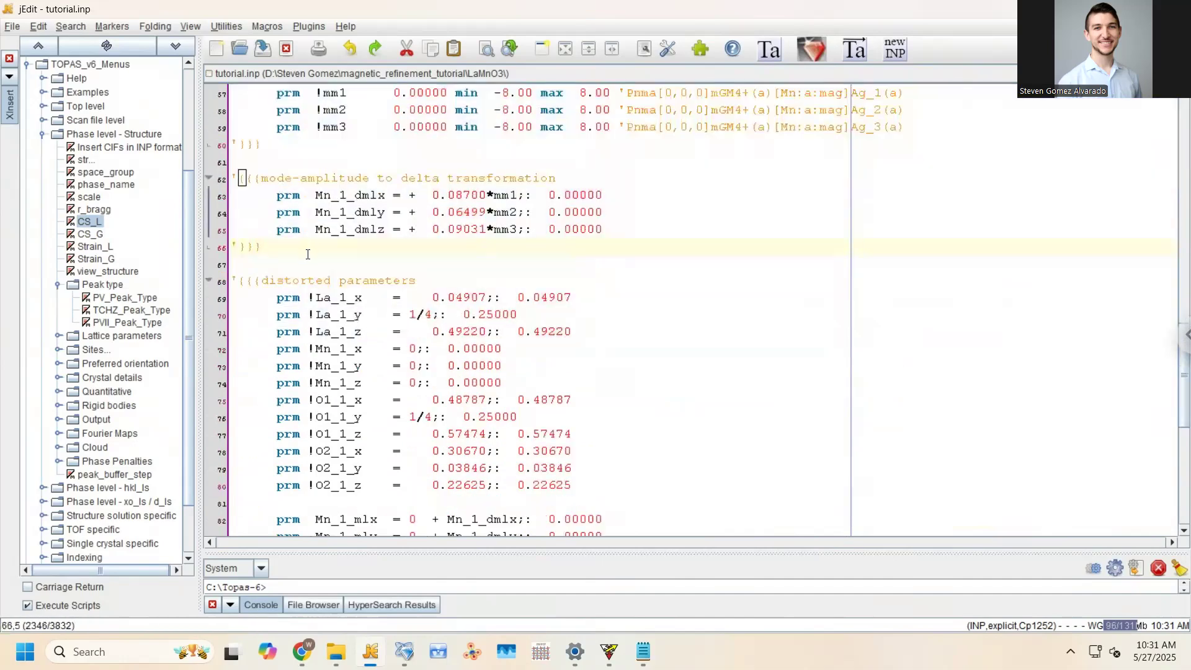
scroll(372, 299, up, 2)
scroll(372, 299, down, 8)
scroll(371, 299, down, 2)
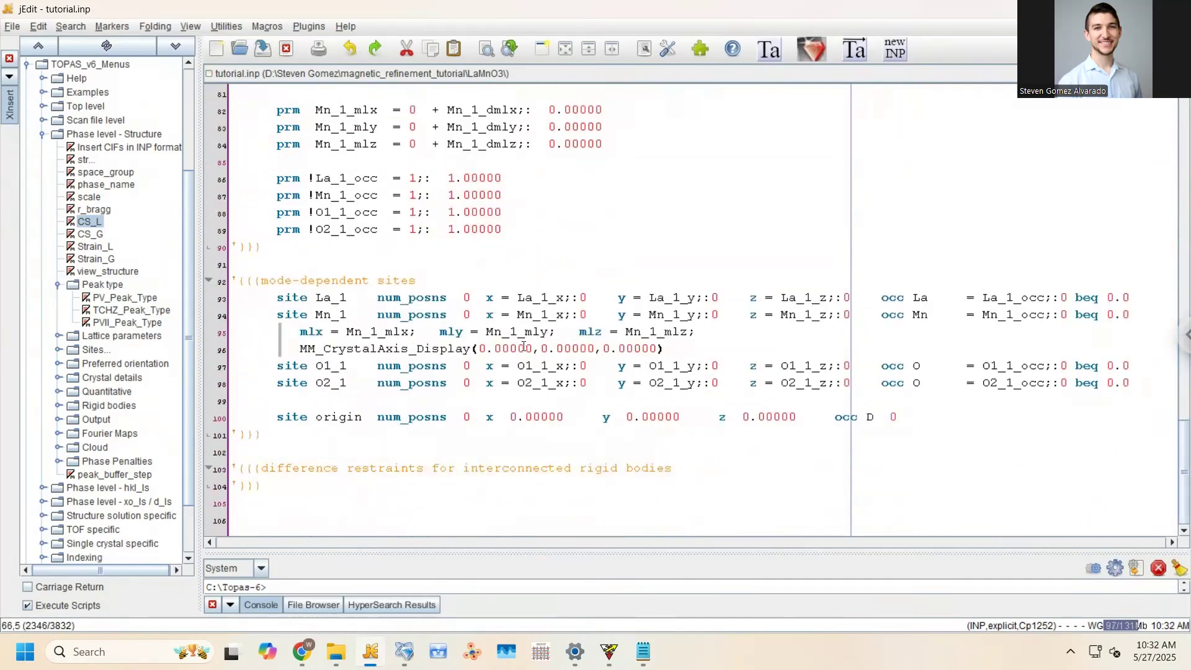
click(385, 349)
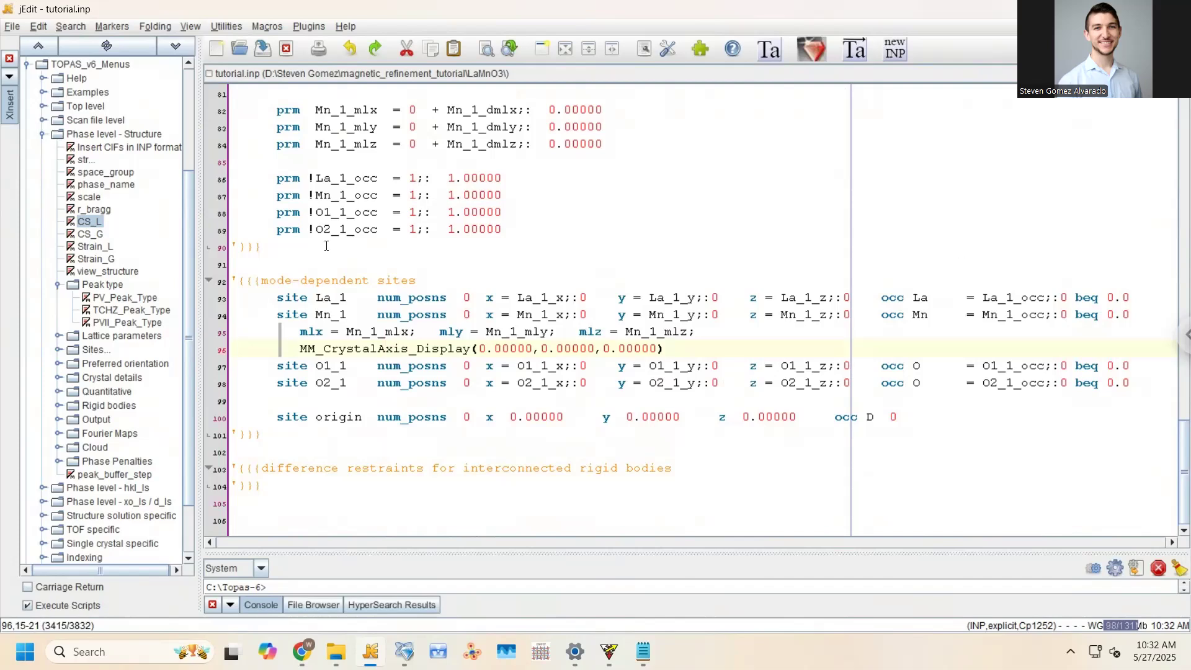
click(758, 365)
drag(300, 333, 684, 341)
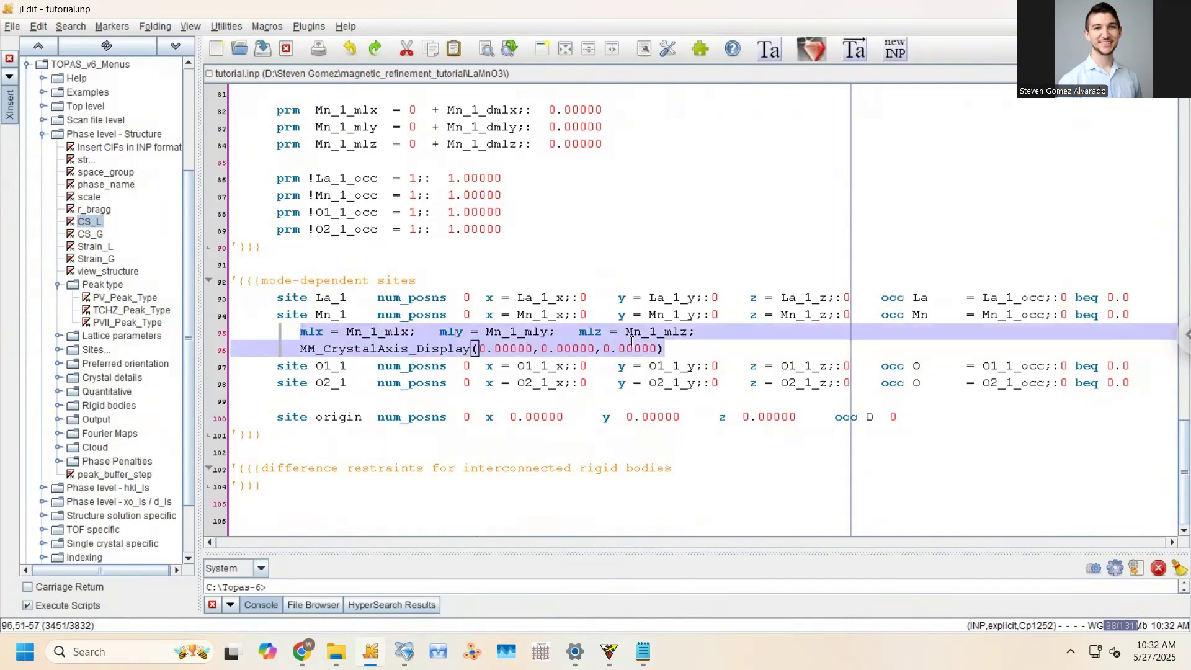
click(339, 343)
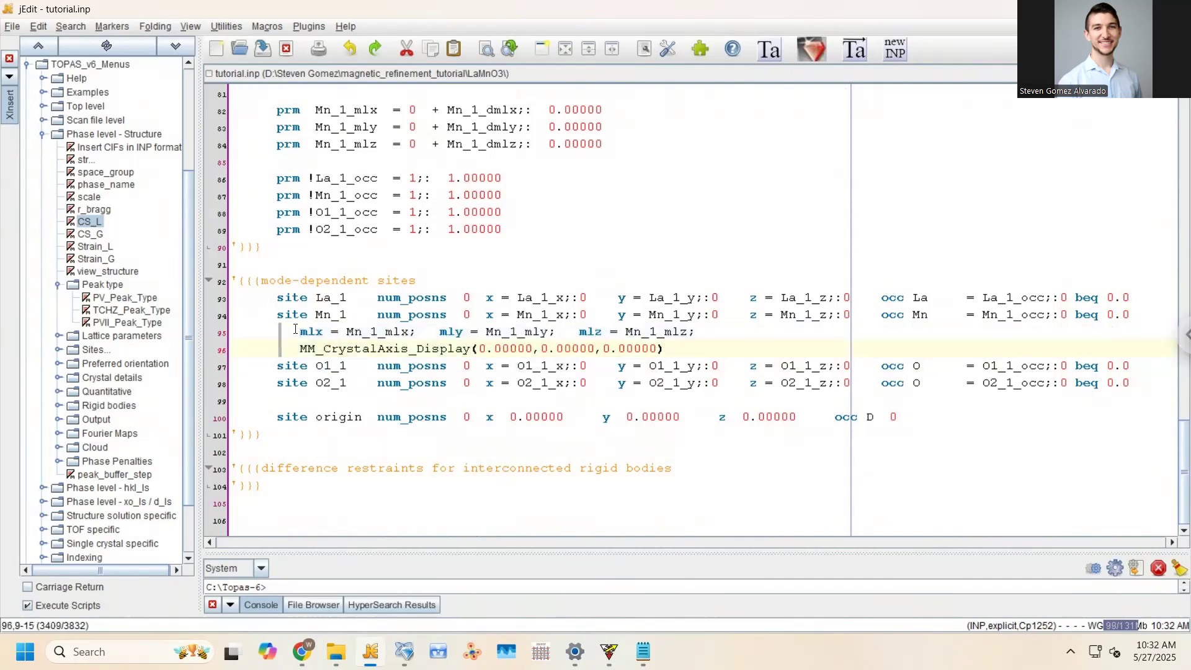
drag(300, 333, 323, 333)
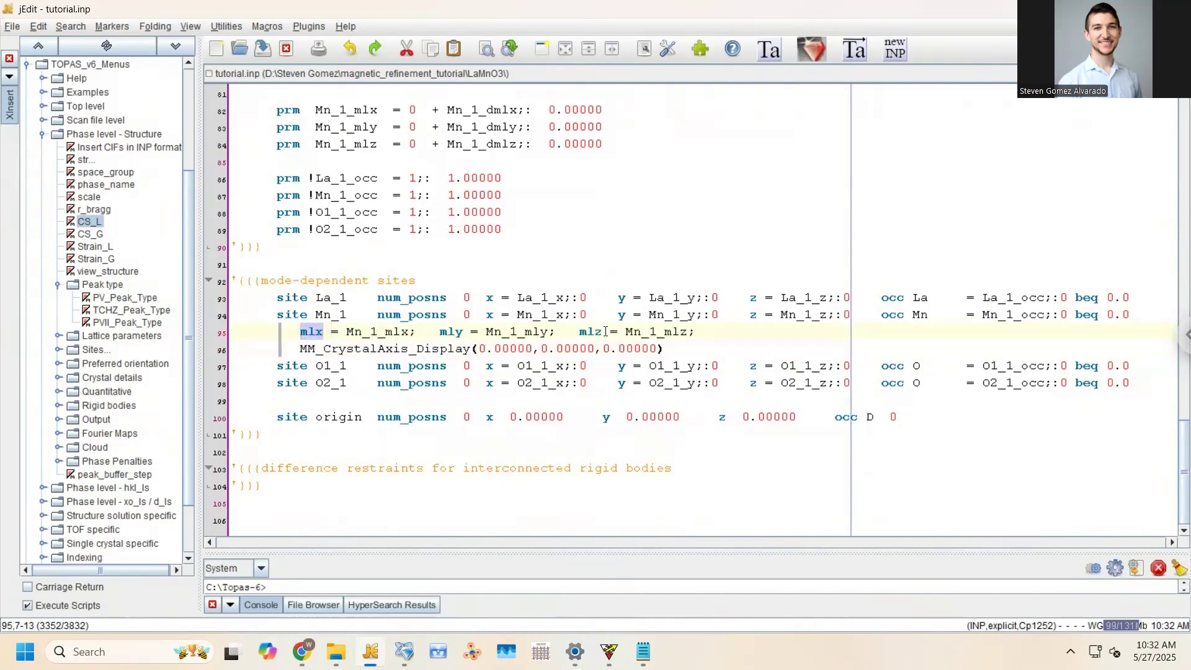
drag(346, 333, 414, 337)
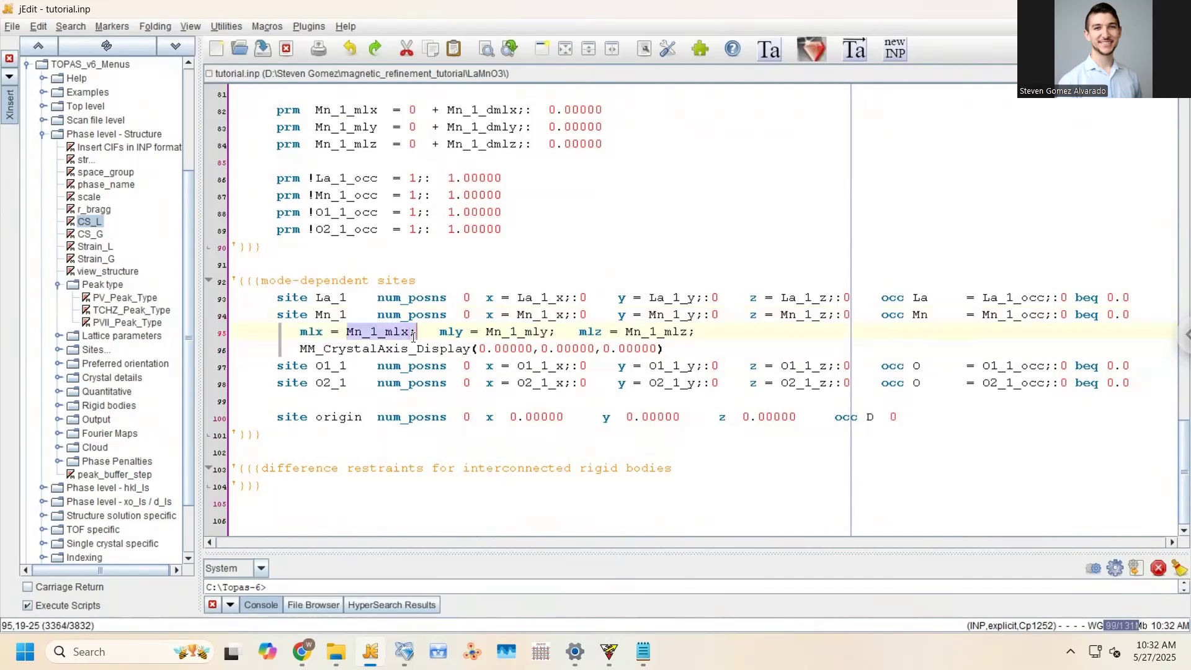
scroll(413, 337, up, 8)
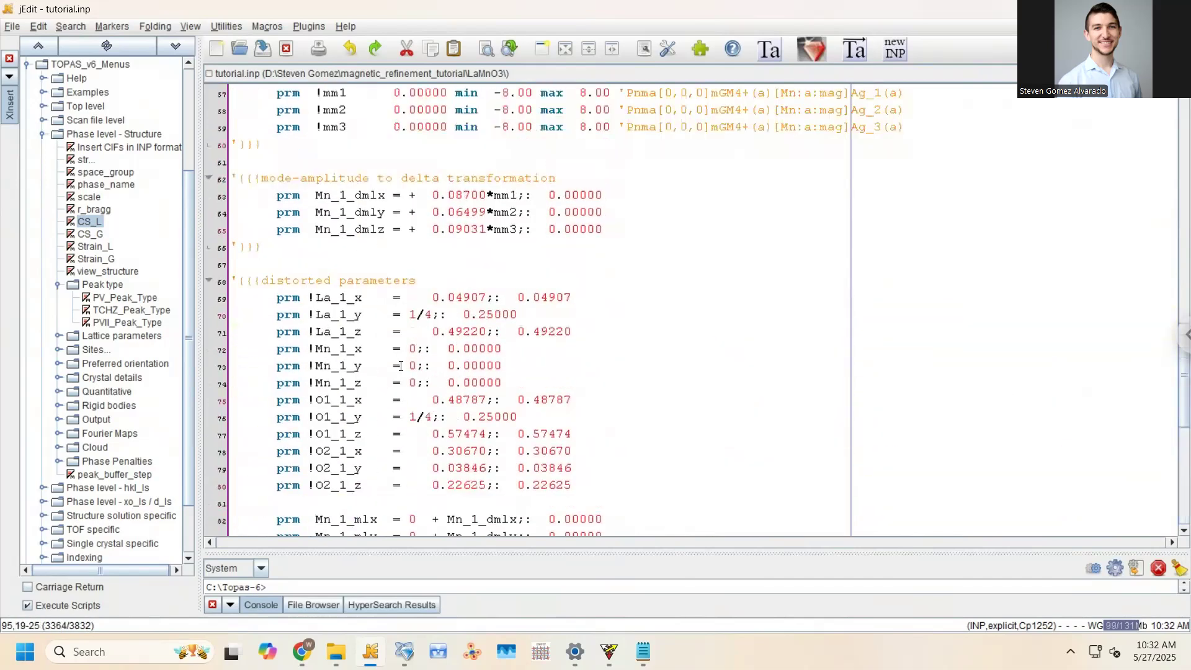
scroll(401, 366, up, 3)
click(327, 262)
click(316, 246)
drag(415, 277, 451, 277)
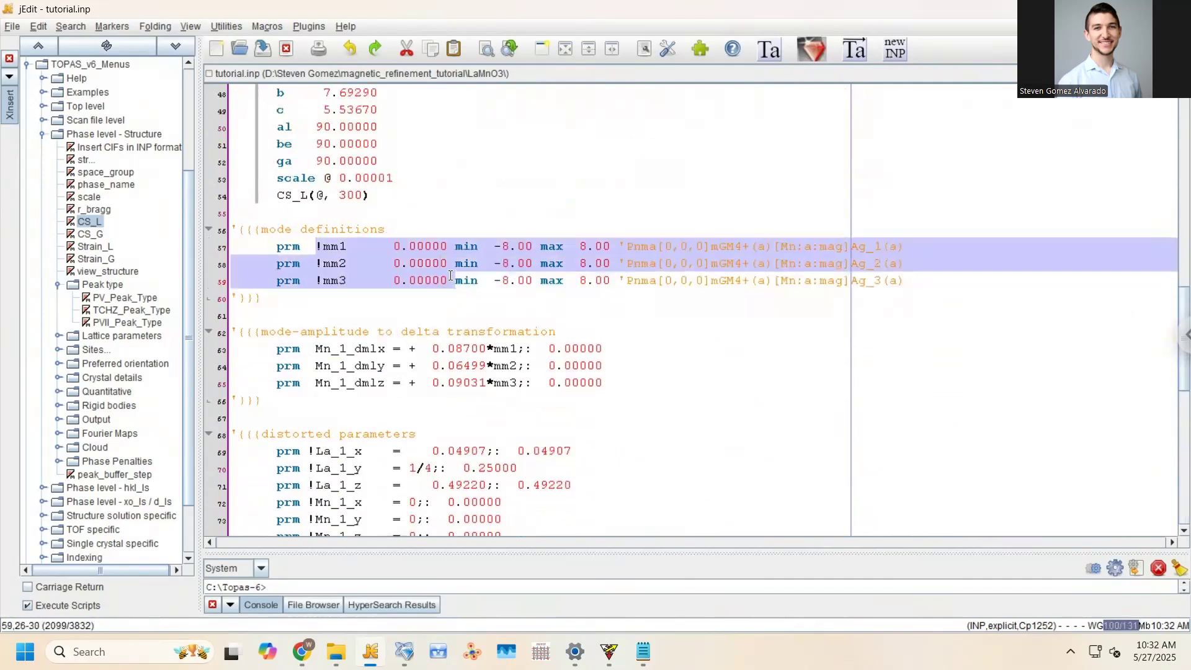
scroll(450, 277, down, 3)
scroll(333, 193, up, 2)
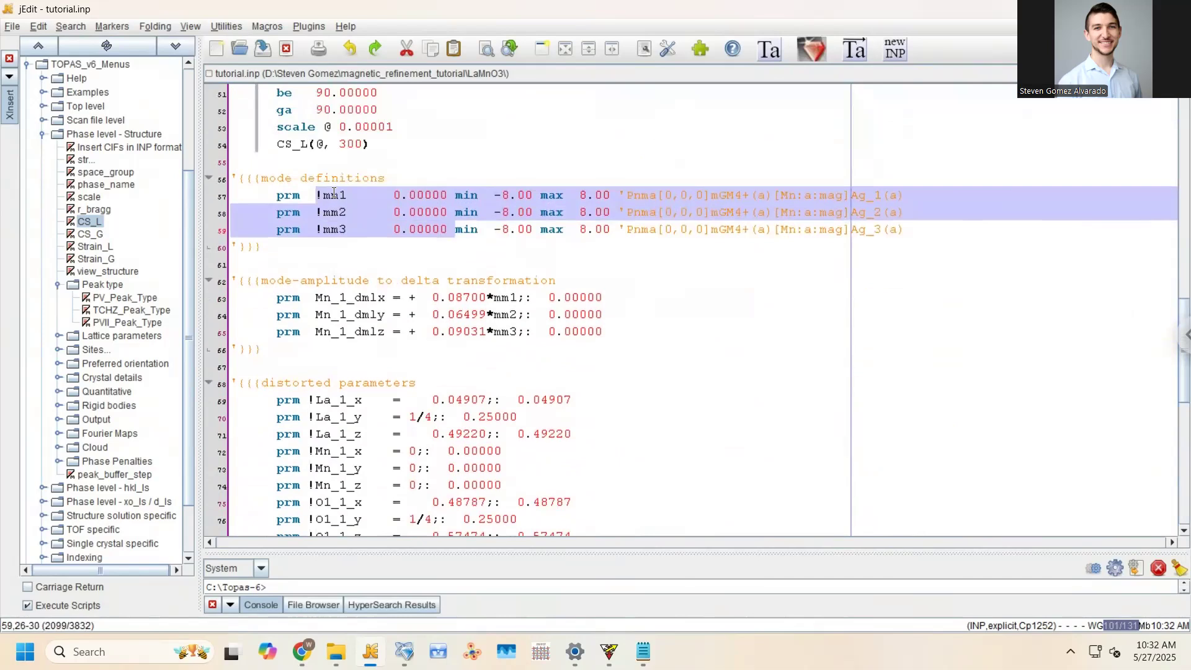
scroll(333, 193, down, 10)
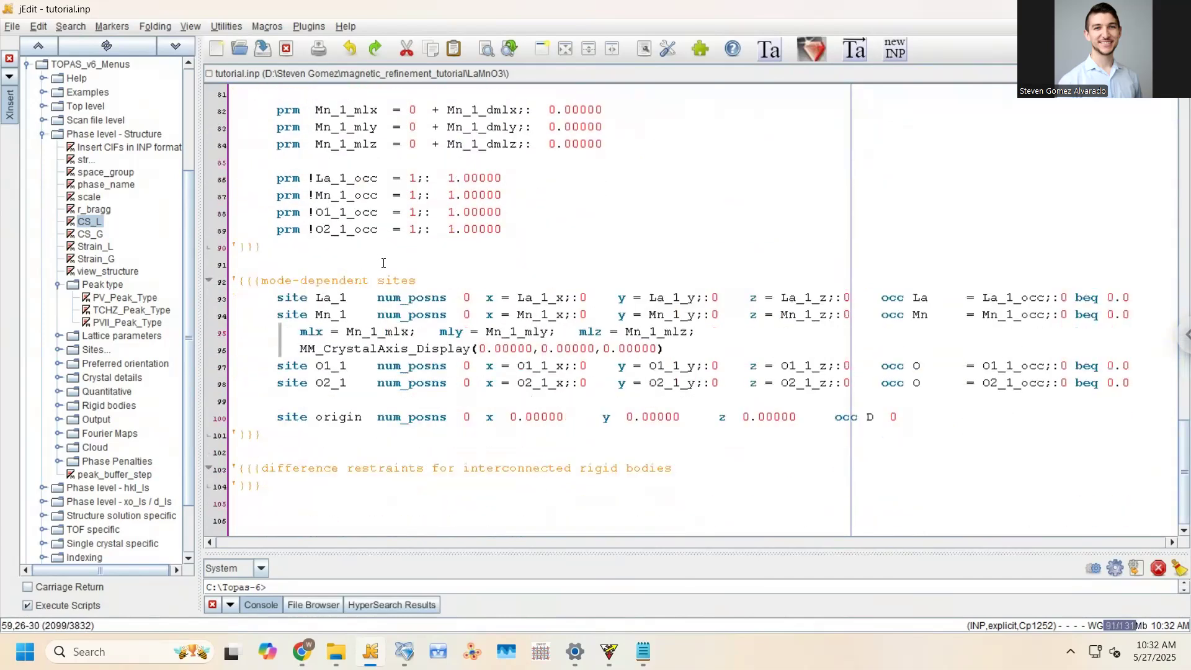
Add an MM_Cartesian_Display(0,0,0) line below MM_CrystalAxis_Display in the Mn_1 site and save
click(671, 347)
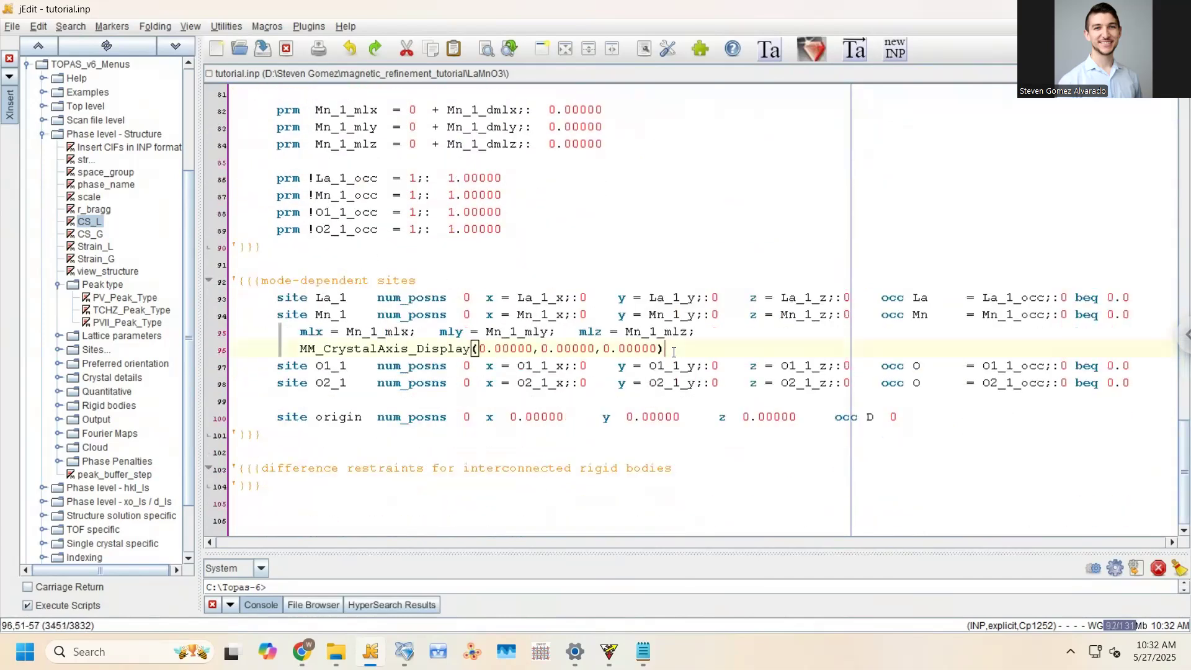
key(Return)
text(MM_Care)
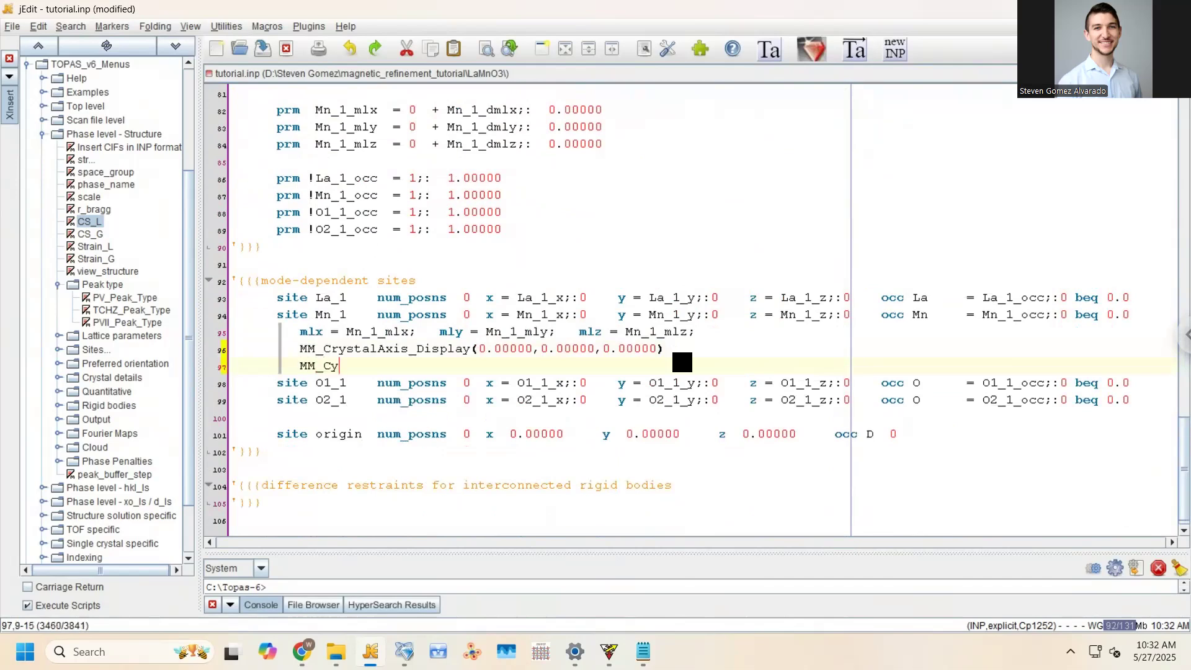
text(esian)
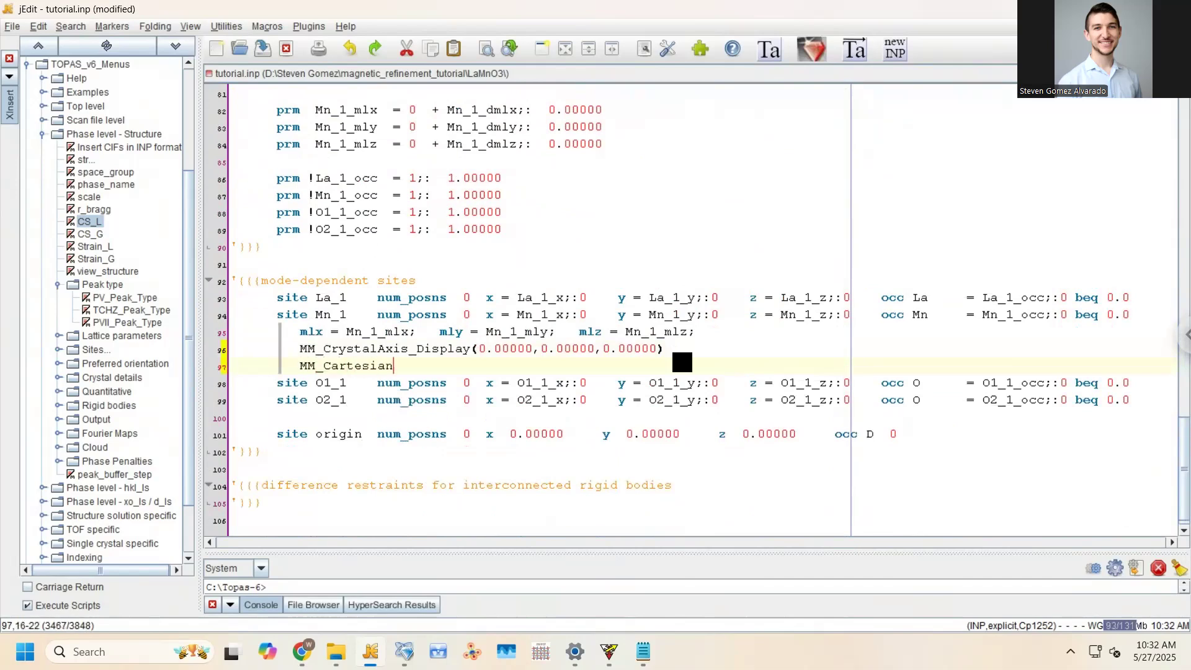
text(_Display(0,0,0))
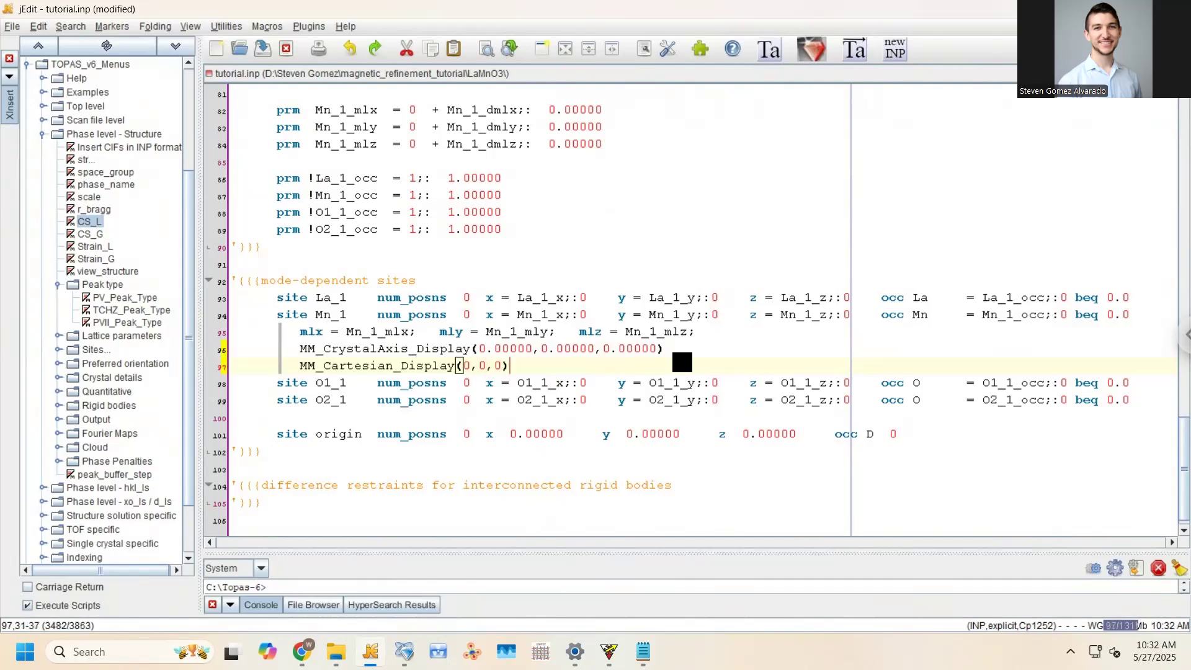
key(ctrl+s)
click(538, 333)
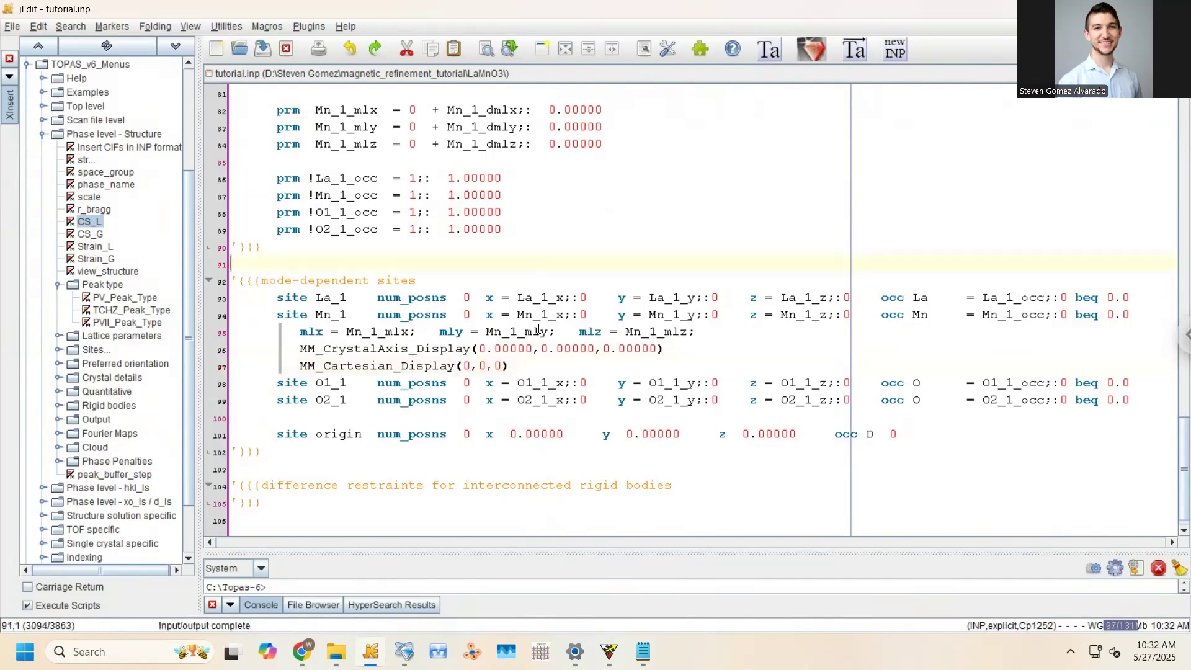
Compare the MM_CrystalAxis_Display and MM_Cartesian_Display lines by selecting each in turn
click(480, 348)
drag(479, 348, 659, 348)
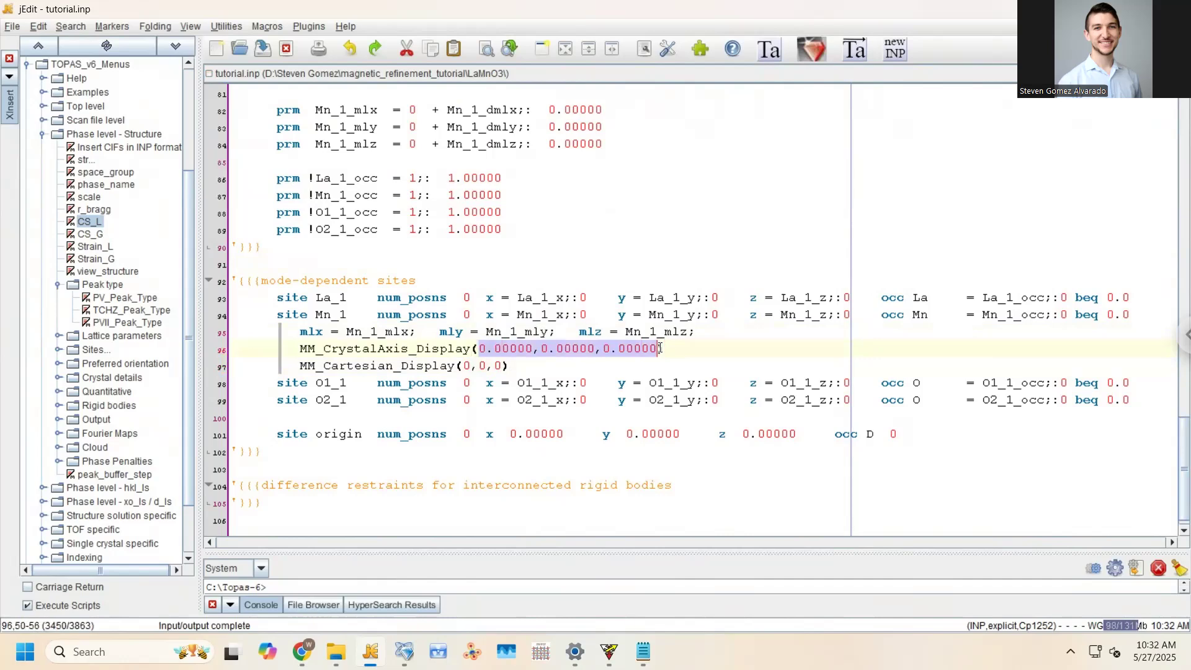
drag(667, 348, 471, 354)
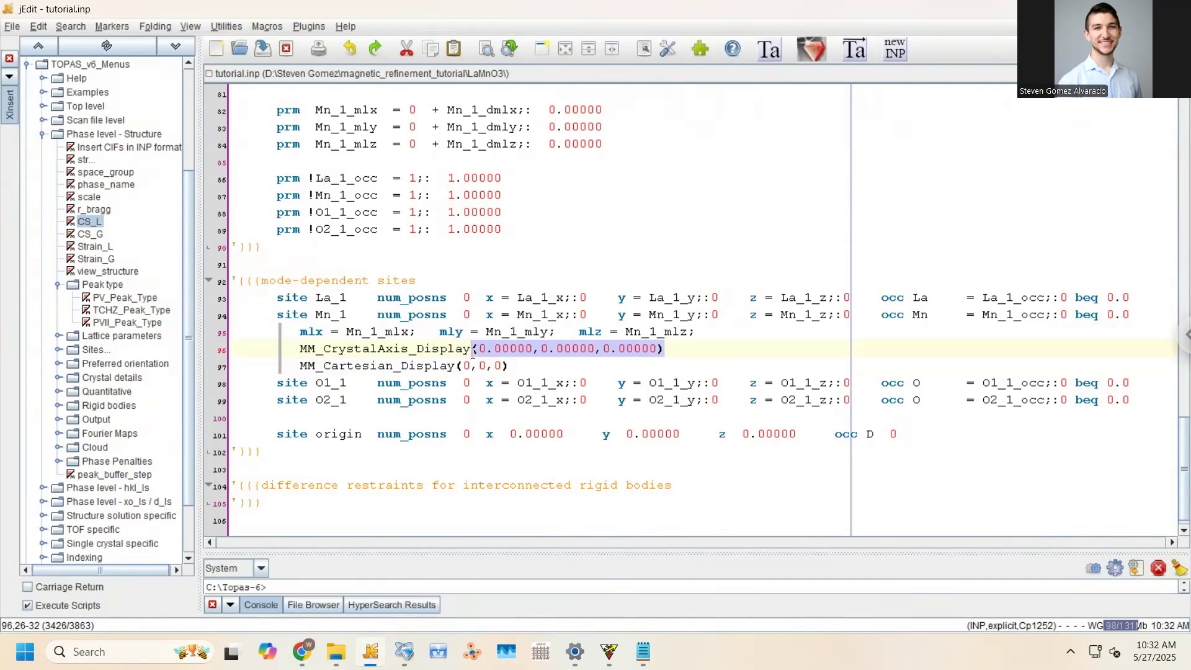
key(Home)
key(shift+End)
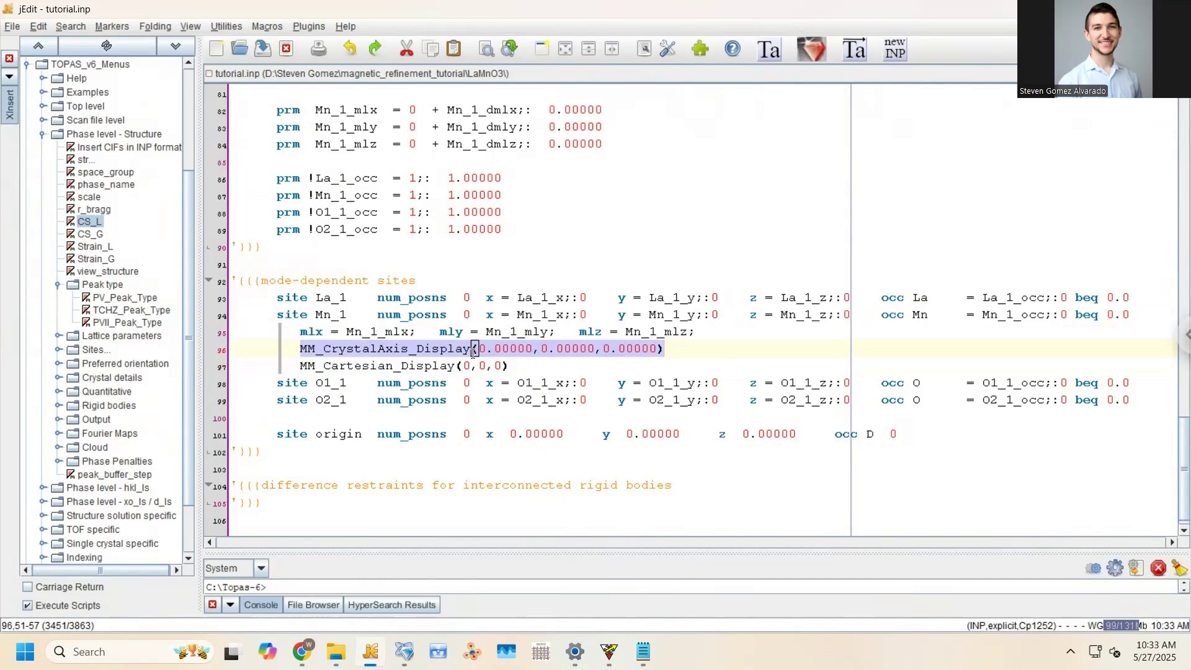
key(Down)
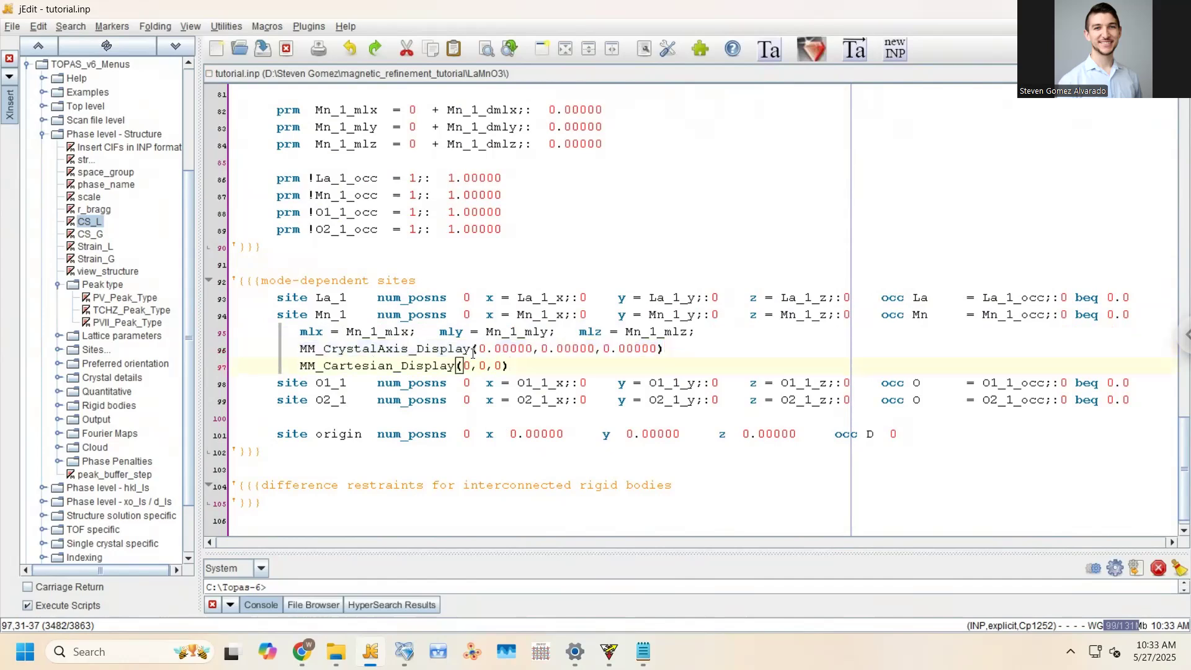
key(shift+Home)
key(Up)
key(shift+End)
key(Down)
key(shift+Home)
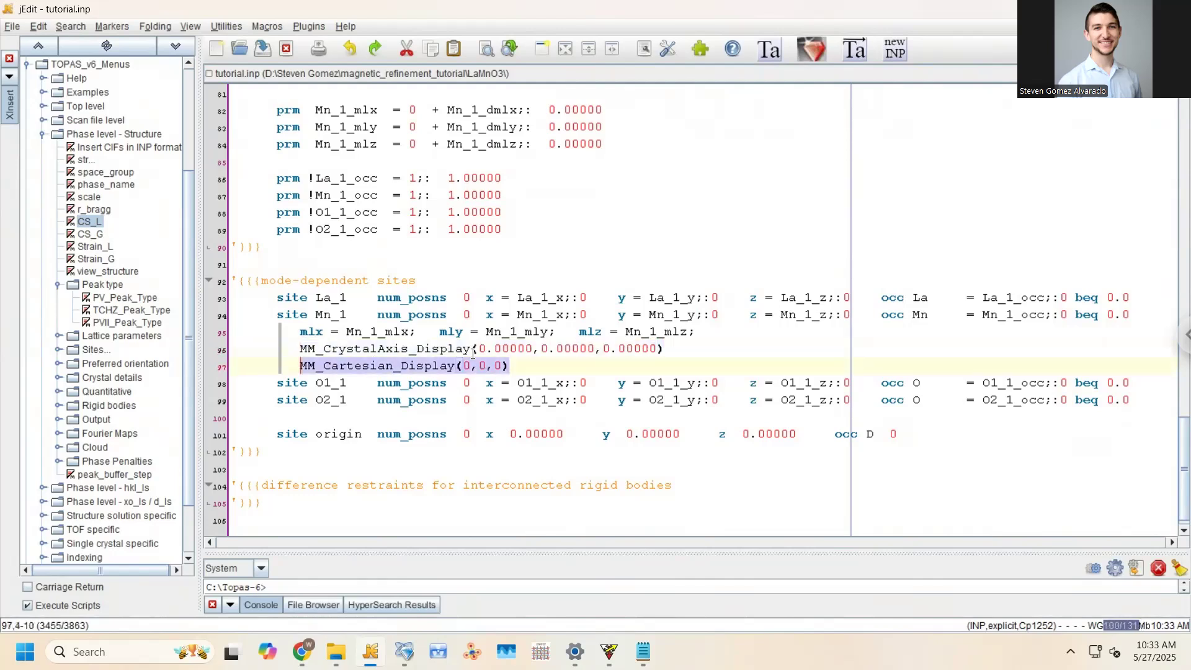
key(Up)
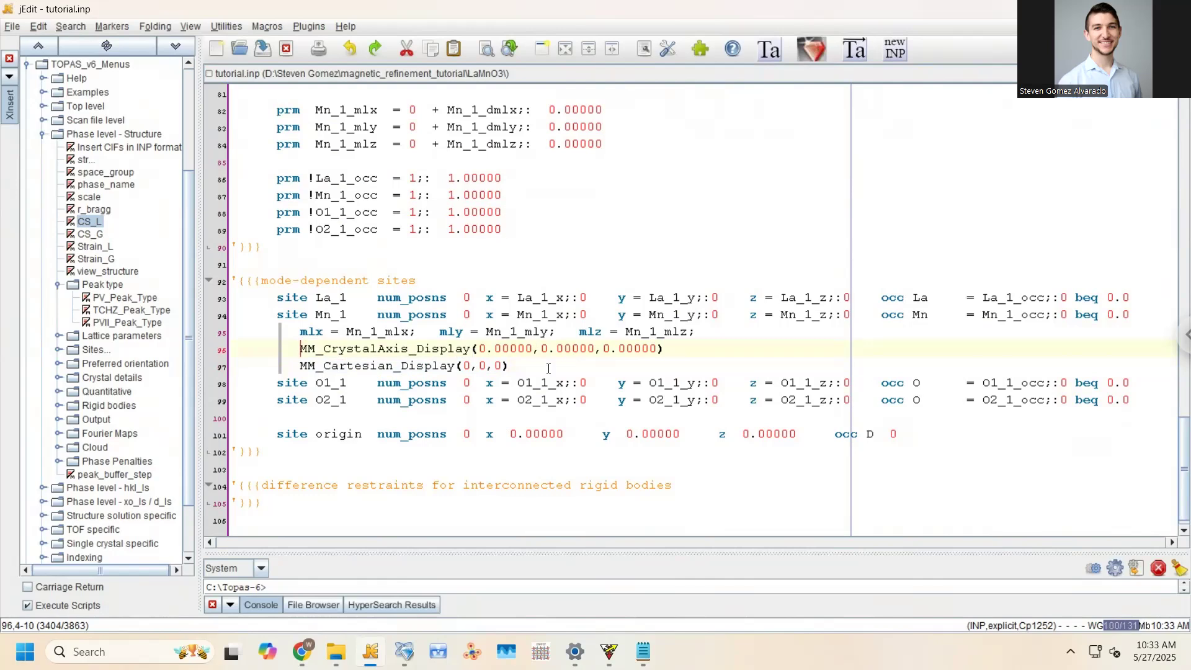
Highlight the Cartesian (0,0,0) arguments against the crystal-axis values on line 96
drag(528, 373, 302, 366)
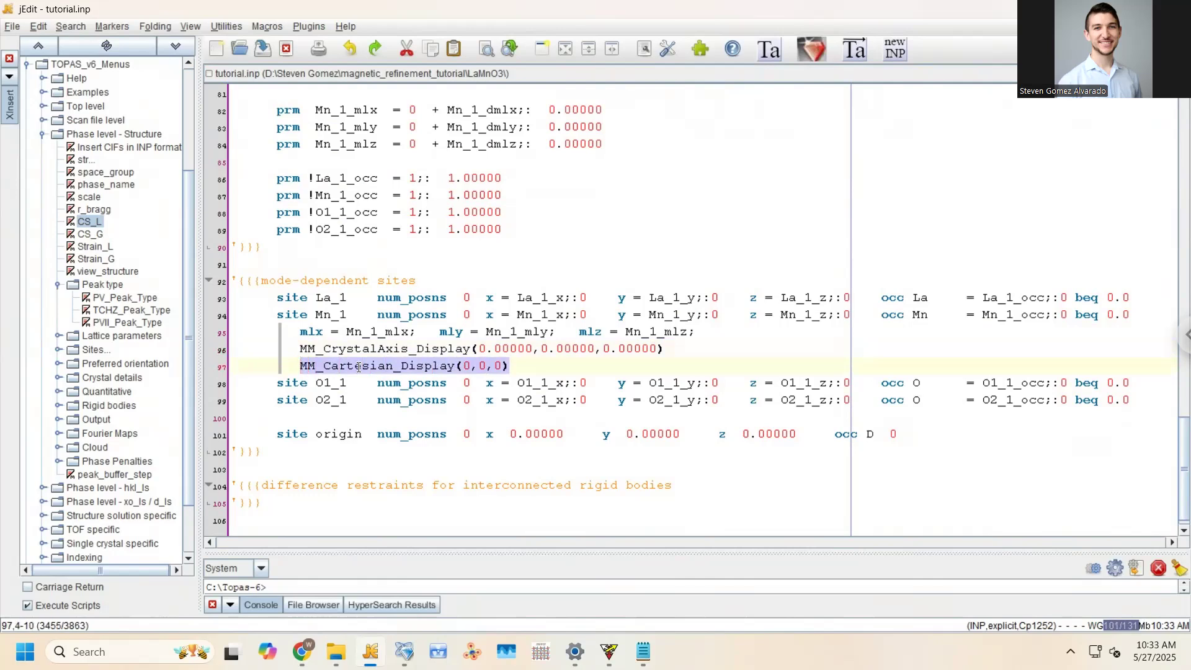
drag(509, 368, 459, 368)
click(475, 369)
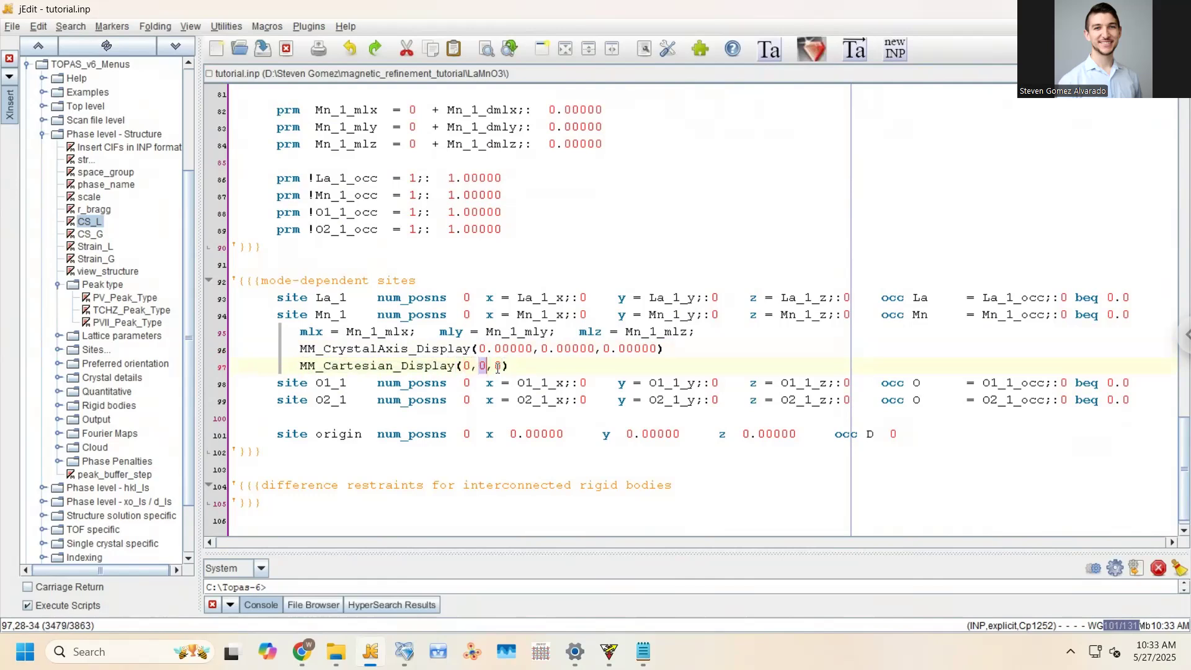
double_click(497, 366)
drag(461, 365, 507, 367)
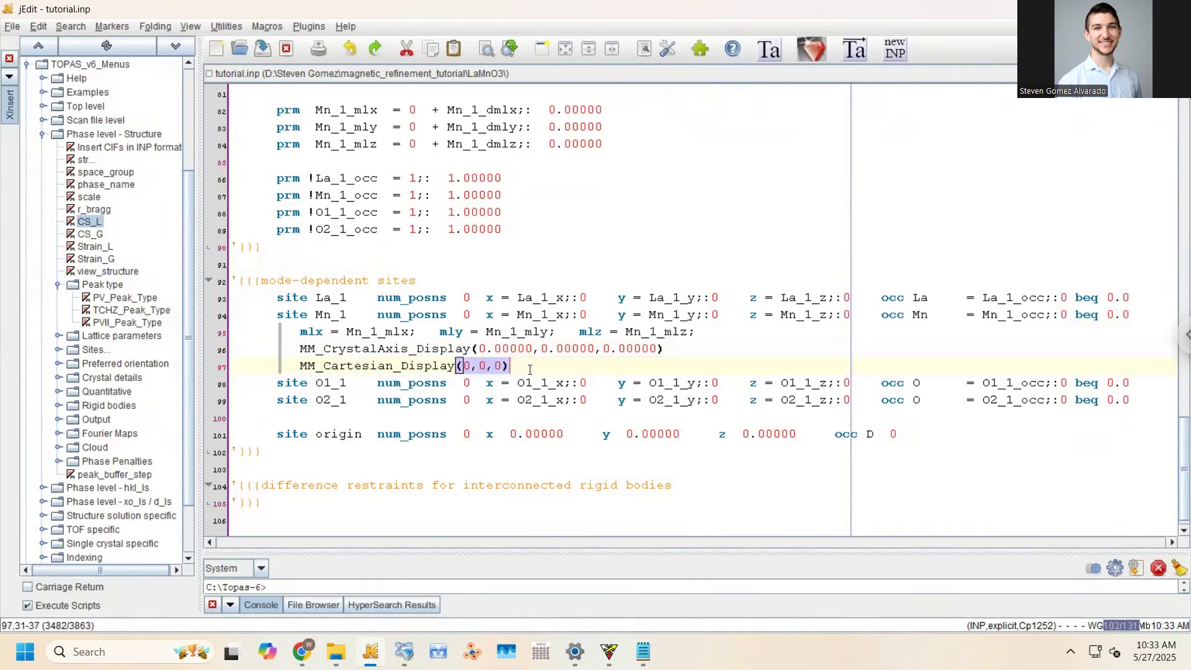
drag(664, 349, 474, 351)
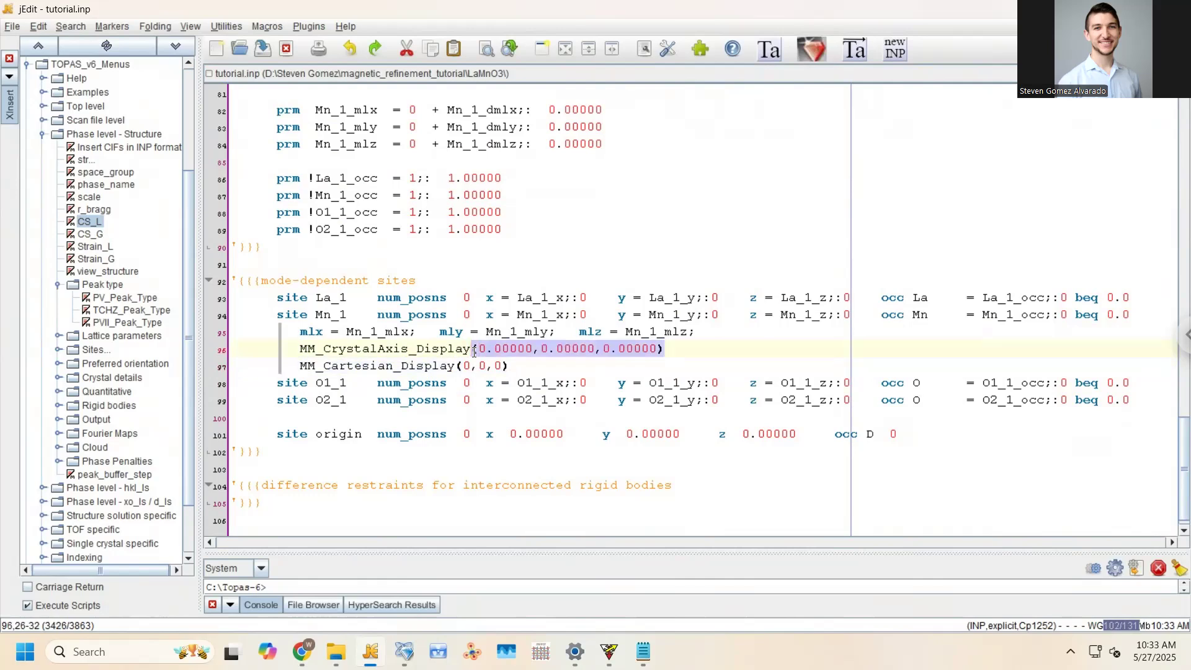
click(425, 349)
drag(347, 349, 595, 350)
drag(512, 365, 302, 367)
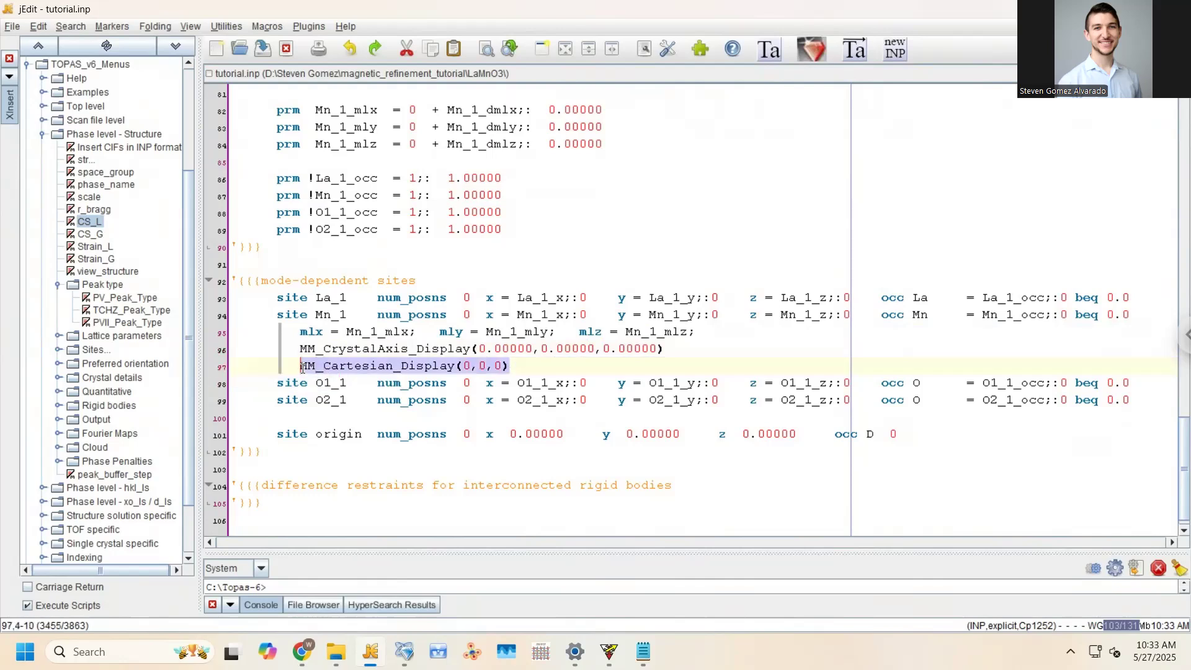
Delete and restore the be 90.00000 line, leaving tutorial.inp unchanged, and go to TOPAS
scroll(479, 389, up, 12)
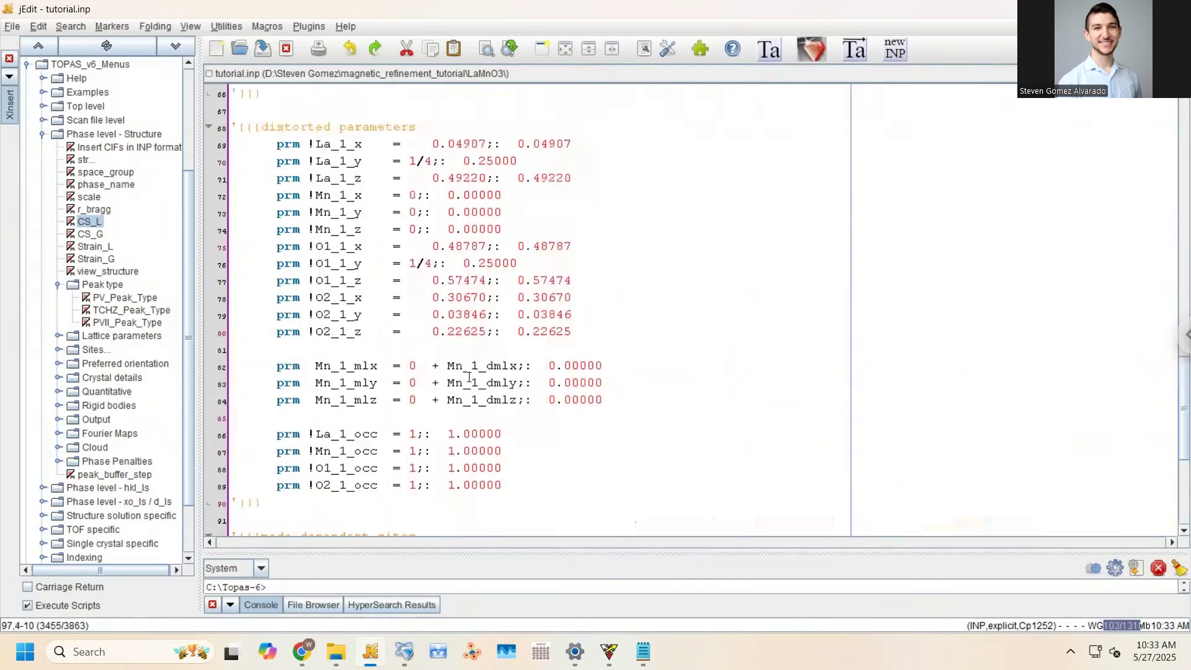
click(430, 195)
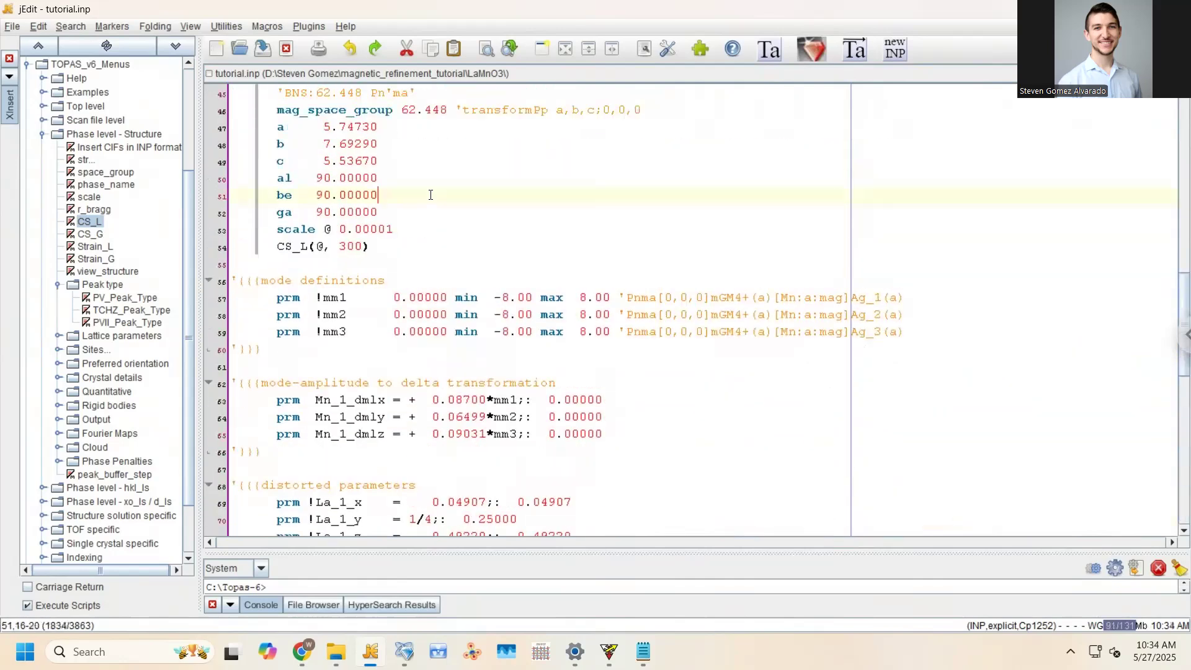
key(ctrl+d)
key(ctrl+z)
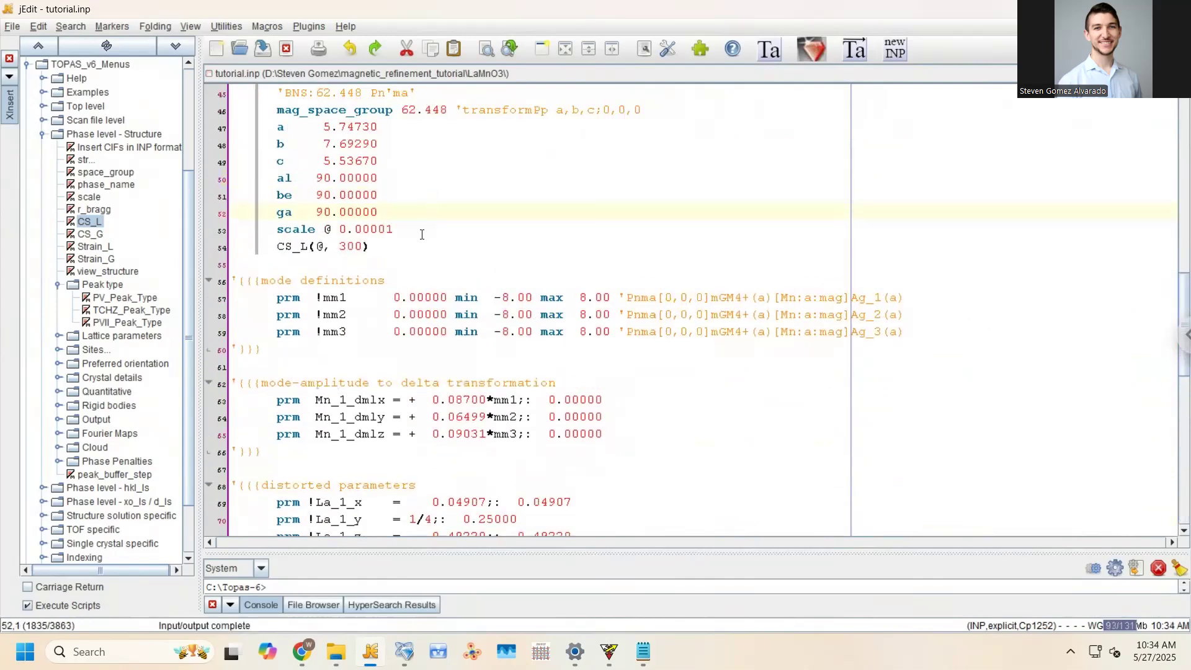
scroll(421, 235, up, 3)
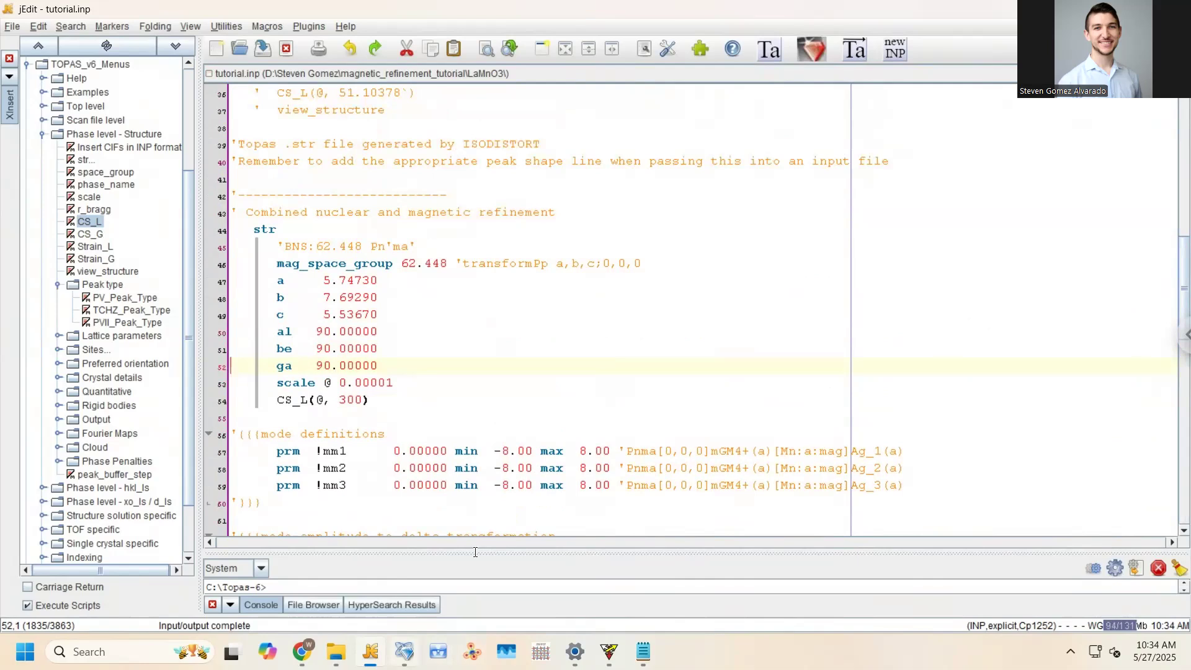
key(alt+Tab)
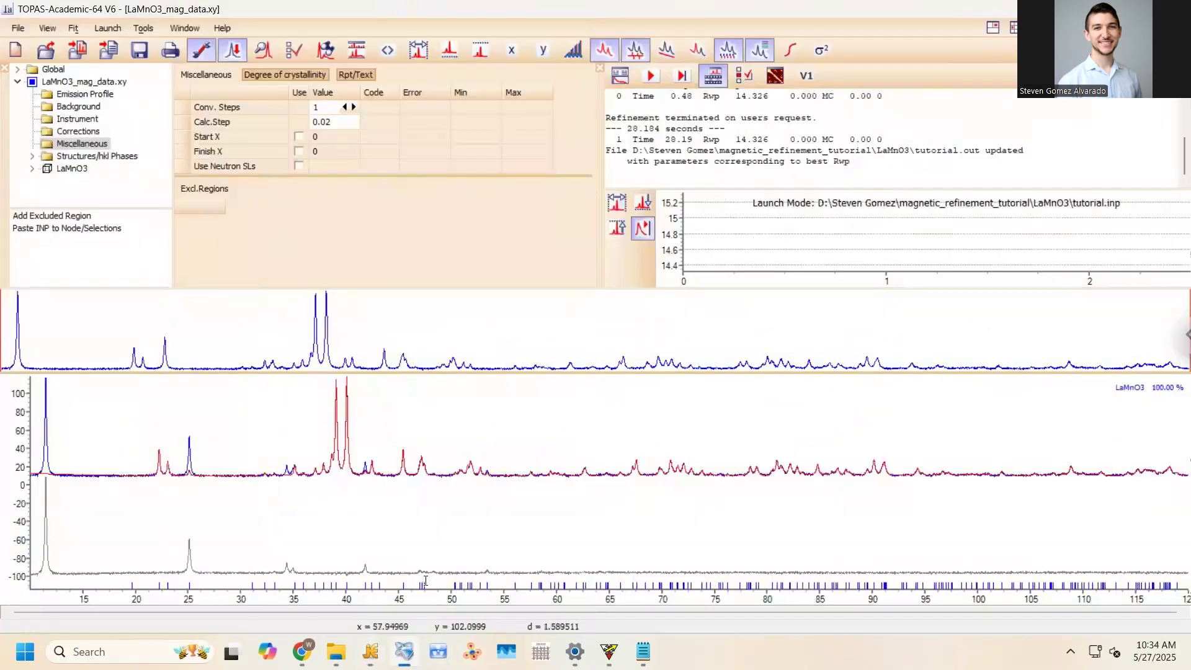
Run the refinement, stop it writing the best-Rwp values to tutorial.inp, and reload it in jEdit
click(651, 76)
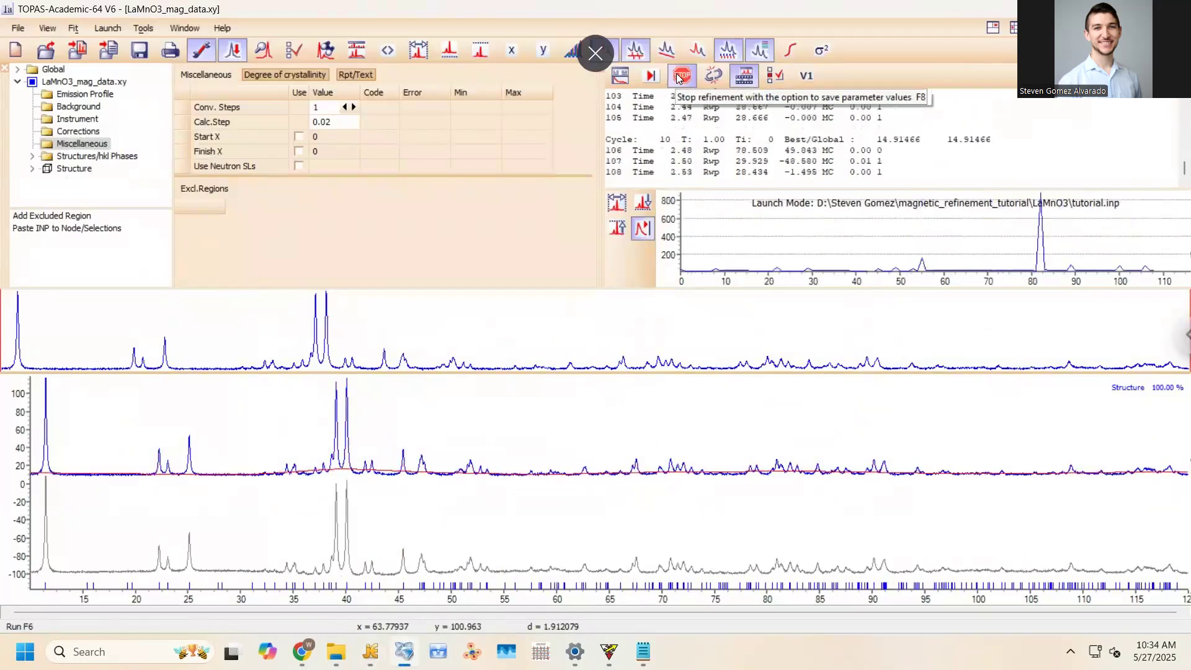
click(679, 77)
click(565, 363)
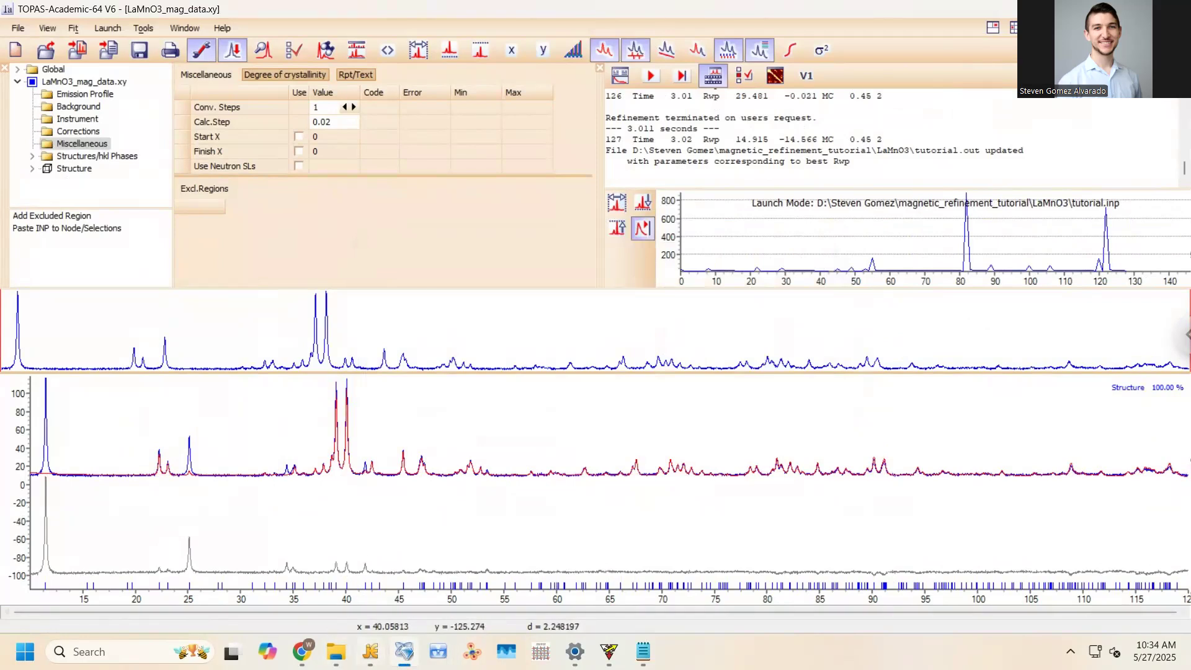
click(370, 651)
click(585, 402)
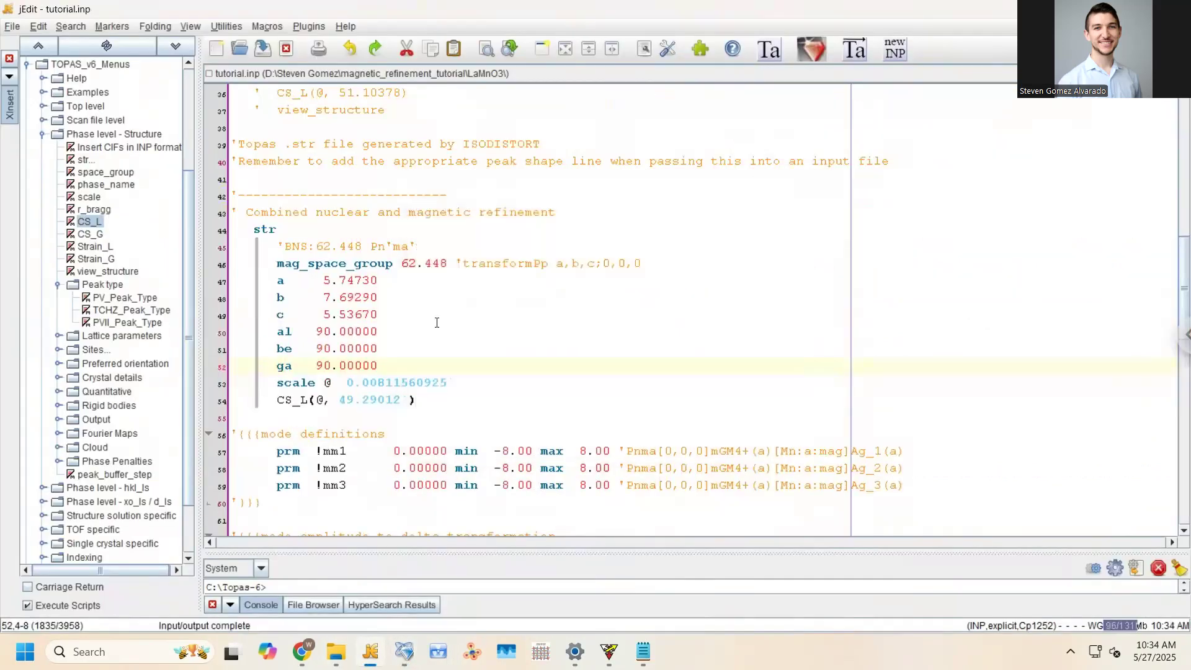
Delete the ! markers before mm1–mm3 so the three mode amplitudes refine
scroll(437, 323, down, 3)
click(323, 300)
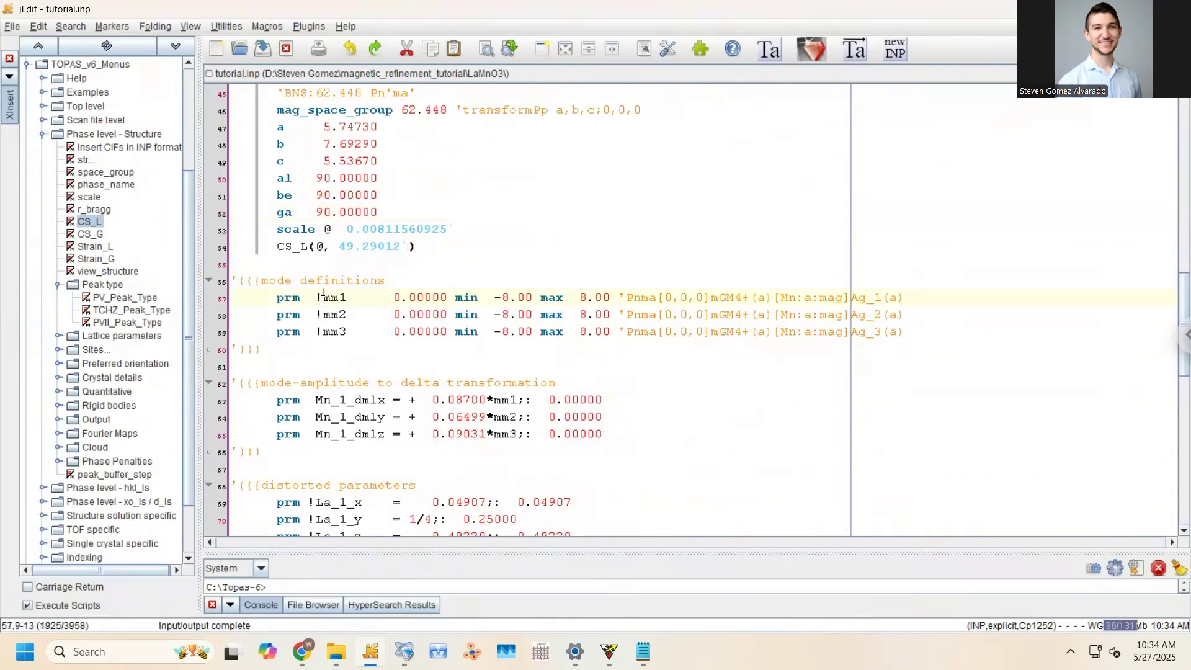
drag(322, 300, 316, 335)
key(Delete)
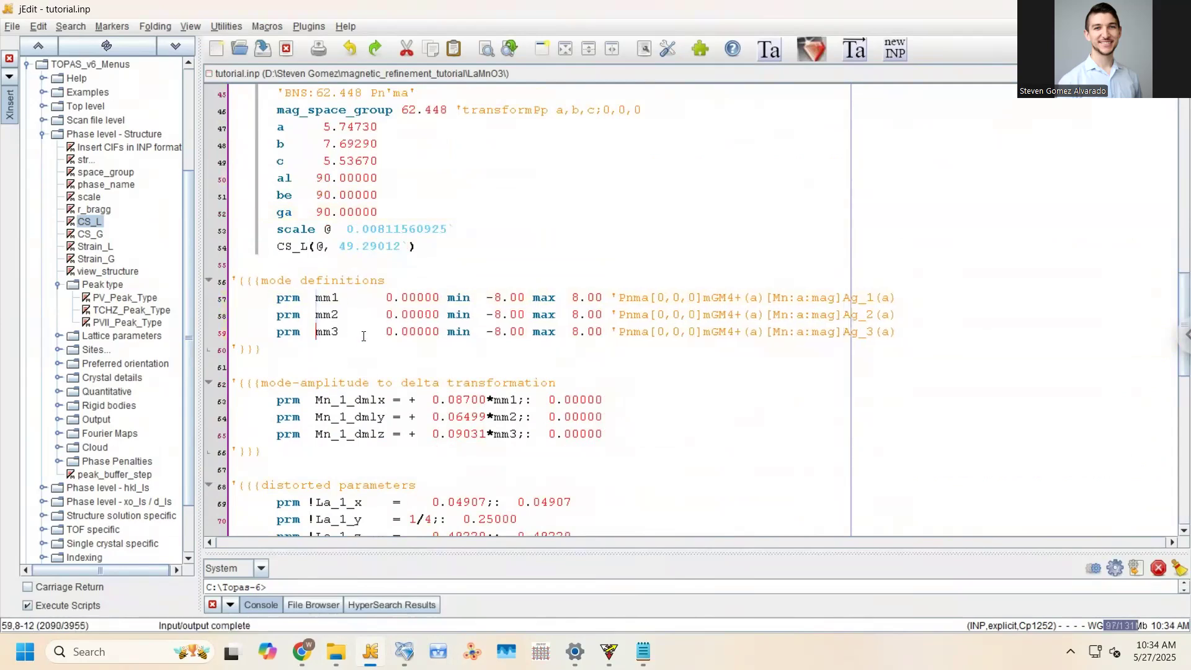
Review the mode amplitudes mm1–mm3 and their mGM4+ irrep labels in the mode definitions
drag(703, 291, 741, 333)
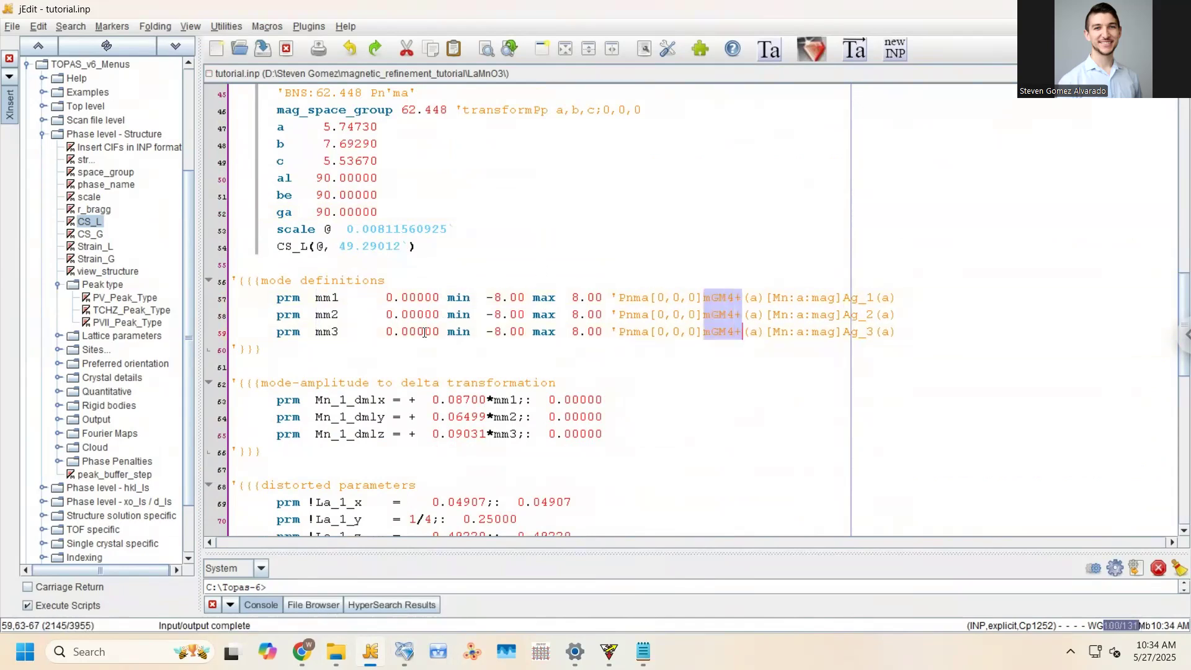
click(424, 333)
click(317, 298)
click(317, 315)
click(318, 330)
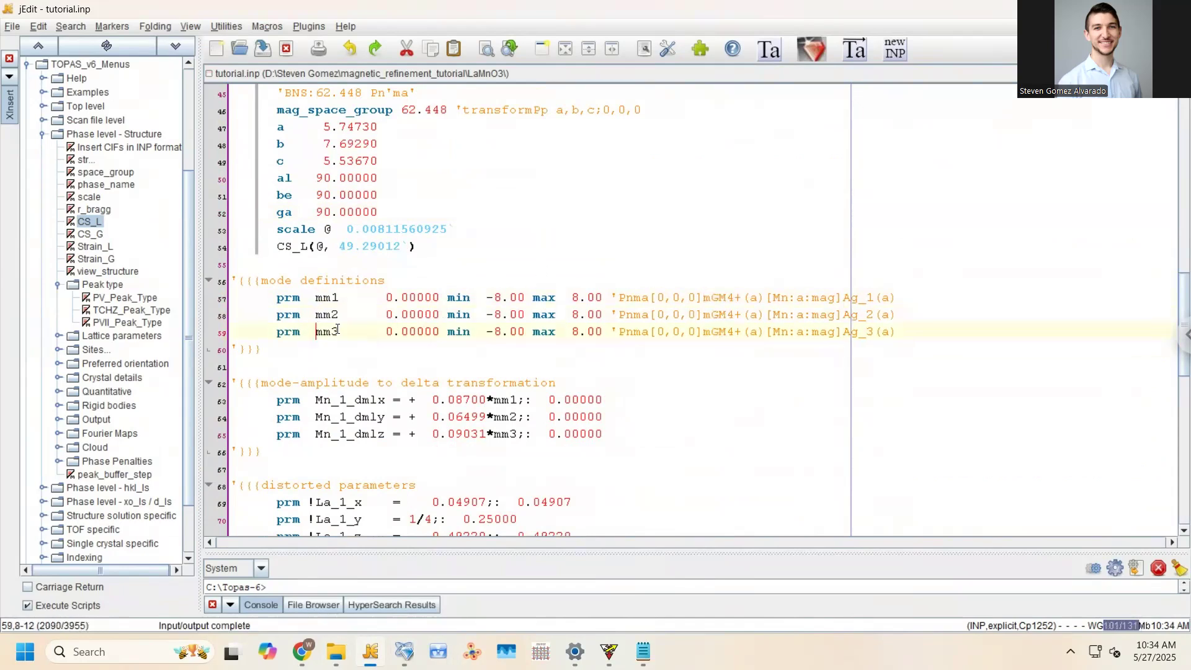
click(722, 283)
click(716, 315)
drag(704, 297, 743, 332)
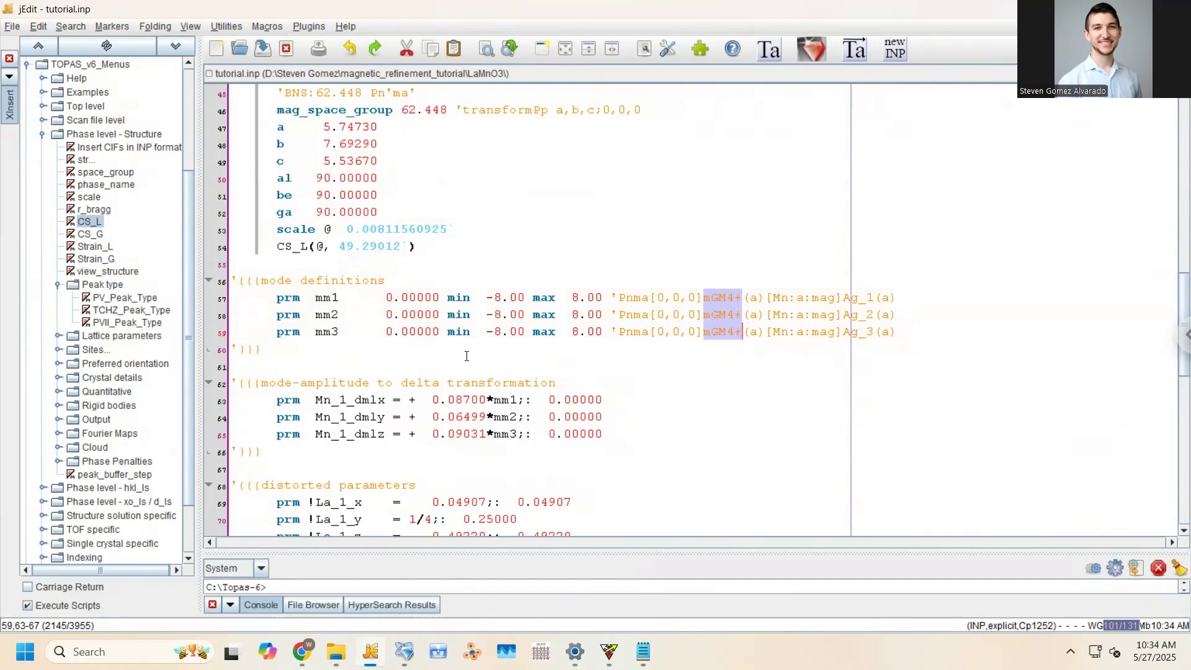
click(430, 315)
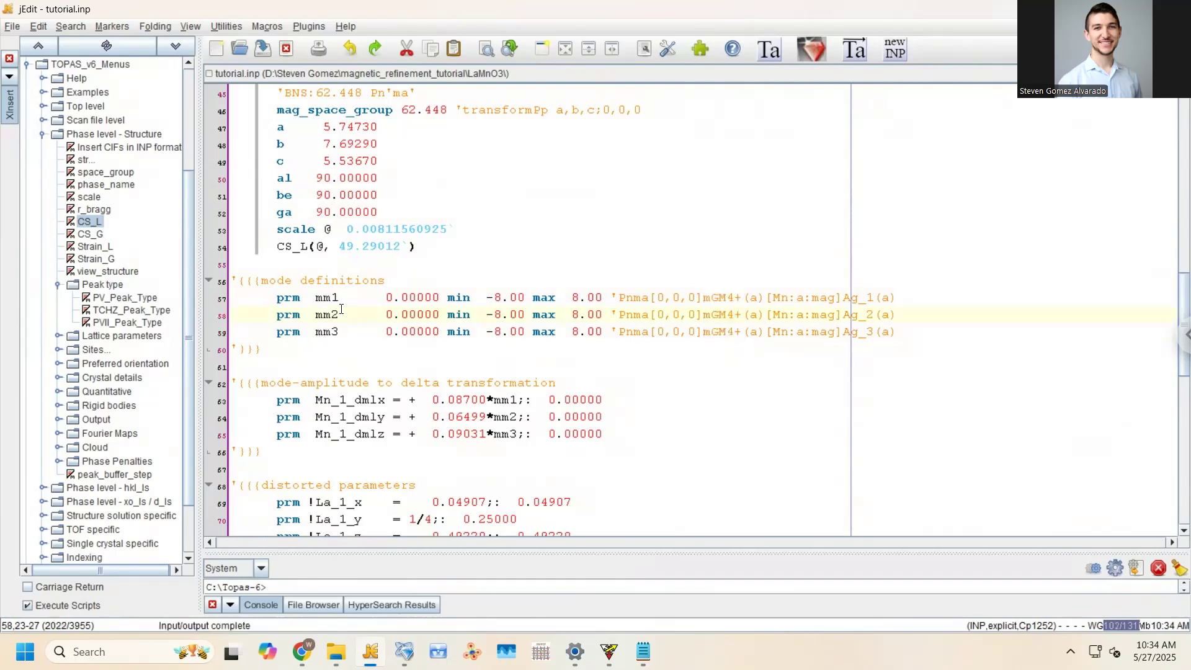
Change the mm1–mm3 starting values from 0 to 0.01 and save tutorial.inp
click(404, 297)
drag(404, 297, 412, 334)
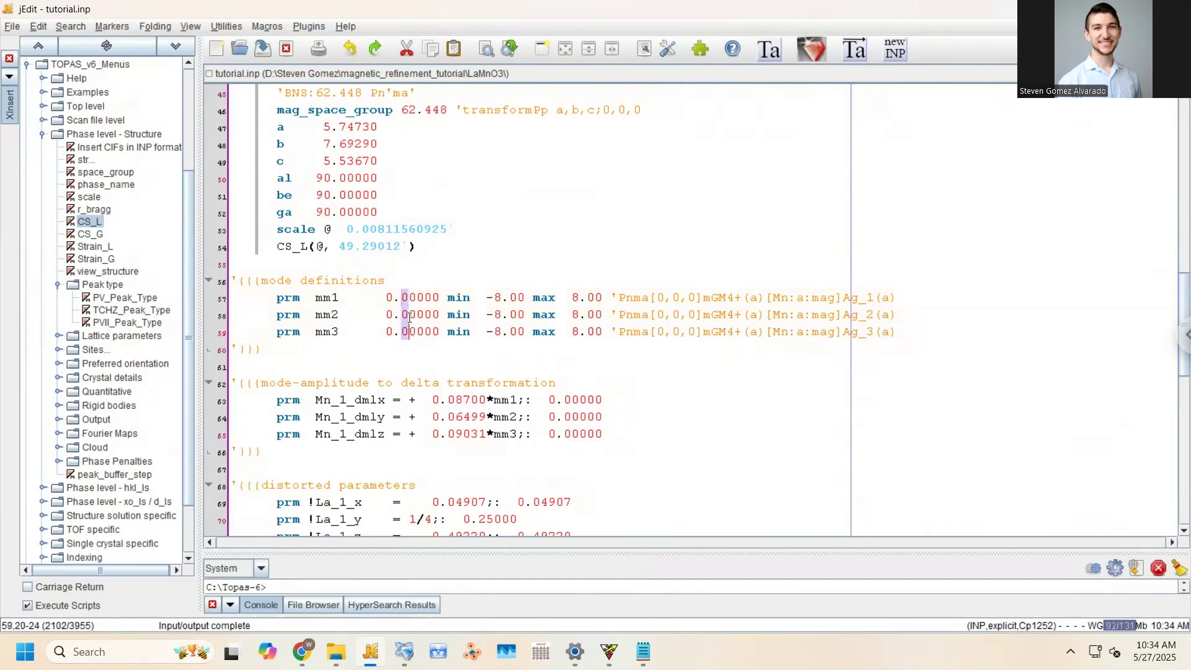
click(409, 314)
drag(410, 296, 416, 334)
text(1)
key(ctrl+s)
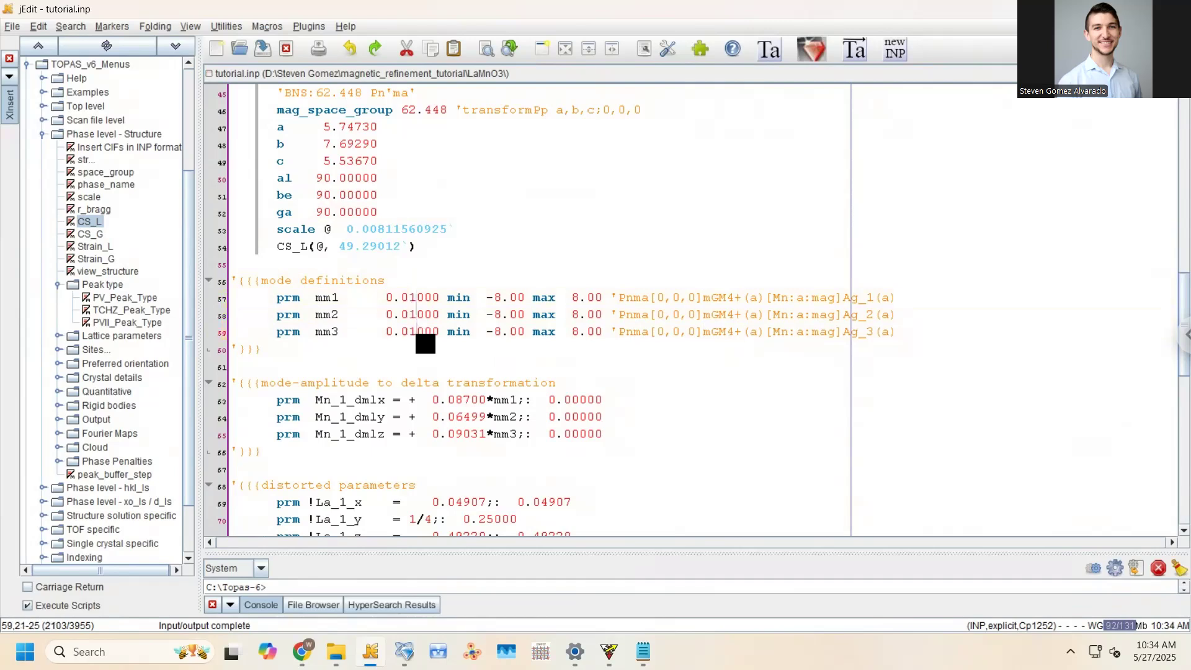
click(406, 285)
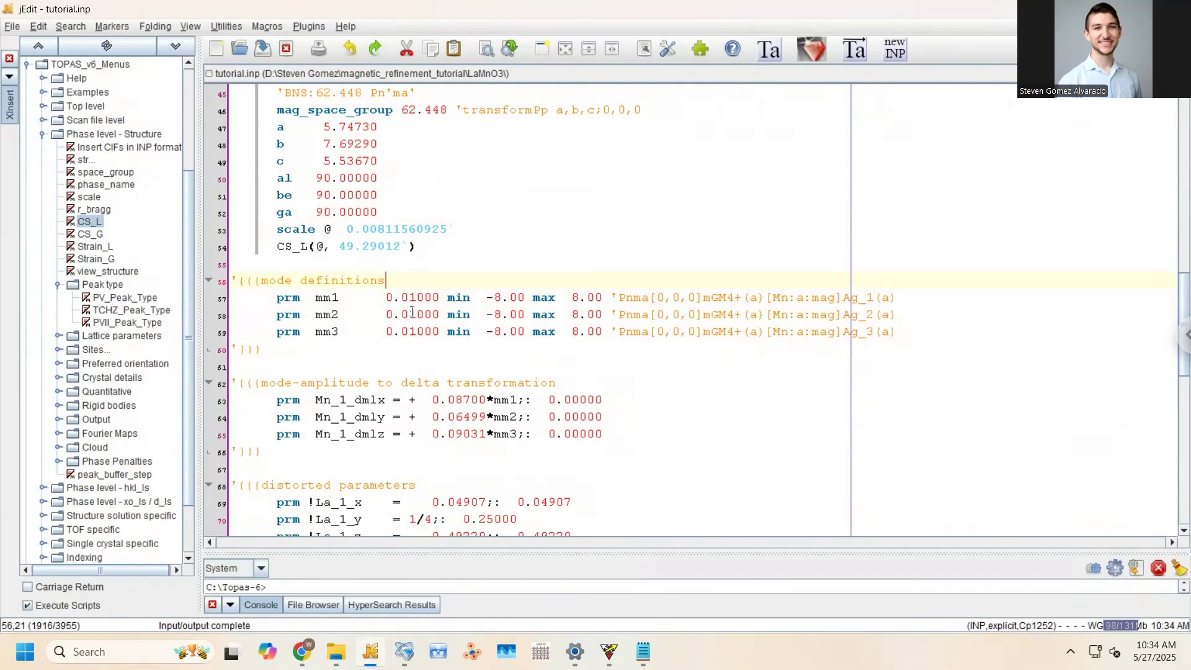
scroll(421, 359, up, 1)
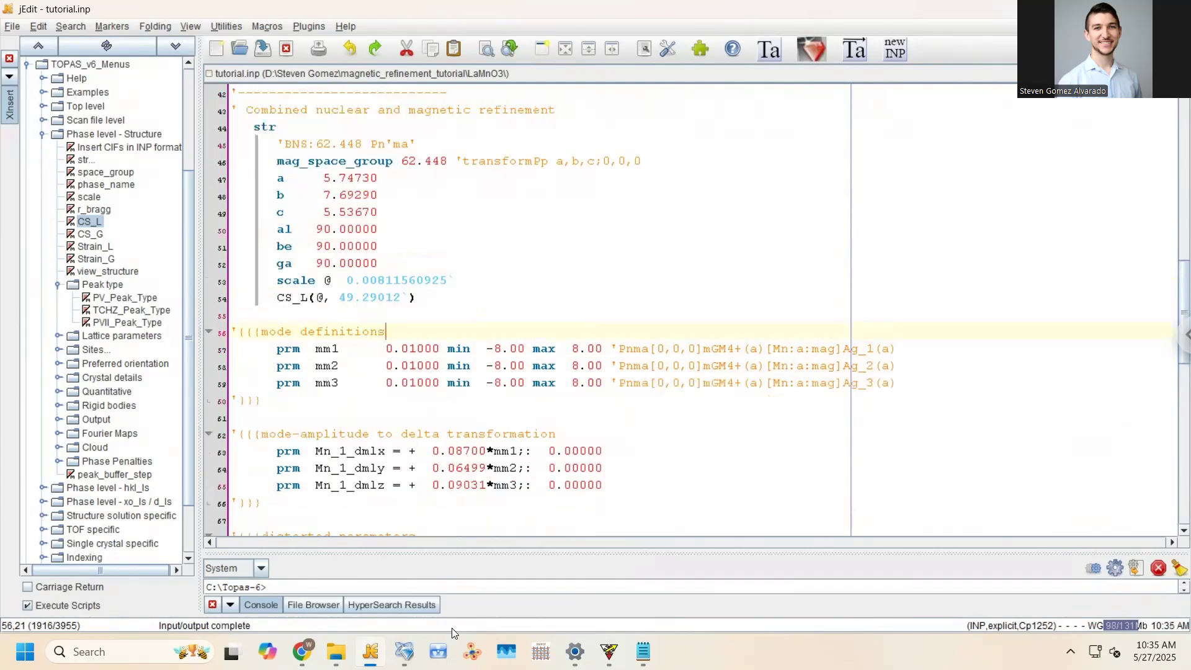
Run the TOPAS-Academic refinement, stop it at Rwp 5.825, and write the results into tutorial.inp
key(alt+Tab)
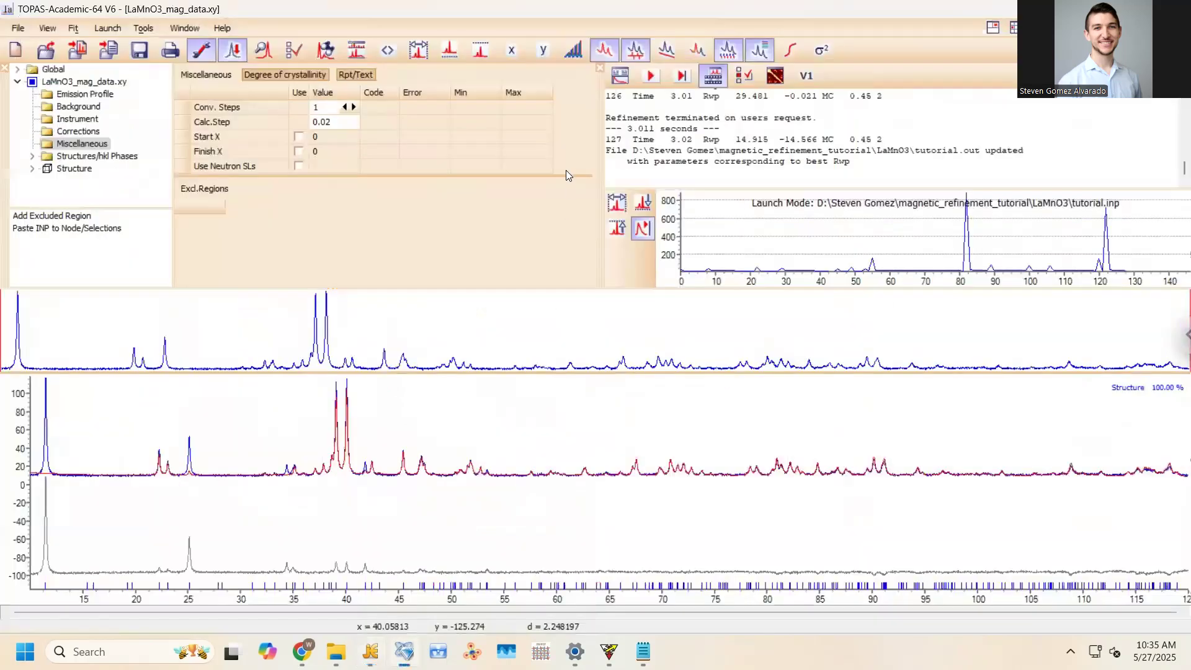
click(648, 75)
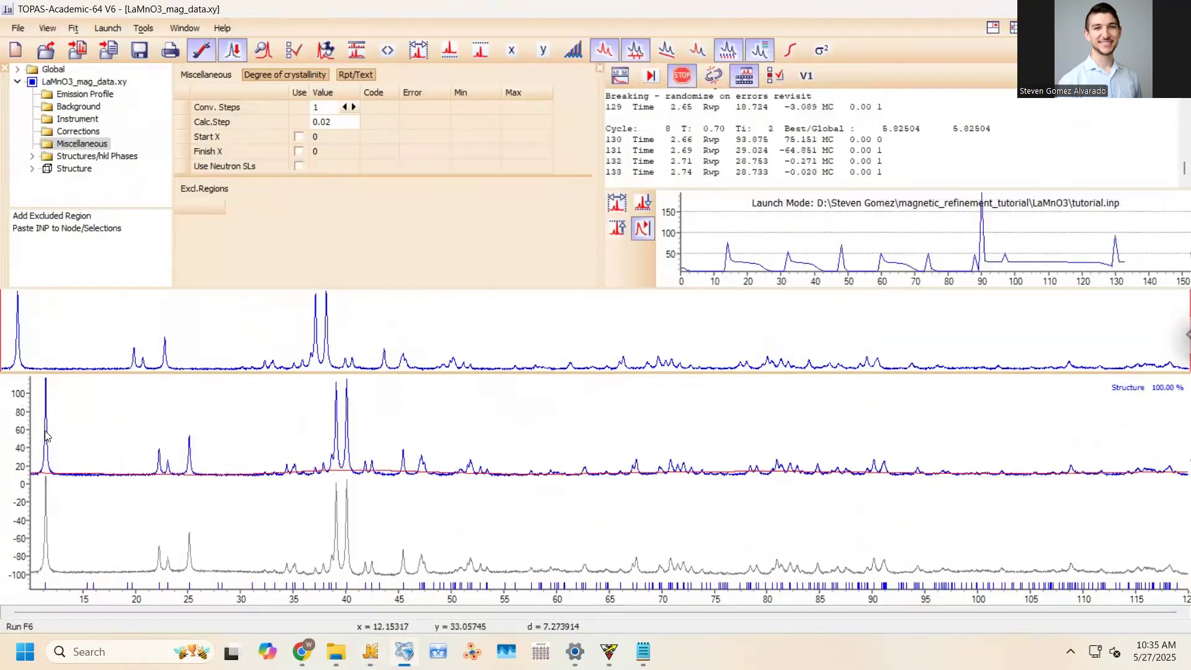
click(678, 78)
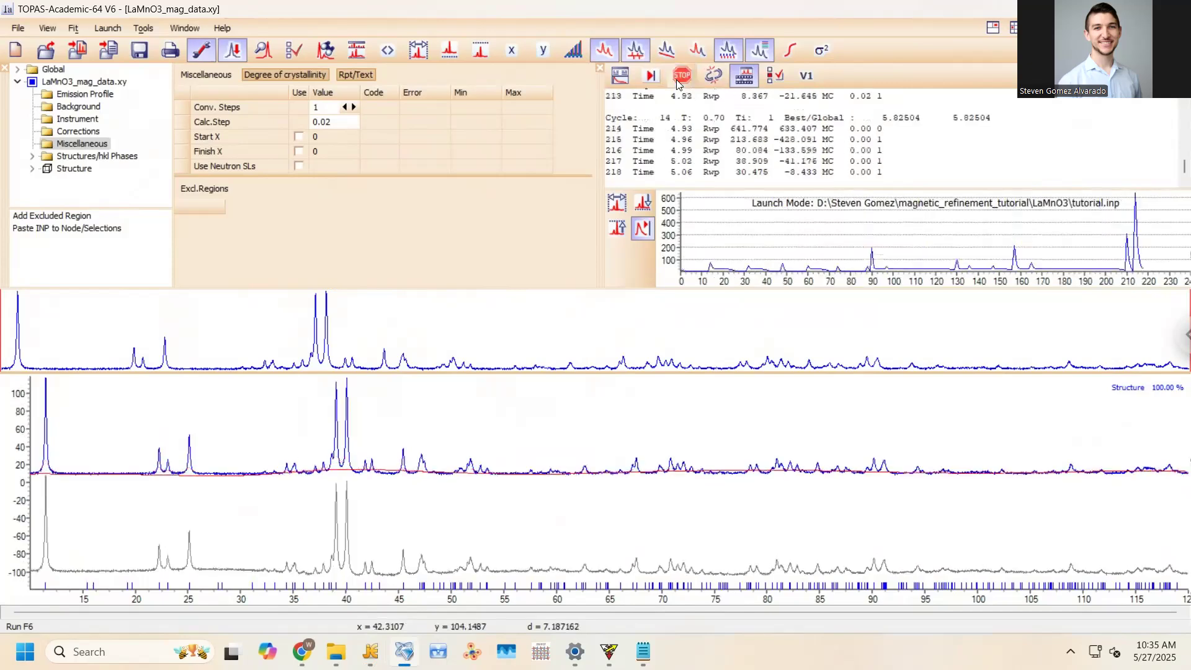
click(557, 365)
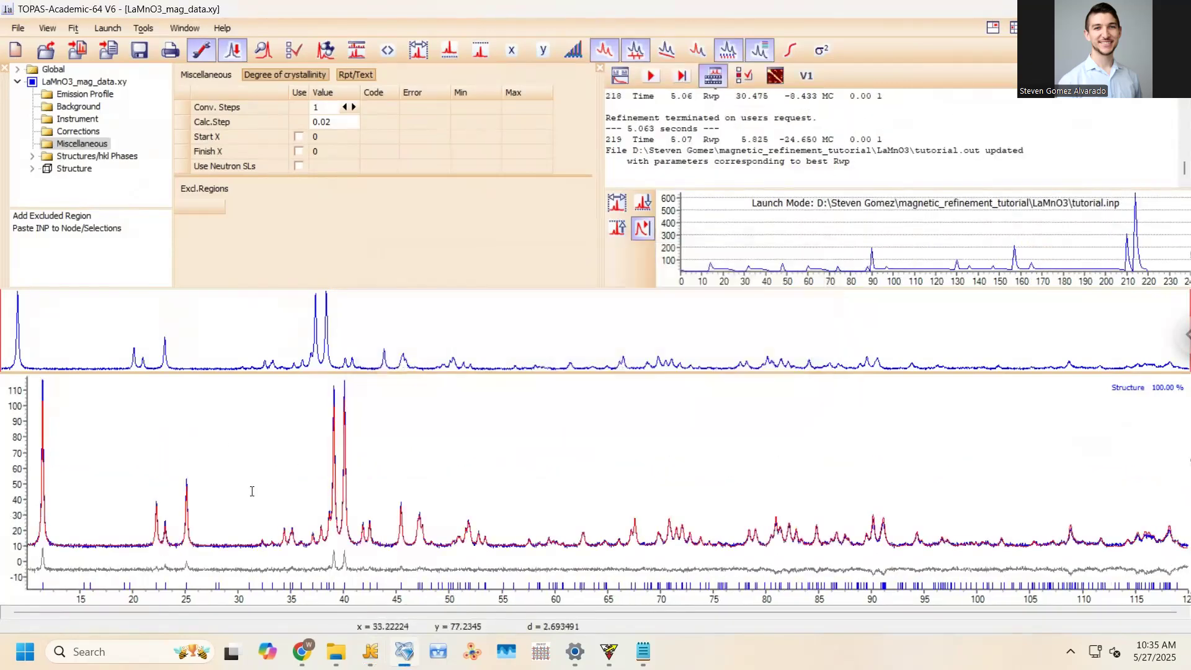
Zoom into the first diffraction peak, restore the full plot range, then return to tutorial.inp
scroll(214, 495, up, 2)
drag(165, 385, 231, 515)
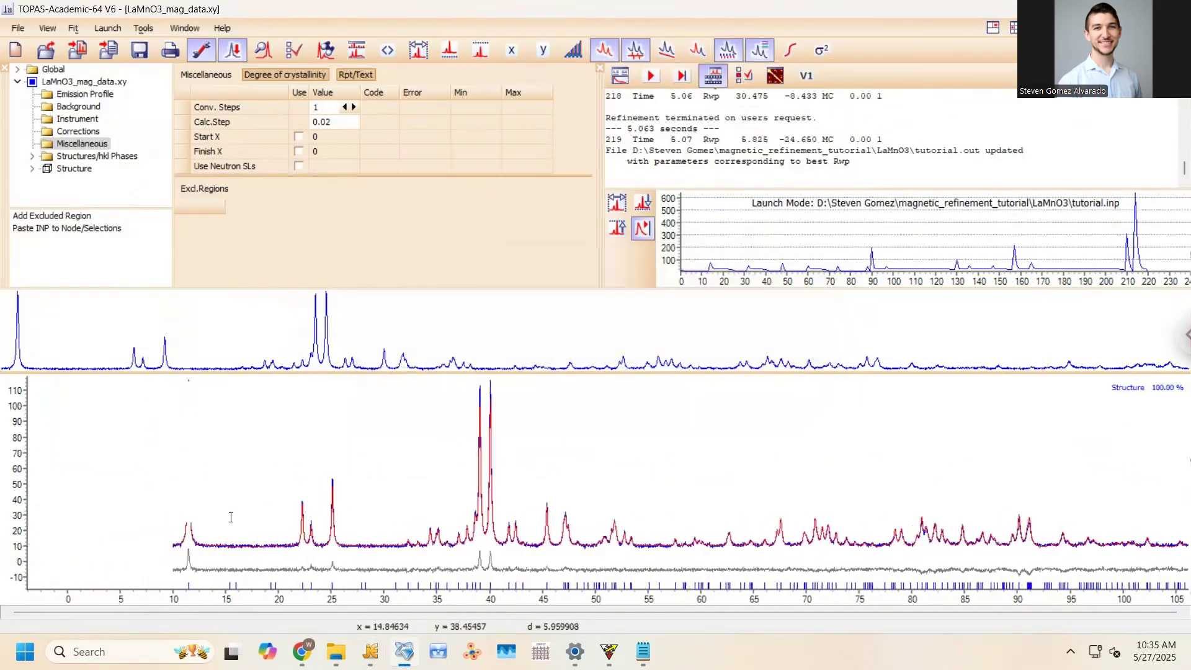
right_click(341, 479)
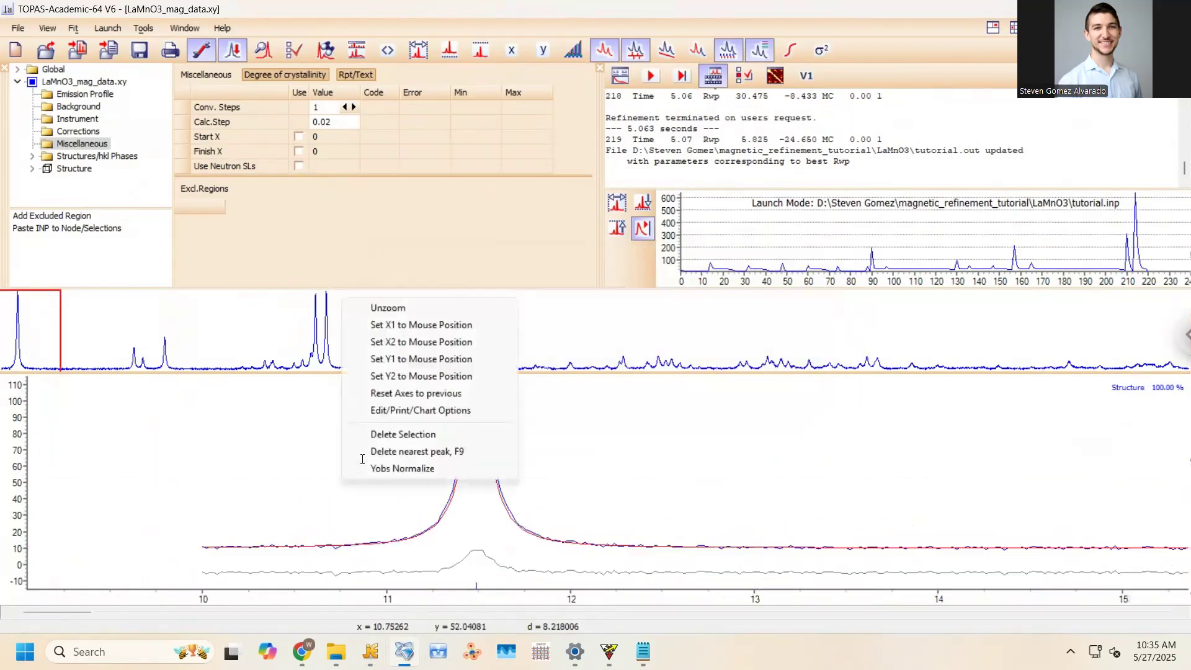
click(389, 307)
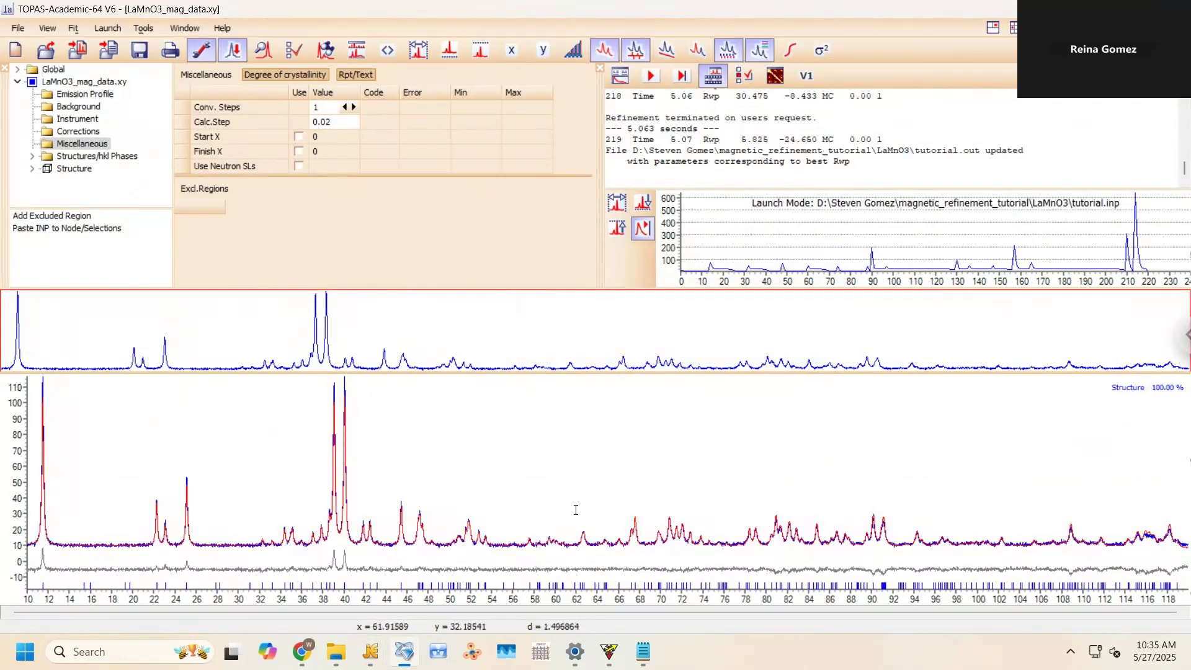
click(370, 651)
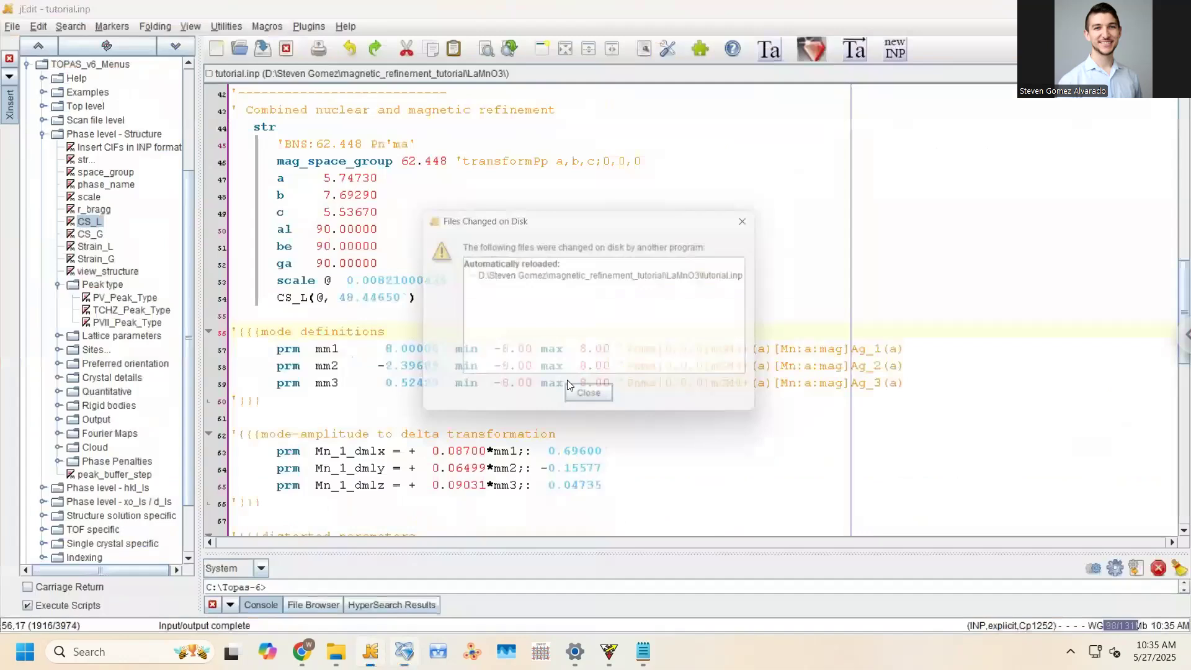
Replace the scale's @ flag with the name my_scale_factor and save tutorial.inp
click(594, 402)
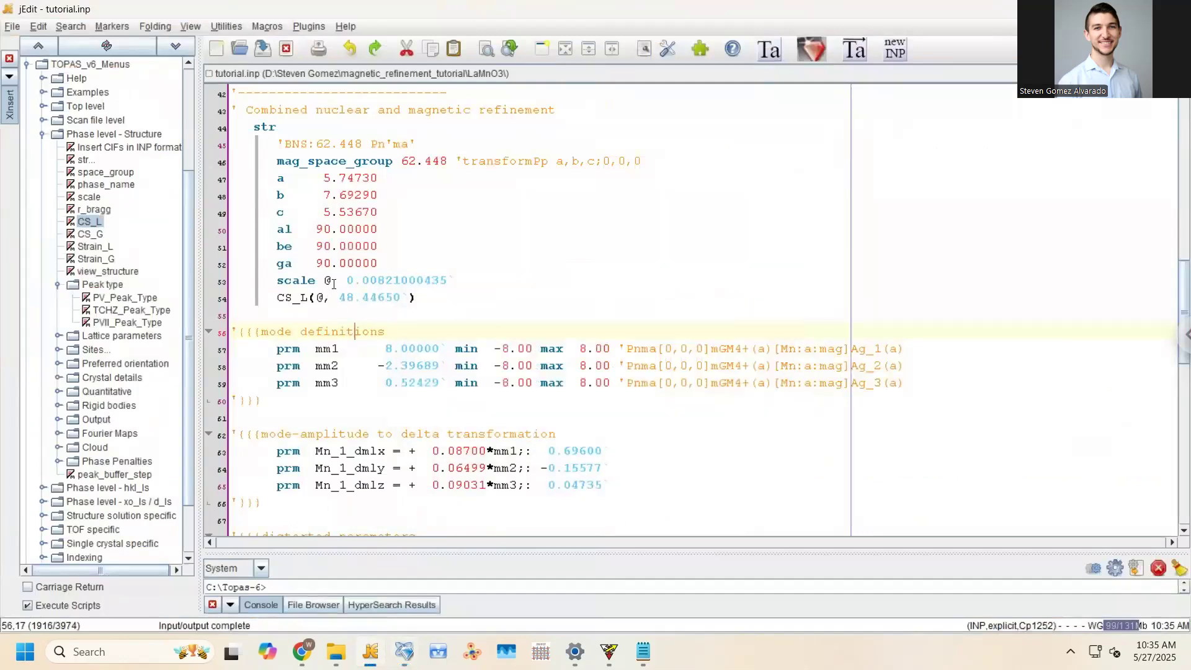
drag(322, 282, 475, 282)
click(324, 281)
double_click(330, 280)
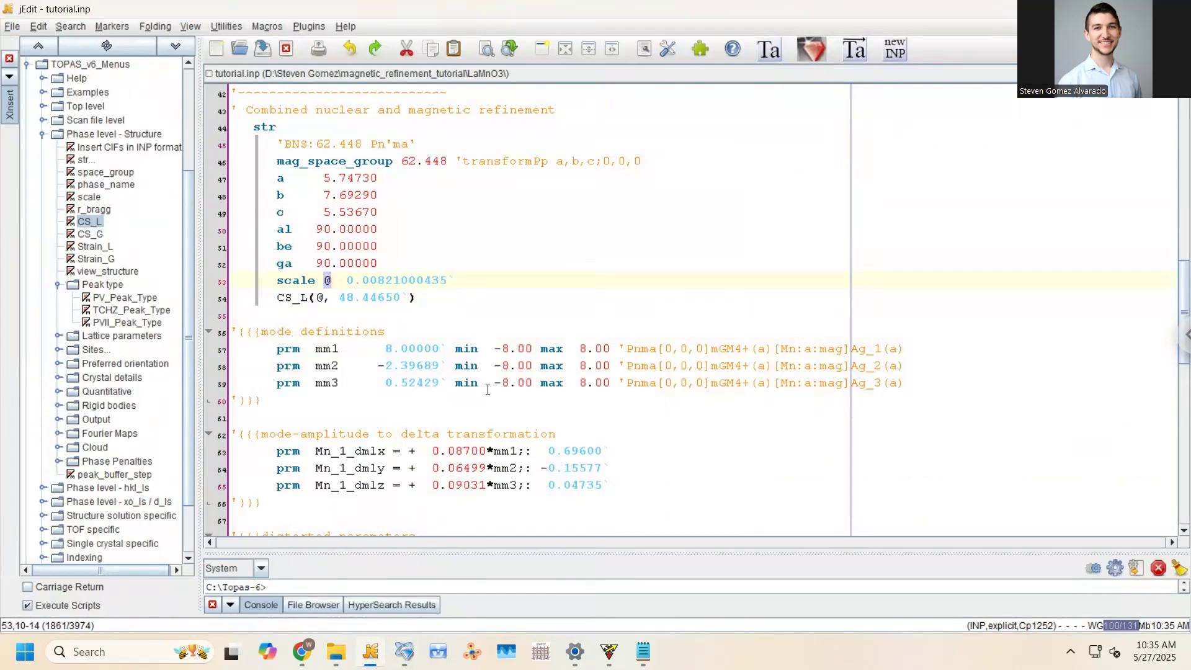
text(my_scale_)
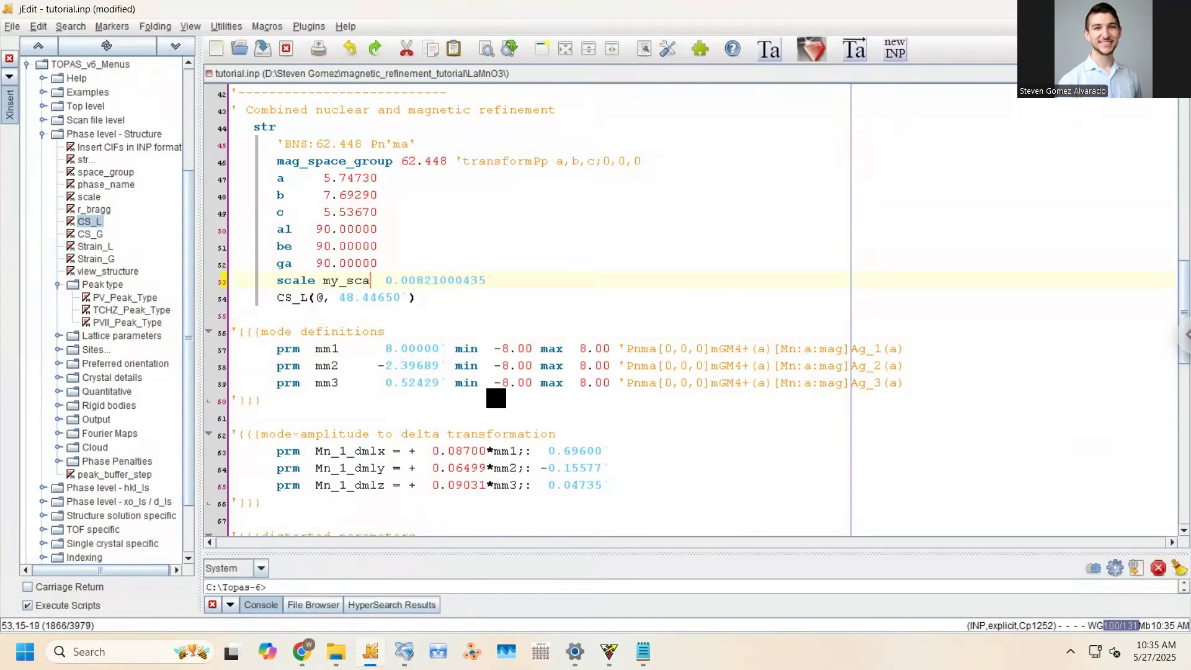
text(factor)
key(ctrl+s)
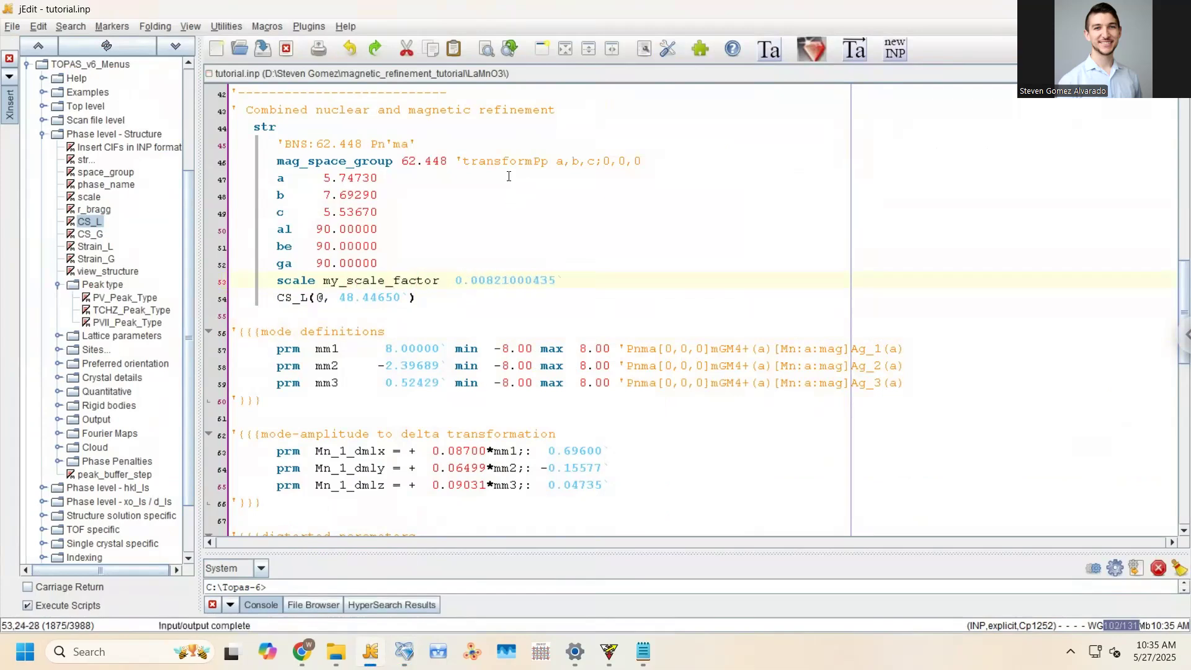
key(Right)
key(Right)
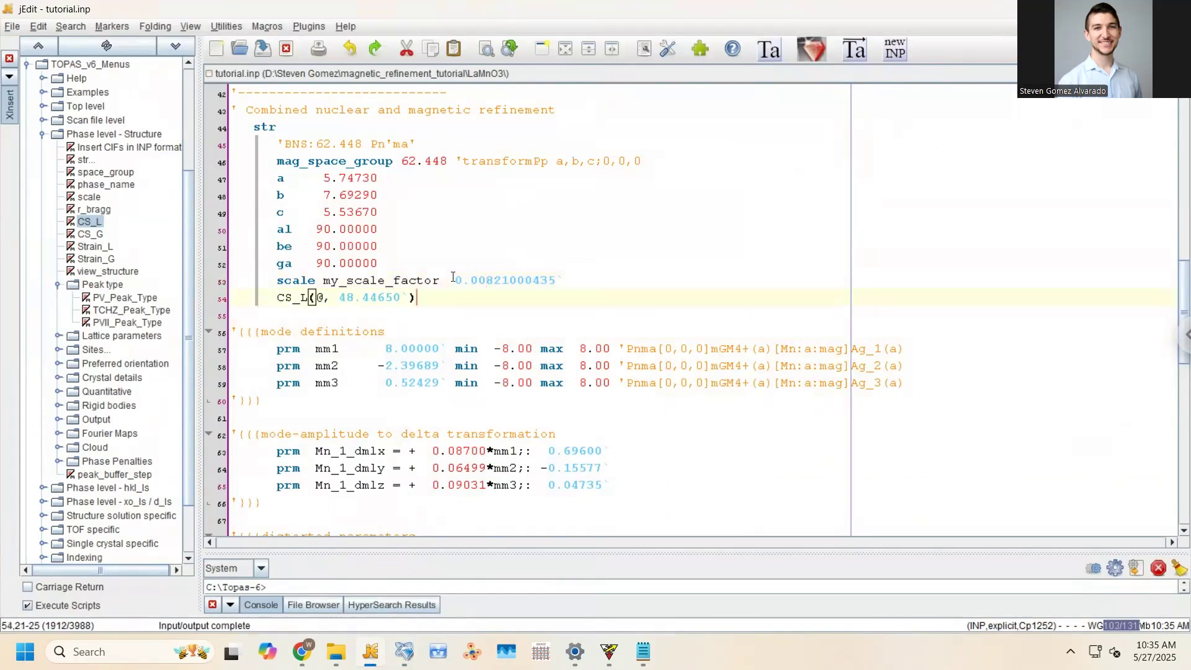
Re-run the refinement, stop at Rwp 5.821, write back the values and reload tutorial.inp
key(alt+Tab)
click(653, 75)
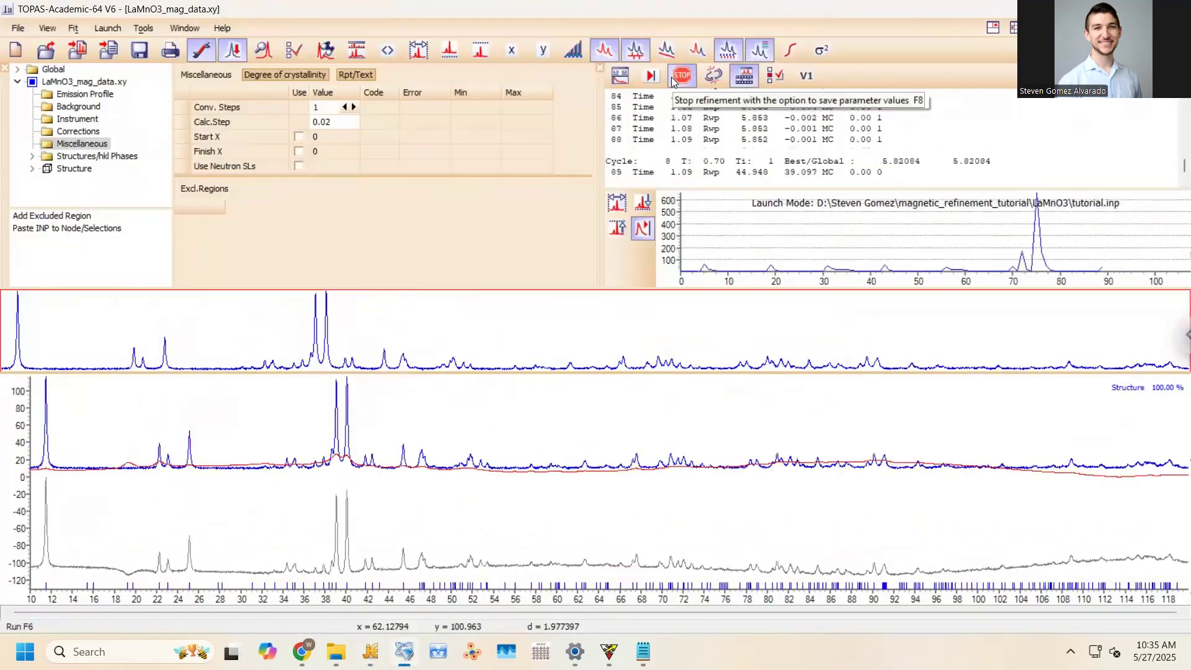
click(679, 77)
click(571, 359)
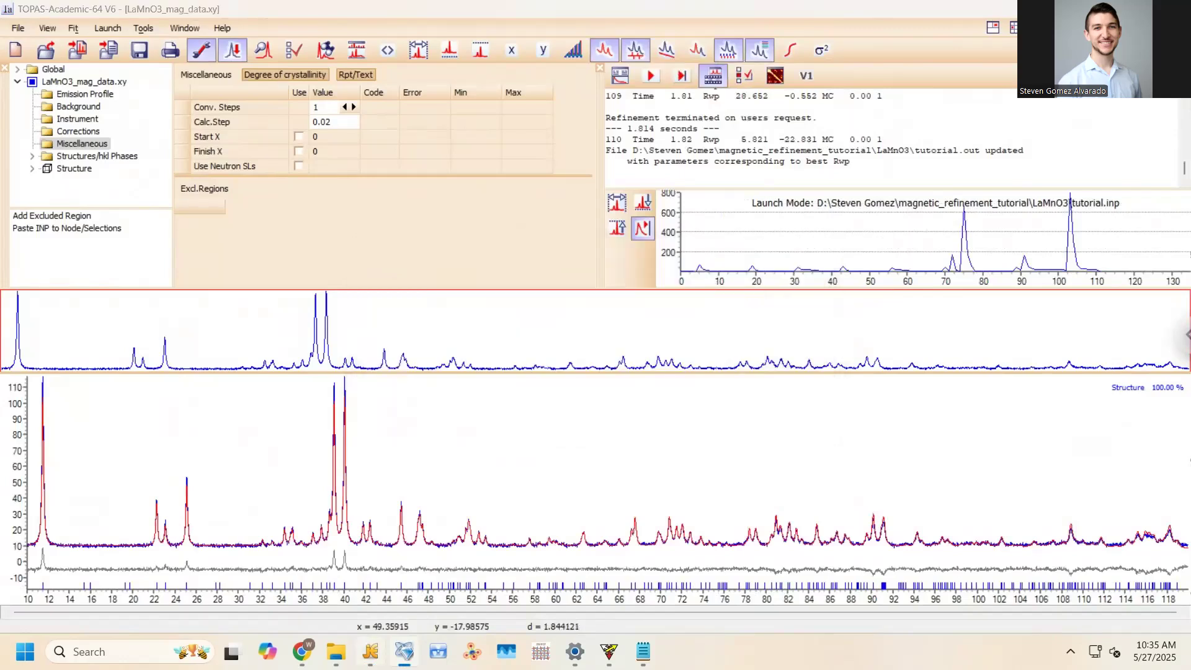
key(alt+Tab)
click(594, 402)
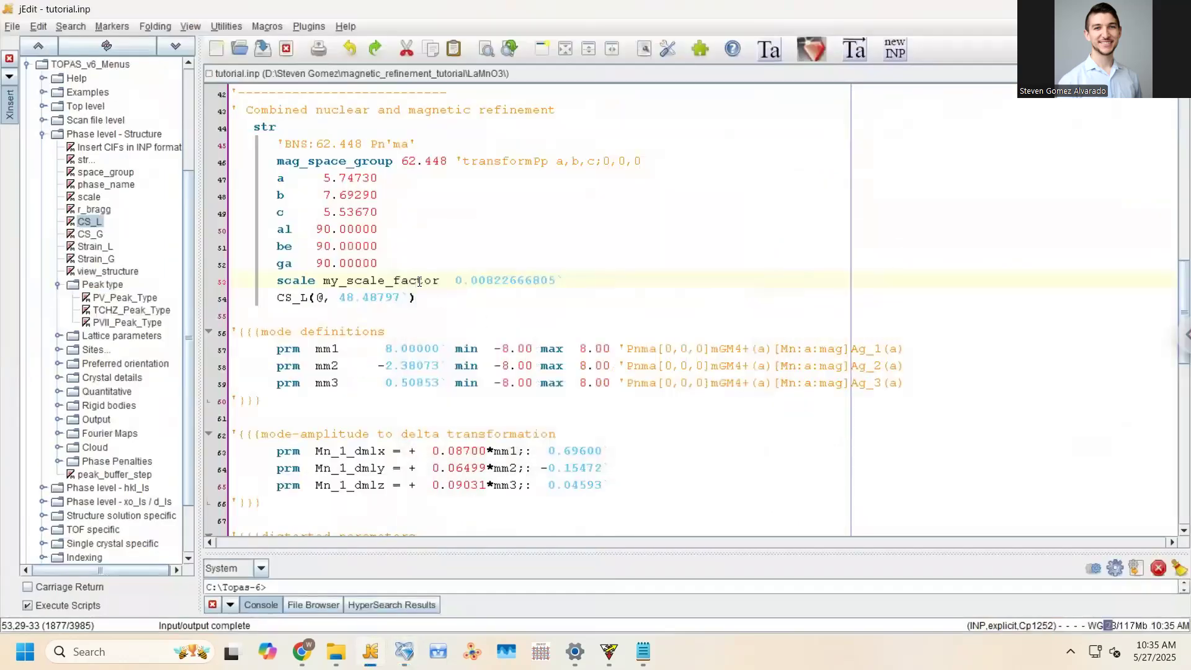
Fix the scale by prefixing it as !my_scale_factor
drag(323, 280, 442, 284)
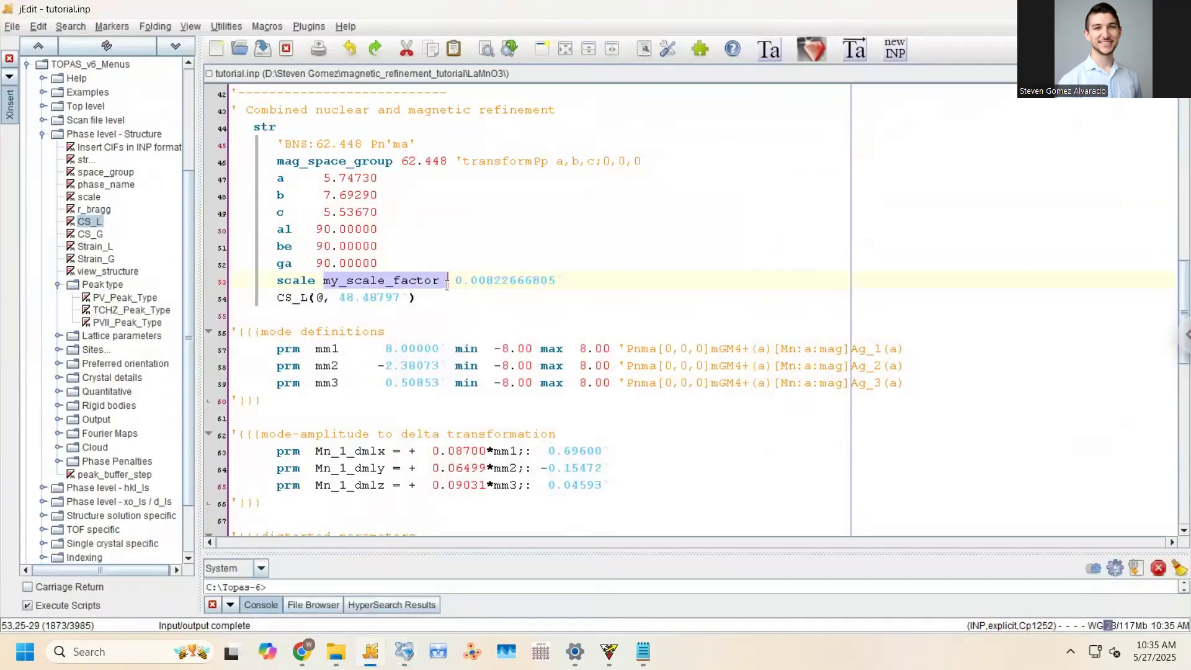
key(BackSpace)
key(ctrl+z)
key(ctrl+Left)
text(!)
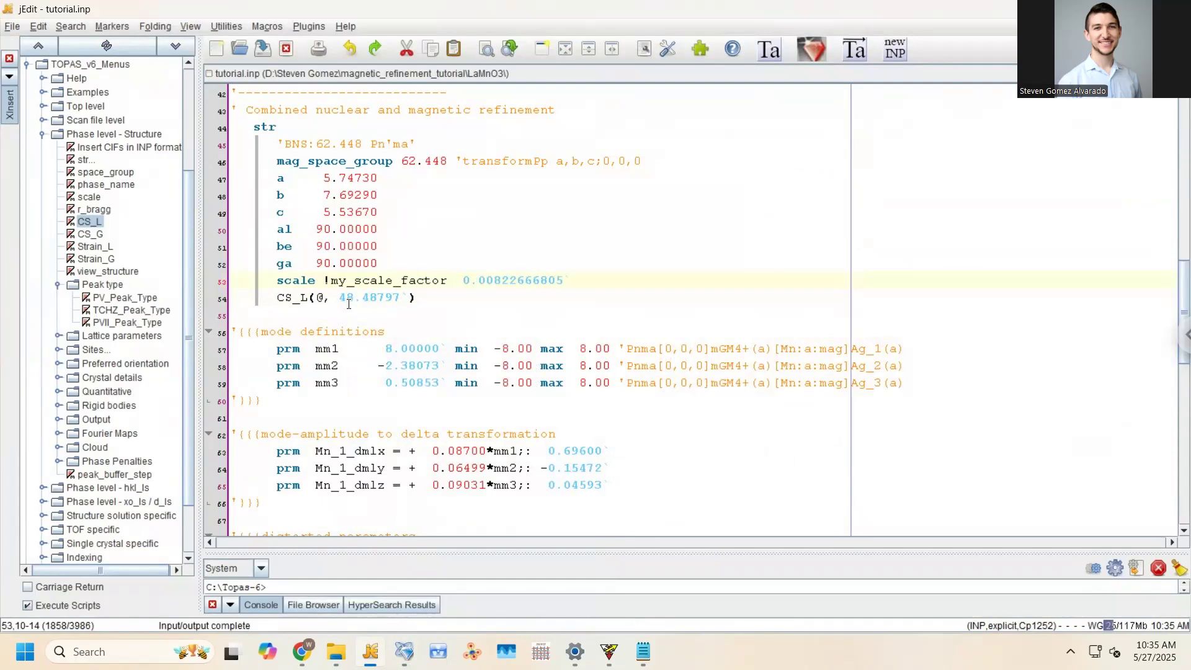
key(Down)
key(Down)
key(Down)
key(Down)
key(Down)
key(Down)
key(Down)
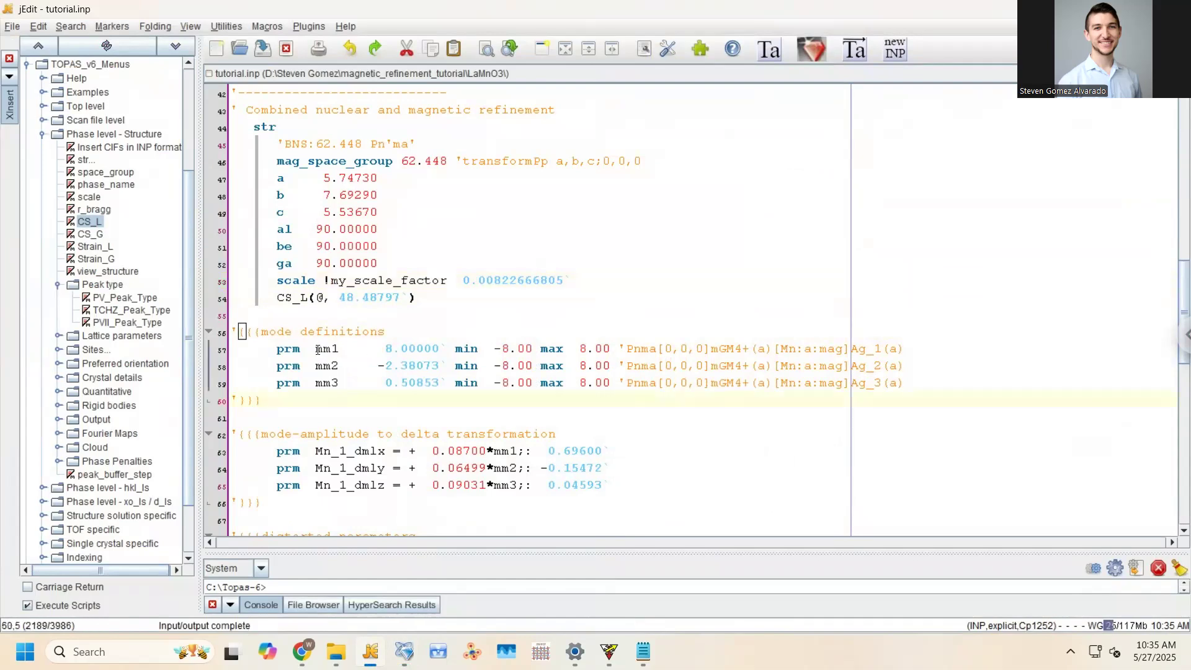
Add ! before mm1–mm3 with a column caret, then undo so the modes stay refinable
click(317, 350)
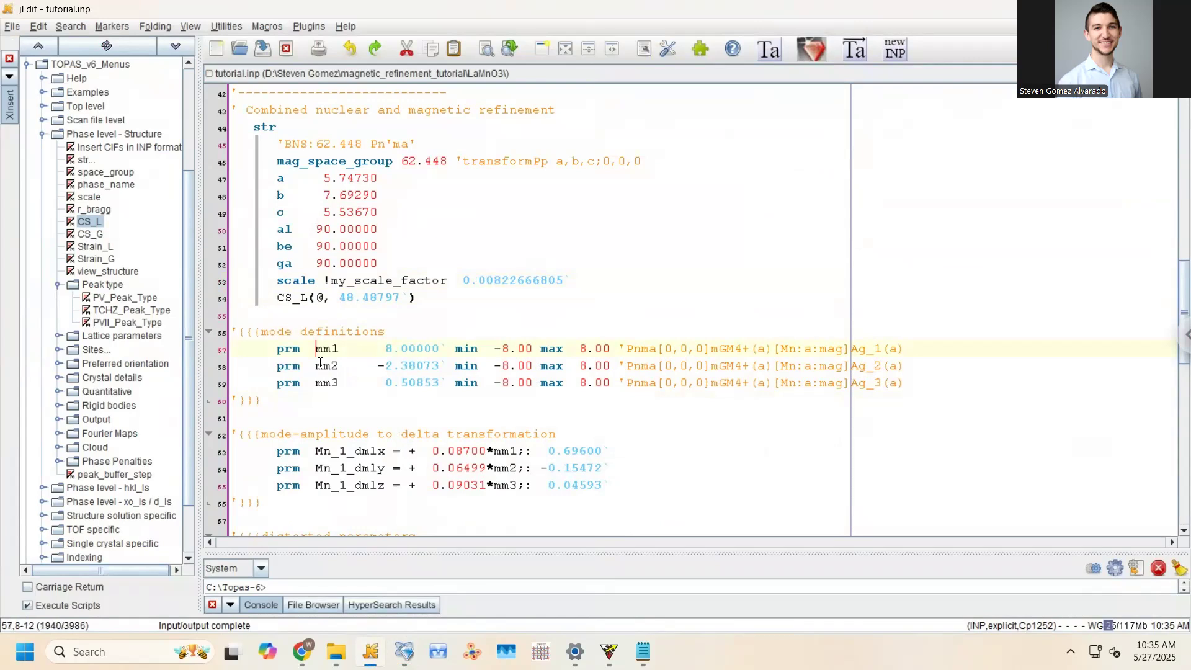
click(319, 369)
click(319, 385)
ctrl+drag(317, 351, 317, 384)
text(!)
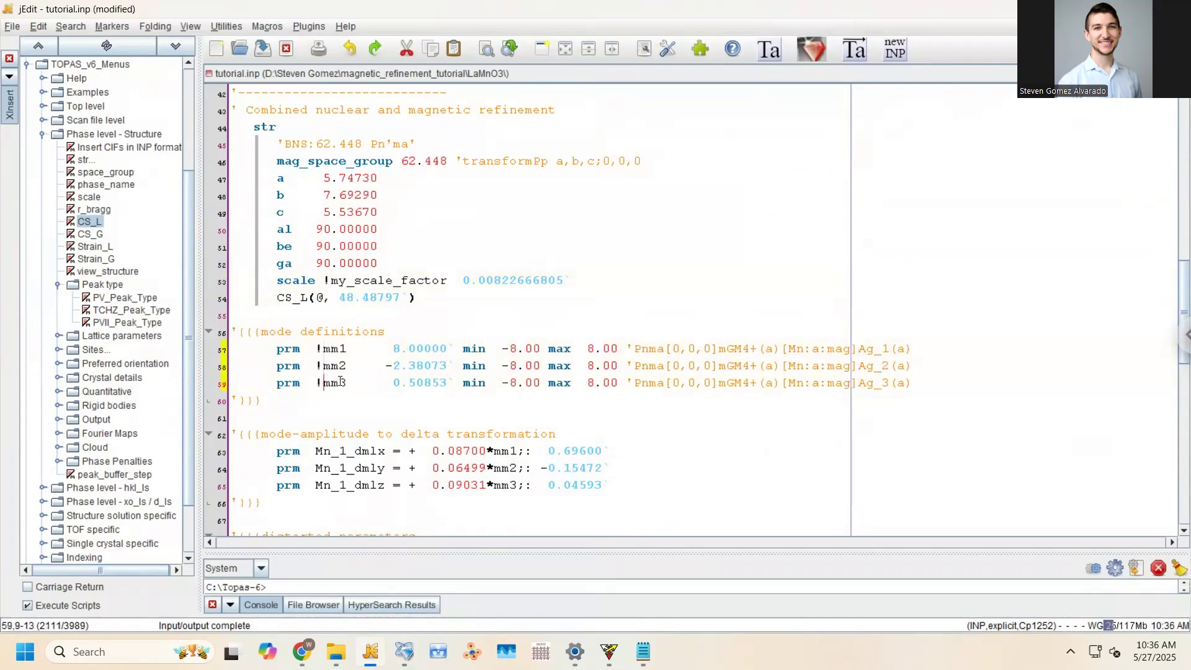
key(ctrl+z)
Review the fixed my_scale_factor and CS_L crystallite size lines, then scroll further down
click(324, 280)
click(444, 299)
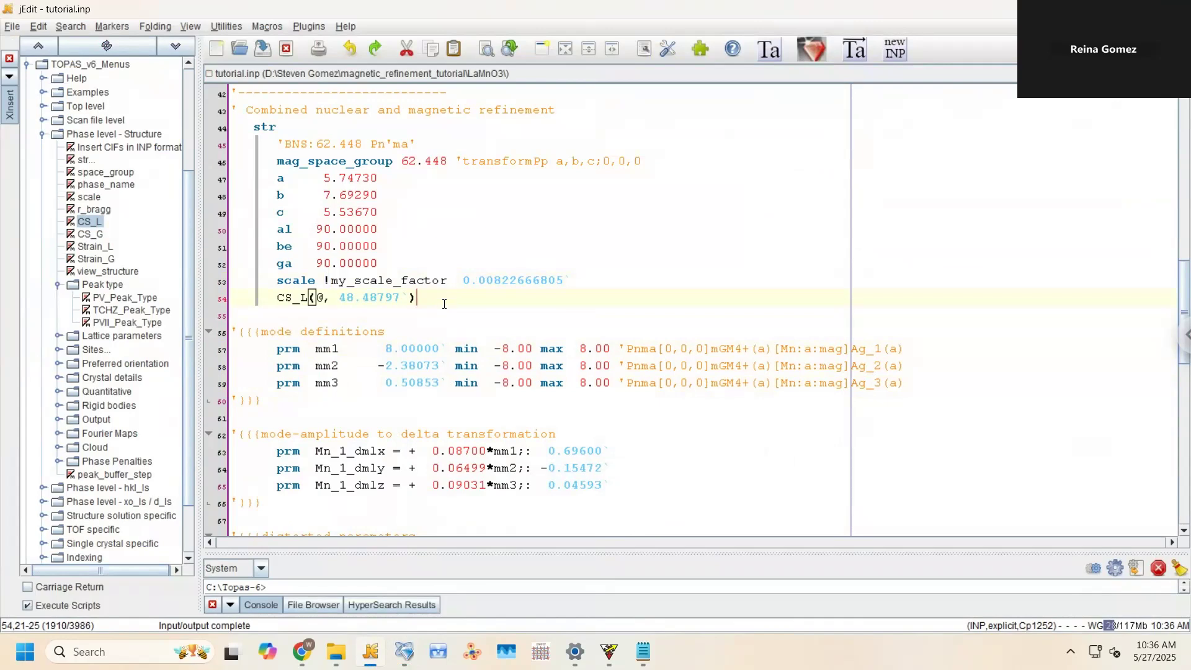
mouse_move(403, 651)
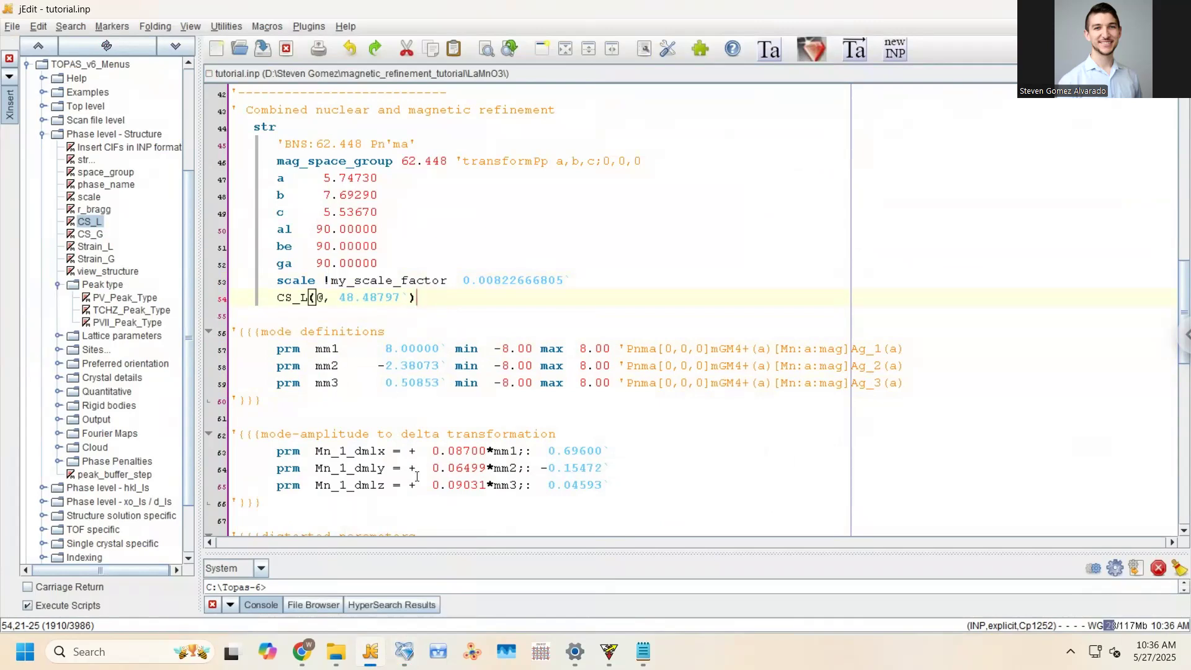
scroll(430, 370, down, 1)
click(430, 378)
Inspect the Mn MM_Cartesian_Display moment values on line 97 of tutorial.inp
scroll(430, 376, down, 4)
click(431, 376)
scroll(430, 372, down, 5)
scroll(430, 371, down, 3)
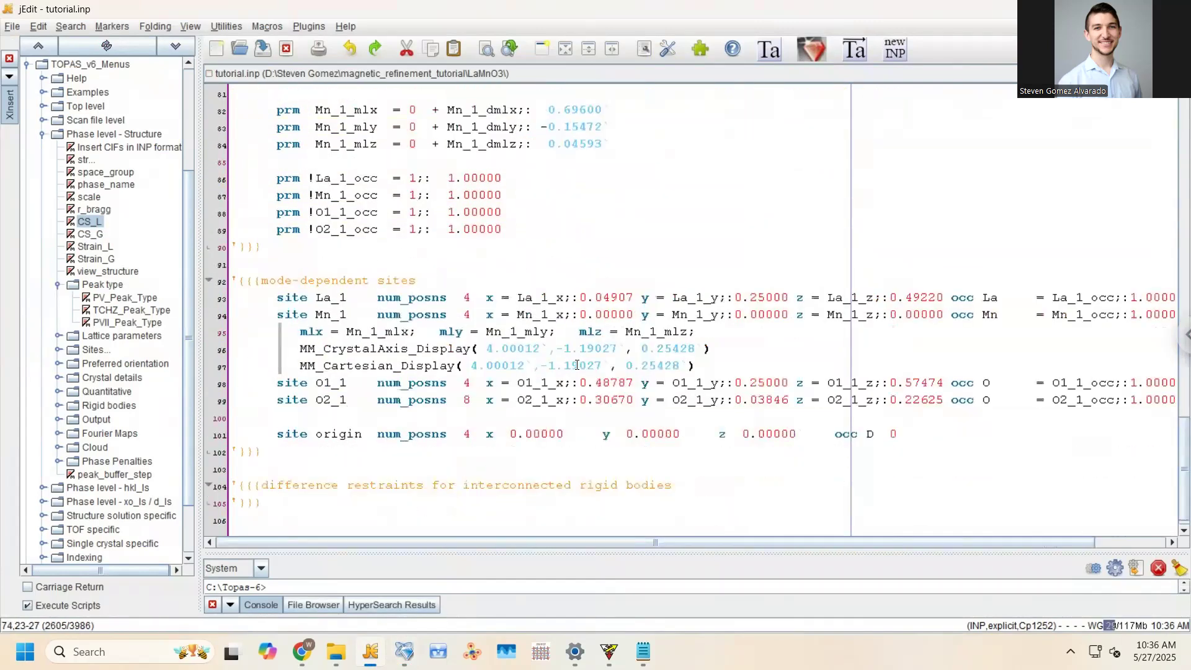
drag(461, 366, 701, 363)
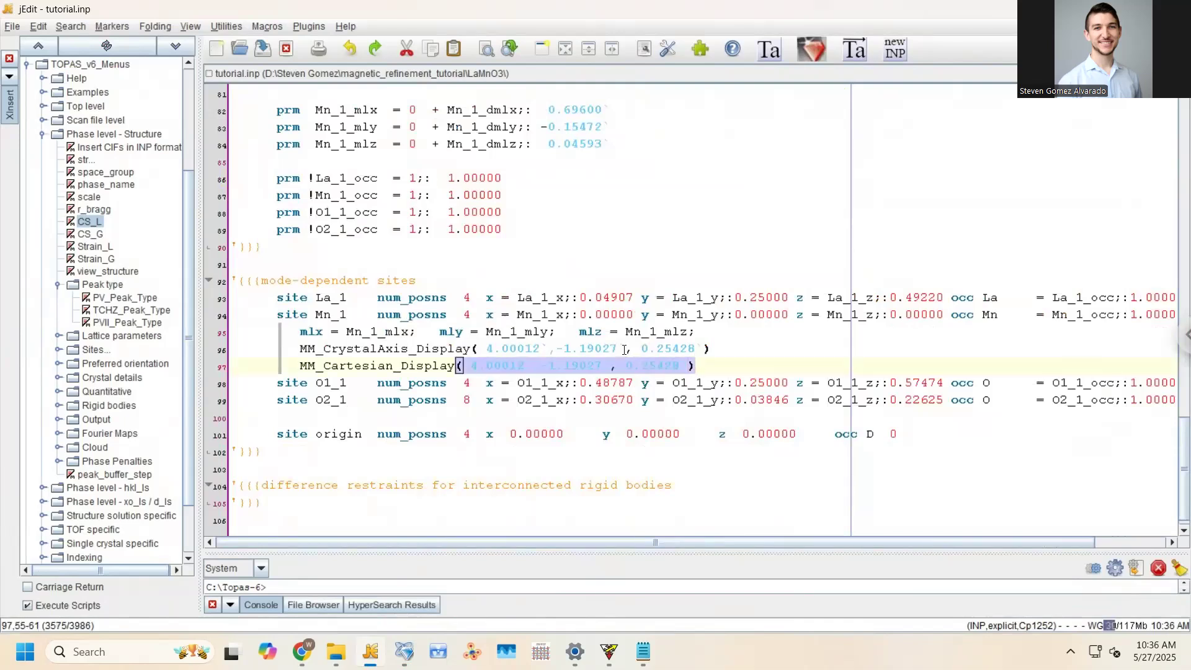
click(586, 366)
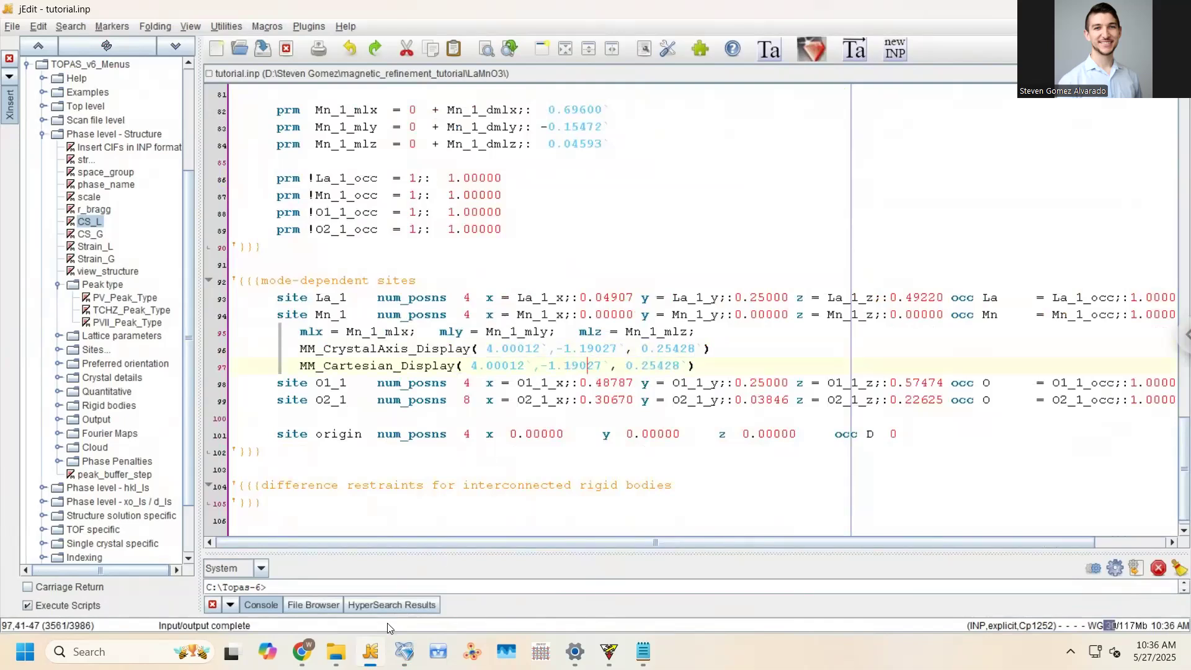
scroll(392, 282, up, 13)
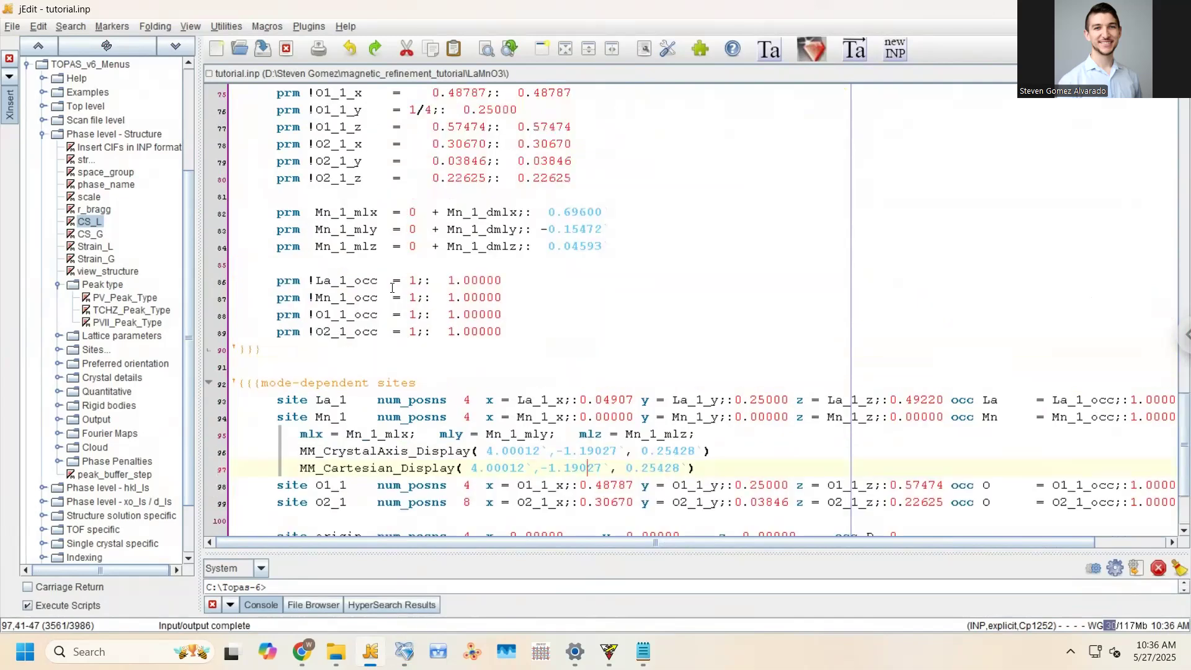
scroll(393, 287, up, 1)
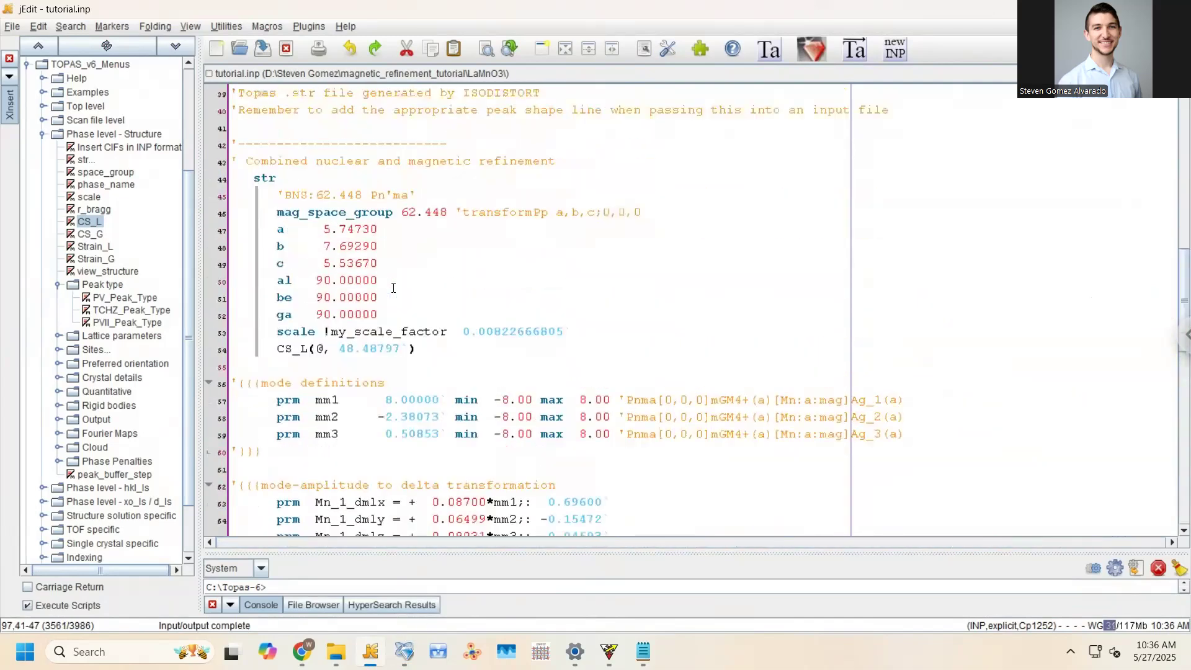
scroll(388, 261, up, 10)
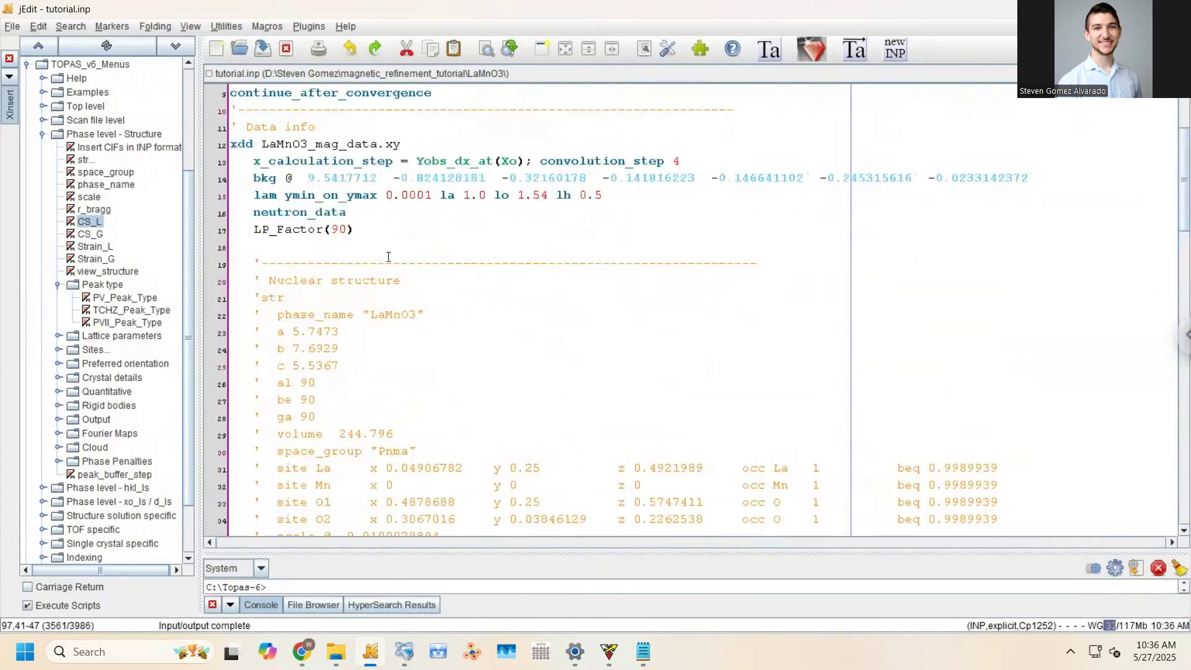
scroll(374, 250, down, 9)
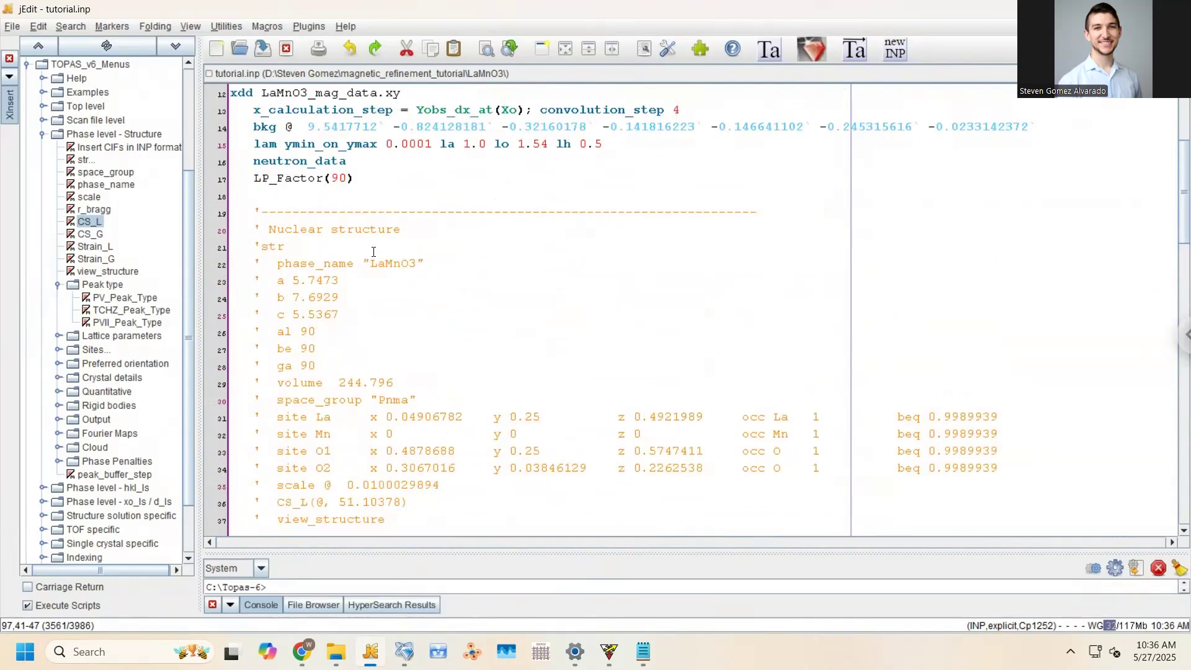
scroll(373, 248, down, 3)
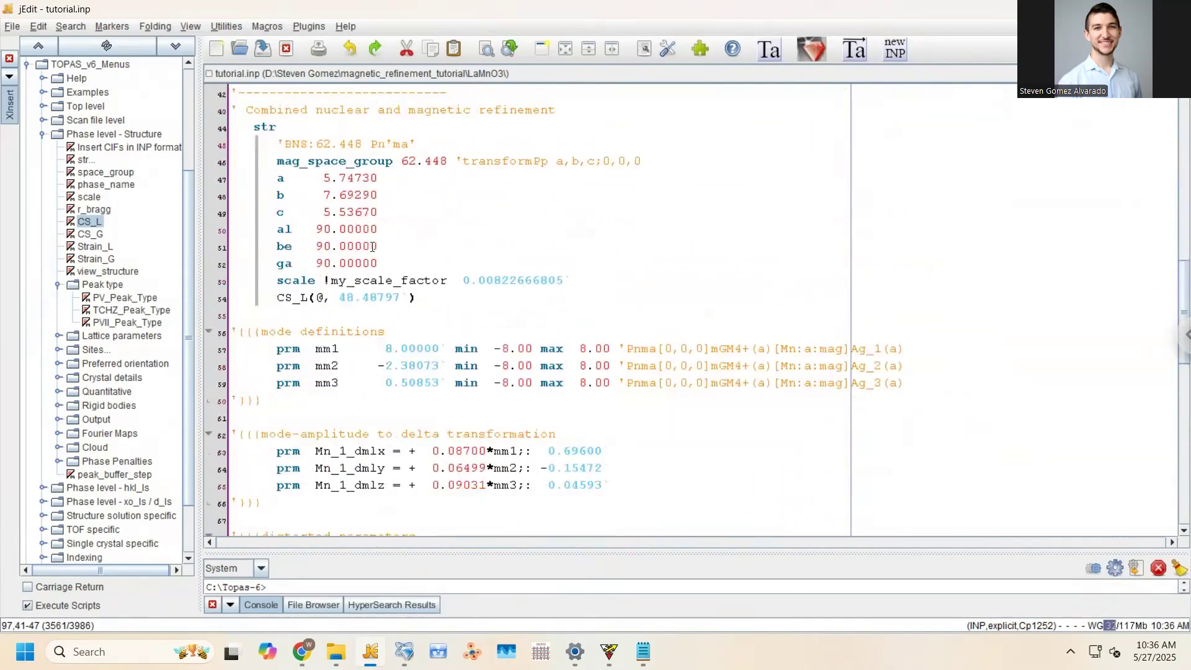
scroll(372, 246, down, 2)
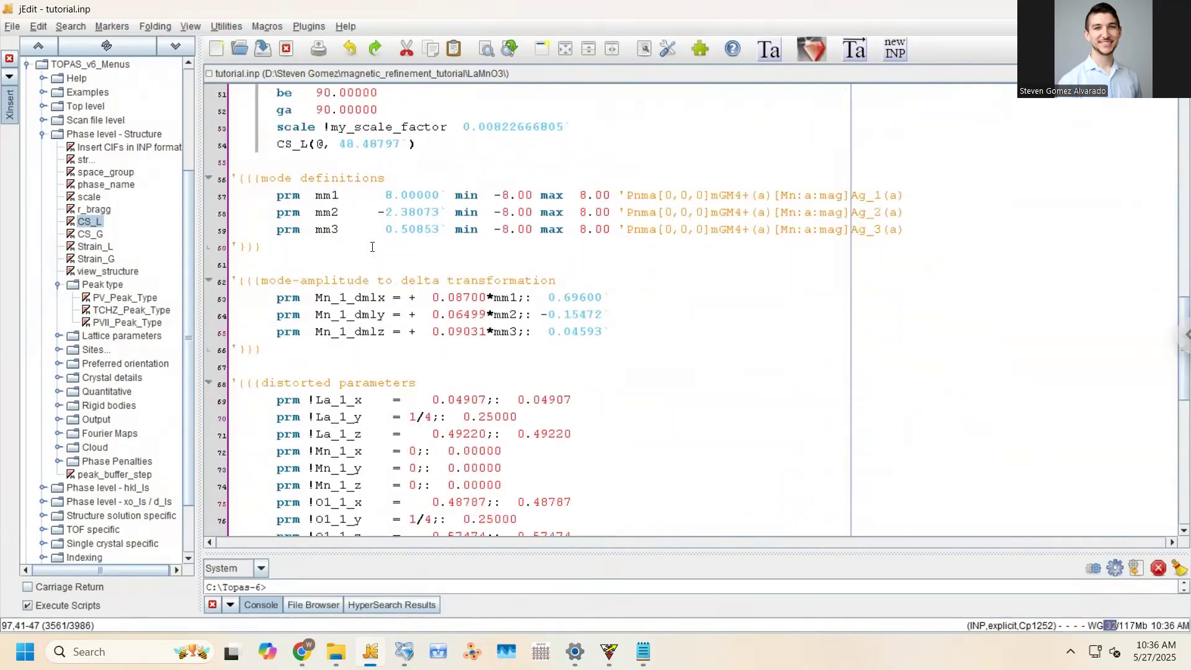
Remove the ! before my_scale_factor so the scale refines, and save tutorial.inp
click(332, 122)
key(BackSpace)
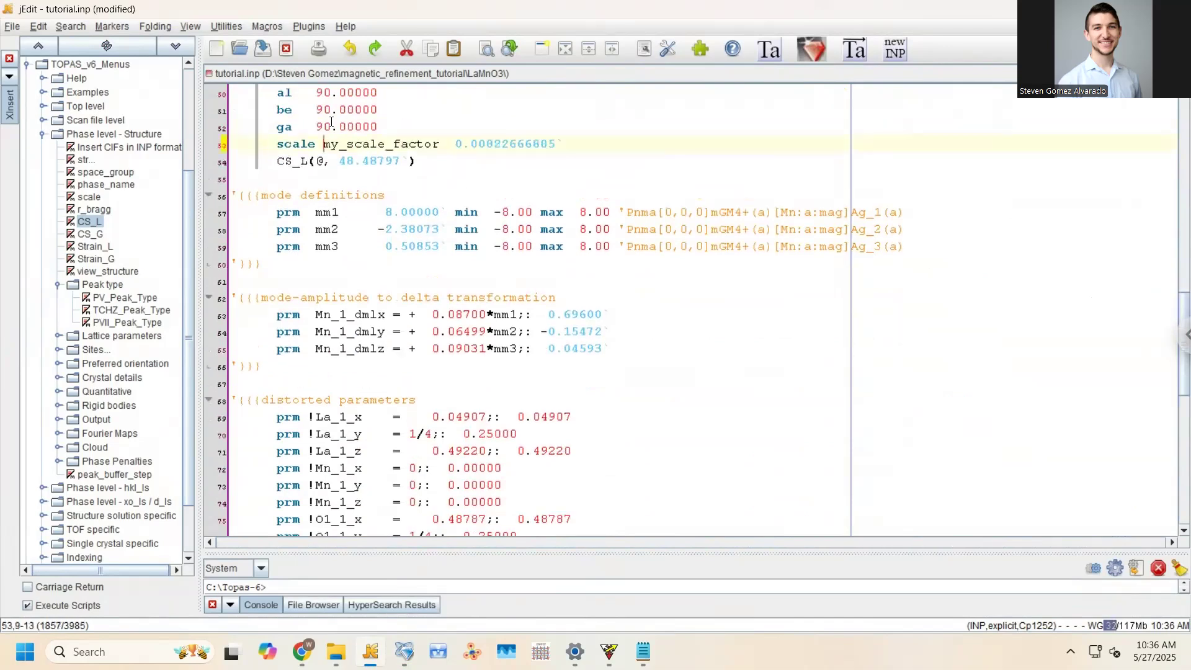
key(ctrl+s)
scroll(434, 279, down, 2)
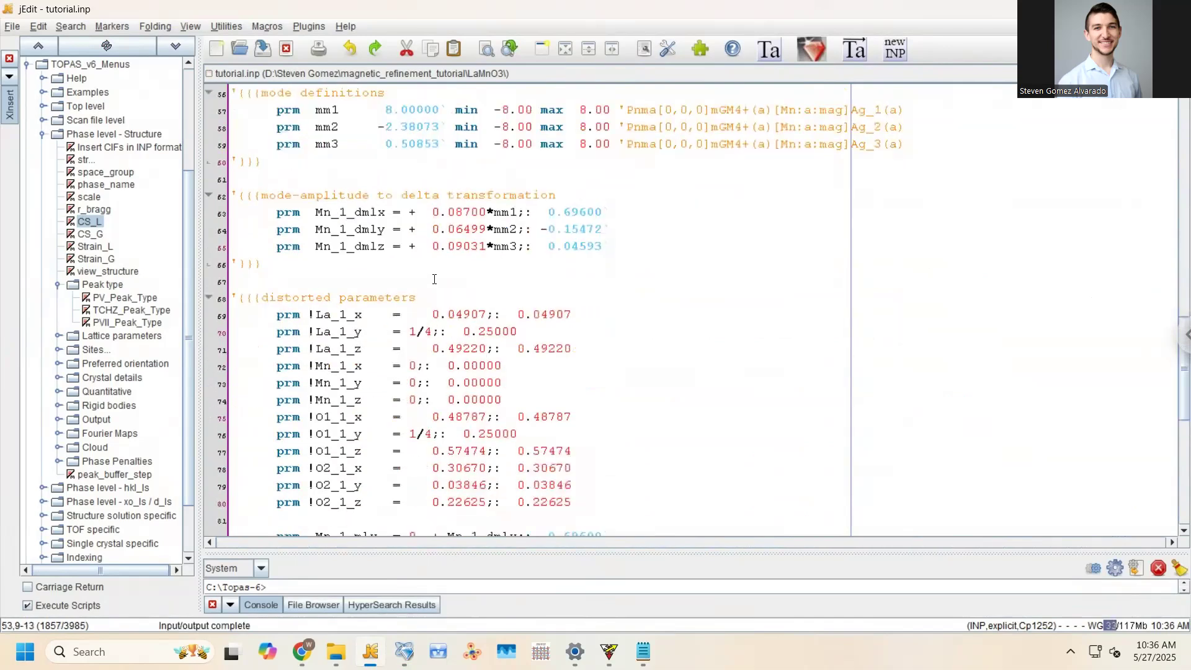
click(329, 74)
click(317, 204)
scroll(326, 208, down, 1)
scroll(550, 376, down, 1)
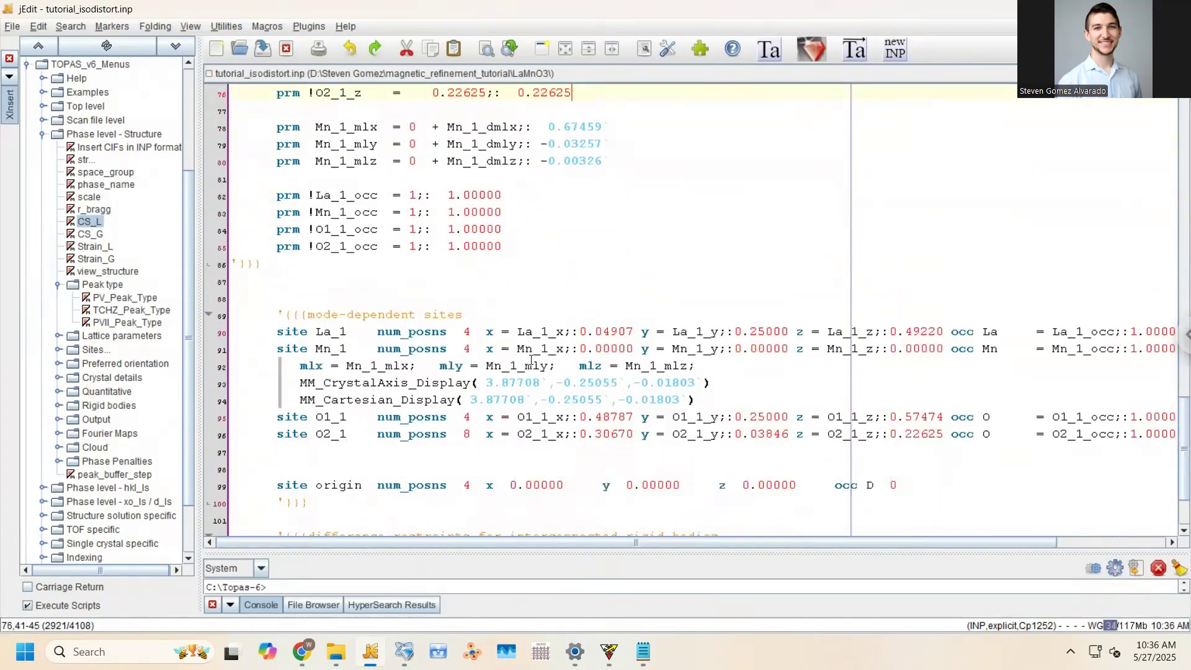
scroll(531, 360, up, 12)
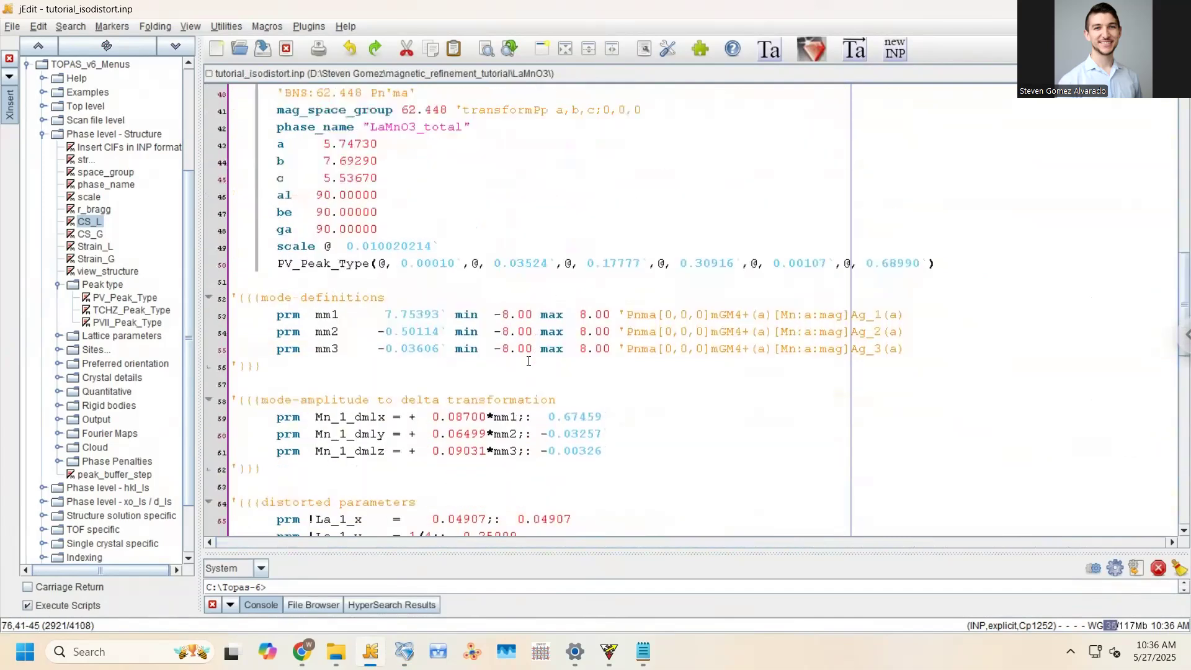
scroll(527, 361, up, 2)
scroll(471, 357, up, 2)
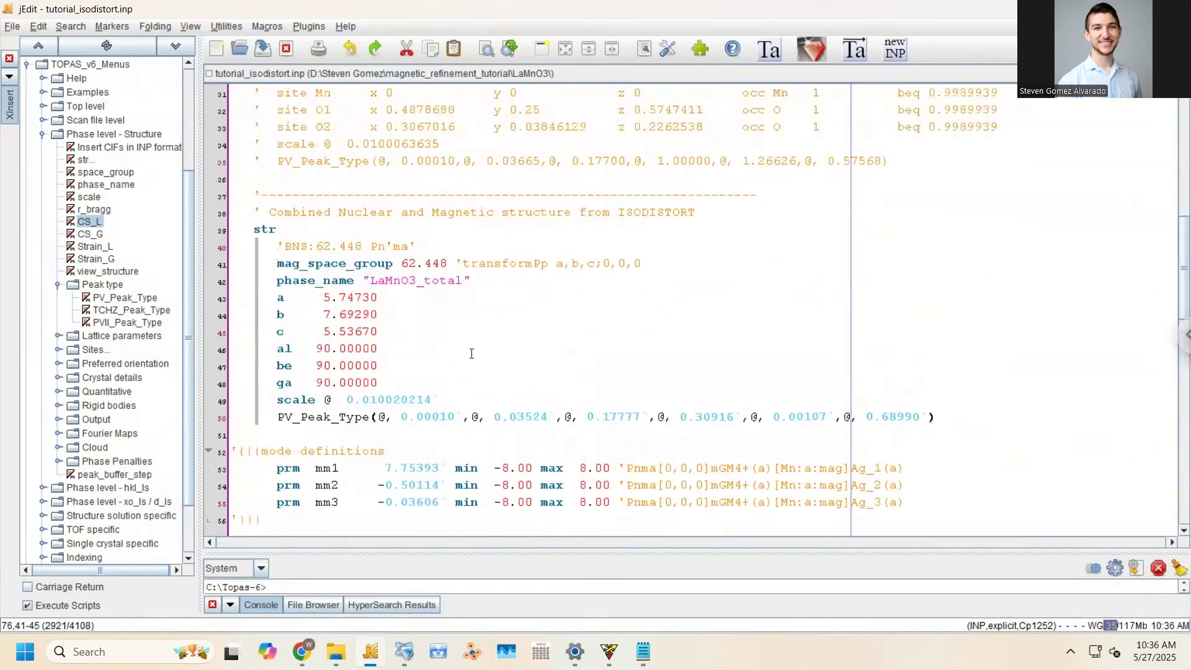
scroll(464, 371, up, 1)
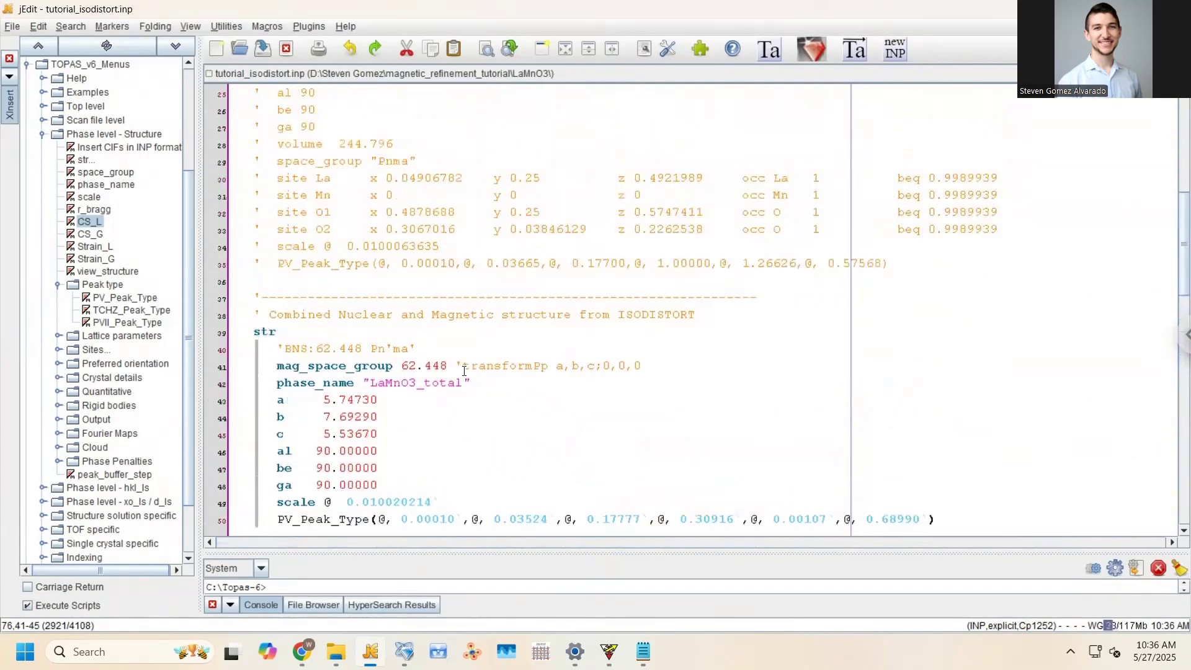
scroll(464, 371, up, 6)
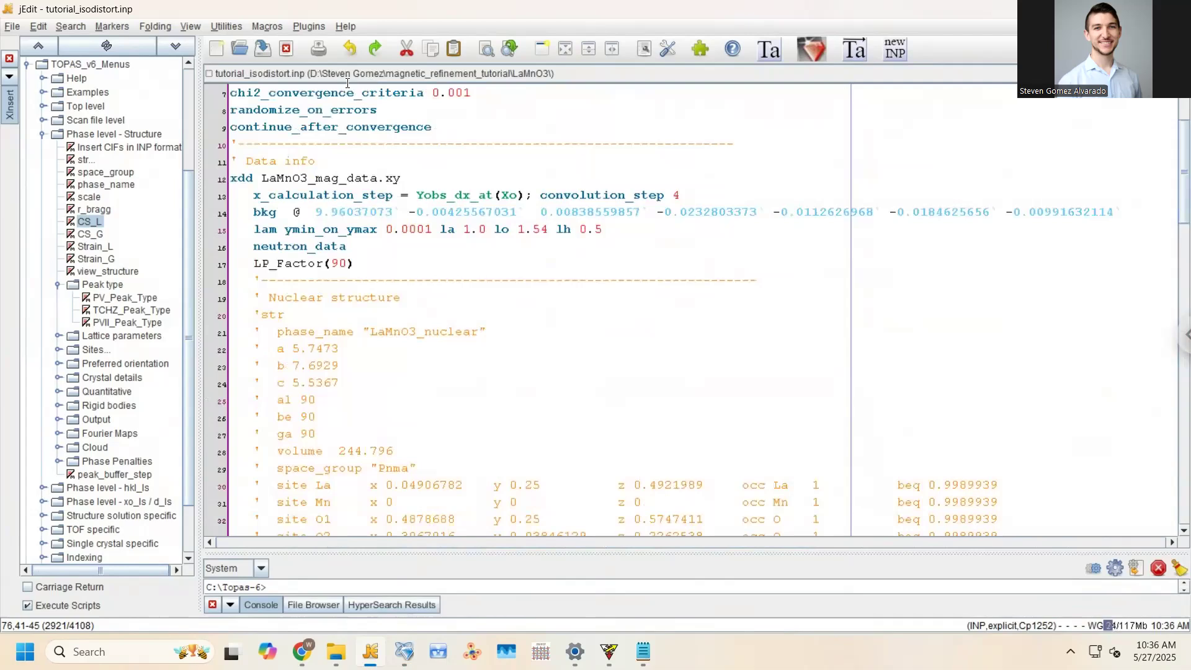
click(346, 74)
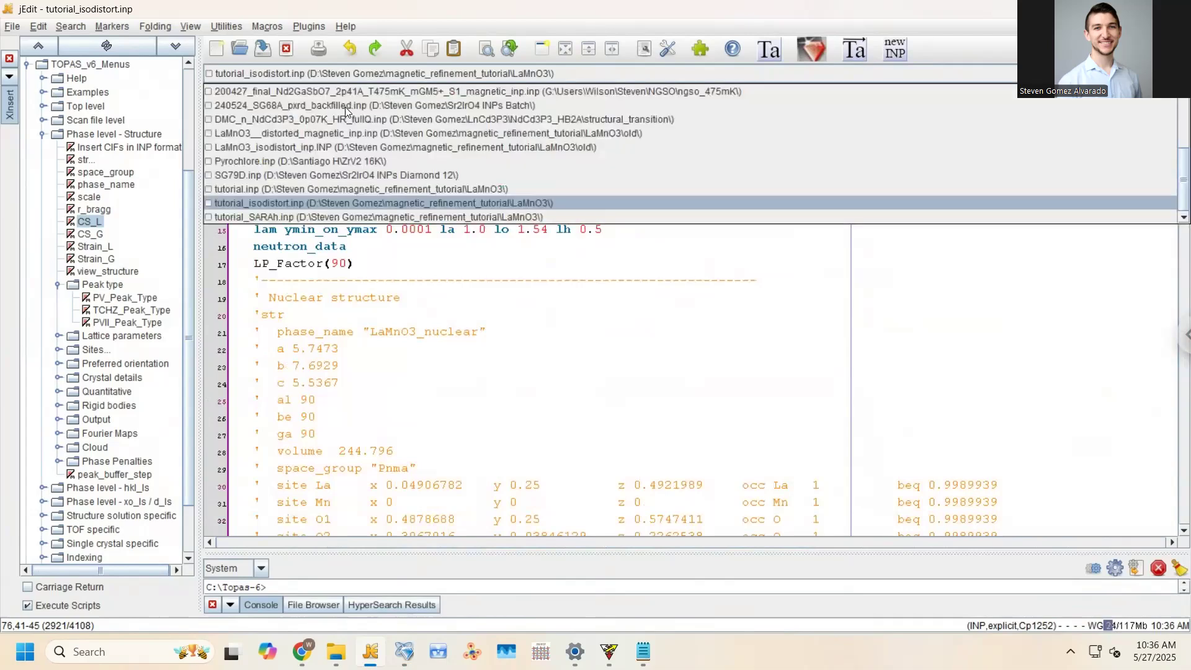
click(335, 192)
scroll(406, 248, down, 8)
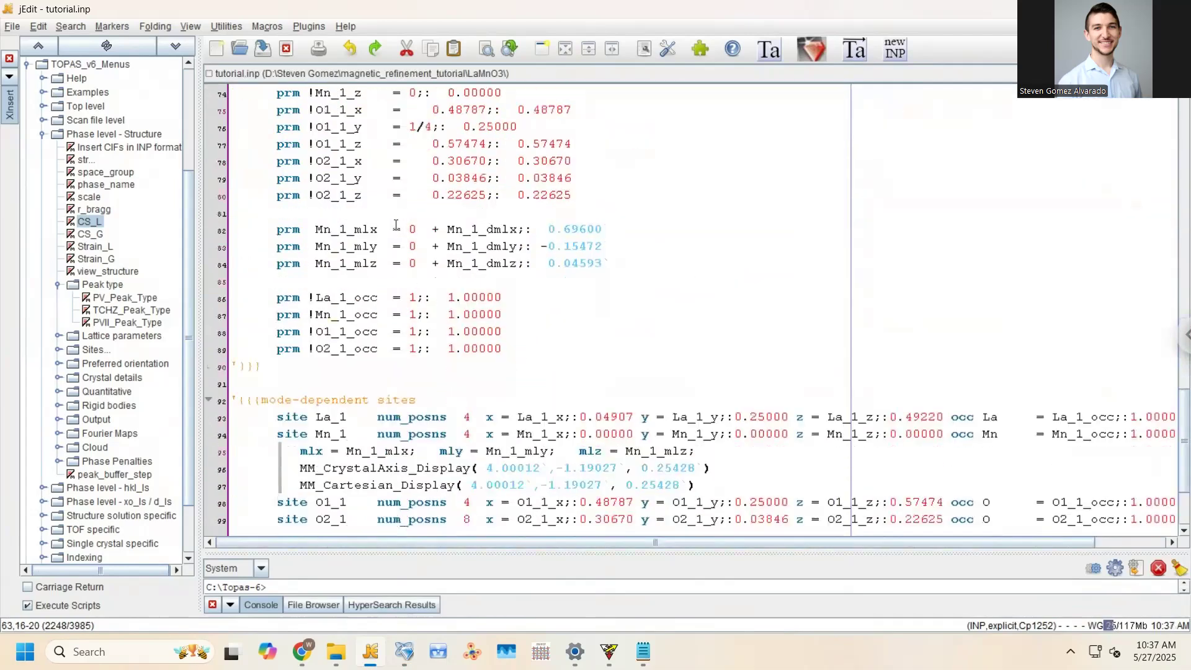
Select the Mn_1 Cartesian moment values on line 97, then expand Structure in TOPAS-Academic
scroll(396, 225, down, 3)
drag(473, 345, 690, 349)
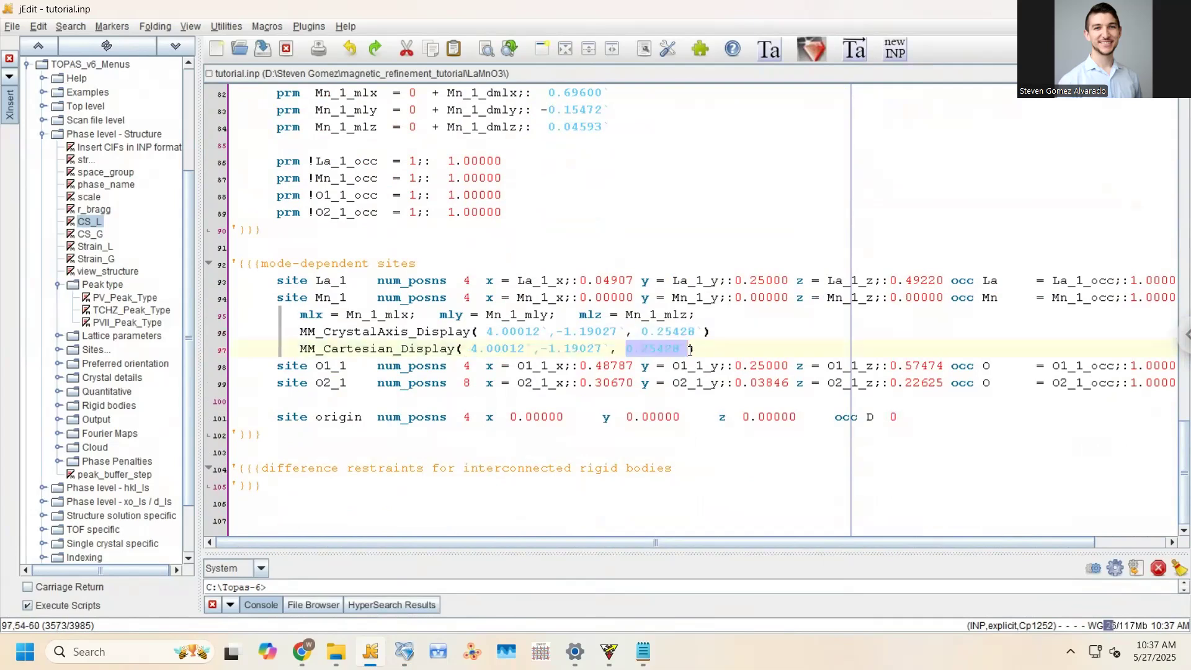
click(698, 351)
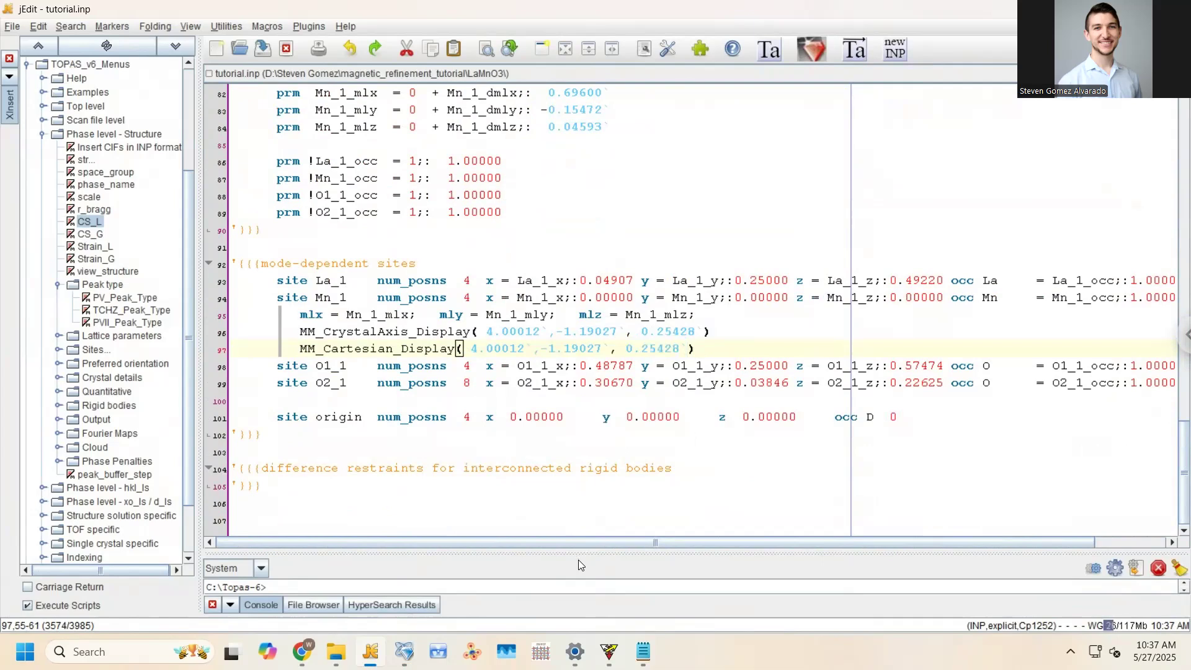
drag(471, 348, 690, 349)
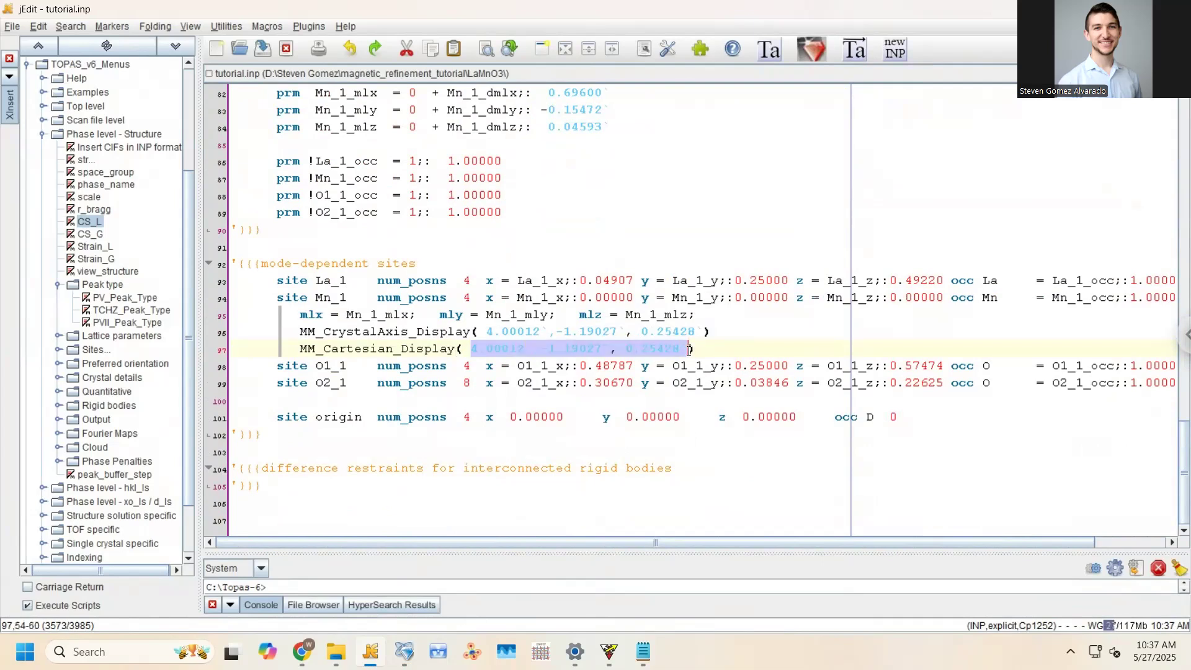
key(alt+Tab)
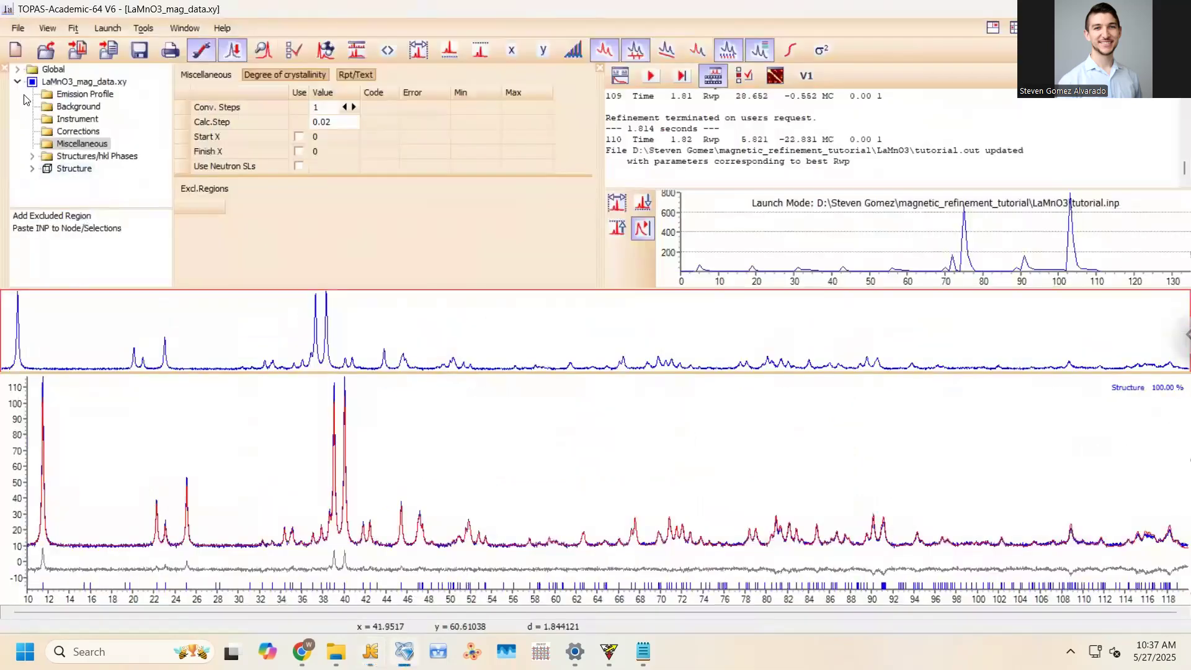
click(32, 168)
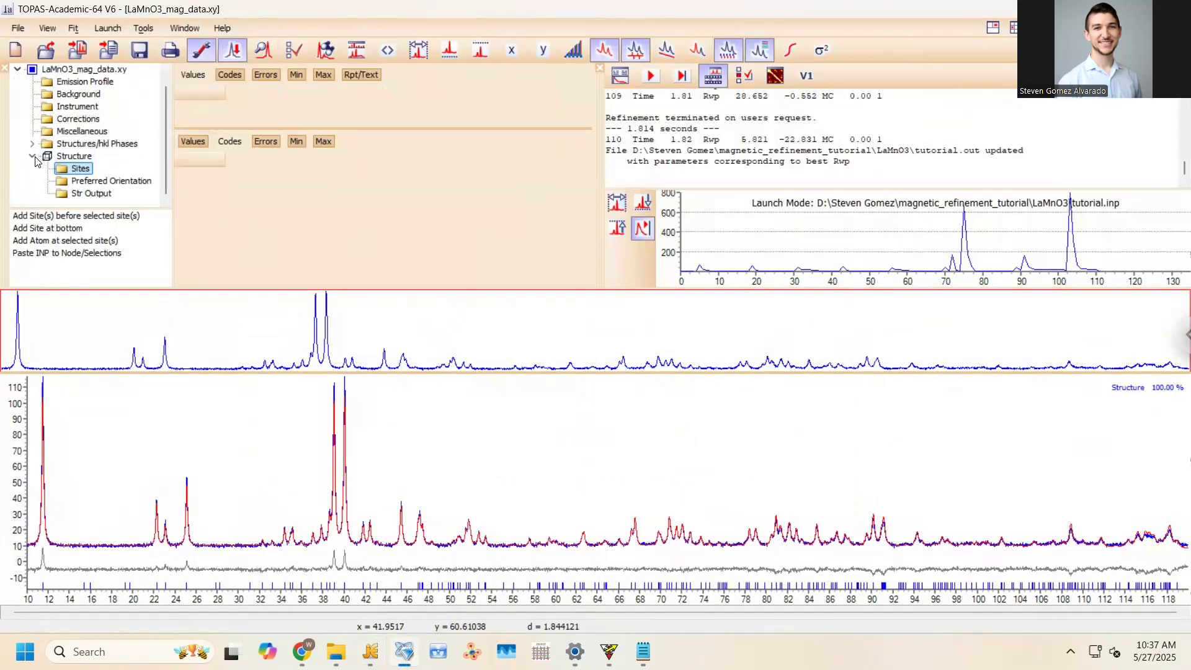
Display the Structure phase's 3-D crystal structure, rotate it, then close the viewer
click(33, 156)
right_click(71, 169)
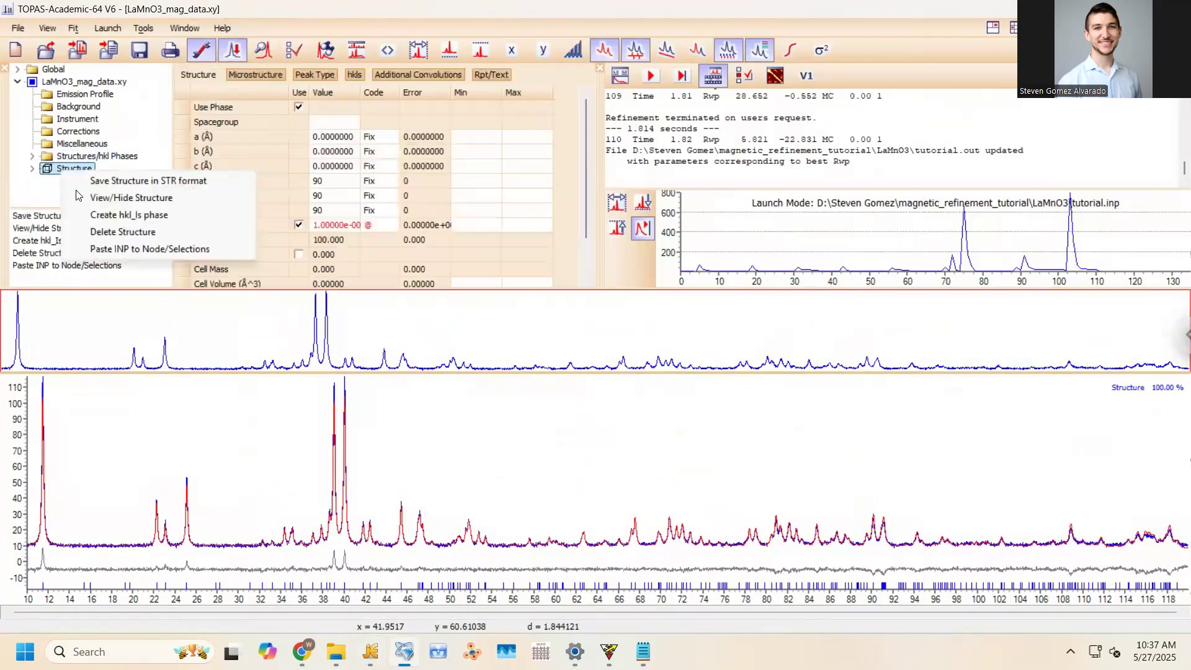
click(87, 199)
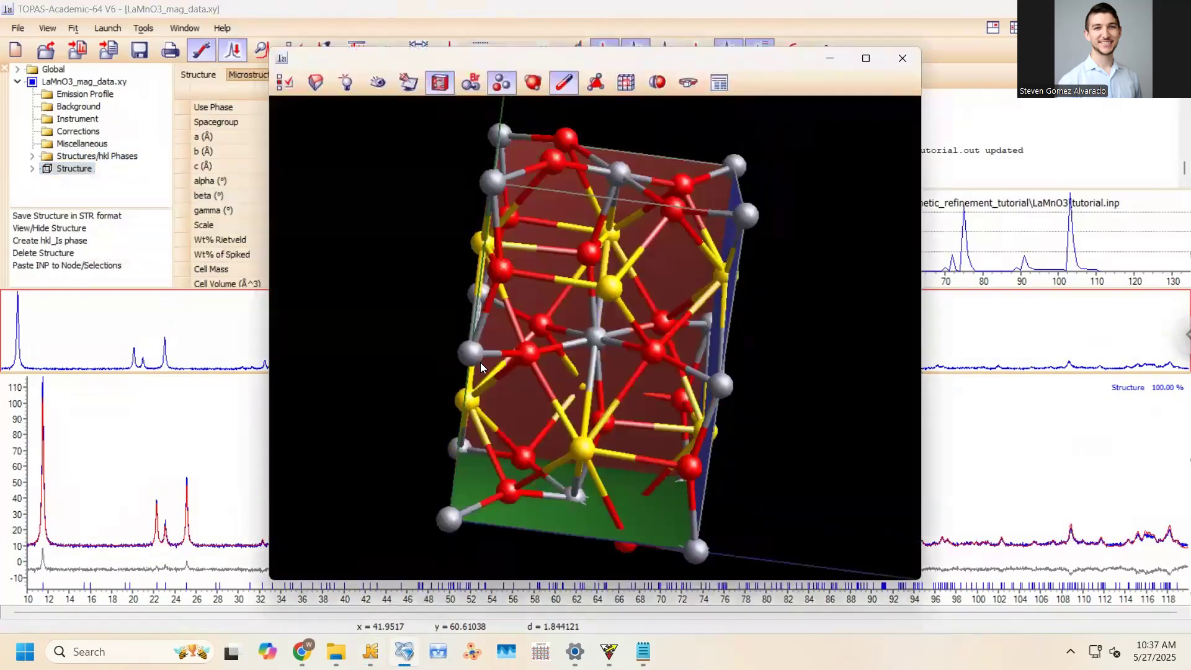
drag(463, 386, 414, 361)
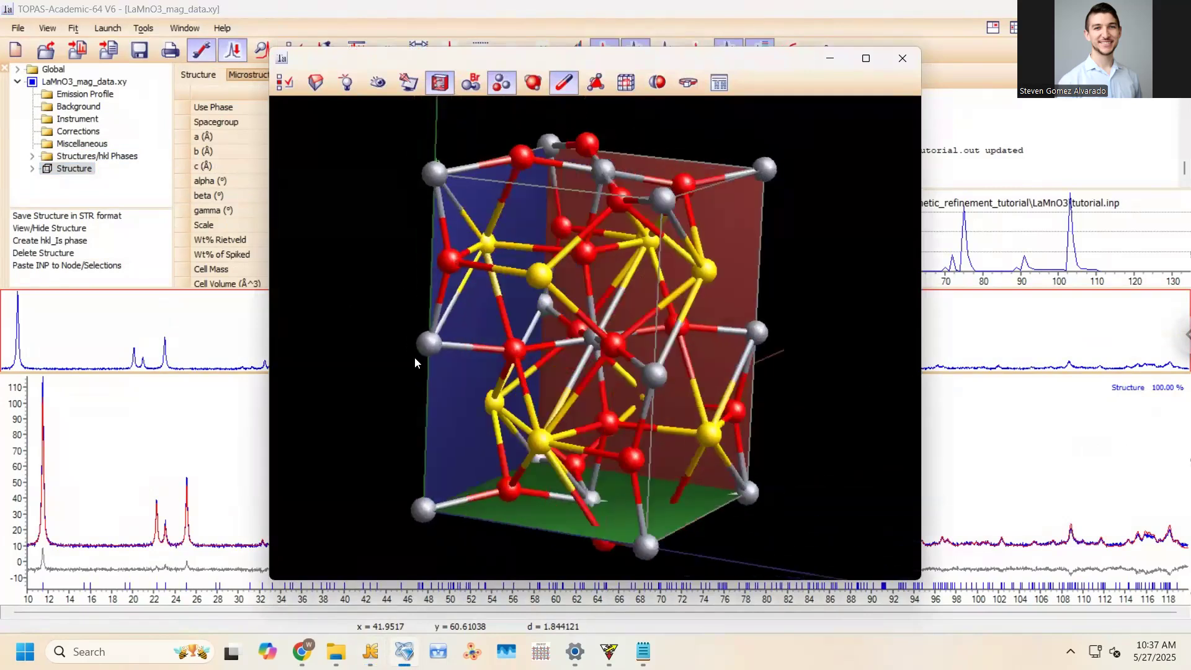
drag(462, 319, 586, 273)
drag(762, 51, 521, 52)
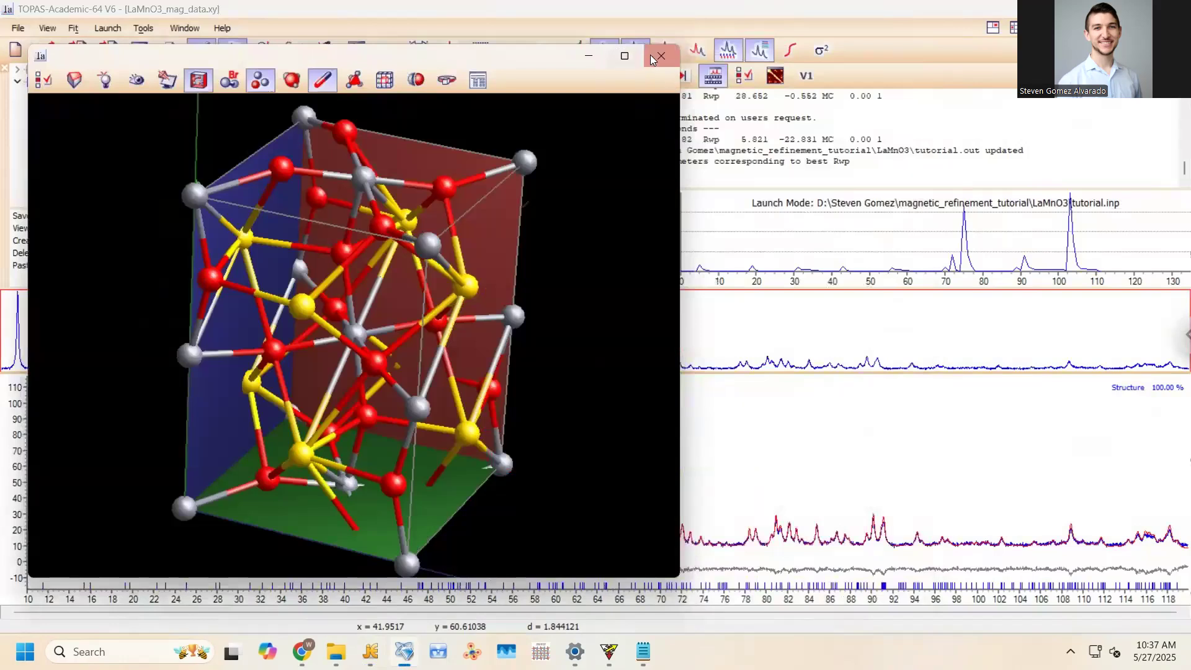
click(654, 55)
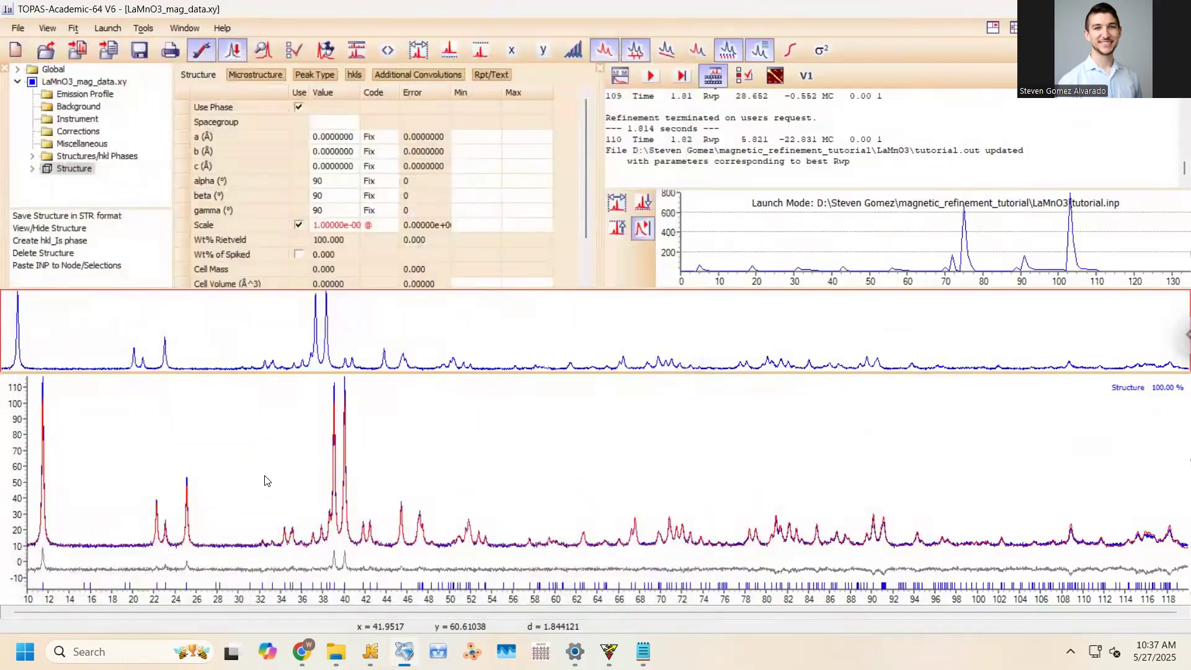
Reopen the 3-D structure view, start the refinement, and dock the viewer beside the phase tree
click(366, 646)
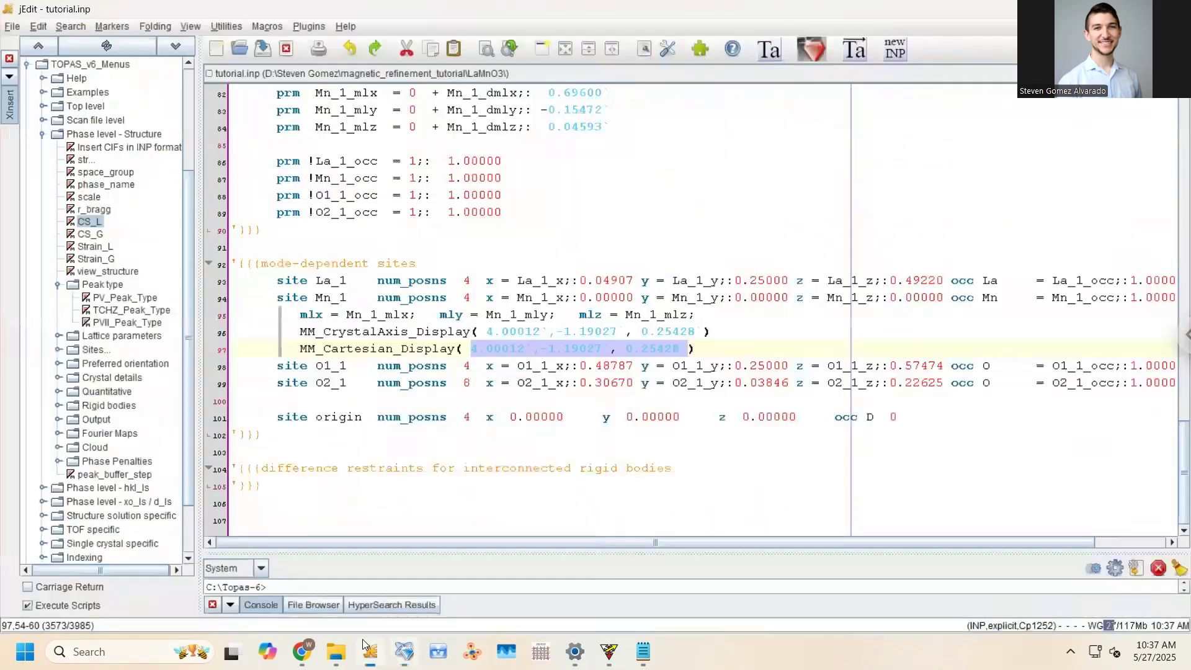
click(399, 649)
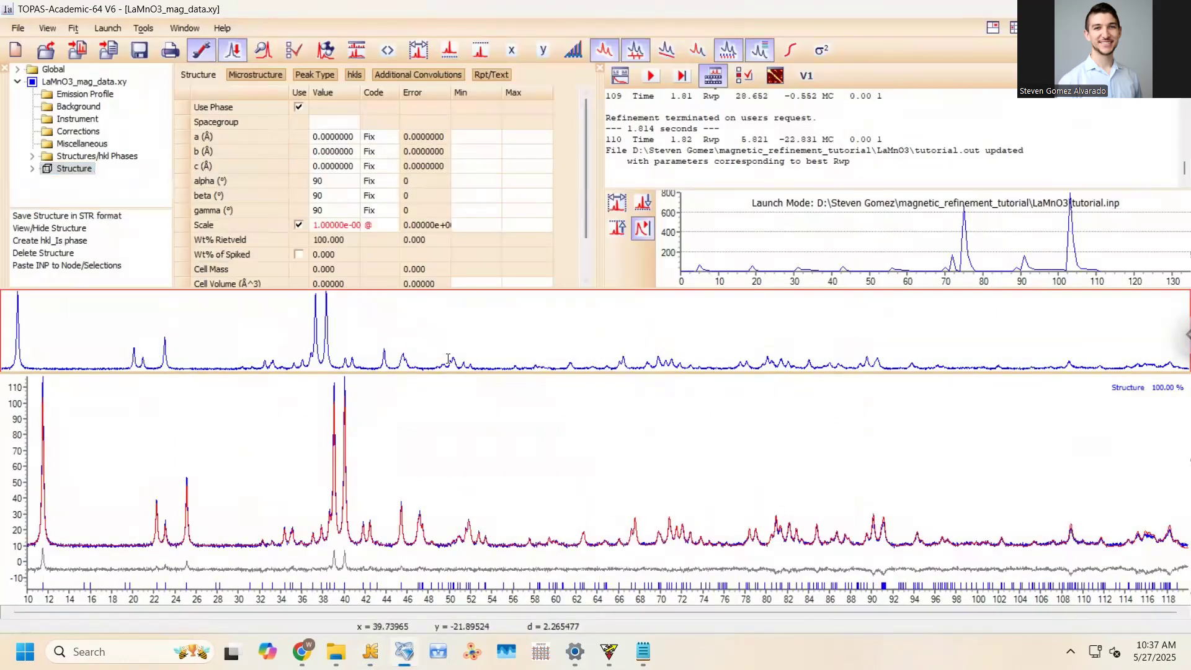
right_click(86, 170)
click(118, 199)
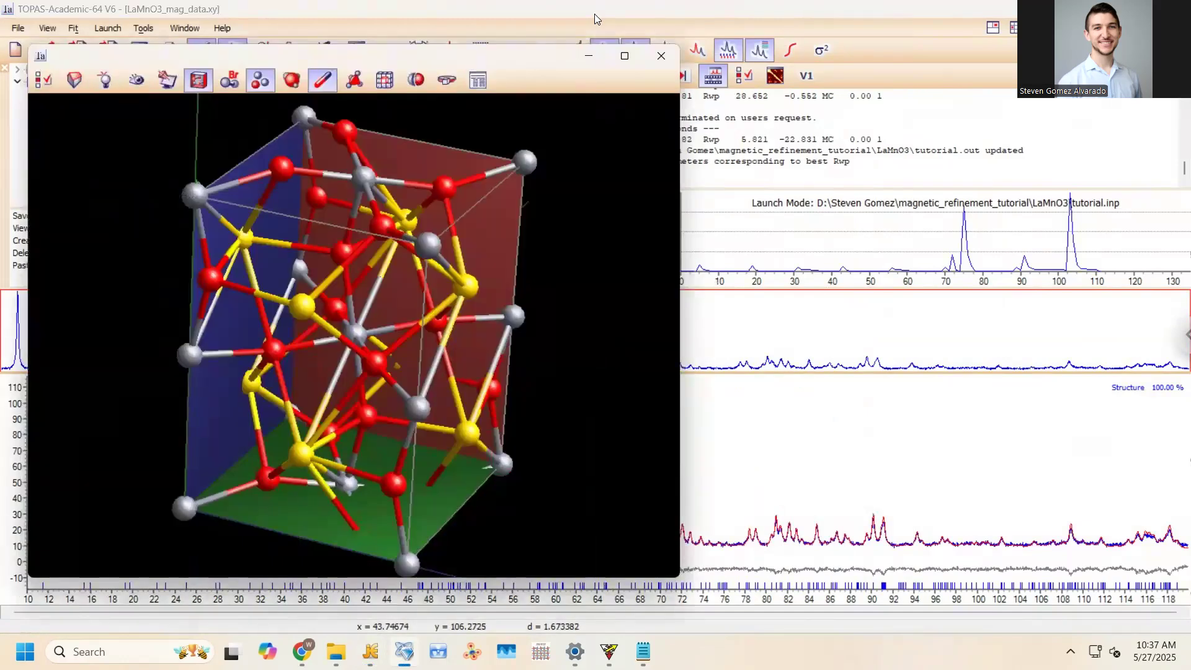
drag(580, 57, 471, 43)
click(654, 75)
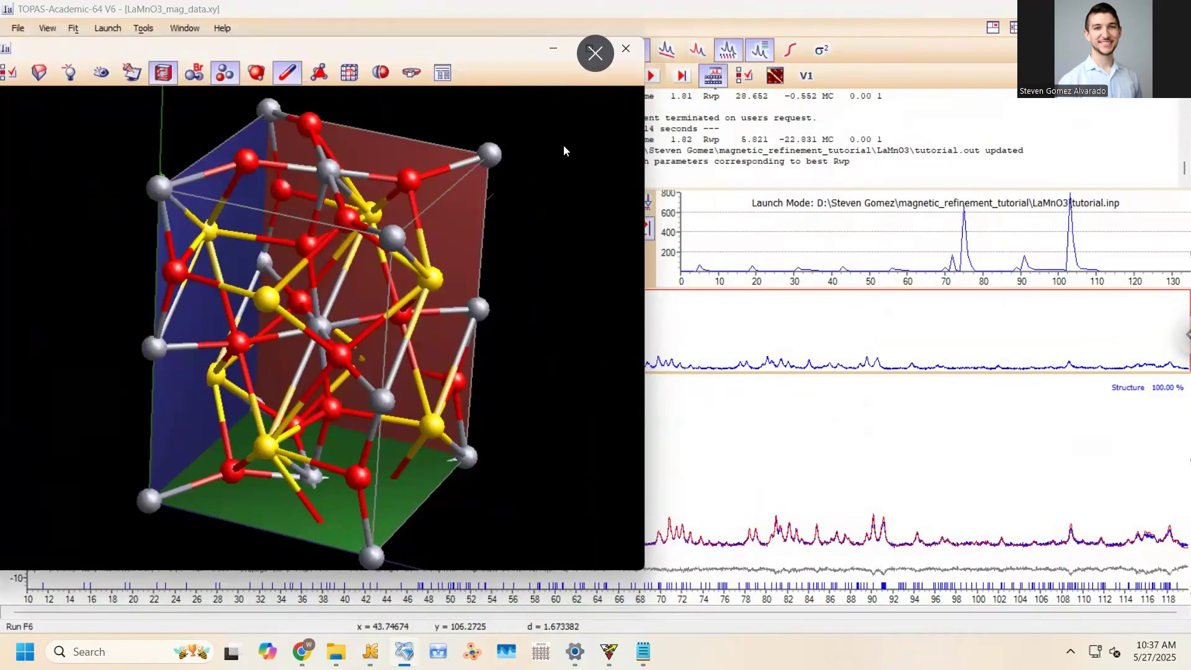
mouse_move(385, 170)
mouse_down()
mouse_move(305, 170)
mouse_move(217, 236)
mouse_move(324, 160)
mouse_move(384, 174)
mouse_up()
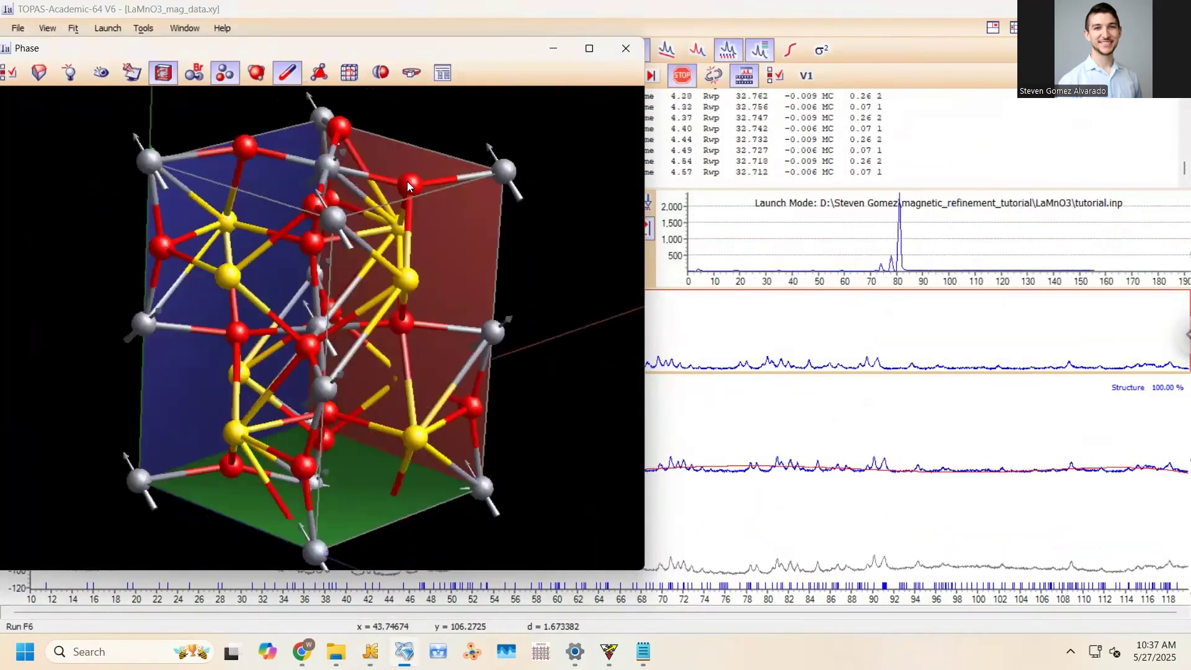
drag(507, 117, 631, 114)
Stop the refinement twice, writing the best parameters back into tutorial.inp each time
click(880, 75)
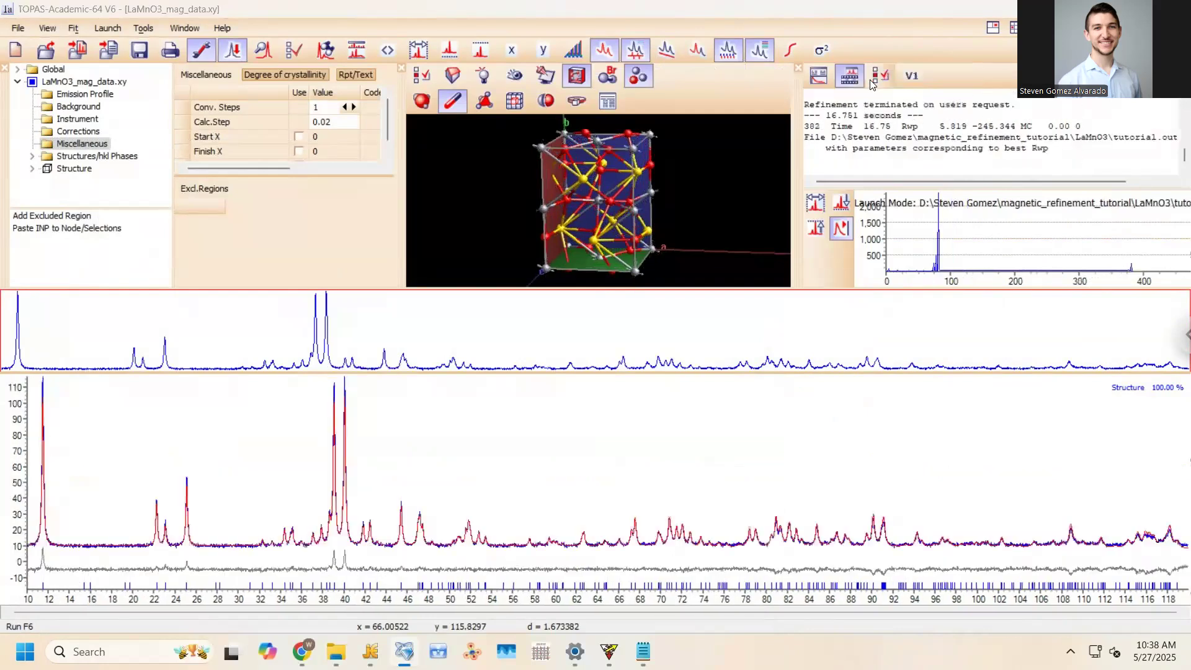
click(576, 362)
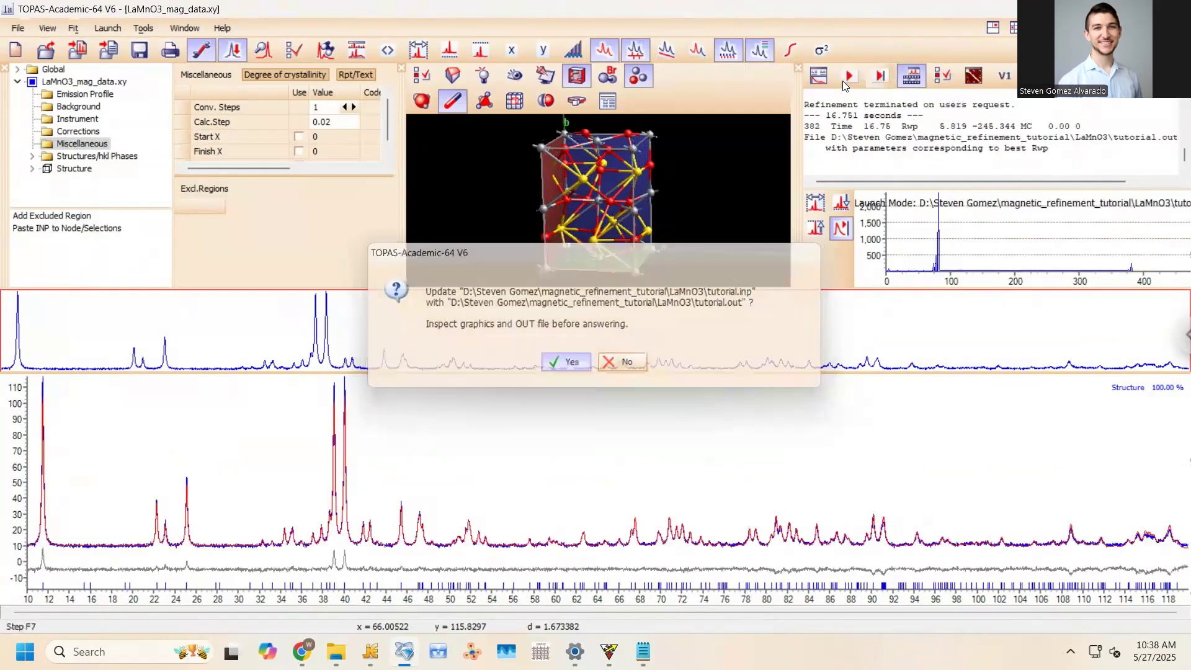
click(846, 76)
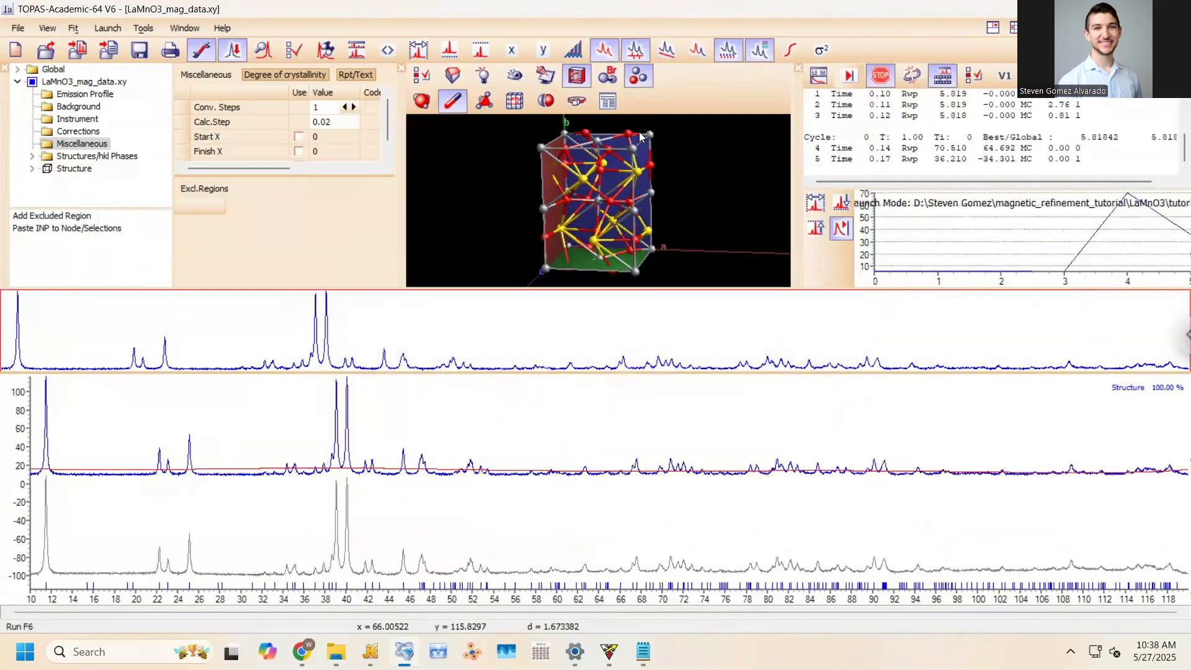
scroll(615, 164, up, 5)
mouse_move(649, 175)
mouse_down()
mouse_move(688, 190)
mouse_move(669, 180)
mouse_up()
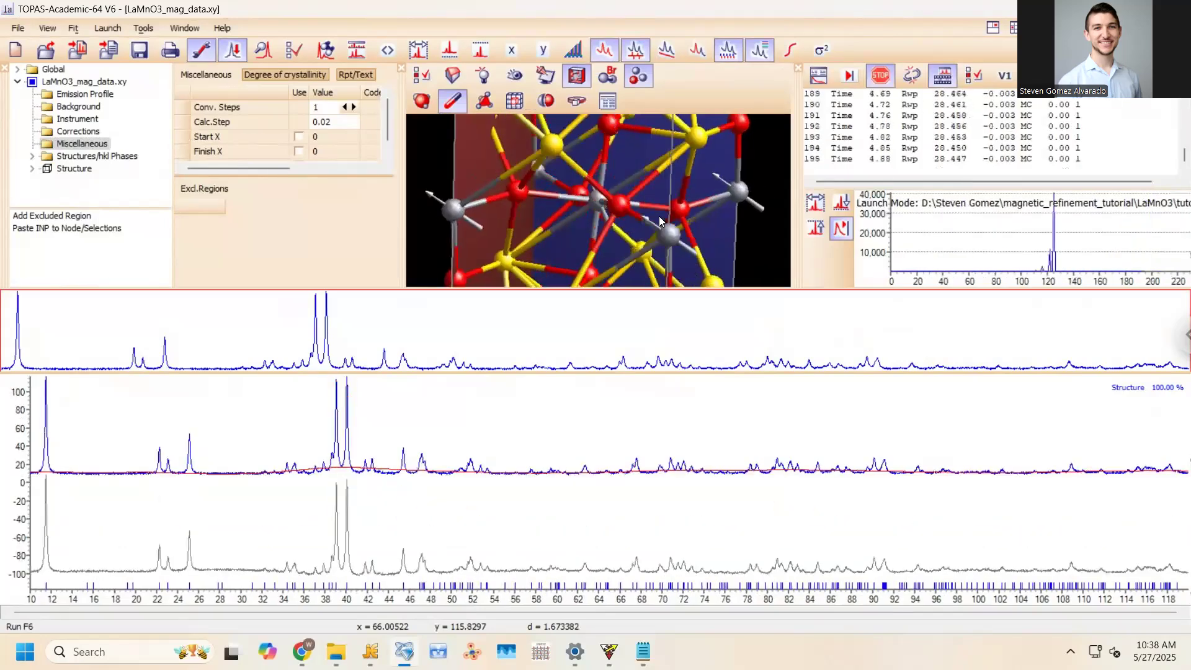
click(881, 75)
click(569, 362)
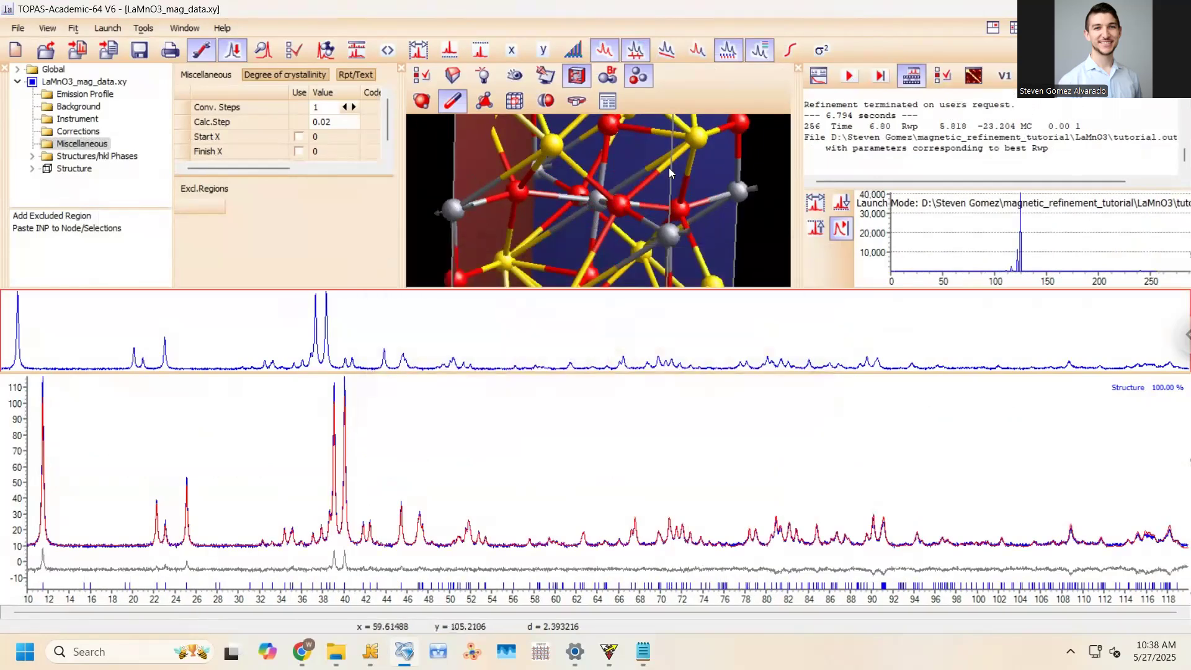
Run one more refinement, stop at Rwp 5.817, update tutorial.inp and reload it in jEdit
drag(655, 165, 586, 250)
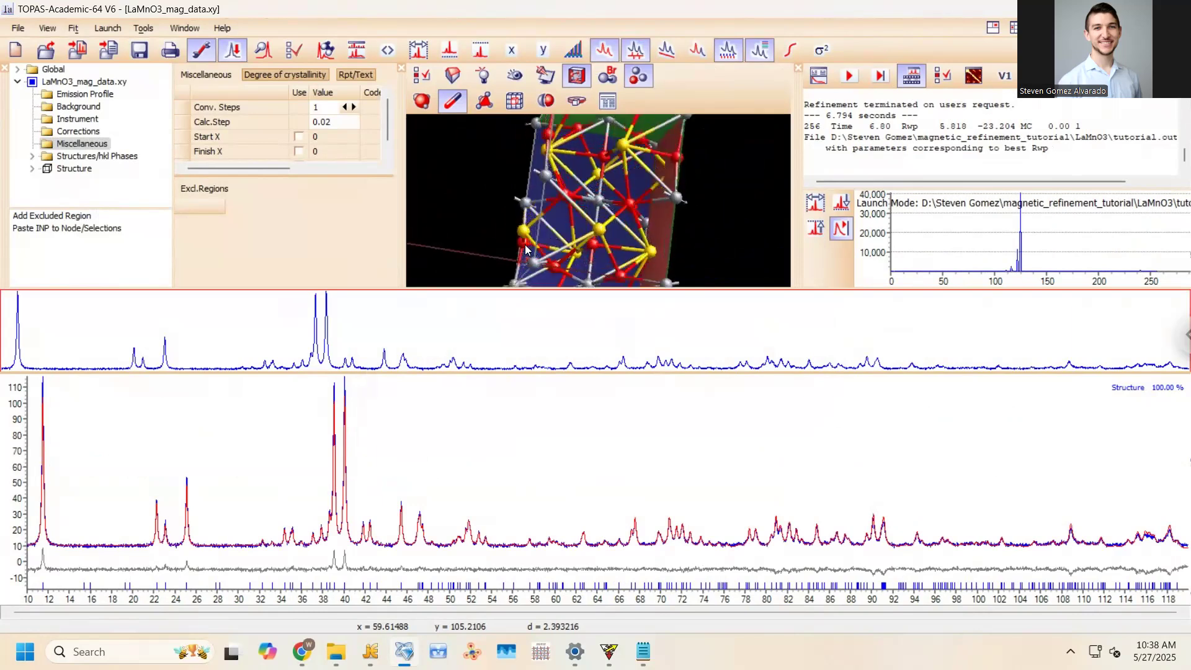
drag(661, 216, 682, 138)
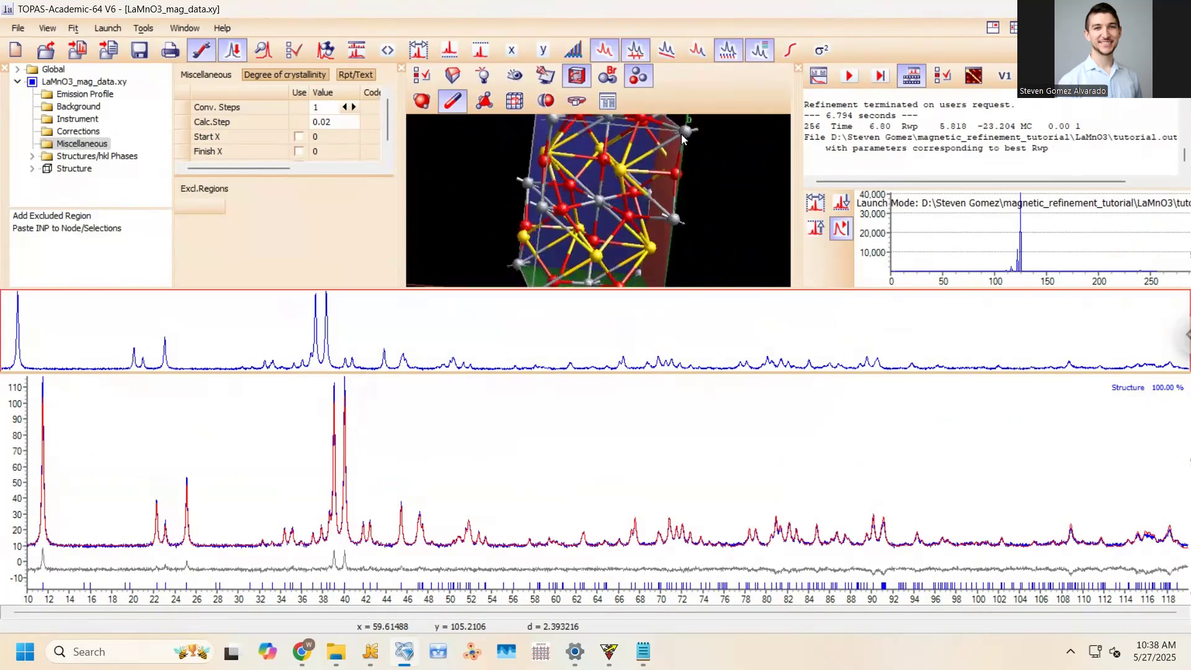
click(850, 78)
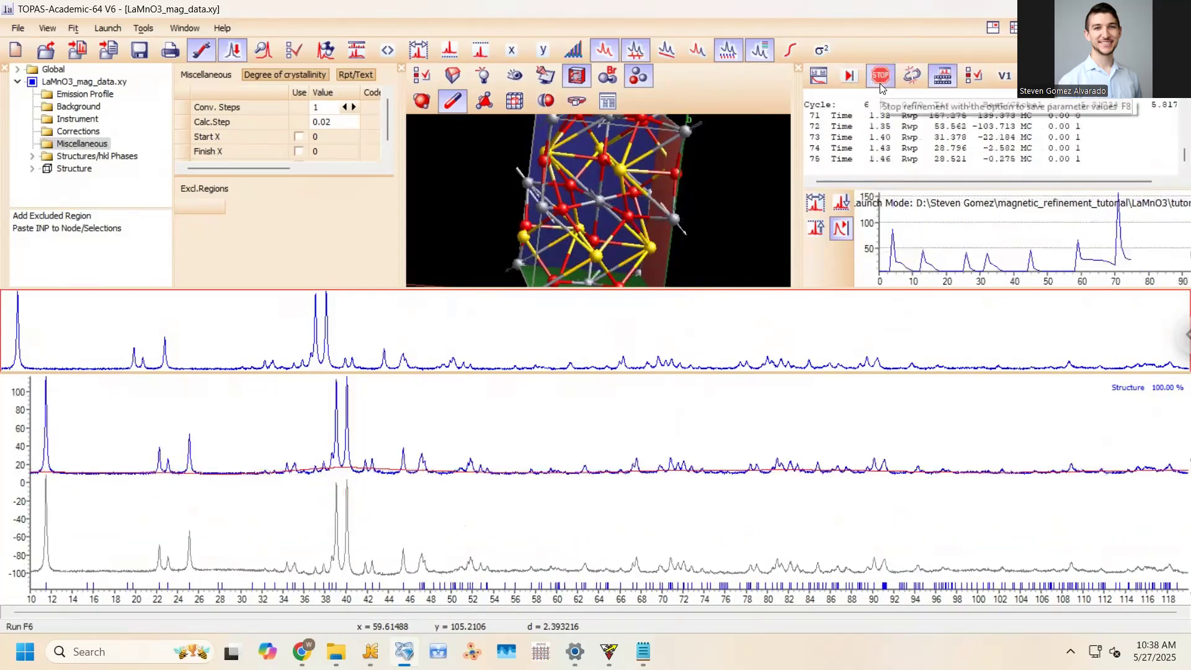
click(881, 81)
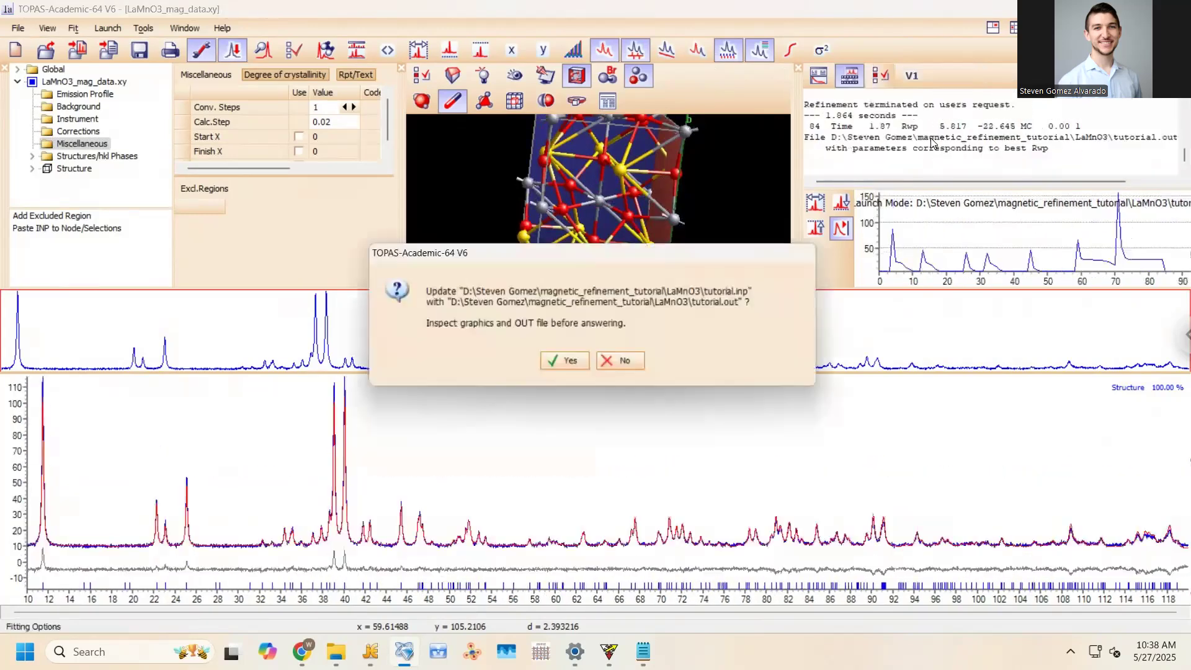
click(565, 365)
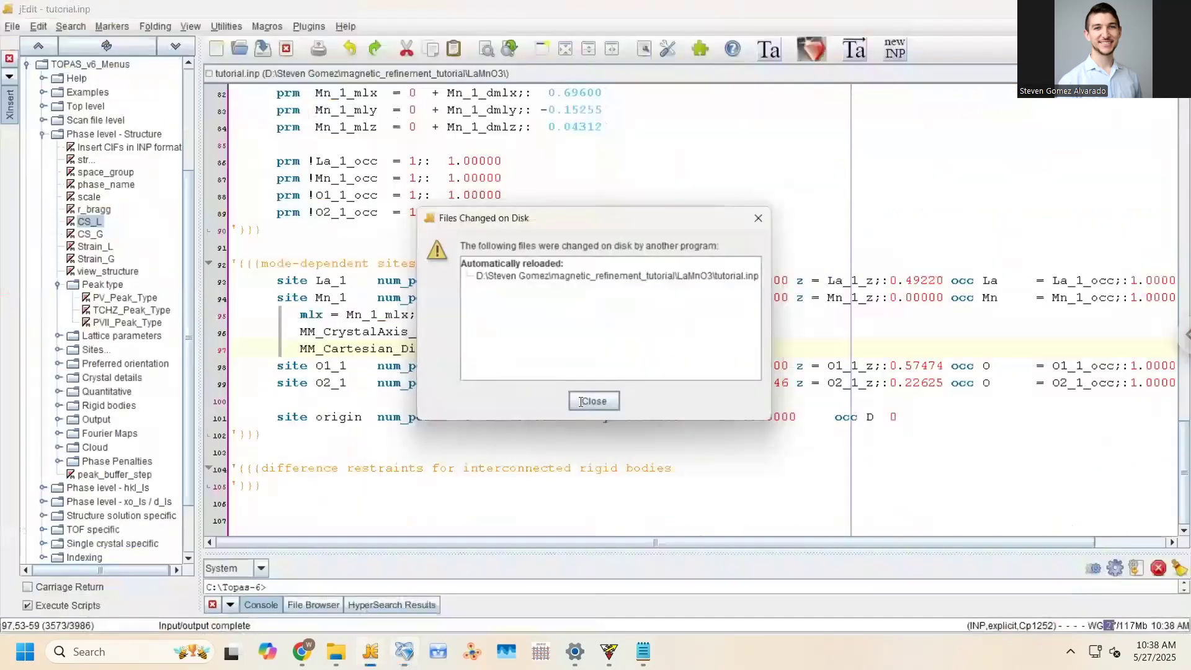
click(590, 401)
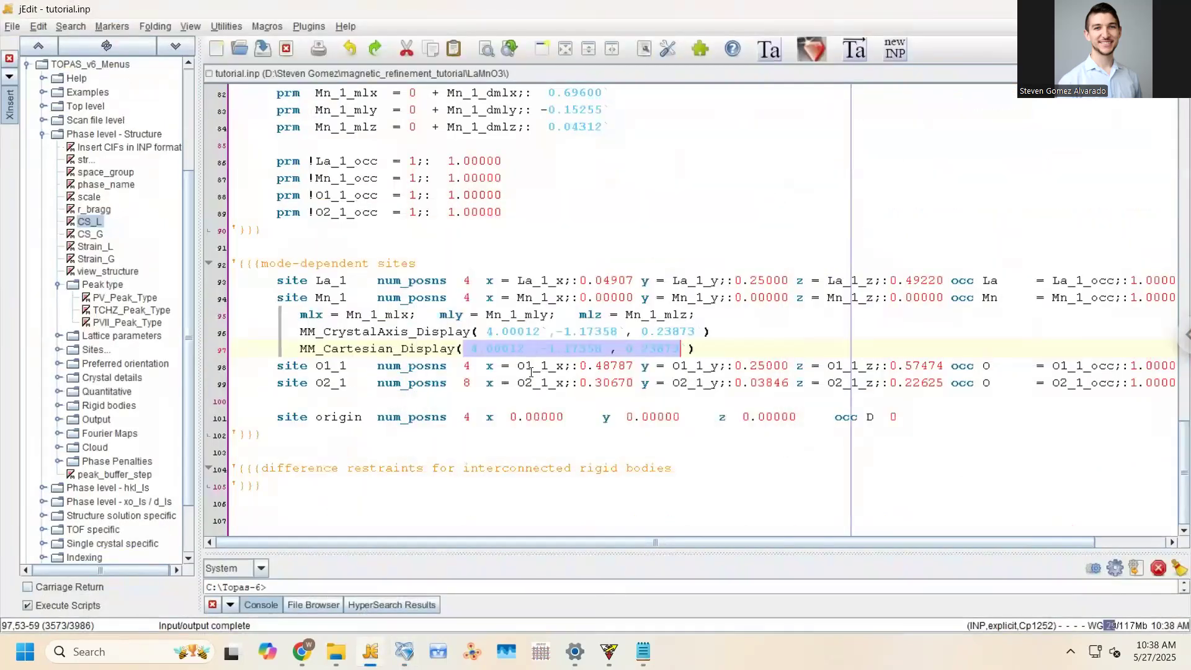
Reset the mm1–mm3 starting values to 0.01 and save tutorial.inp
click(482, 352)
scroll(378, 241, up, 10)
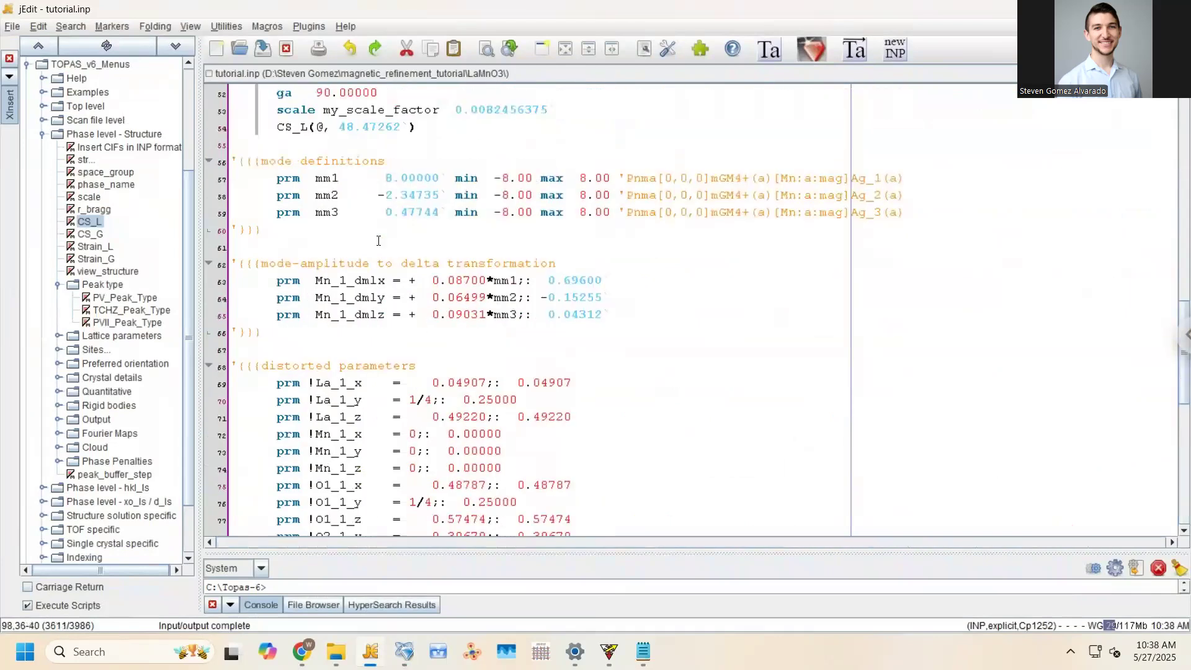
drag(378, 174, 447, 219)
text(0.01)
key(ctrl+s)
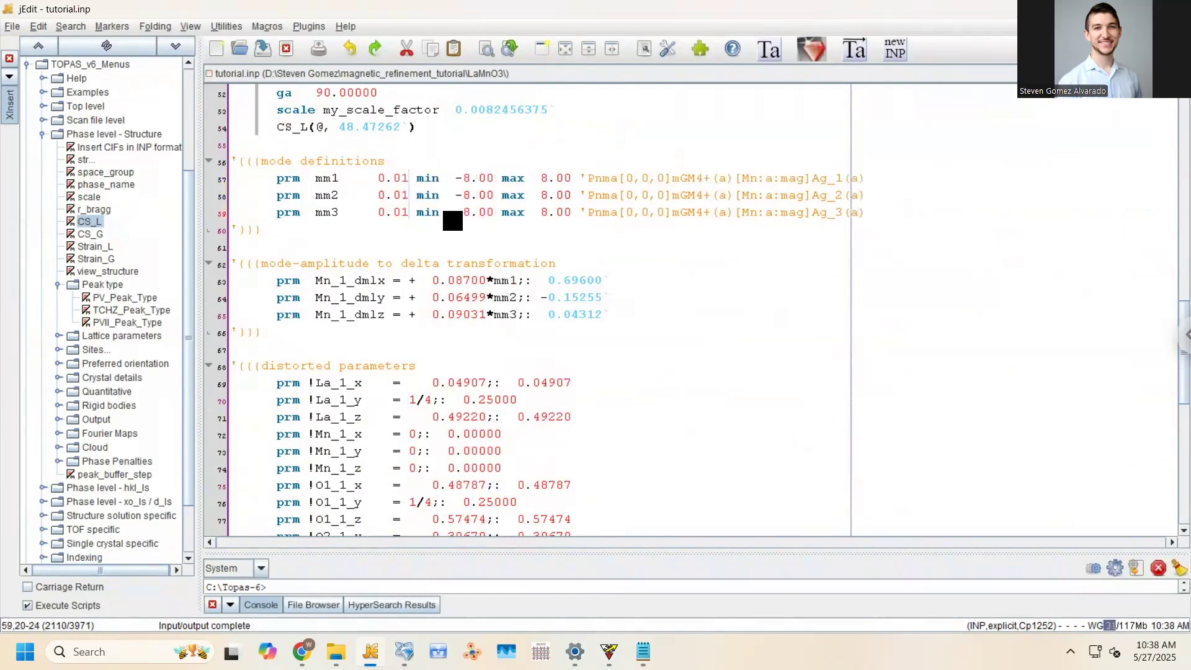
Refine from the new values, stop, write results back and reload tutorial.inp
key(alt+Tab)
click(849, 75)
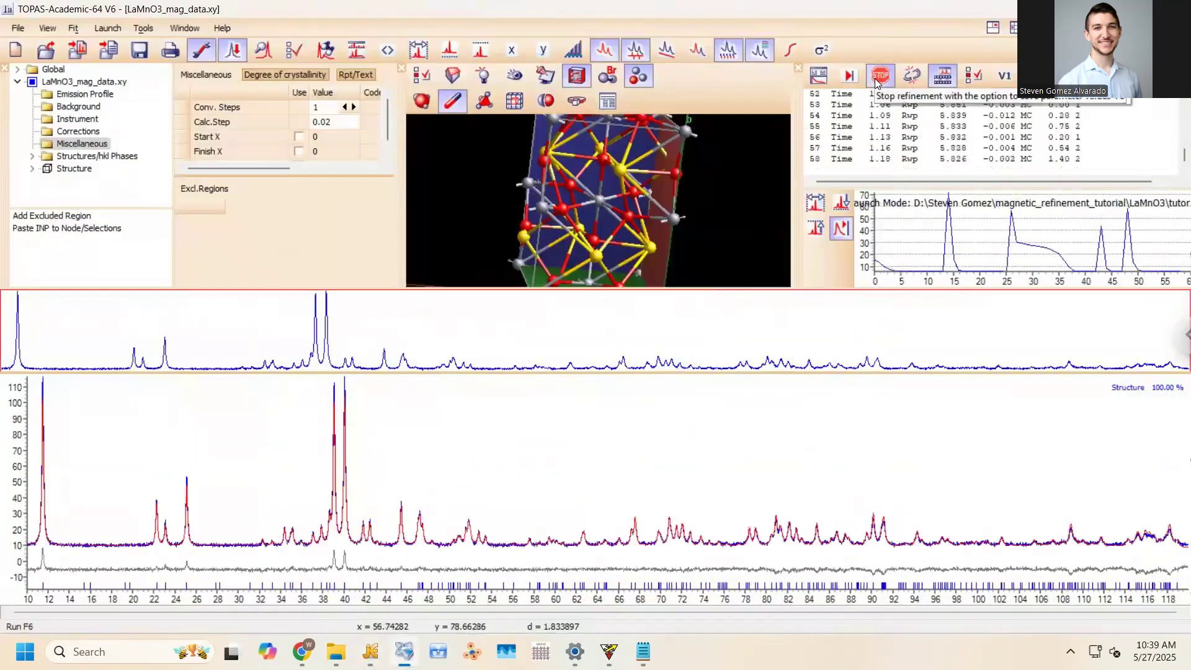
click(874, 76)
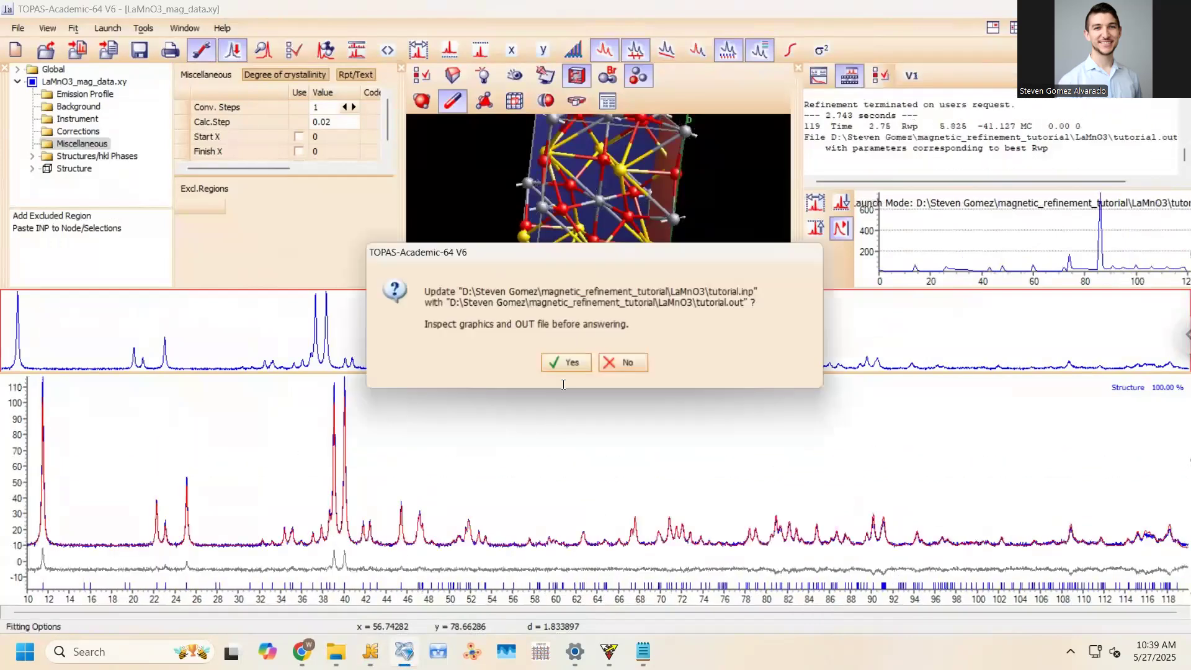
click(563, 363)
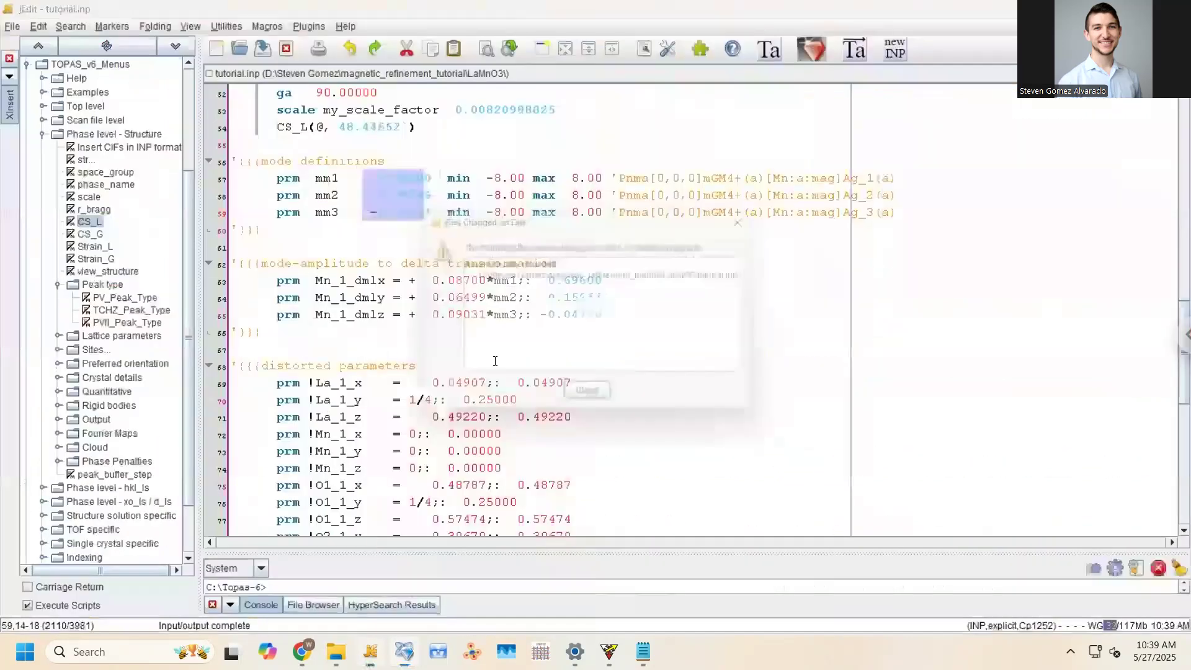
click(587, 390)
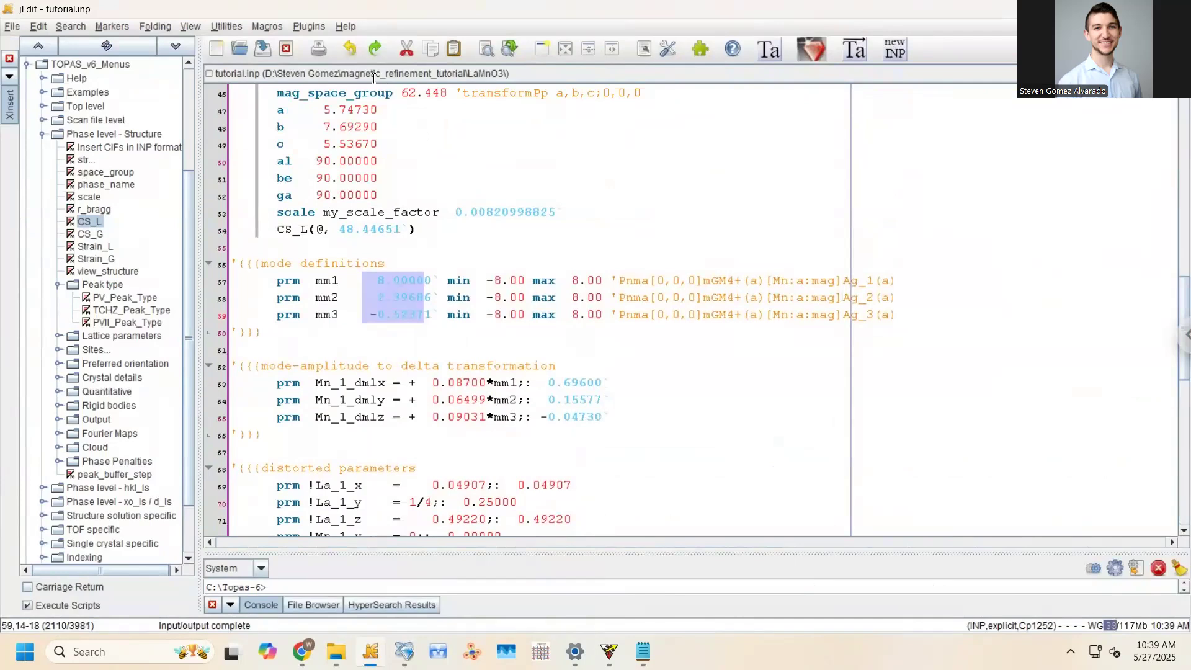
scroll(446, 234, up, 1)
scroll(430, 233, up, 3)
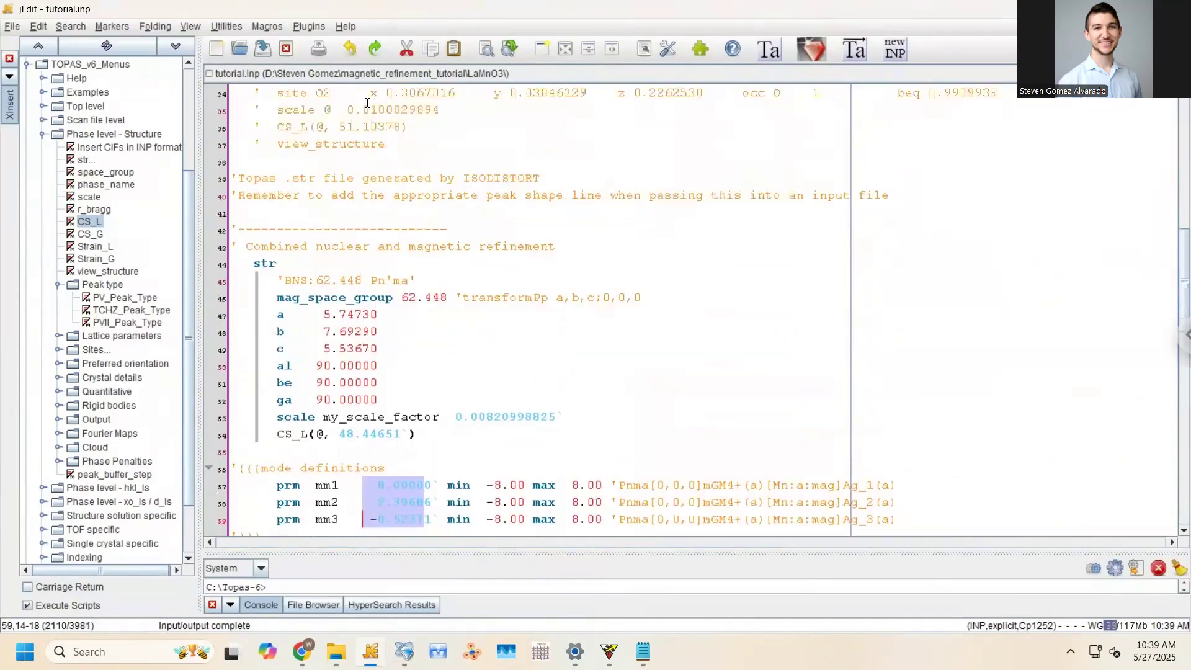
Compare against tutorial_isodistort.inp, then return to tutorial.inp
click(326, 73)
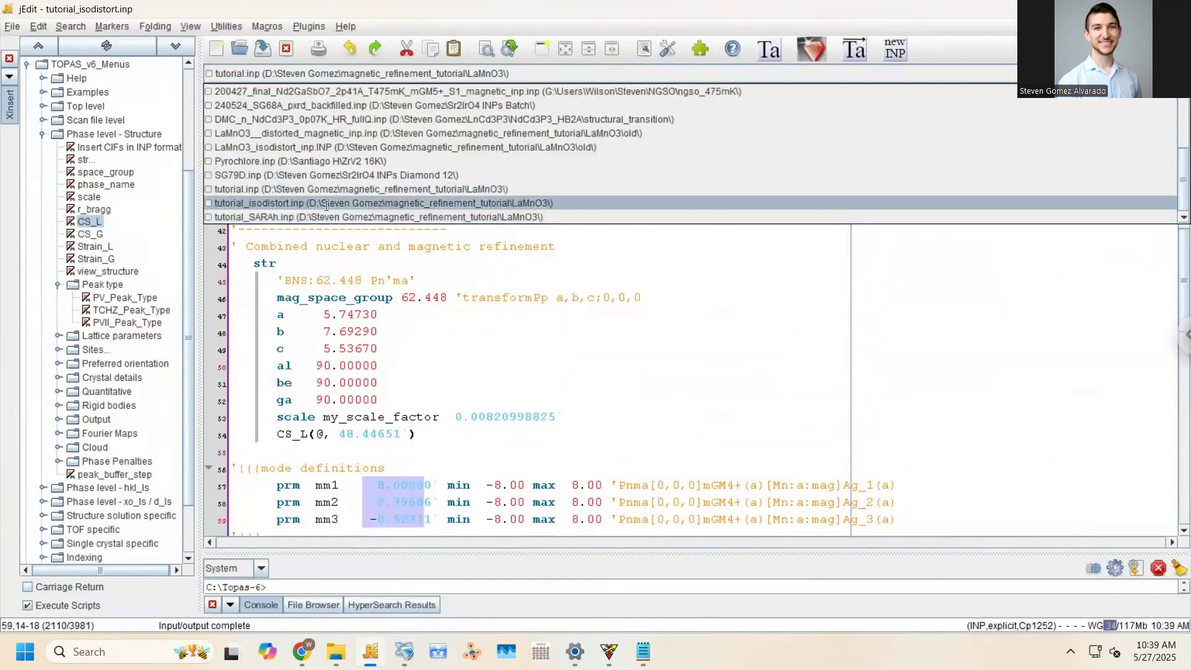
click(328, 203)
scroll(390, 237, down, 5)
scroll(389, 236, up, 2)
scroll(397, 248, down, 6)
scroll(406, 261, down, 5)
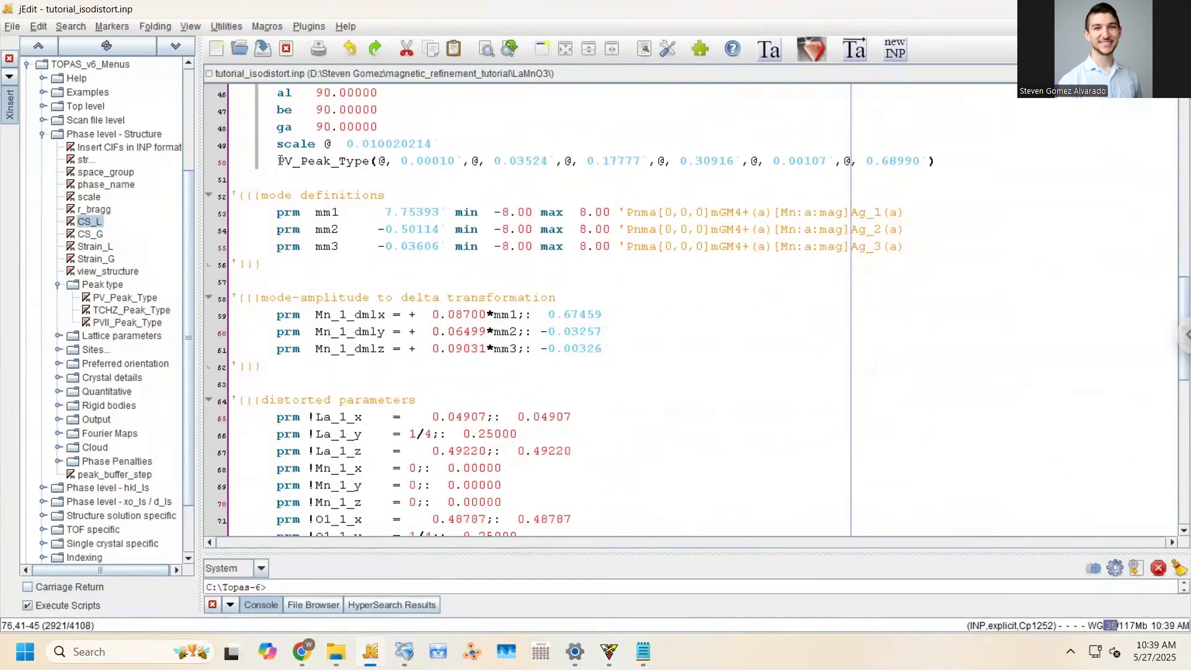
click(290, 72)
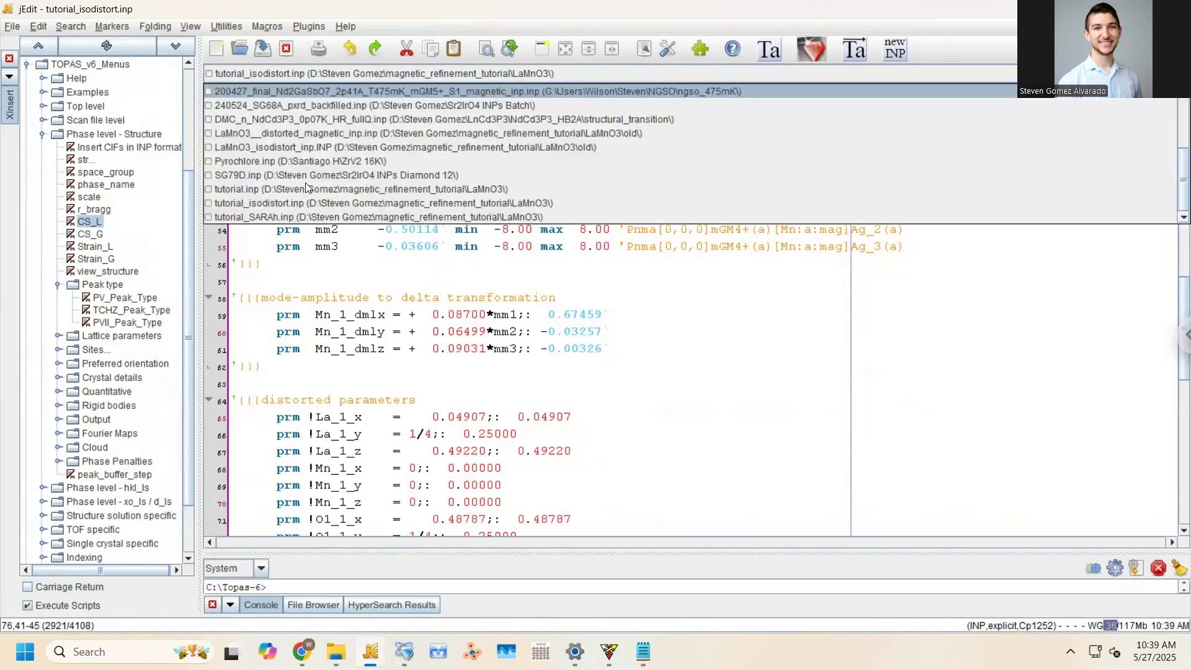
click(304, 185)
scroll(387, 469, down, 4)
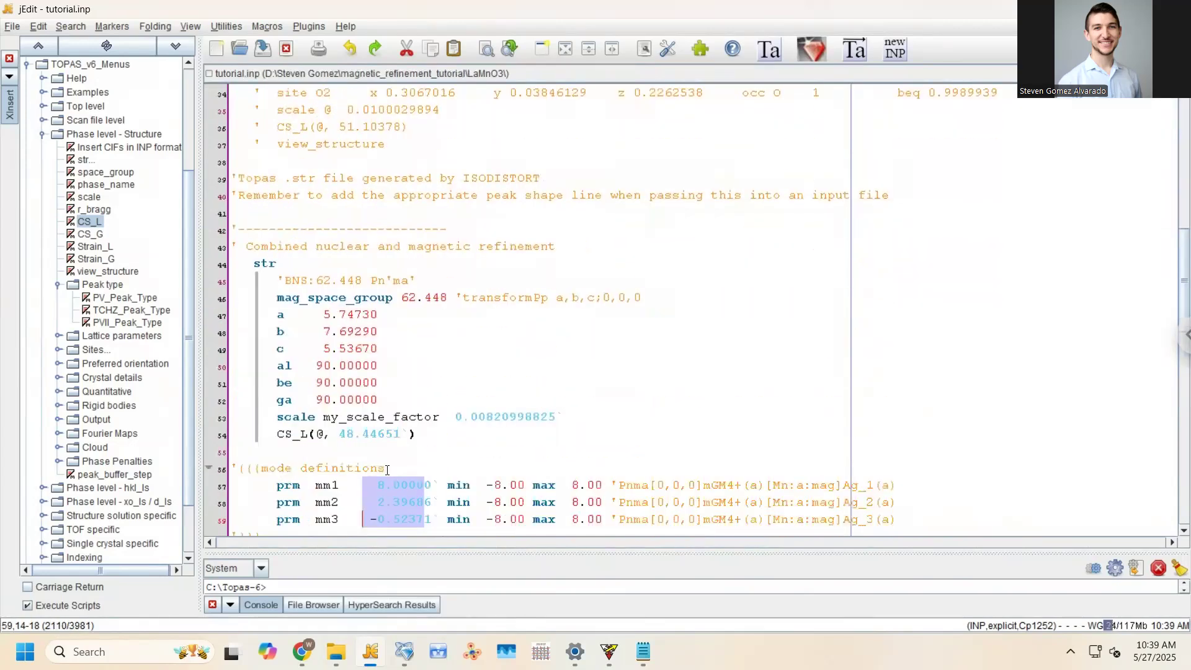
Comment out the CS_L line, add a PV_Peak_Type peak-shape line below it, and save tutorial.inp
click(275, 437)
text(')
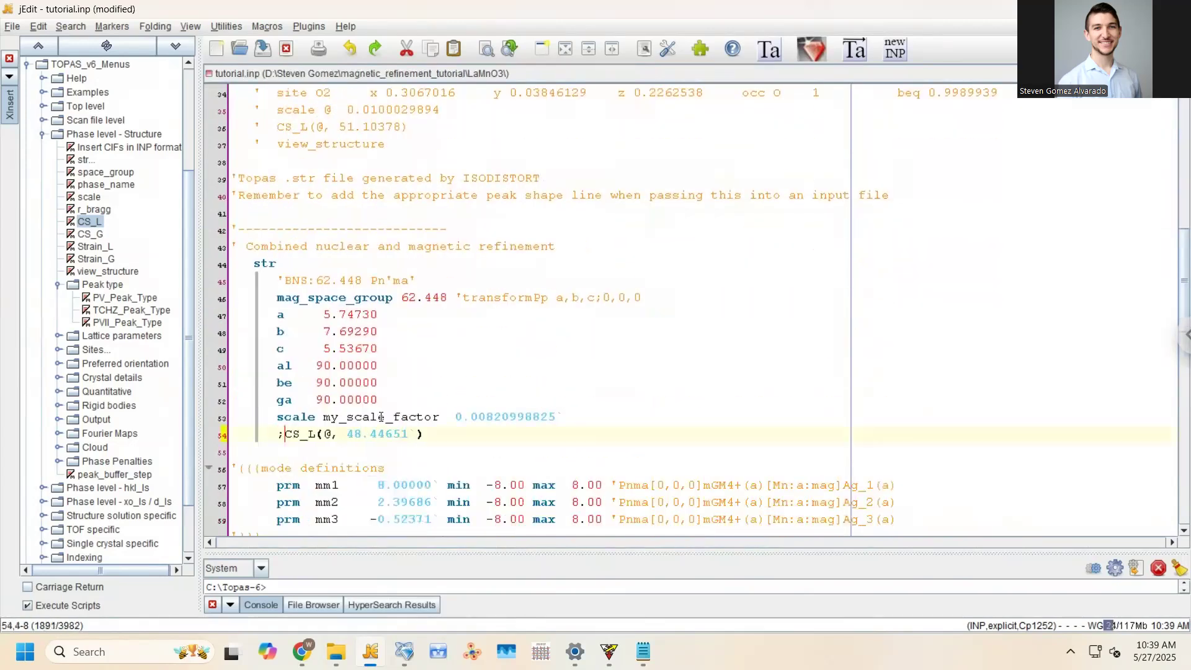
click(438, 426)
key(Return)
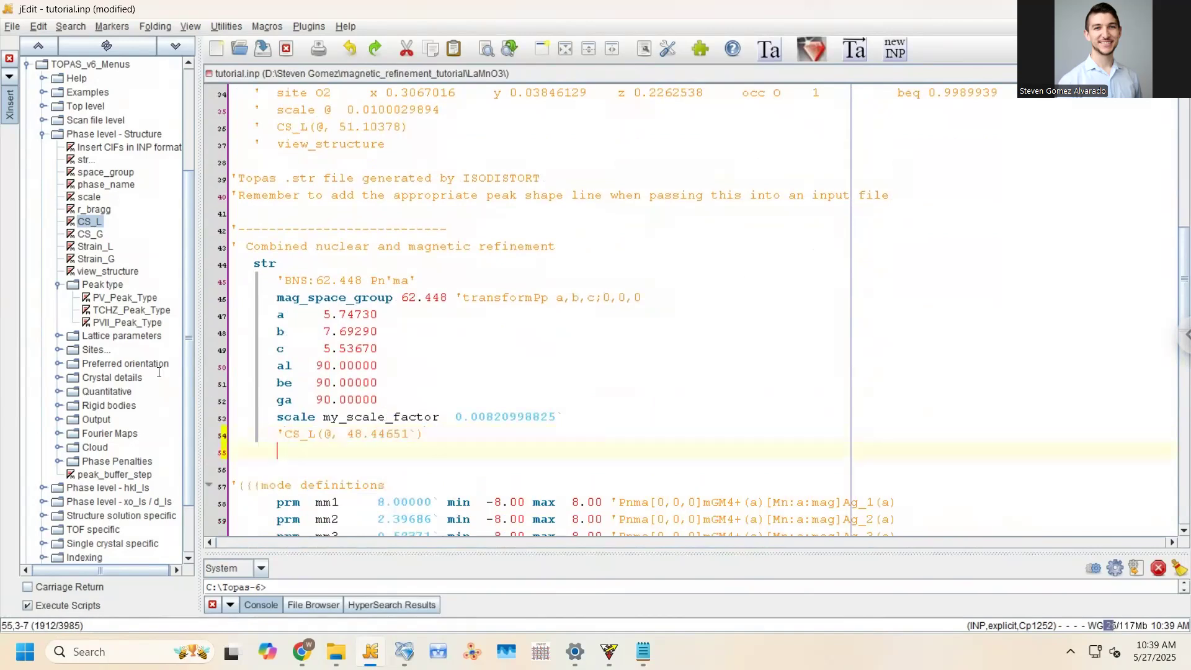
click(121, 304)
click(121, 303)
key(ctrl+s)
click(283, 456)
key(BackSpace)
key(BackSpace)
key(BackSpace)
key(ctrl+s)
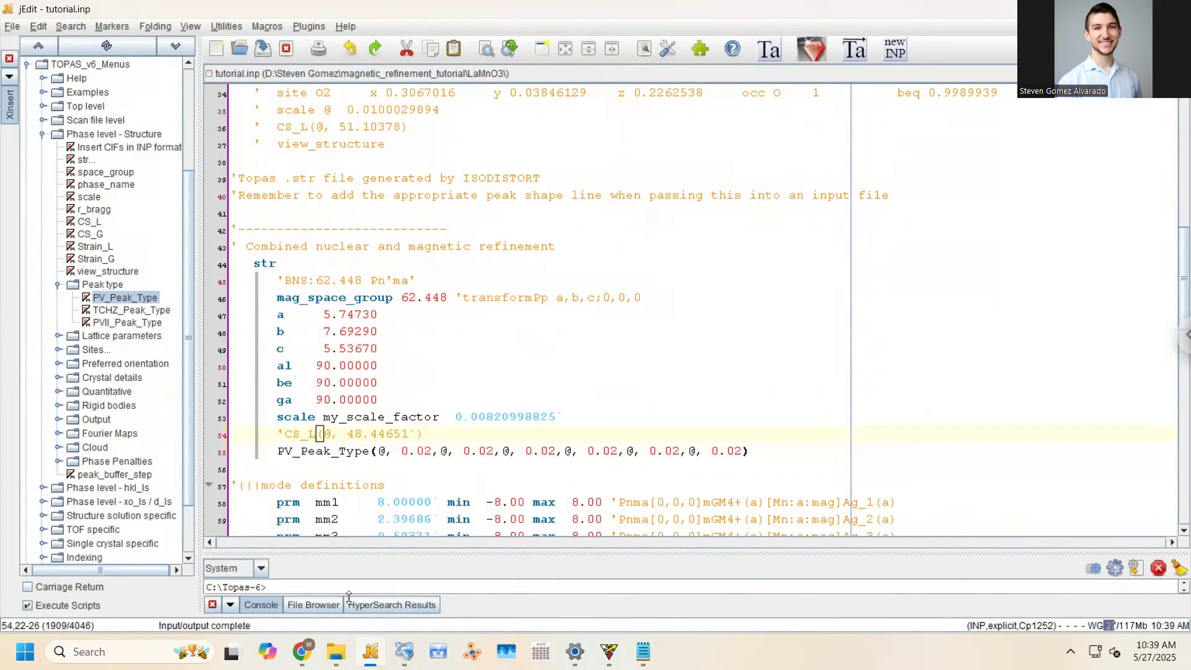
Refine with the pseudo-Voigt peak shape, write the results into tutorial.inp, and reload it in jEdit
click(404, 651)
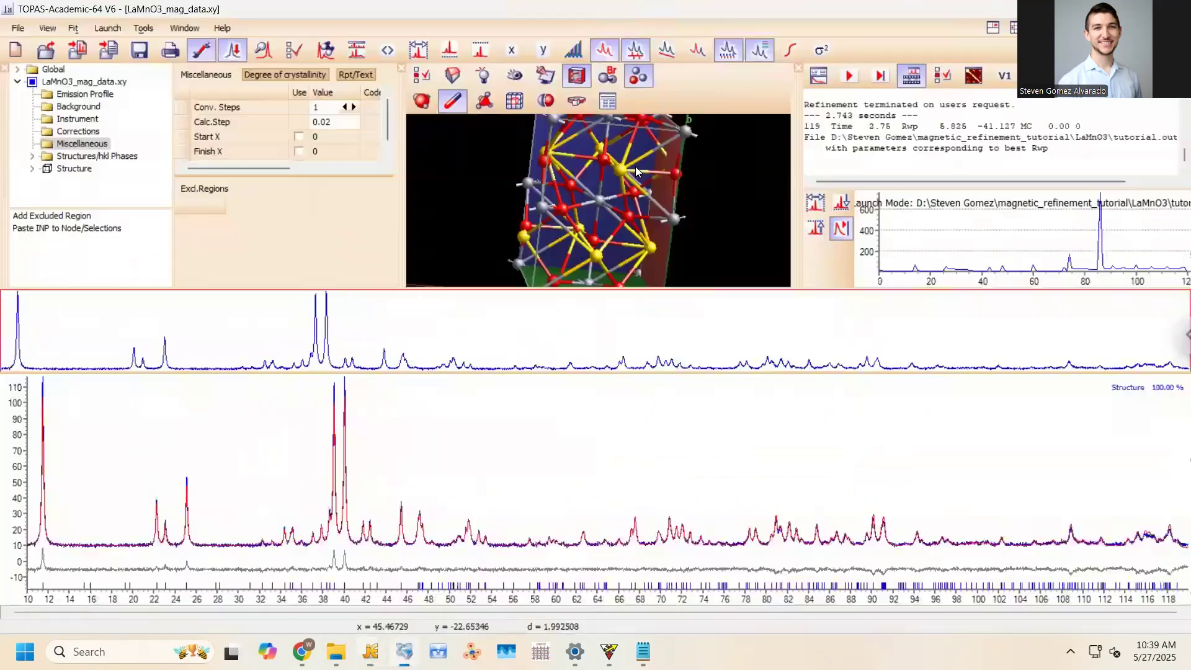
click(848, 79)
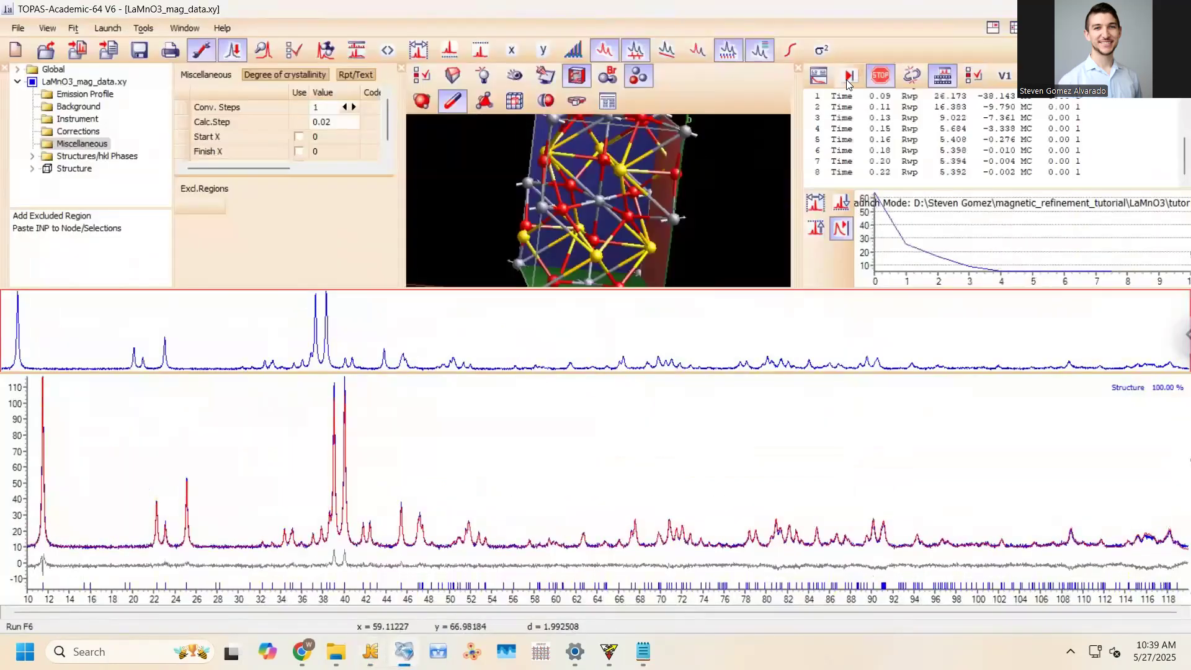
click(877, 79)
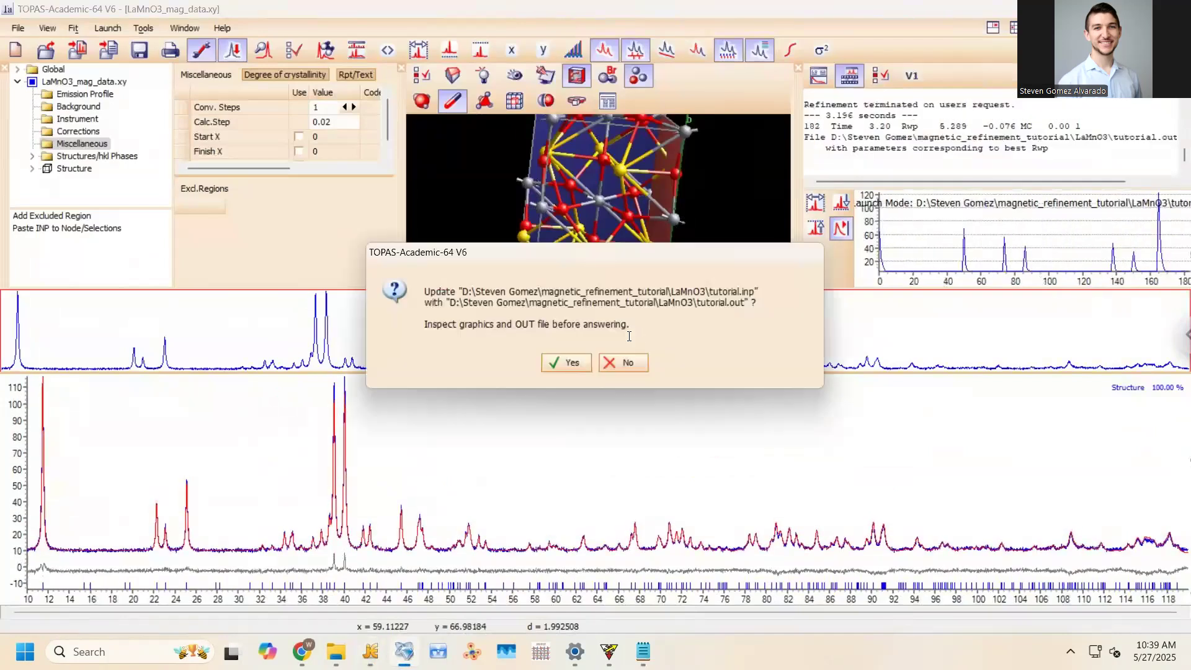
click(577, 359)
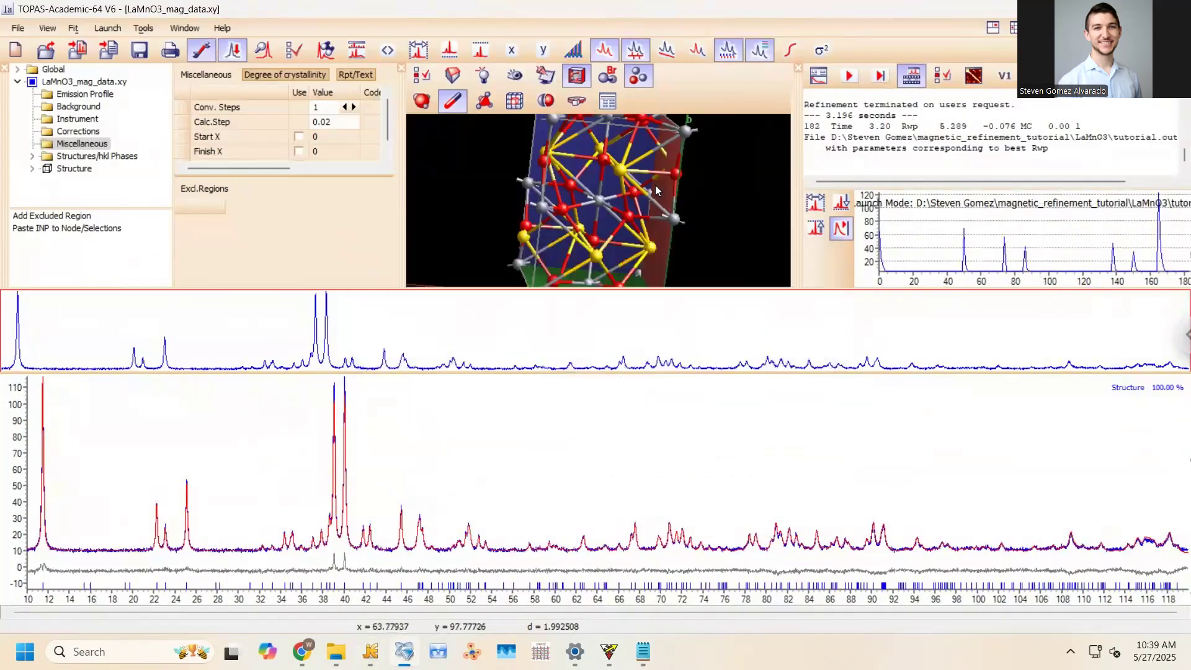
drag(292, 437, 434, 583)
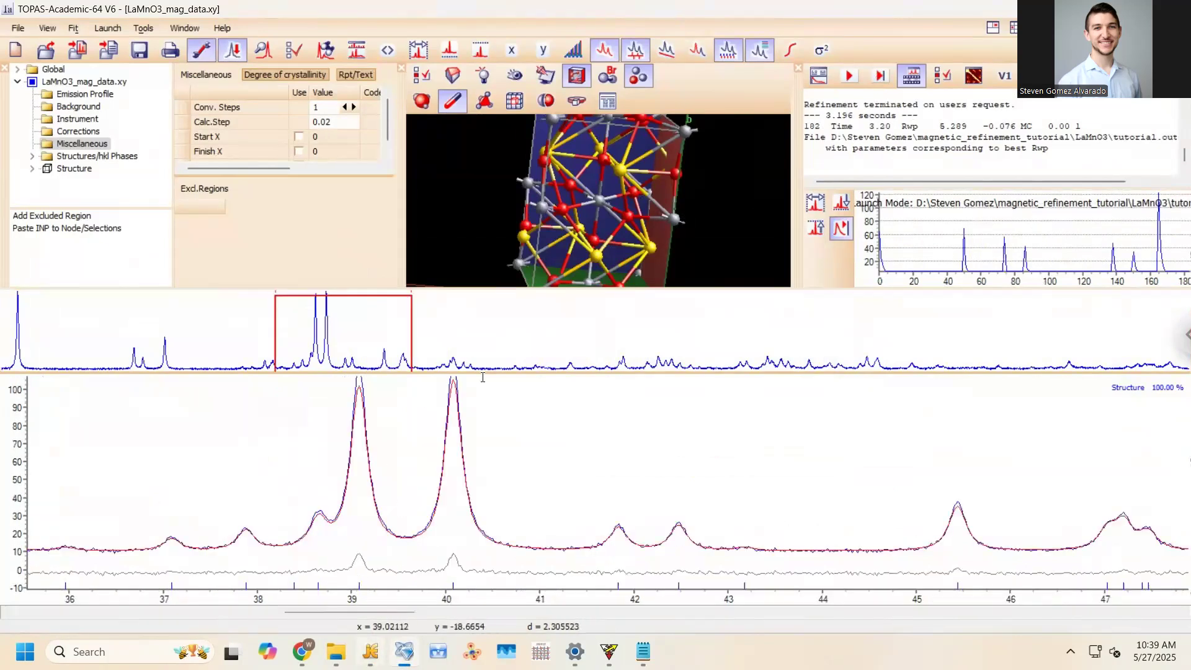
key(alt+Tab)
click(593, 402)
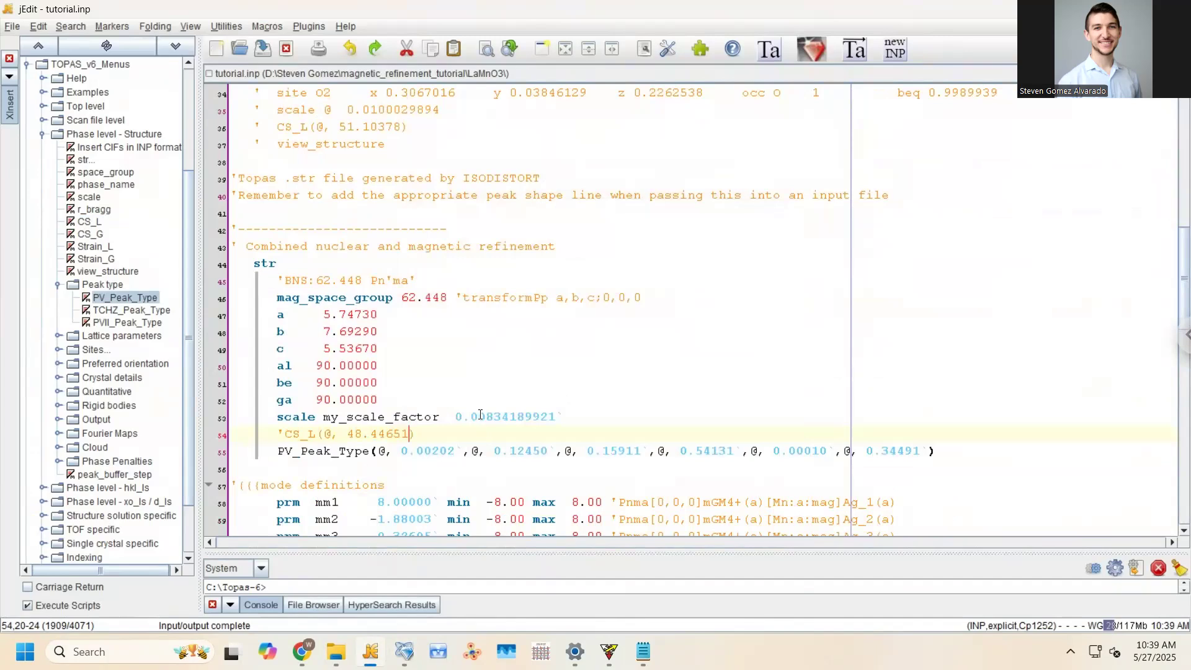
scroll(480, 414, down, 7)
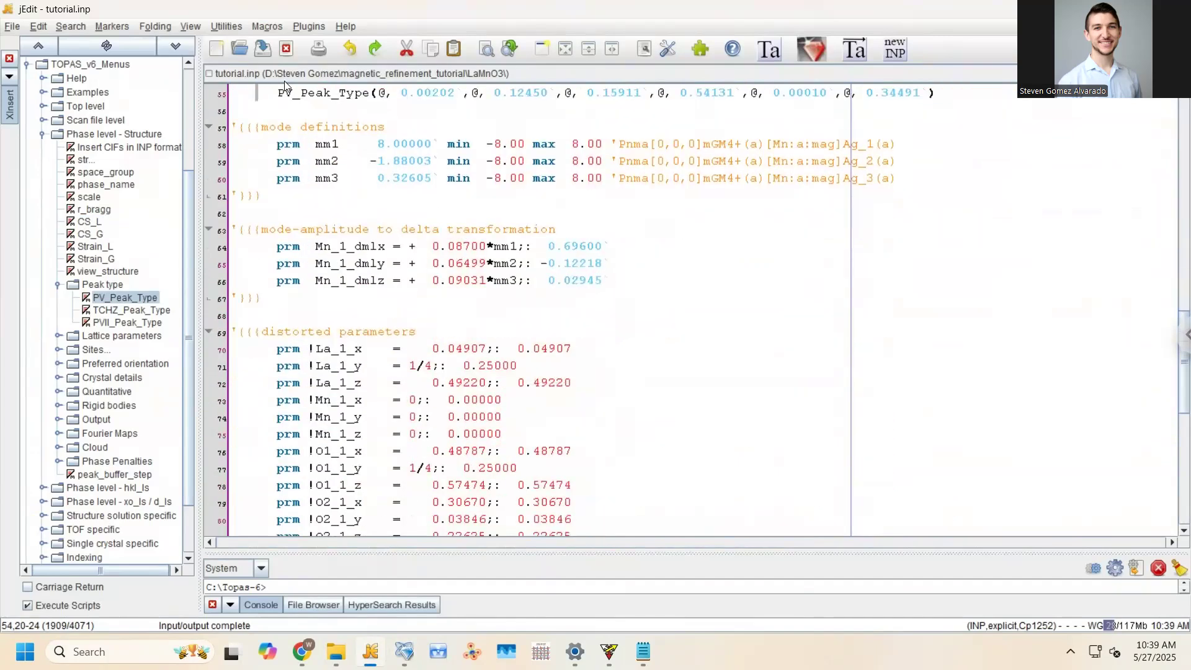
click(284, 81)
click(299, 214)
click(285, 82)
click(297, 208)
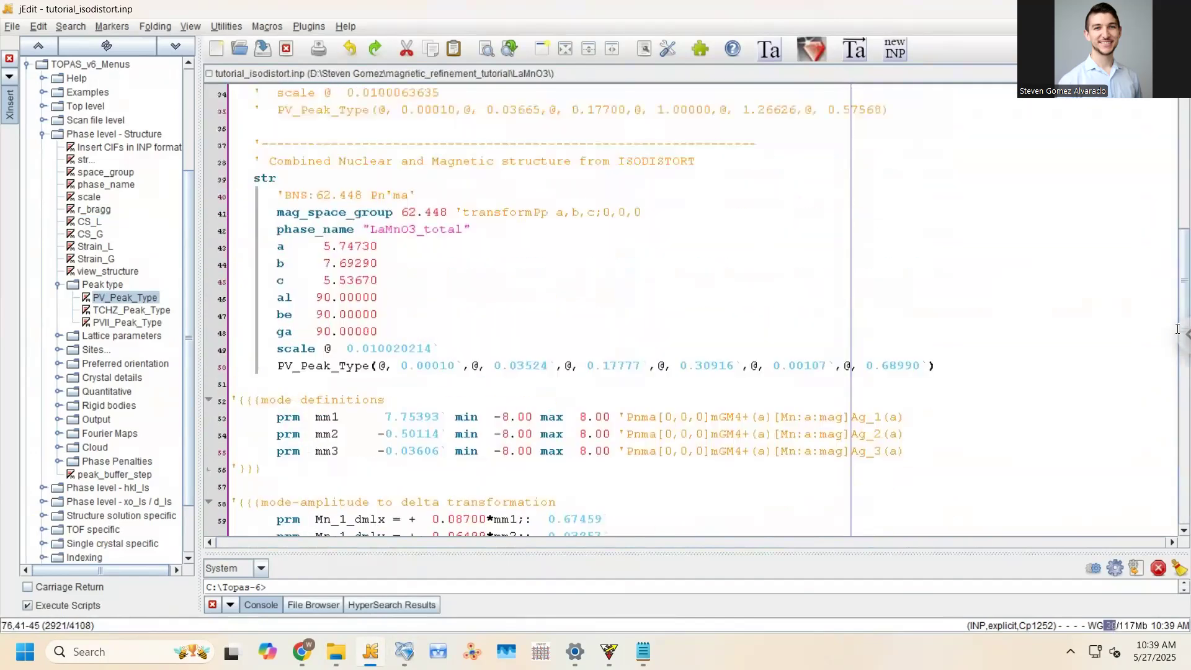
drag(1175, 284, 1165, 149)
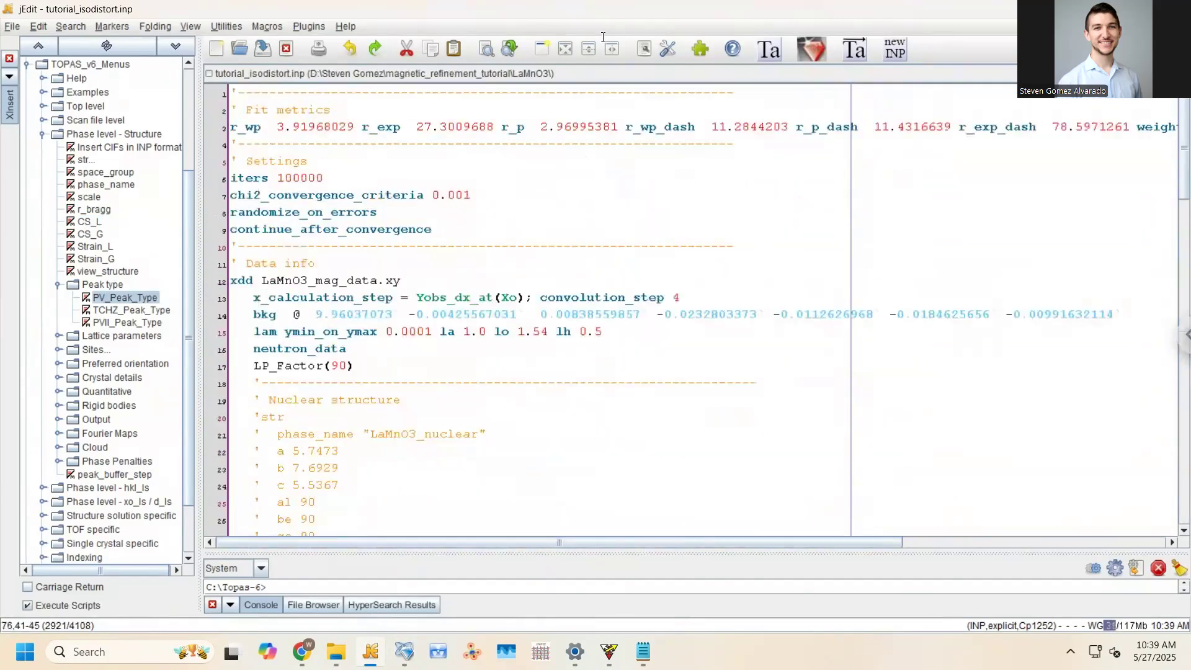
drag(276, 128, 355, 129)
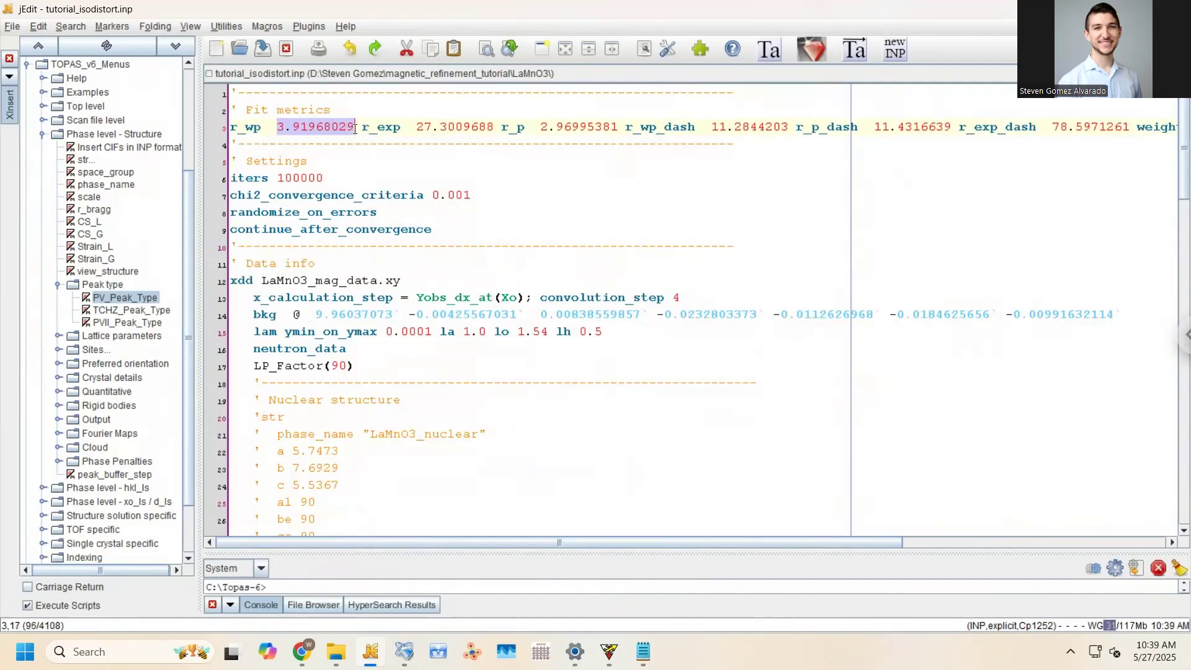
scroll(410, 338, down, 9)
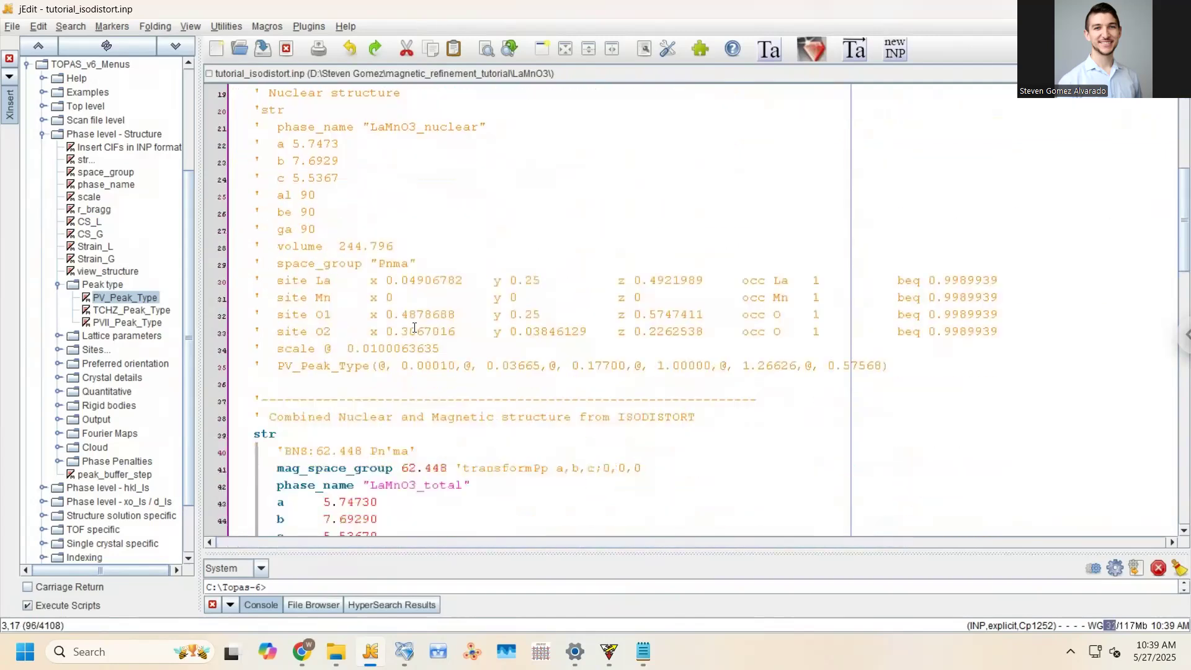
scroll(410, 323, down, 8)
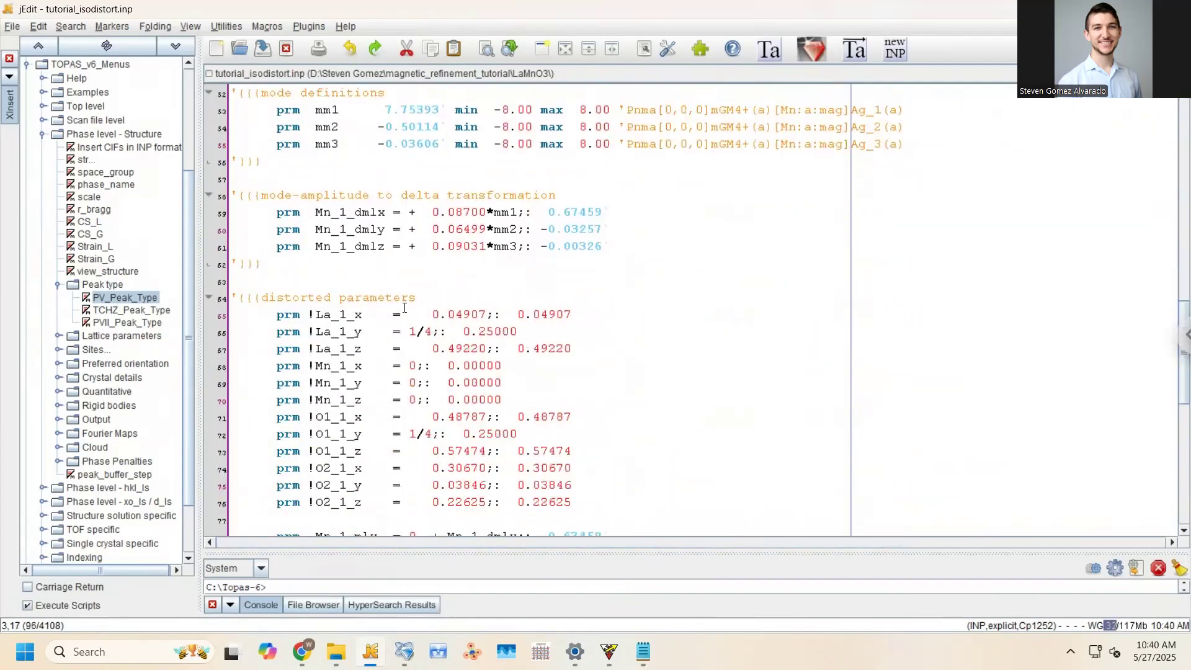
scroll(383, 274, down, 2)
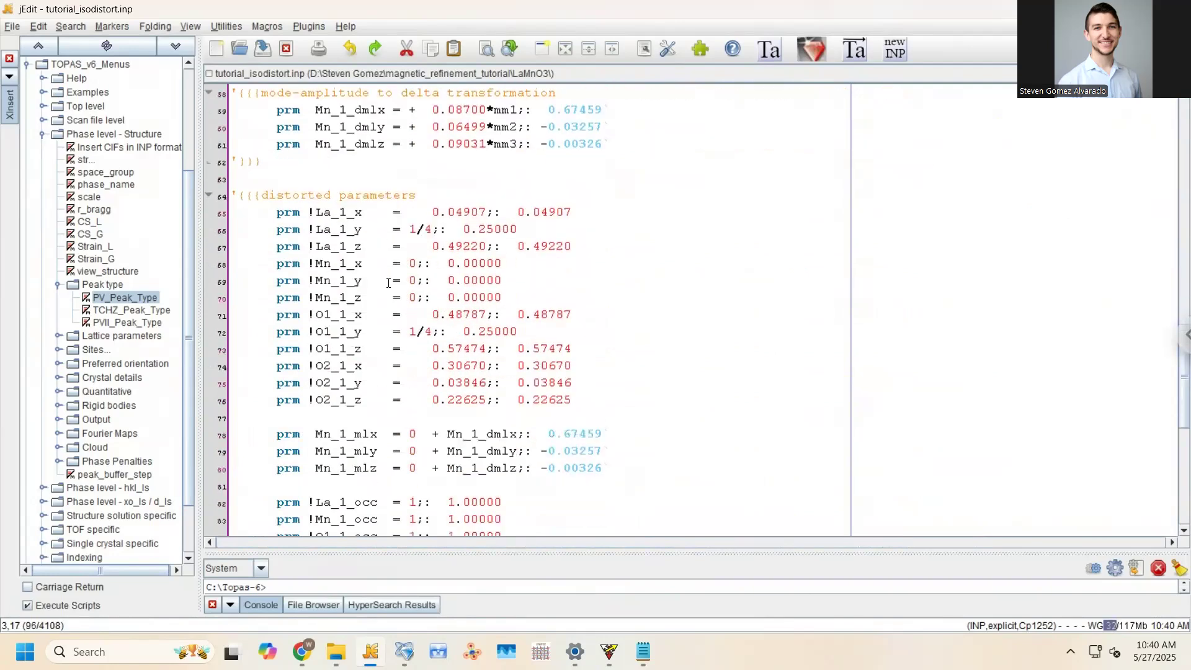
scroll(389, 283, down, 8)
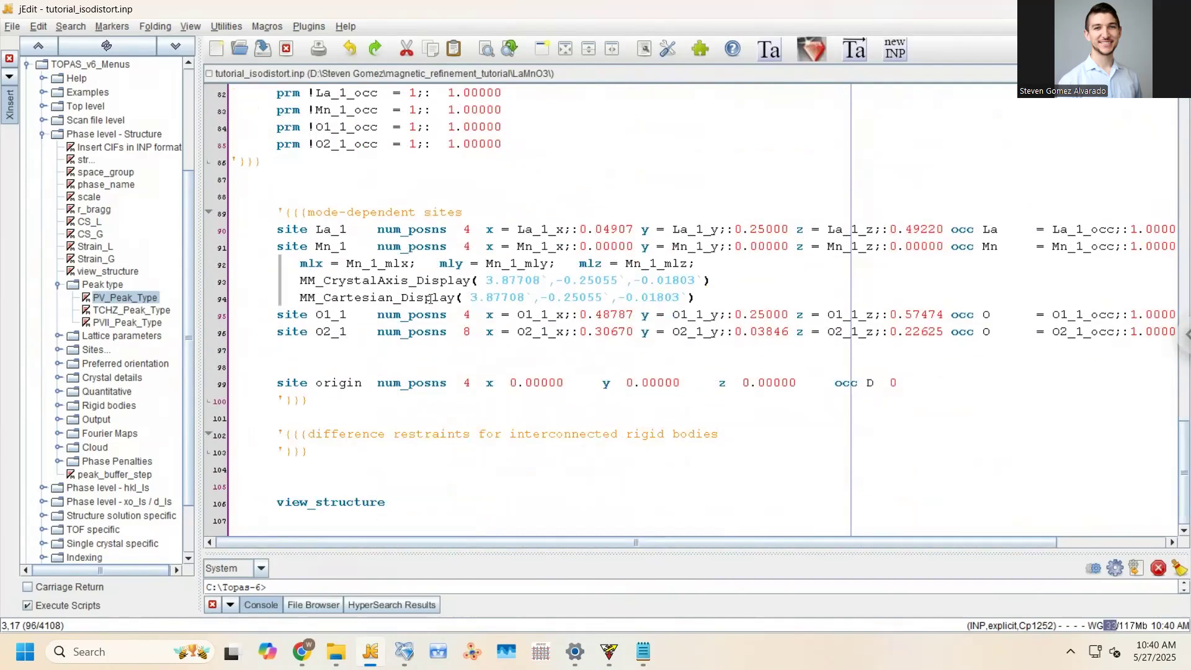
scroll(737, 548, right, 3)
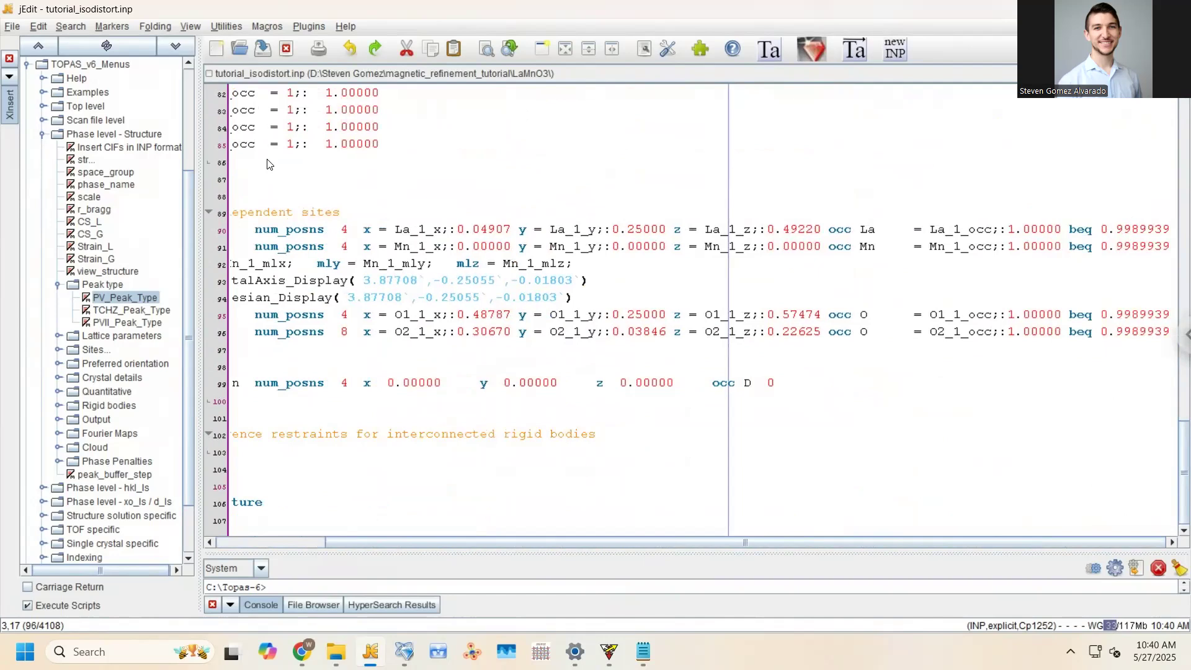
click(270, 189)
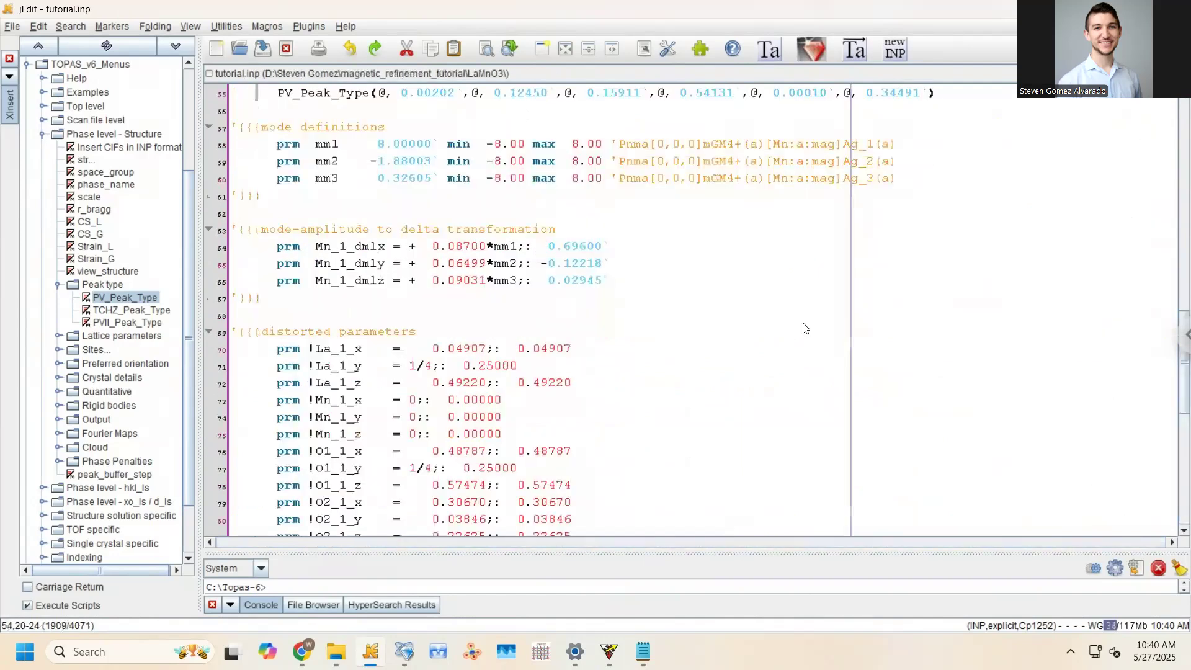
scroll(805, 329, up, 5)
scroll(813, 360, down, 5)
scroll(814, 366, down, 7)
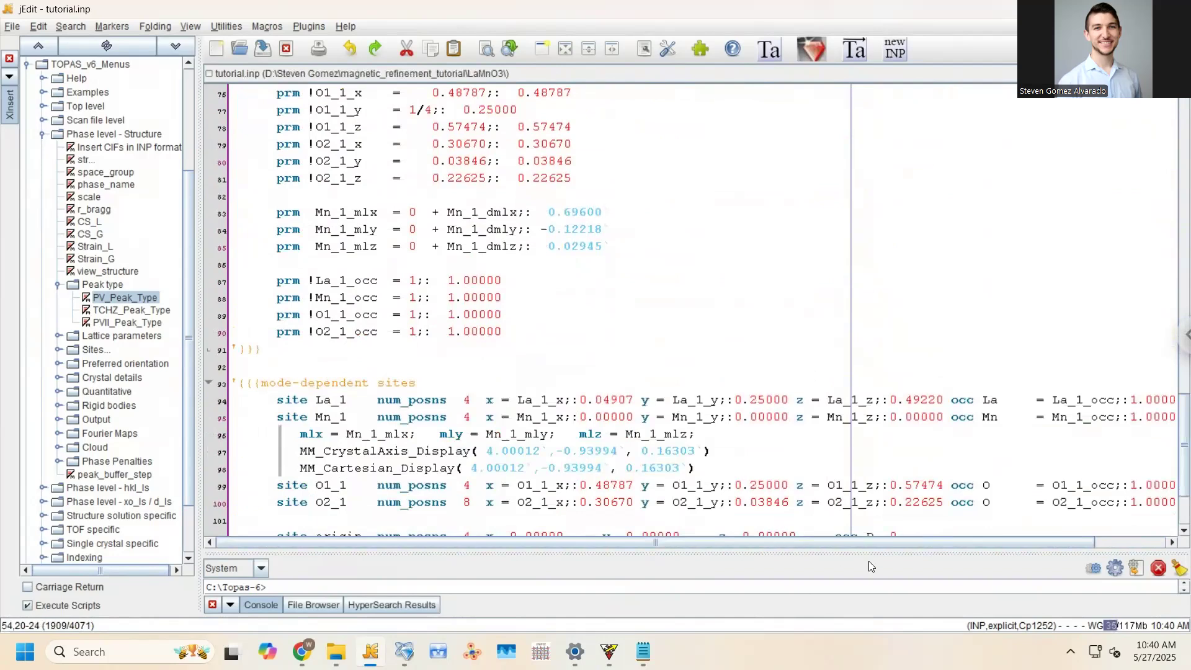
scroll(868, 560, right, 3)
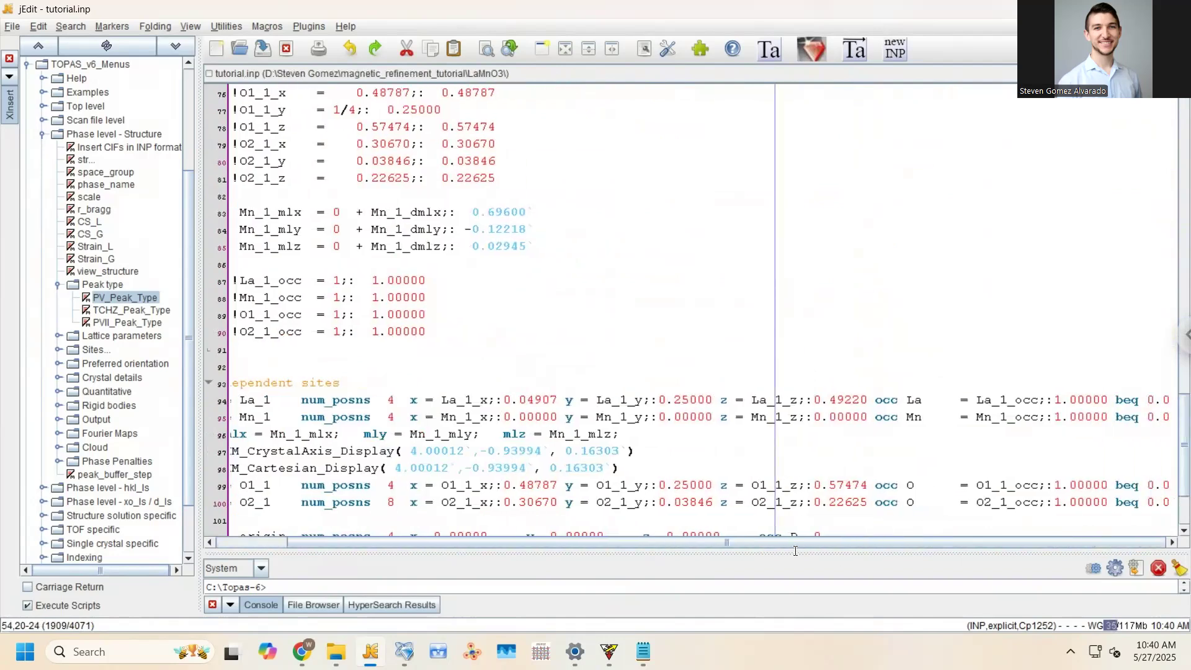
scroll(782, 540, left, 2)
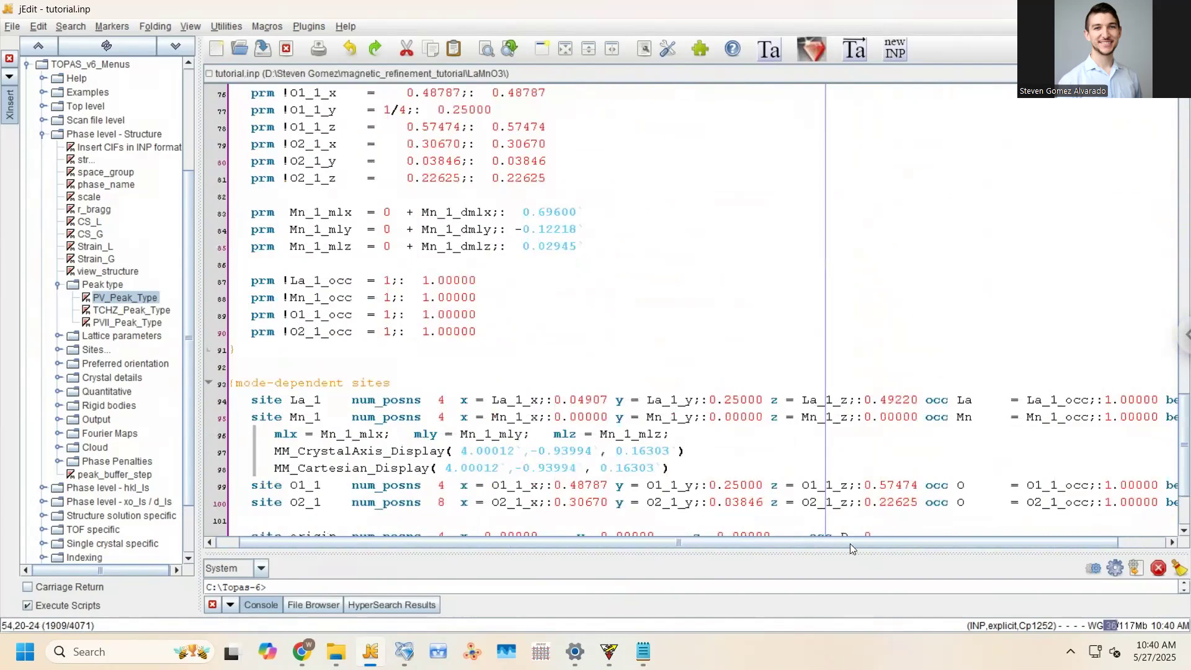
scroll(860, 545, right, 2)
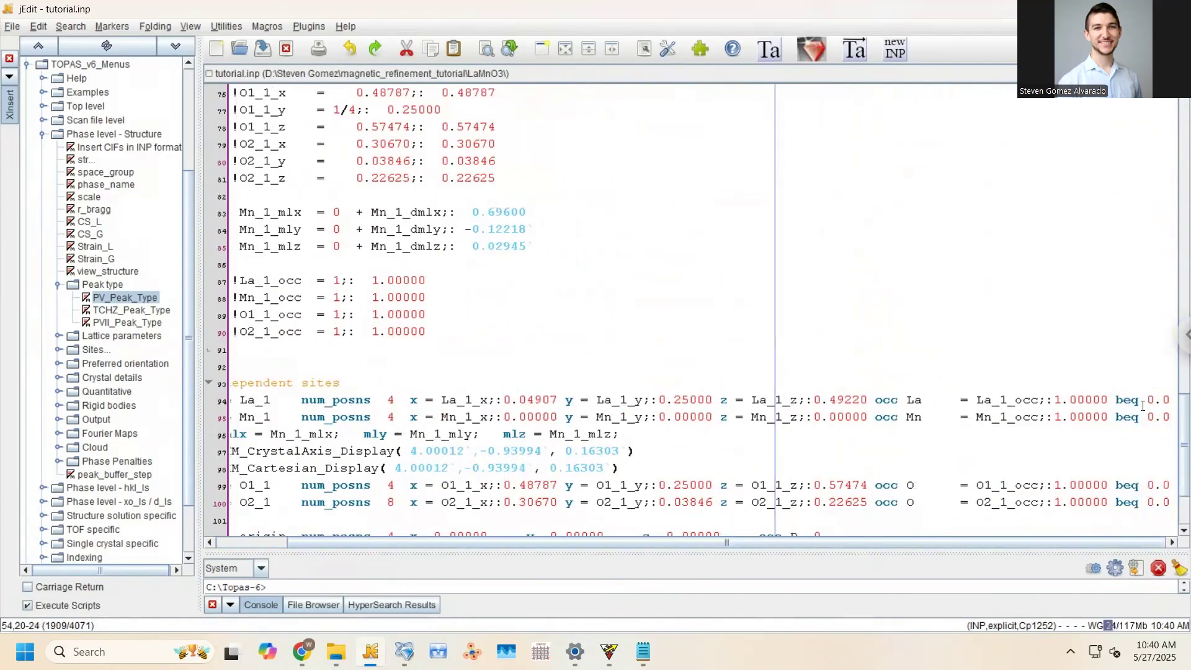
drag(1148, 400, 1176, 397)
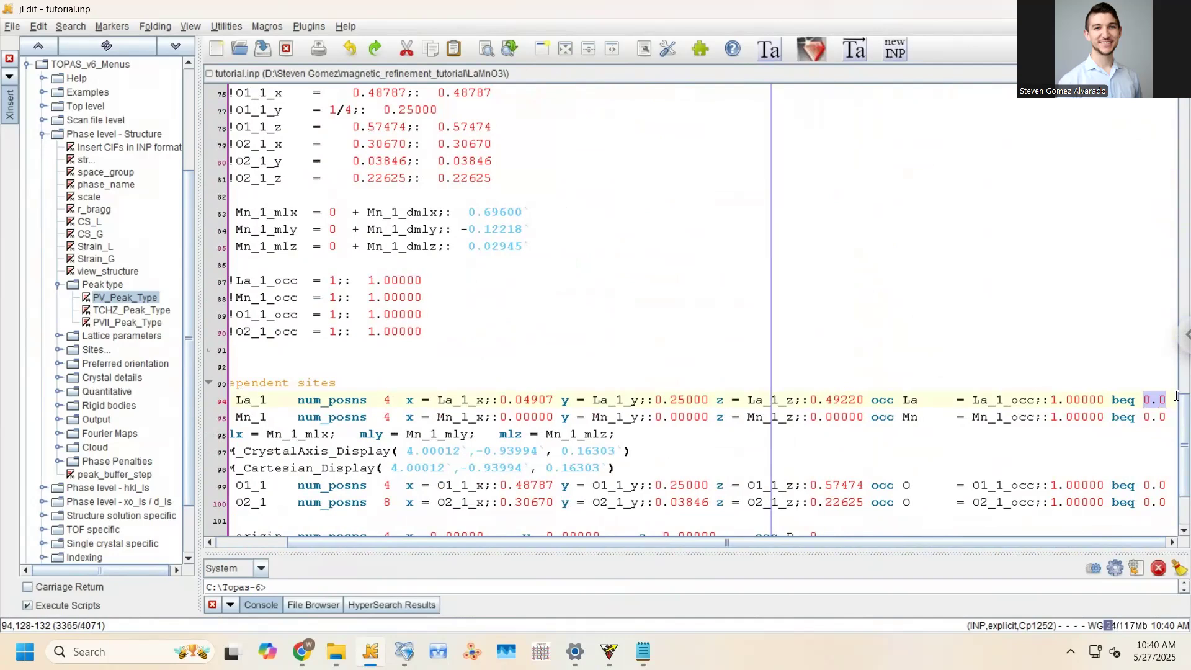
Copy the La site's beq value 0.9989939 from tutorial_isodistort.inp
click(457, 73)
click(428, 203)
drag(1104, 228, 1175, 228)
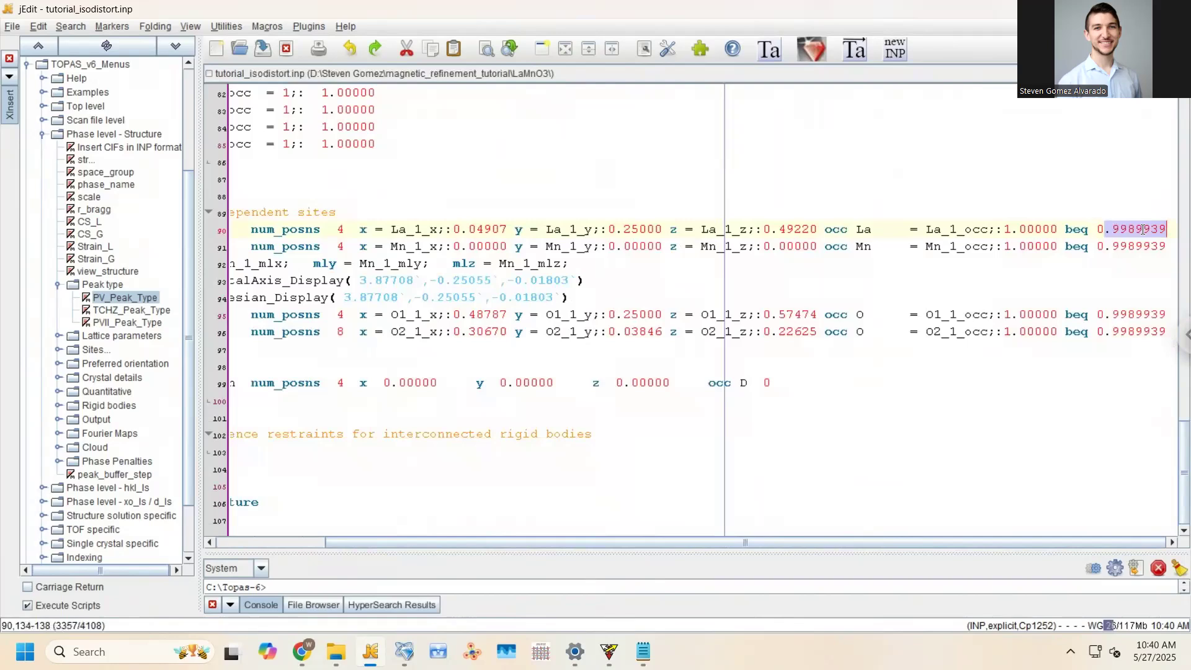
drag(1097, 229, 1172, 243)
mouse_move(1097, 228)
mouse_down()
mouse_move(1174, 244)
mouse_move(1165, 227)
mouse_move(1096, 229)
mouse_up()
key(ctrl+c)
Paste 0.9989939 over the La, Mn, O1 and O2 beq values in tutorial.inp and save
click(426, 73)
click(369, 191)
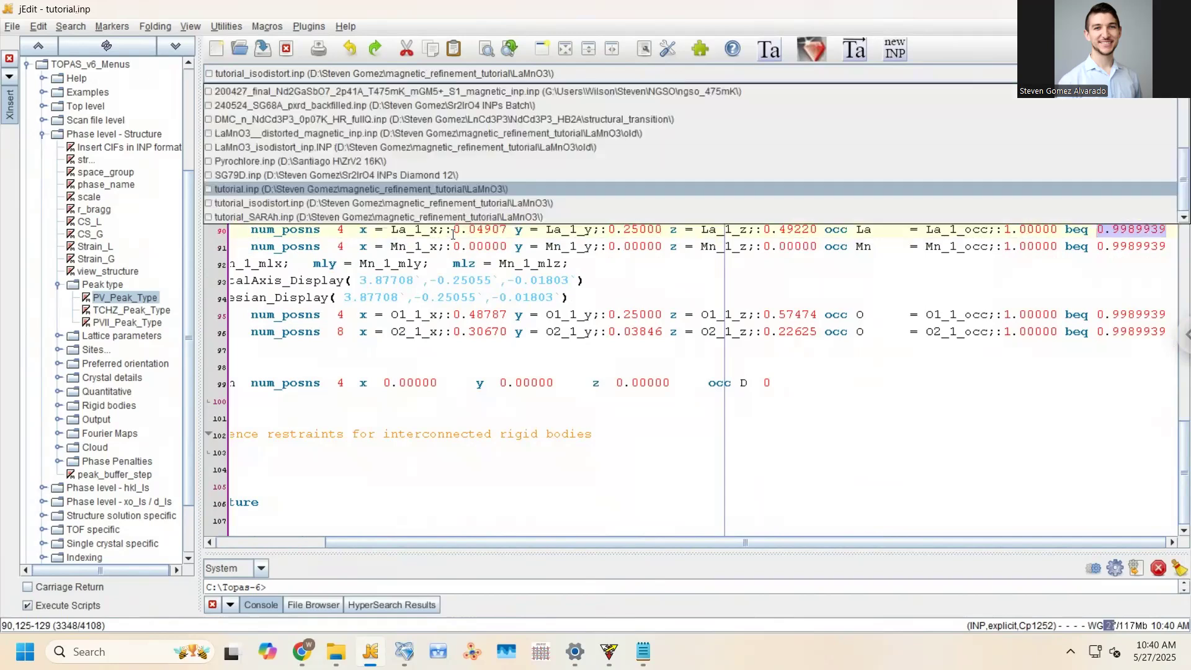
key(ctrl+v)
drag(1119, 417, 1099, 417)
key(ctrl+v)
mouse_move(1120, 486)
mouse_down()
mouse_move(1096, 486)
mouse_move(1120, 486)
mouse_up()
key(ctrl+v)
key(ctrl+v)
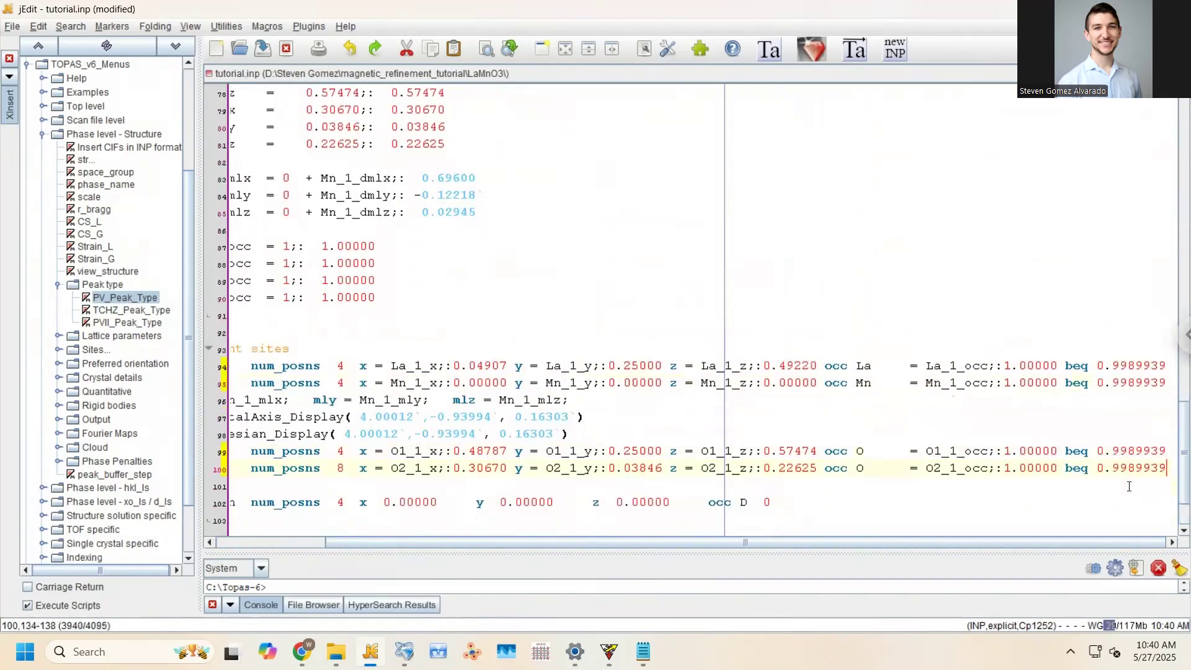
key(ctrl+s)
scroll(718, 523, left, 5)
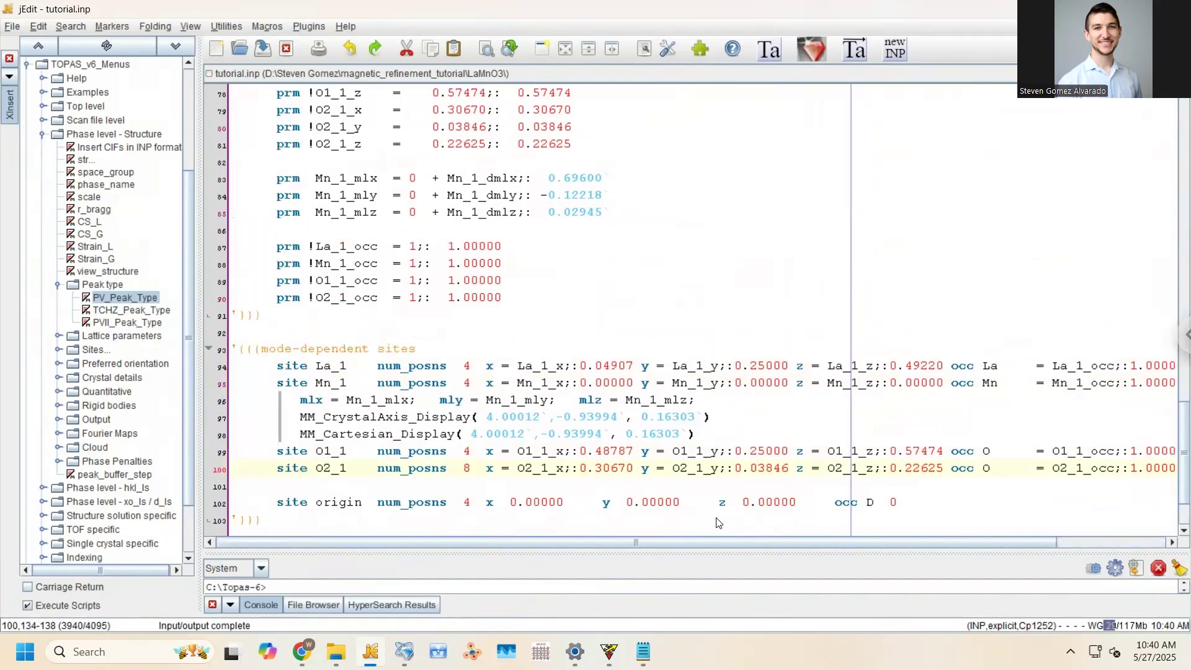
click(403, 648)
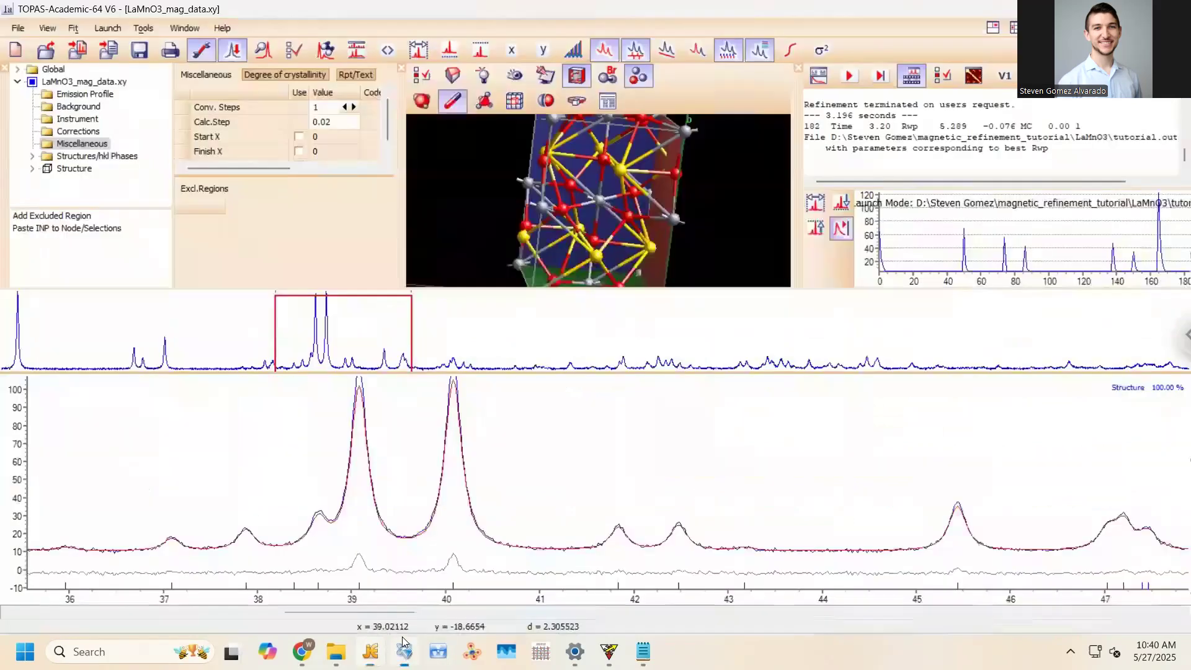
Refine again with beq 0.9989939 to Rwp 3.919, update tutorial.inp, and inspect the rotated structure
click(847, 75)
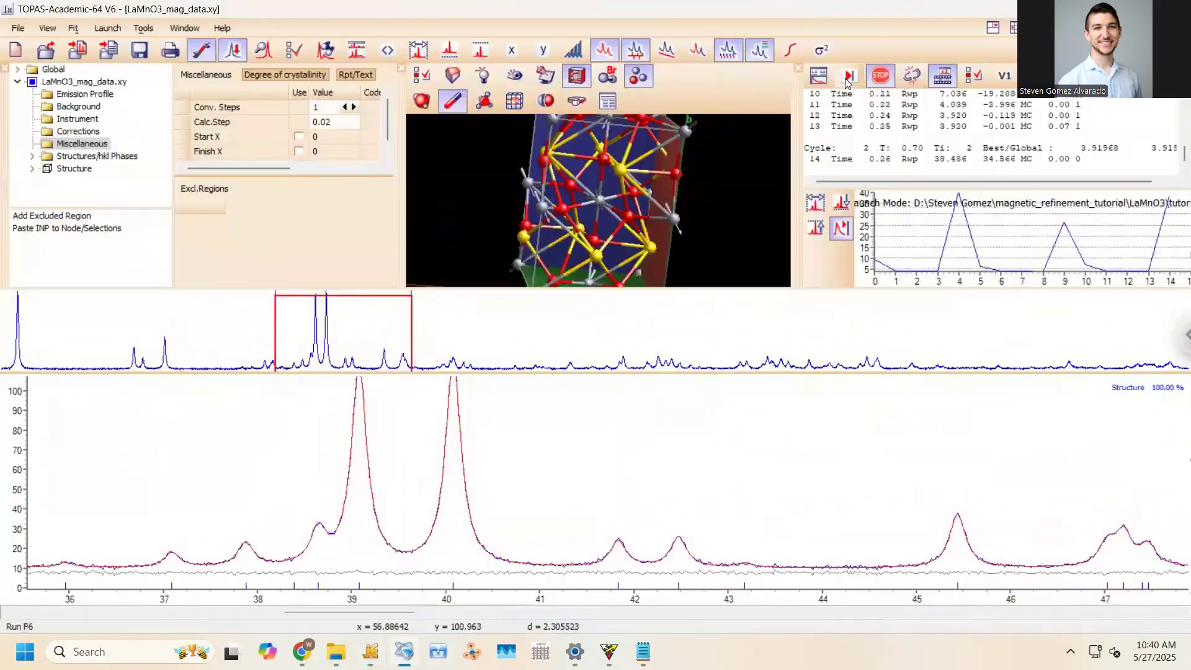
click(869, 73)
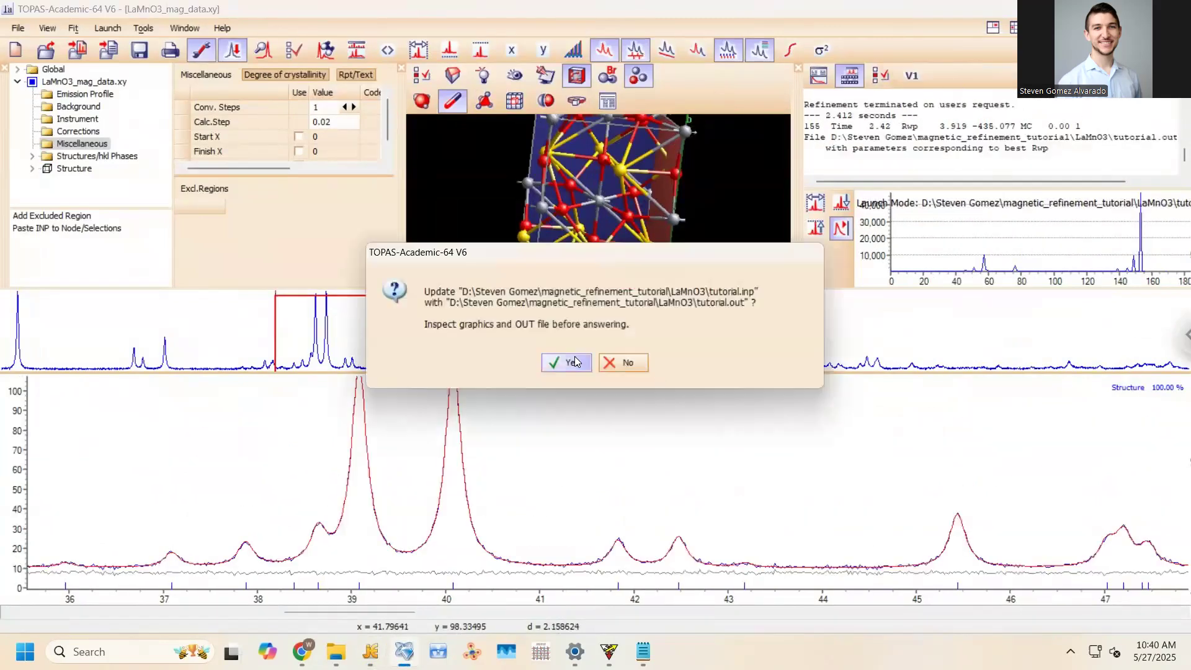
click(574, 358)
drag(586, 191, 546, 192)
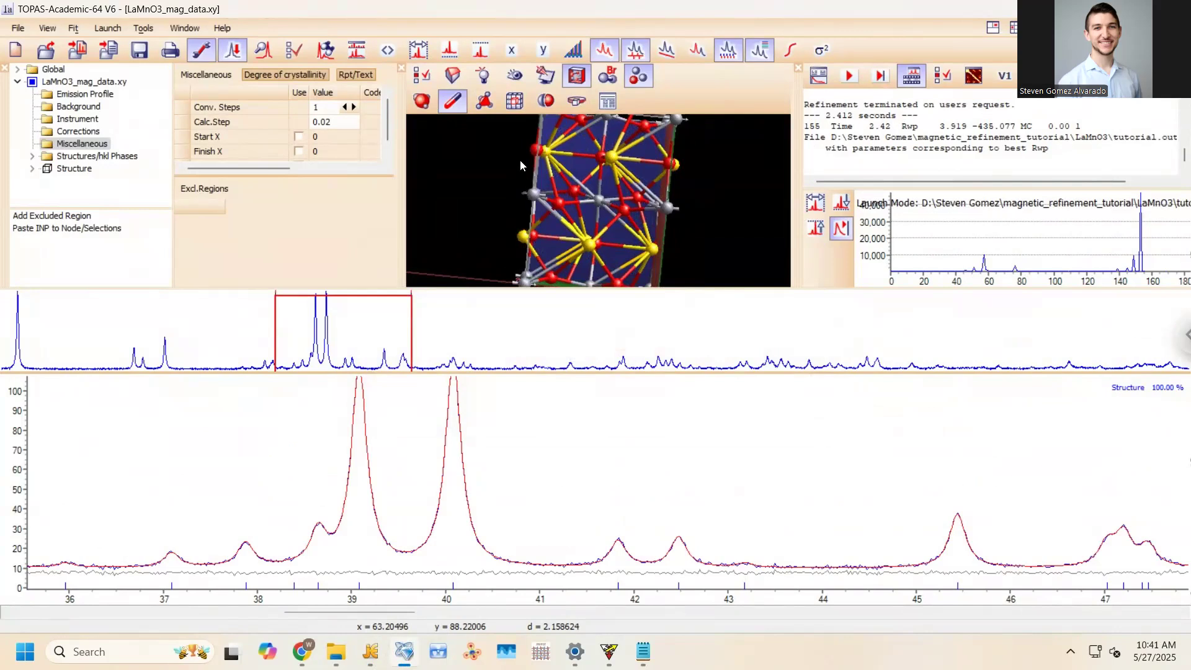
drag(559, 163, 579, 229)
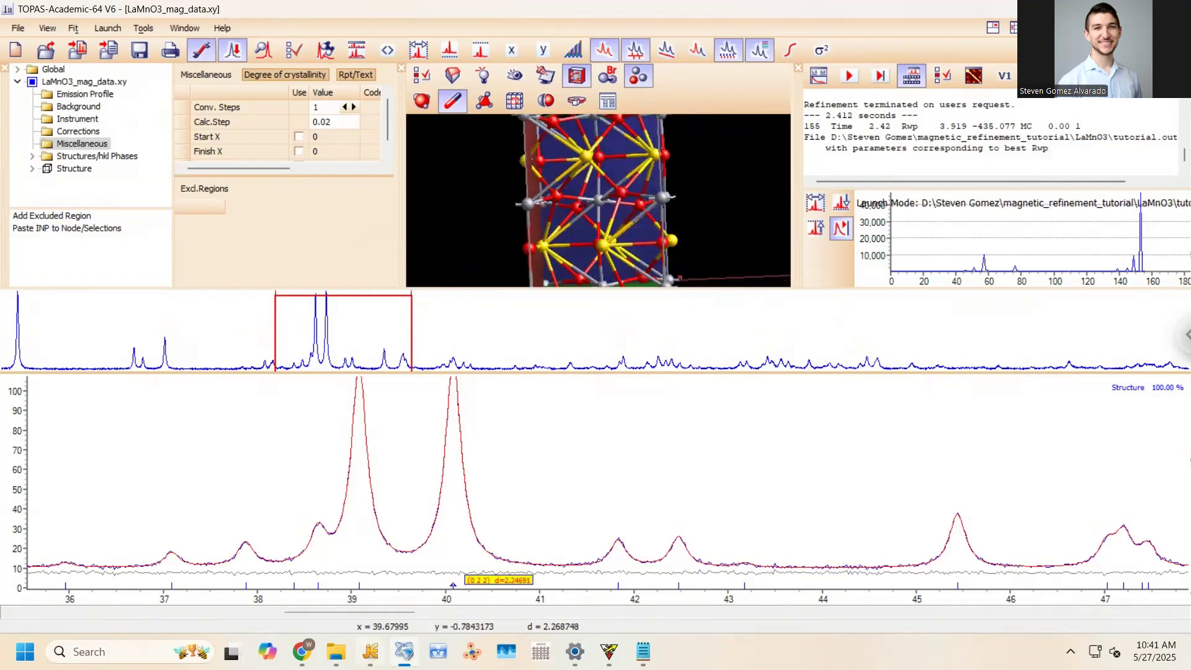
click(371, 651)
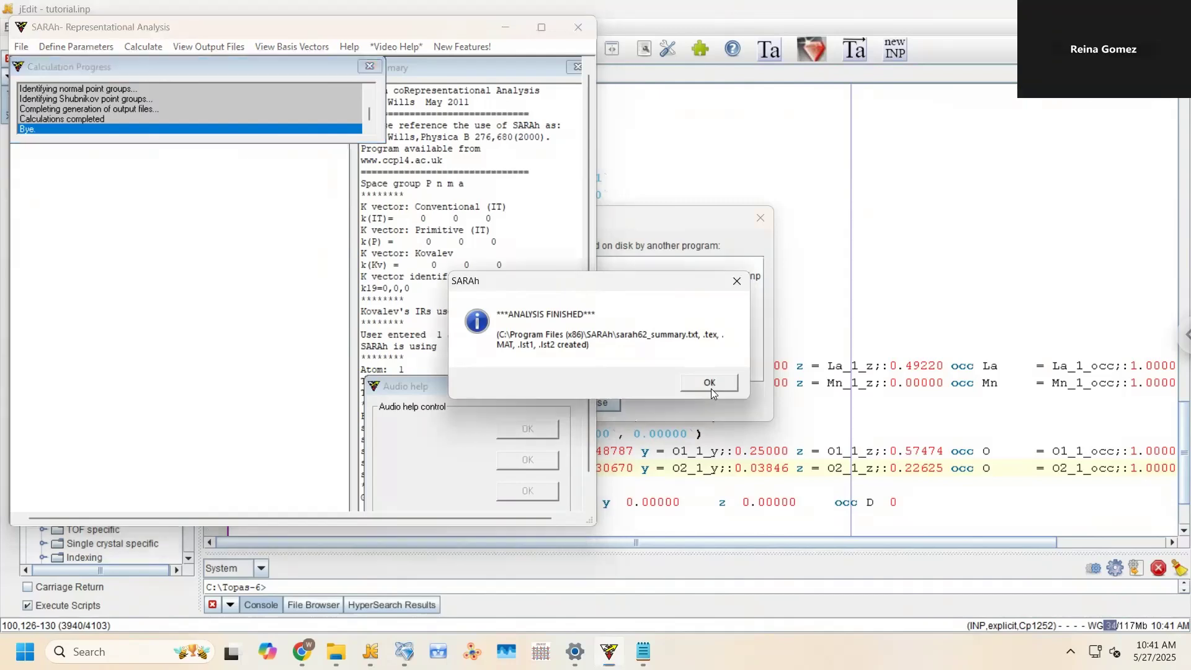
Close the SARAh analysis windows and launch SARAh-Refine via a 'sarah refine' Start-menu search
click(711, 388)
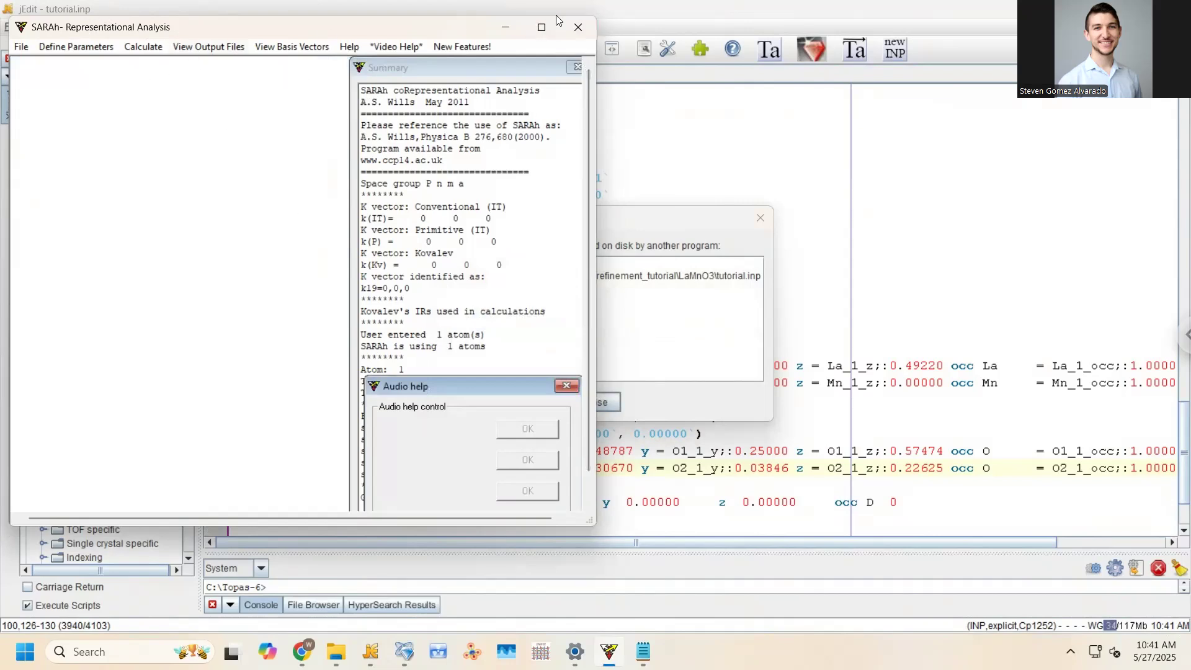
click(578, 27)
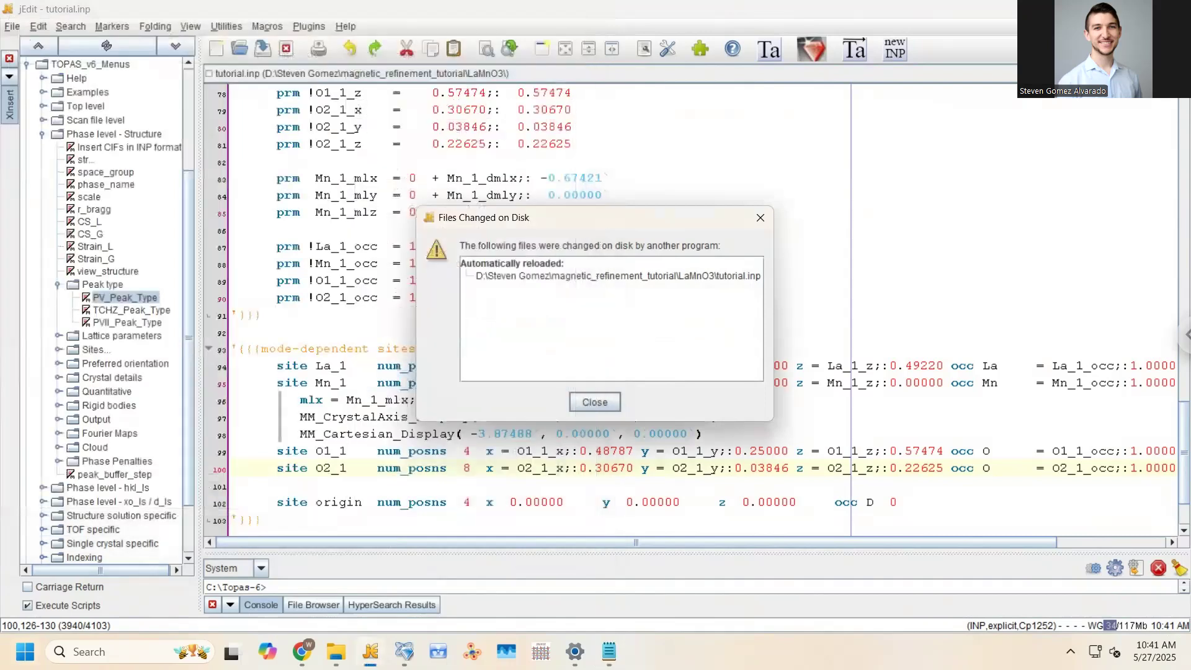
key(super)
text(sarah refine)
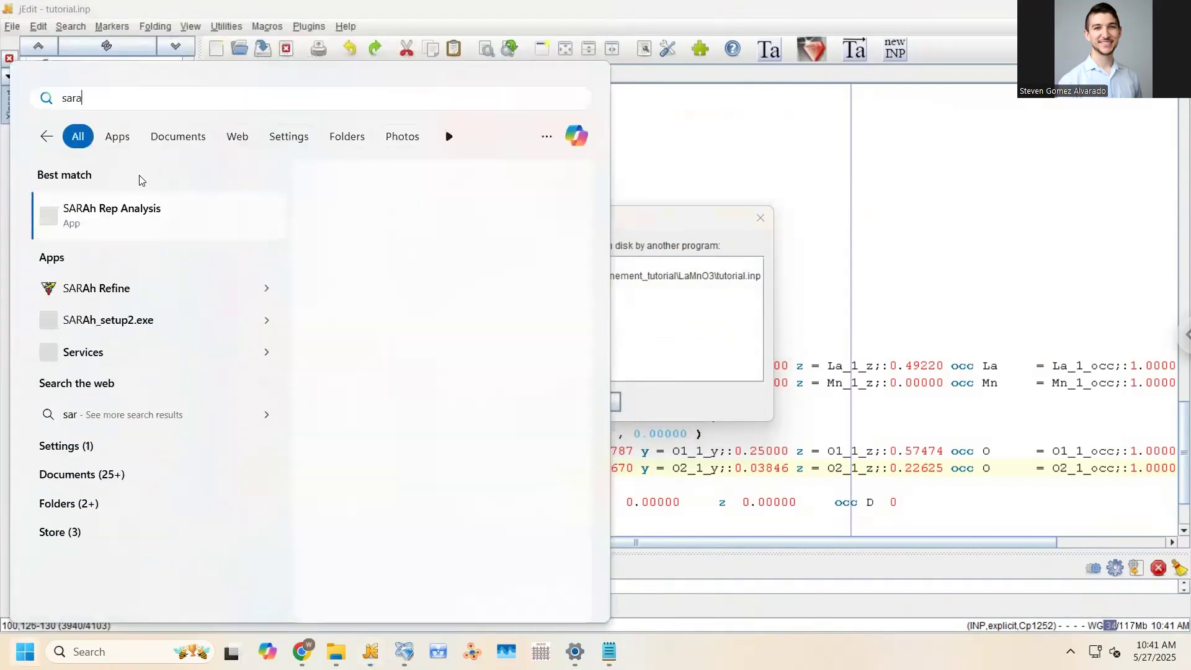
key(Return)
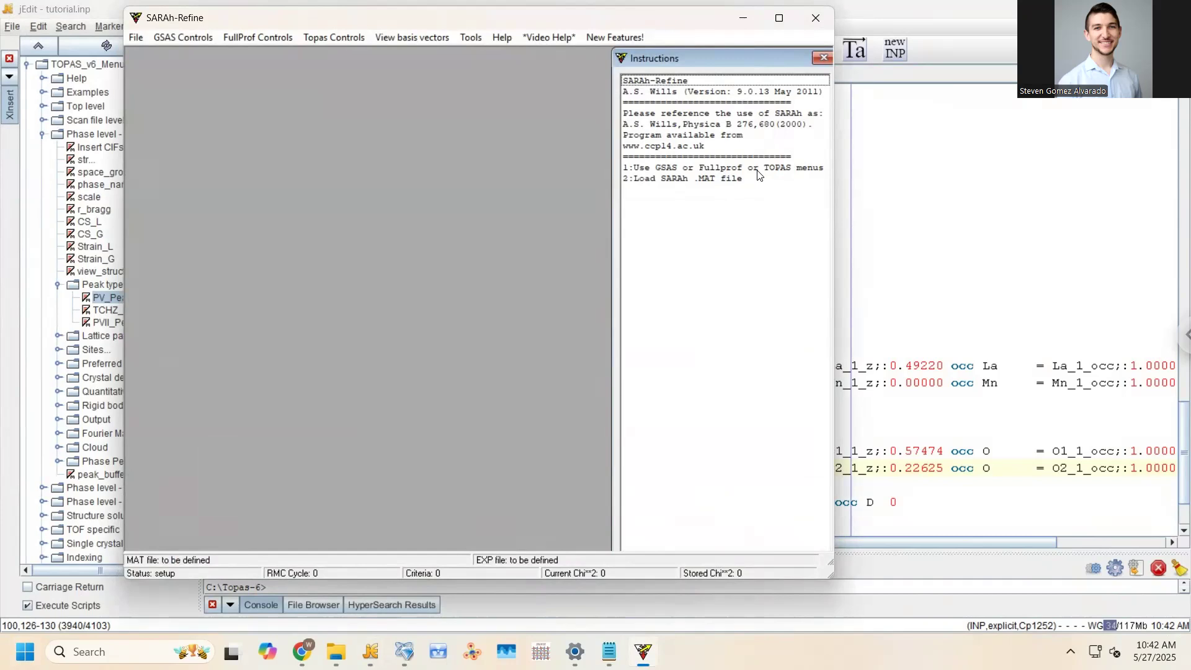
click(350, 38)
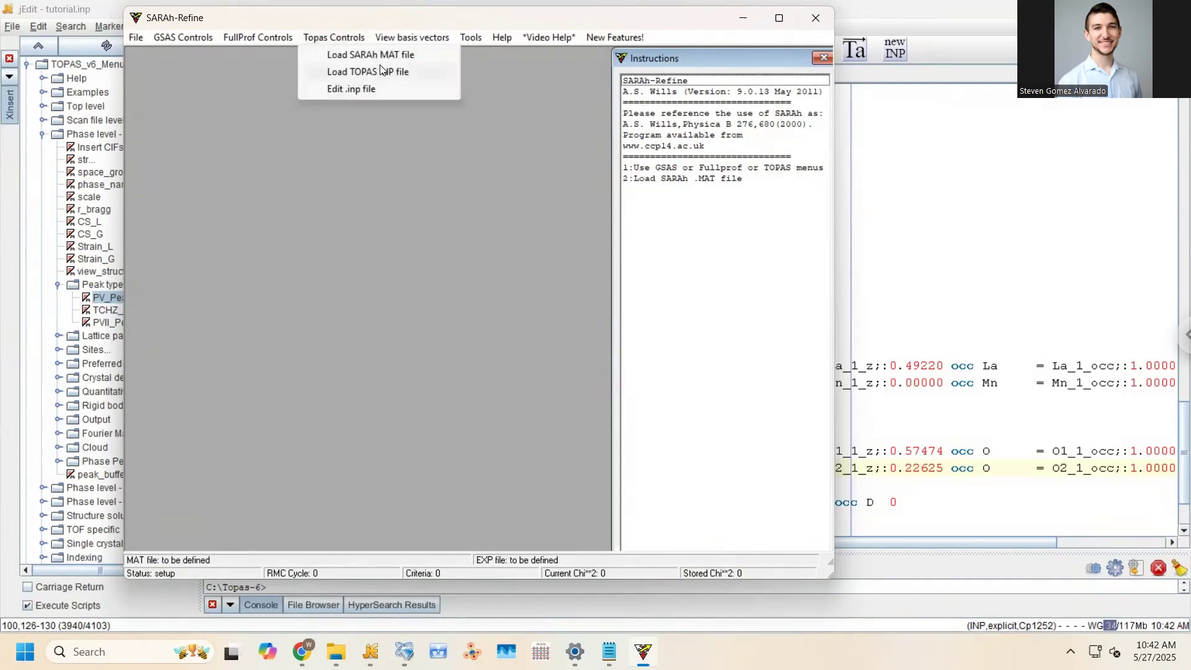
click(336, 652)
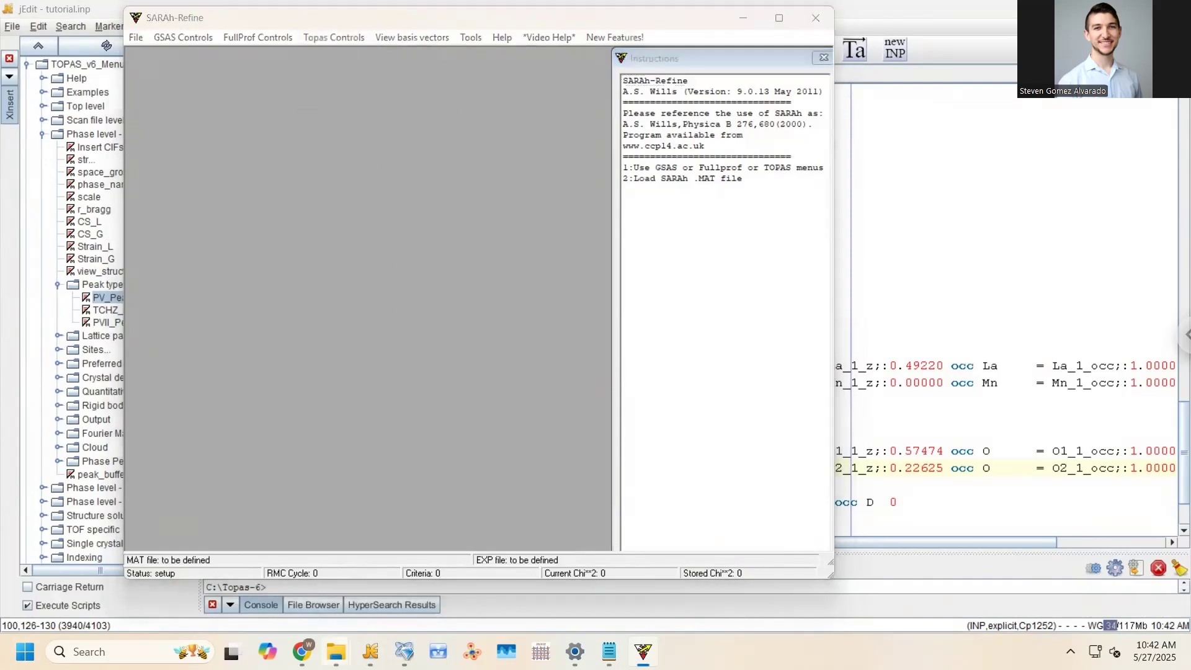
Copy tutorial.inp from the magnetic_refinement_tutorial\LaMnO3 folder
click(268, 558)
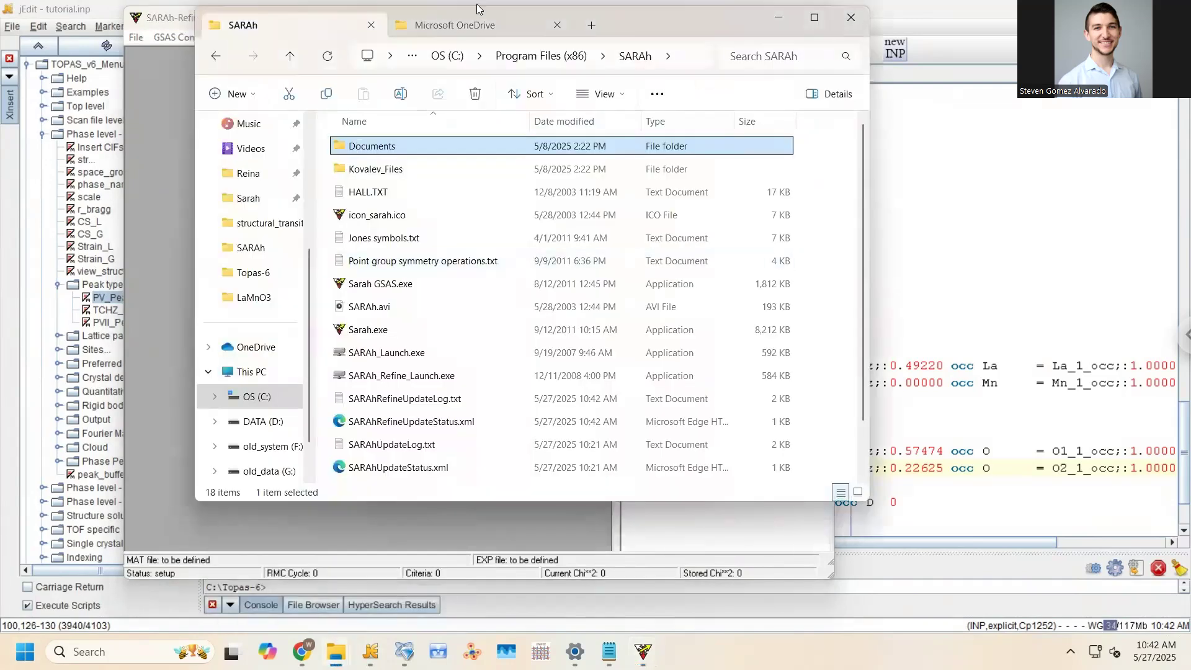
click(449, 27)
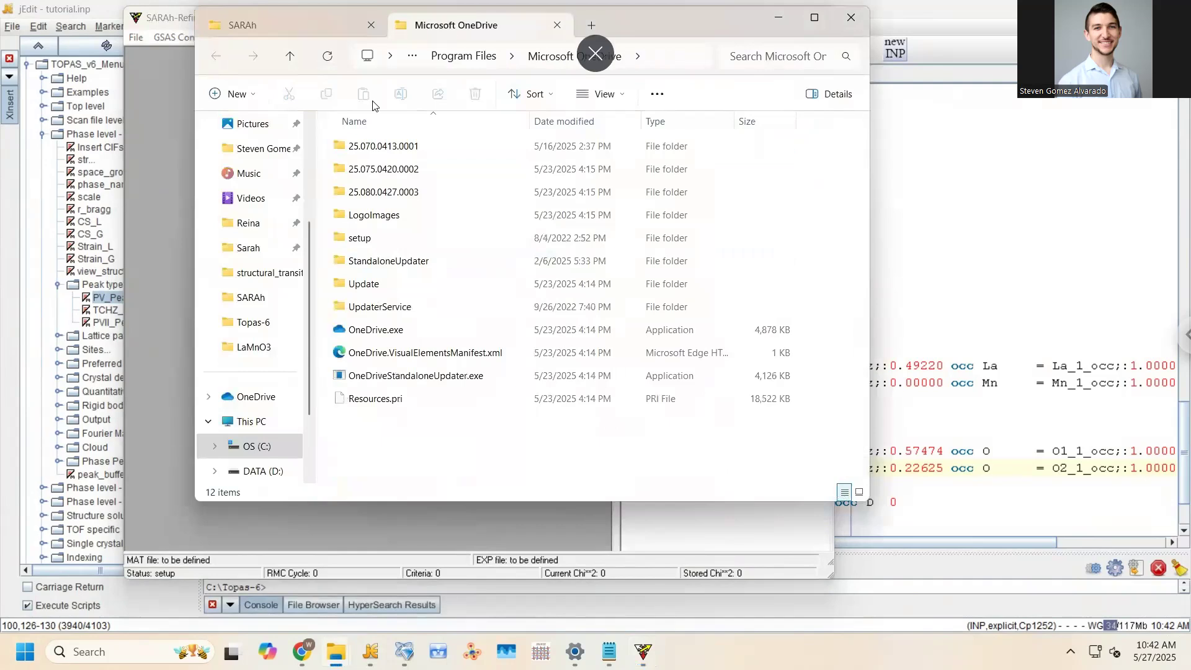
click(259, 149)
double_click(375, 283)
double_click(366, 148)
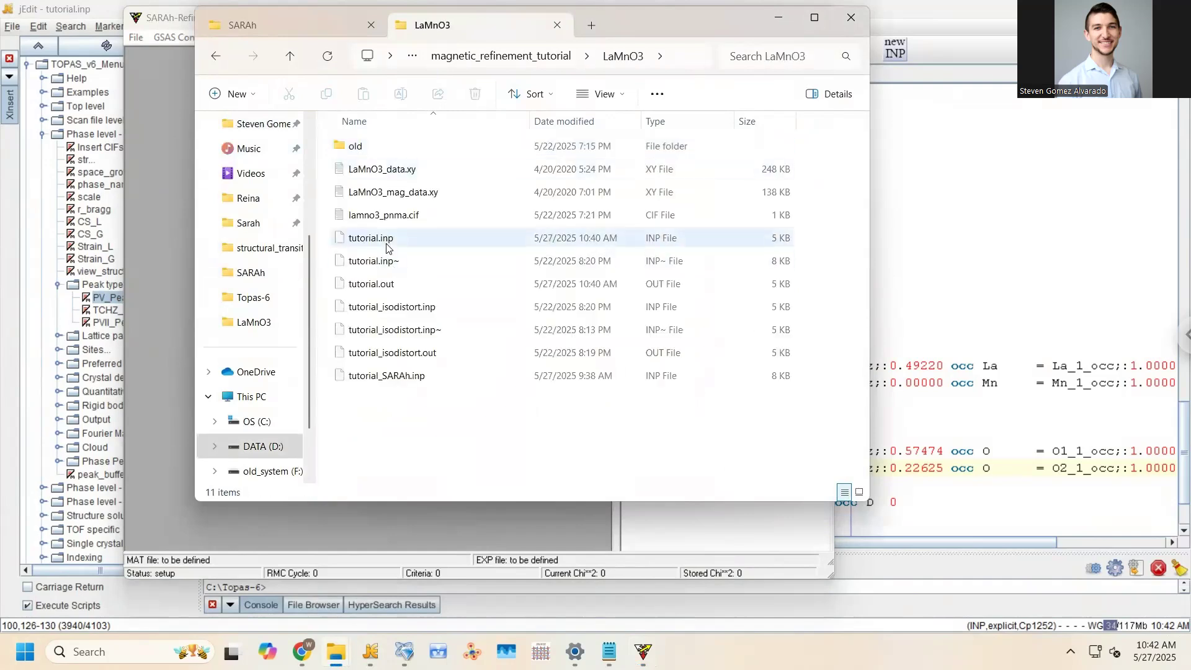
click(386, 247)
key(ctrl+c)
Paste tutorial.inp onto the Desktop, replacing the older copy there
scroll(265, 185, up, 1)
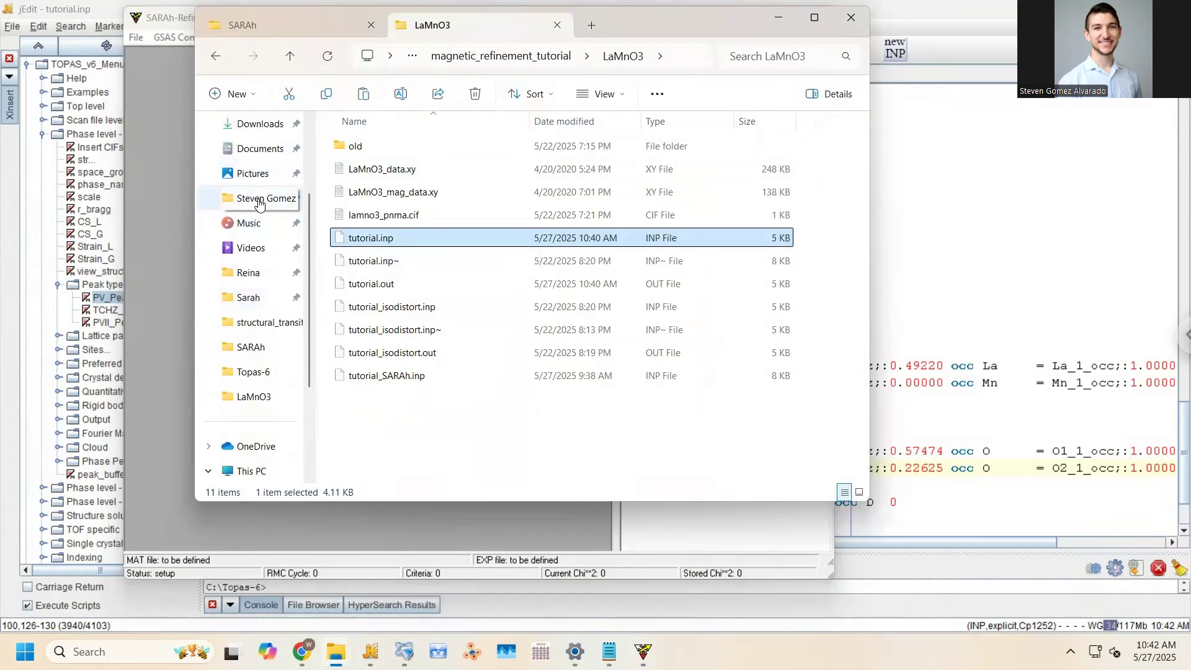
scroll(261, 227, up, 2)
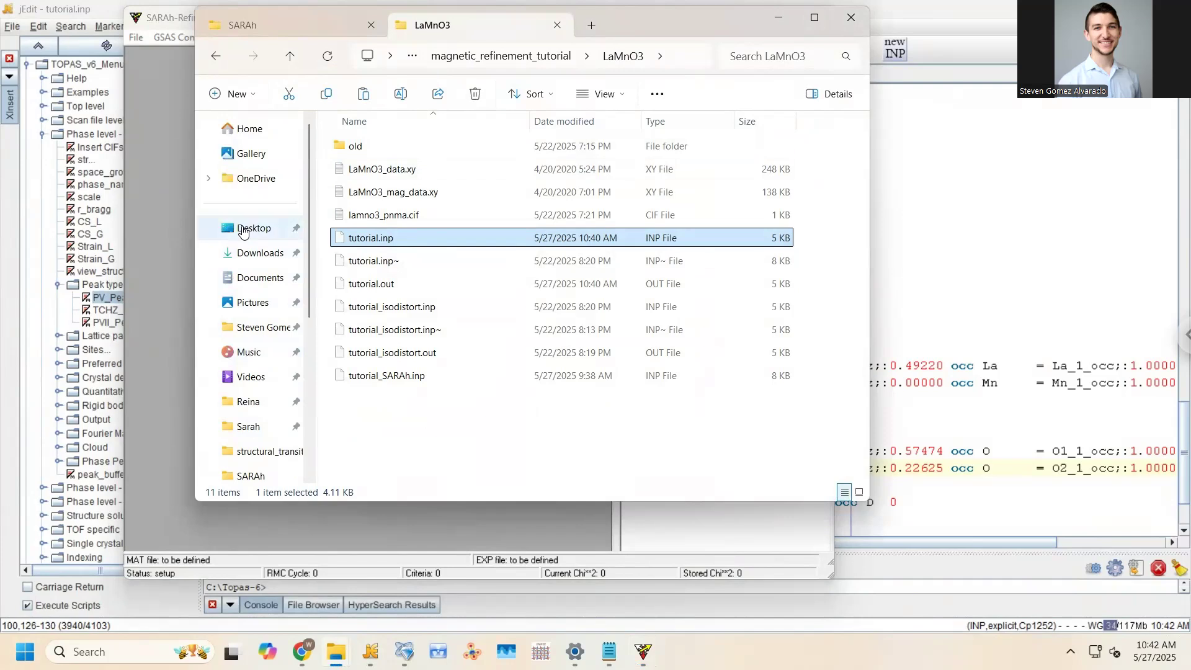
click(243, 231)
scroll(445, 289, down, 2)
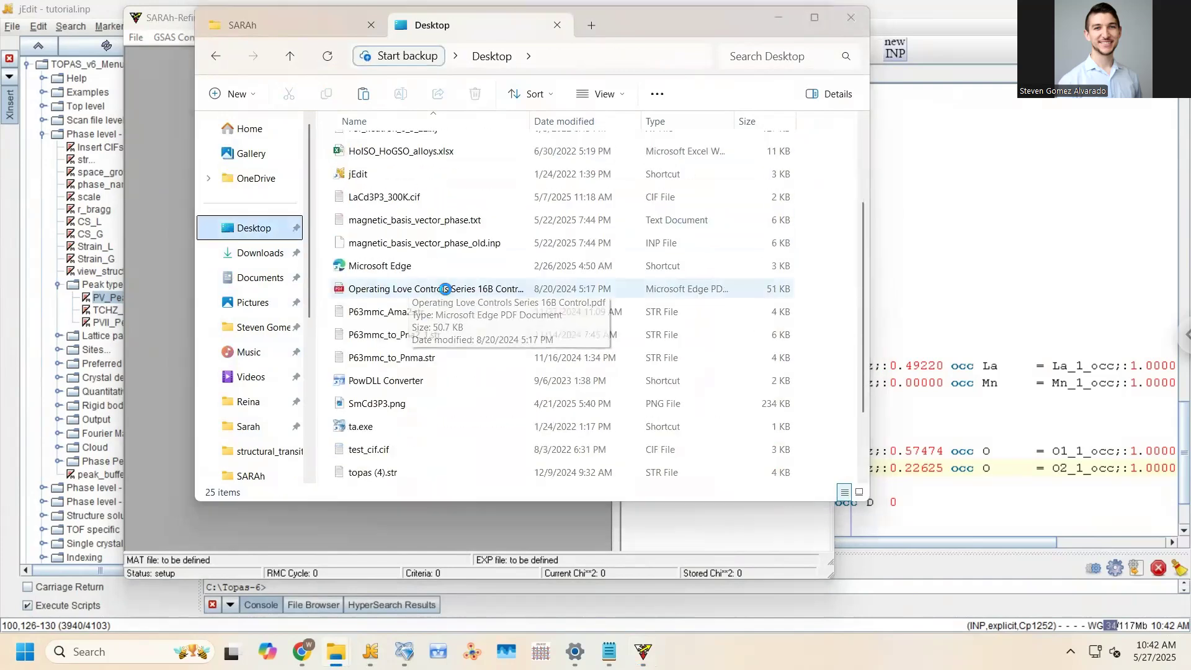
key(ctrl+v)
click(323, 243)
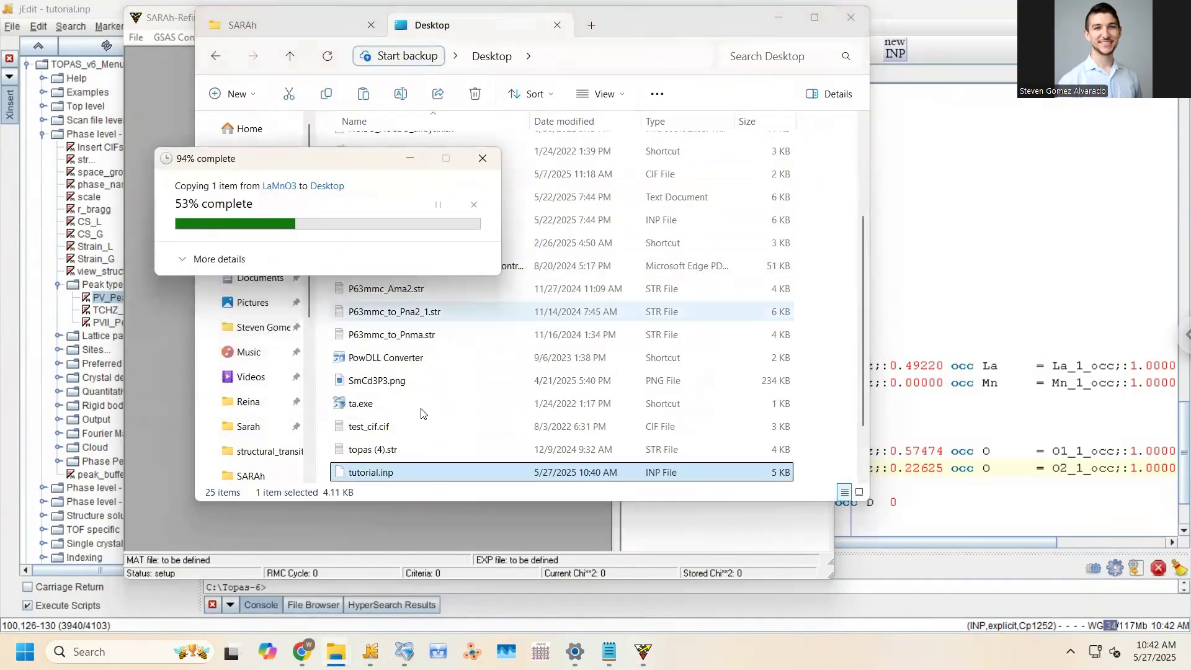
scroll(410, 407, down, 1)
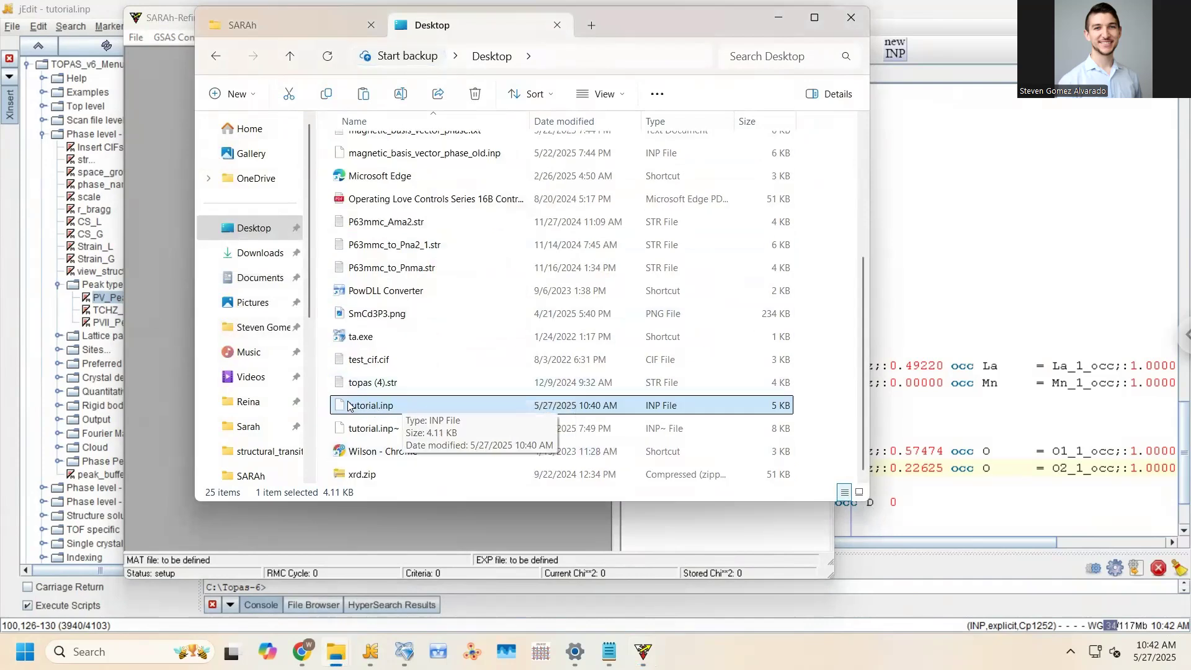
click(155, 17)
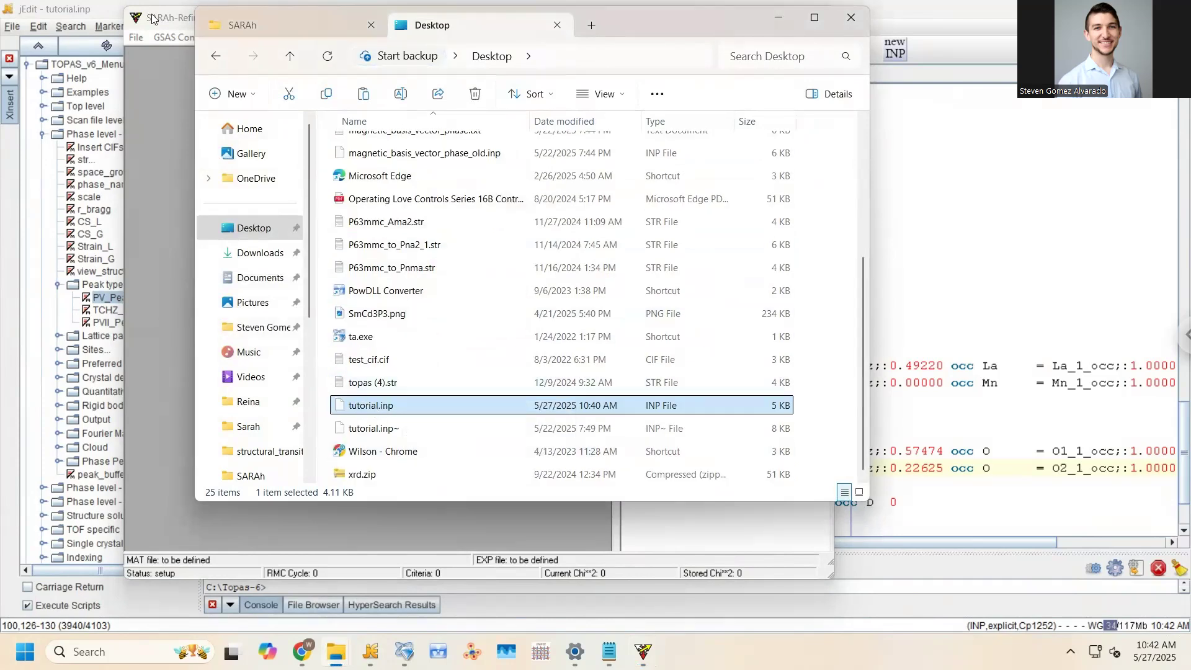
click(333, 37)
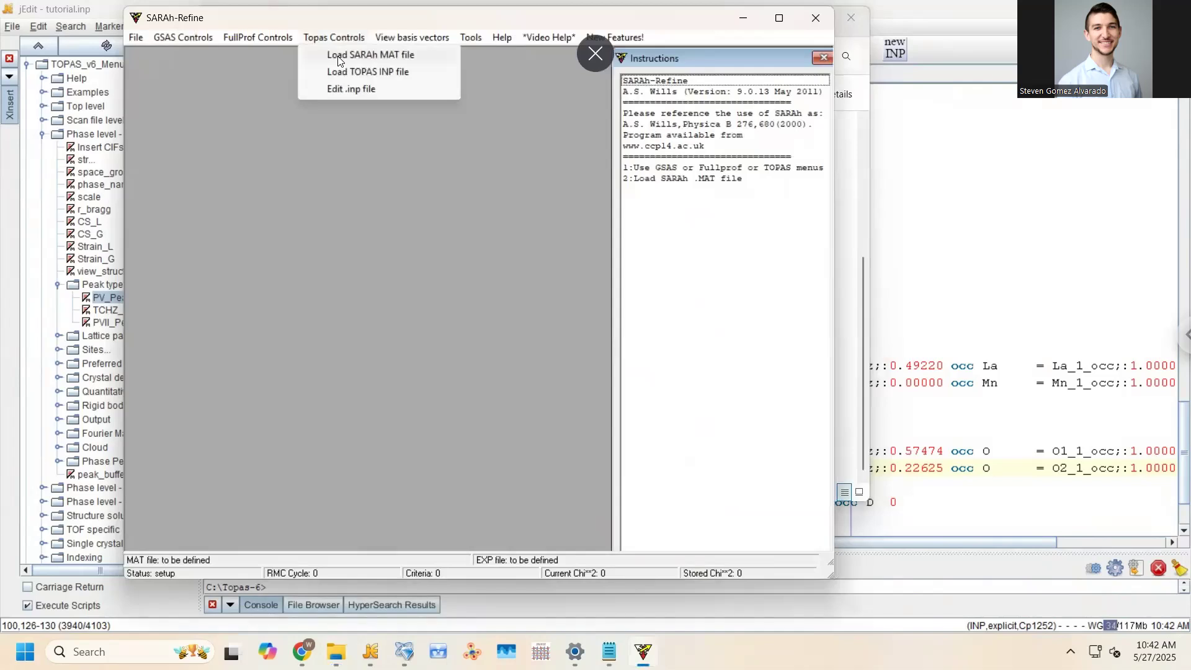
Load sarah62.mat from C:\Program Files (x86)\SARAh as the SARAh MAT file
click(341, 57)
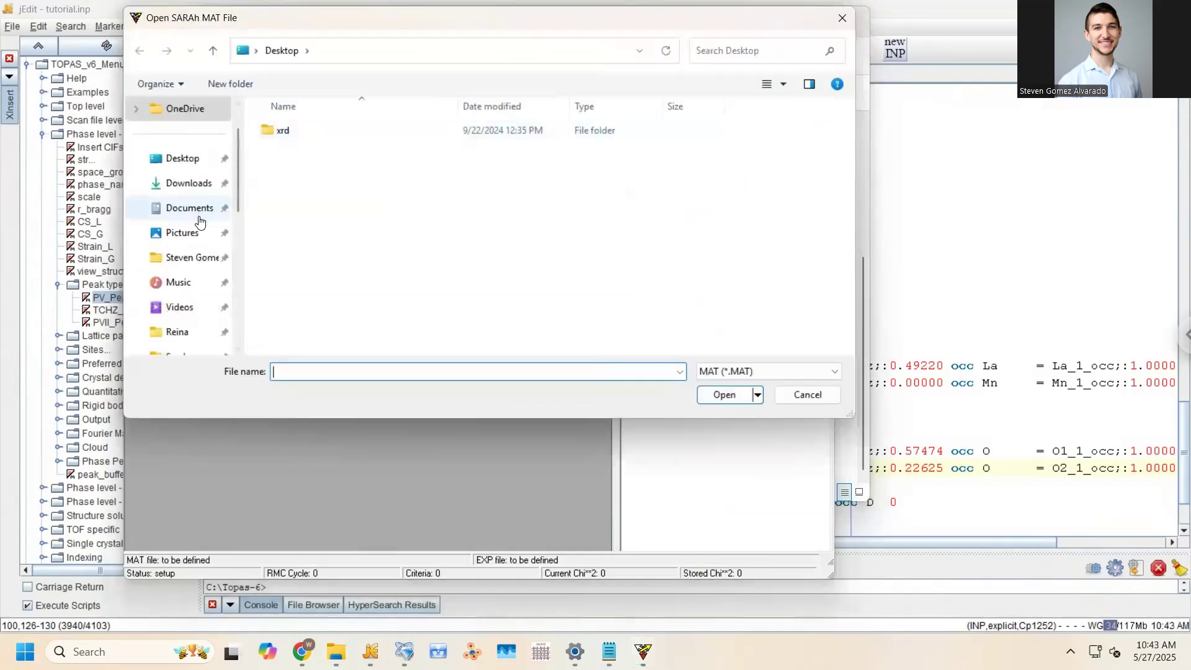
scroll(198, 208, down, 5)
click(178, 206)
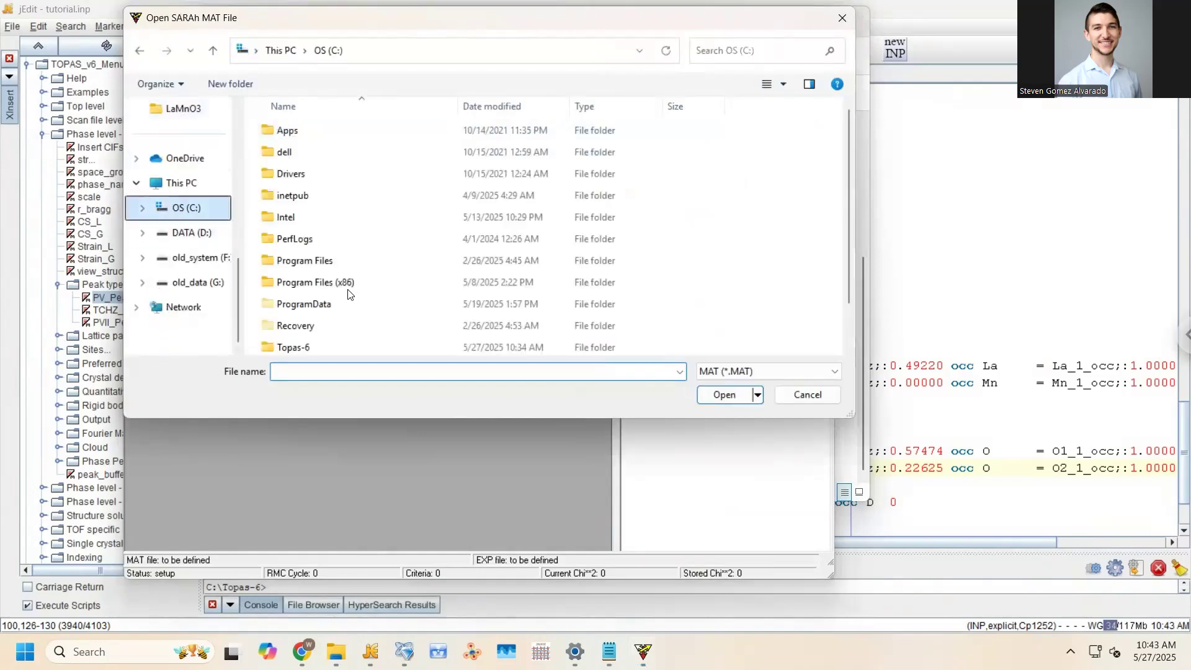
double_click(348, 284)
scroll(350, 285, down, 2)
scroll(349, 285, down, 2)
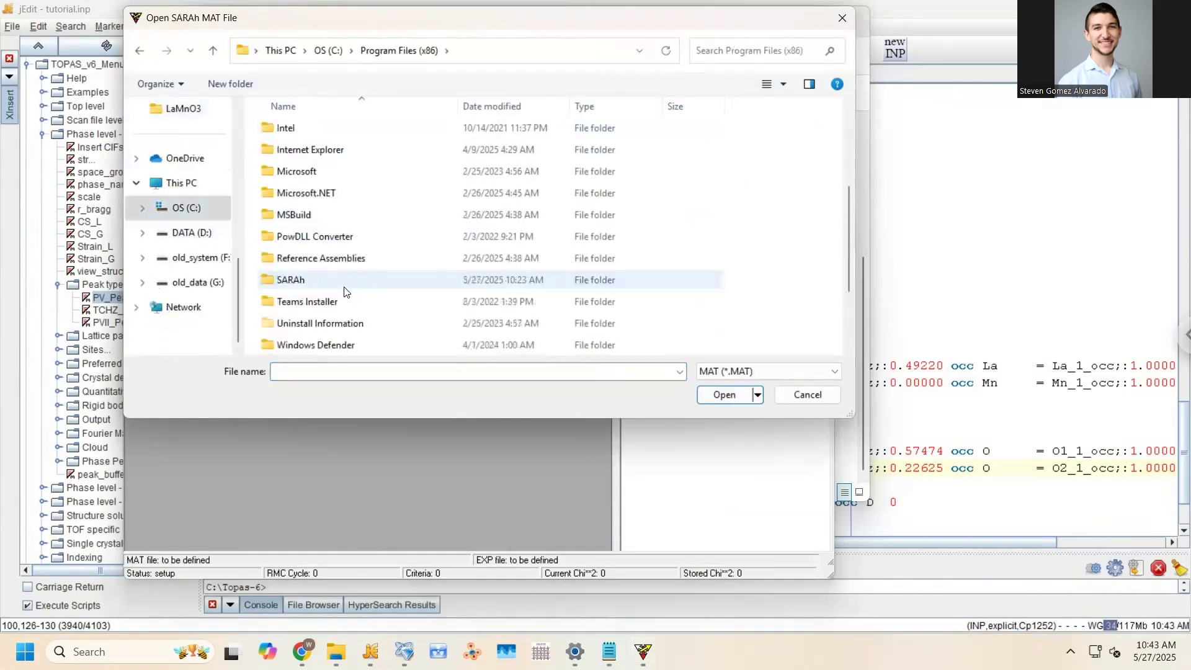
double_click(320, 214)
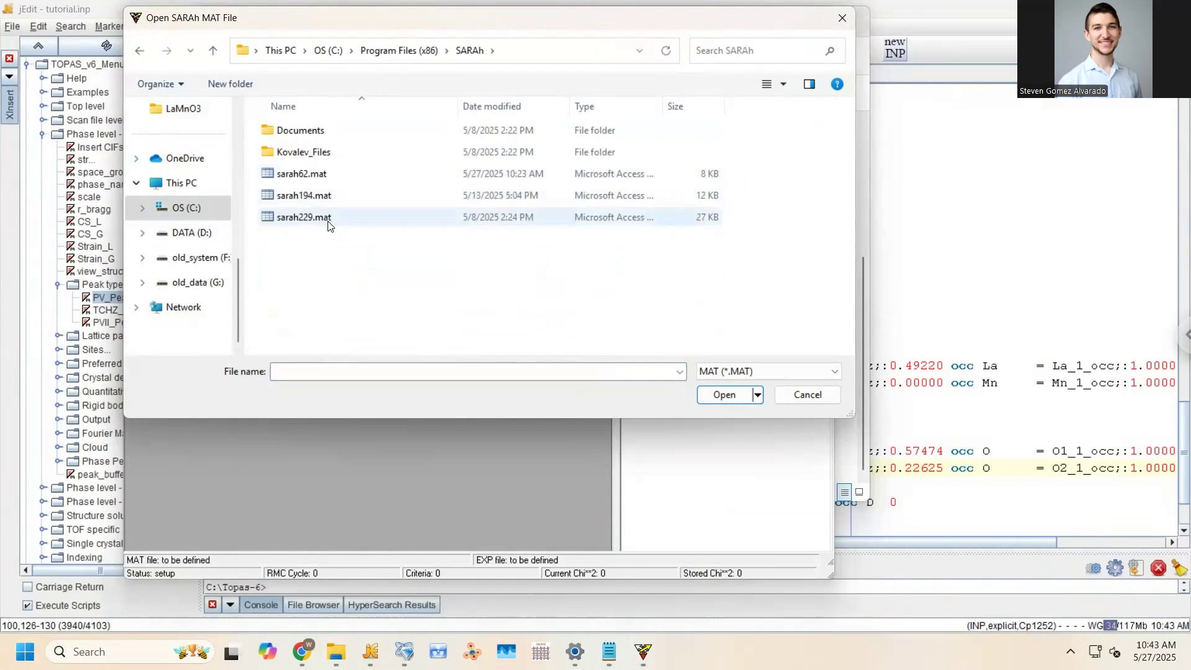
click(307, 177)
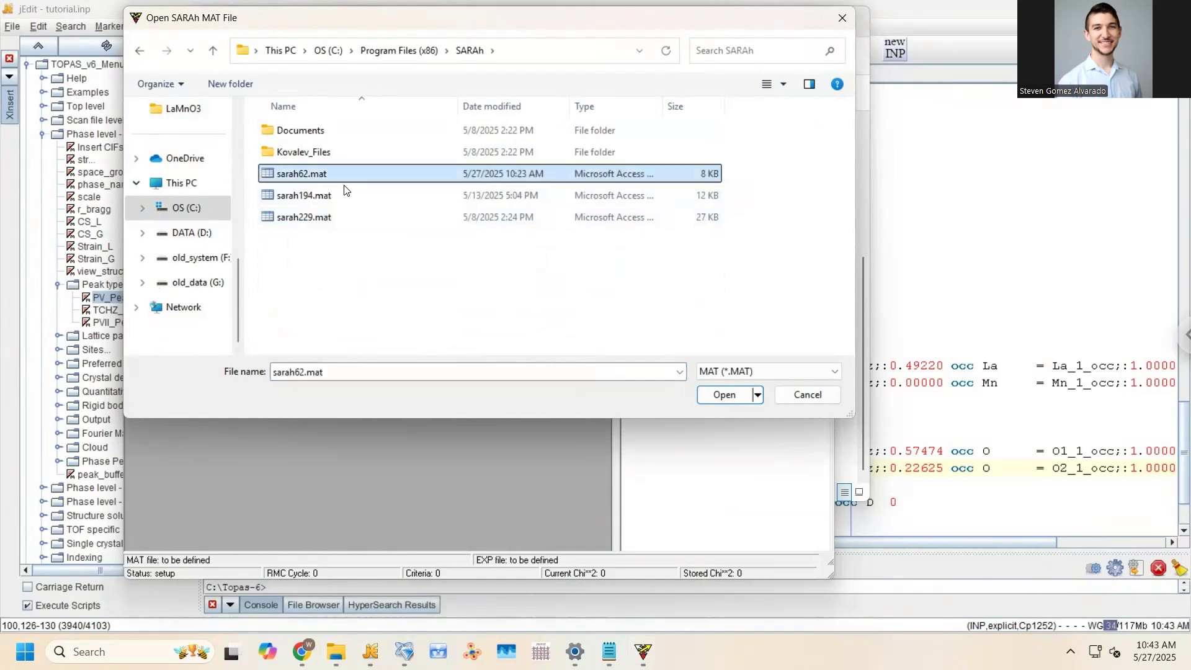
click(722, 395)
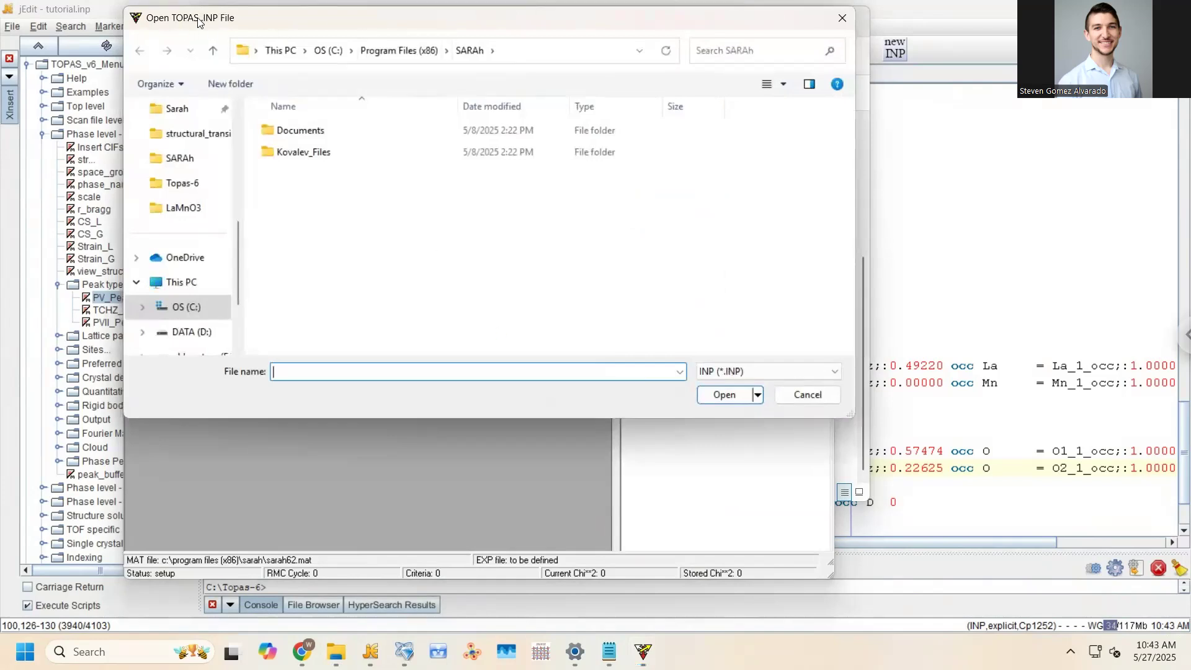
Open tutorial.inp from the Desktop as the TOPAS .INP file
click(163, 283)
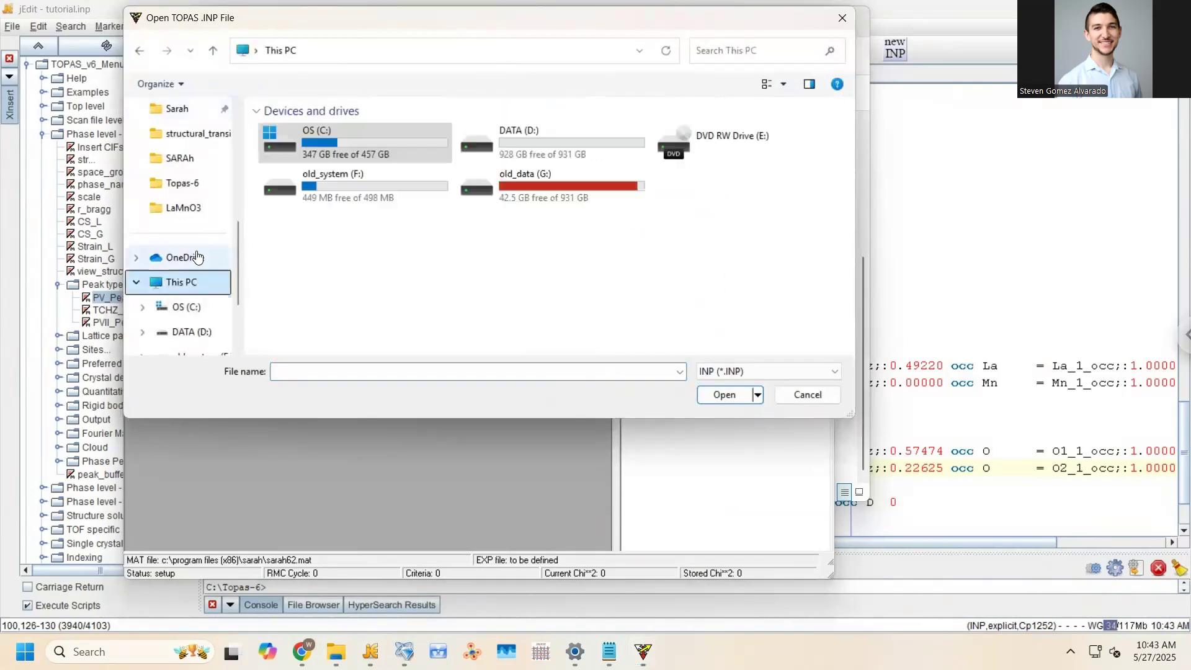
scroll(192, 164, up, 3)
click(185, 133)
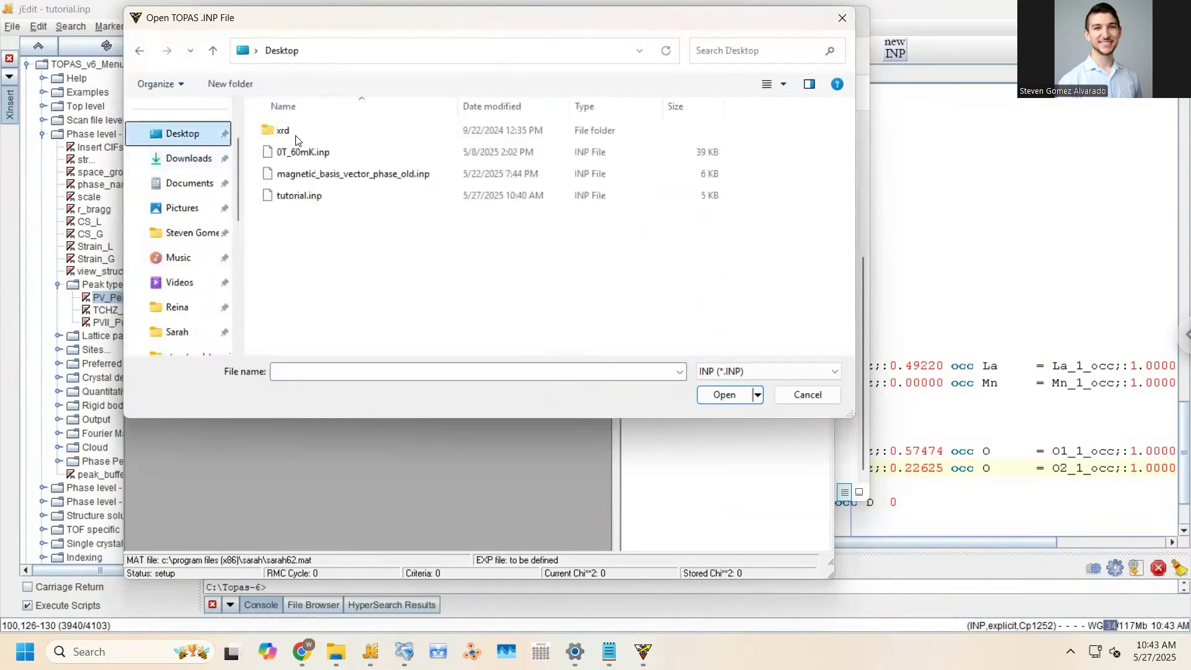
click(300, 195)
click(724, 397)
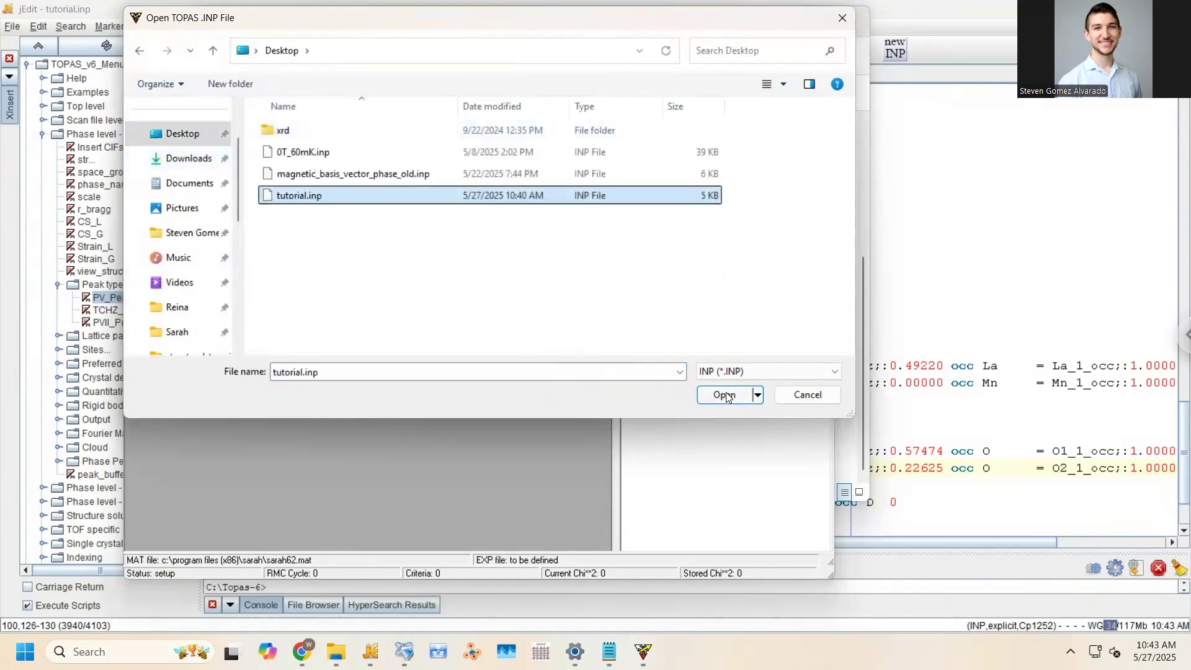
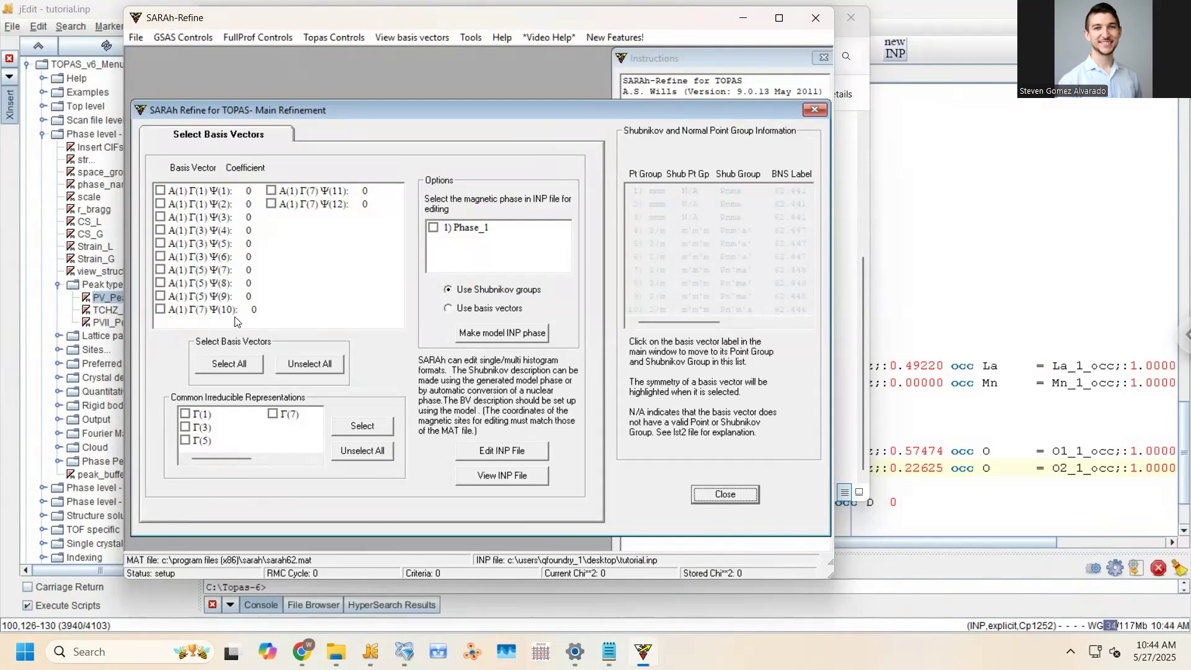
Include irreps Γ(1), Γ(3), Γ(5) and Γ(7) with all their basis vectors
click(184, 414)
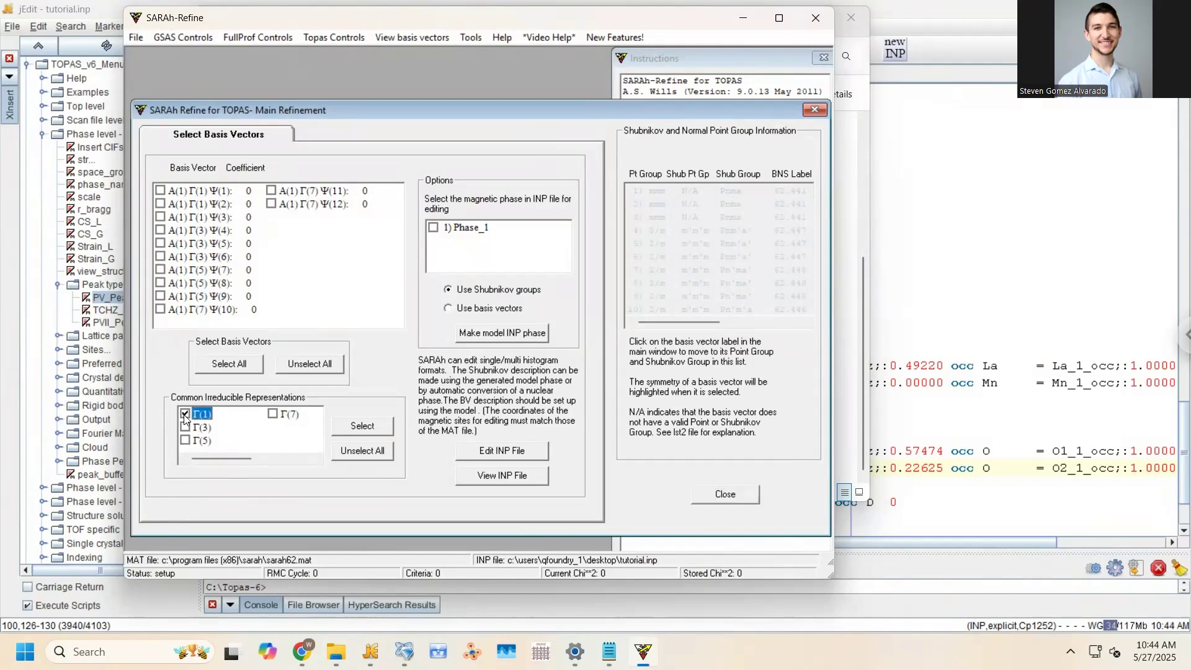
click(348, 430)
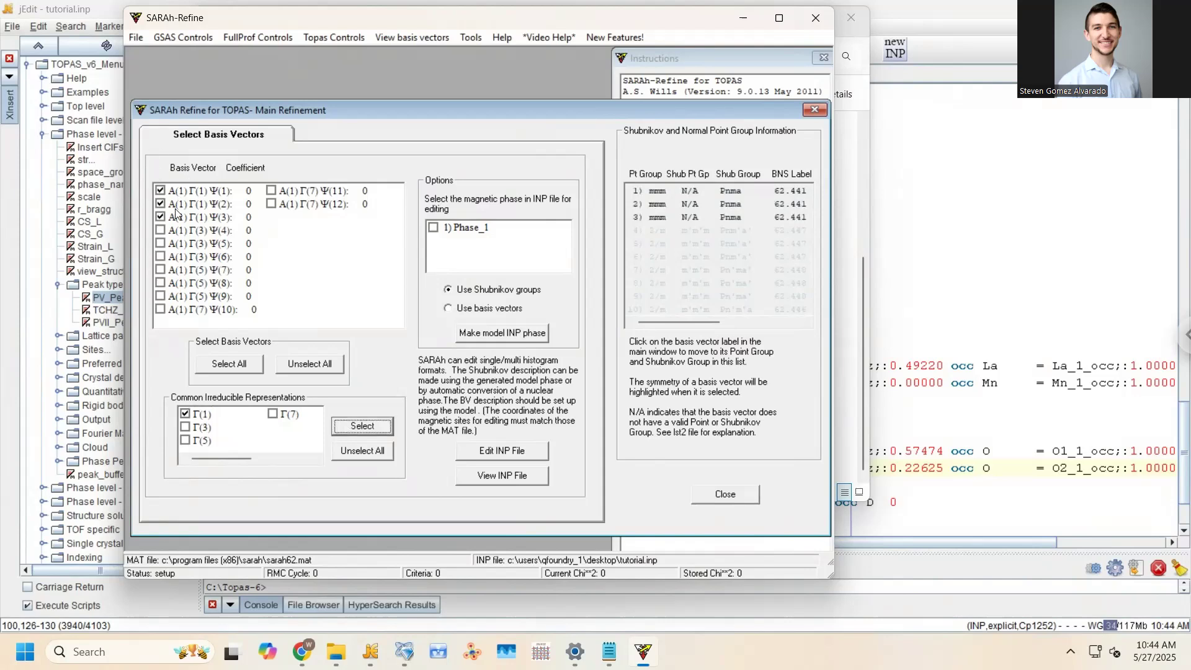
click(185, 427)
click(185, 440)
click(273, 414)
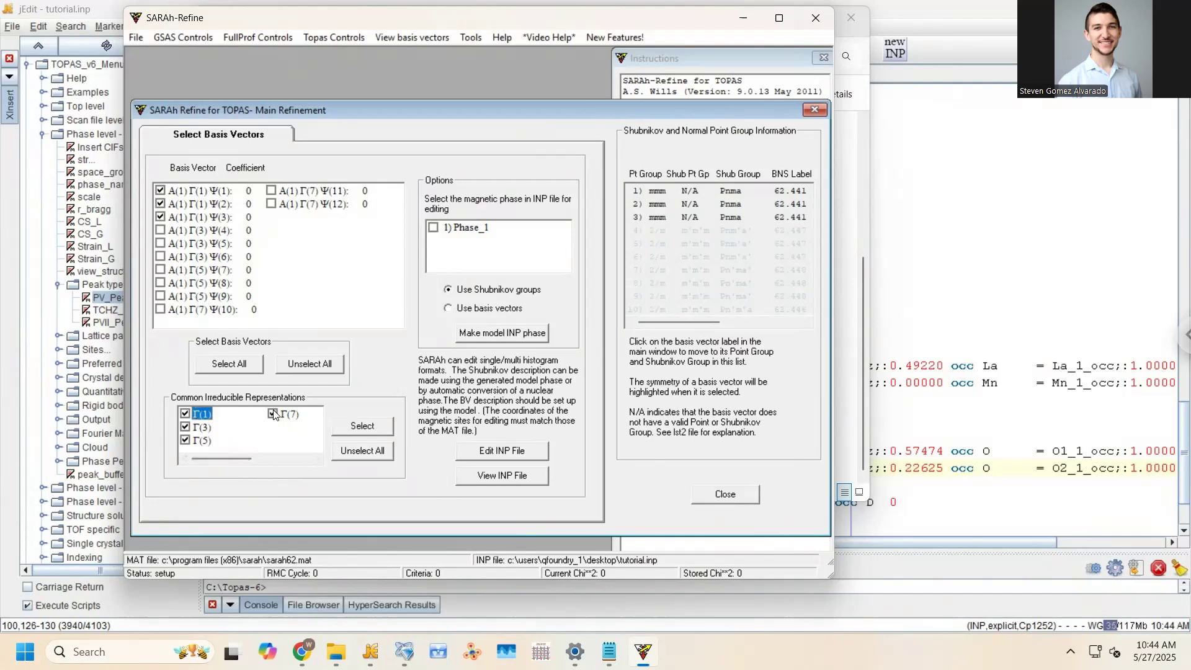
click(377, 435)
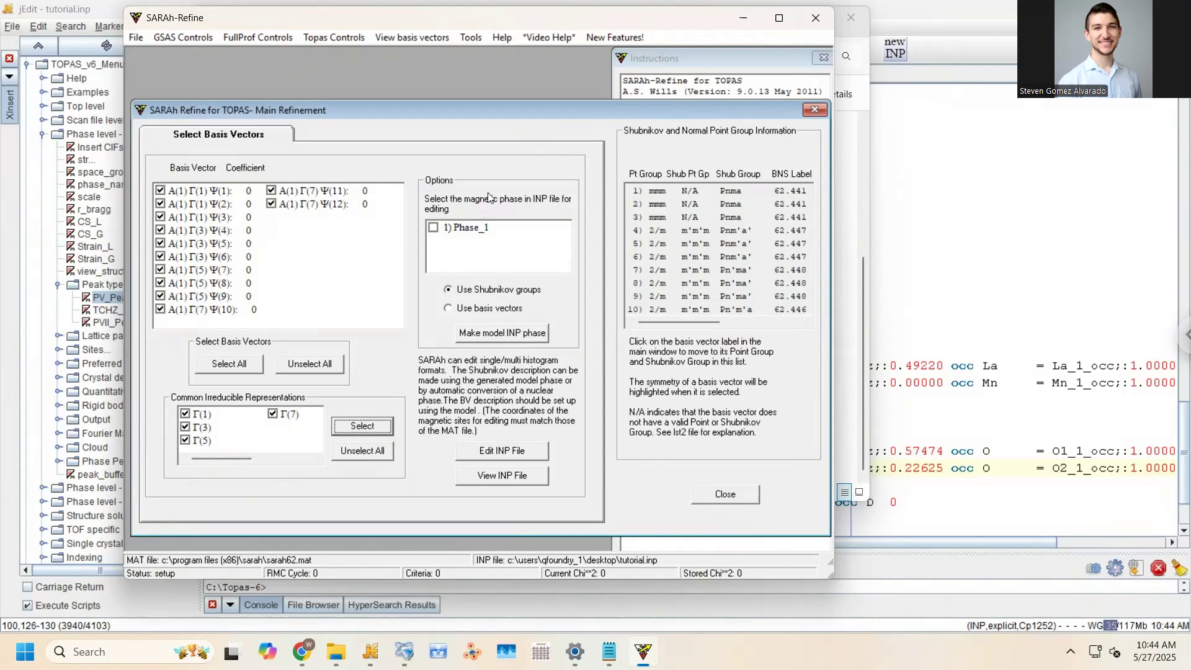
Generate the TOPAS model phase for Phase_1, accepting the switch to the basis-vector description
click(434, 228)
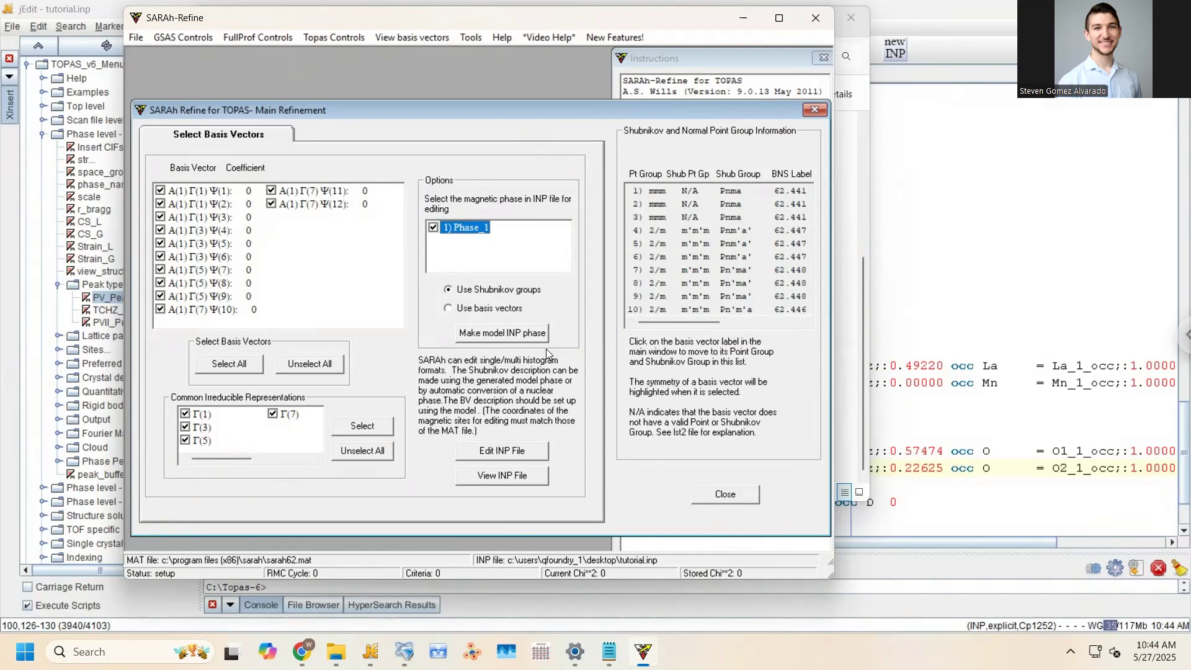
click(481, 334)
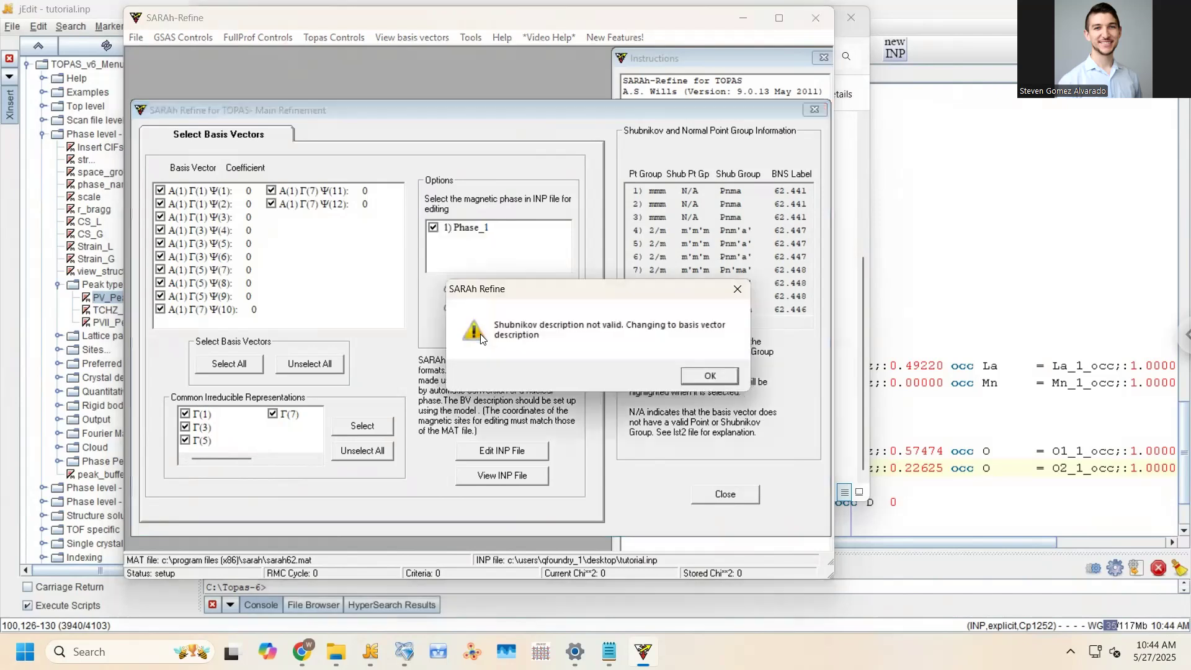
click(709, 376)
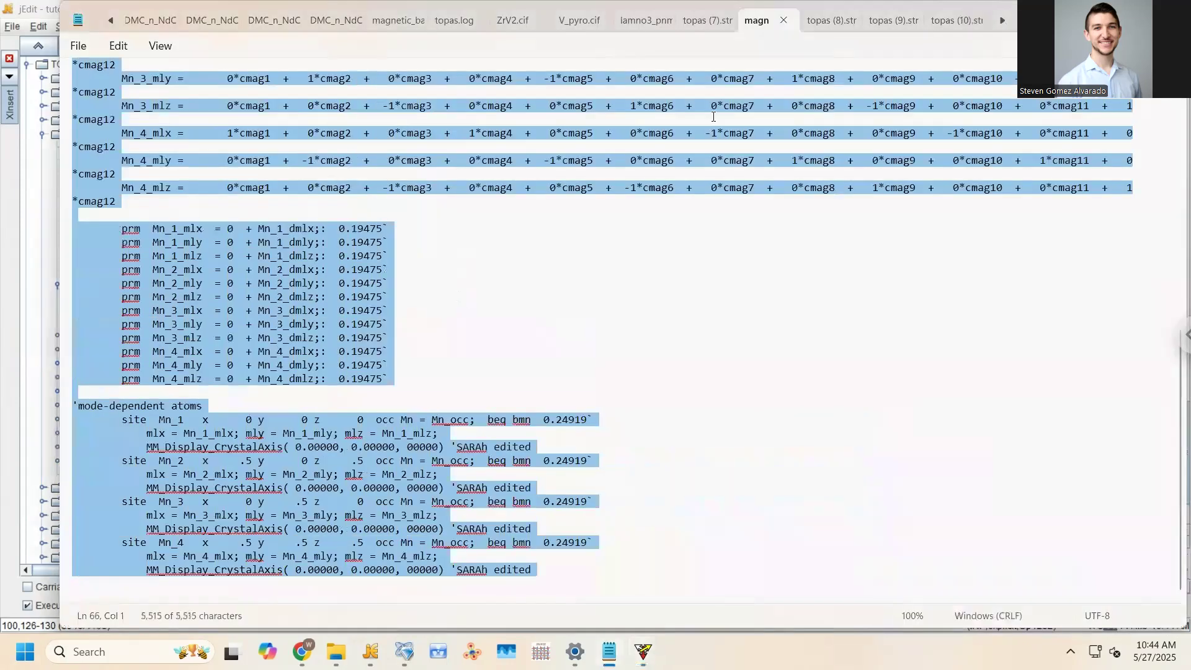
Review the generated magnetic_BV phase text in Notepad from top to bottom
drag(1180, 356, 1175, 127)
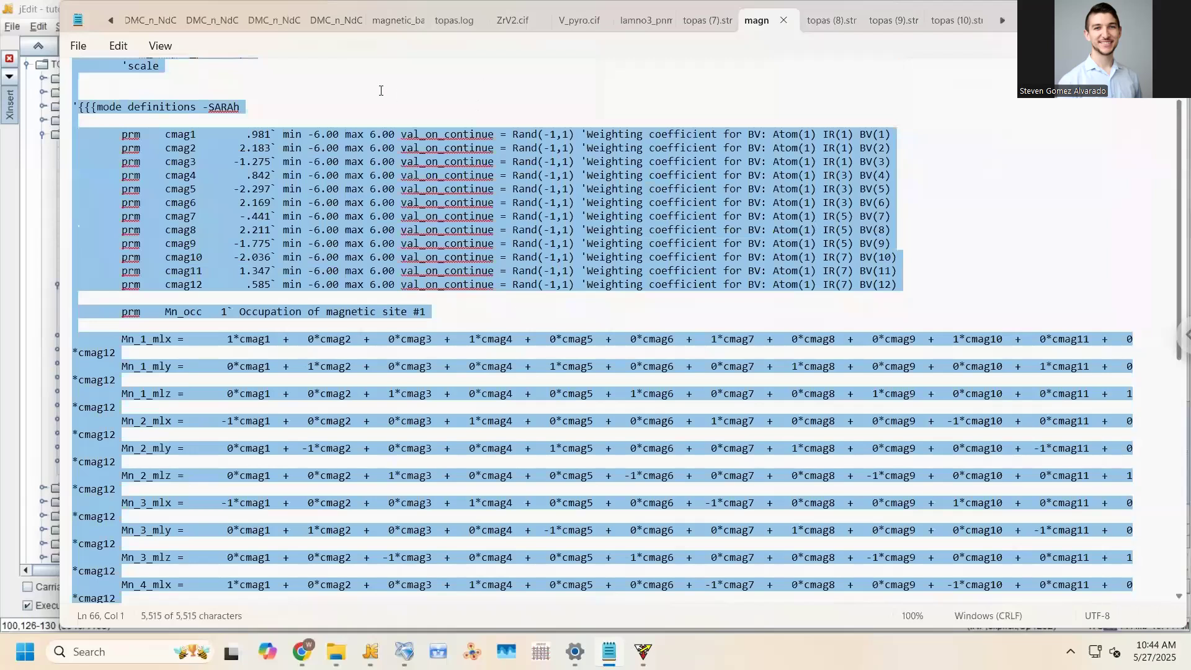
scroll(381, 91, up, 2)
click(232, 90)
key(ctrl+Home)
key(shift+Down)
key(shift+Down)
key(shift+Down)
key(shift+Down)
key(shift+Down)
key(shift+Up)
key(shift+Up)
key(shift+Up)
key(shift+Up)
key(shift+Up)
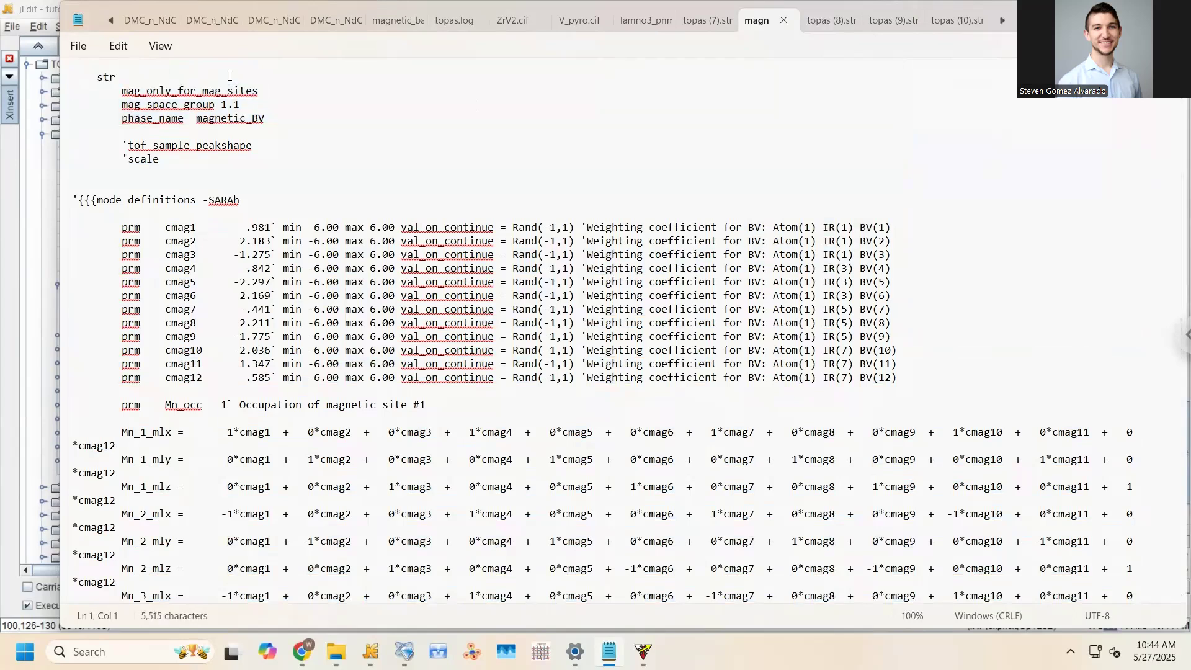
key(shift+Page_Down)
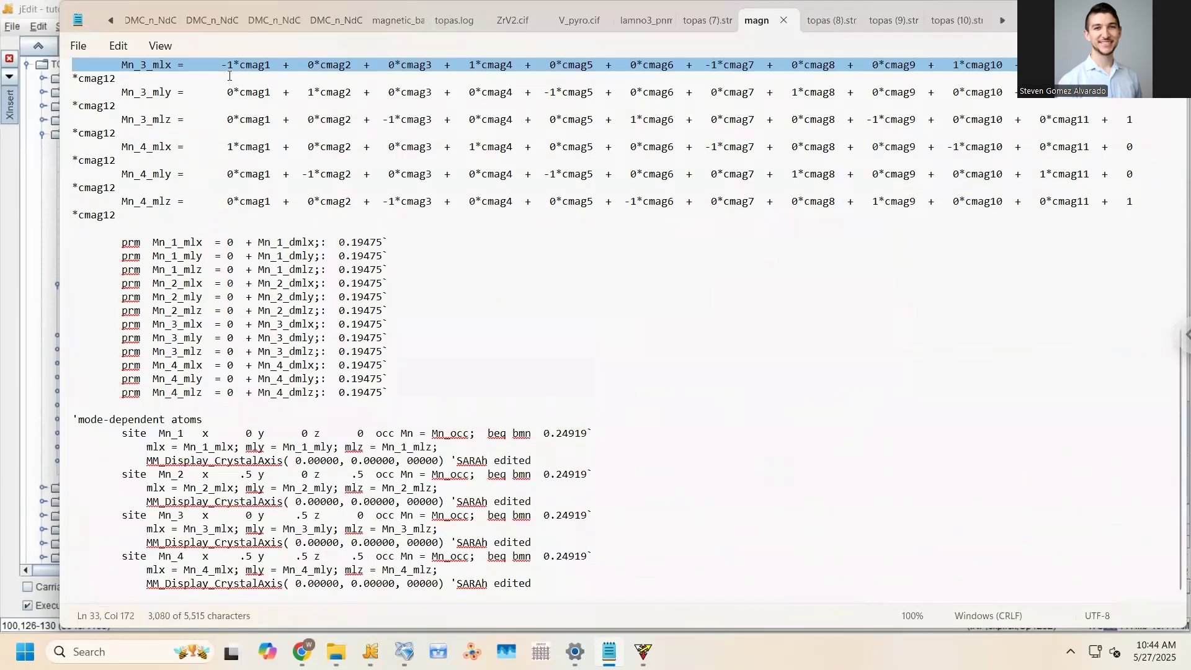
key(shift+Page_Down)
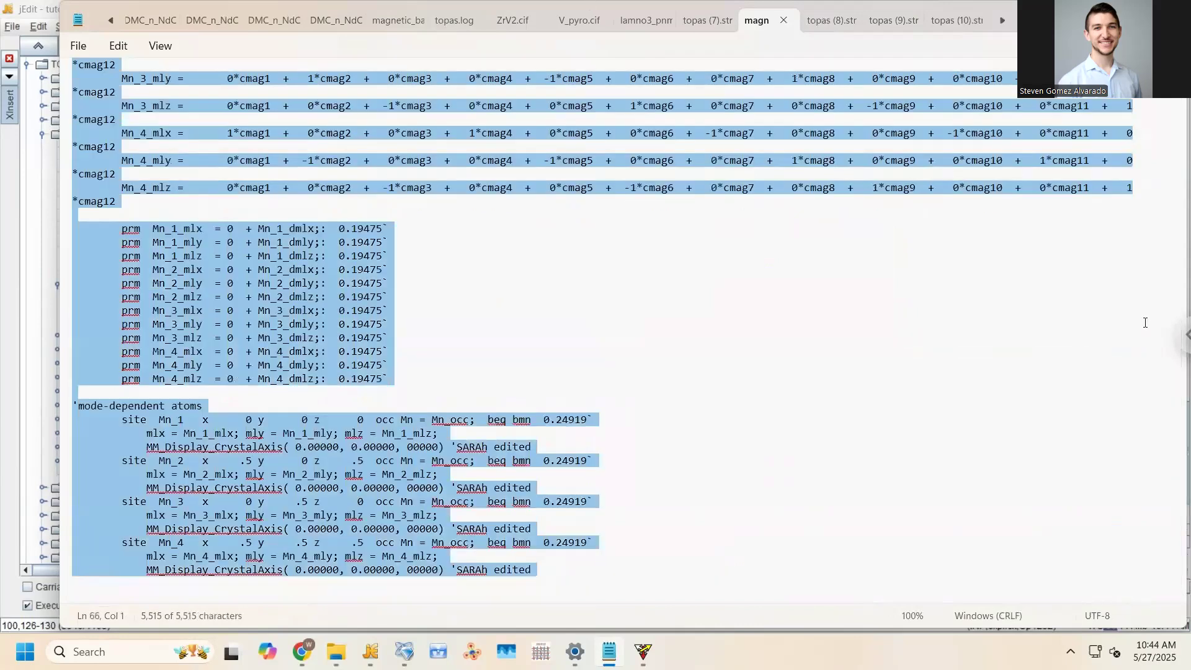
scroll(1175, 264, up, 13)
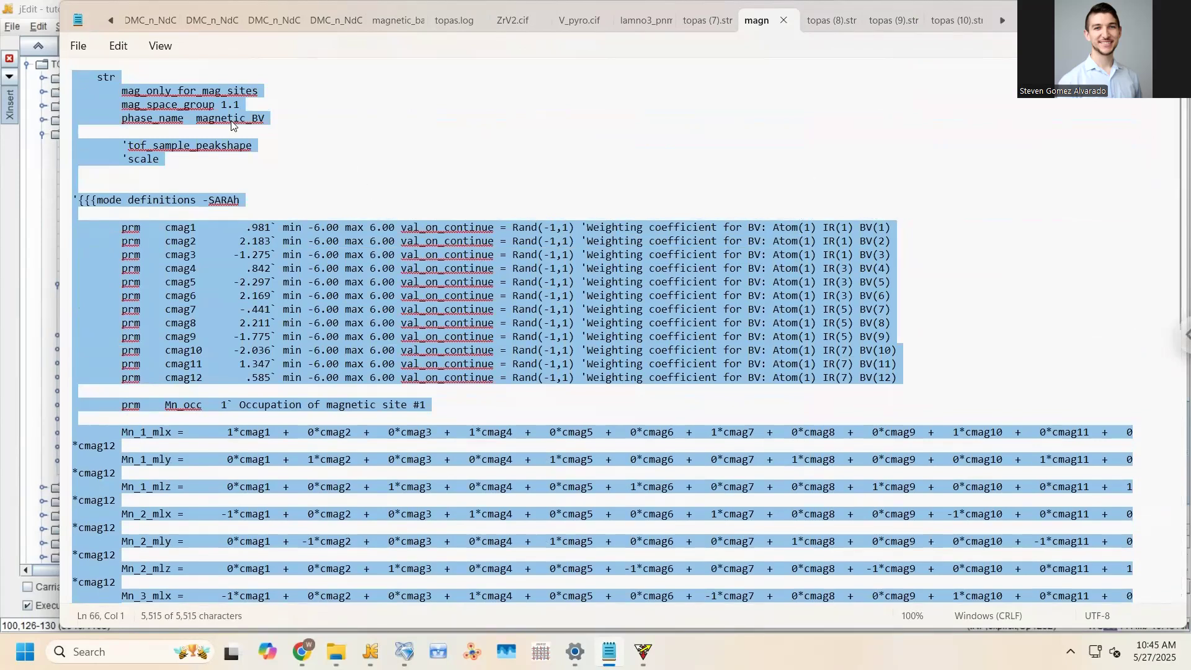
click(181, 119)
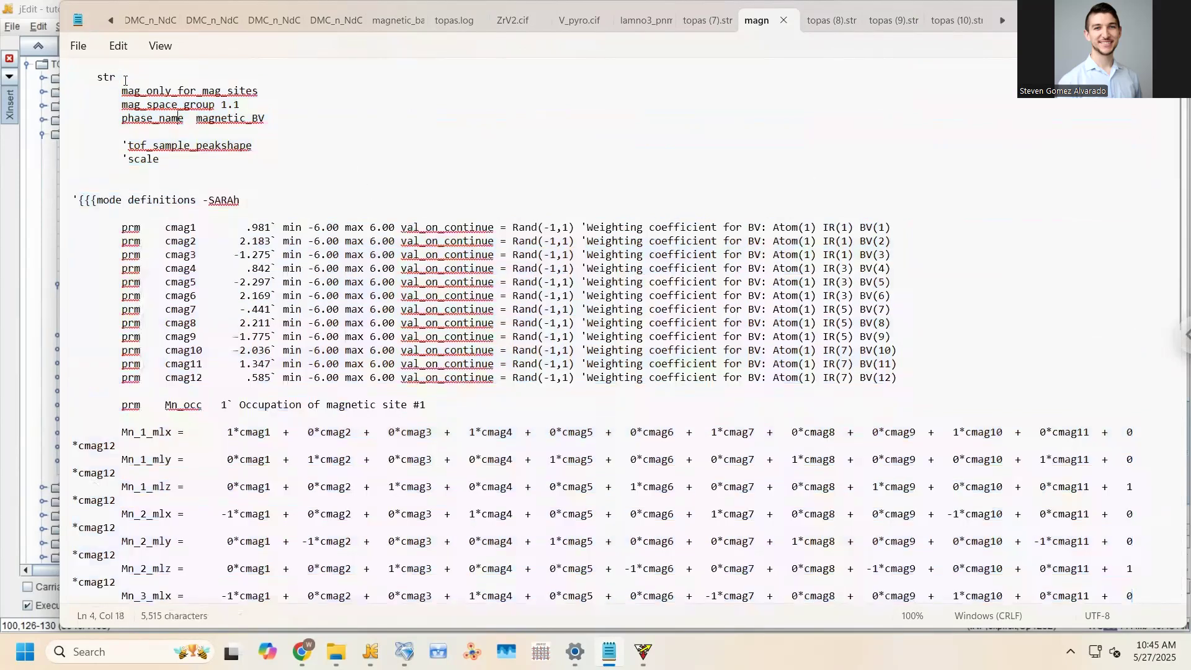
Copy all the phase text, return to jEdit past the changed-on-disk notice, and open the file browser
key(ctrl+a)
click(370, 651)
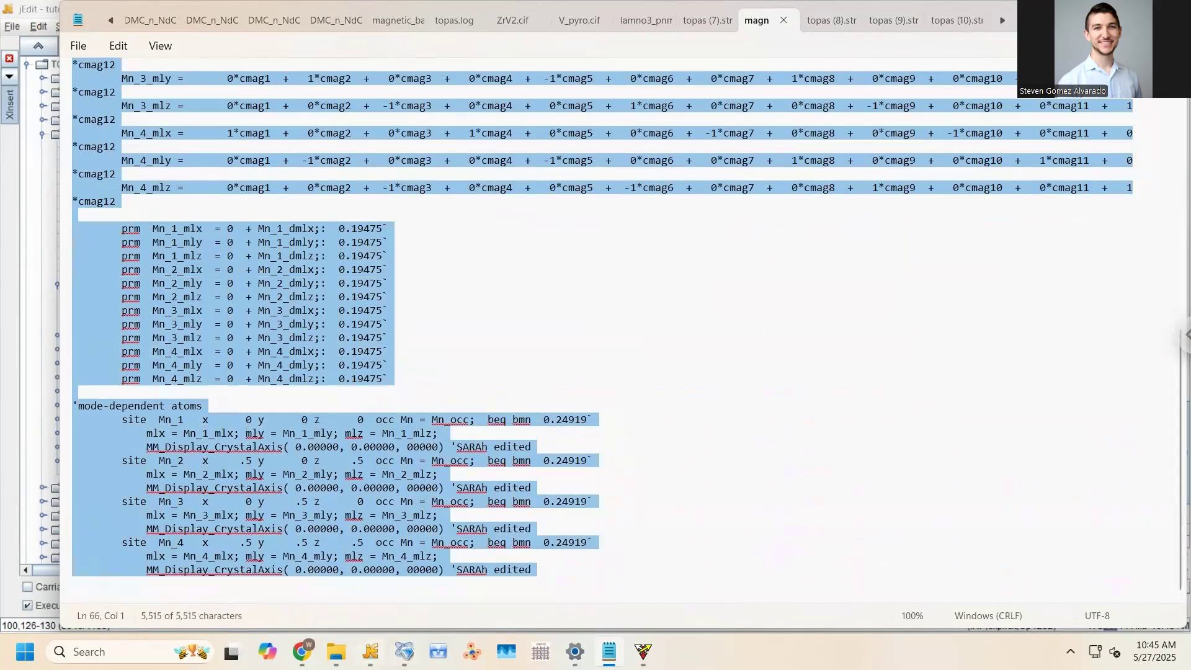
click(397, 176)
key(ctrl+o)
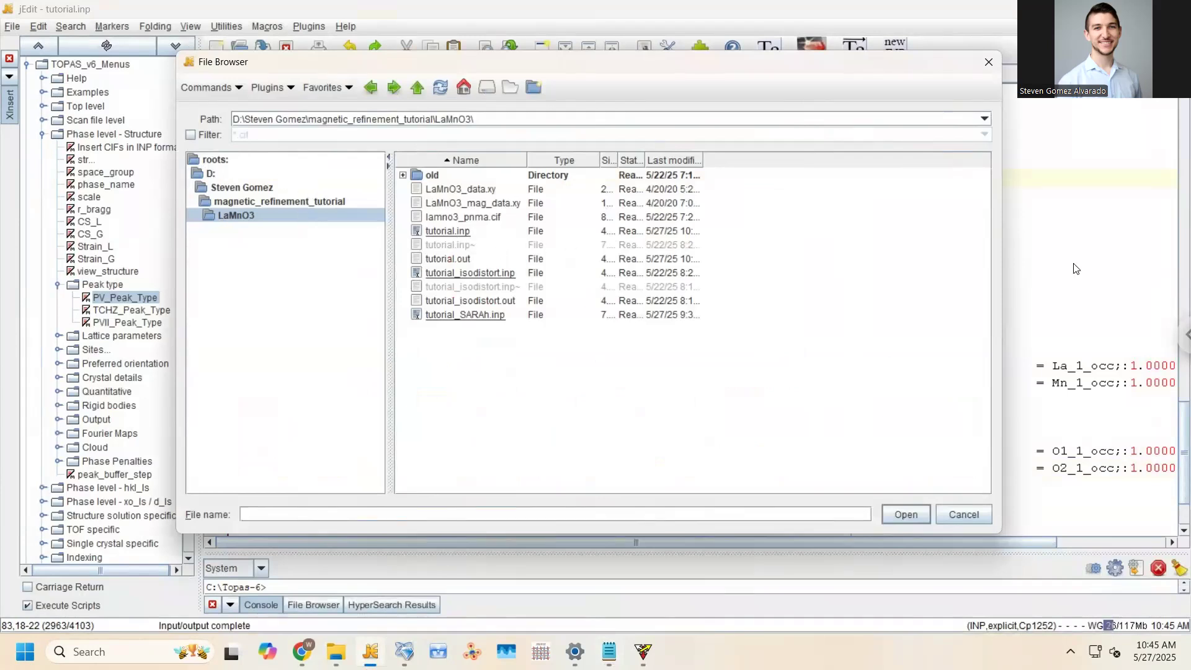
Close the file browser and delete the old text below the nuclear structure in tutorial.inp
click(964, 515)
drag(368, 500, 224, 250)
scroll(307, 315, up, 10)
scroll(307, 315, up, 6)
scroll(231, 179, up, 3)
key(Delete)
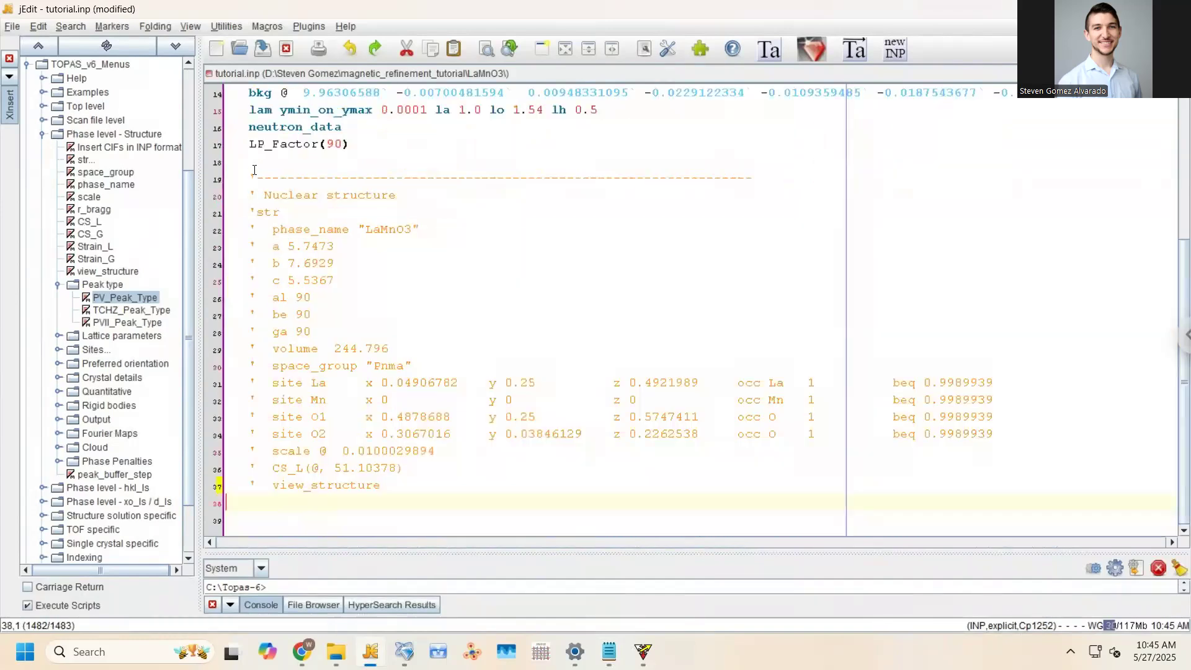
Uncomment the nuclear str block and view_structure line (lines 21–36), then save
drag(257, 208, 250, 474)
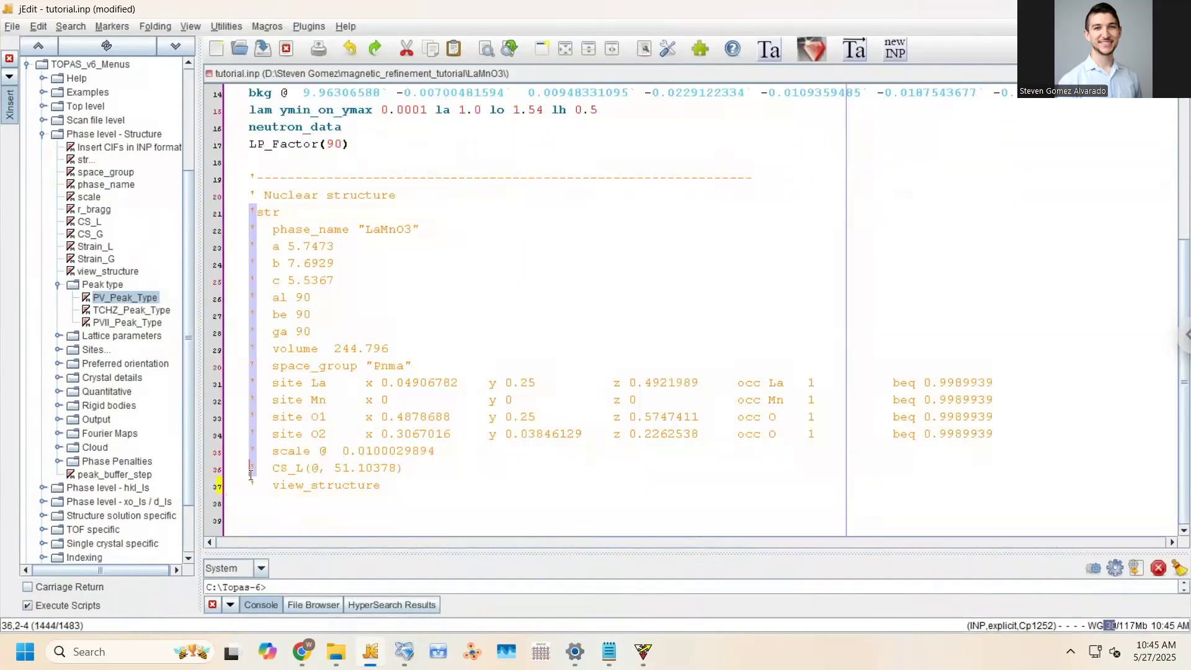
key(Delete)
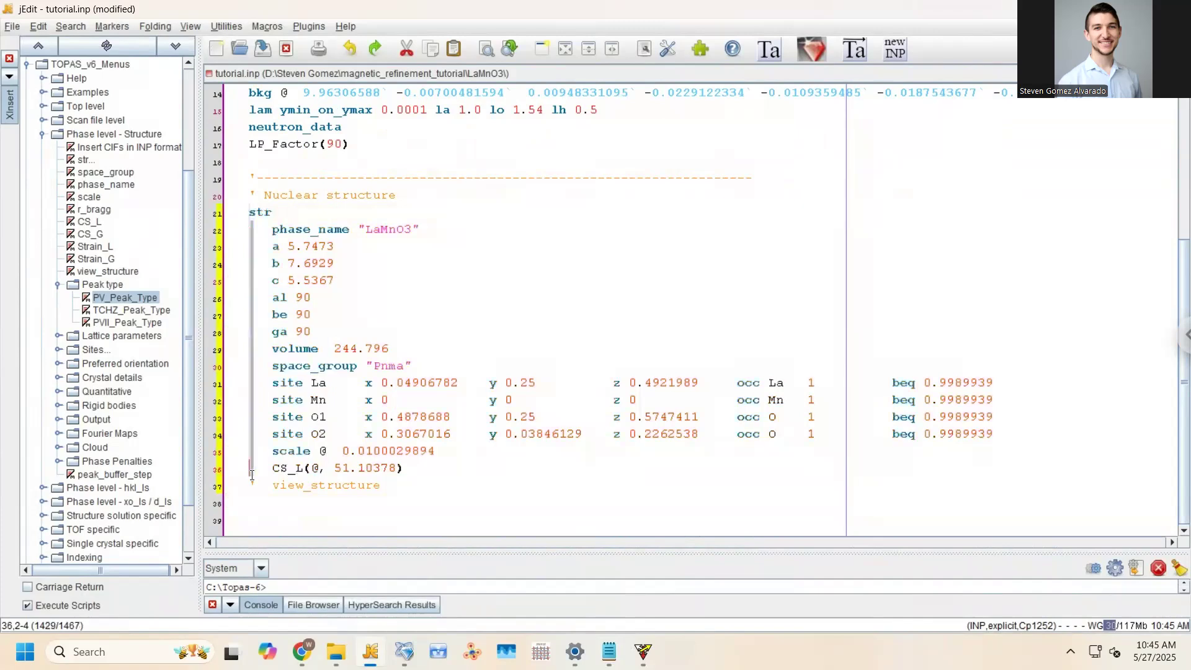
key(Delete)
key(ctrl+s)
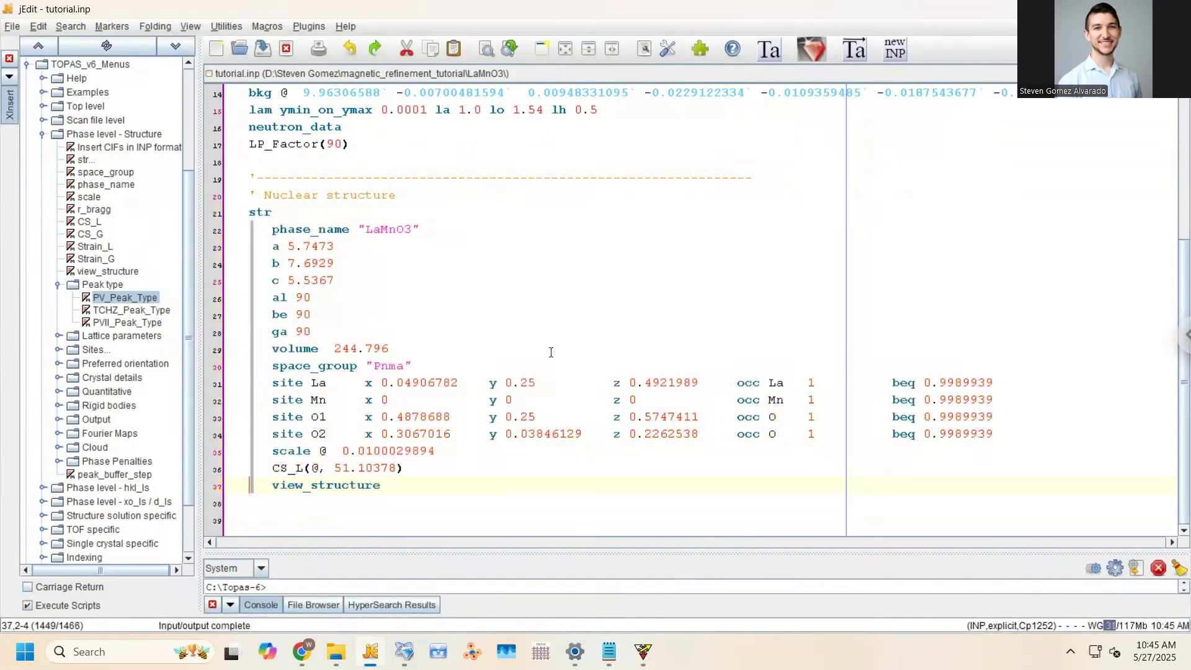
Add a dashed divider and ' Magnetic structure heading, then paste the SARAh magnetic phase below
click(441, 483)
key(Return)
key(Return)
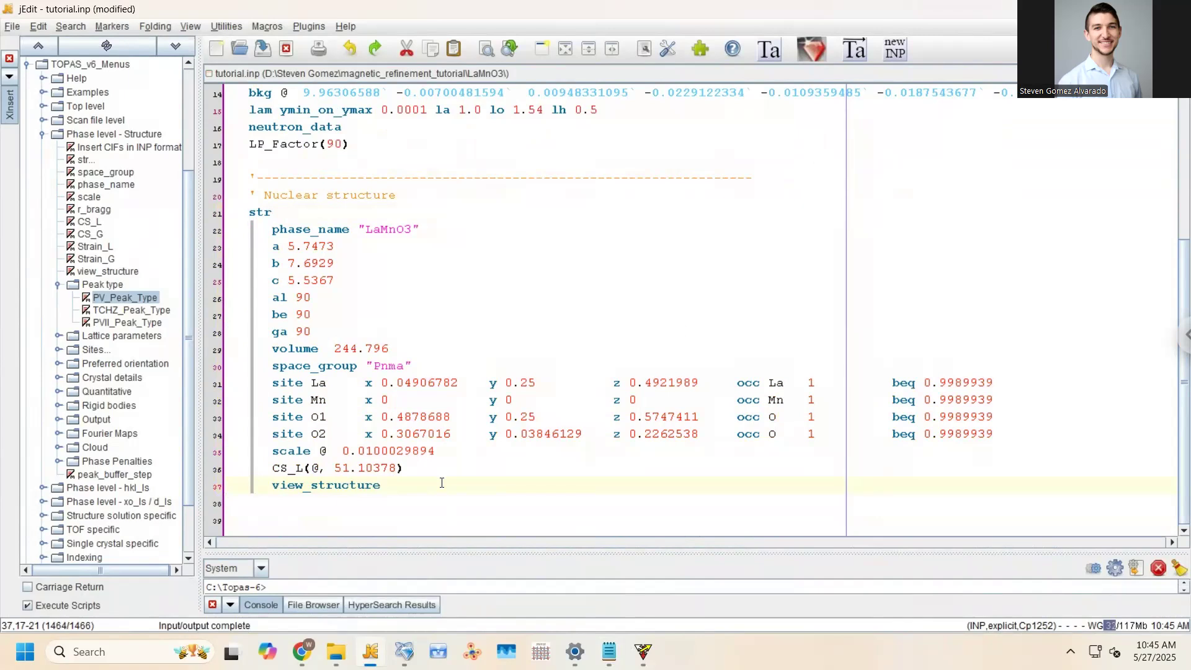
text(')
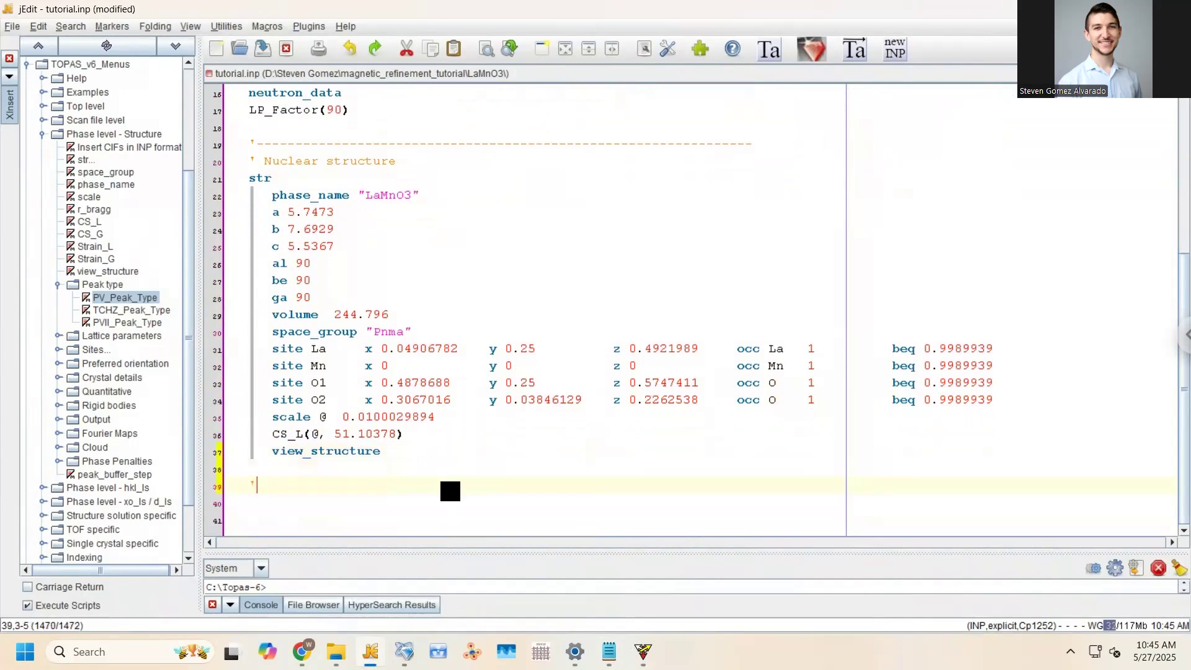
text(---------------------------)
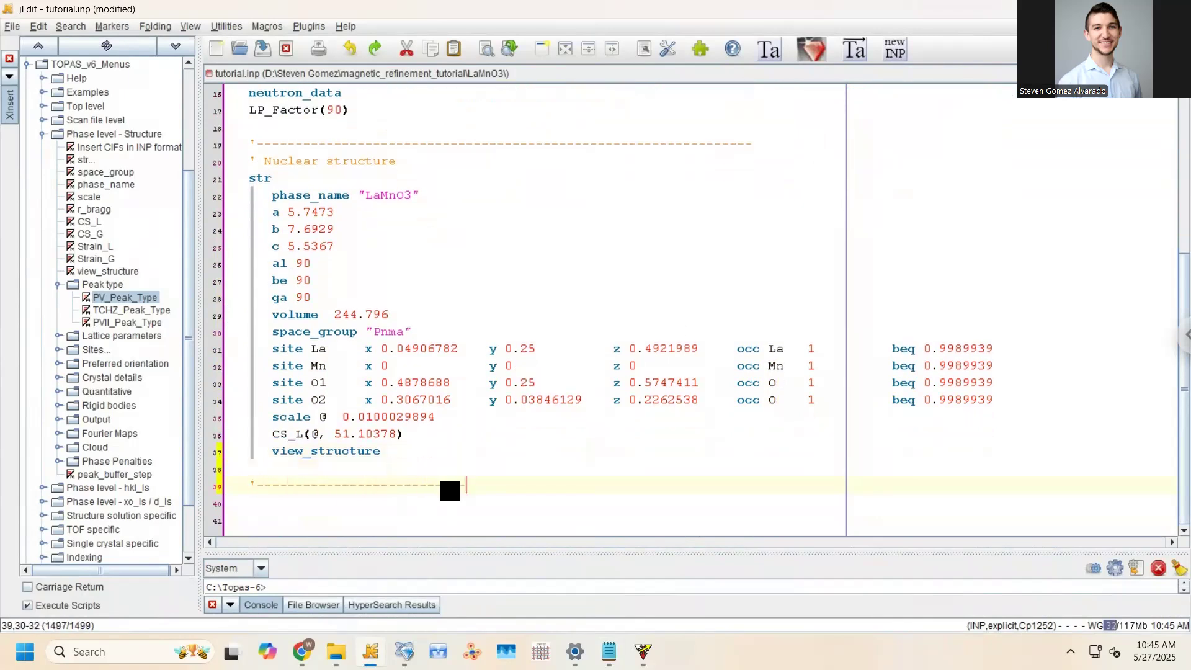
text(--------------------------------------------------)
key(Return)
text(')
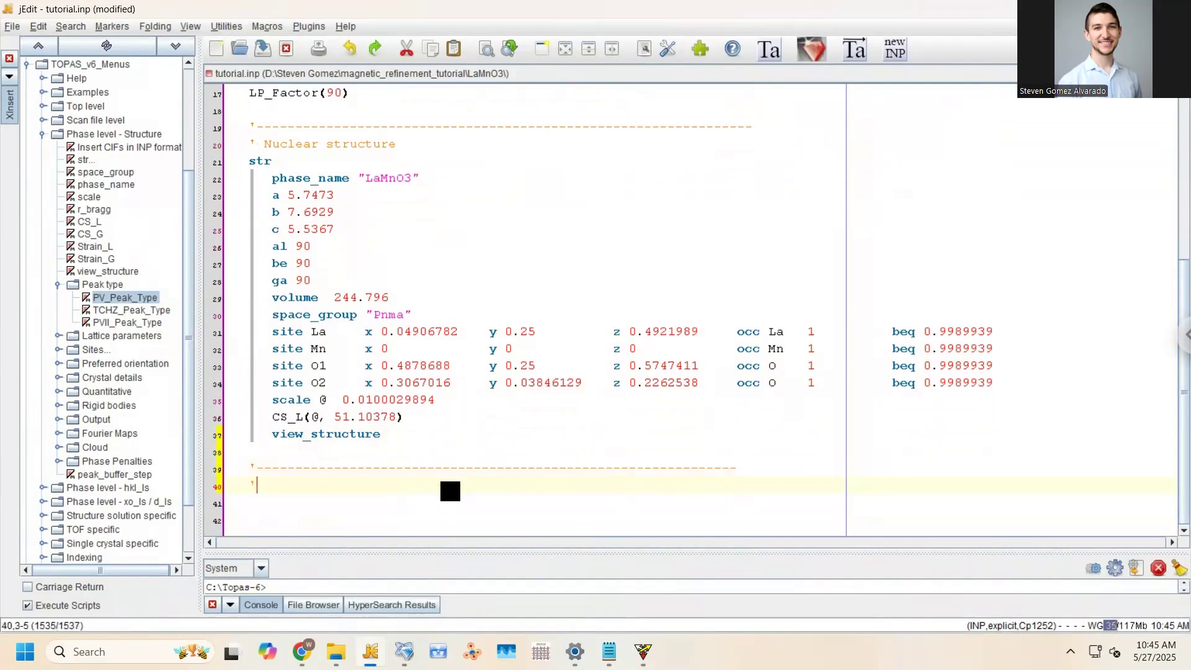
text( Magnetic structure)
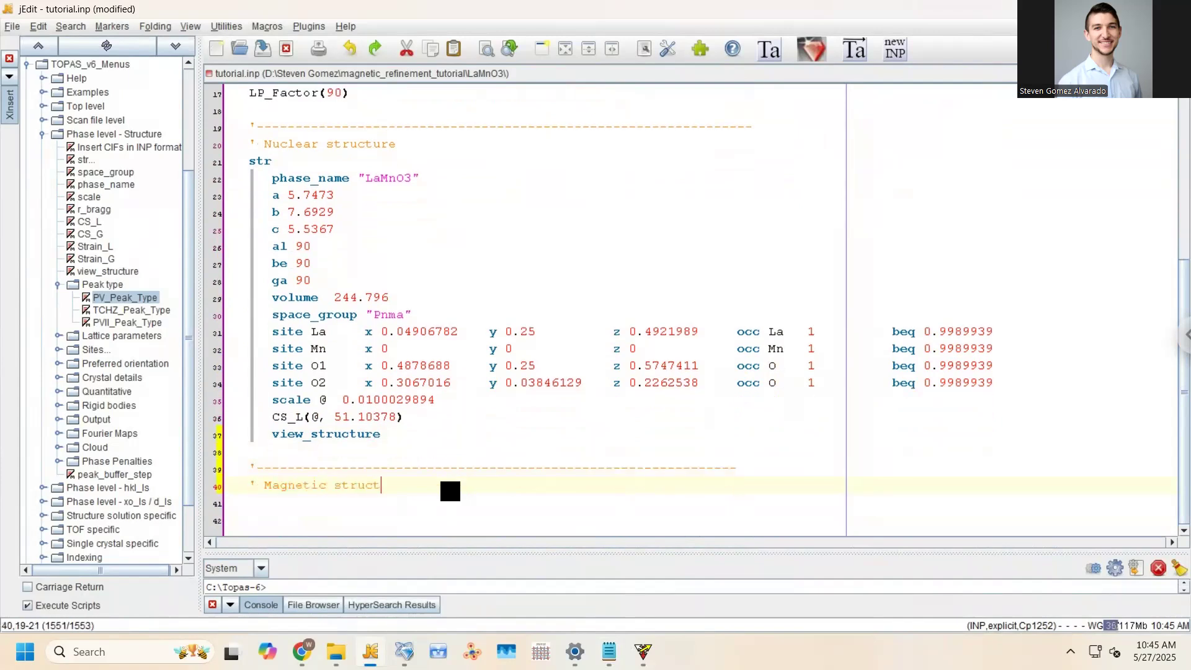
key(Return)
key(ctrl+v)
Rename the magnetic phase from magnetic_BV to "LaMnO3_magnetic" and save
scroll(454, 496, up, 5)
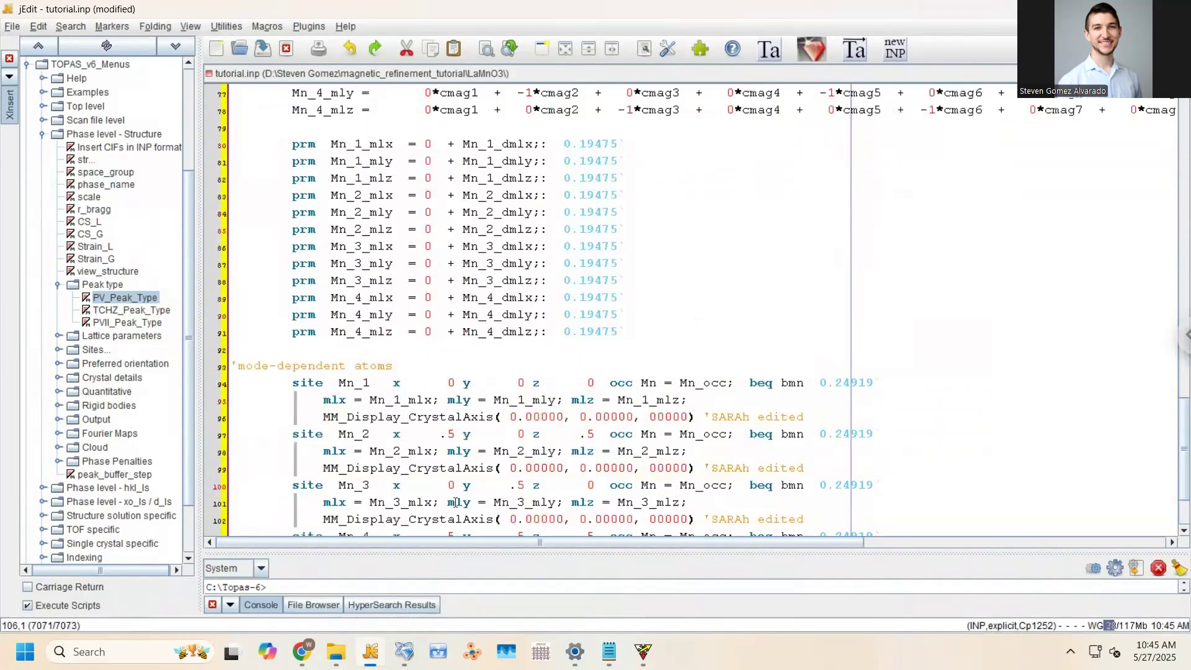
scroll(454, 496, up, 12)
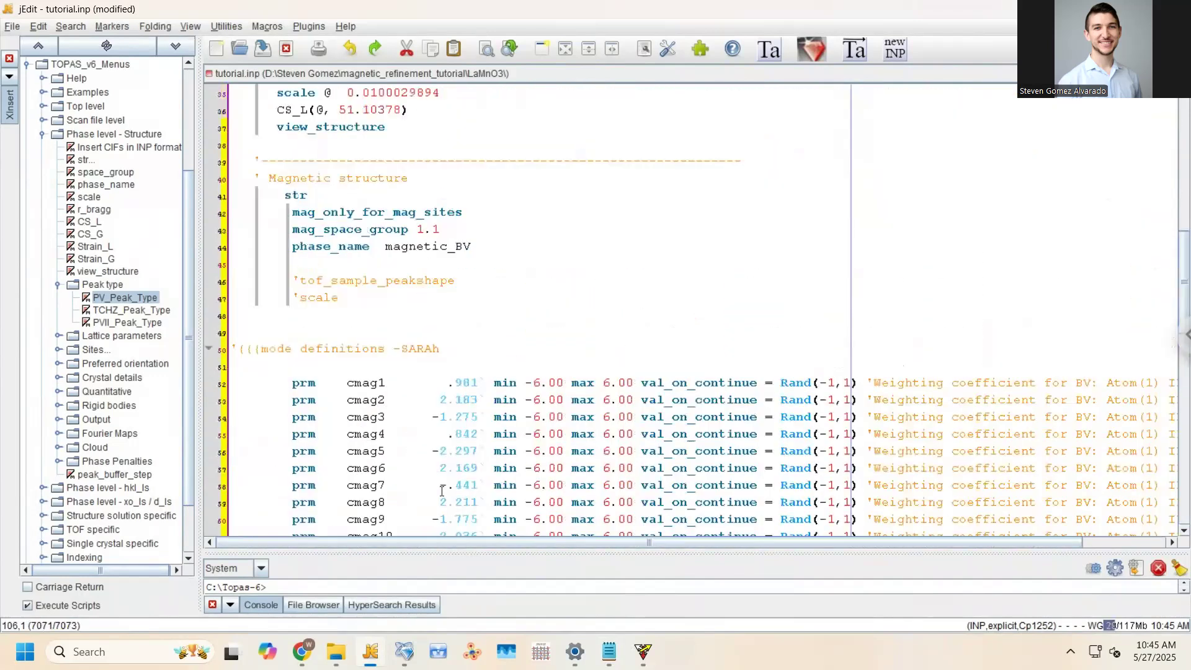
scroll(306, 313, up, 2)
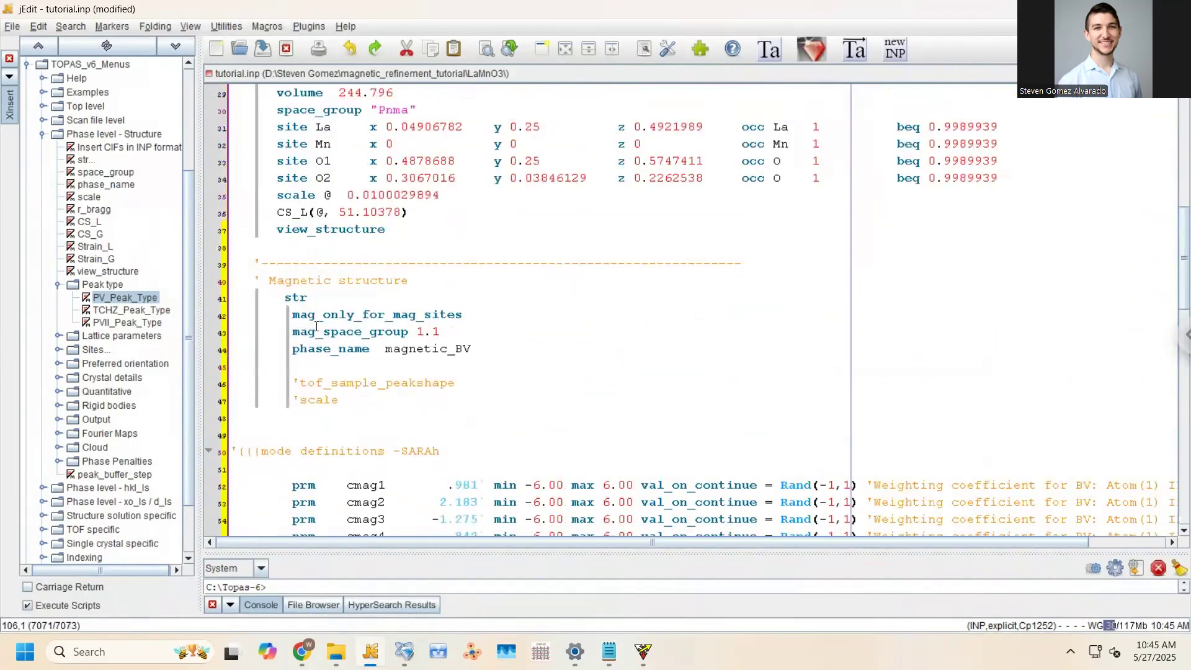
scroll(345, 305, down, 2)
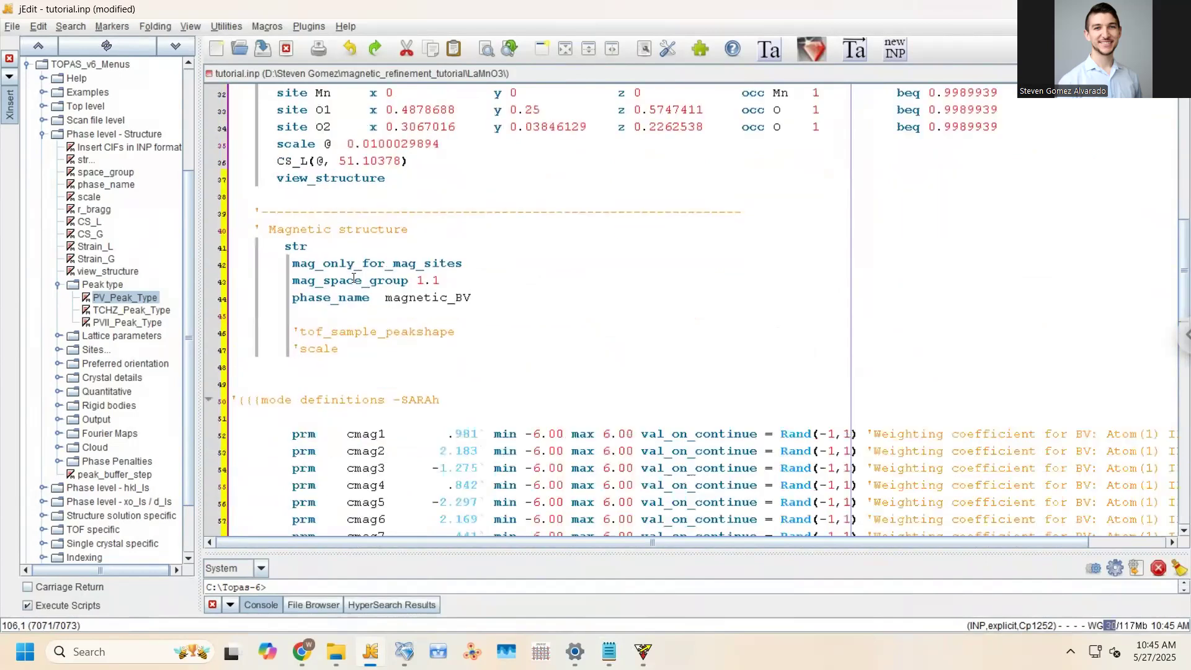
click(367, 244)
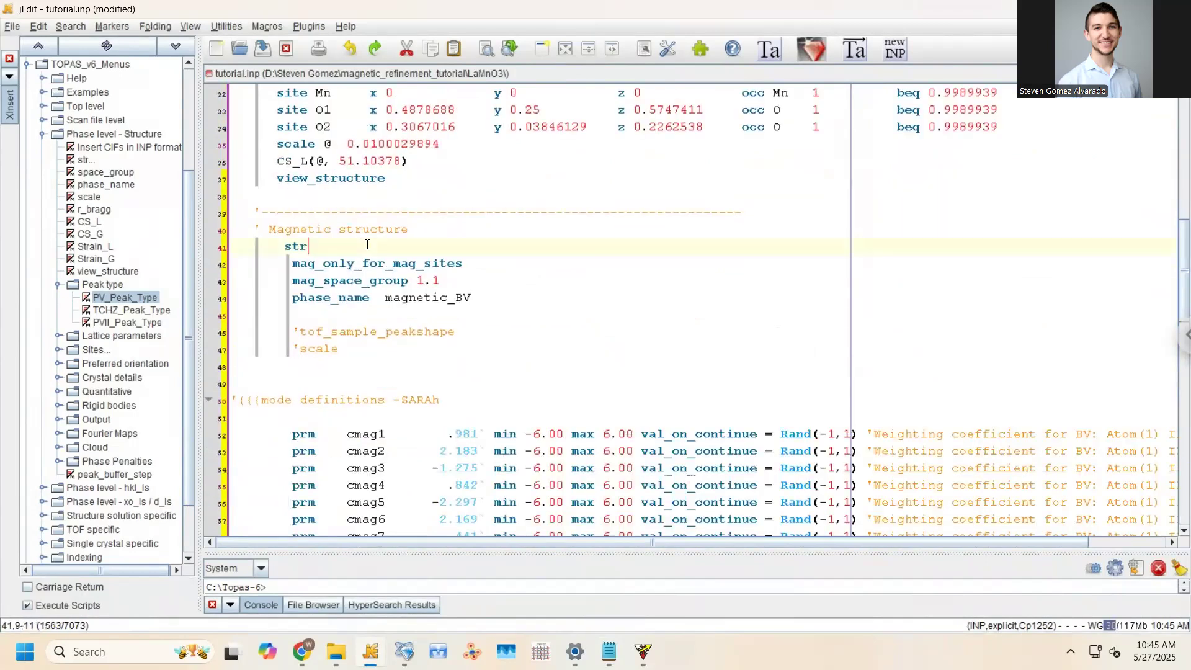
scroll(430, 304, down, 3)
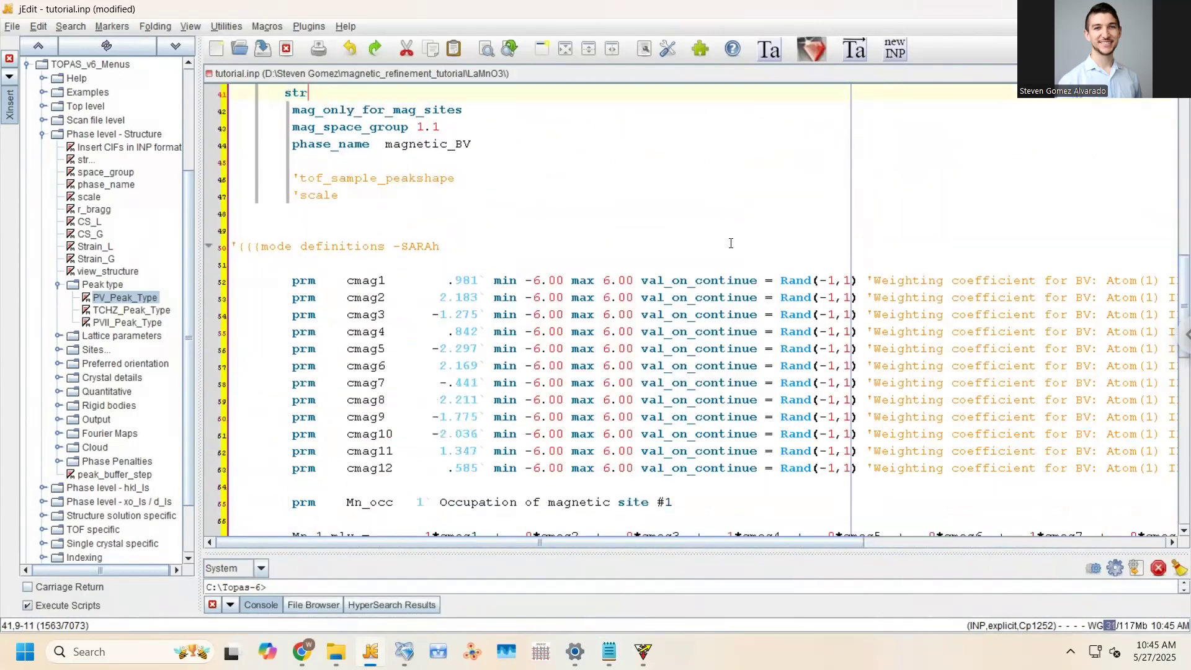
scroll(664, 293, down, 3)
scroll(676, 256, up, 4)
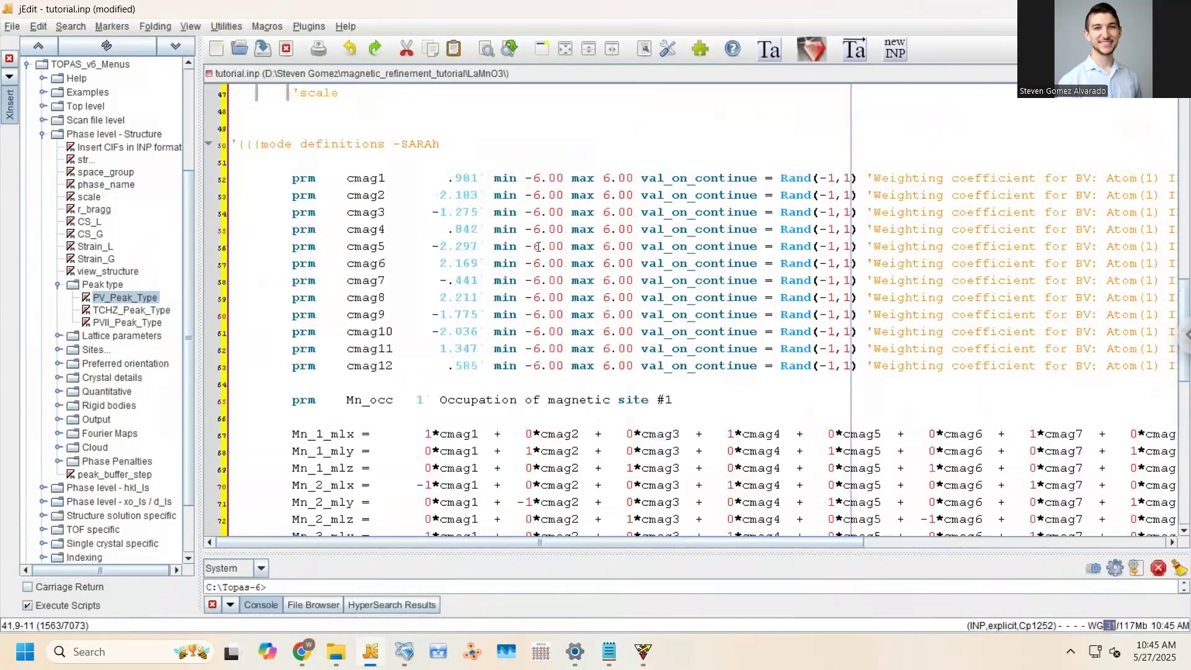
scroll(412, 212, up, 1)
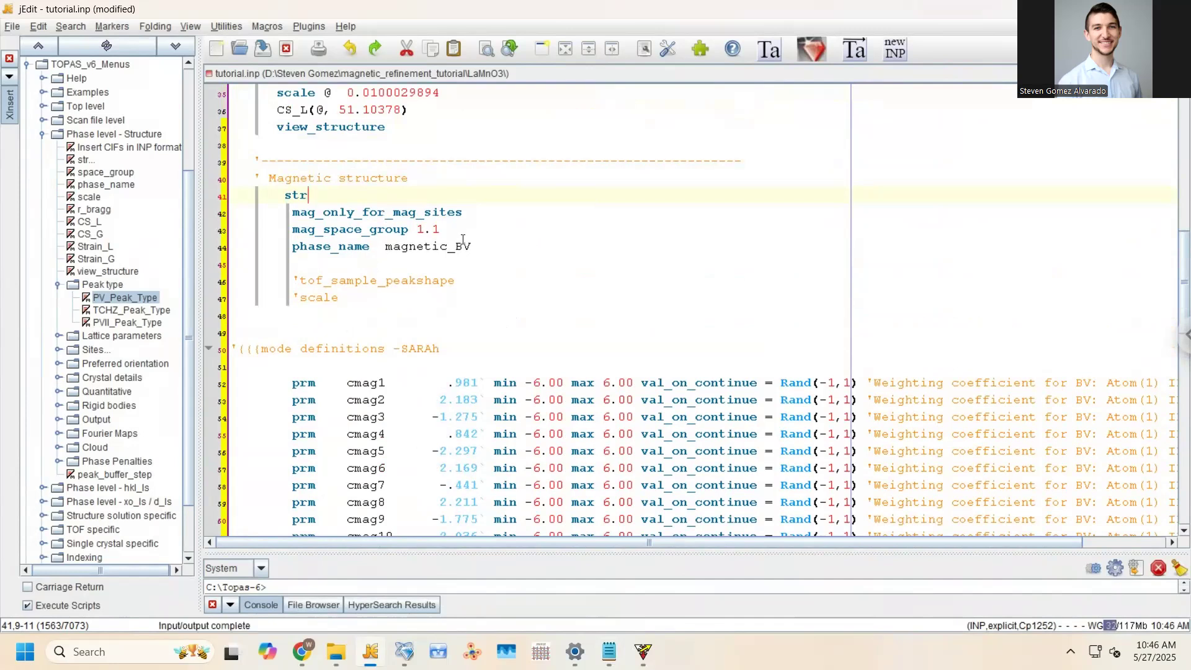
click(386, 245)
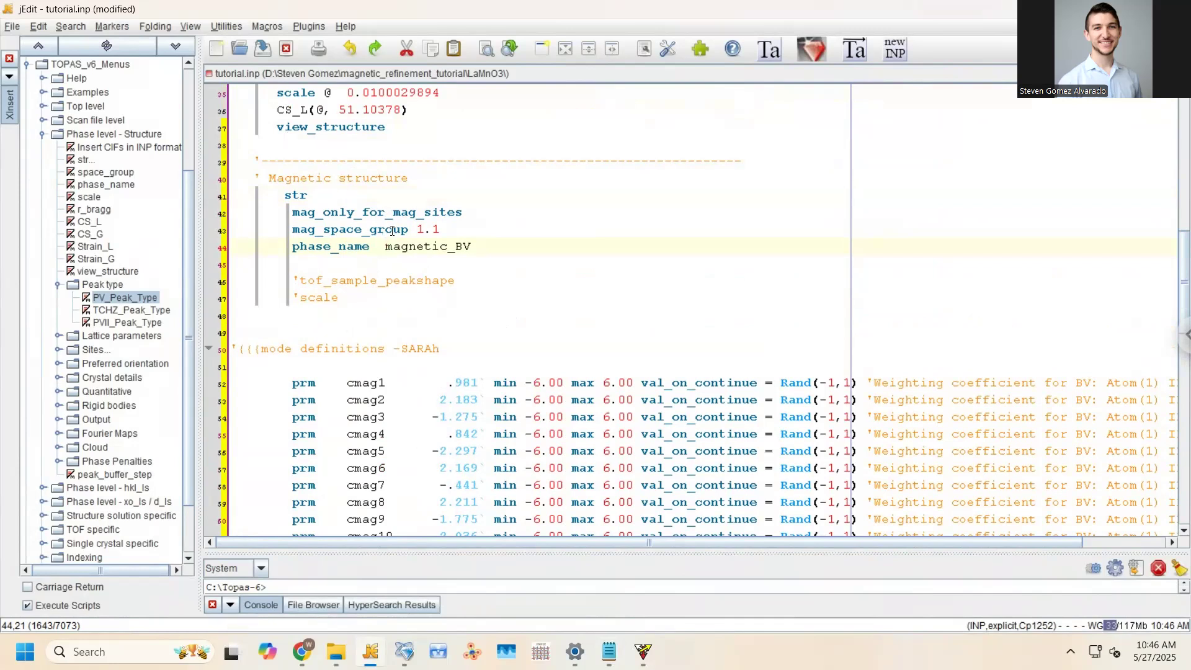
drag(383, 245, 477, 240)
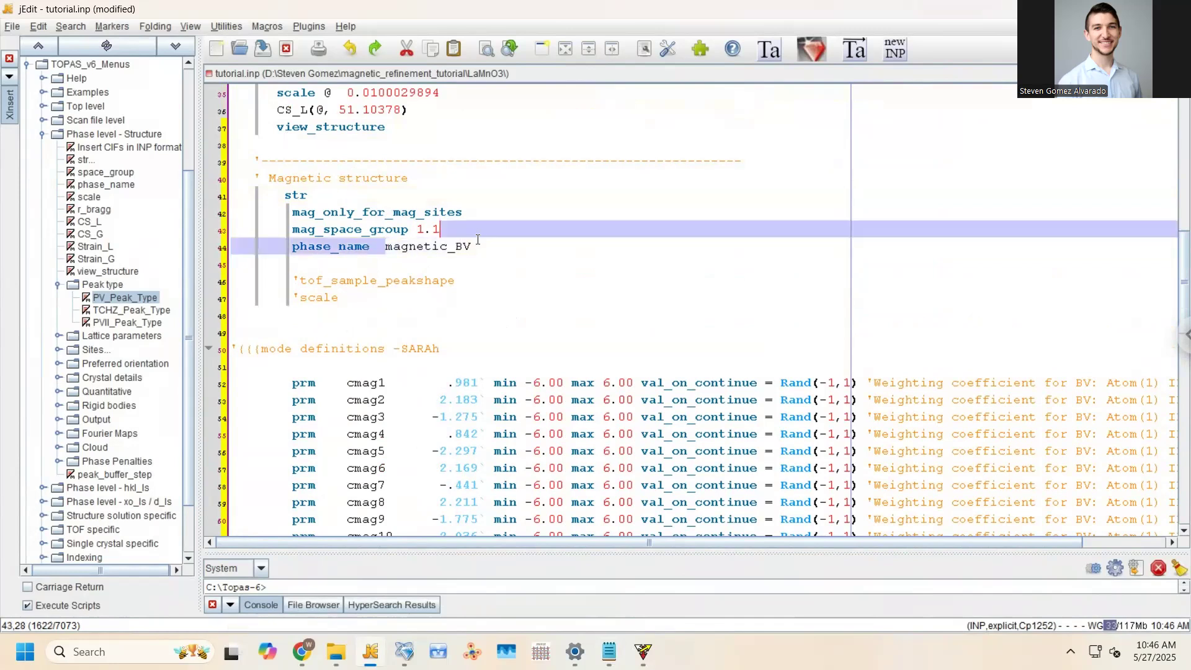
double_click(475, 245)
text(")
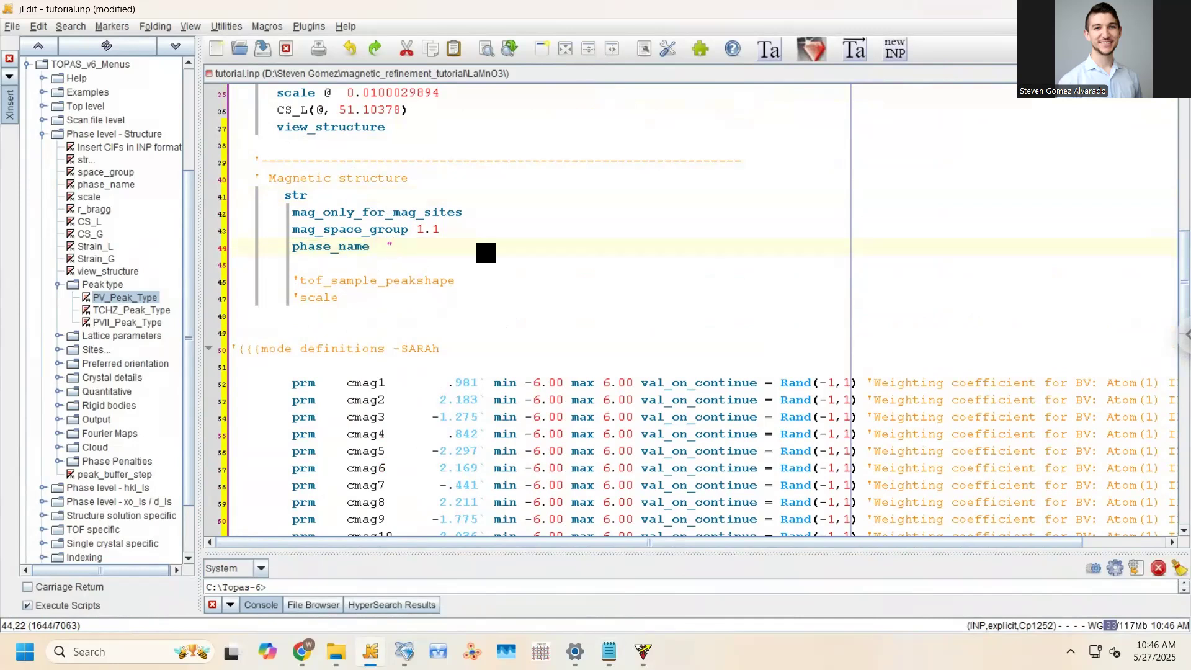
text(LaMnO3_magnetic")
key(ctrl+s)
Begin a new uncommented scale line beneath the commented 'scale line
drag(525, 242, 396, 246)
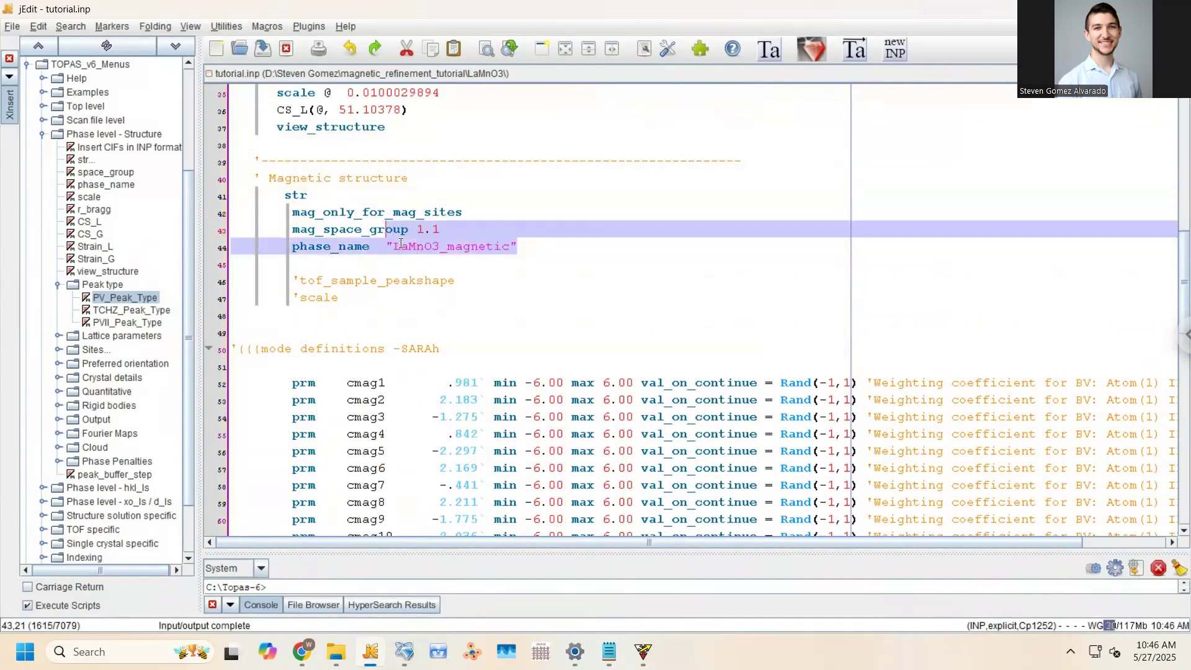
click(390, 229)
scroll(389, 224, down, 1)
click(385, 249)
key(Return)
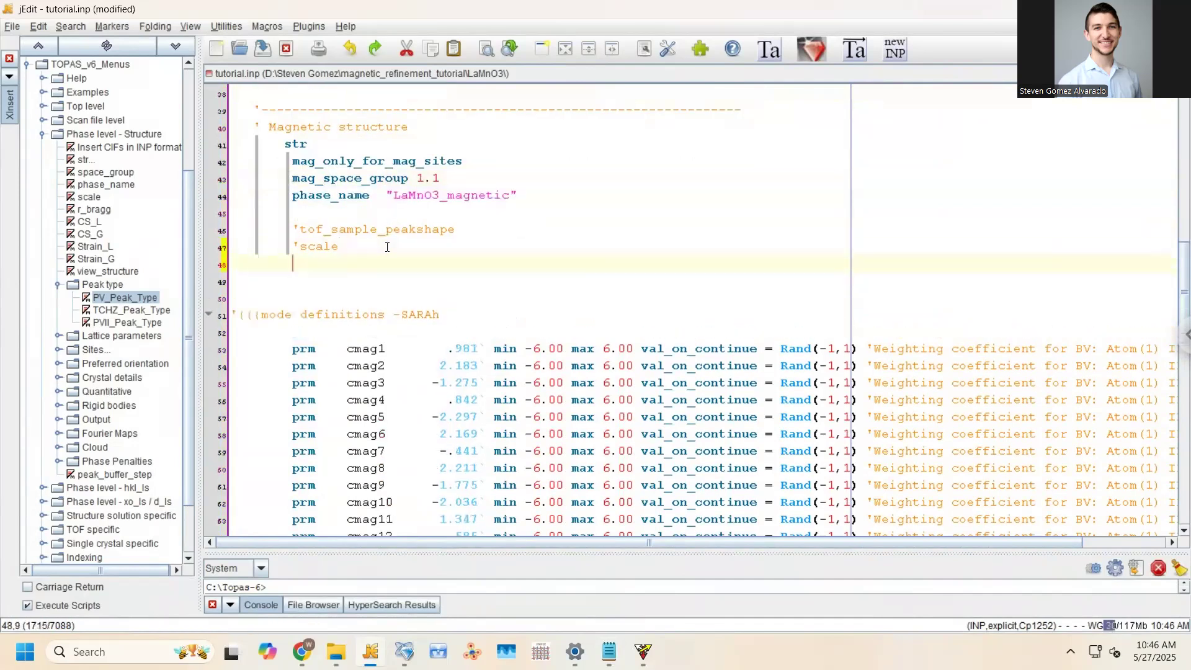
text(scale)
key(BackSpace)
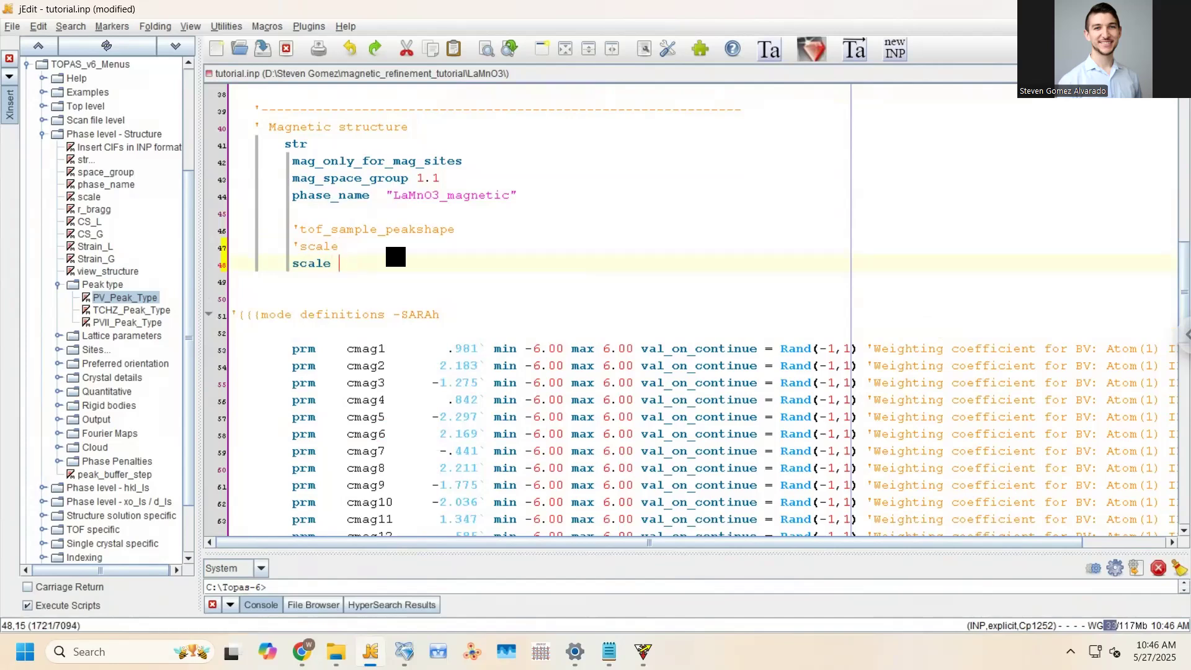
scroll(379, 232, up, 3)
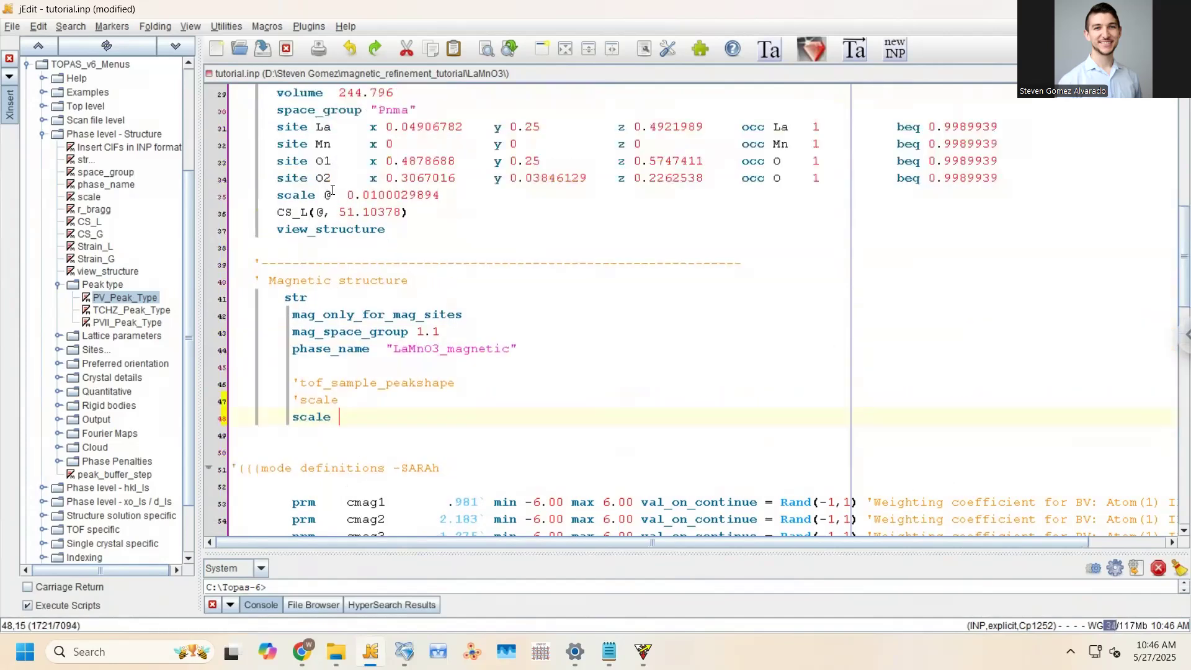
Replace the nuclear scale's @ with the parameter name my_scale_factor and save
click(328, 193)
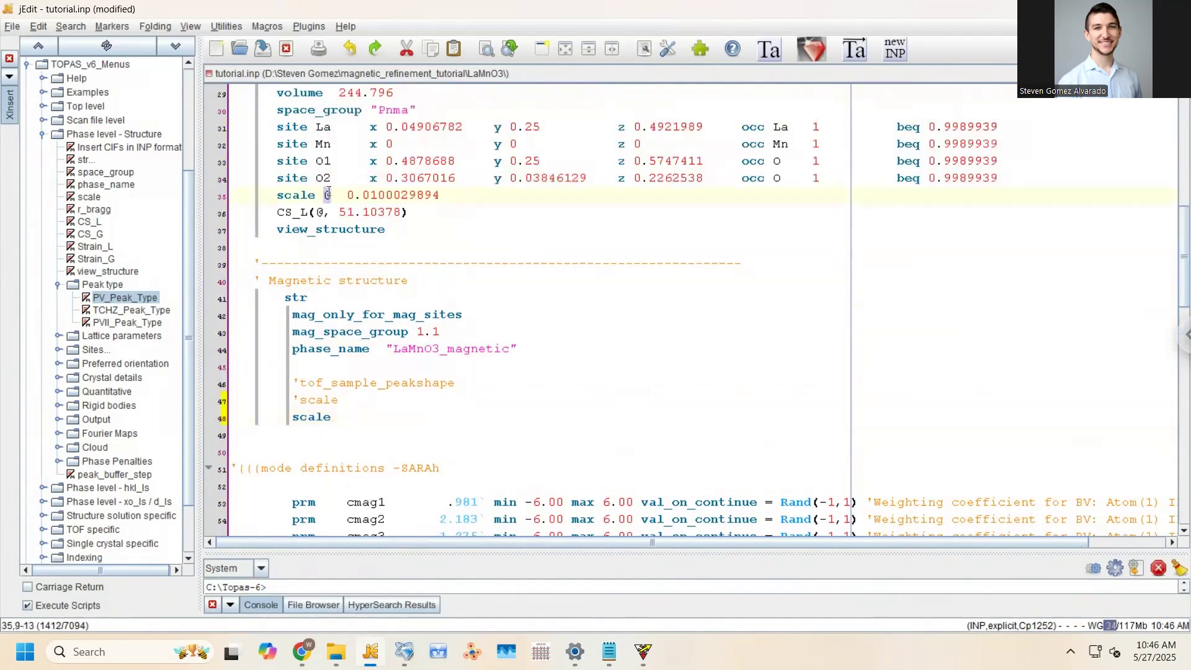
text(my_scale-fac)
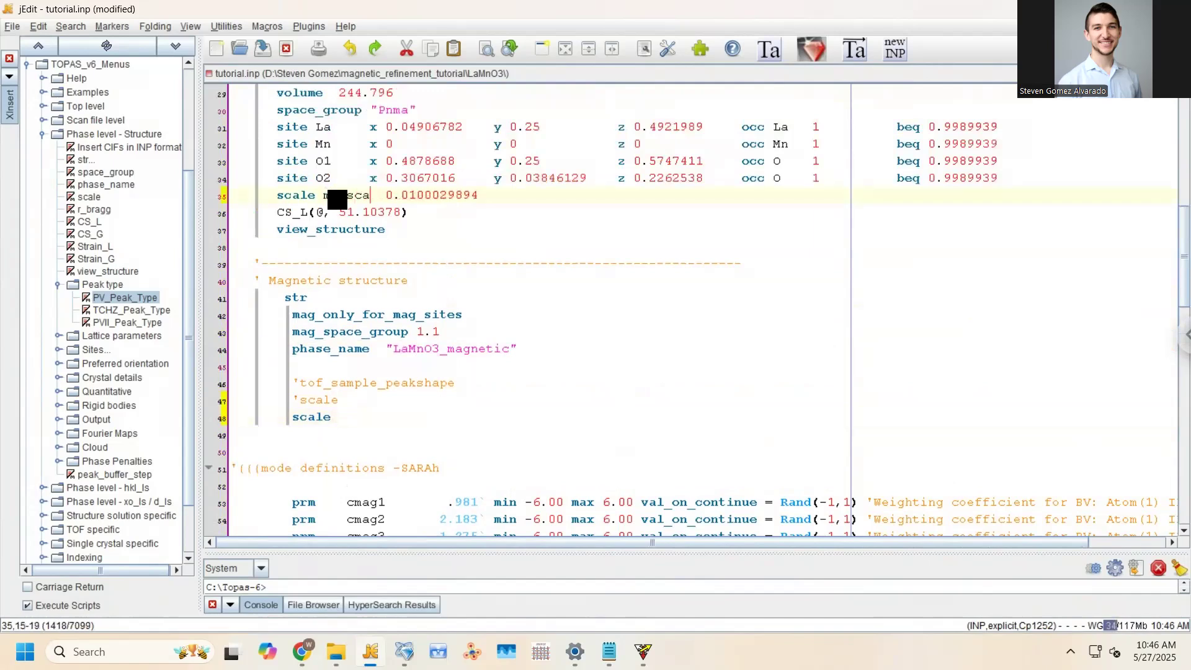
key(BackSpace)
key(BackSpace)
key(BackSpace)
text(factor)
key(ctrl+s)
click(381, 195)
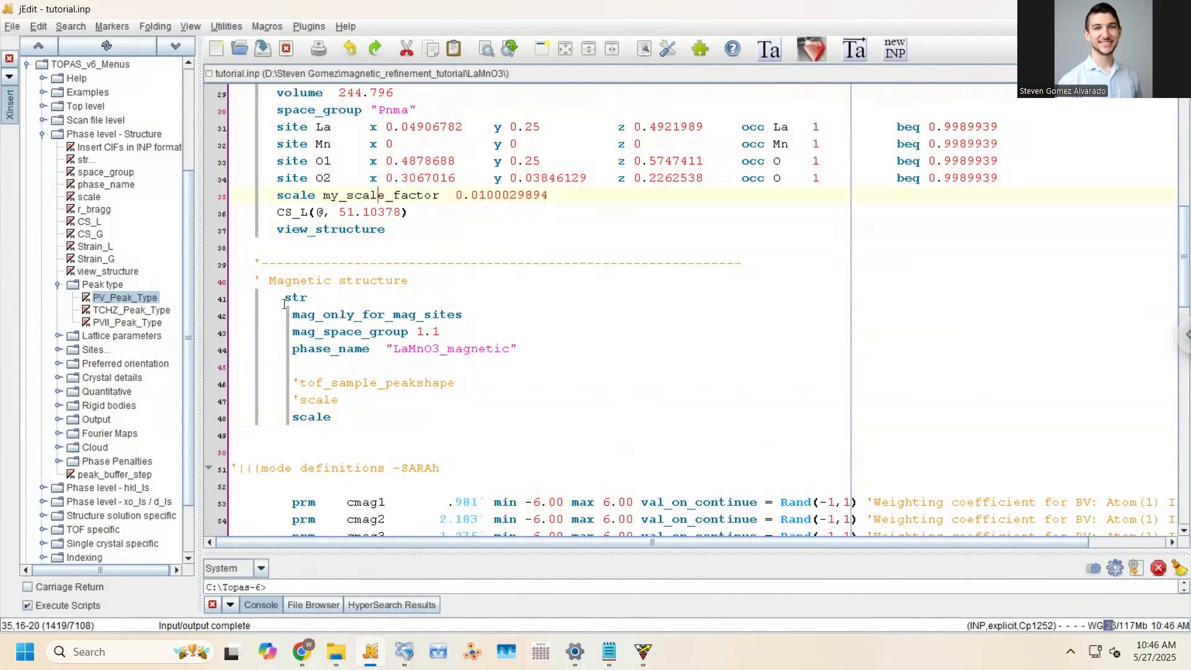
Make the magnetic scale line read "scale =my_scale_factor;: 0.0" and save
click(362, 419)
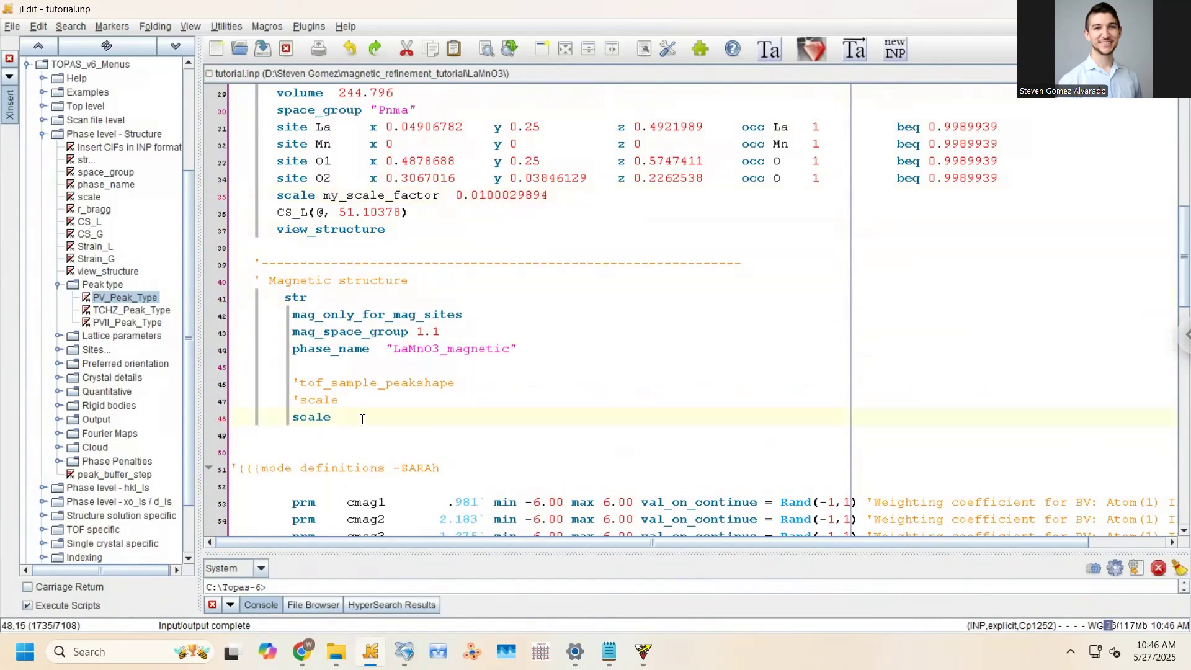
text(=my_scale_factor;)
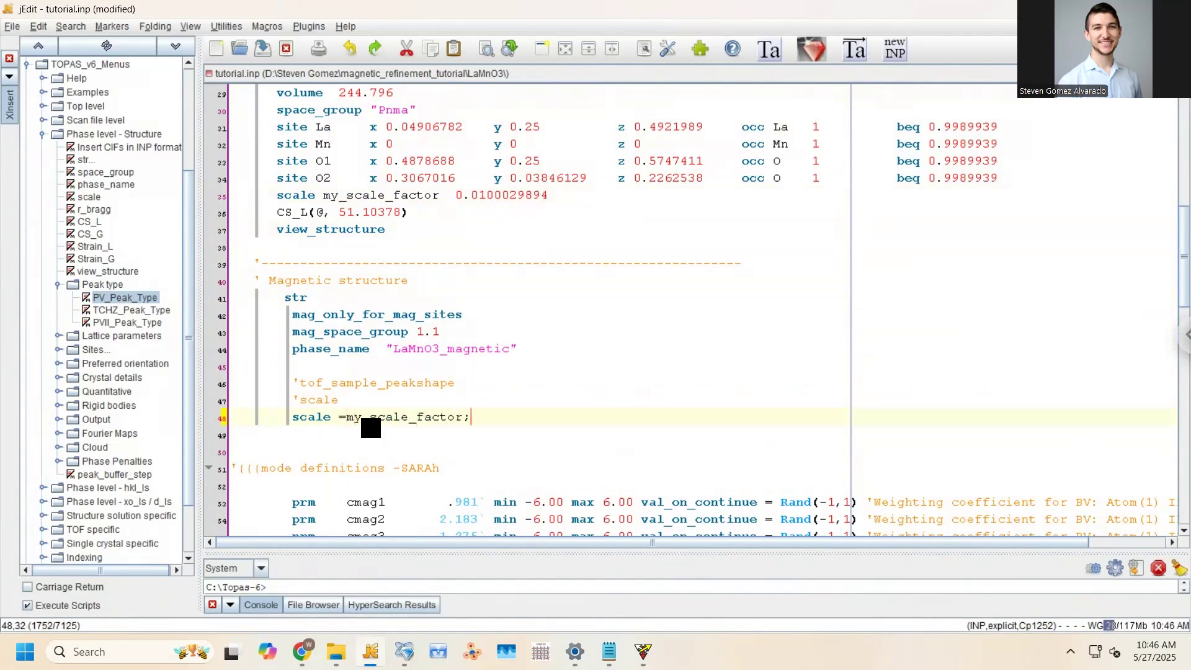
key(ctrl+s)
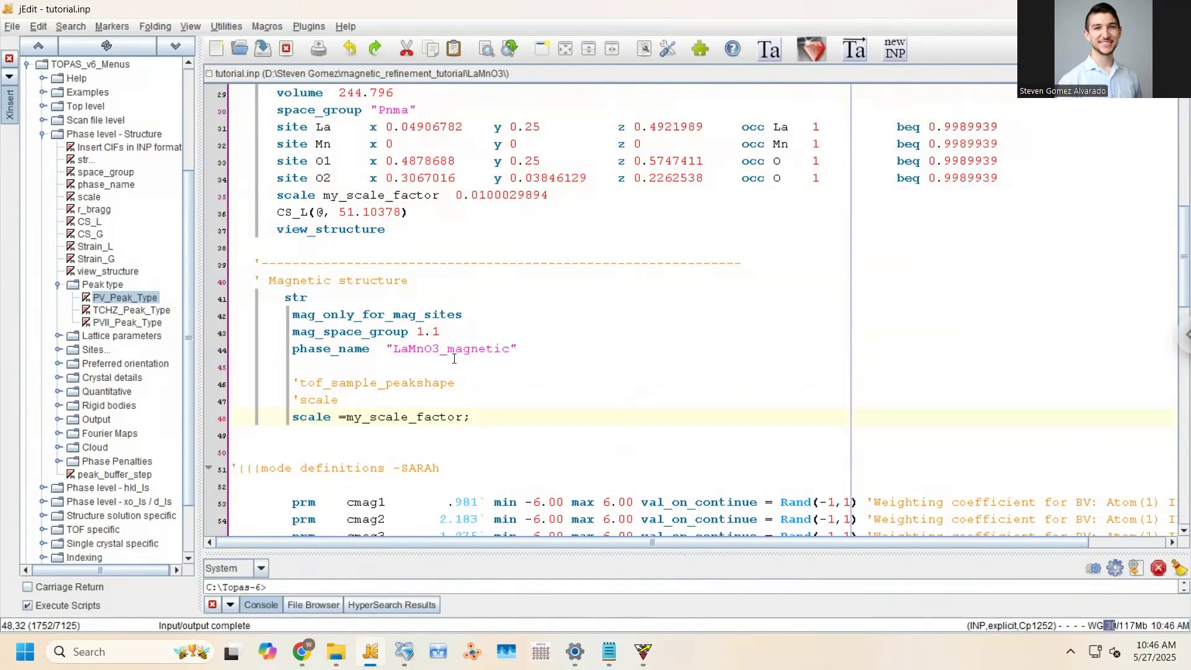
text(: 0.0)
key(ctrl+s)
Check the magnetic scale line's reference and 0.0 value, add an empty line after it, and save
click(490, 417)
drag(491, 417, 518, 416)
click(482, 415)
drag(463, 418, 340, 419)
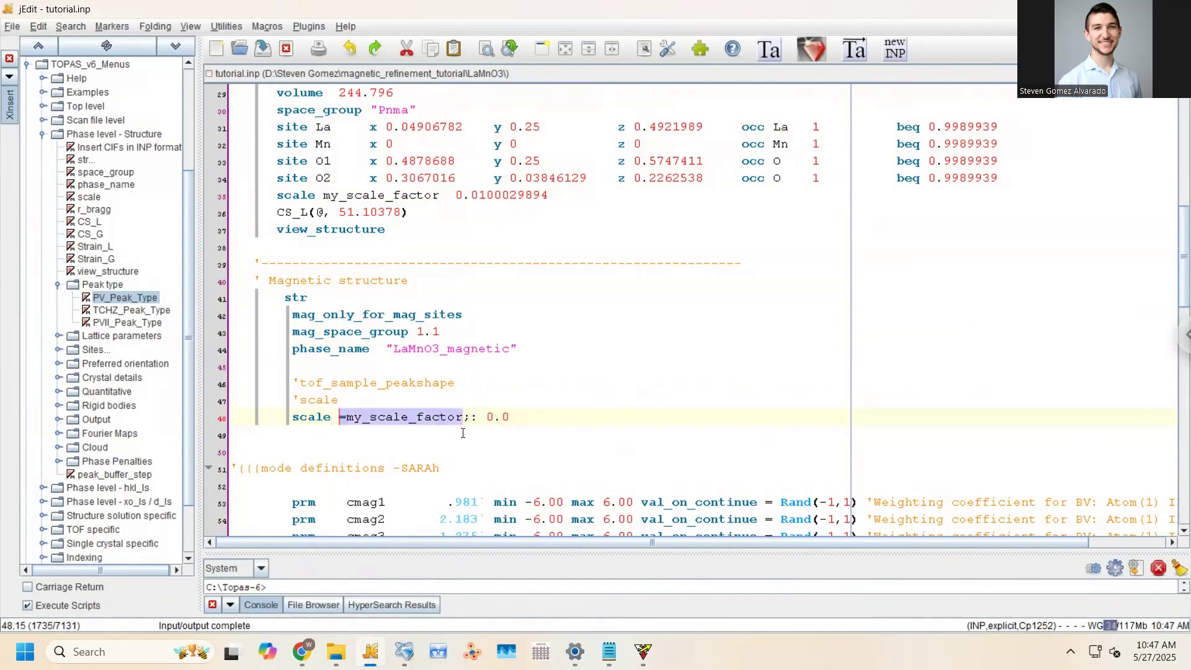
click(462, 433)
drag(478, 421, 513, 426)
click(514, 410)
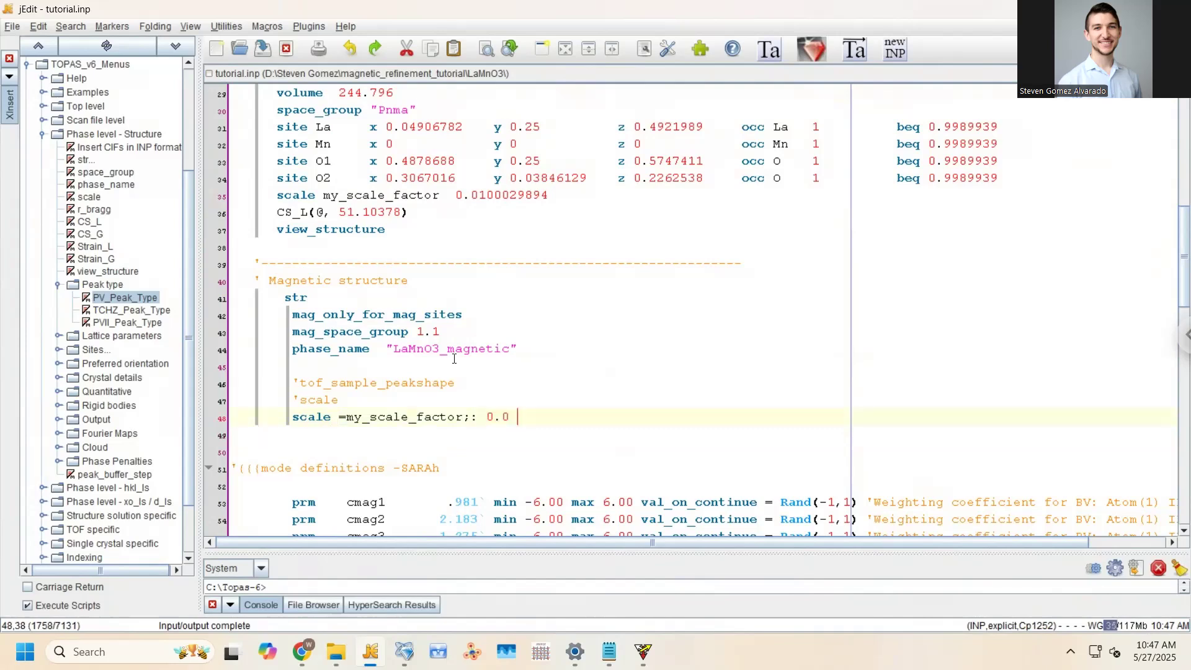
scroll(459, 363, down, 1)
key(Return)
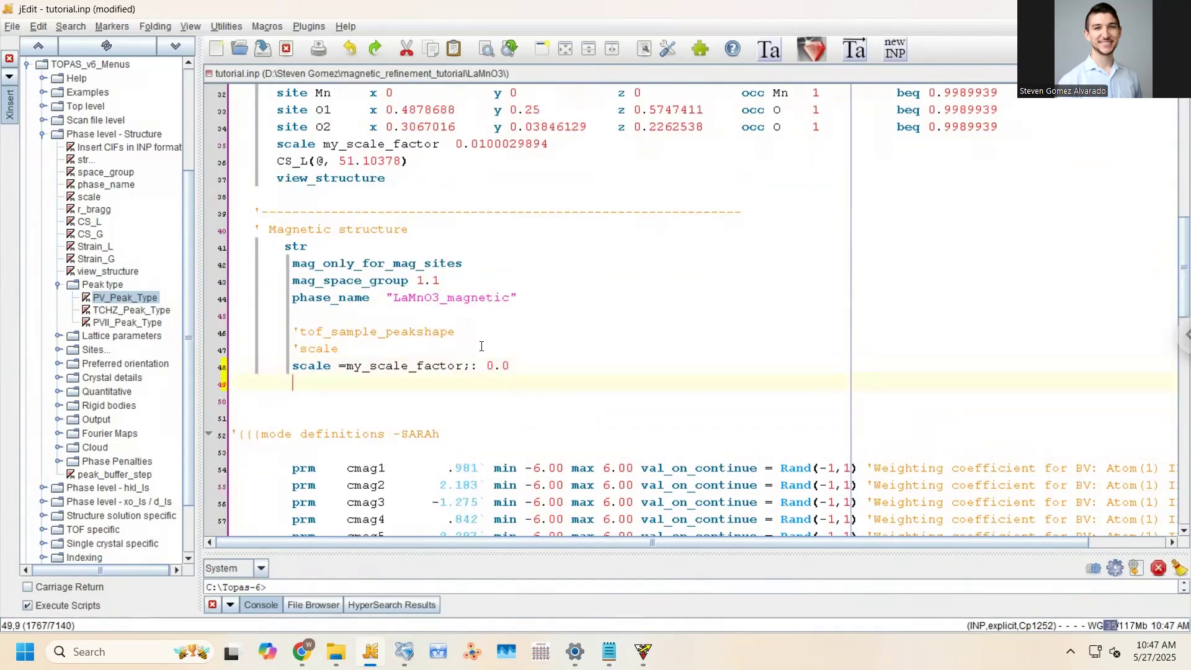
scroll(432, 362, up, 1)
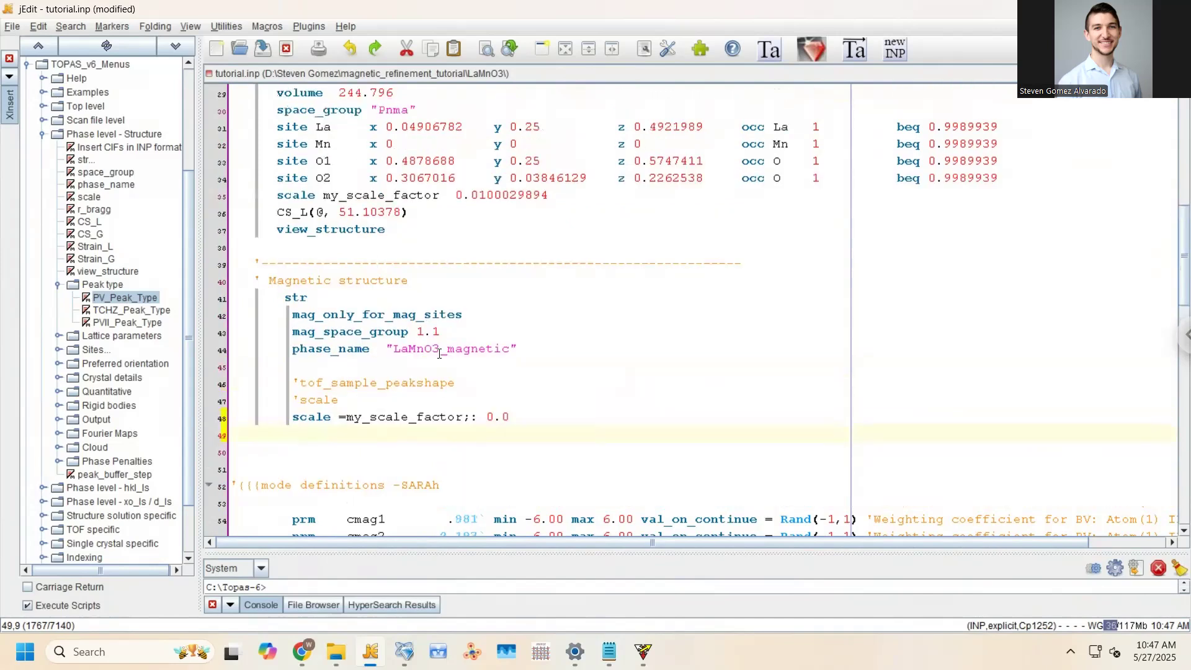
key(ctrl+s)
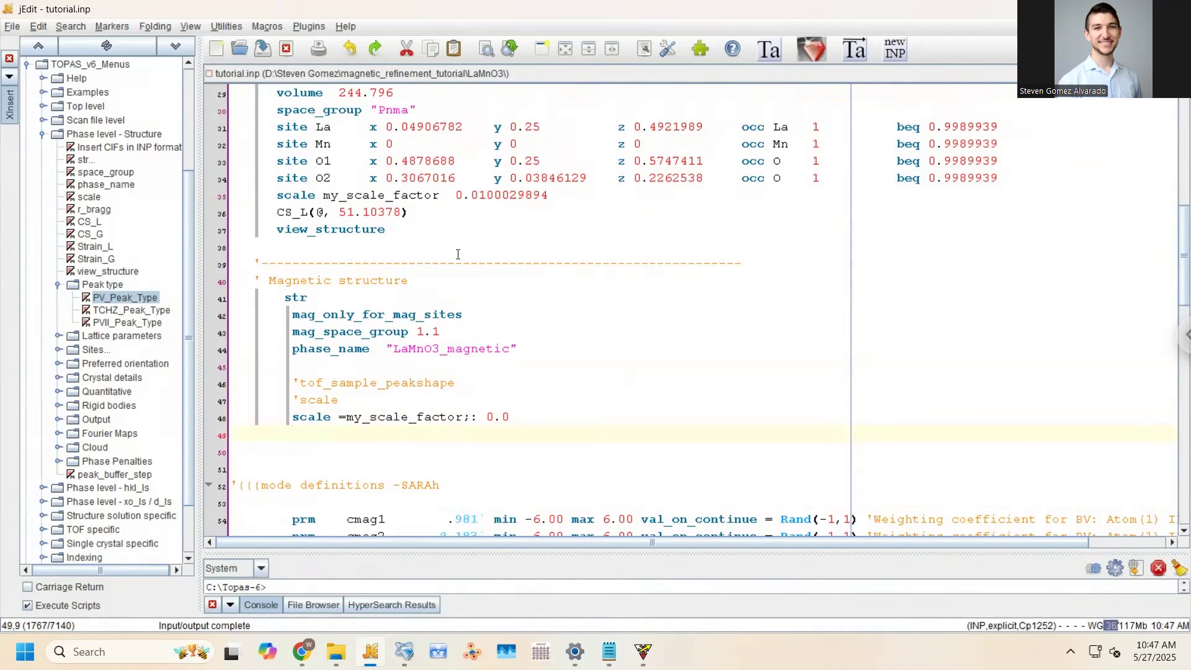
scroll(374, 291, up, 4)
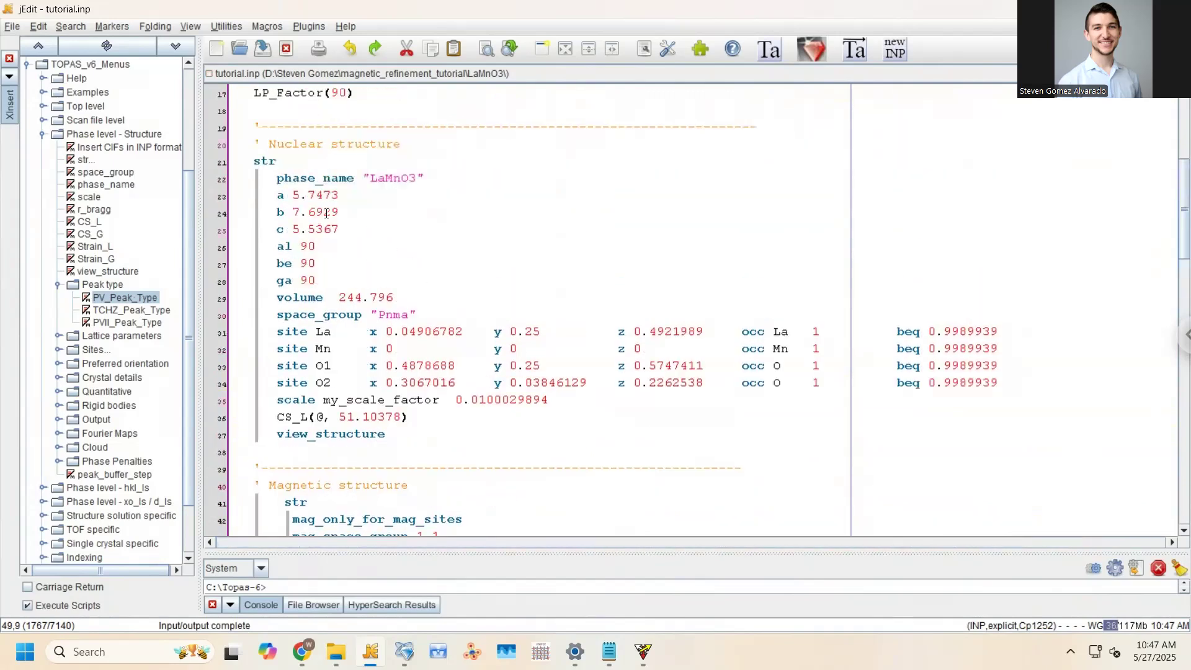
scroll(327, 213, down, 3)
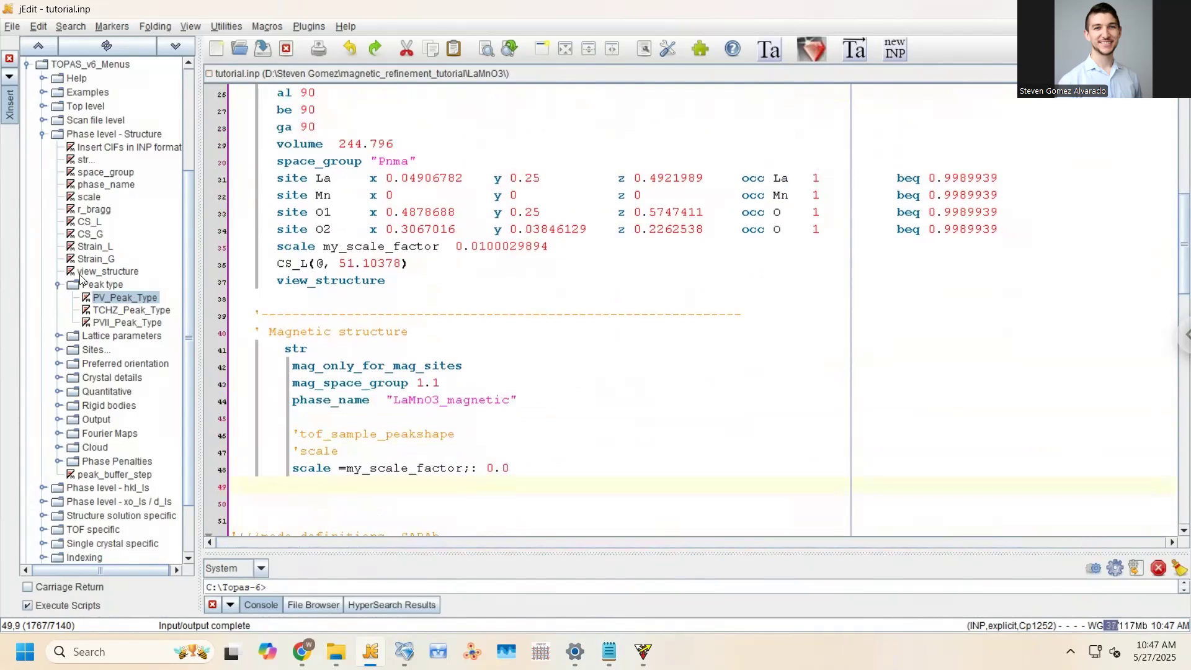
Add a CS_L(@, 300) size term and remove the extra indentation from the magnetic str block
click(87, 221)
click(315, 450)
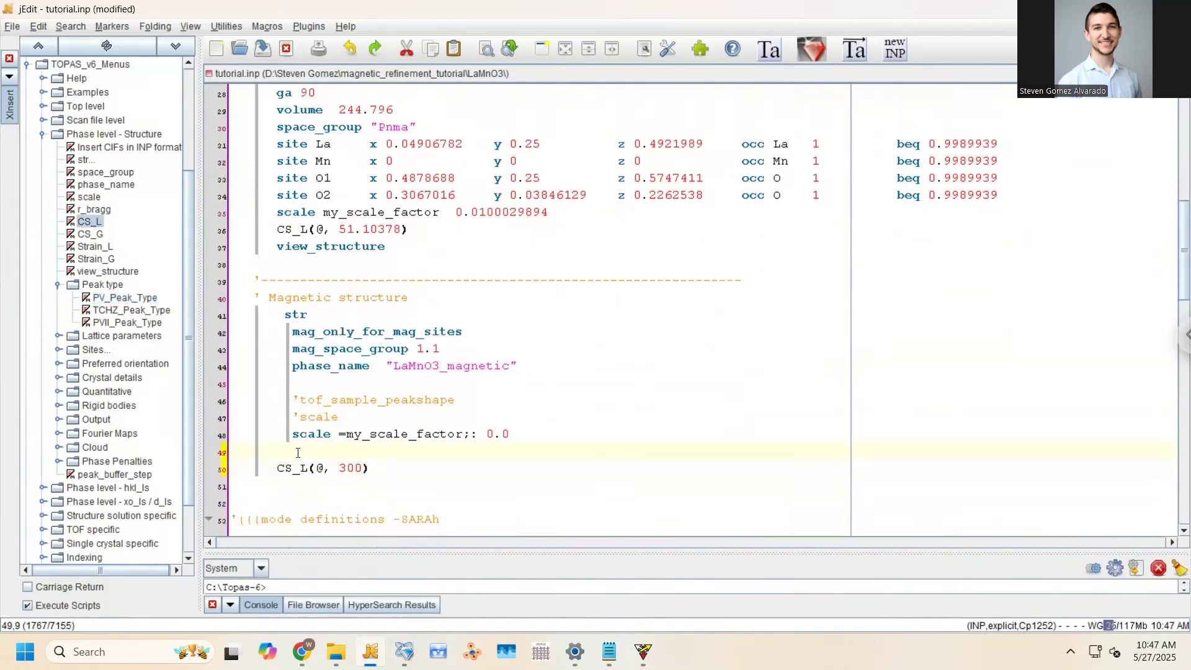
click(280, 316)
click(278, 331)
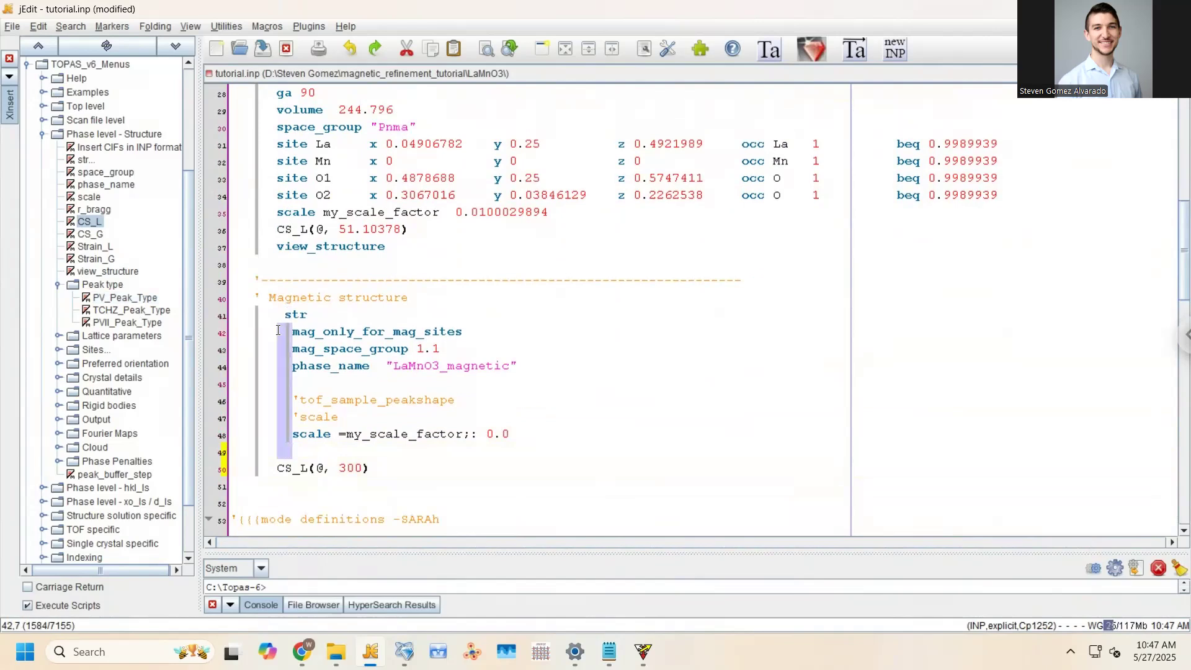
key(BackSpace)
click(286, 315)
key(BackSpace)
key(BackSpace)
key(ctrl+s)
key(BackSpace)
key(BackSpace)
key(ctrl+s)
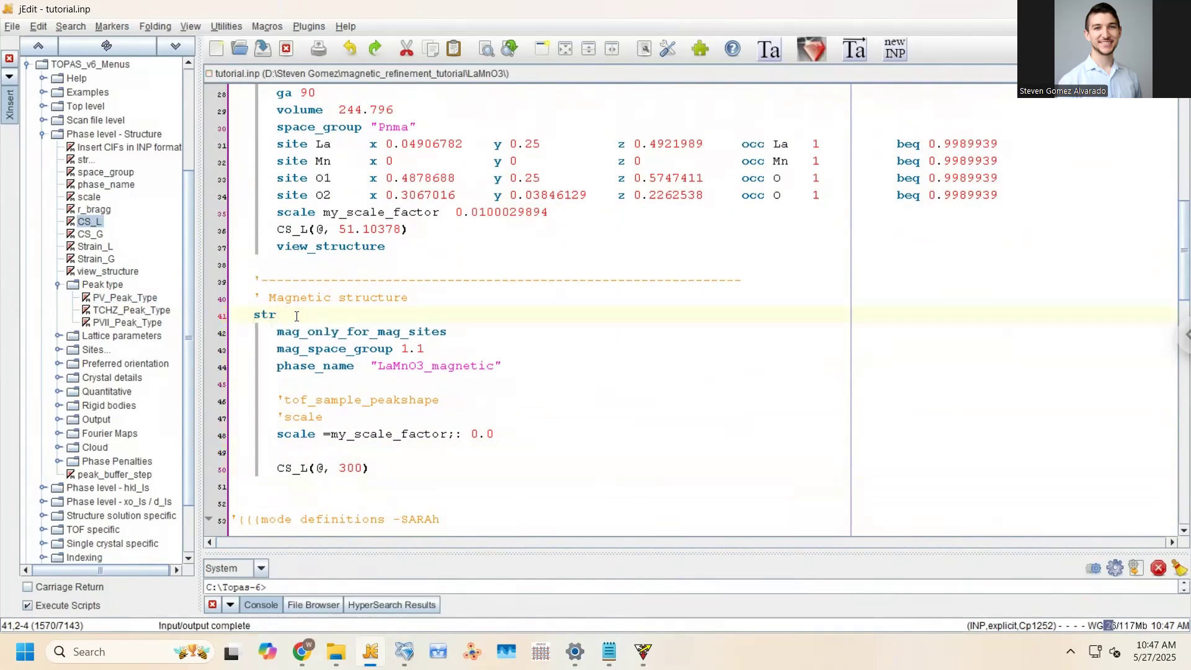
End all twelve cmag1–cmag12 lines with a semicolon after Rand(-1,1) and save
scroll(355, 380, down, 5)
click(309, 211)
scroll(374, 209, down, 2)
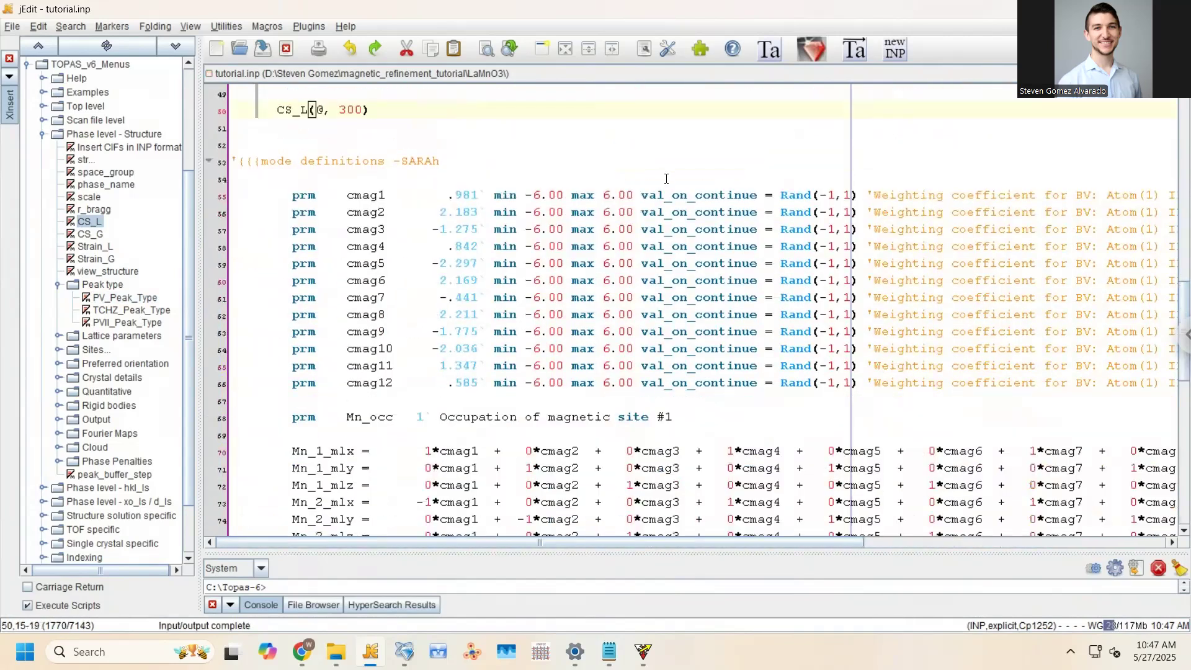
click(768, 196)
drag(859, 196, 859, 383)
click(859, 365)
drag(860, 196, 859, 387)
text(;)
key(ctrl+s)
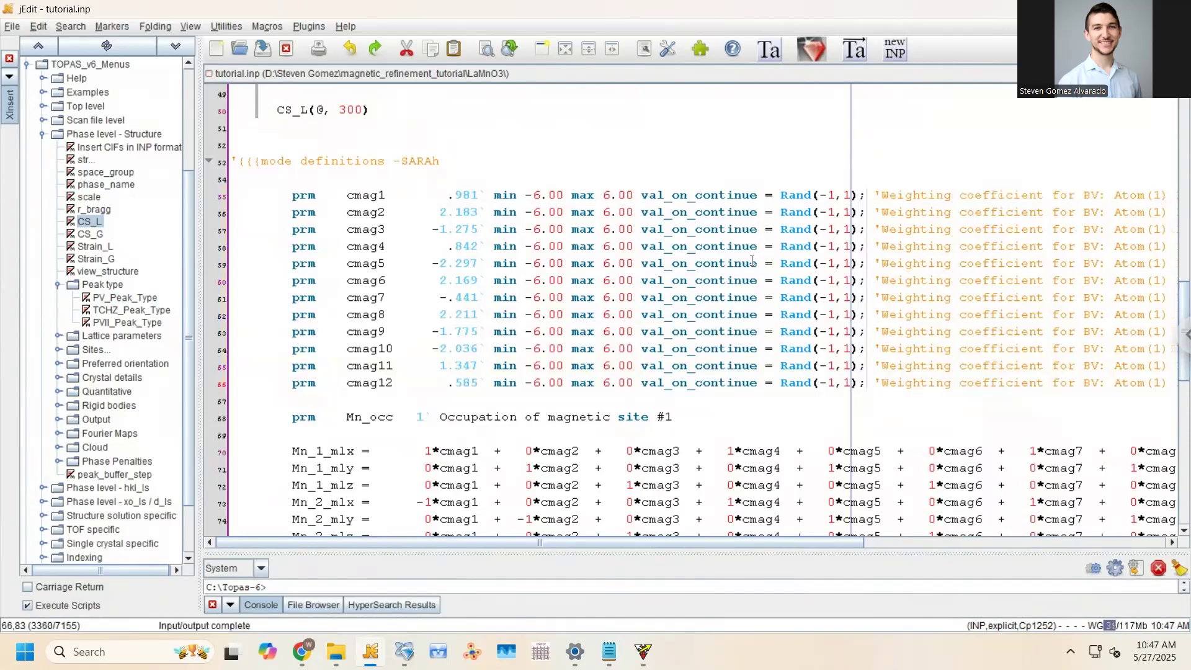
scroll(713, 273, down, 4)
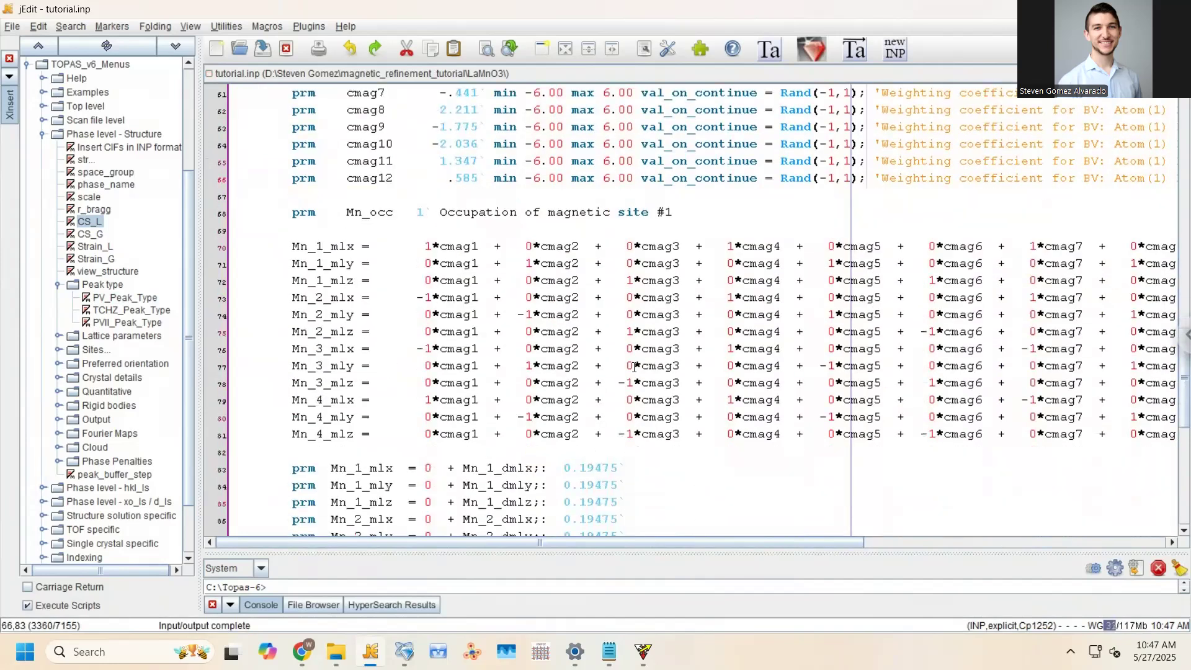
drag(598, 384, 629, 384)
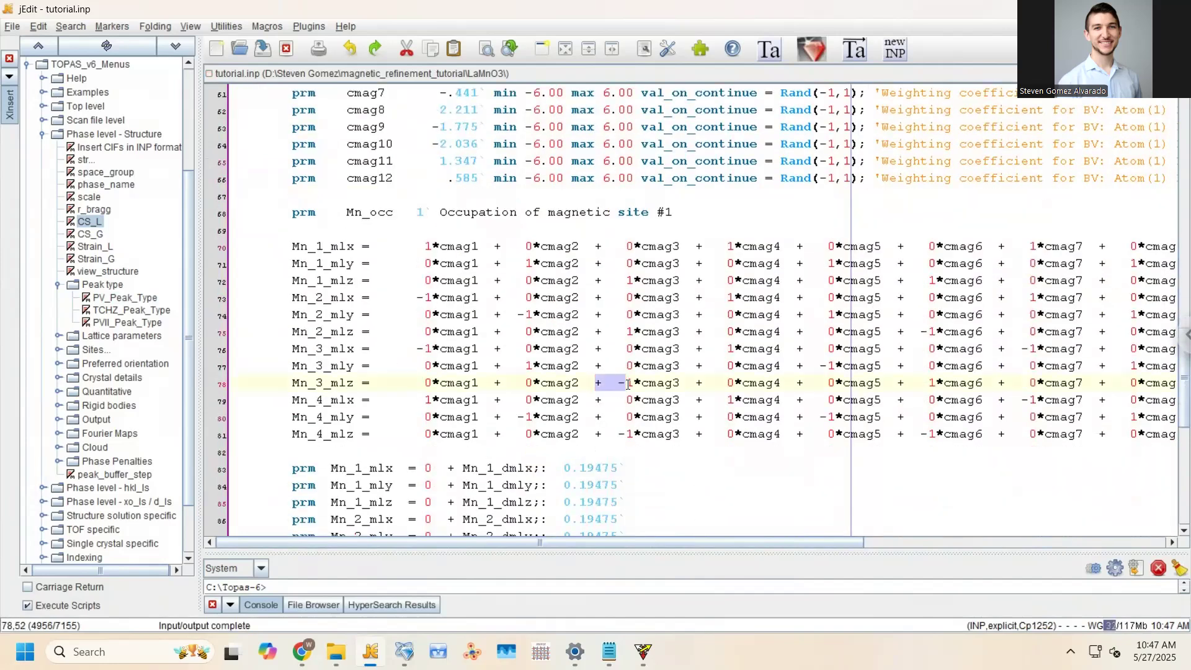
click(603, 384)
key(BackSpace)
click(601, 437)
key(BackSpace)
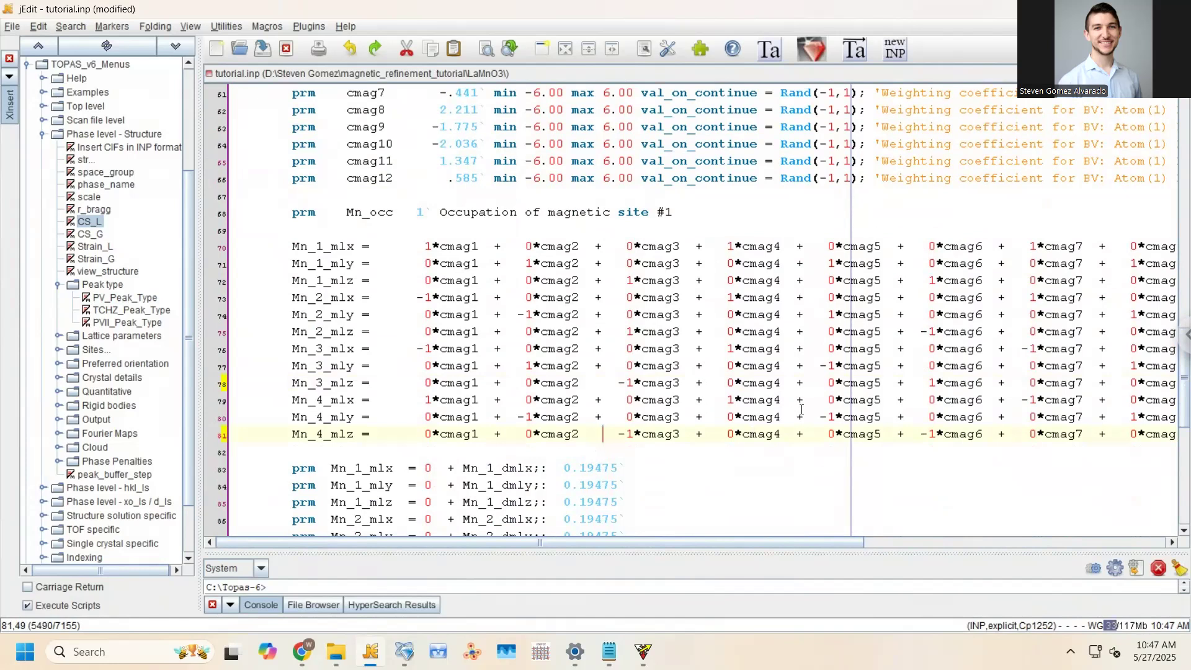
click(803, 415)
key(BackSpace)
click(802, 369)
key(BackSpace)
scroll(785, 343, down, 1)
drag(671, 540, 959, 549)
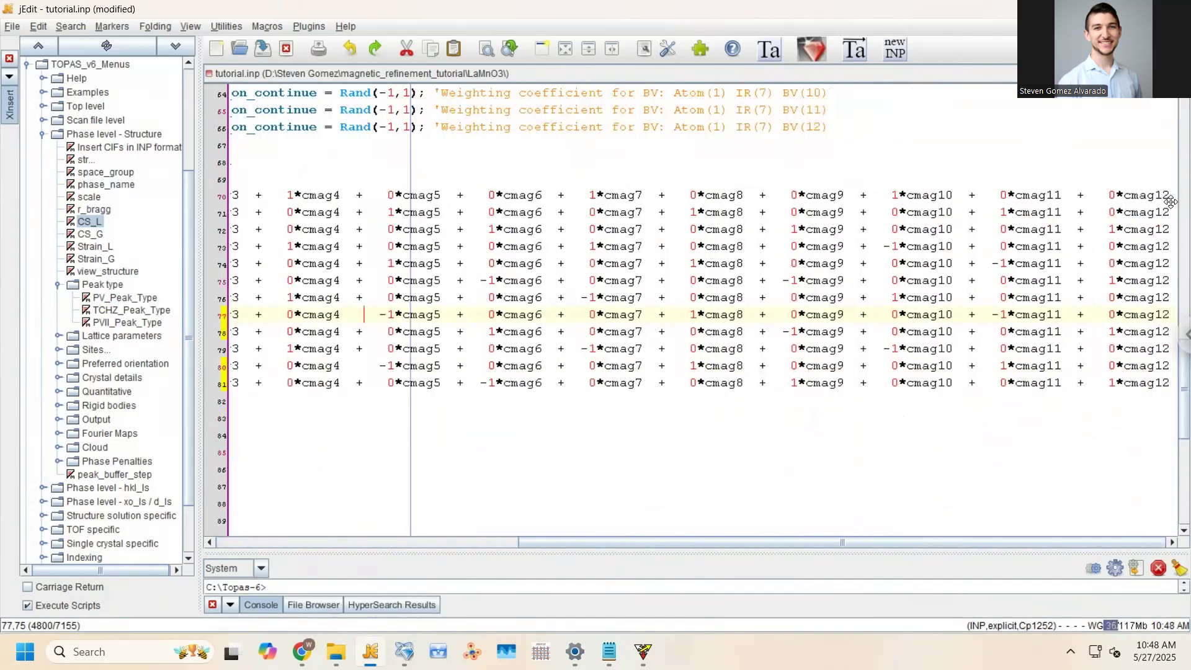
drag(1170, 196, 1170, 383)
text(;)
key(ctrl+s)
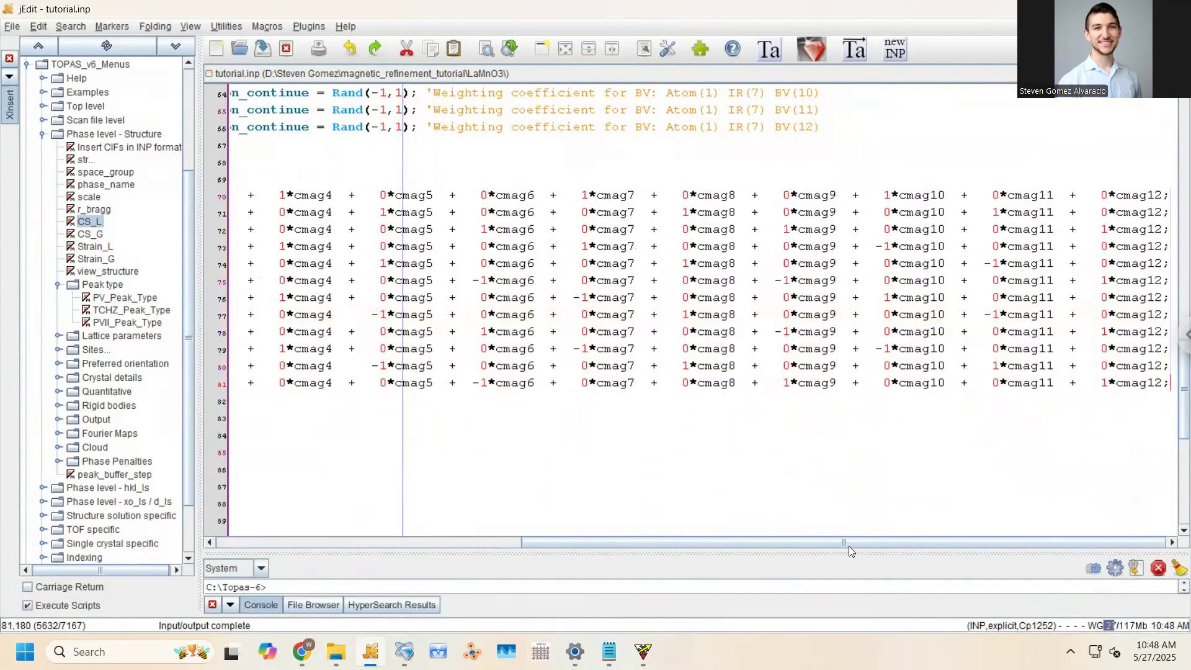
scroll(849, 543, left, 1)
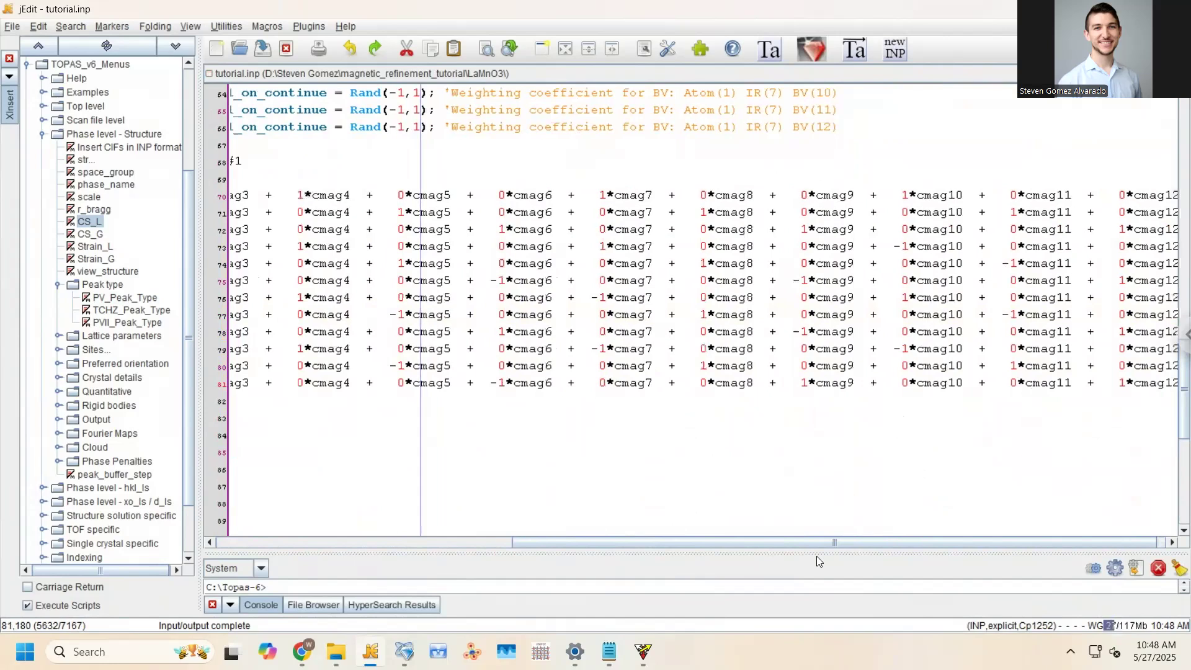
click(818, 417)
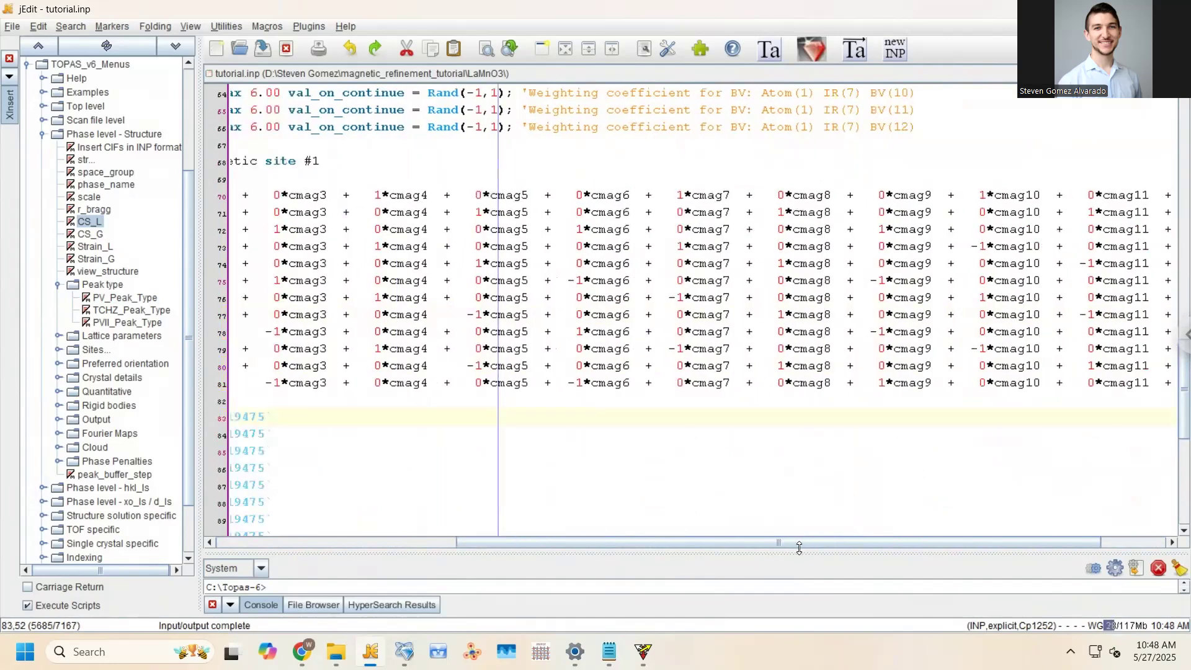
scroll(758, 543, left, 5)
click(797, 348)
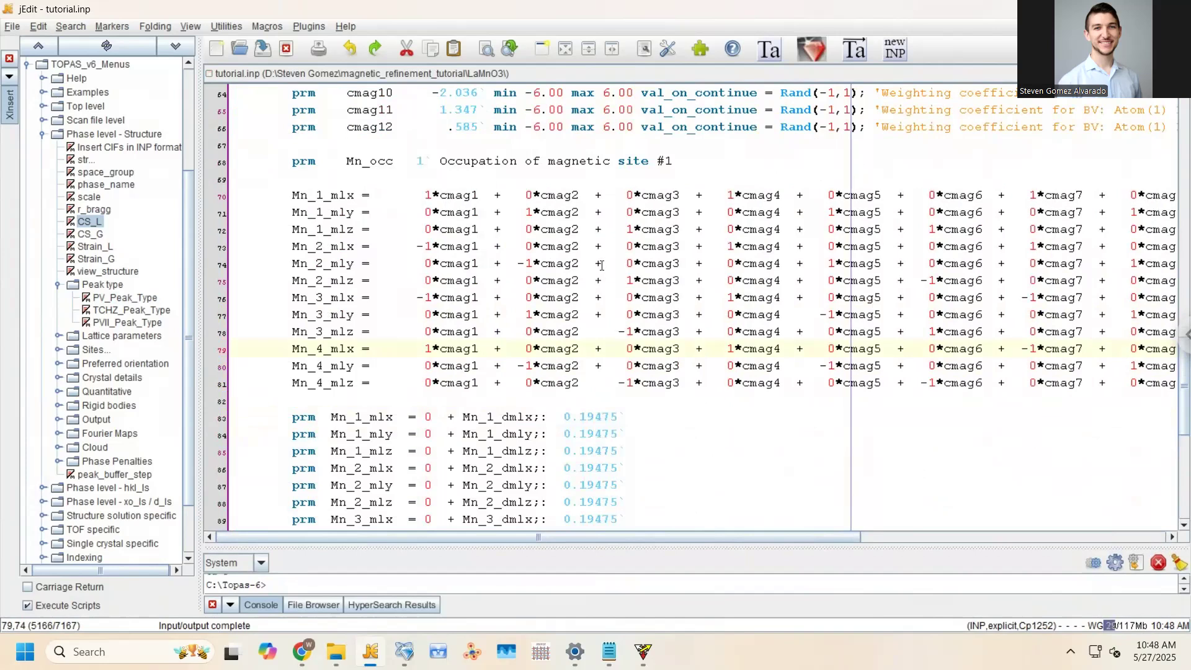
click(602, 266)
scroll(602, 265, down, 7)
scroll(600, 265, up, 4)
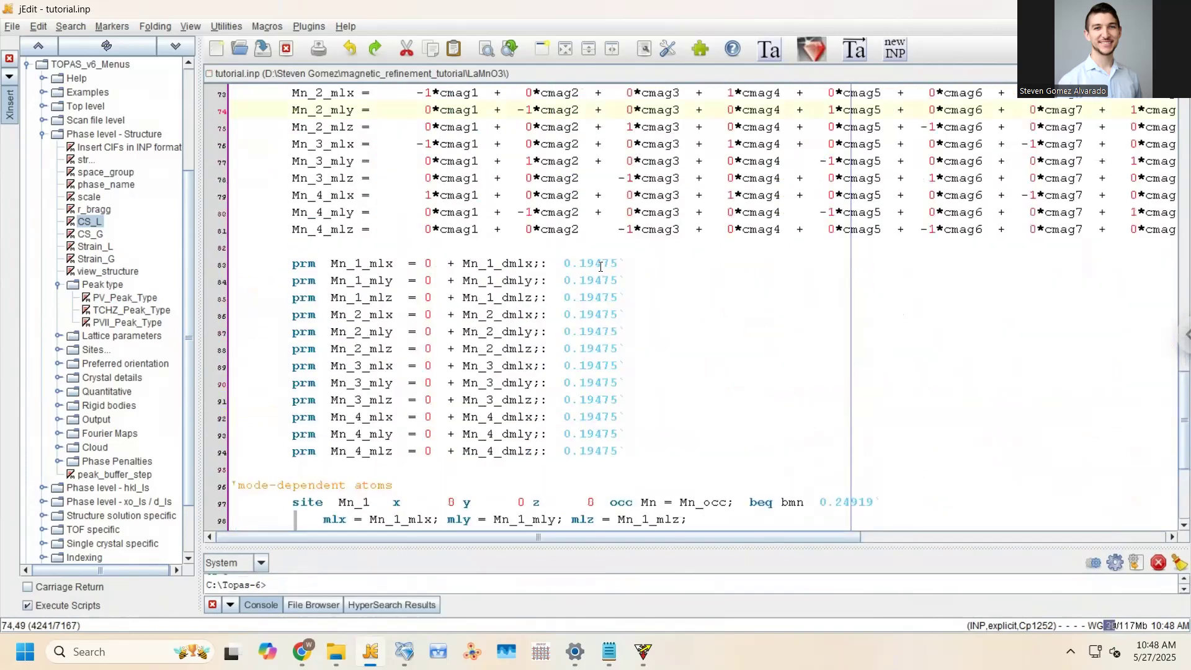
scroll(601, 265, up, 2)
scroll(589, 267, down, 1)
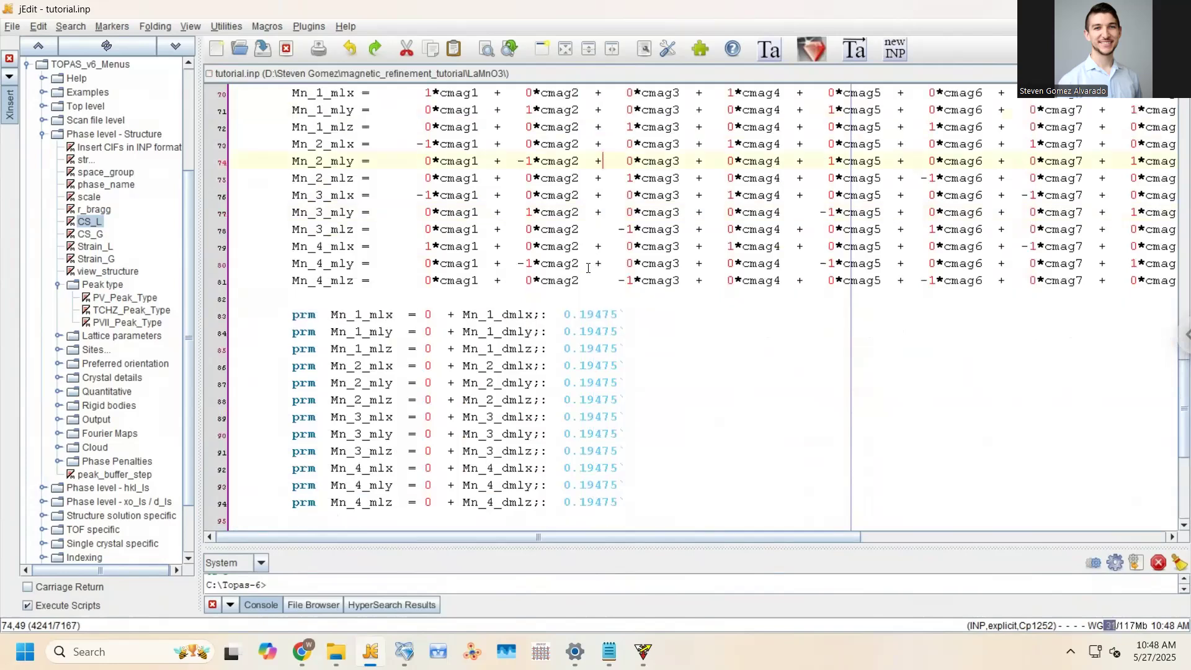
scroll(588, 267, up, 1)
scroll(385, 279, down, 2)
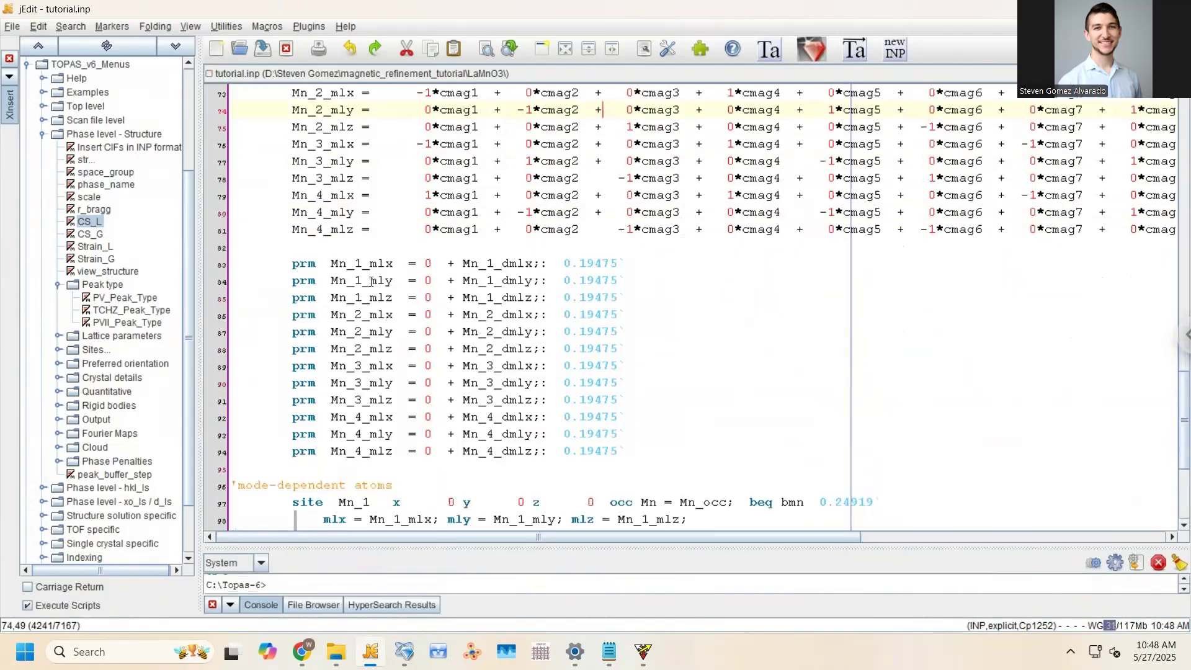
Comment out the free Mn moment prm lines 83–94 with an apostrophe and save
drag(289, 263, 643, 457)
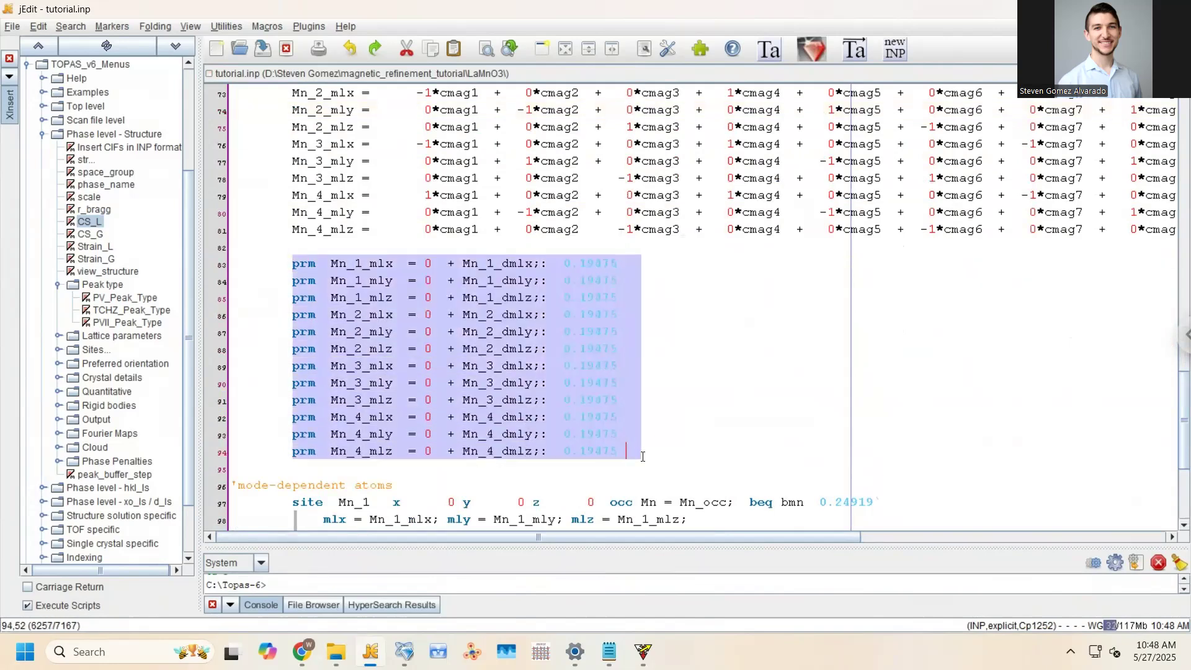
click(347, 298)
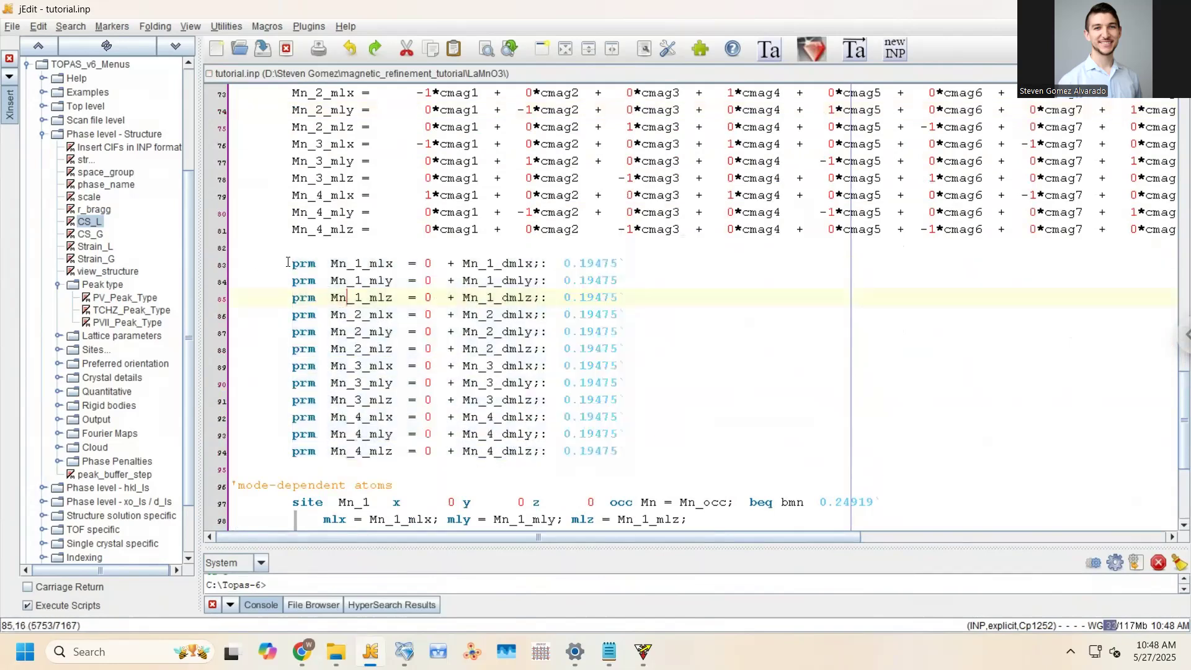
drag(290, 262, 293, 456)
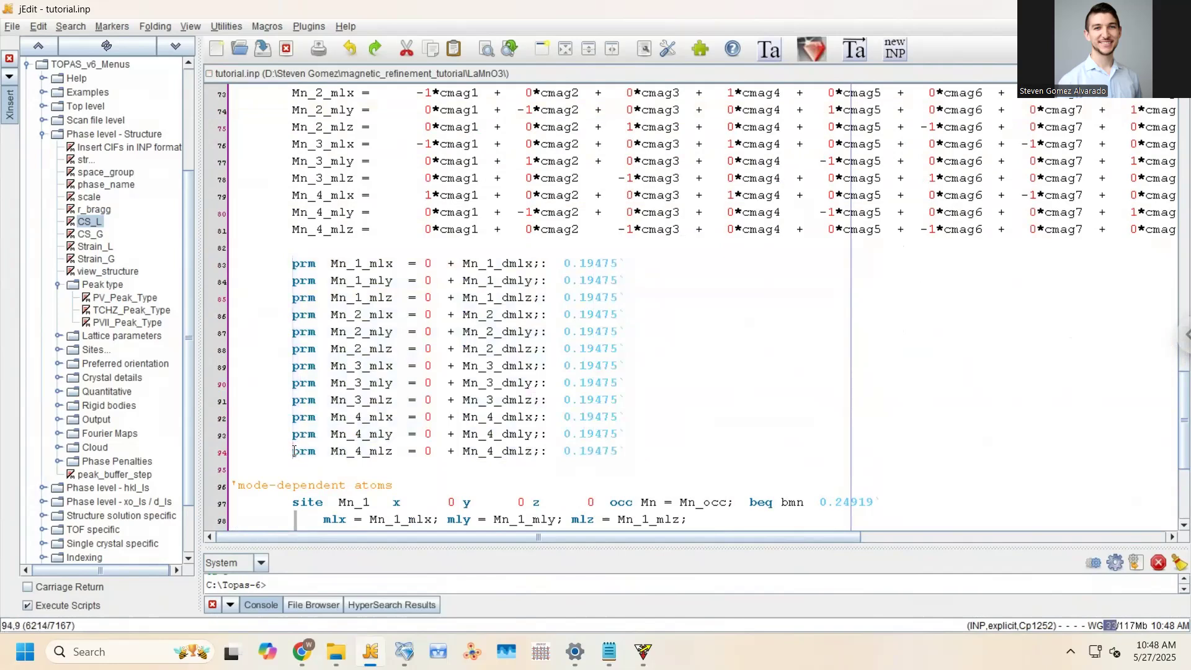
text(')
key(ctrl+s)
Prefix the mode-based moment equations on lines 70–81 with prm
scroll(296, 236, up, 3)
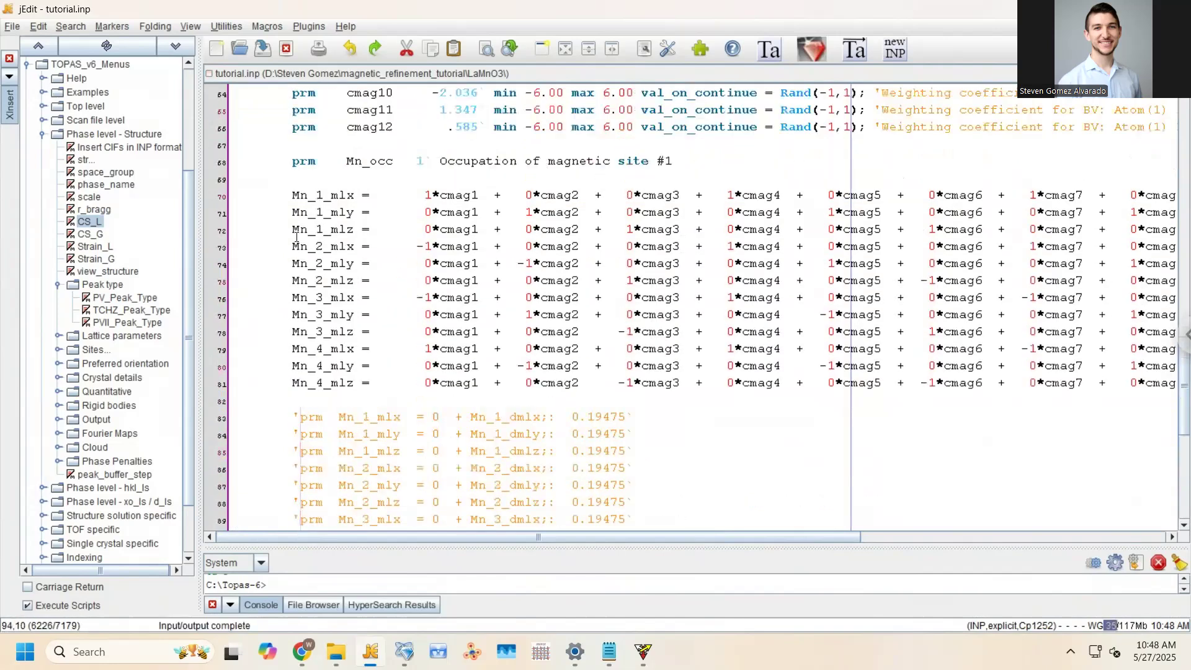
drag(296, 194, 293, 386)
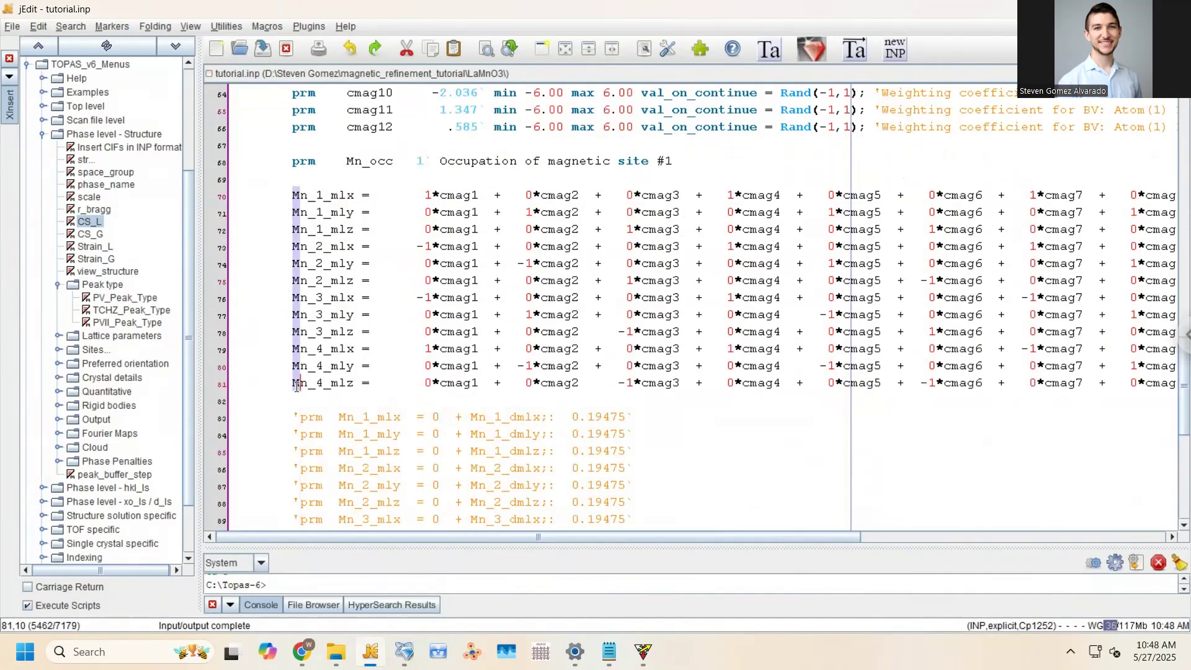
text(prm)
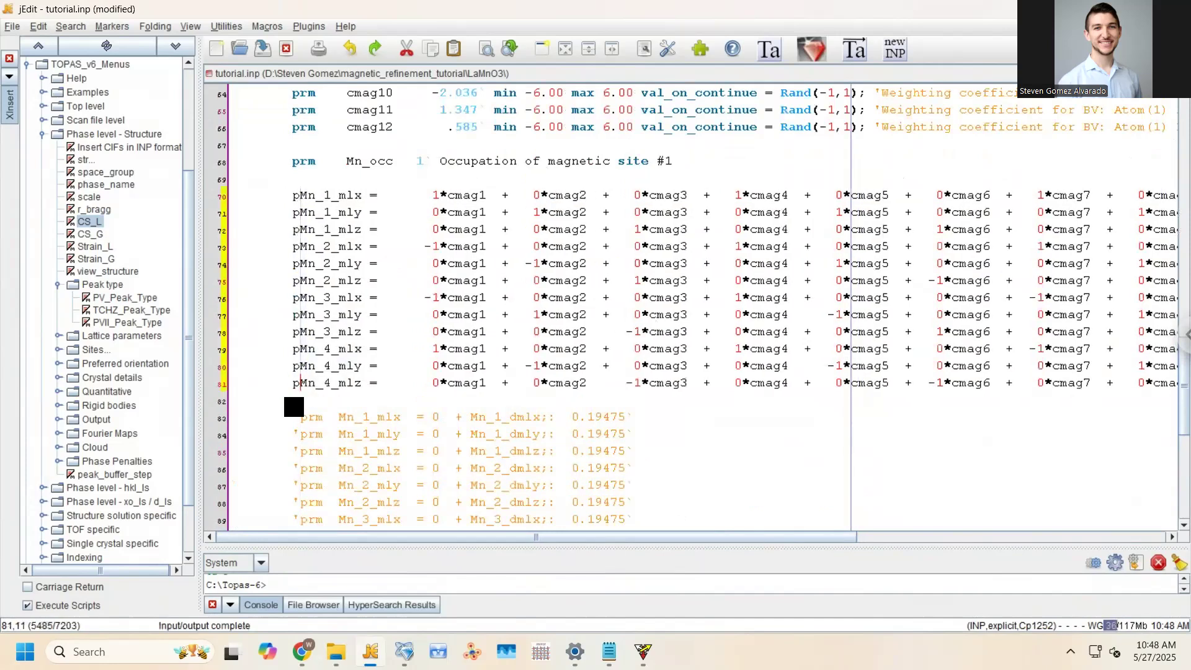
Rename Mn_1's MM_Display_CrystalAxis call to MM_CrystalAxis_Display on line 99 and save
scroll(444, 272, down, 7)
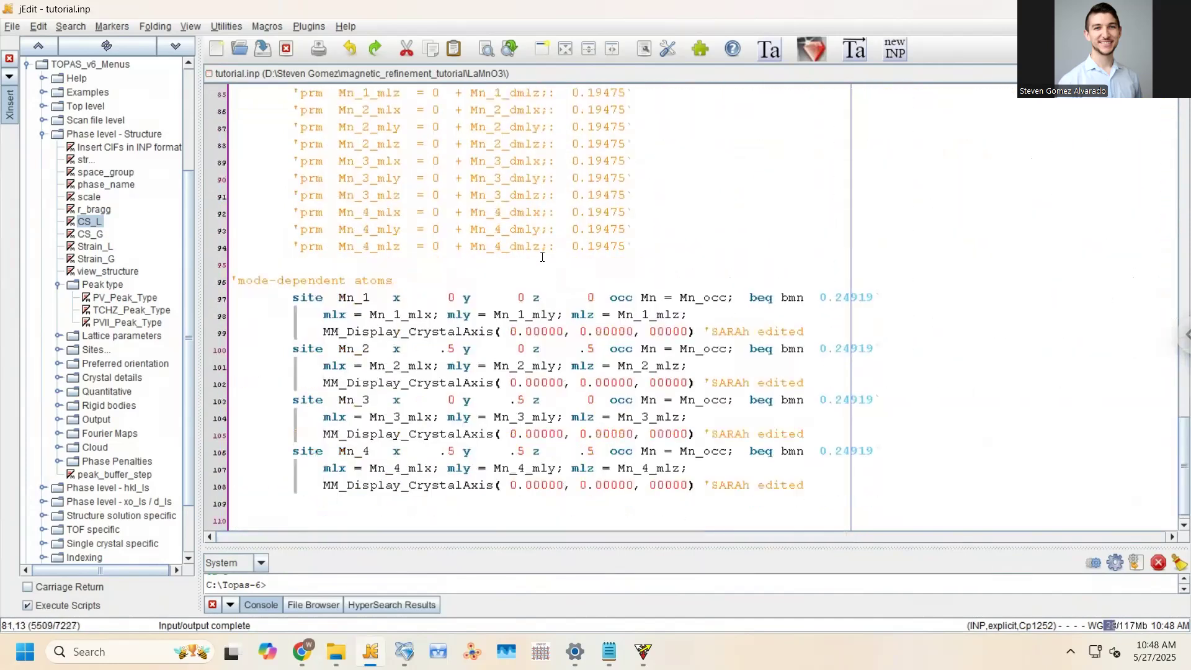
double_click(786, 297)
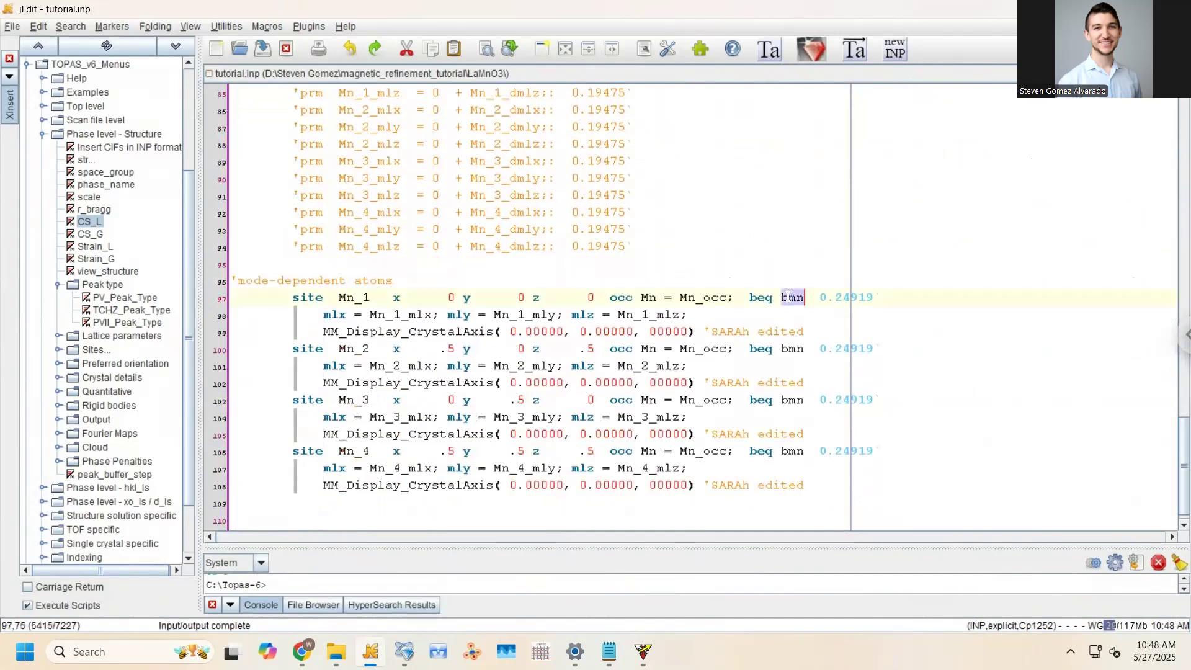
click(650, 315)
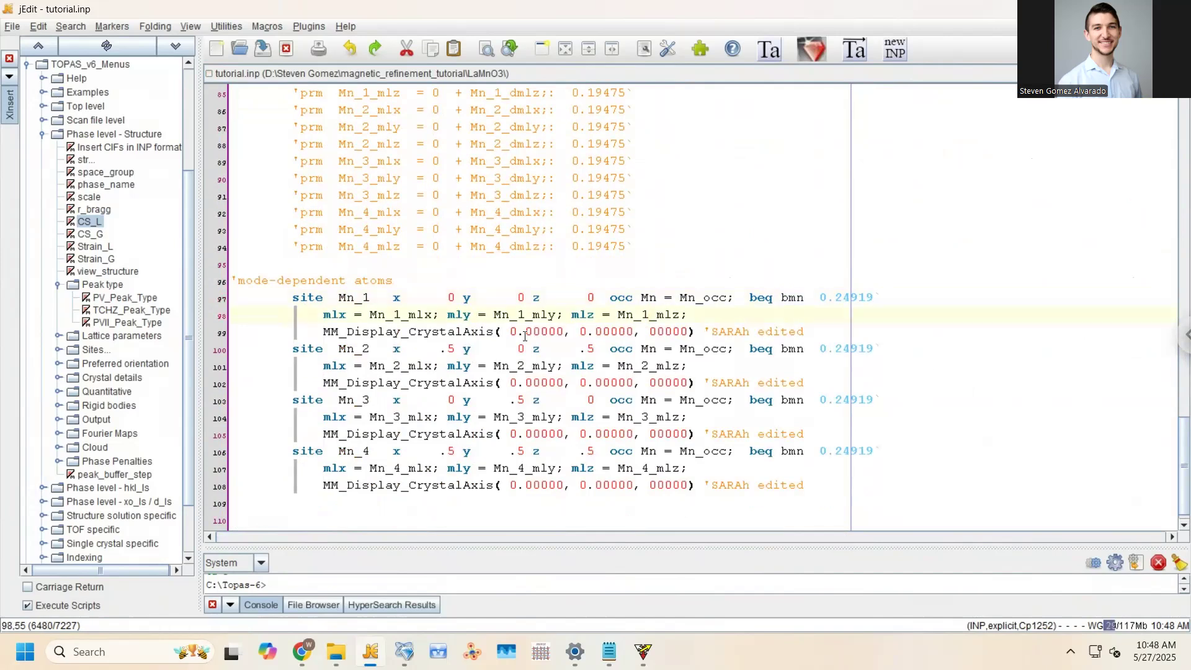
click(348, 331)
drag(366, 330, 409, 331)
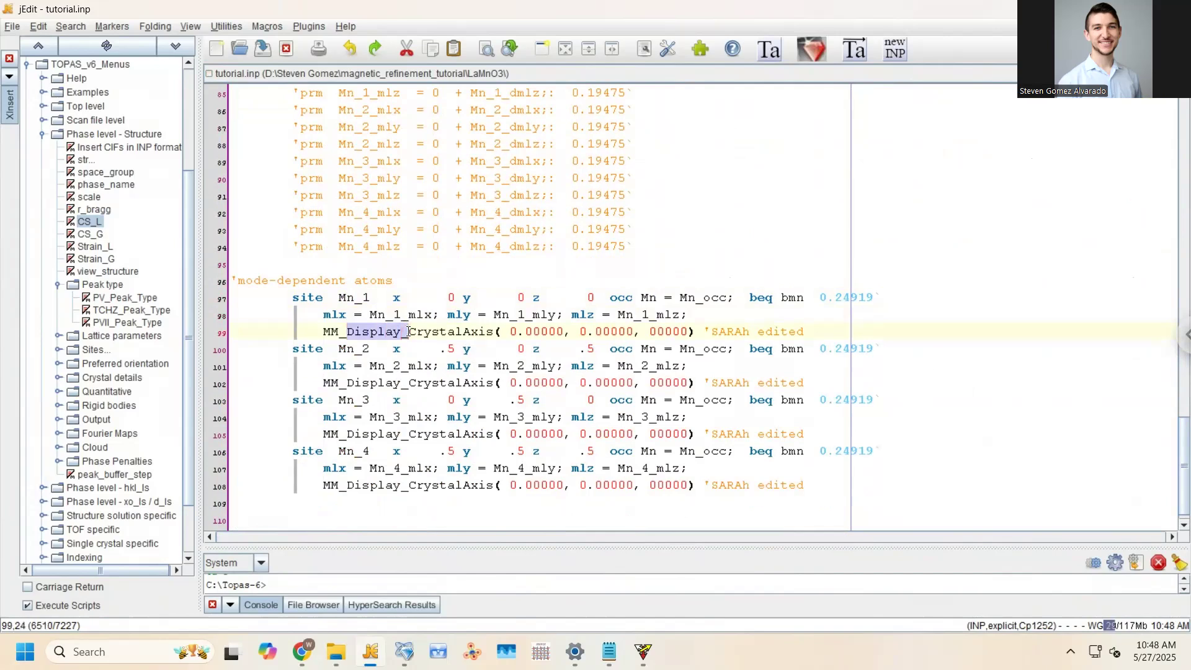
key(BackSpace)
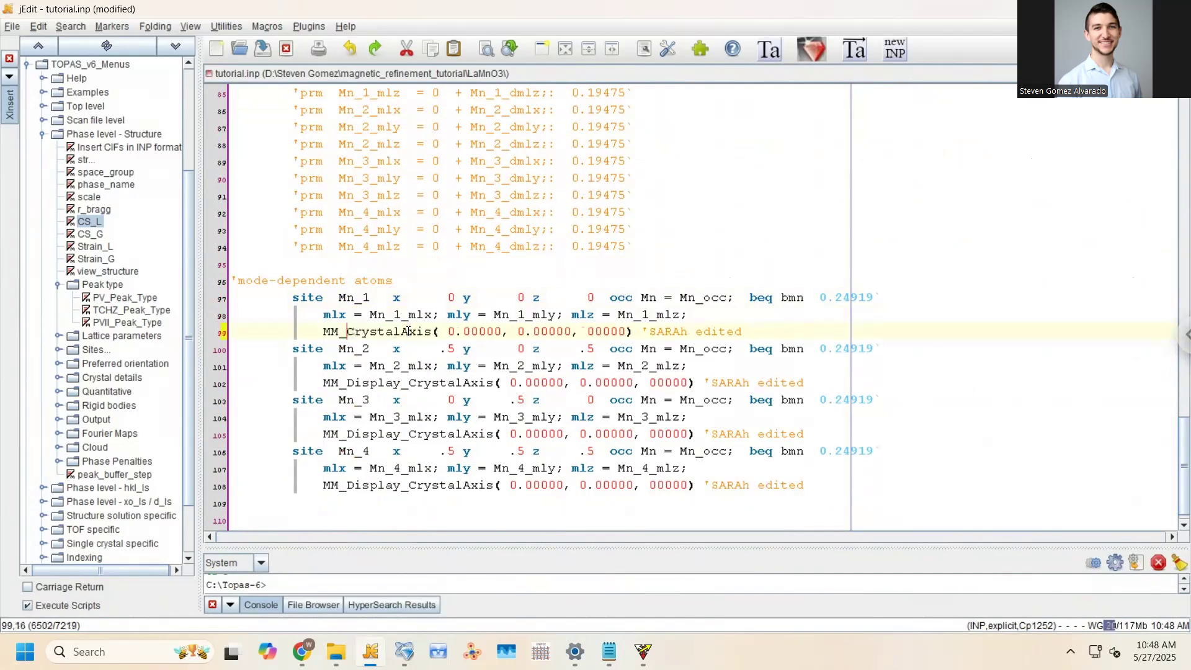
click(414, 332)
key(Right)
key(Right)
text(_D)
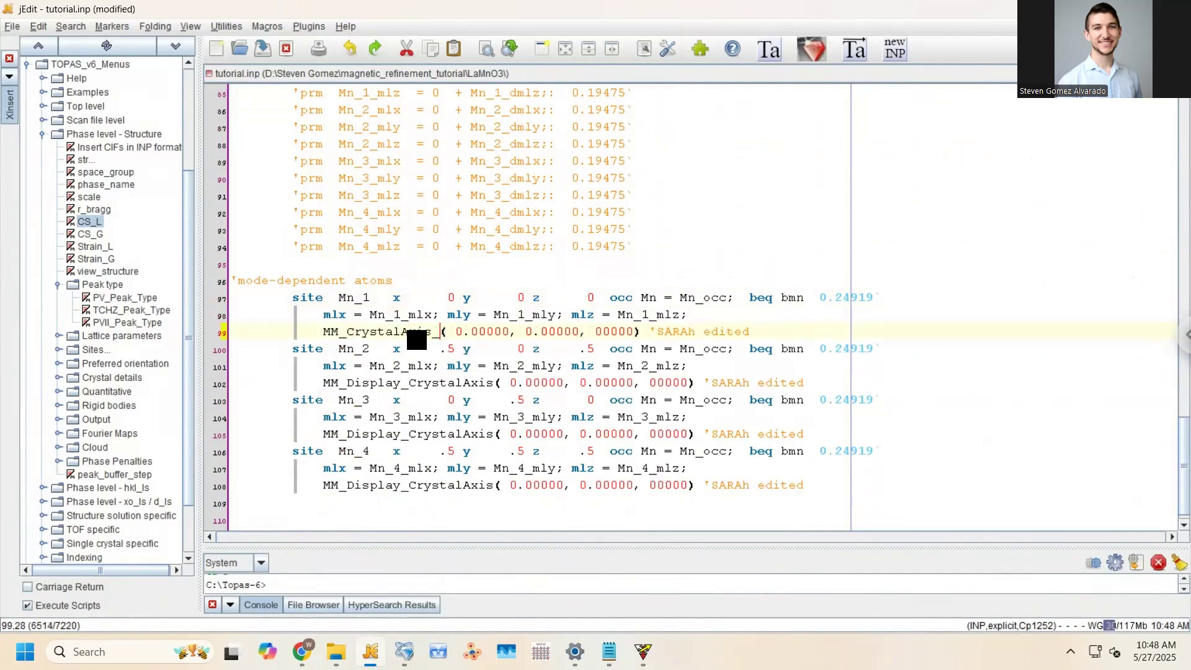
text(isp)
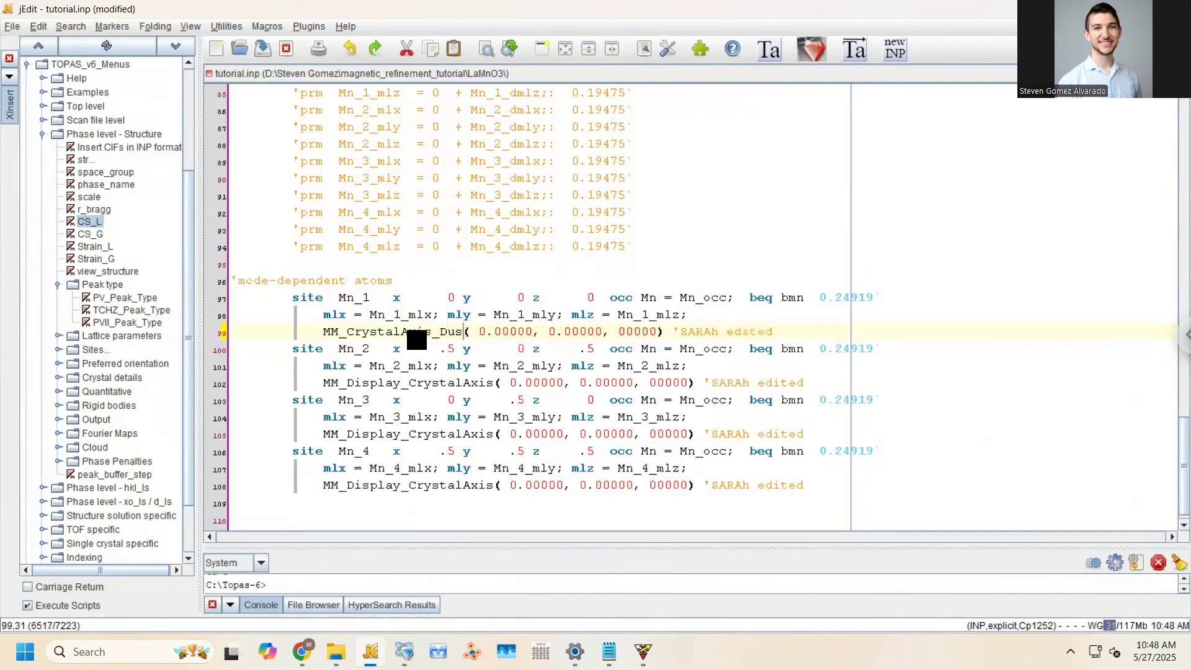
text(lay)
key(ctrl+s)
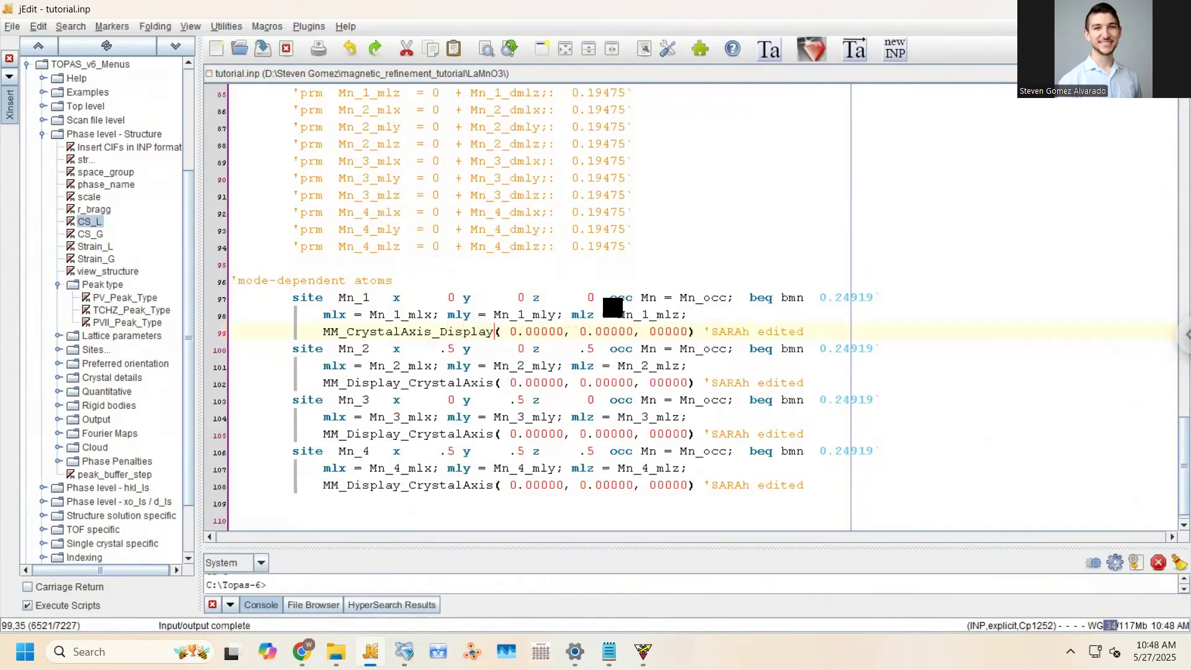
scroll(476, 340, down, 1)
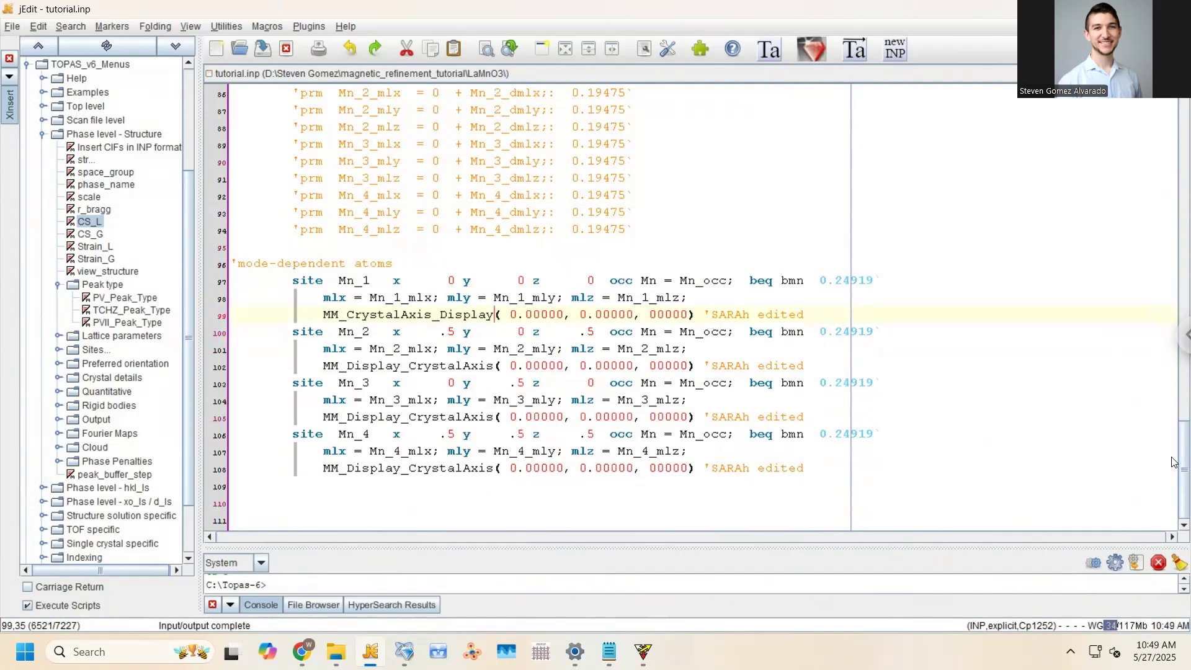
scroll(1171, 456, up, 1)
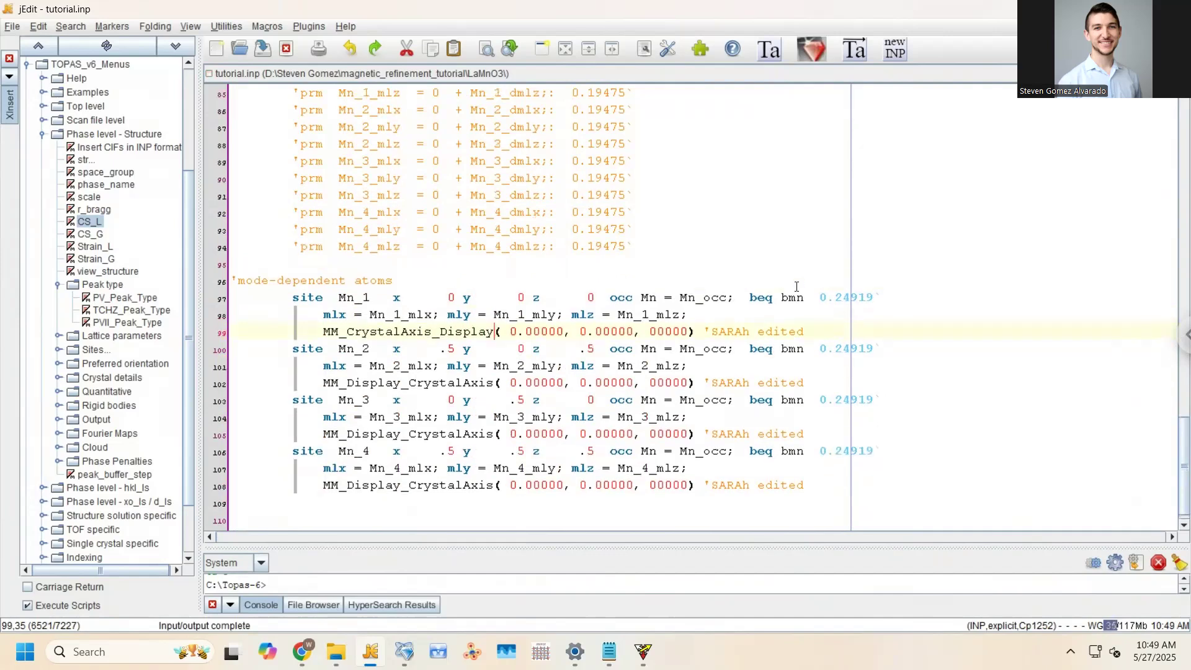
double_click(790, 297)
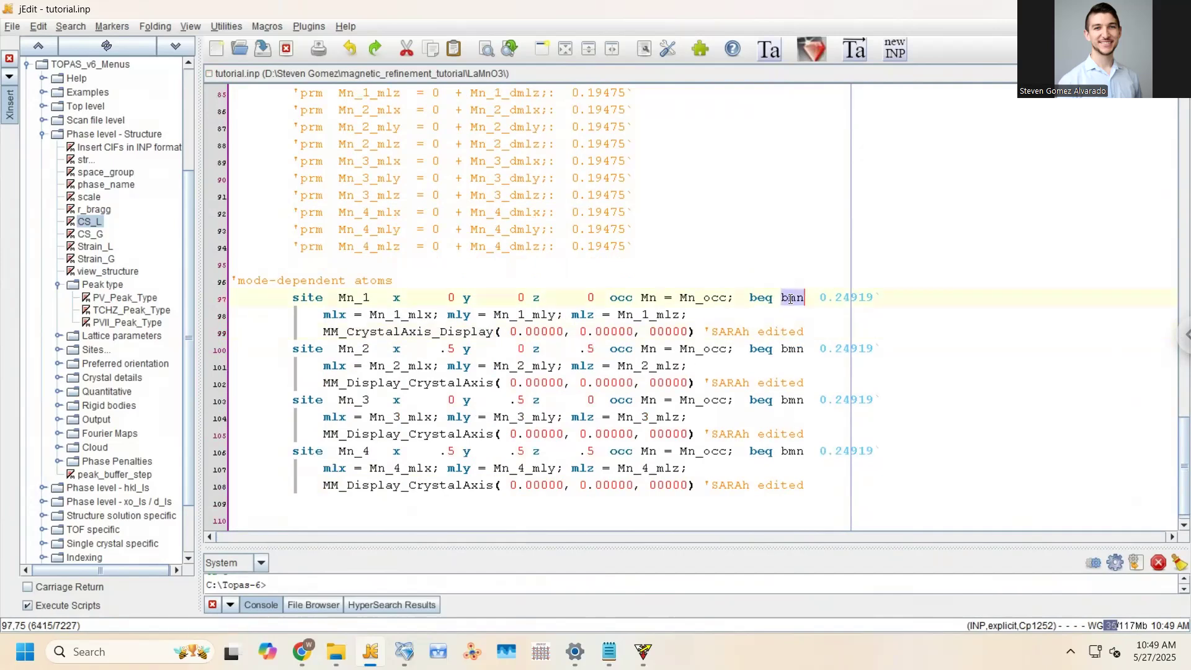
Replace bmn with @ in the beq of sites Mn_1 to Mn_4 and save
double_click(793, 349)
click(793, 349)
double_click(792, 297)
text(@)
double_click(792, 349)
text(@)
double_click(793, 400)
text(@)
double_click(794, 450)
text(@)
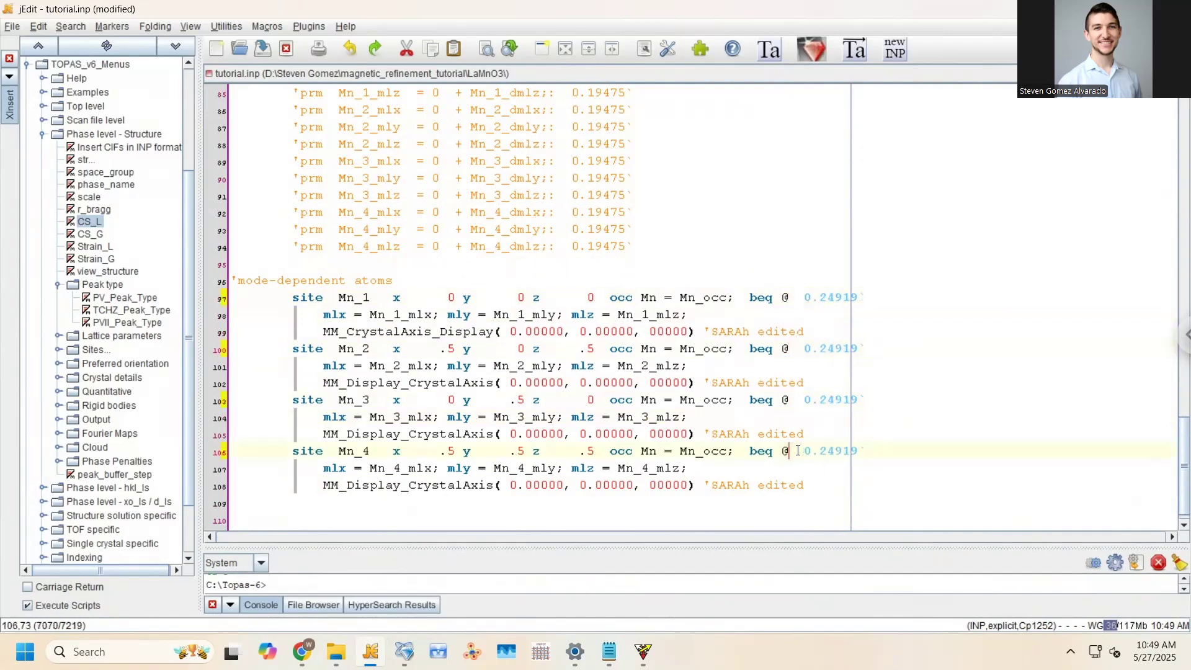
key(ctrl+s)
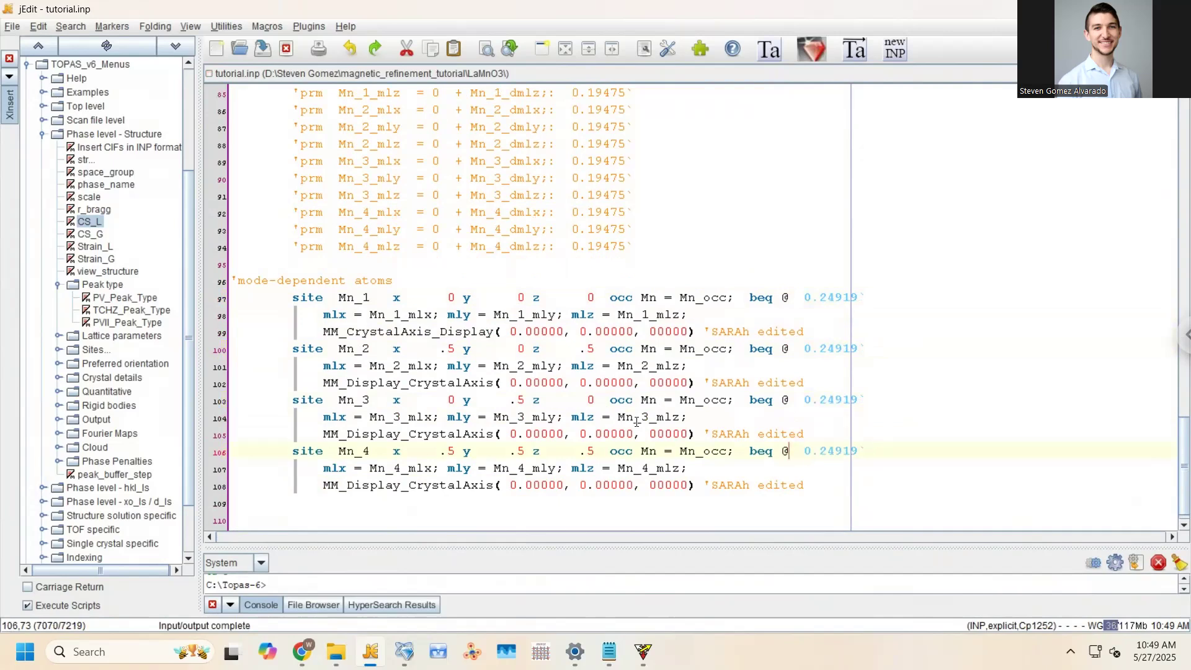
Add a ' after Mn_occ 1 so the occupation description becomes a comment, and save
scroll(614, 417, up, 9)
scroll(631, 415, up, 3)
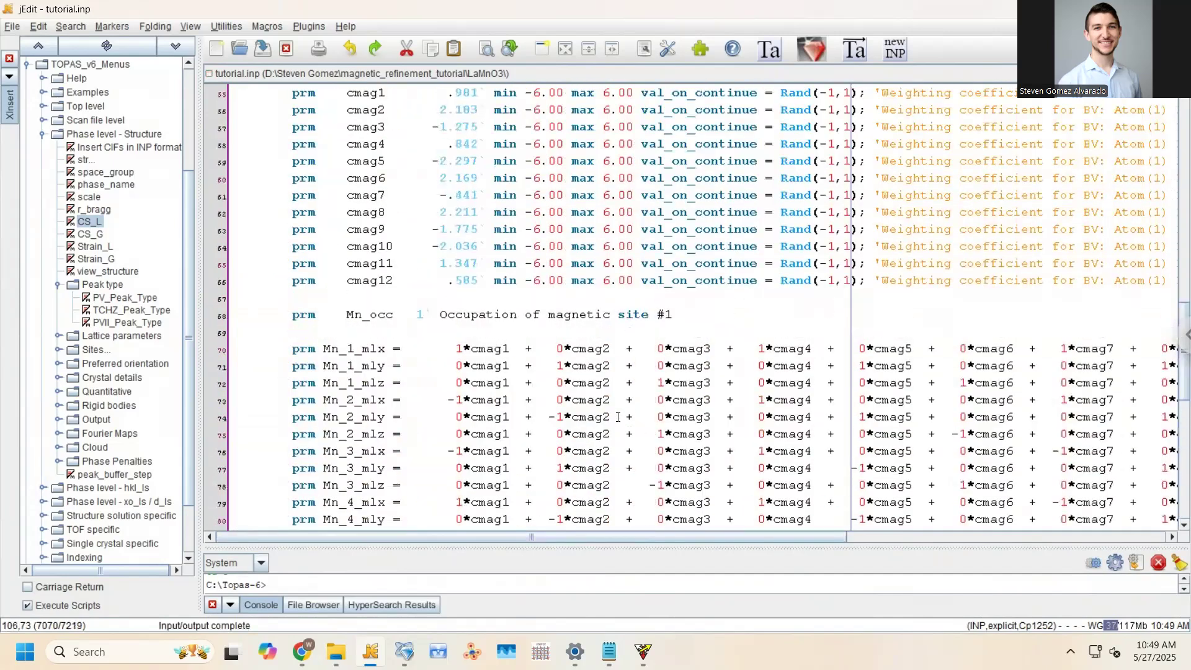
click(427, 417)
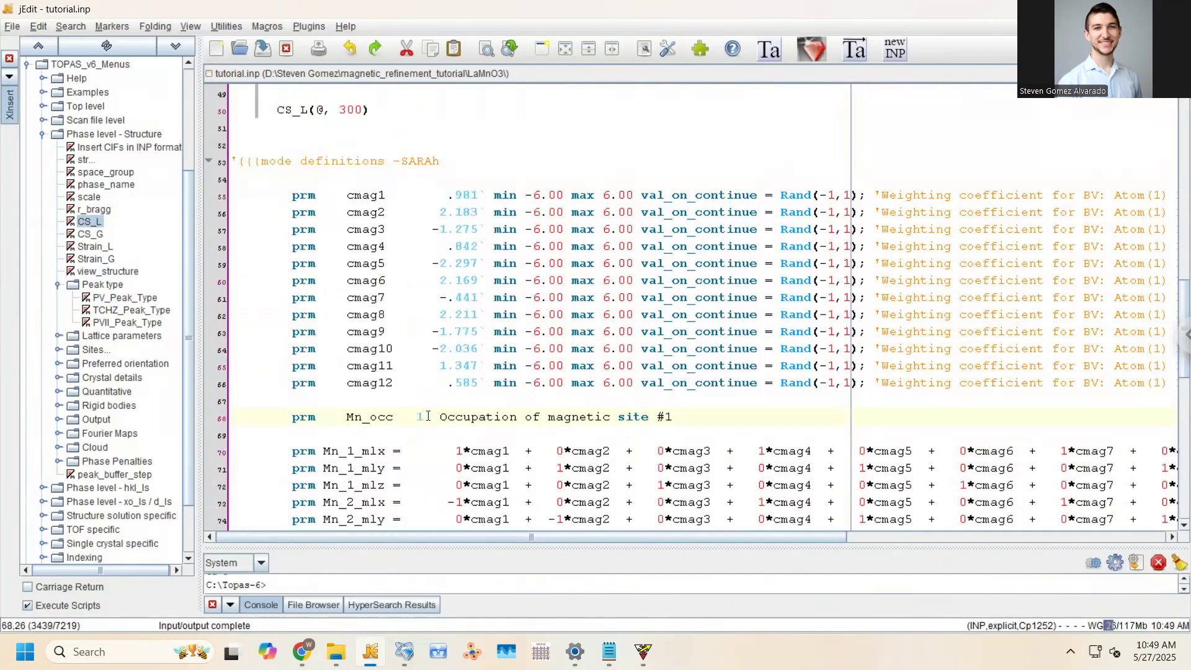
text(')
key(ctrl+s)
key(Left)
key(ctrl+s)
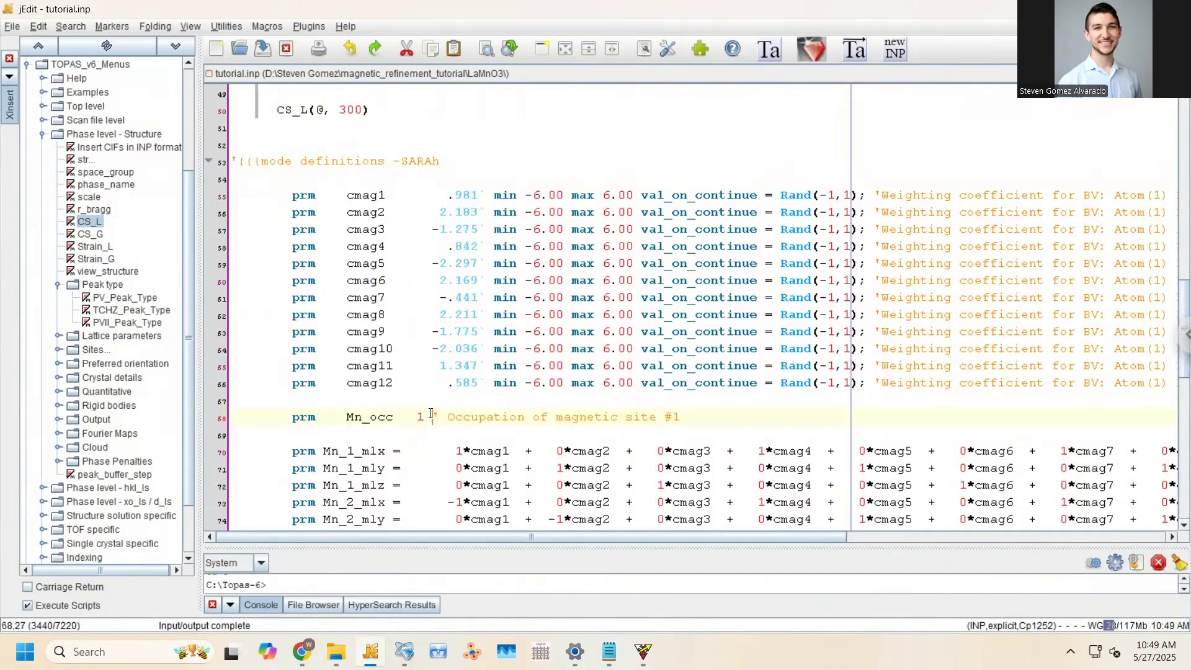
scroll(471, 392, up, 3)
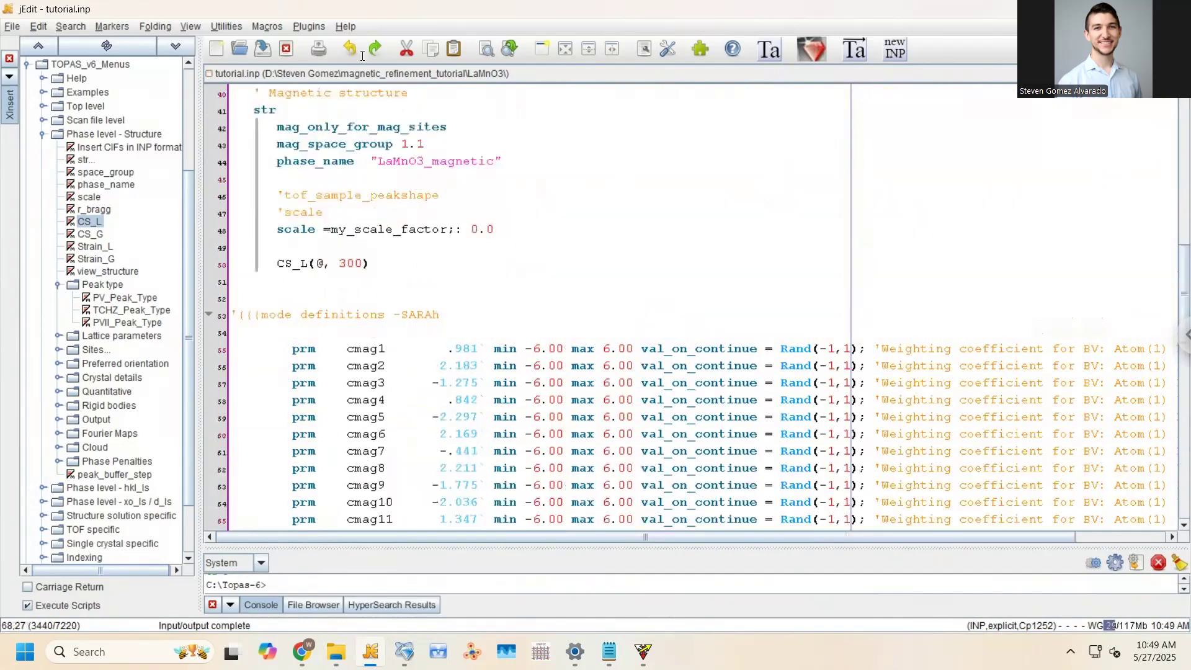
click(328, 74)
In tutorial_SARAh.inp, add ! before cmag7, cmag8 and cmag9 to fix them
click(358, 217)
scroll(486, 293, down, 2)
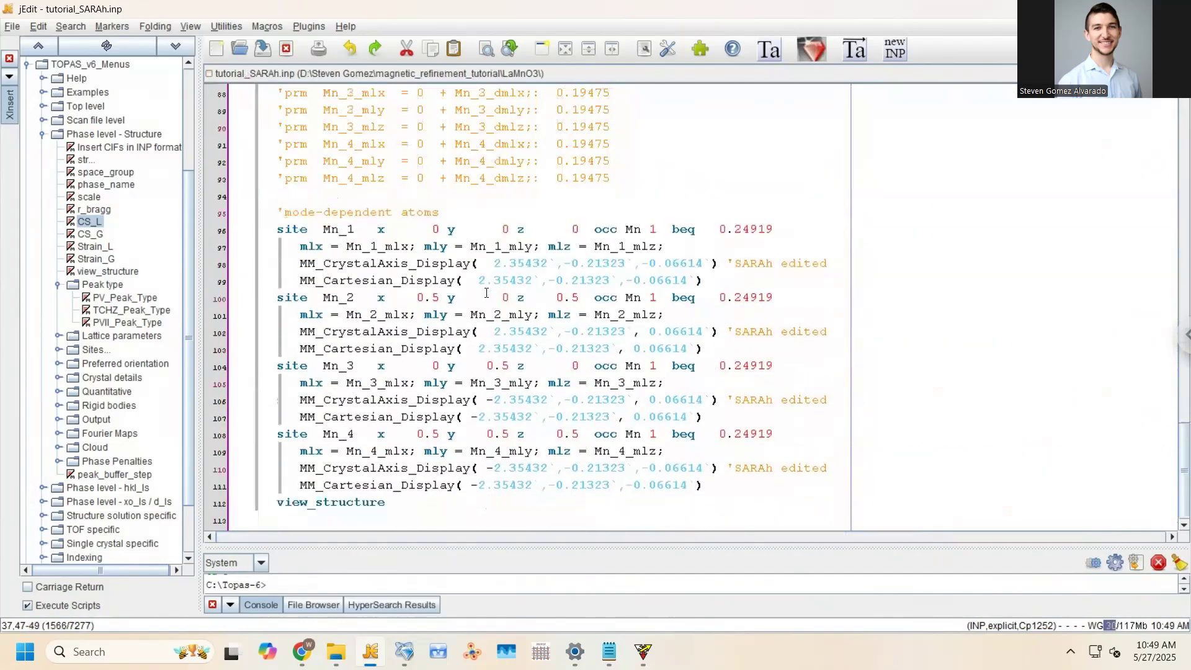
scroll(866, 422, up, 8)
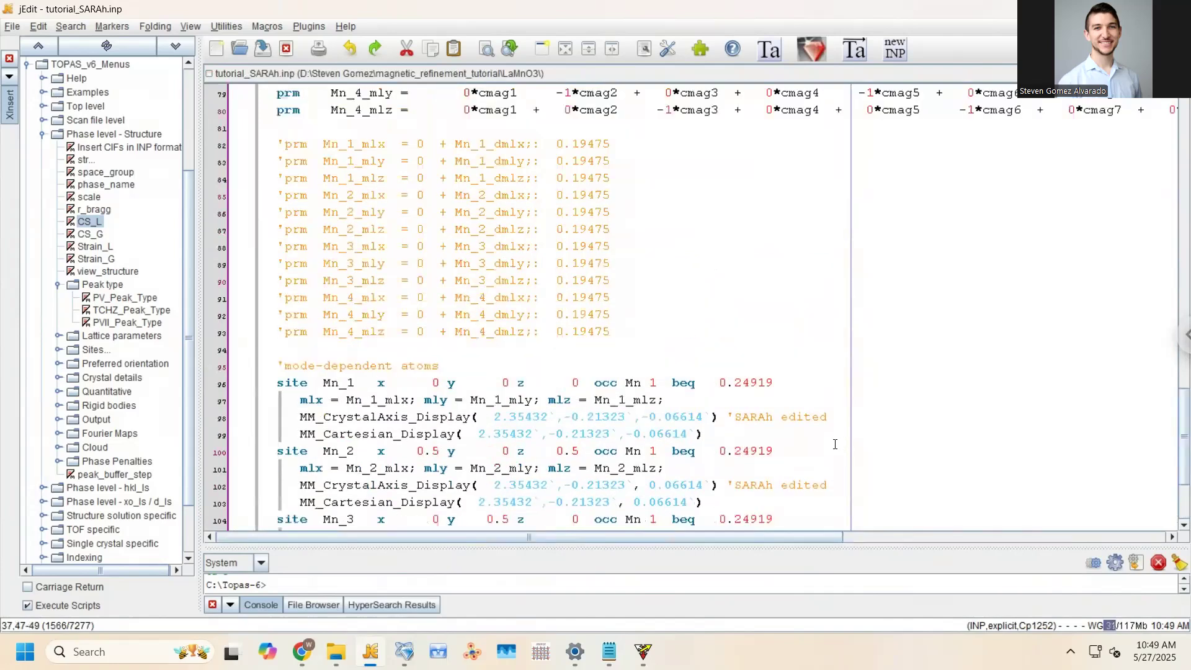
scroll(823, 455, up, 6)
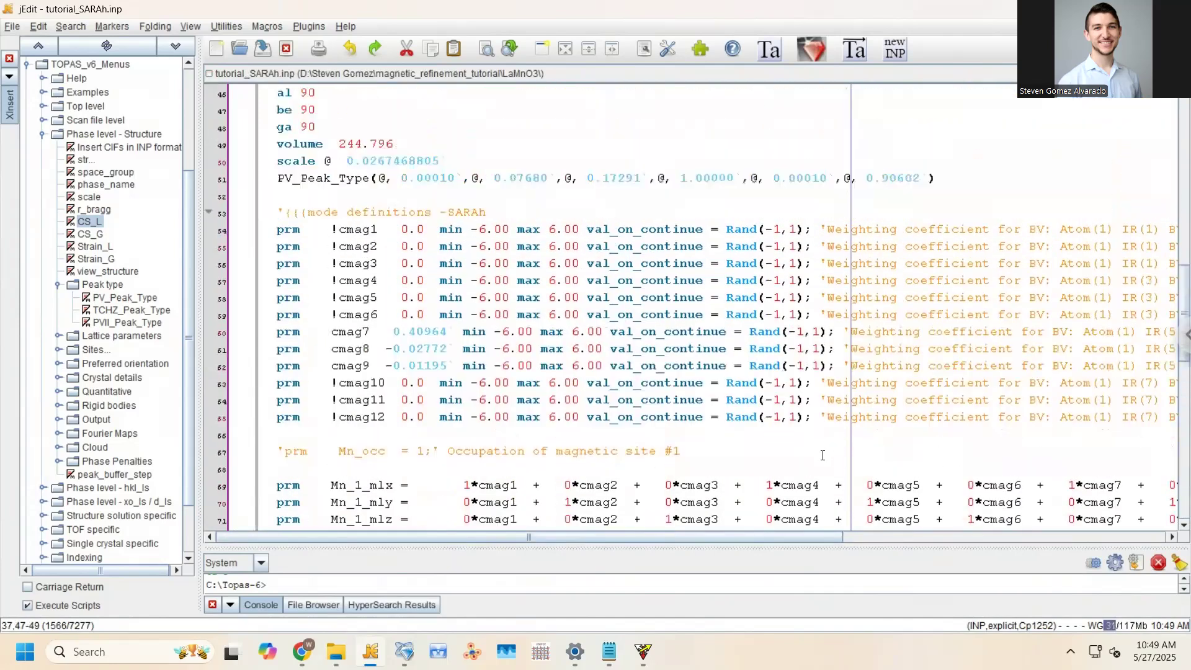
scroll(822, 442, up, 4)
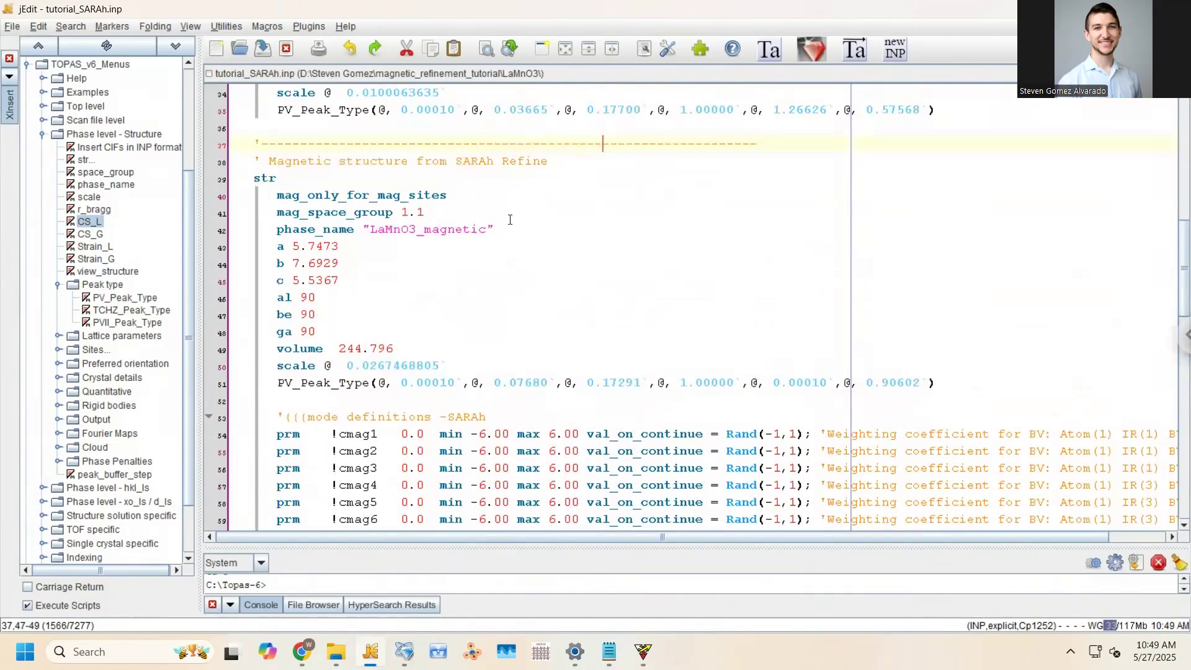
scroll(503, 265, down, 6)
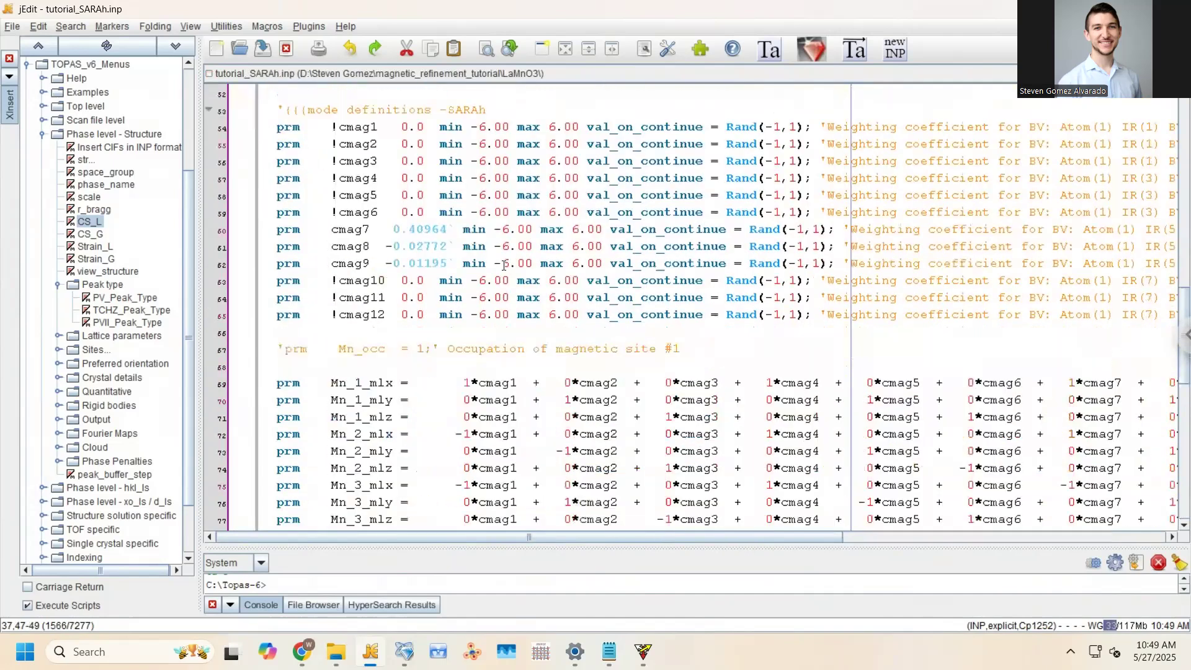
click(462, 228)
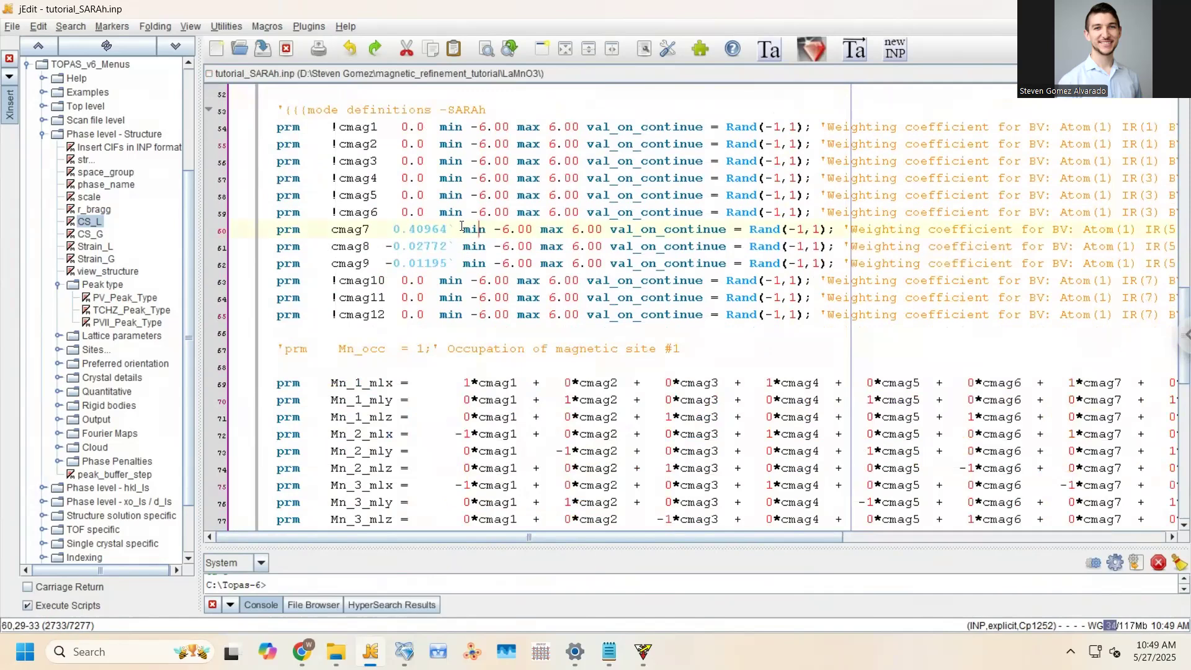
click(842, 246)
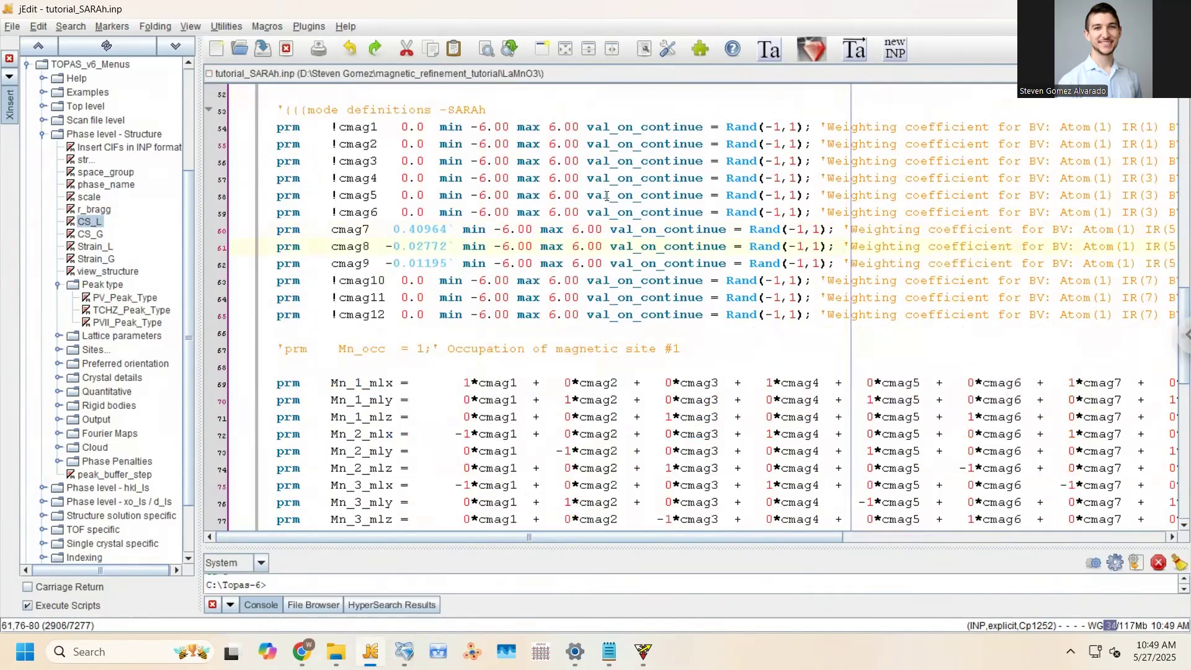
scroll(607, 196, down, 6)
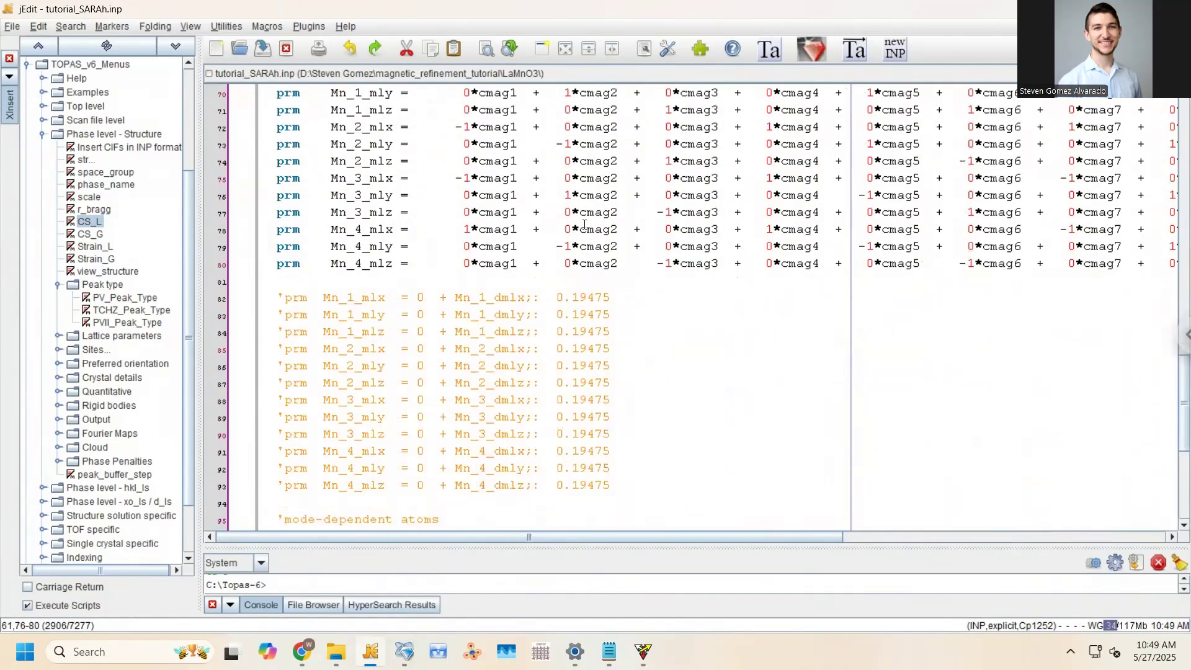
scroll(584, 225, down, 6)
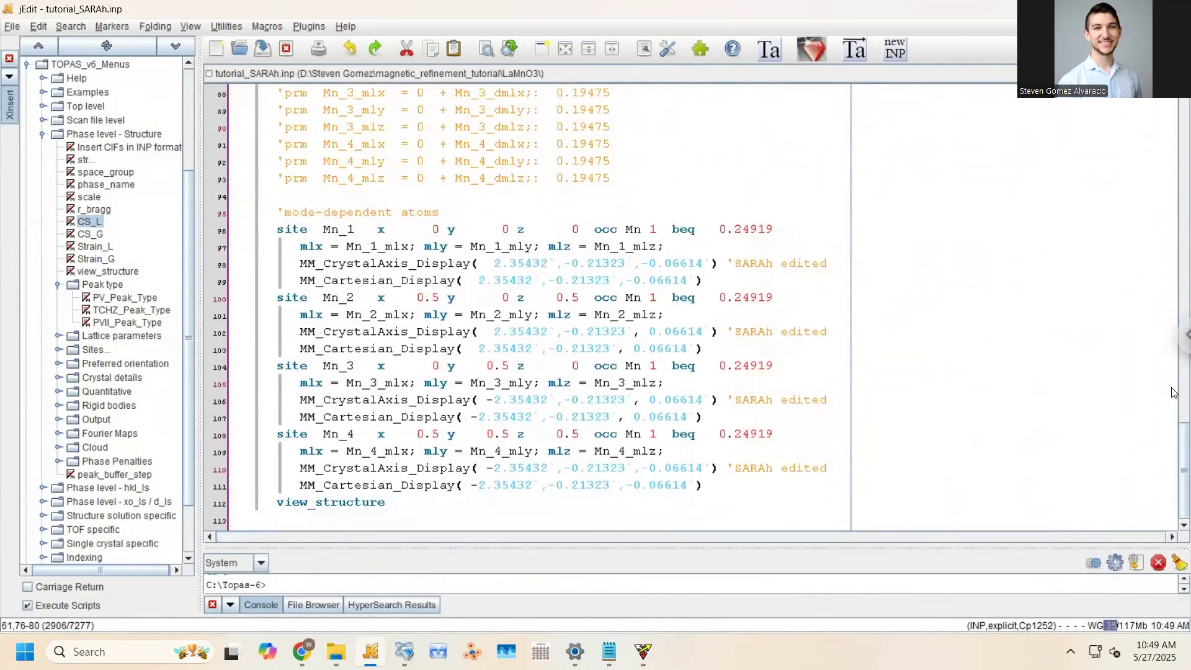
scroll(1175, 393, up, 9)
scroll(1174, 317, up, 4)
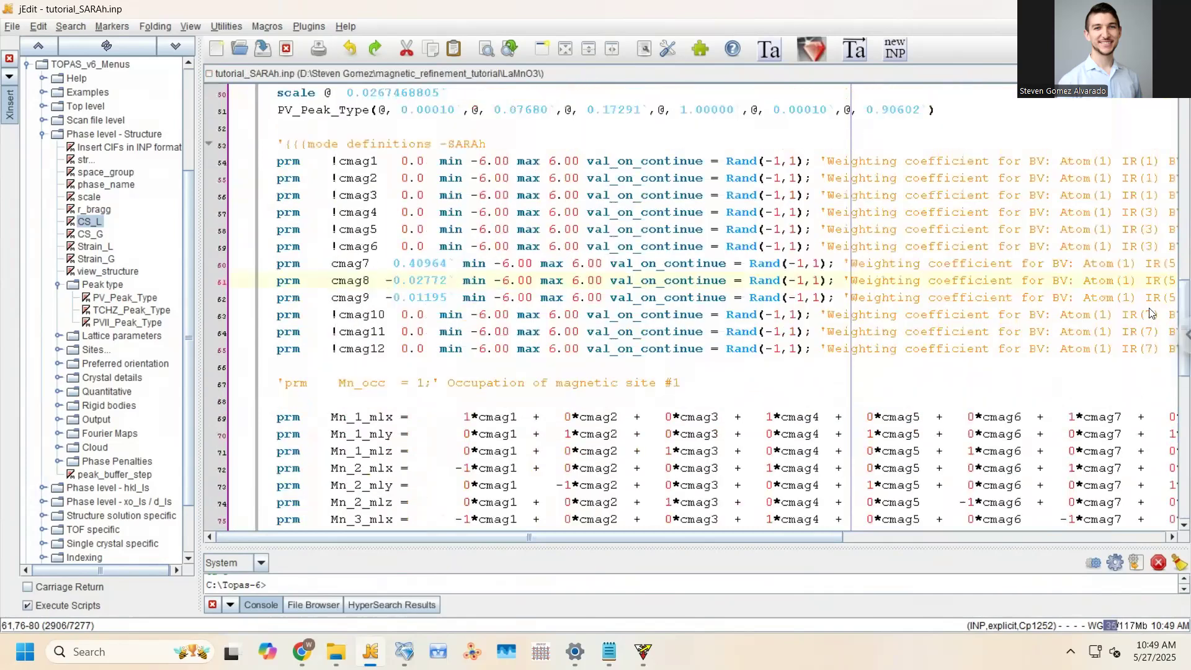
click(827, 314)
scroll(811, 346, up, 3)
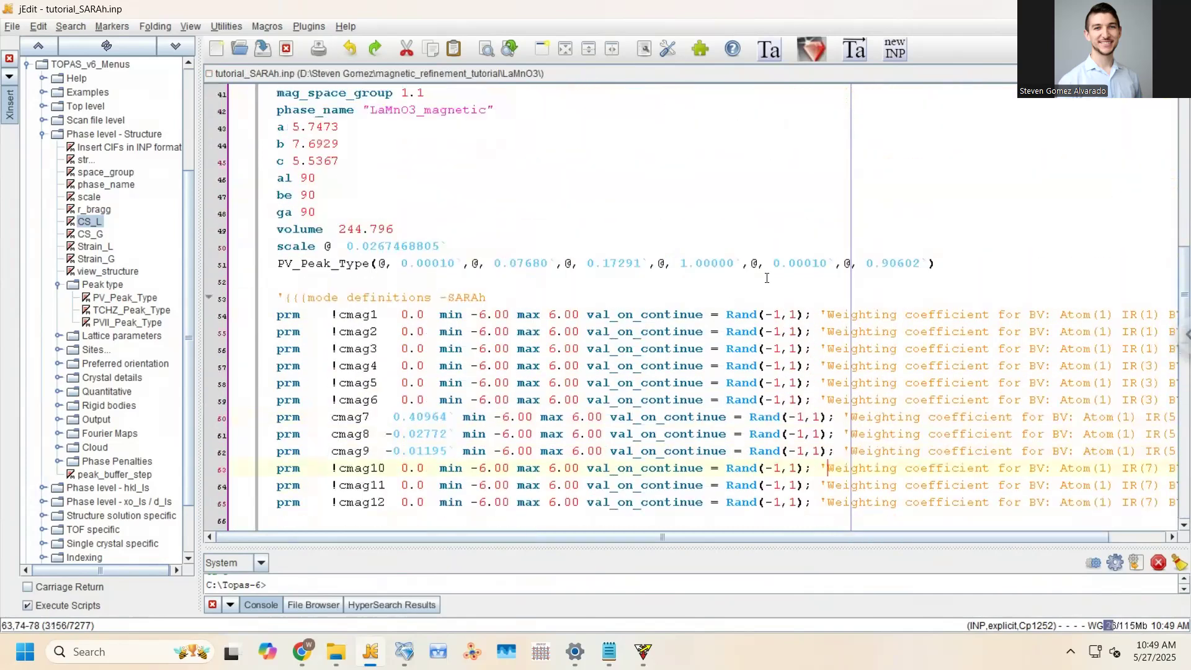
click(330, 449)
text(!)
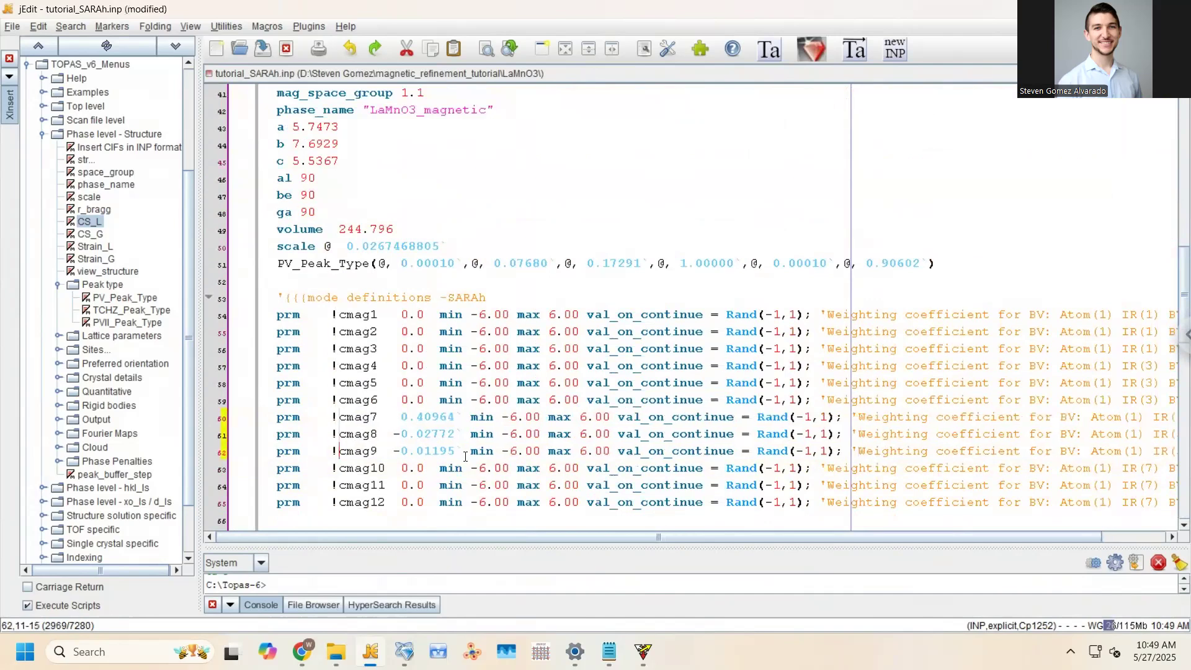
Replace the cmag7–cmag9 starting values with 0.0 and save the file
drag(393, 418, 465, 456)
text(0.0)
key(BackSpace)
text(0)
key(ctrl+s)
Locate and select the three IR(1) mode lines cmag1–cmag3
click(532, 416)
scroll(529, 419, up, 1)
click(464, 349)
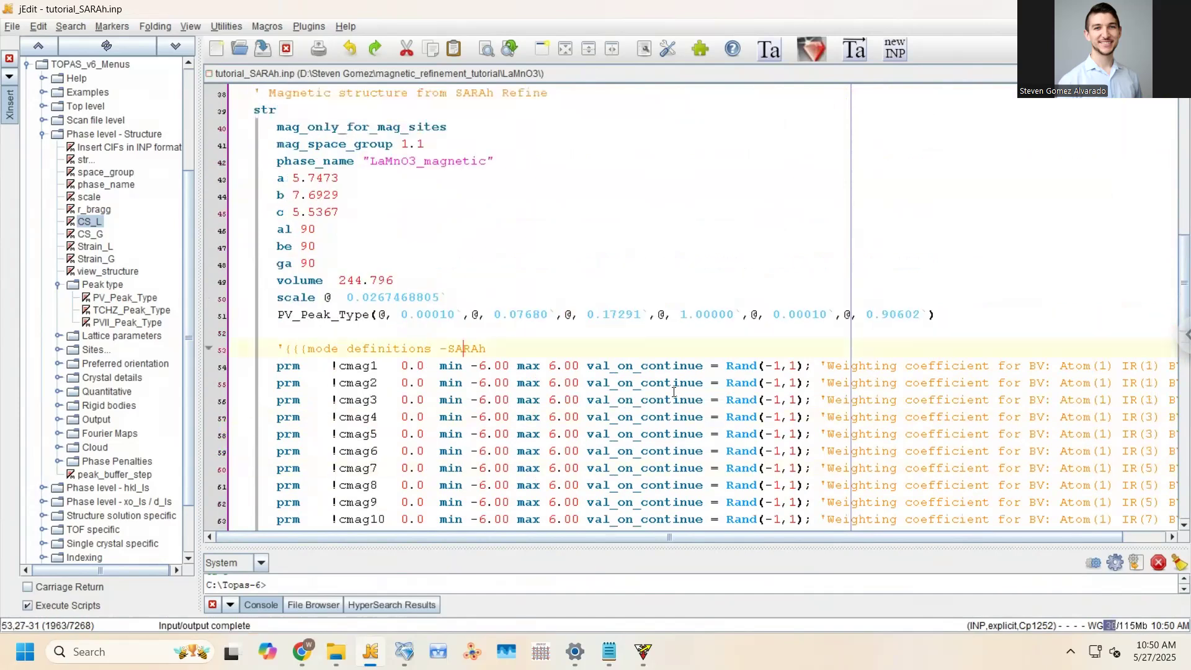
scroll(706, 537, right, 2)
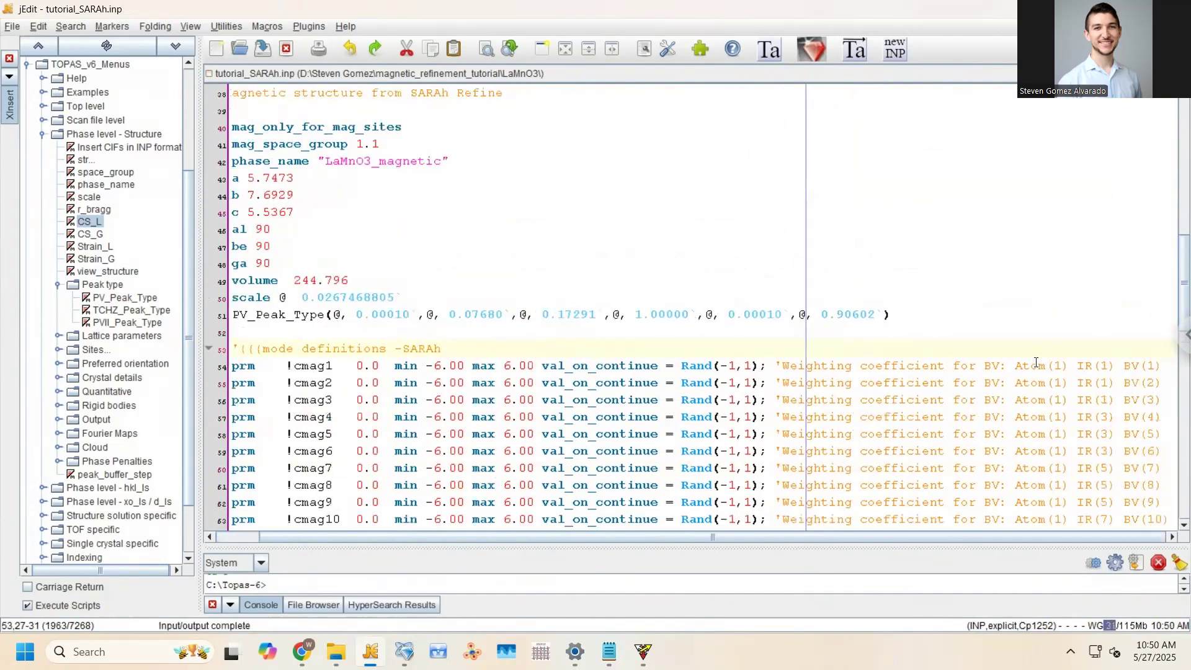
scroll(1104, 294, down, 2)
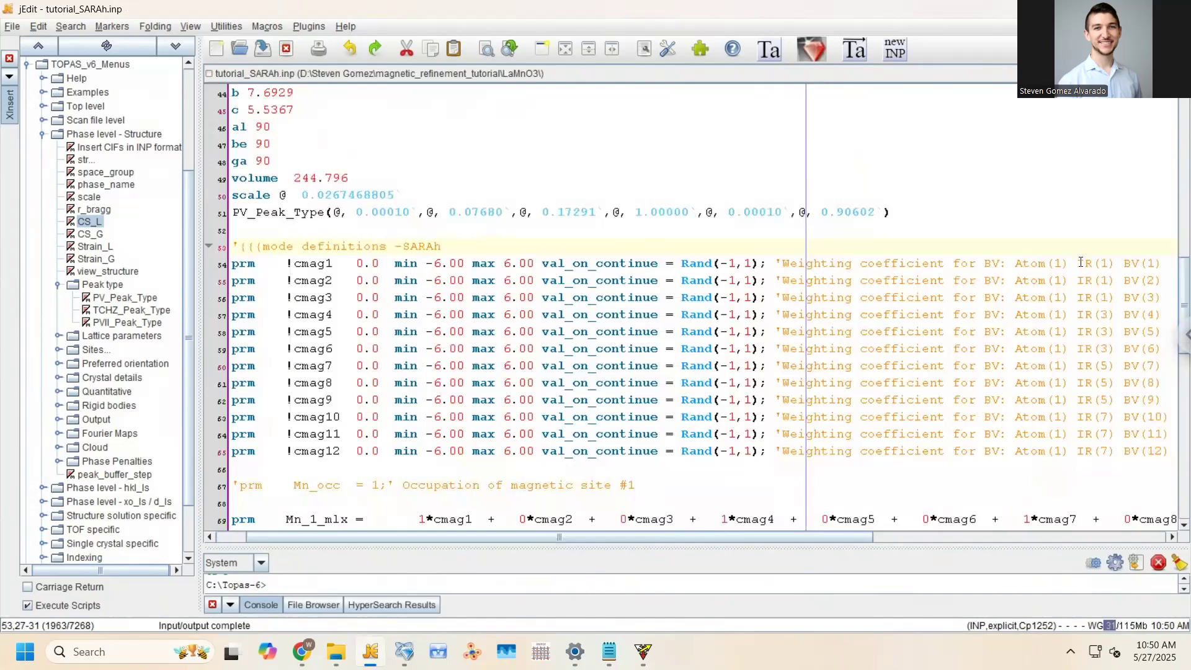
drag(1078, 263, 1162, 302)
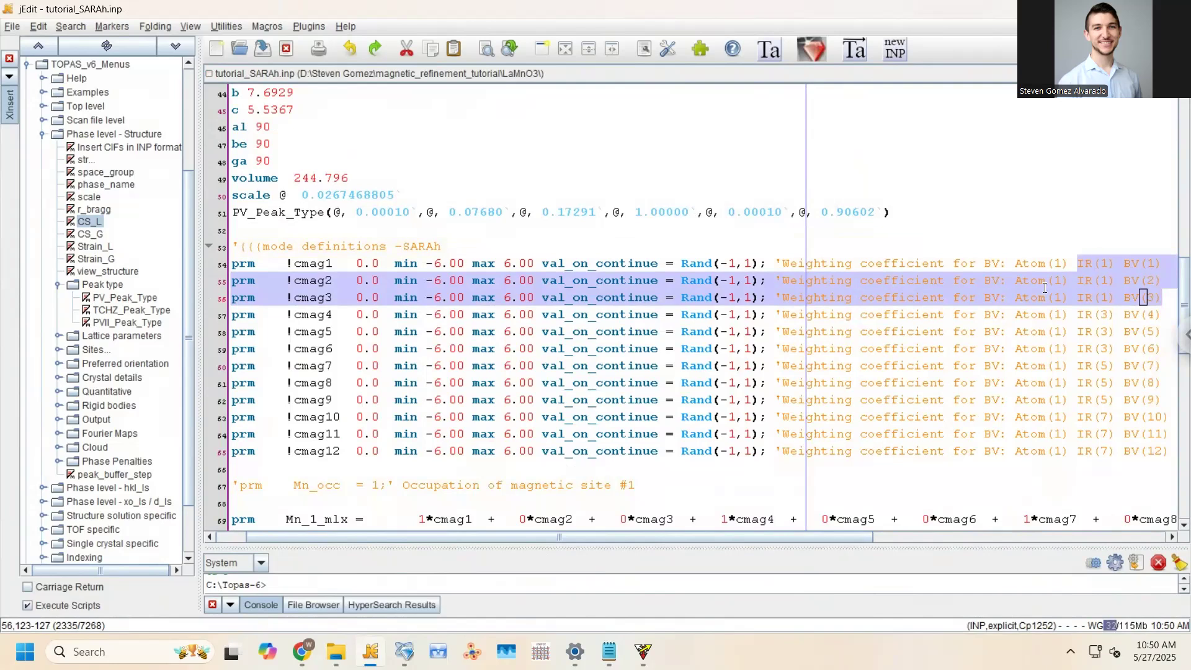
Delete the ! before cmag1–cmag3 so the IR(1) modes refine
click(372, 296)
drag(287, 265, 294, 299)
key(Delete)
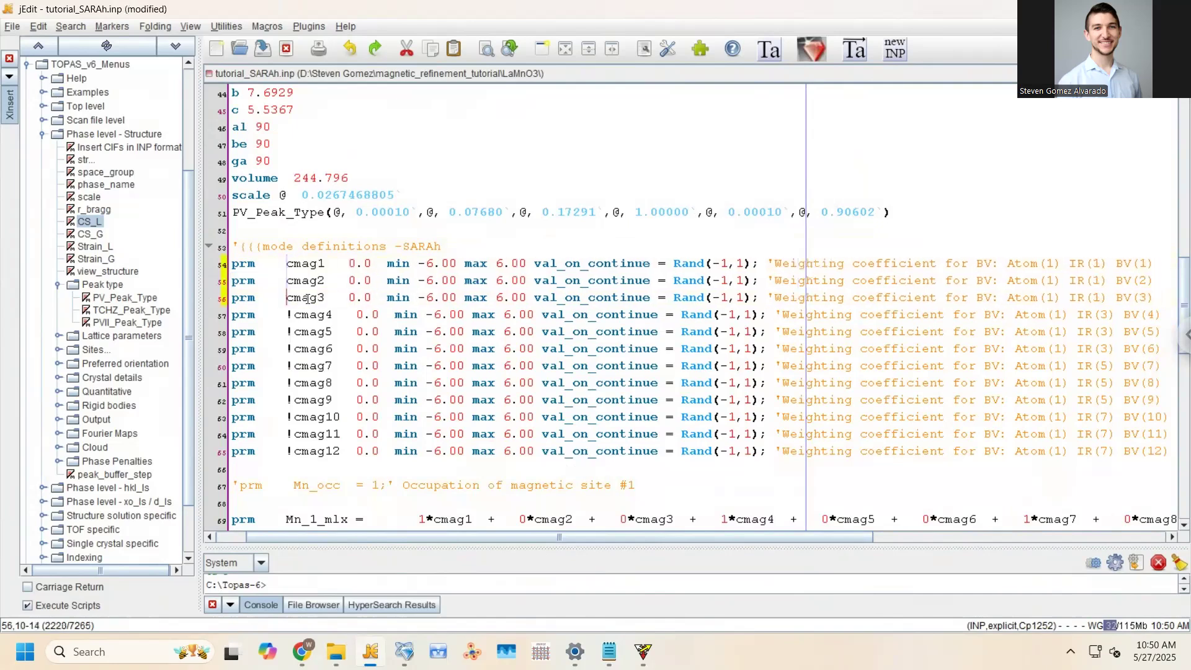
Rename the nuclear phase's refined scale from @ to scale_factor
scroll(297, 323, up, 4)
scroll(298, 322, up, 2)
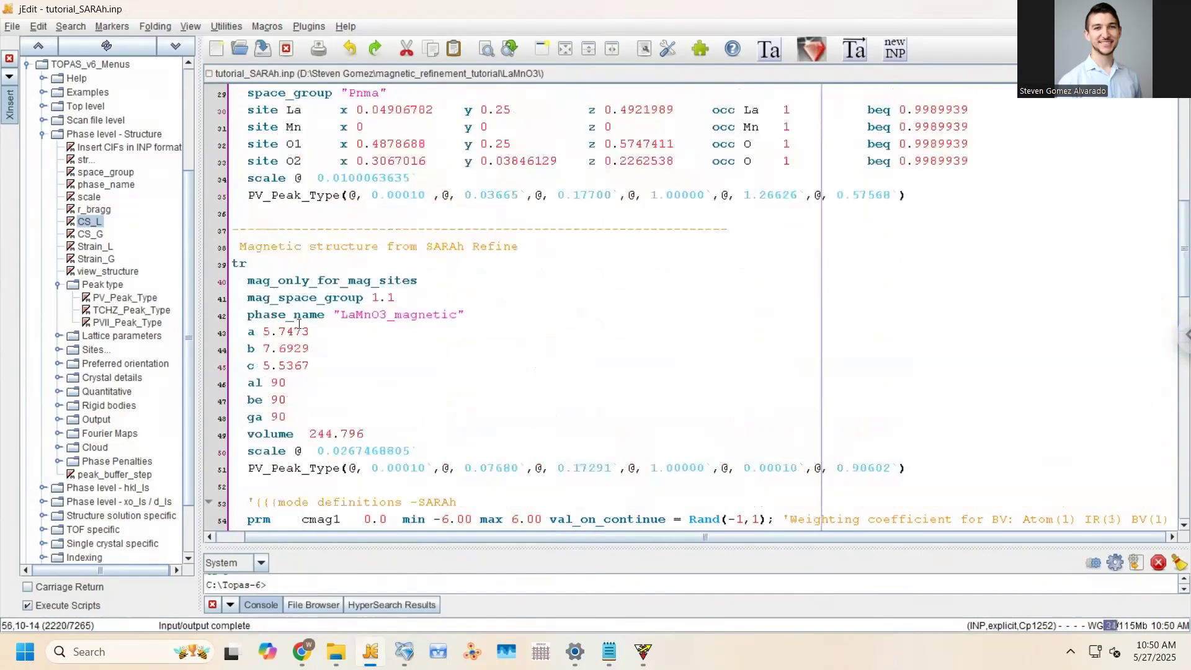
click(326, 230)
key(Delete)
text(scale_factor)
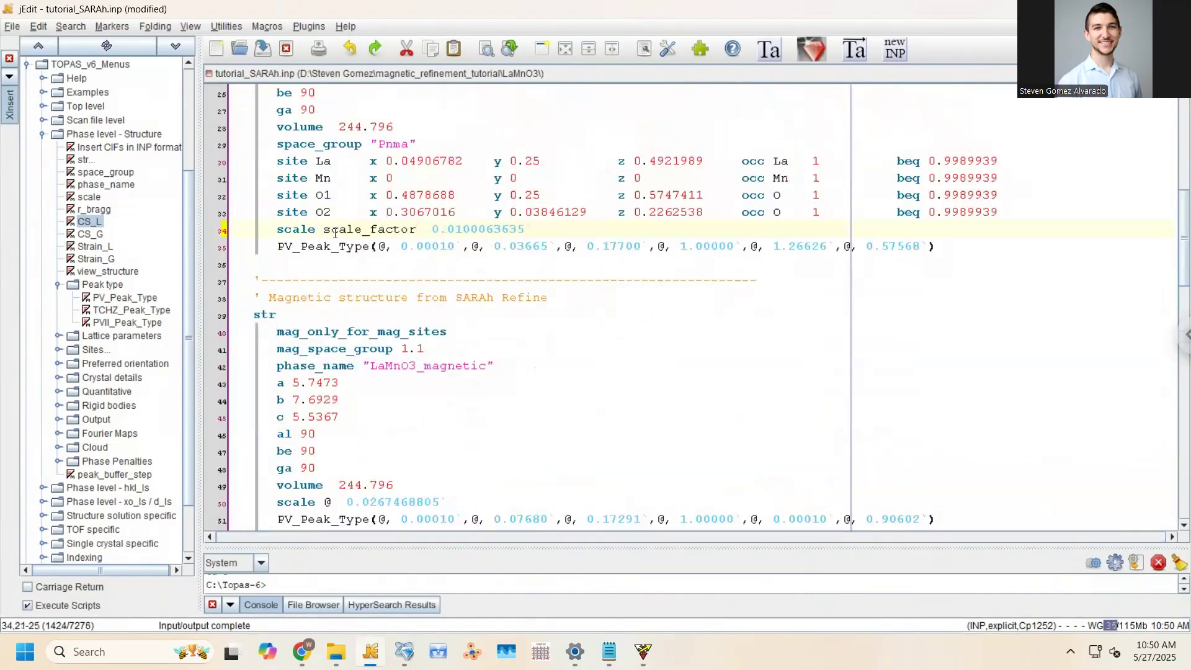
double_click(366, 229)
key(ctrl+c)
Set the magnetic phase scale to =scale_factor; and save the file
scroll(325, 398, down, 2)
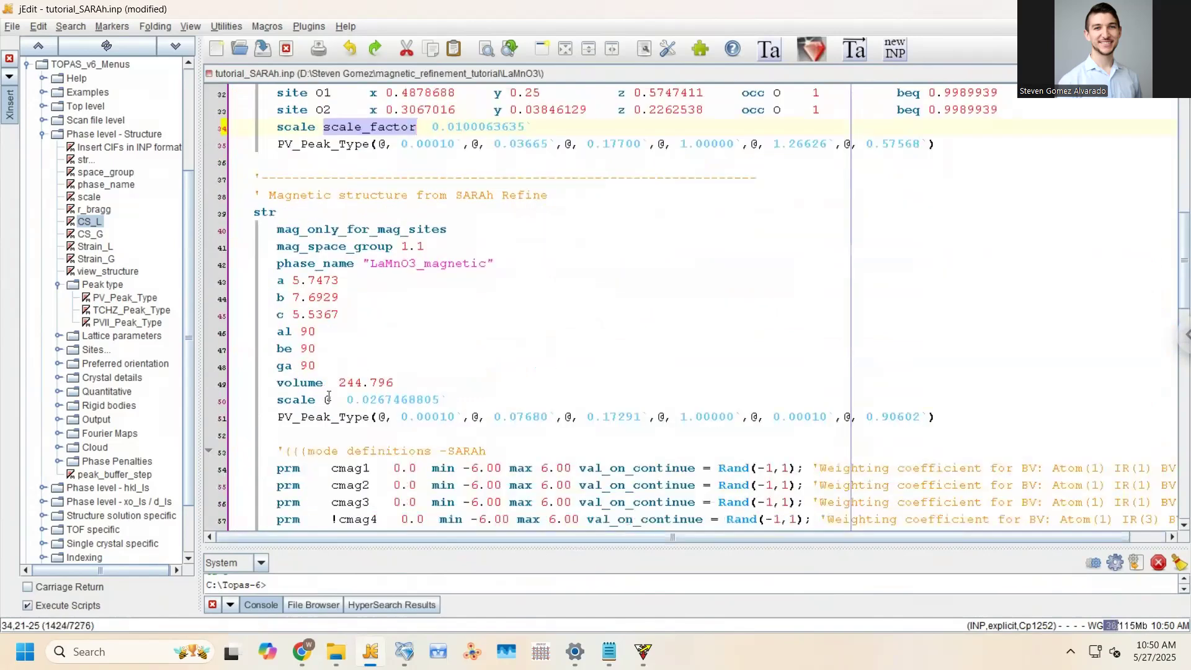
double_click(326, 399)
text(=)
key(ctrl+v)
text(;:)
click(406, 390)
key(ctrl+s)
Inspect the cmag1 and cmag2 starting values
scroll(373, 257, down, 2)
scroll(381, 214, down, 2)
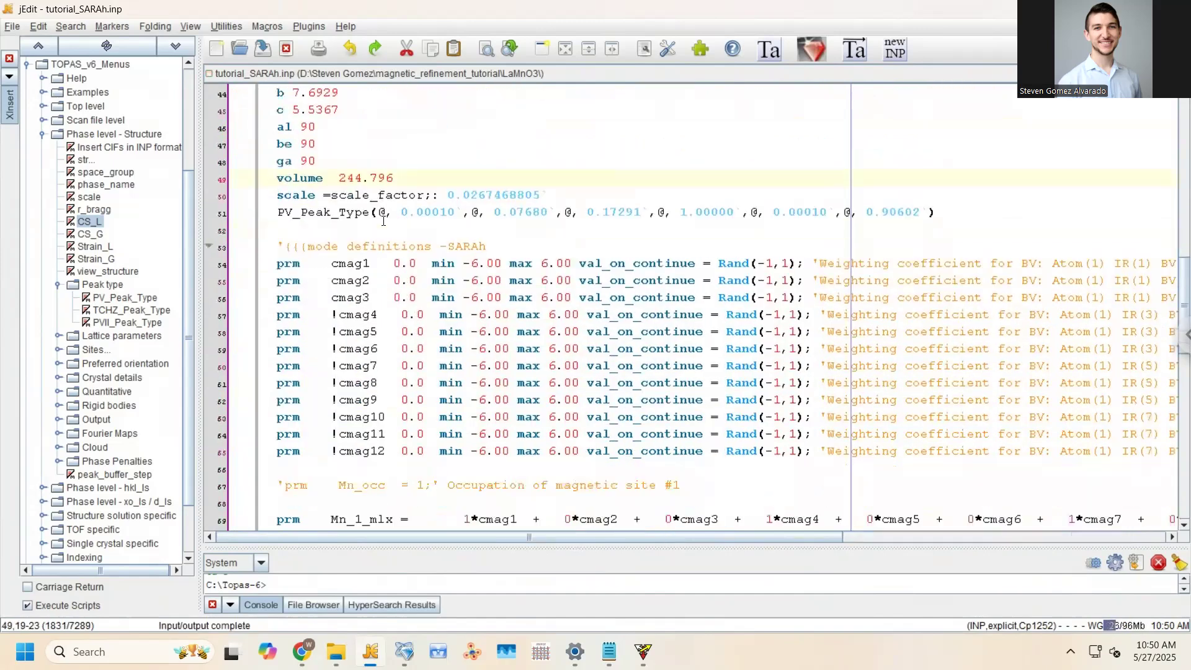
click(389, 263)
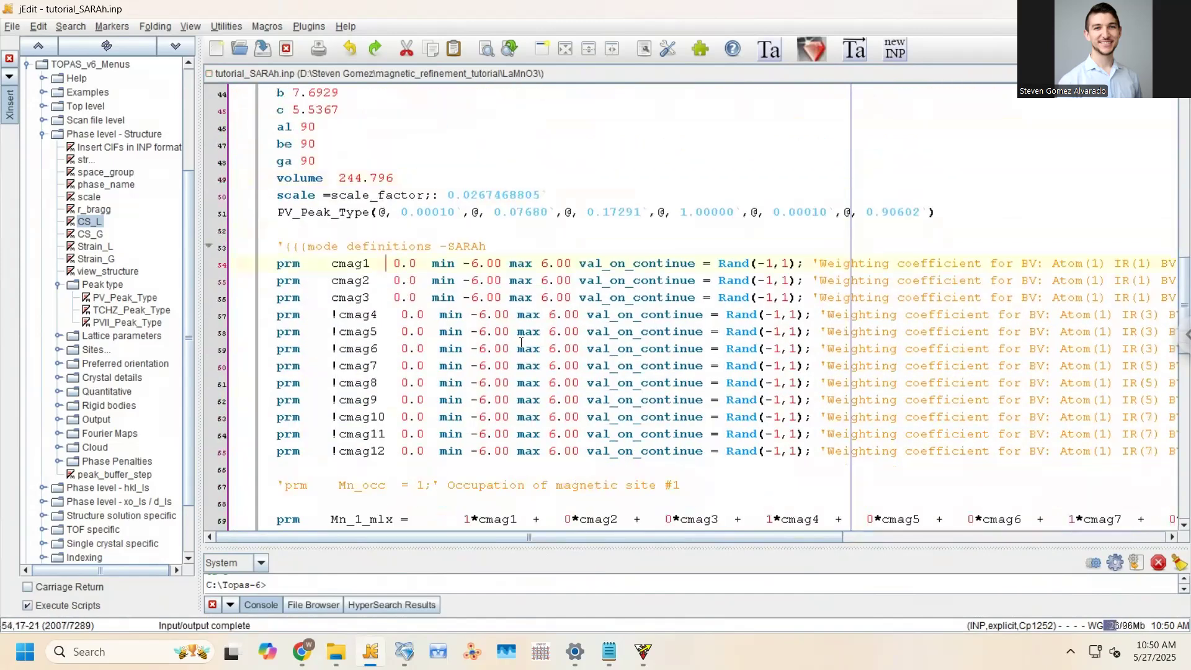
click(415, 280)
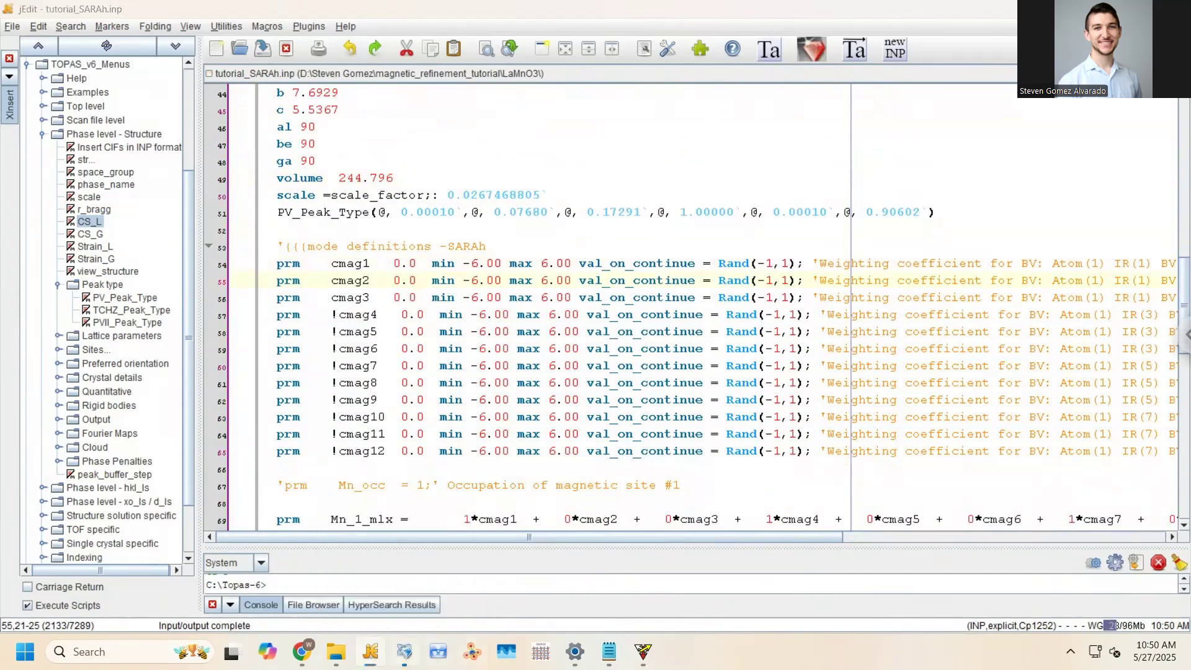
Close the old TOPAS window, launch TOPAS with the edited input, and run it
right_click(404, 651)
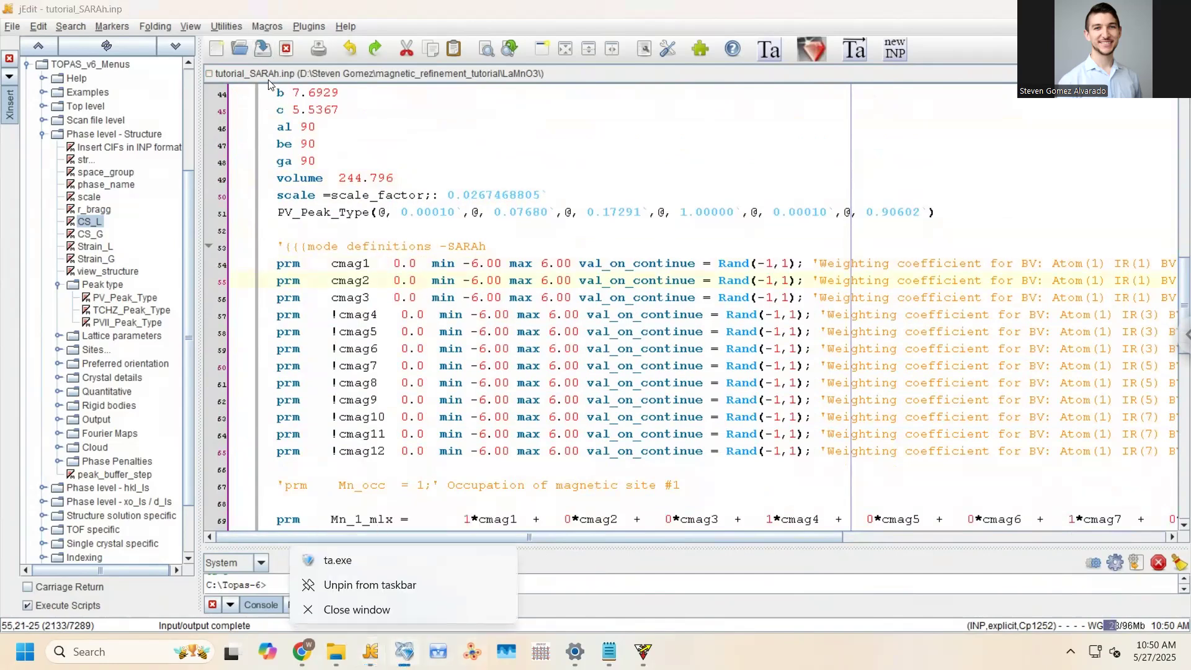
click(397, 615)
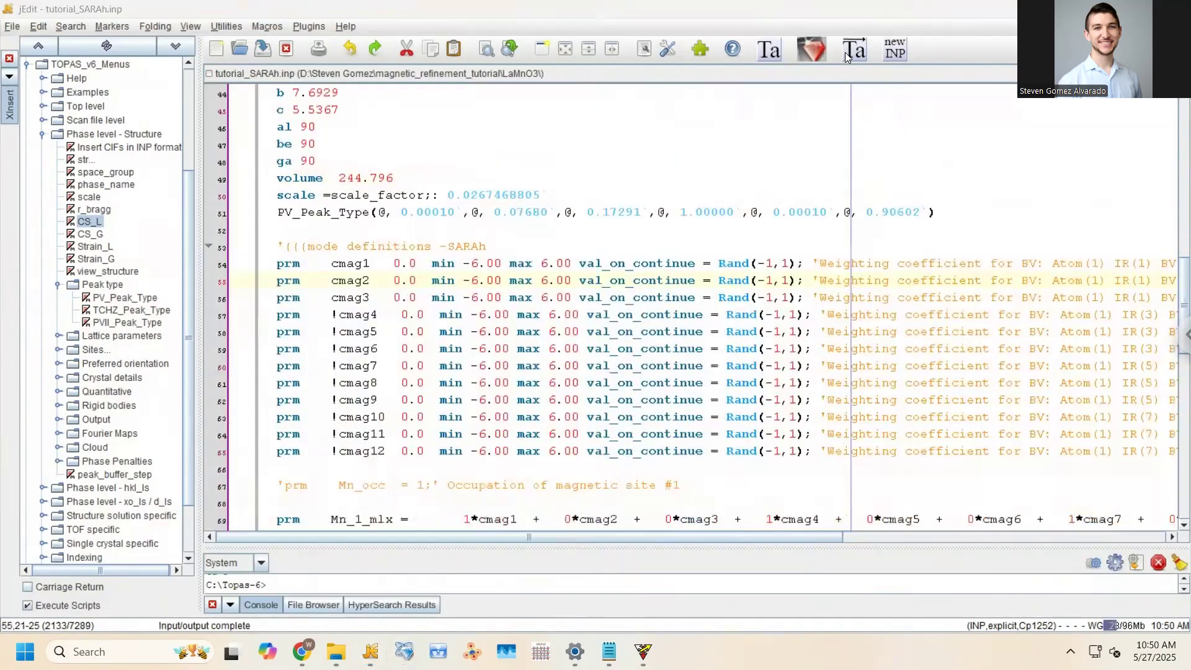
click(846, 53)
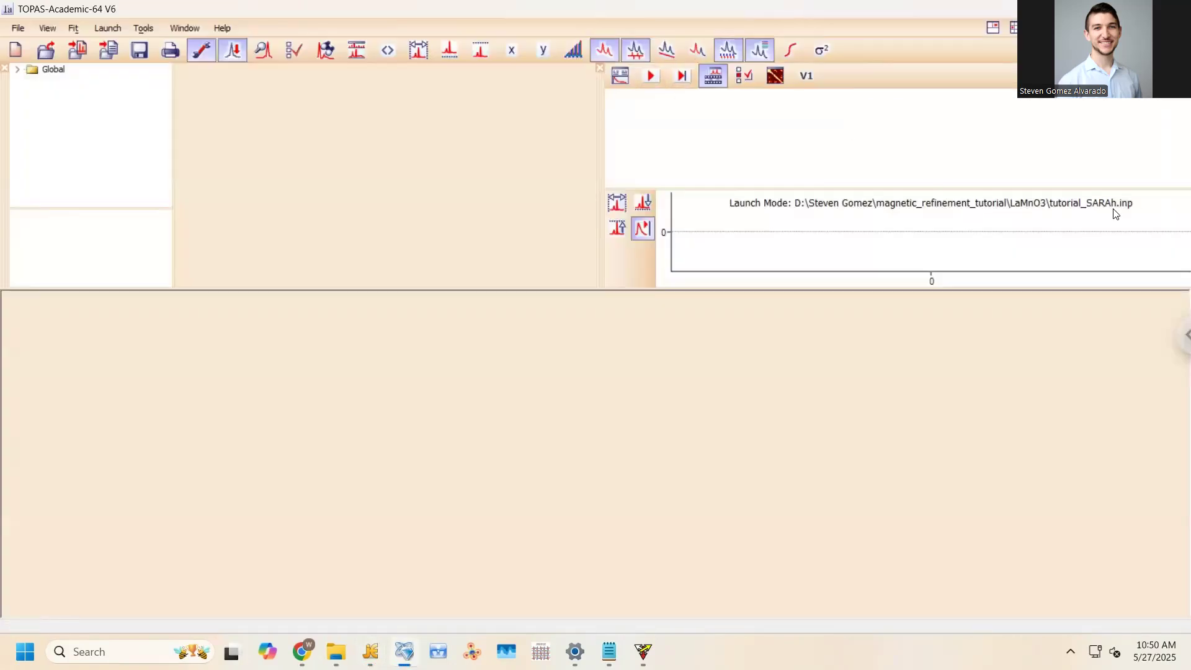
click(652, 75)
Rotate and close the magnetic structure viewer, then stop the refinement
drag(624, 207, 733, 218)
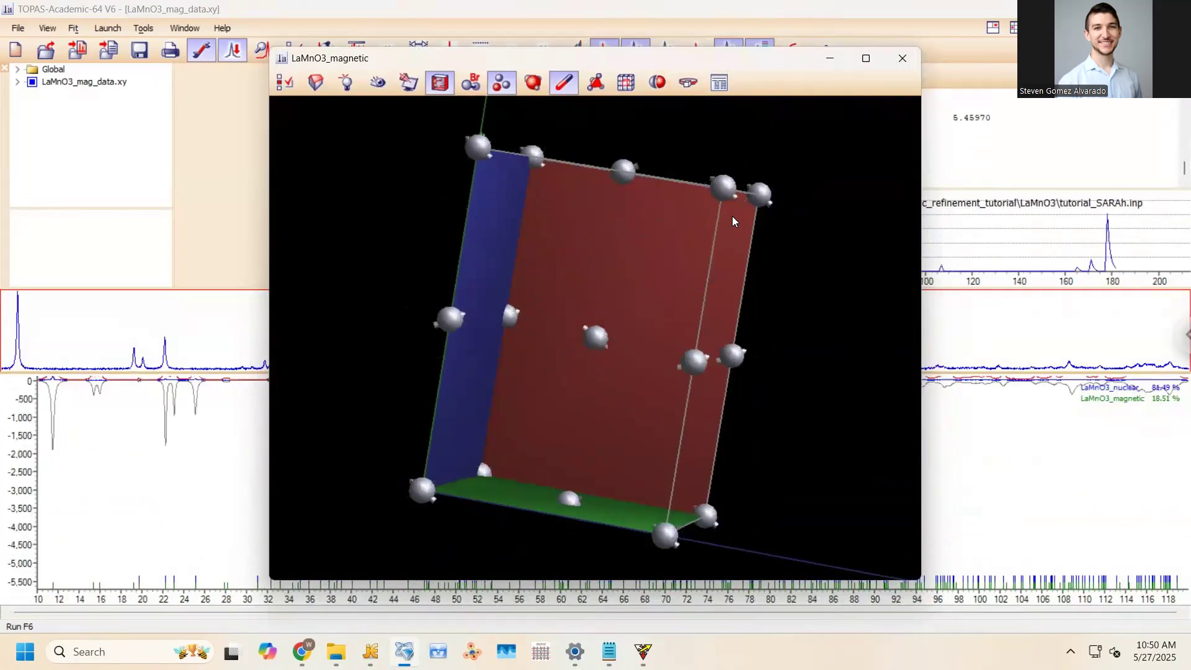
drag(772, 66, 808, 223)
click(816, 217)
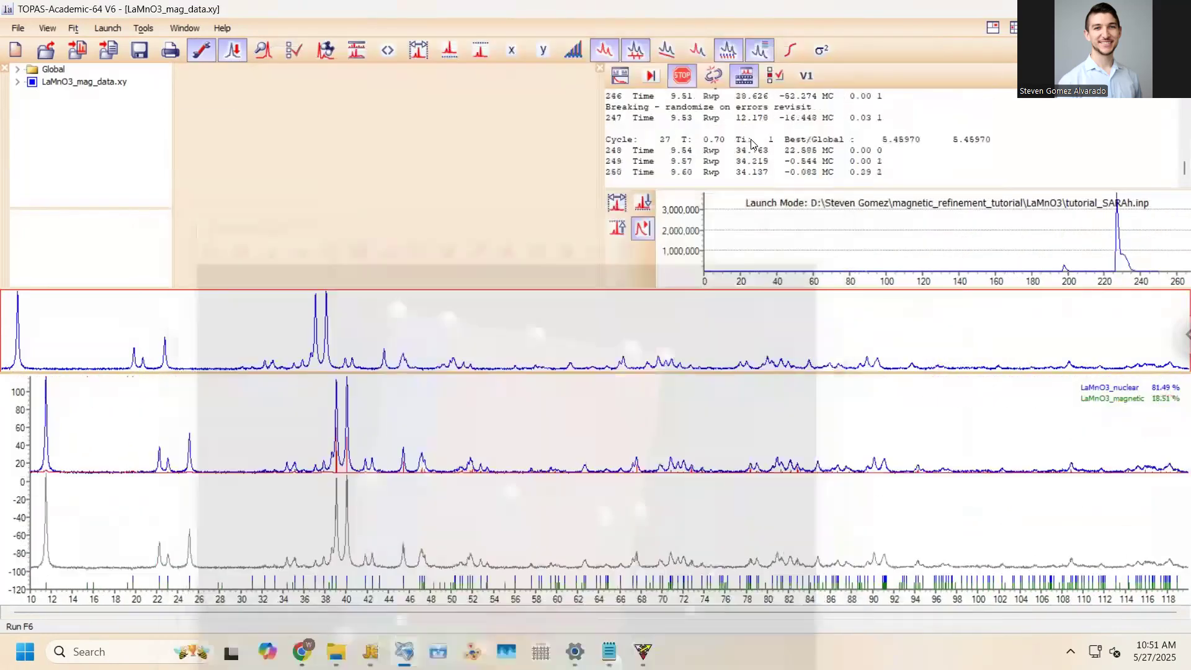
click(682, 75)
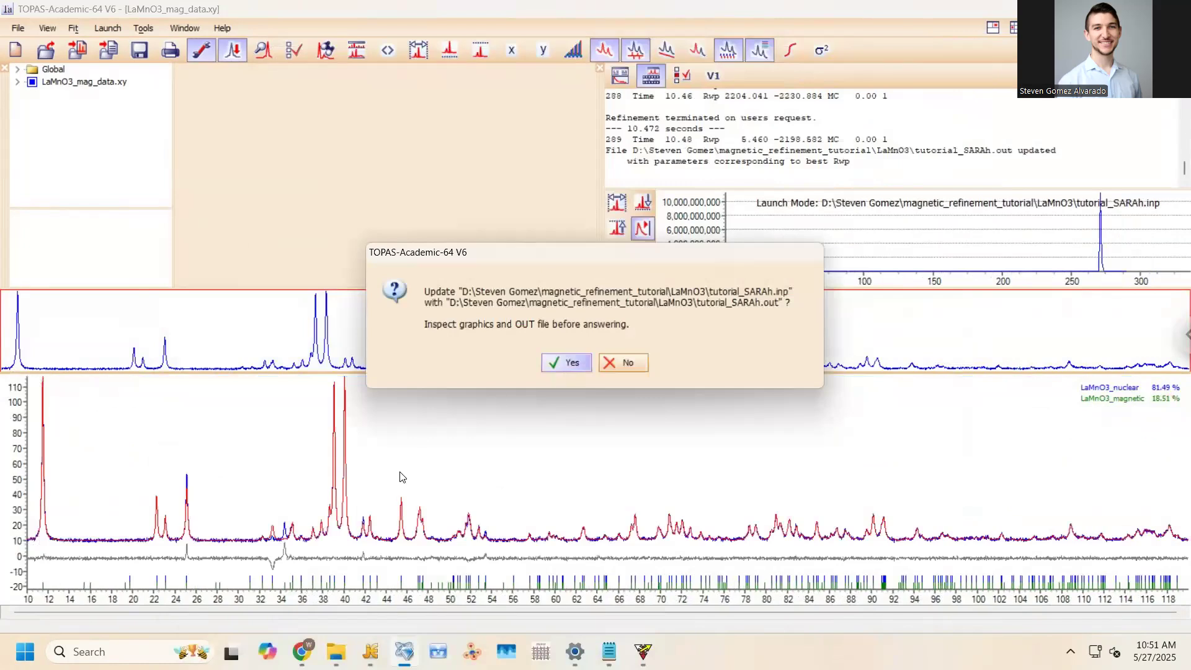
Accept the input-file update, zoom the pattern to 25–41°, then restore the full range
key(Return)
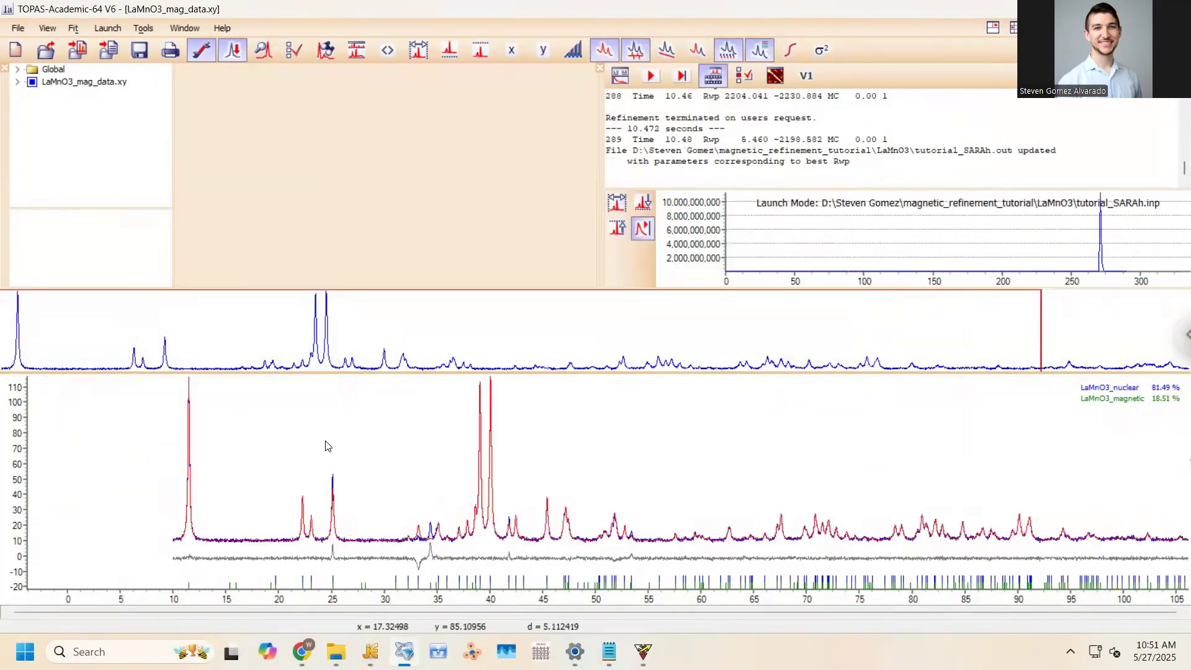
drag(326, 454, 501, 579)
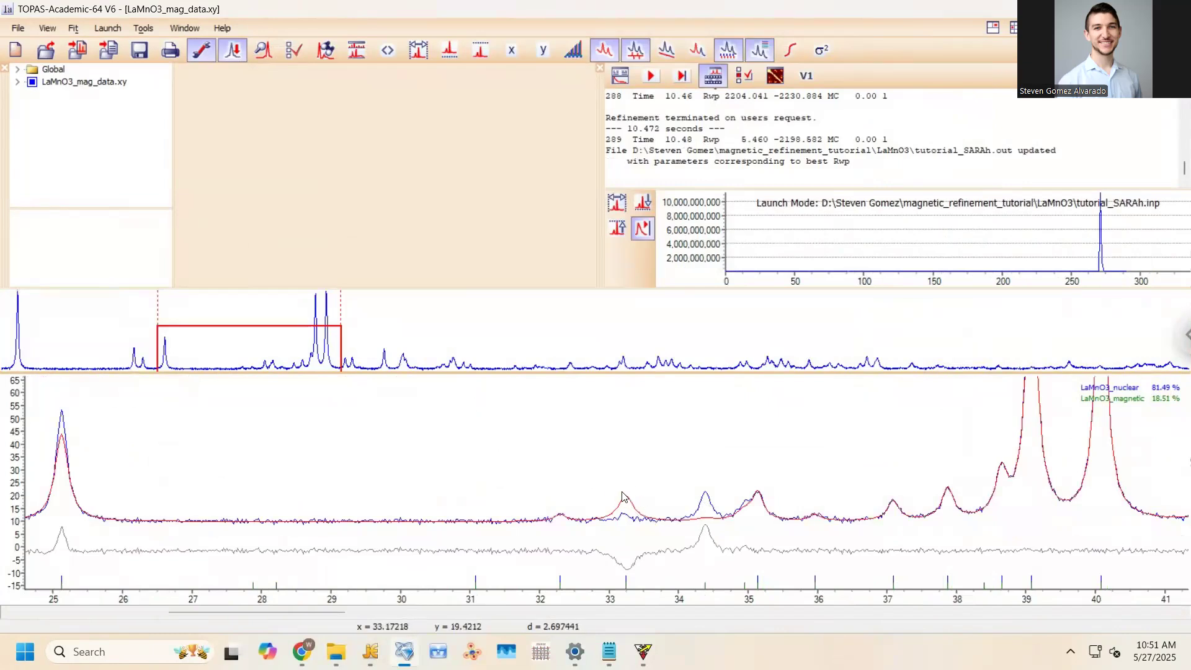
right_click(561, 440)
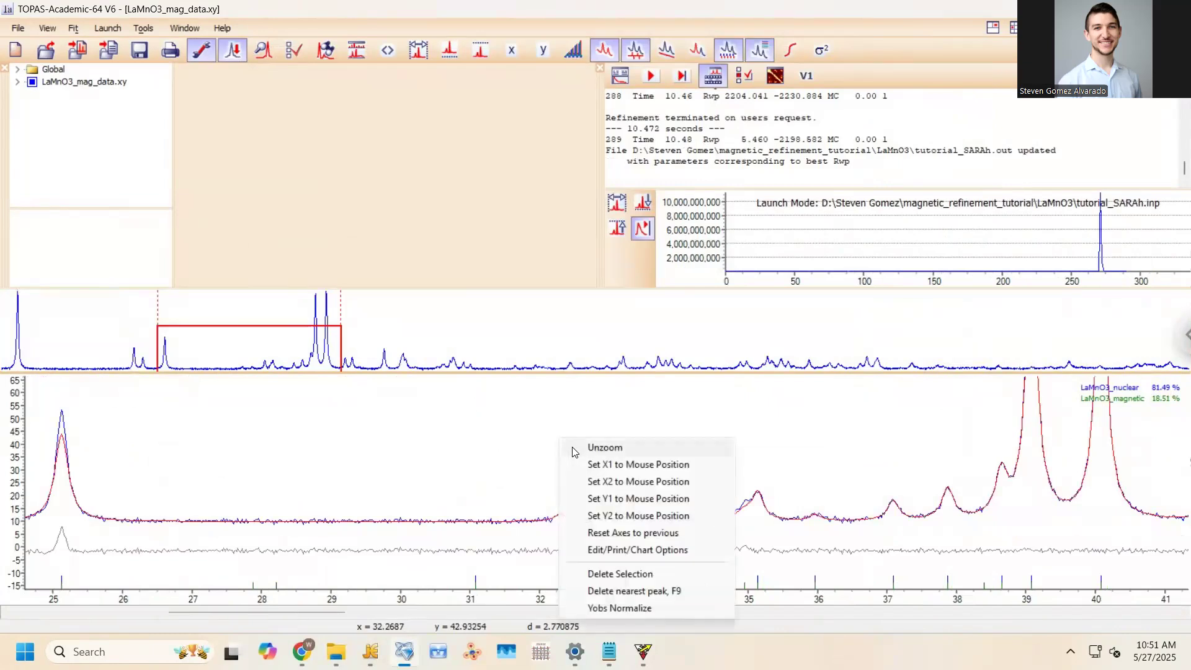
click(605, 447)
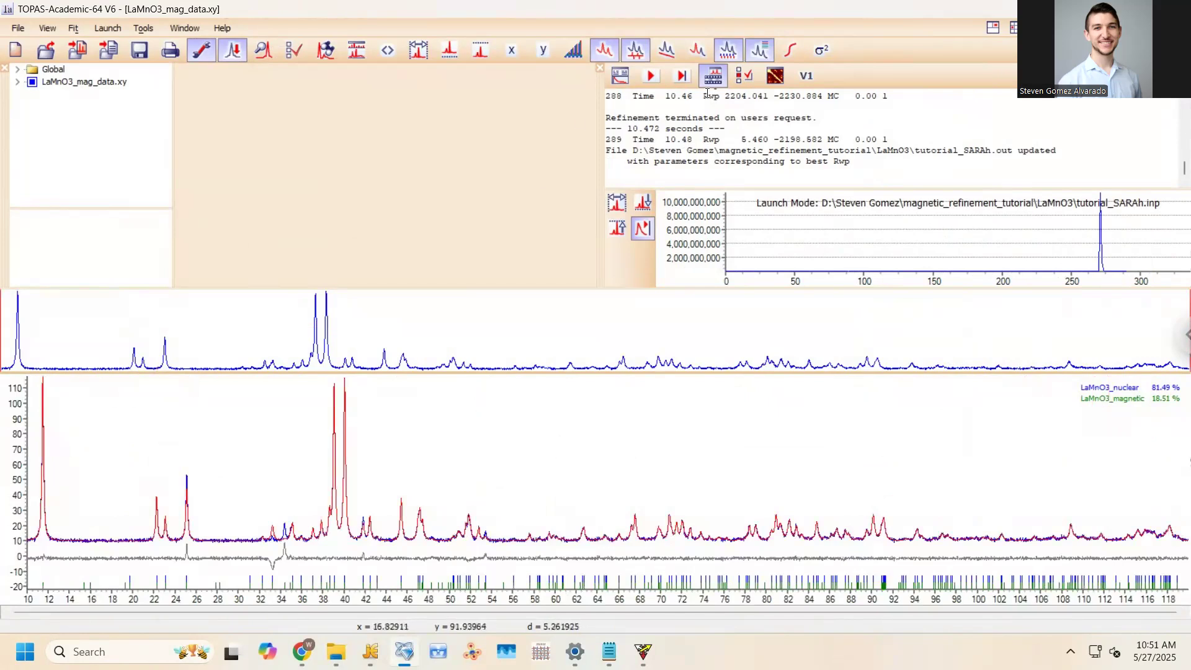
Show the LaMnO3_magnetic phase's 3-D structure and rotate it to face its red side
click(17, 81)
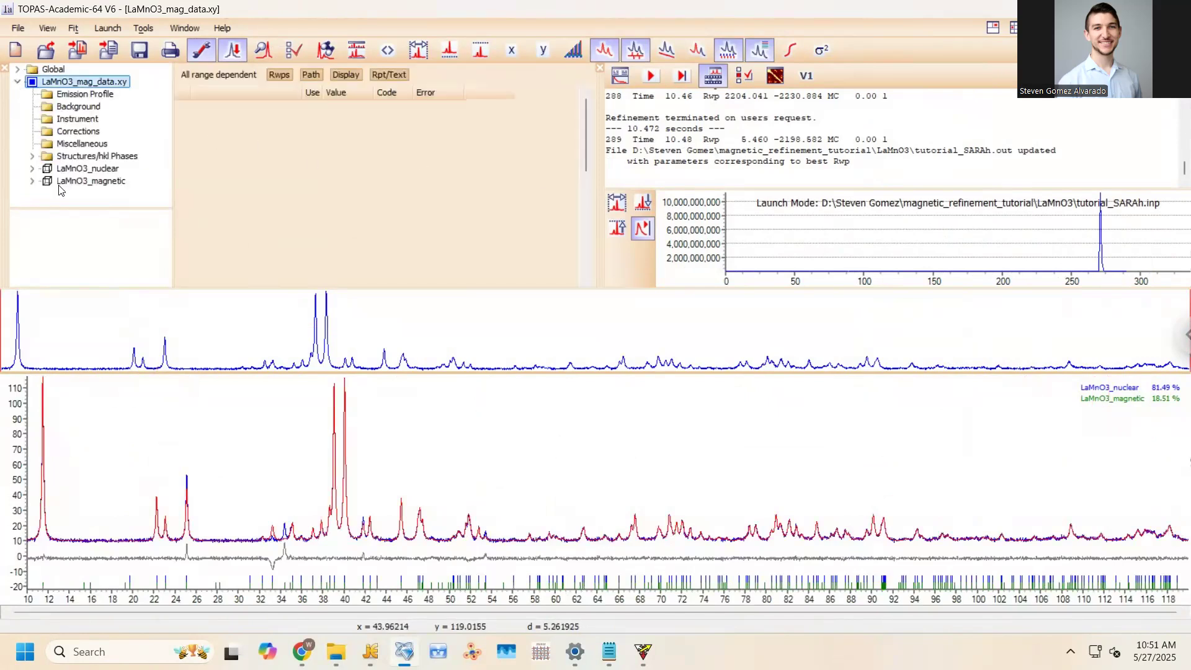
click(51, 180)
right_click(50, 180)
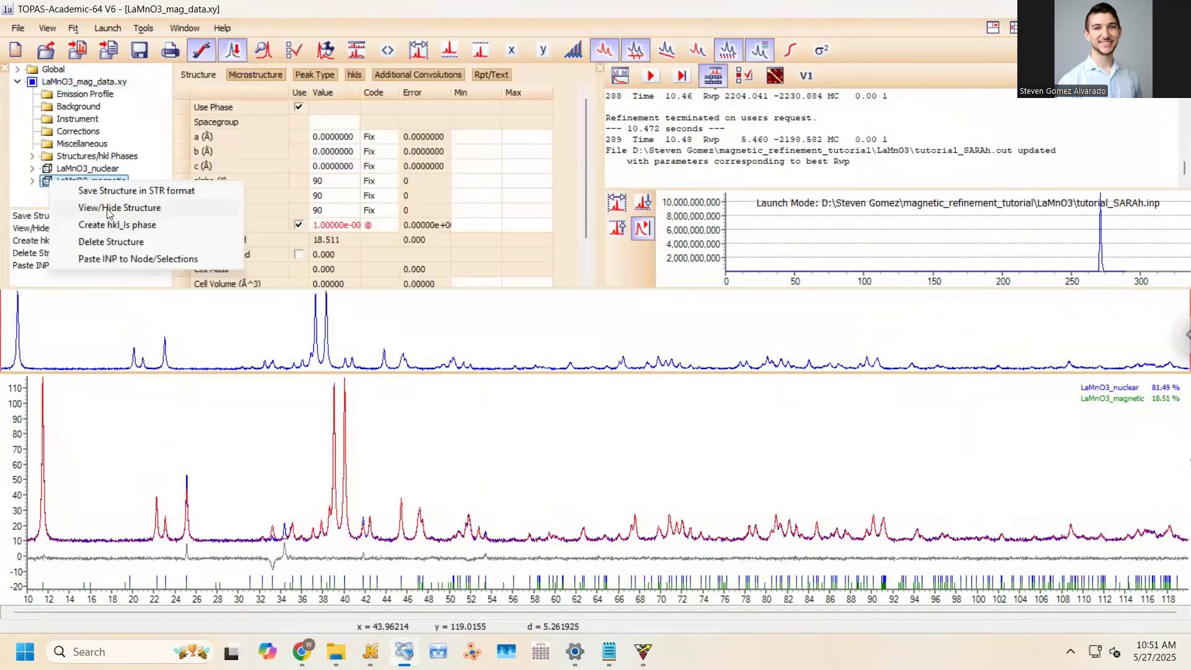
click(119, 207)
drag(589, 543, 495, 445)
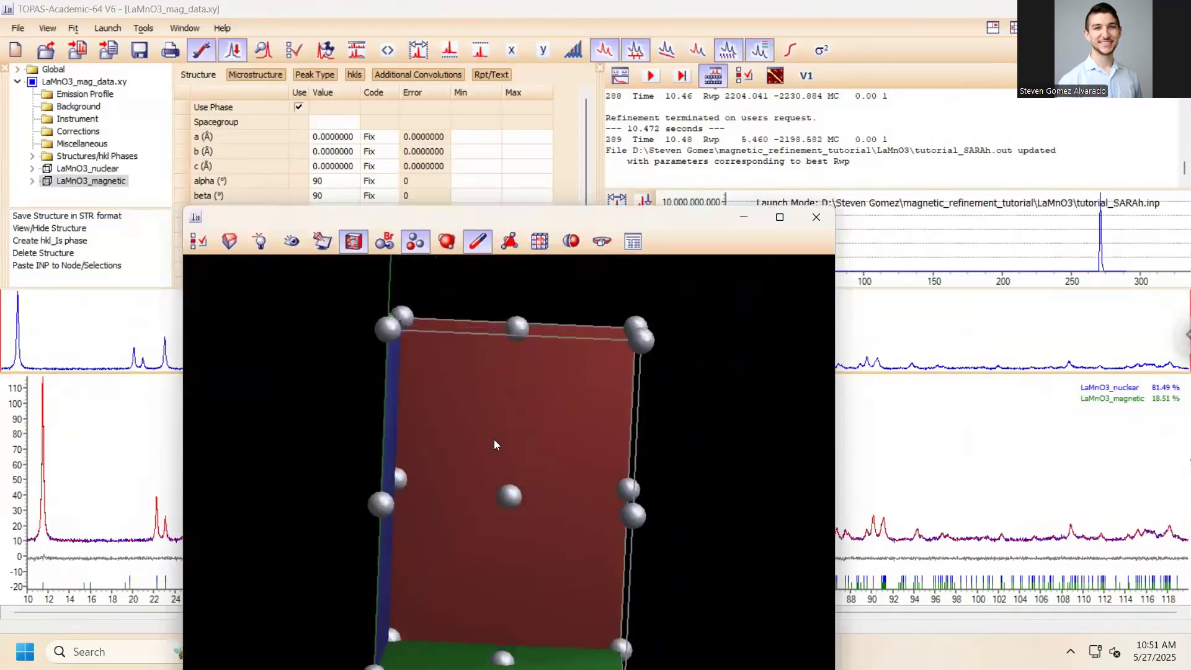
Dock the structure view into the main window, then pull it back out
drag(431, 219, 426, 109)
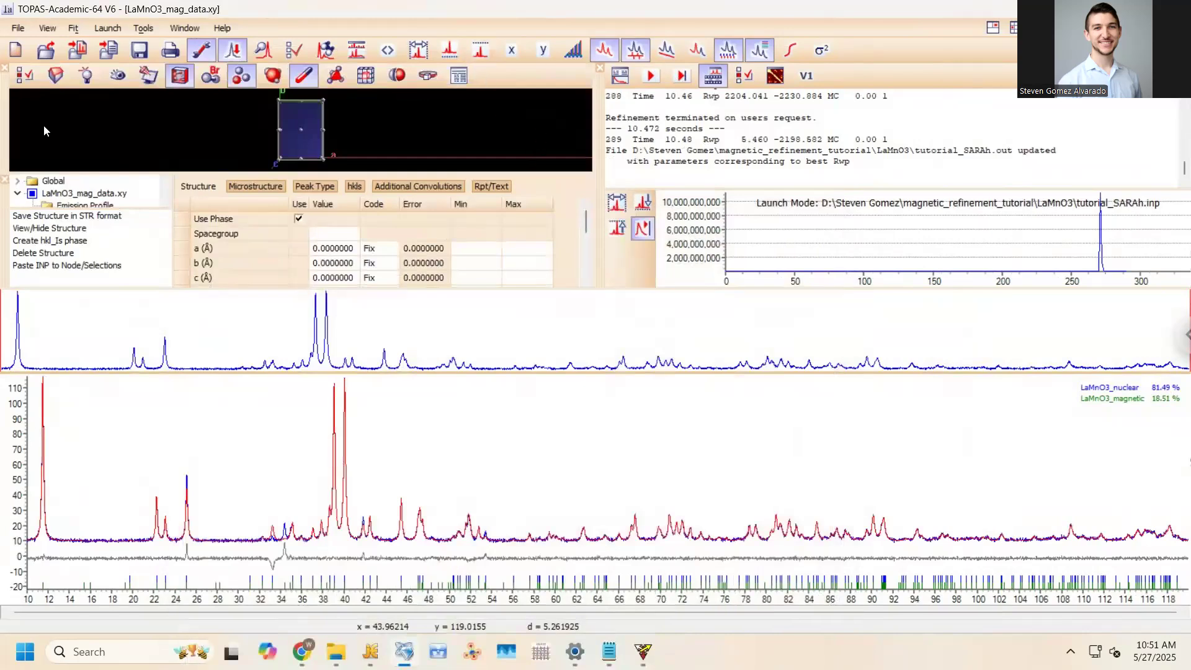
drag(4, 120, 440, 396)
click(449, 196)
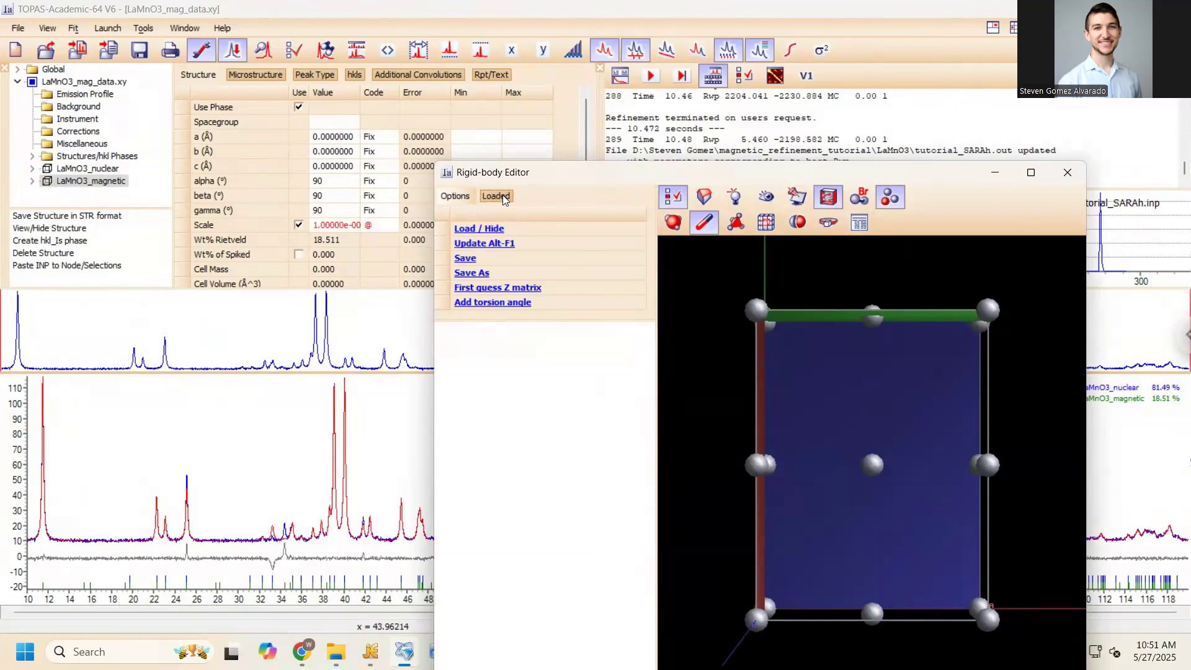
Turn on Transparency for the unit cell, rotate it to see inside, and close the viewer
click(767, 198)
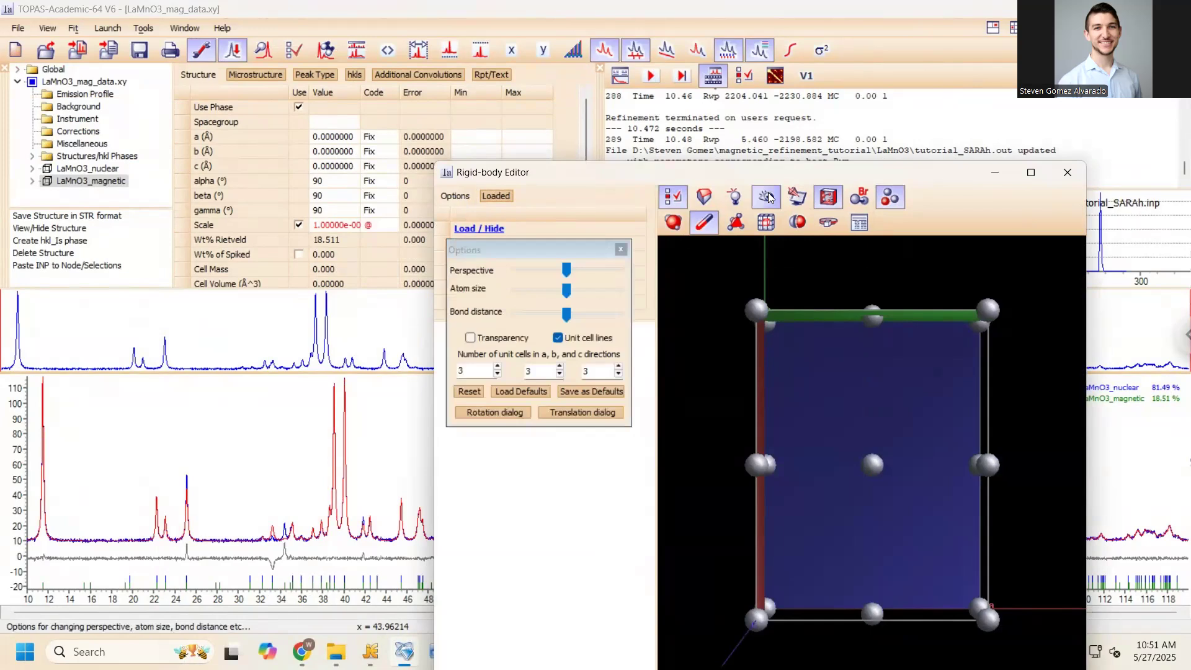
click(470, 338)
drag(847, 332, 993, 308)
drag(935, 271, 757, 280)
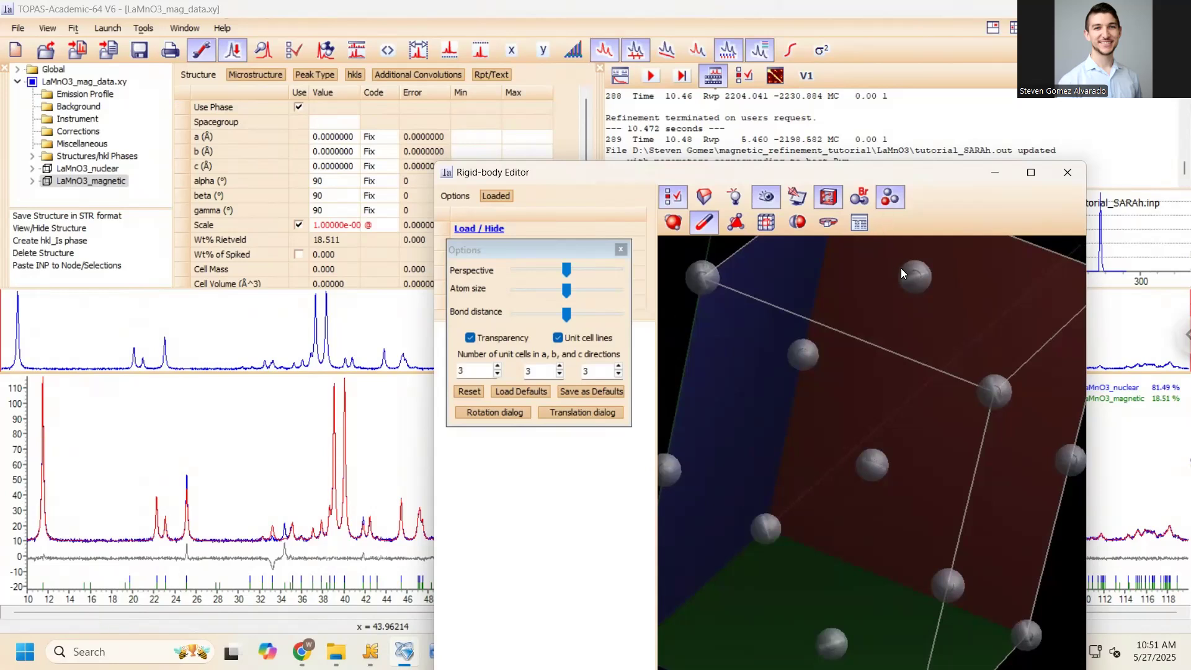
mouse_move(927, 278)
mouse_down()
mouse_move(911, 312)
mouse_move(949, 276)
mouse_up()
click(1066, 175)
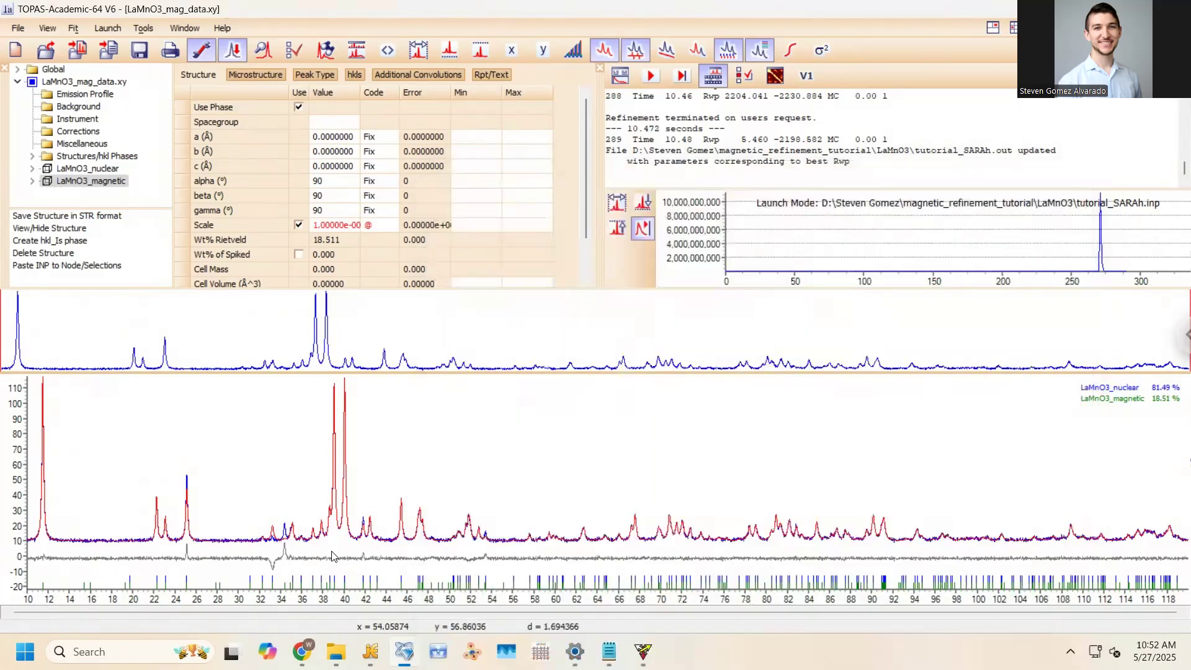
Add ! before cmag1–cmag3, set their values to 0.0, and save
click(371, 651)
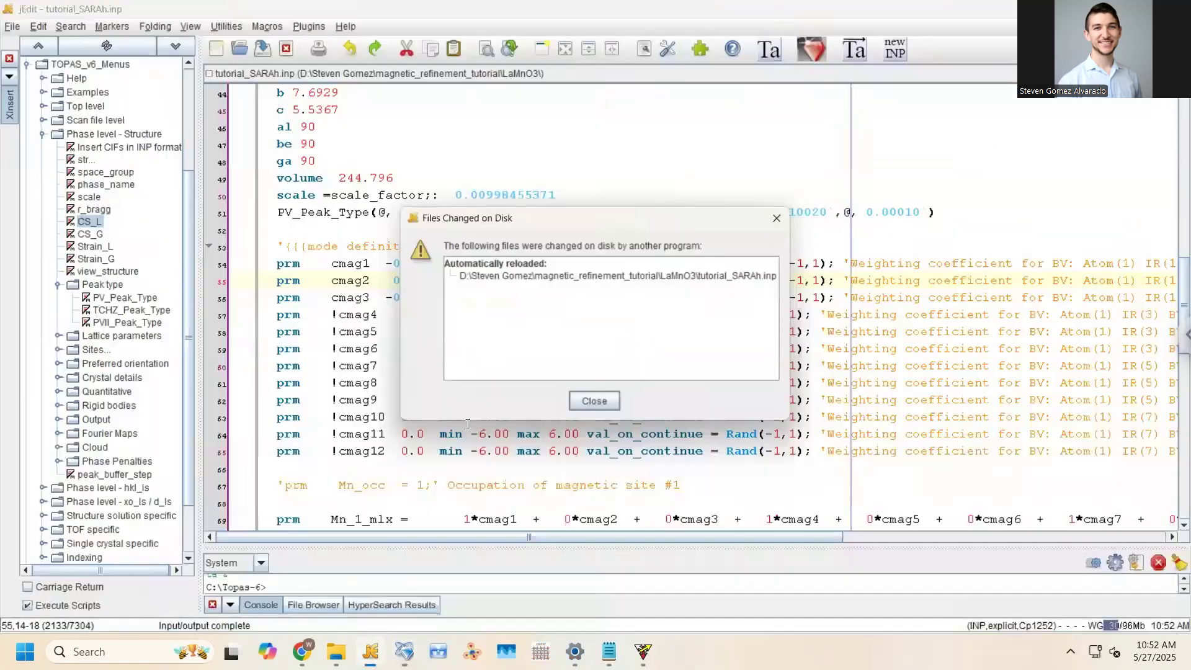
key(Return)
drag(329, 263, 331, 298)
text(!)
drag(392, 263, 458, 298)
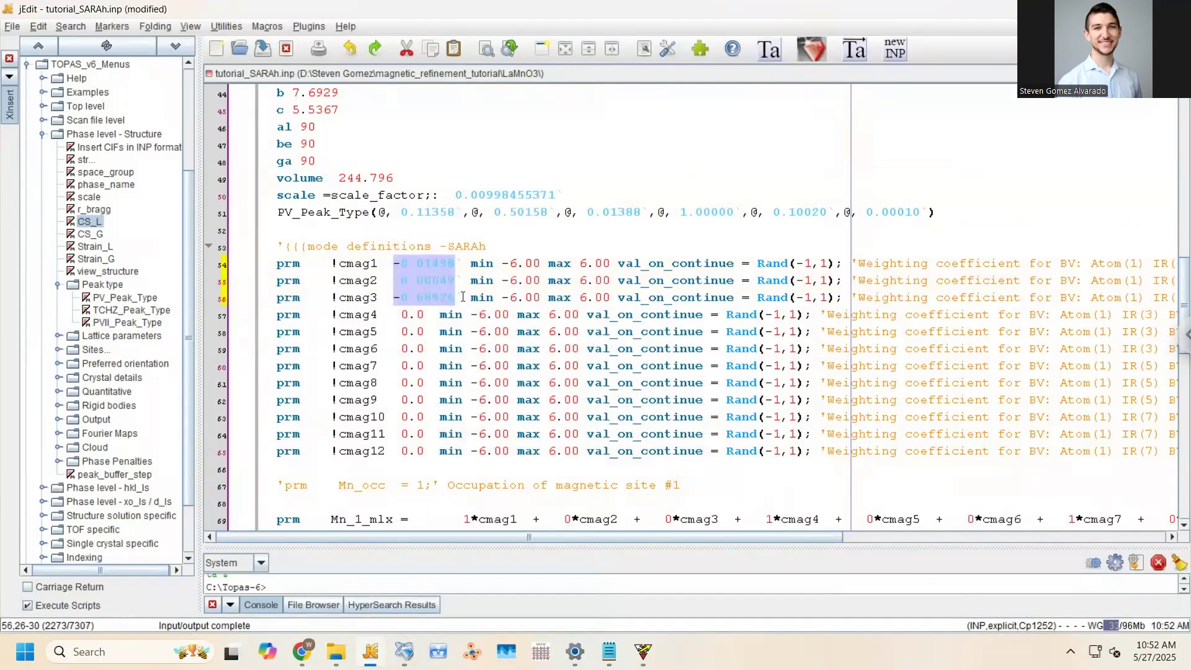
text(0.0)
key(ctrl+s)
click(478, 332)
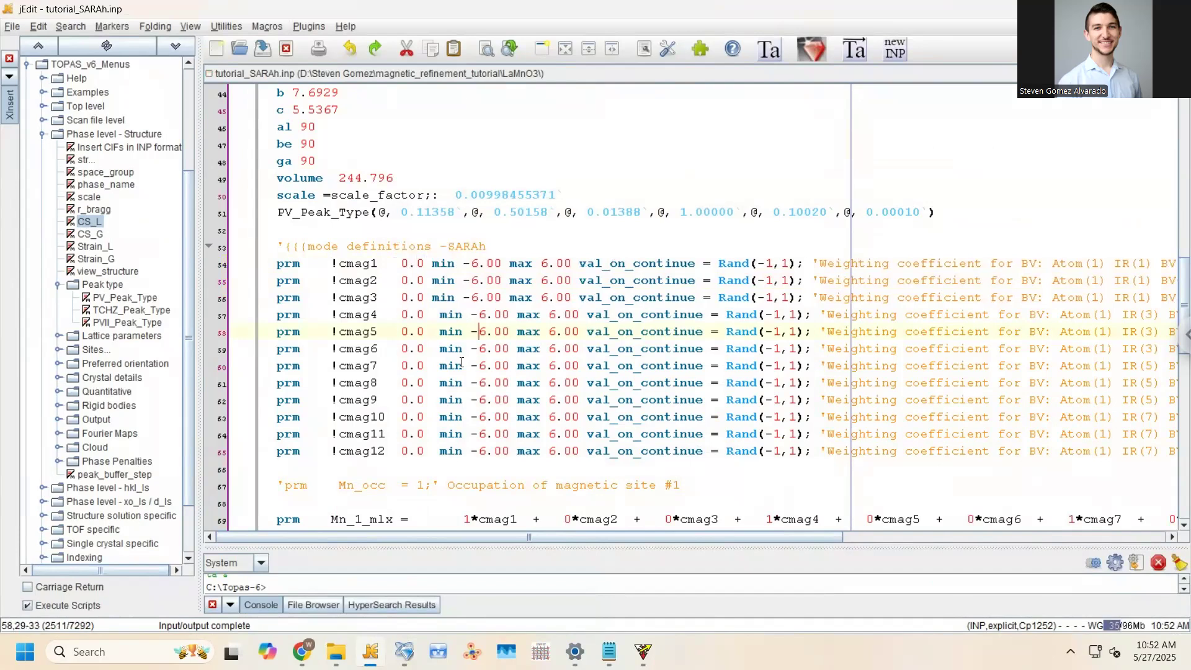
Remove the ! before cmag7–cmag9 so the IR5 modes refine
drag(618, 539, 721, 539)
drag(961, 315, 1017, 456)
click(676, 332)
click(300, 400)
key(BackSpace)
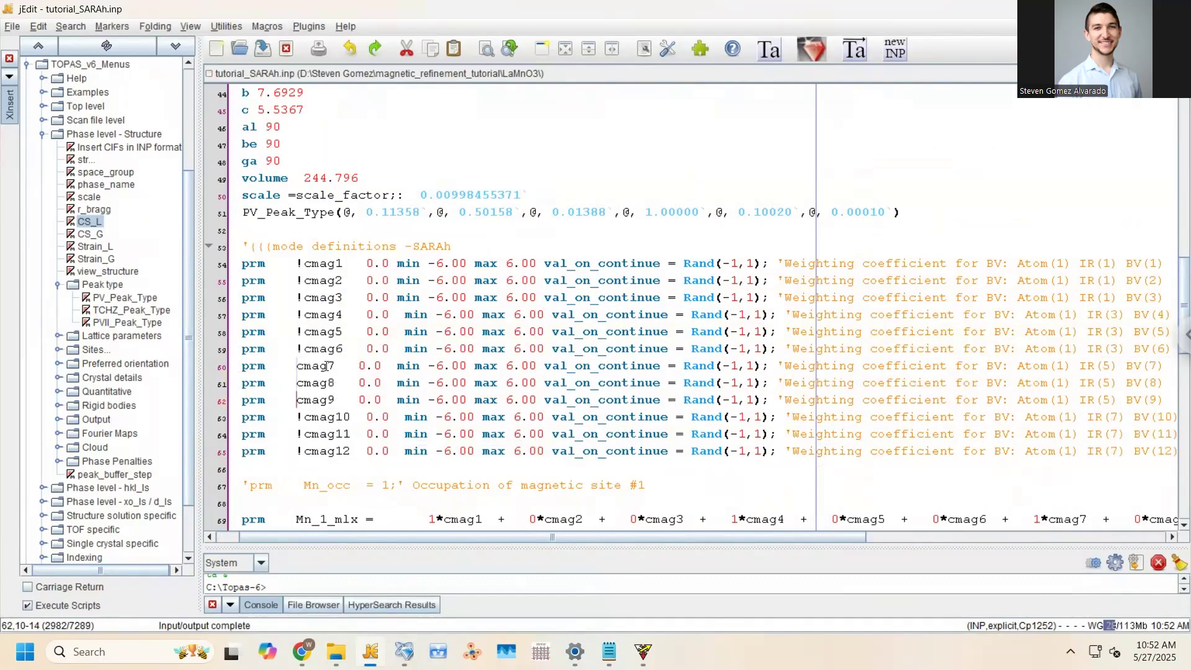
key(alt+Tab)
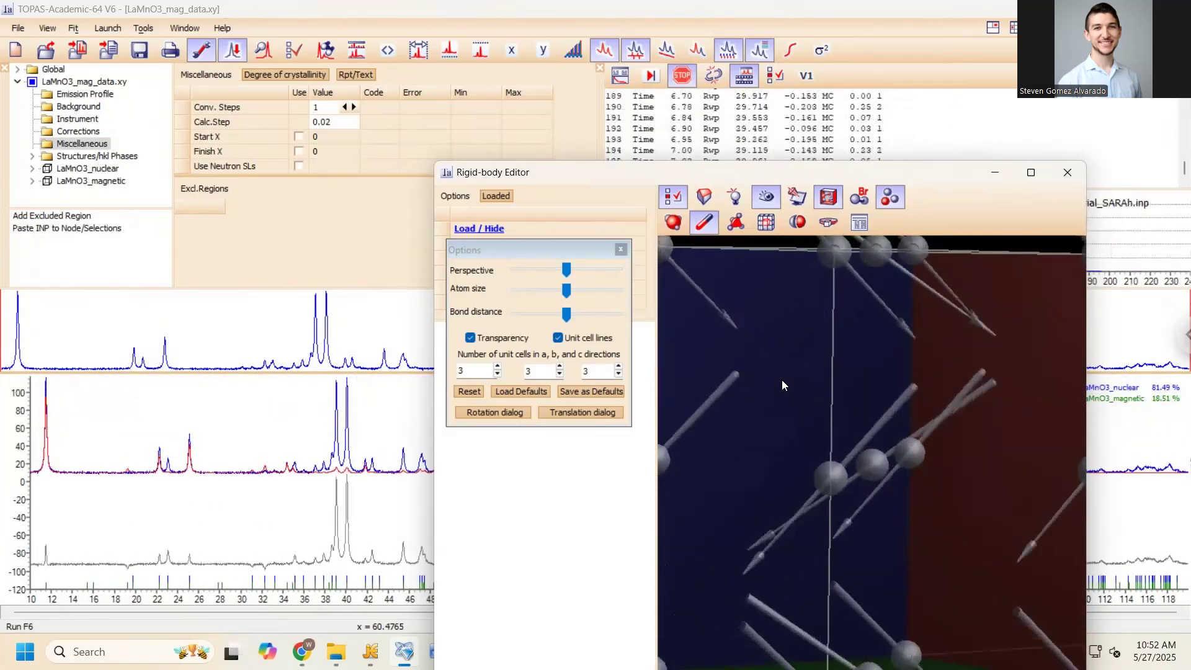
Stop the refinement at Rwp 3.930, updating the input, and zoom the pattern to 10–44.5°
click(1064, 175)
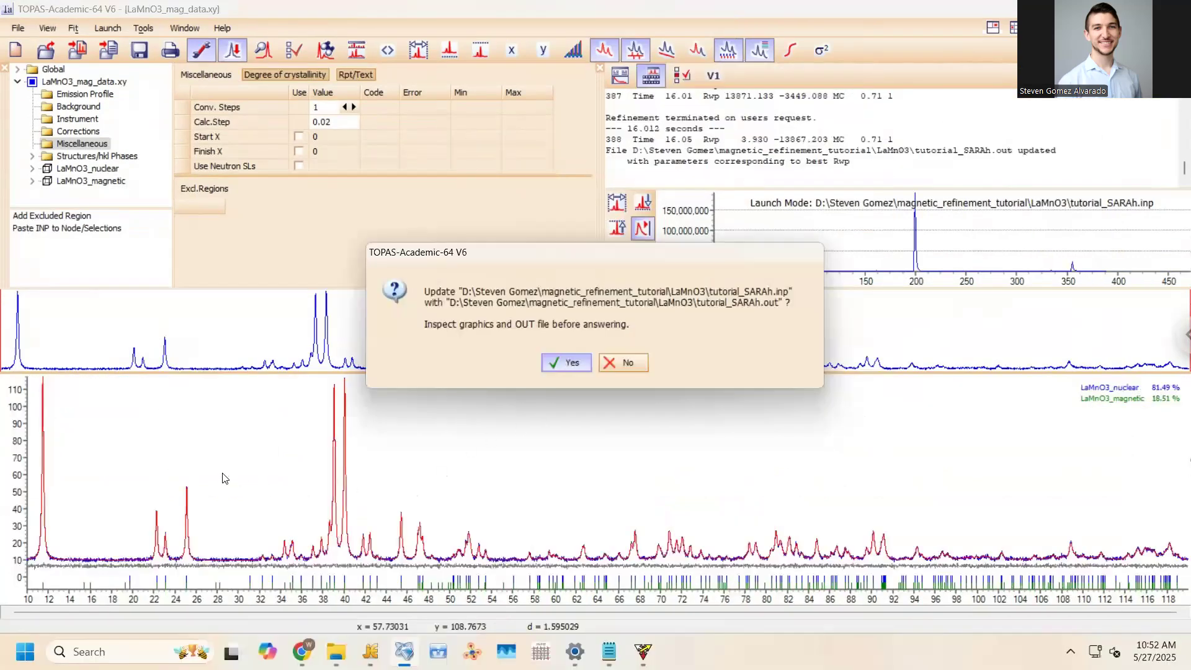
key(Return)
drag(39, 419, 397, 583)
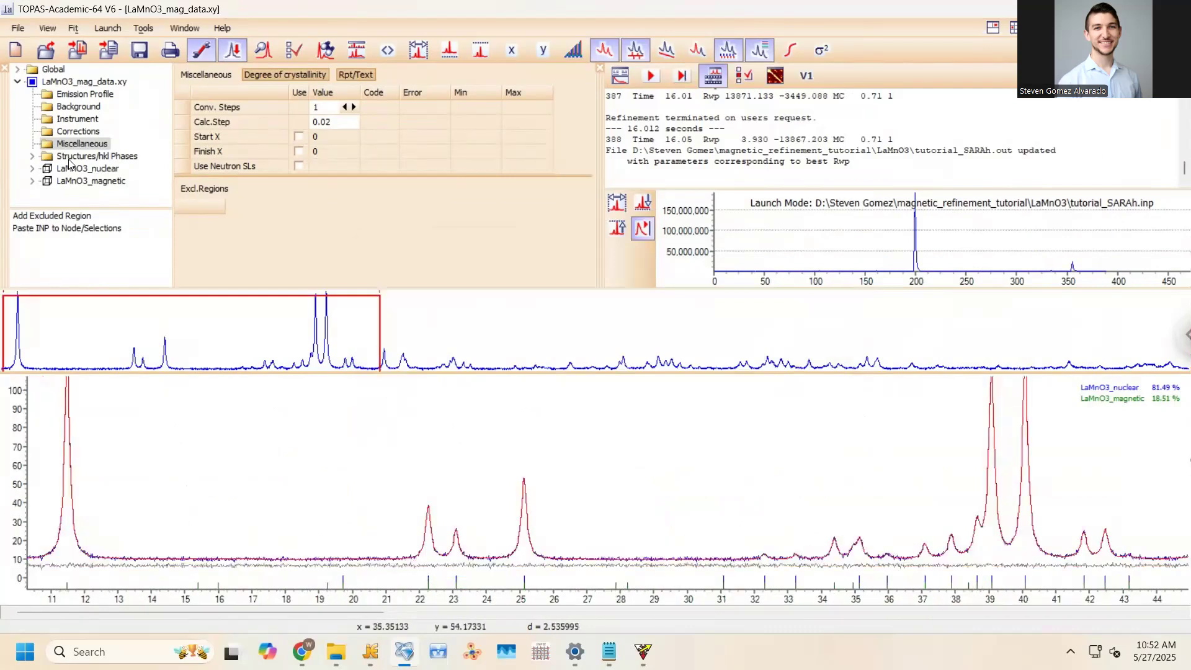
Display the LaMnO3_magnetic 3-D structure, rotate it to inspect the moments, then close it
right_click(78, 181)
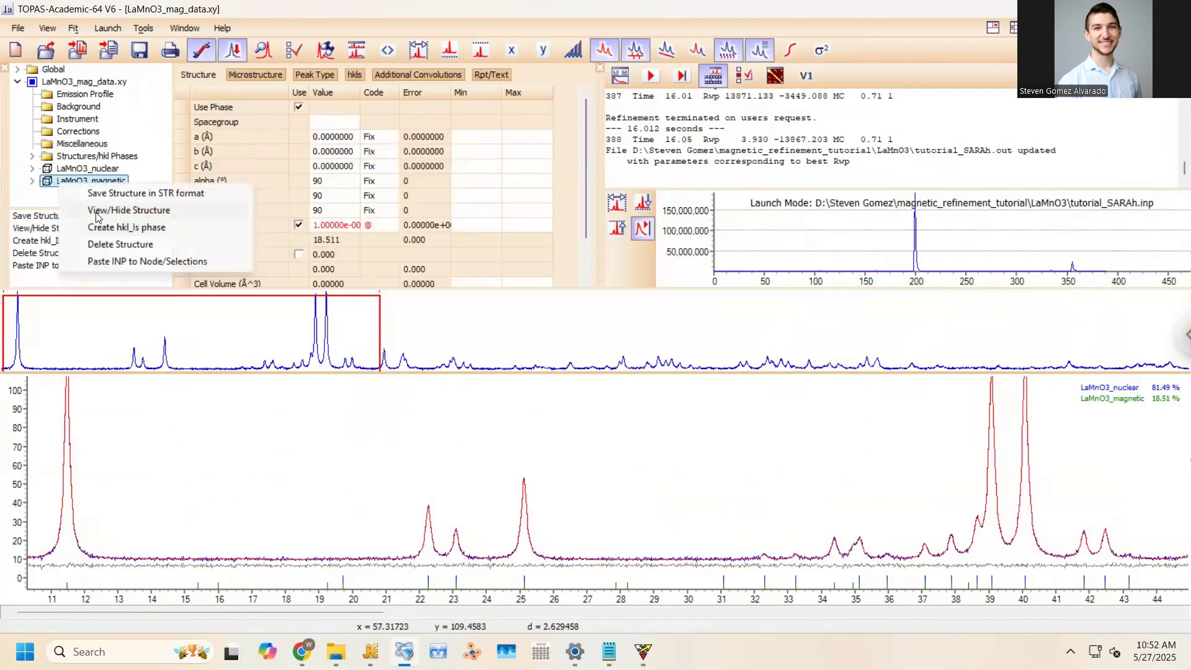
click(97, 212)
drag(751, 492, 782, 434)
click(1067, 173)
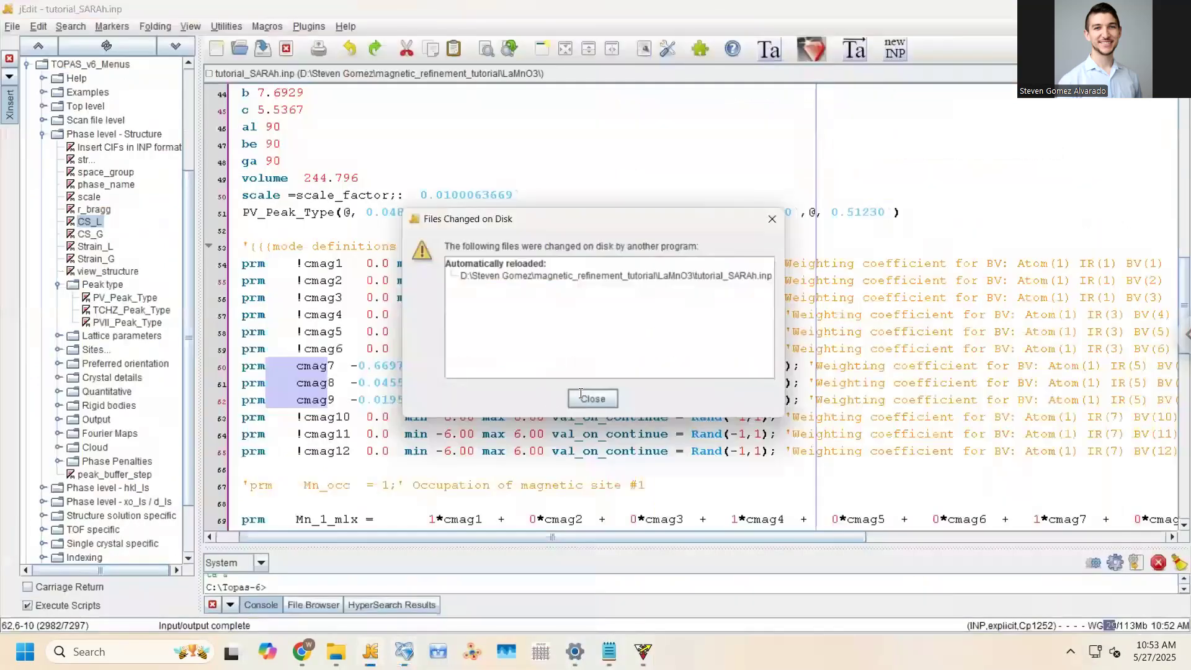
Check the refined cmag7–cmag9 values and Mn moments (±3.84913, −0.35025, ±0.10820) in the reloaded file
click(592, 399)
scroll(577, 384, down, 5)
click(578, 382)
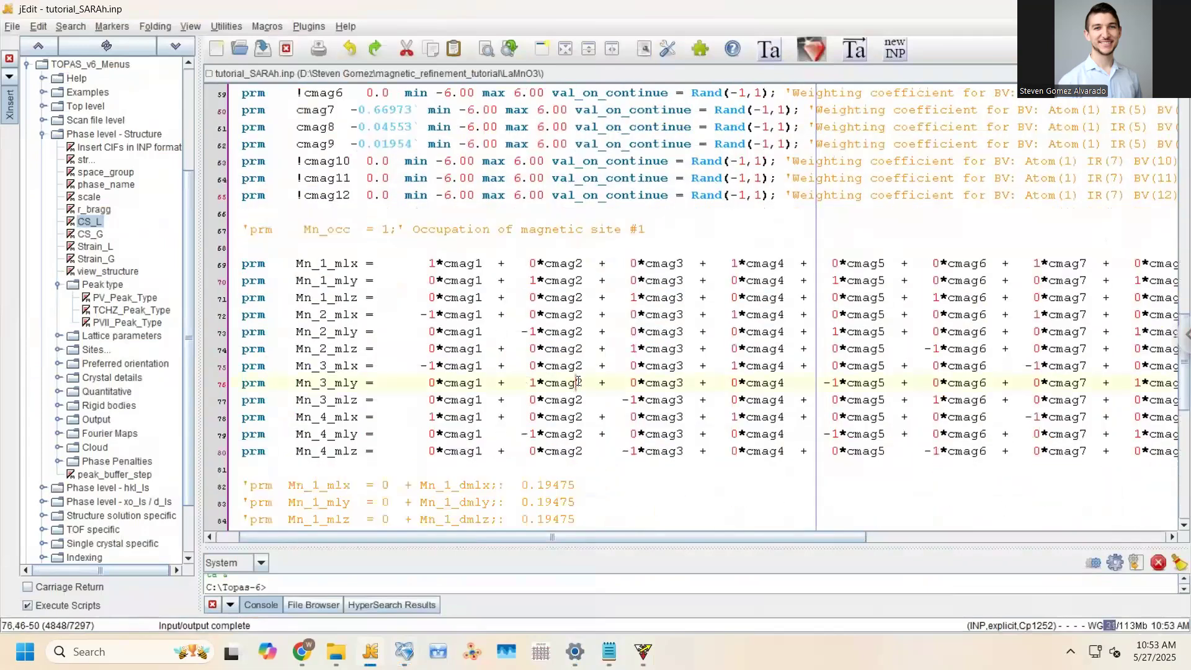
scroll(578, 382, down, 4)
scroll(578, 383, down, 1)
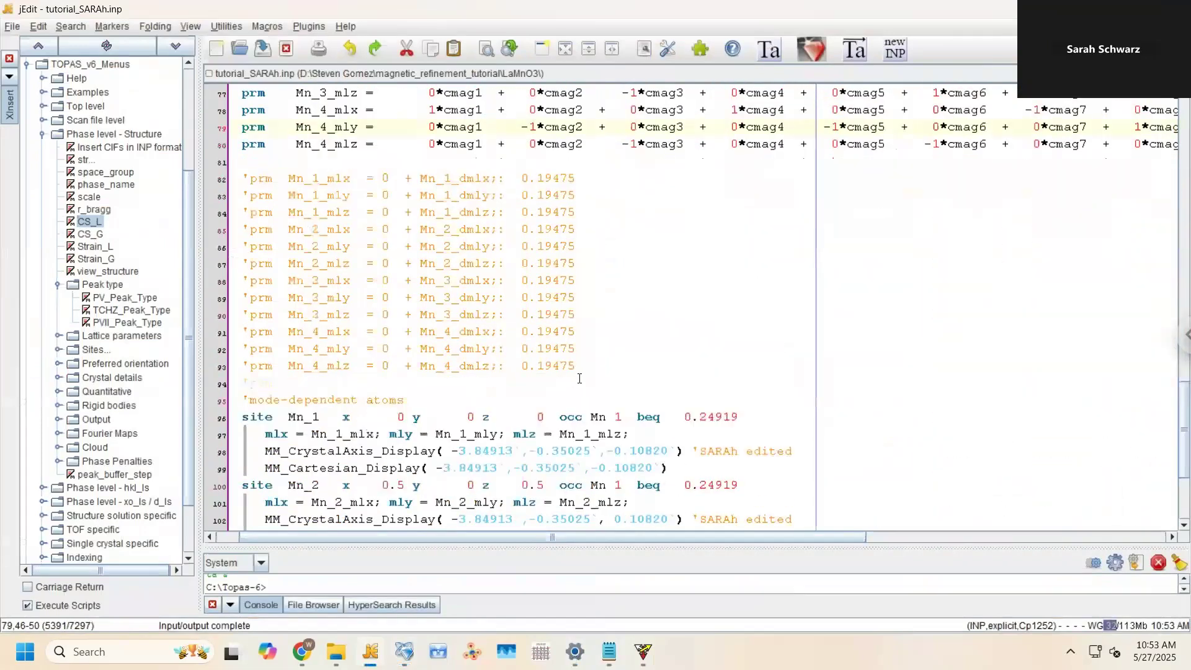
scroll(440, 507, down, 4)
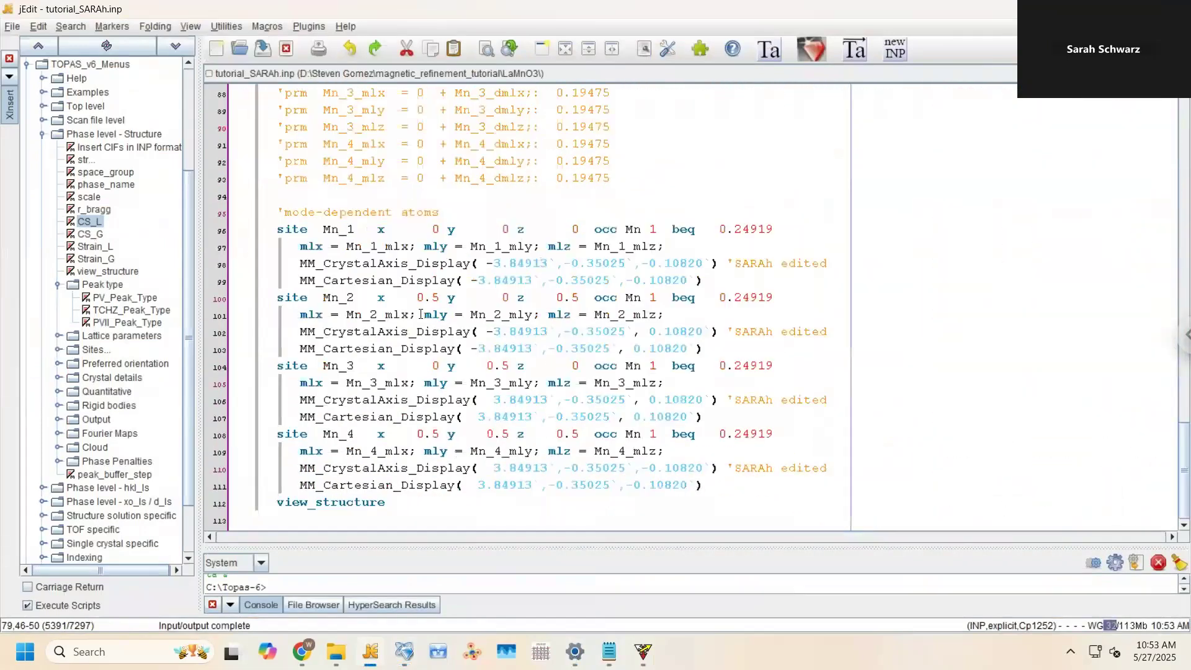
scroll(419, 314, up, 8)
scroll(434, 335, down, 6)
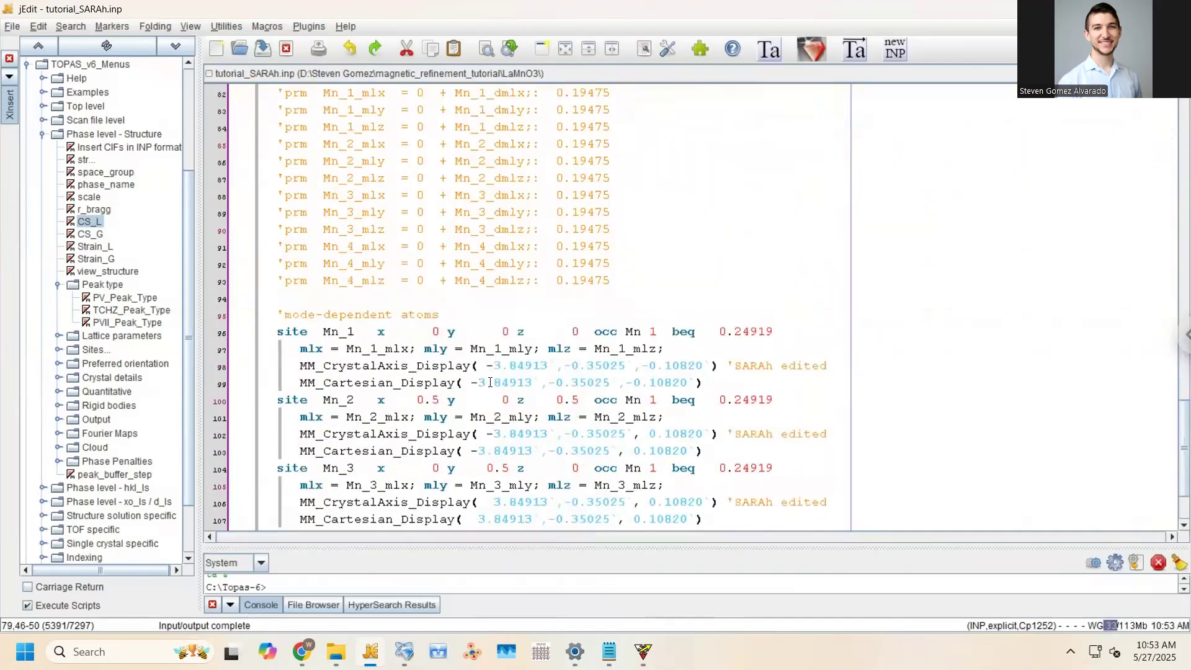
scroll(509, 374, up, 9)
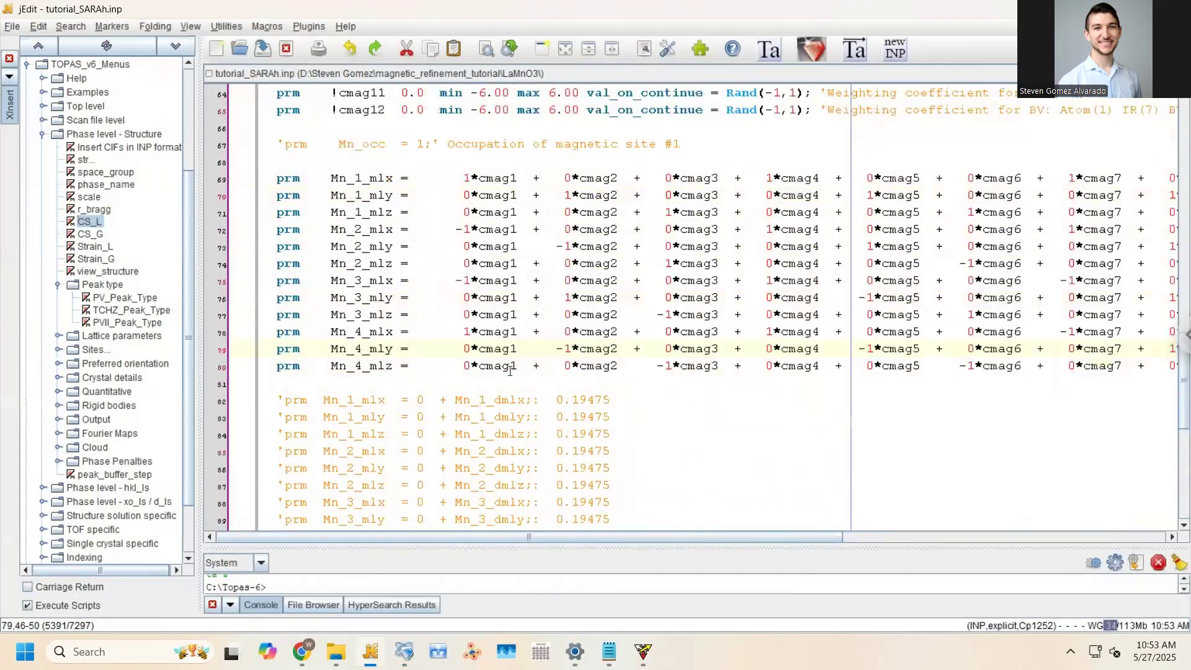
drag(522, 440, 524, 436)
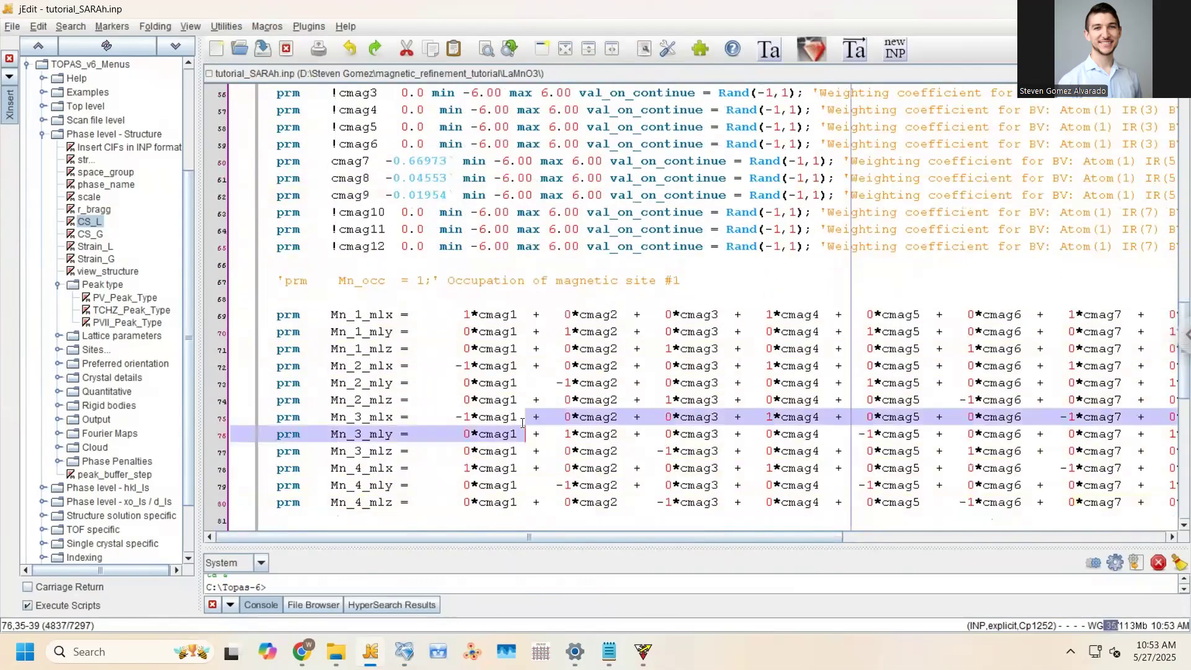
scroll(519, 433, down, 3)
click(510, 418)
key(alt+Tab)
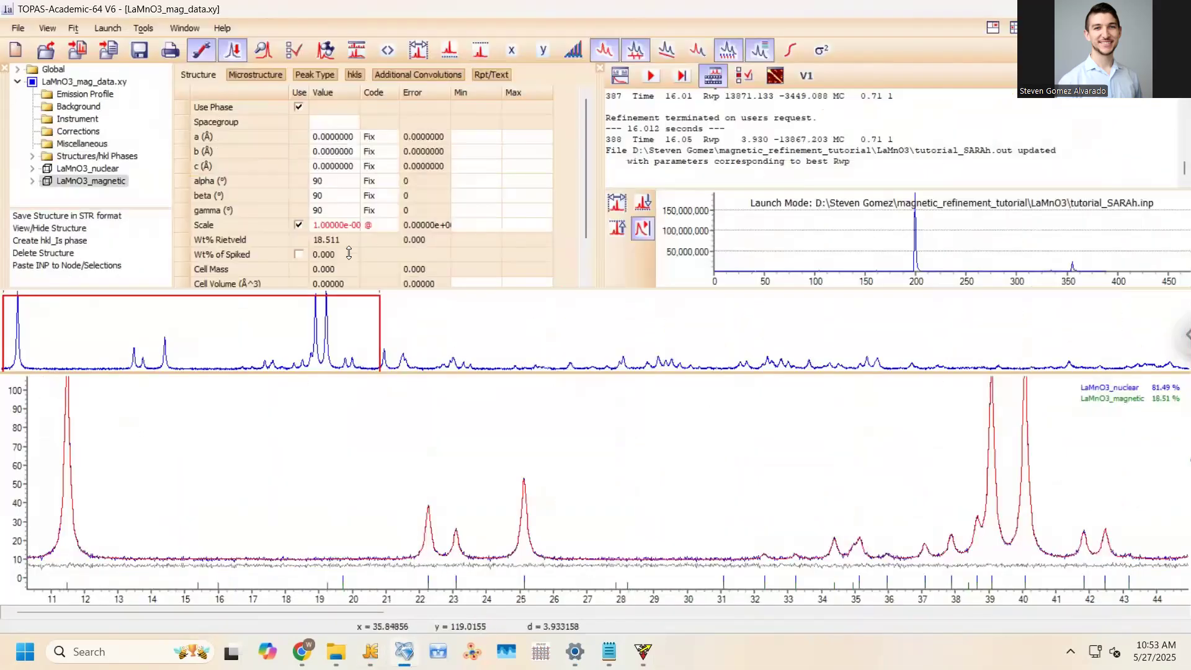
Rerun the refinement, accept updating tutorial_SARAh.inp, and rotate the magnetic structure
click(652, 77)
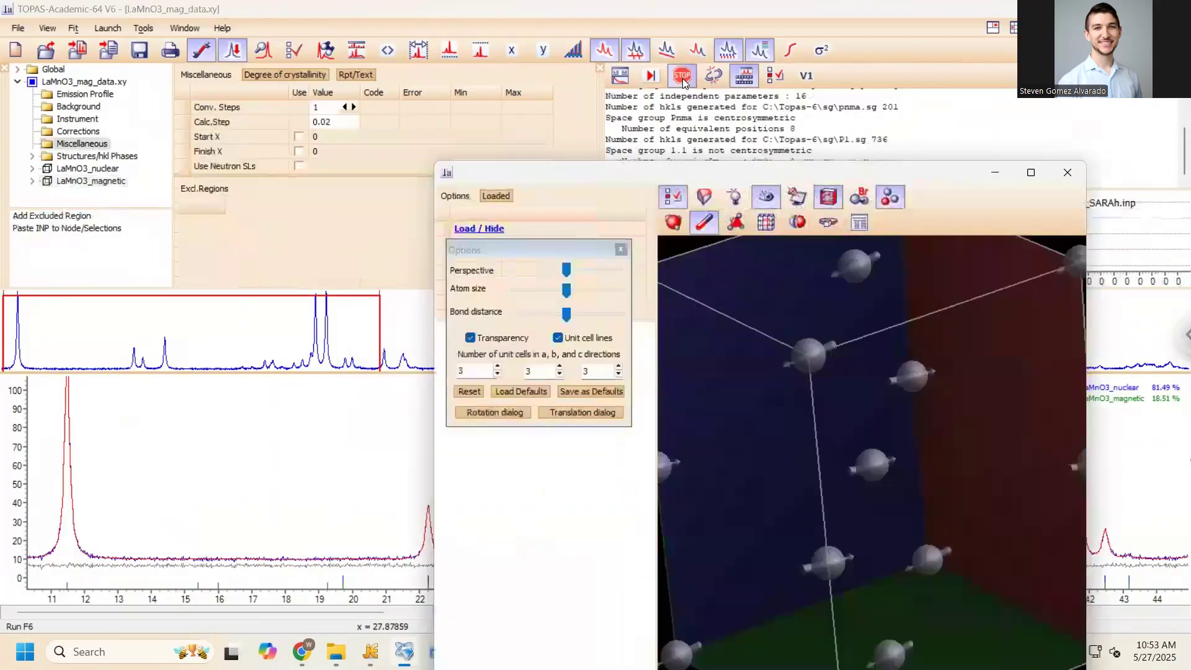
click(569, 363)
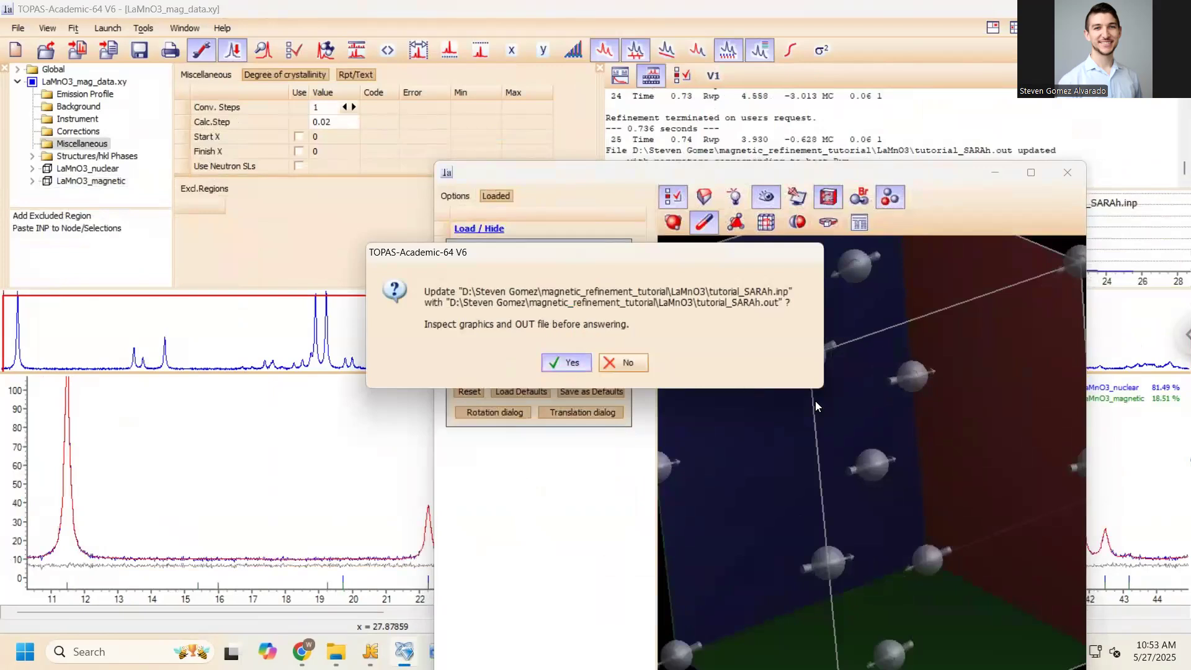
drag(724, 298, 849, 311)
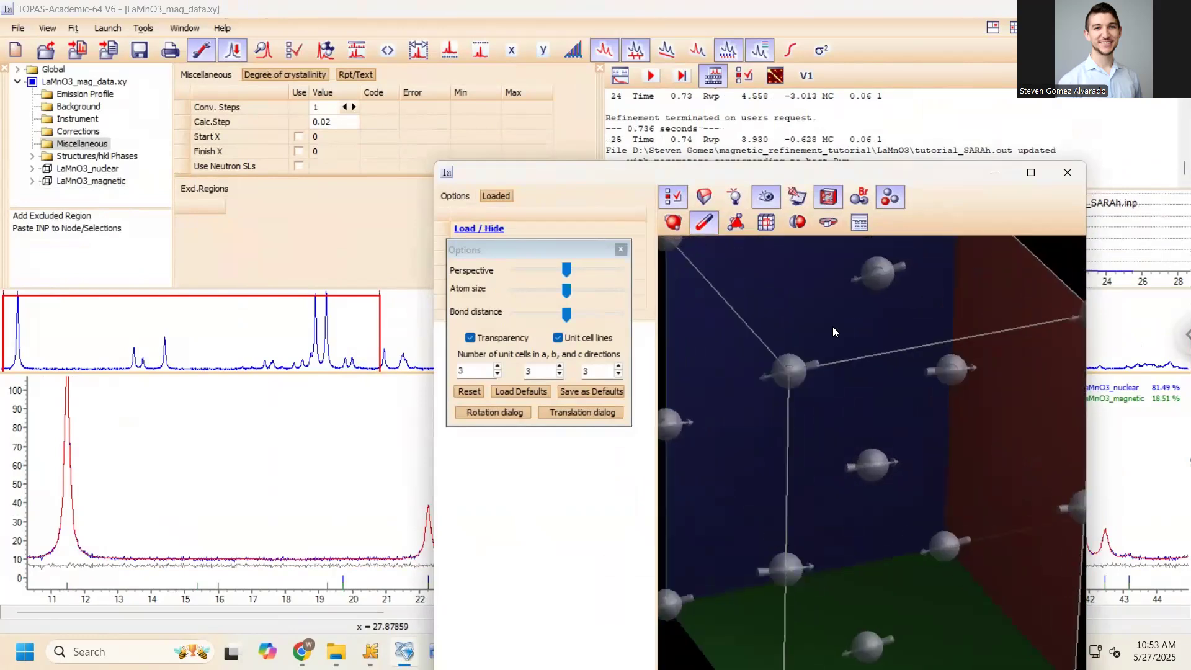
drag(775, 500, 1046, 236)
Dock and resize the 3-D structure view in the main window
drag(966, 165, 797, 85)
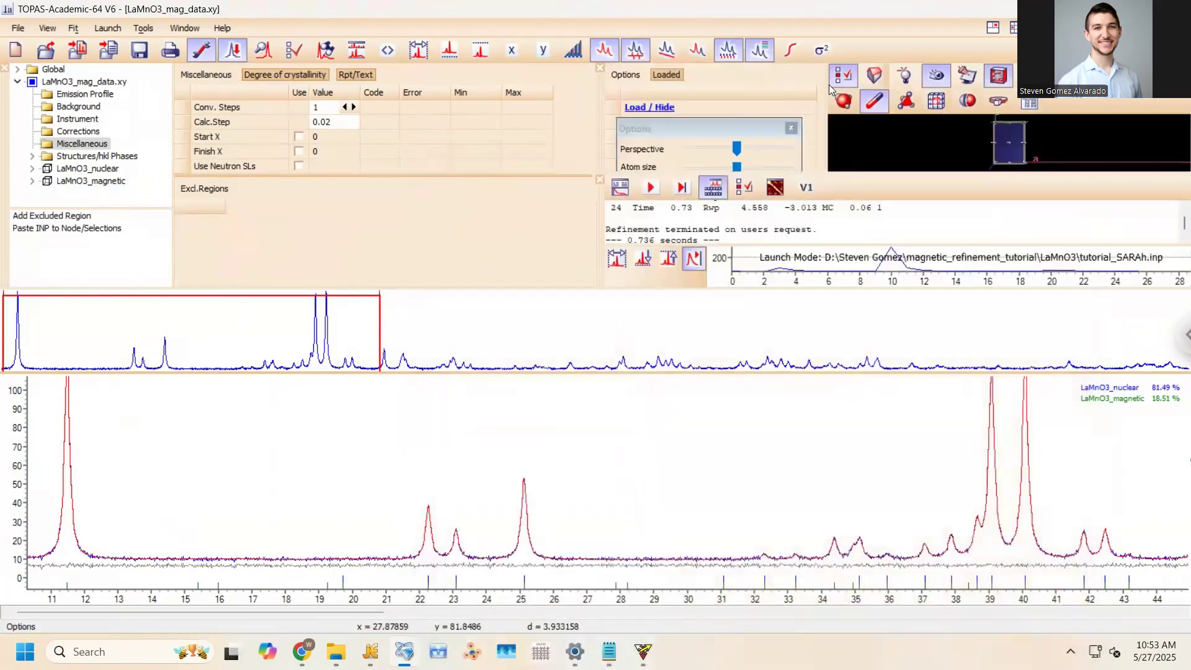
drag(826, 131, 824, 131)
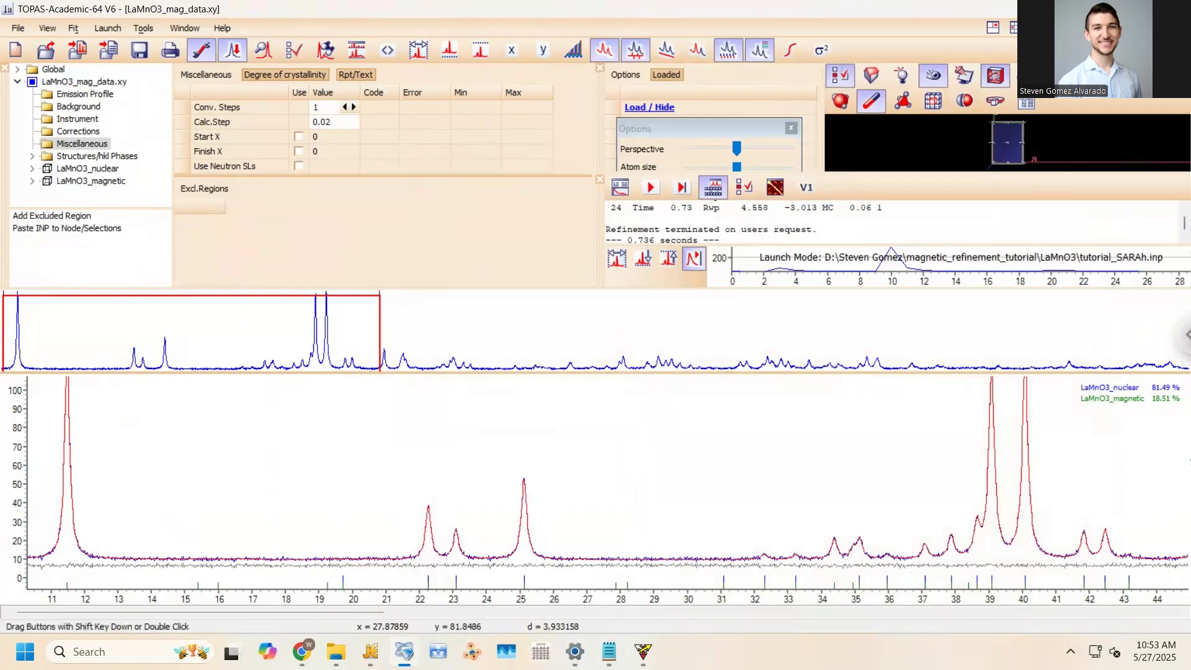
click(370, 651)
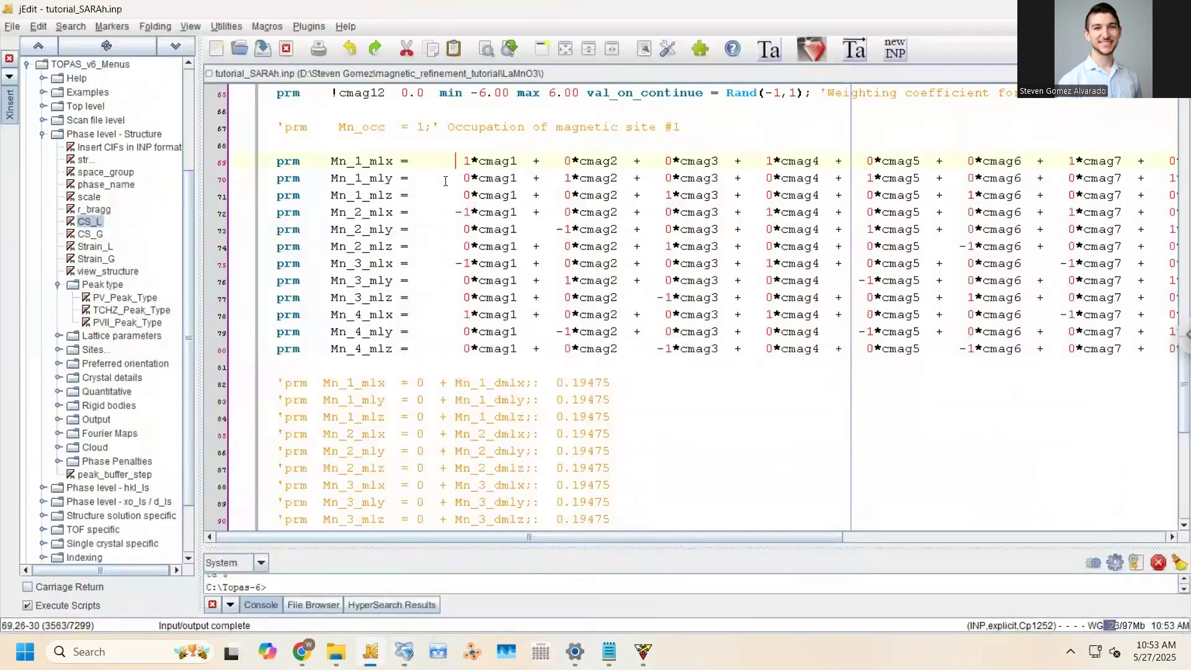
Remove the ! prefix from cmag1–cmag6 and cmag10–cmag12 and realign their columns
drag(335, 110, 337, 197)
key(Delete)
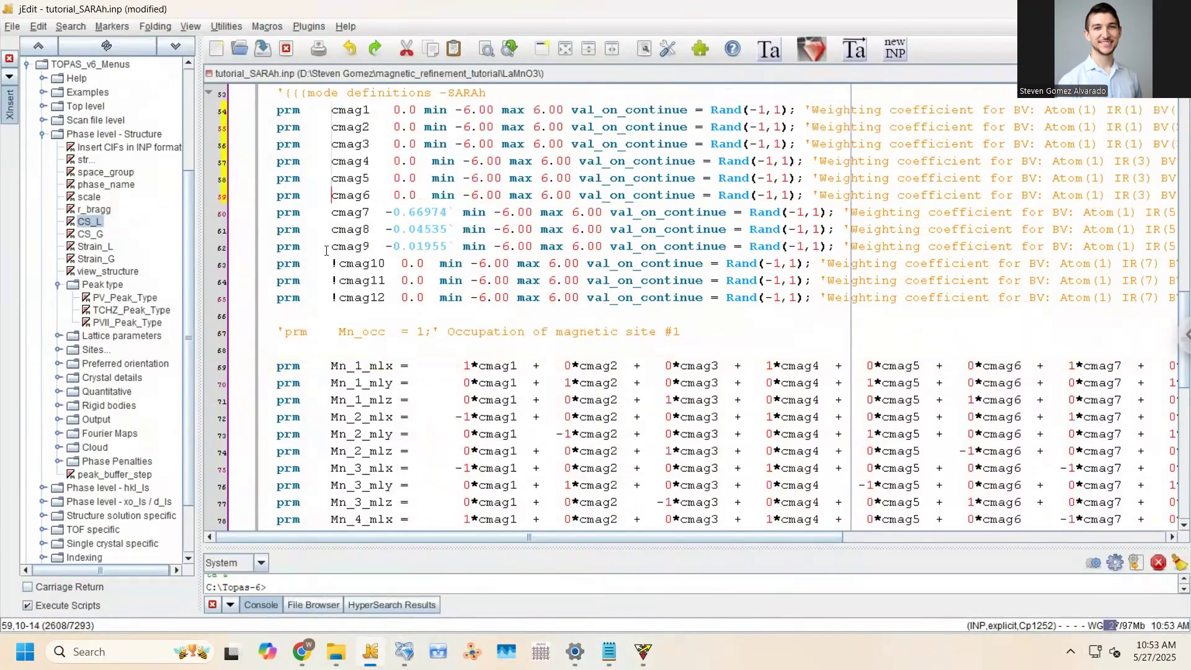
drag(335, 263, 338, 301)
key(Delete)
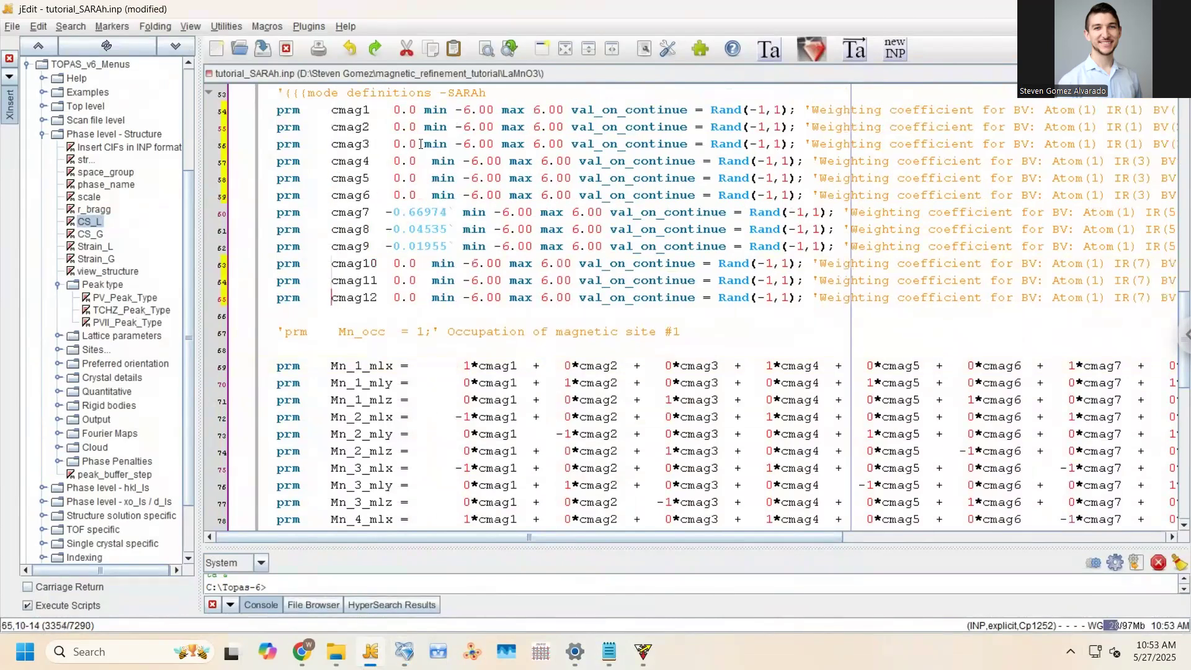
drag(424, 113, 425, 196)
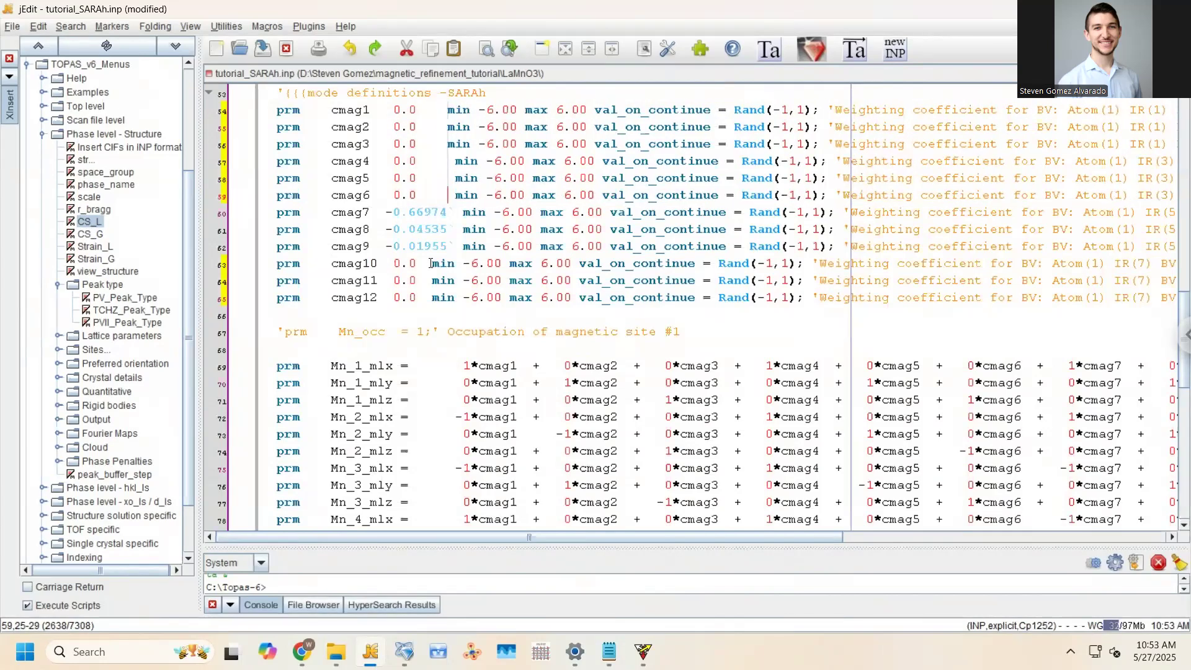
drag(432, 264, 432, 298)
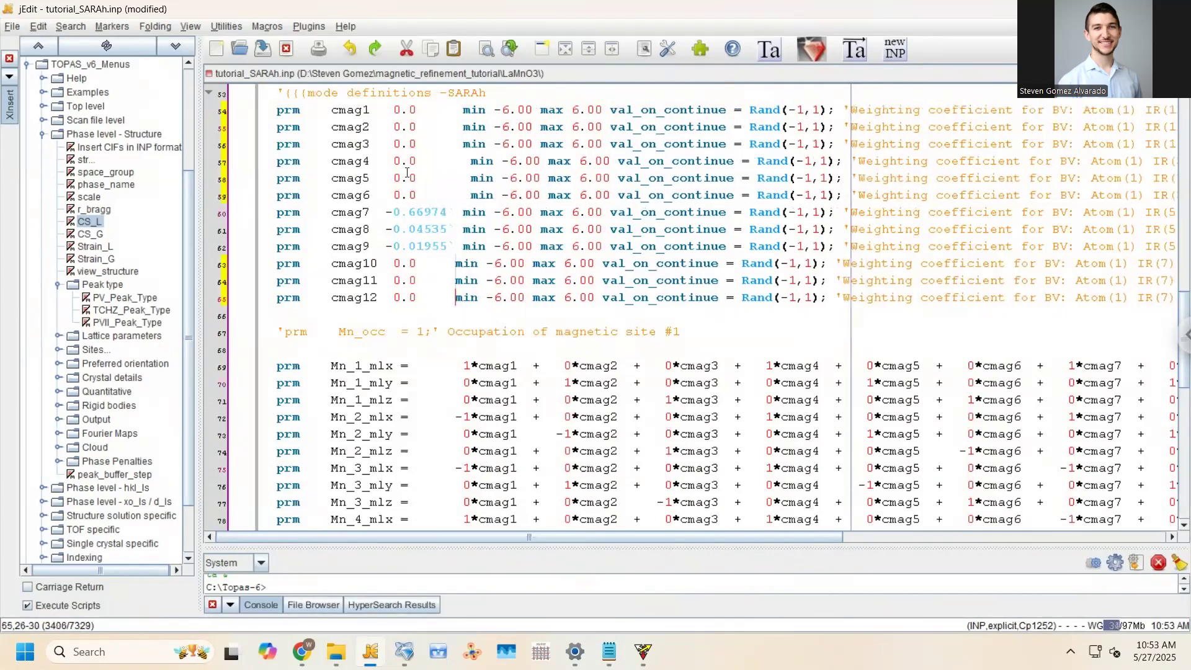
Set the starting values of all twelve cmag modes to 0.0 and save the file
drag(385, 110, 454, 297)
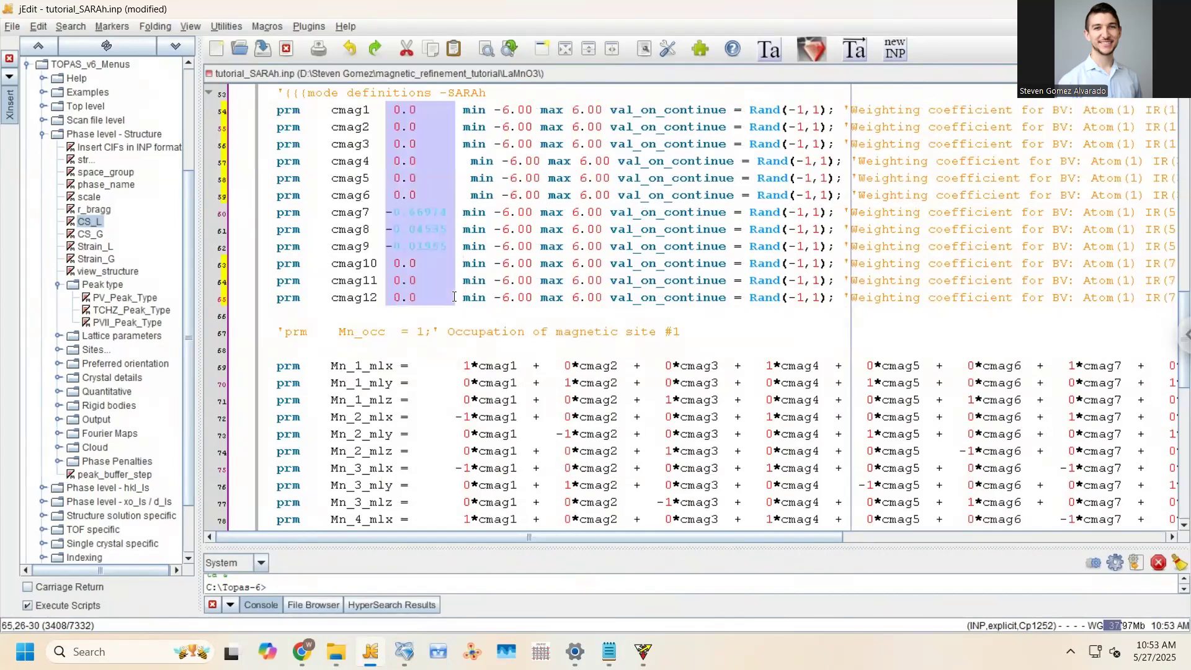
text(0.0)
key(ctrl+s)
Highlight each mode's val_on_continue expression and its Rand(-1,1) restart value
click(590, 221)
click(394, 164)
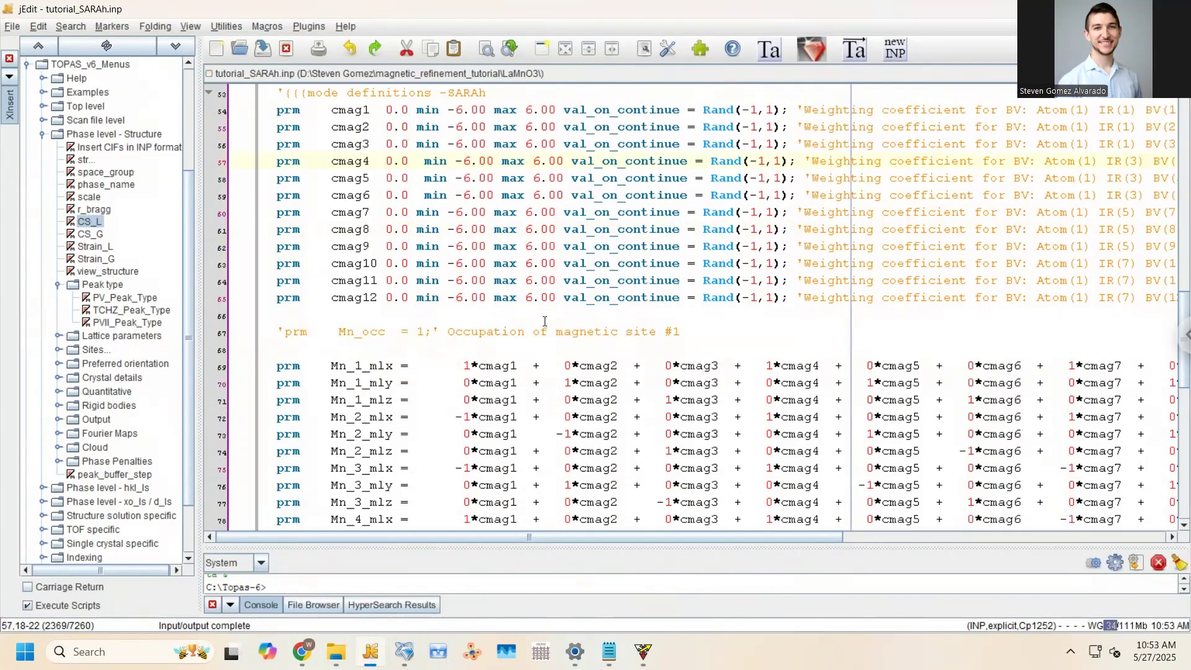
click(403, 110)
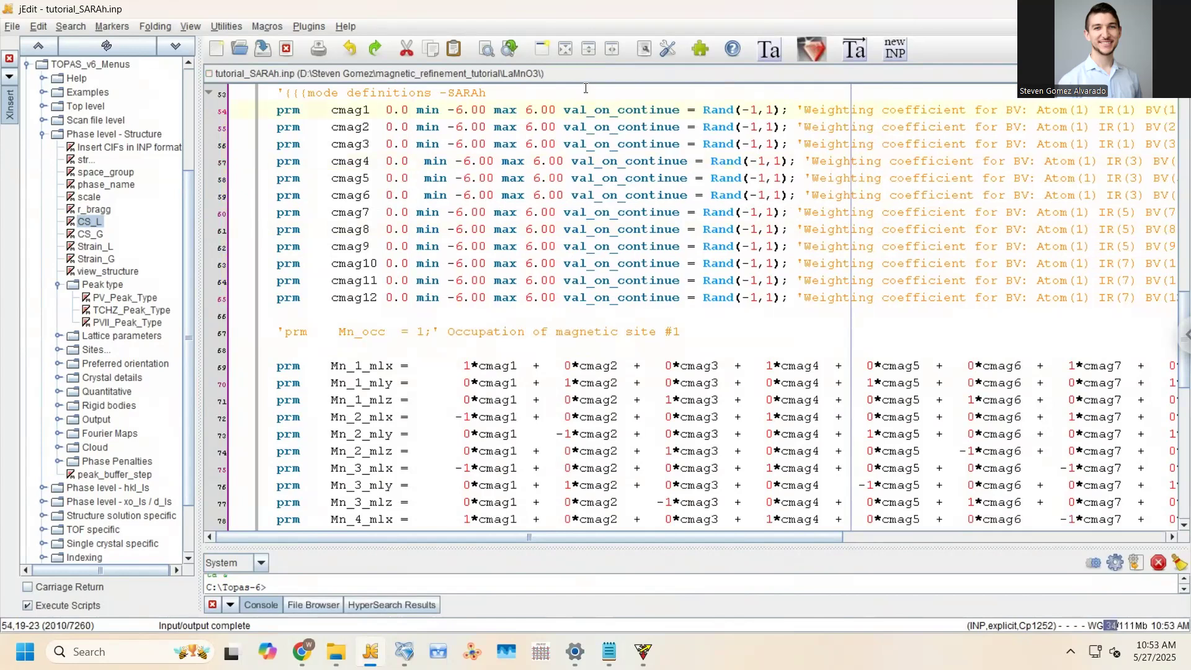
drag(566, 110, 788, 295)
click(632, 161)
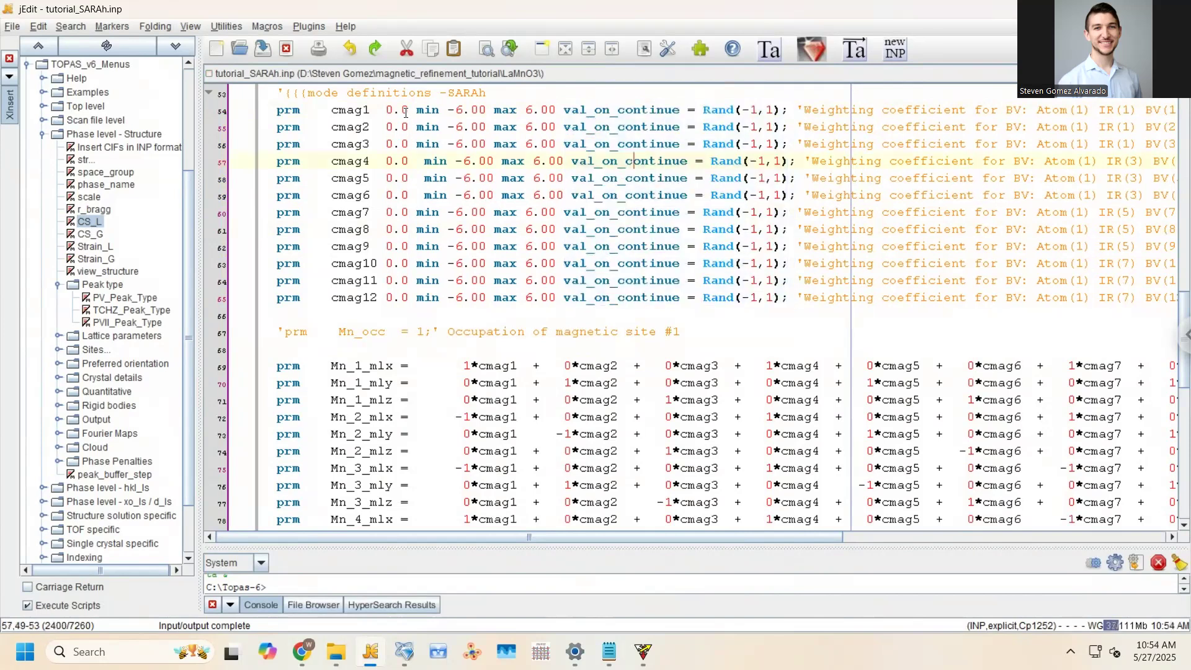
drag(702, 109, 787, 300)
click(456, 145)
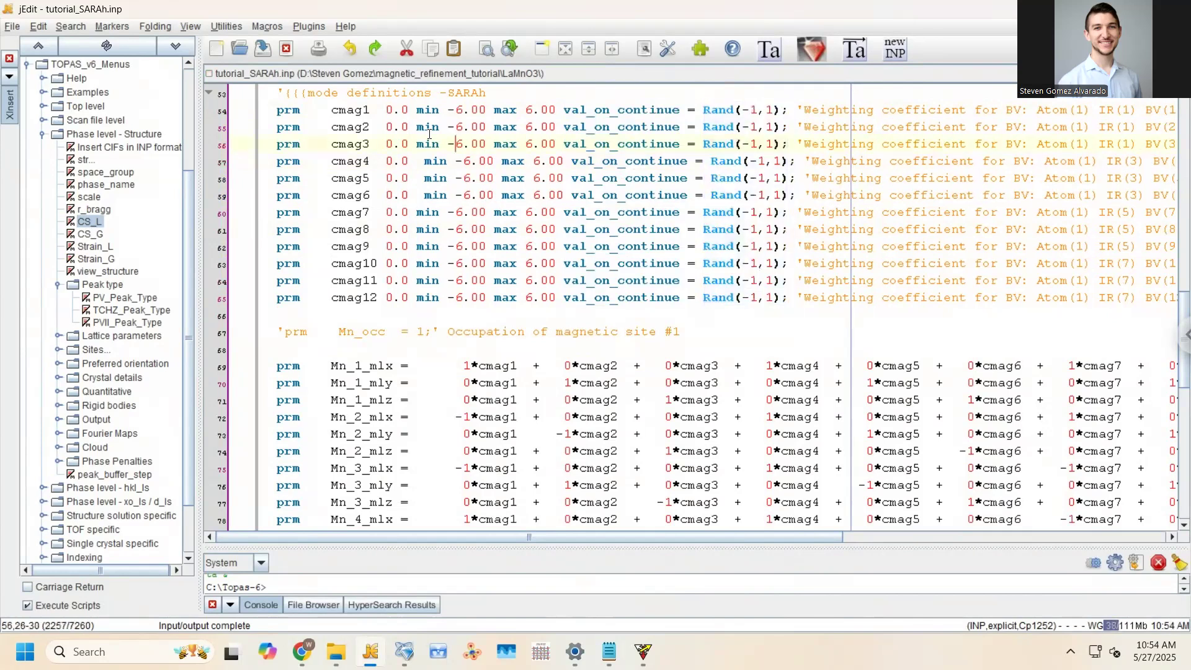
drag(407, 110, 407, 301)
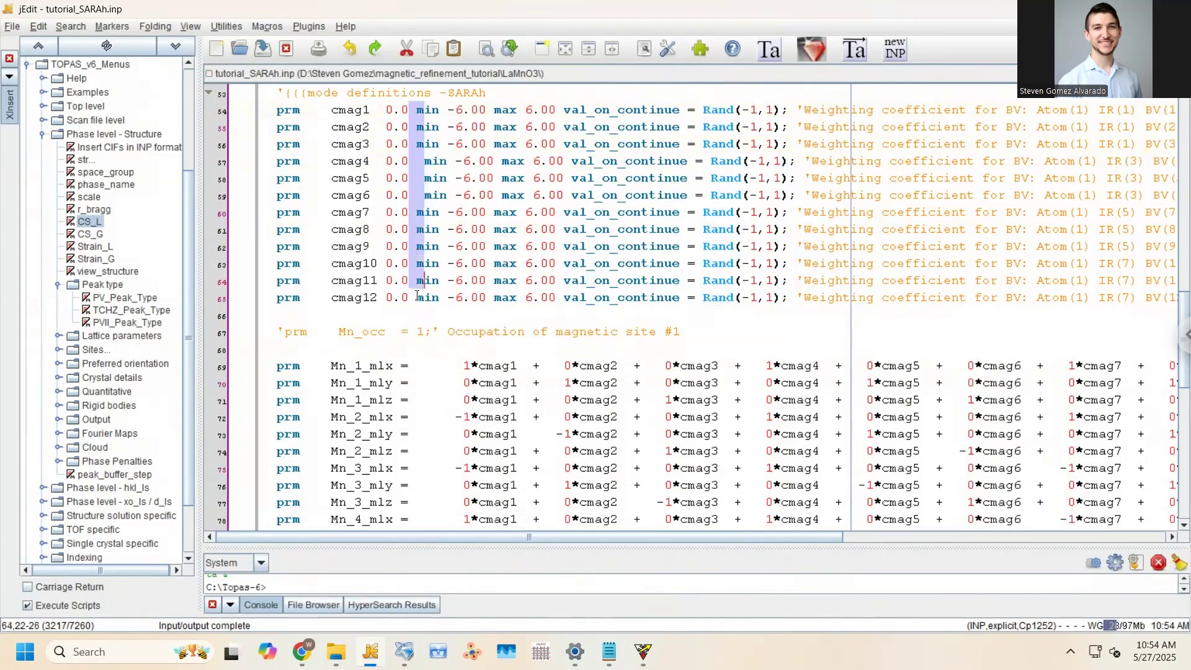
click(393, 154)
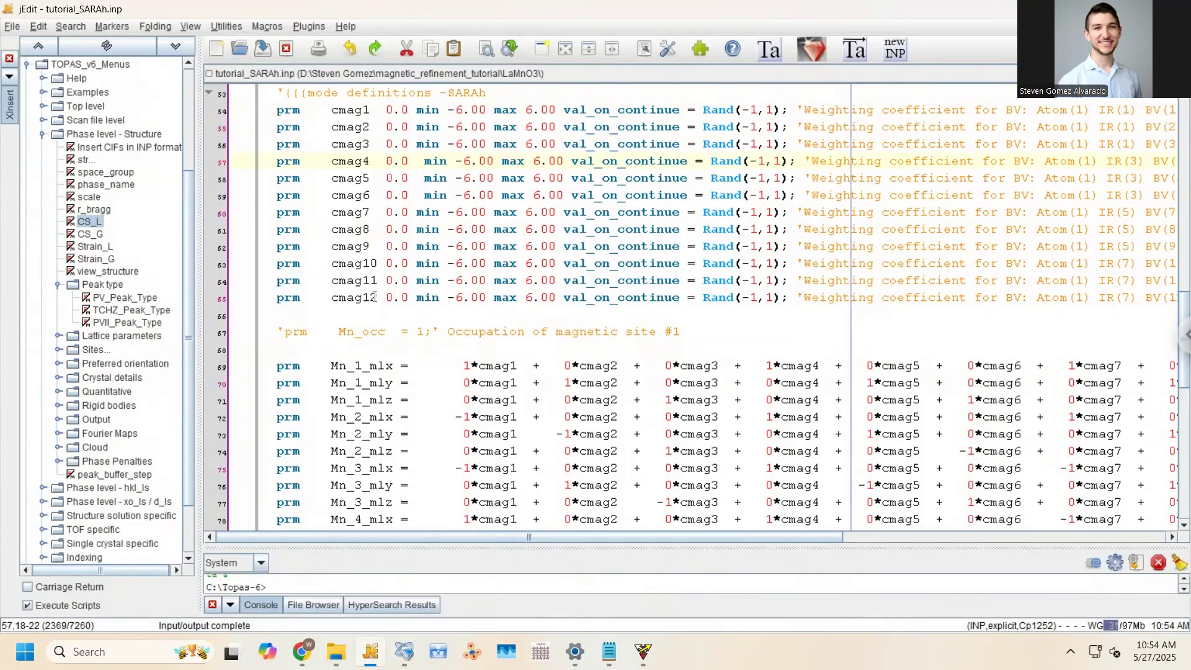
Run and stop the all-modes refinement in TOPAS-Academic, accepting the .inp update from the .out file
key(alt+Tab)
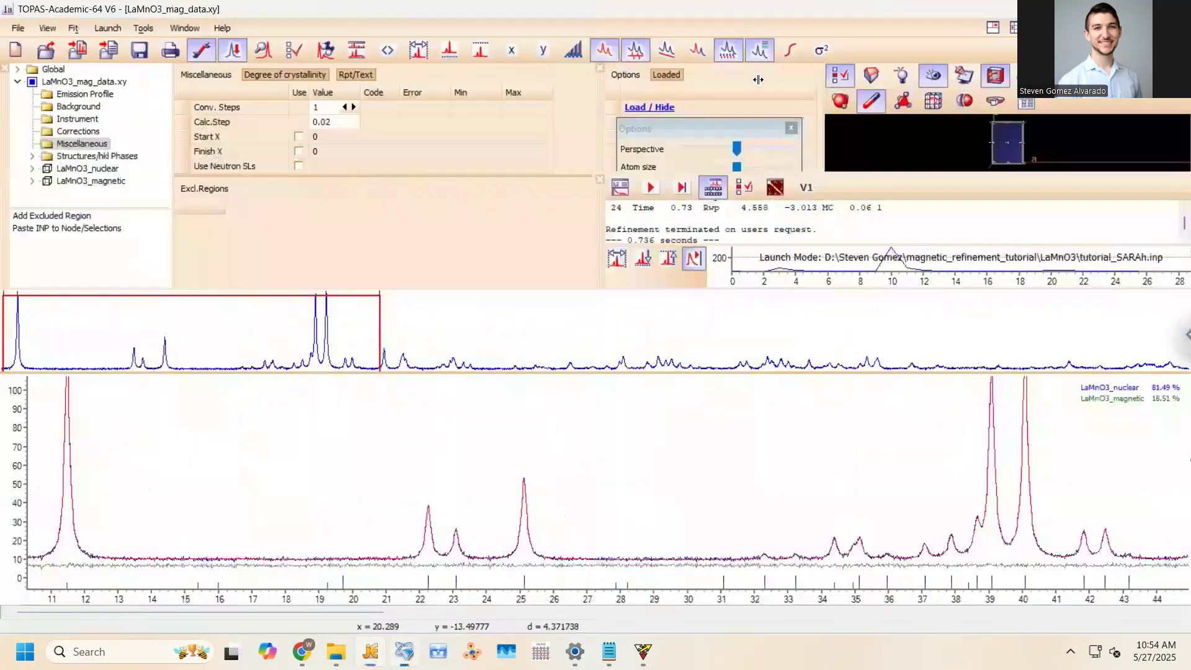
click(652, 182)
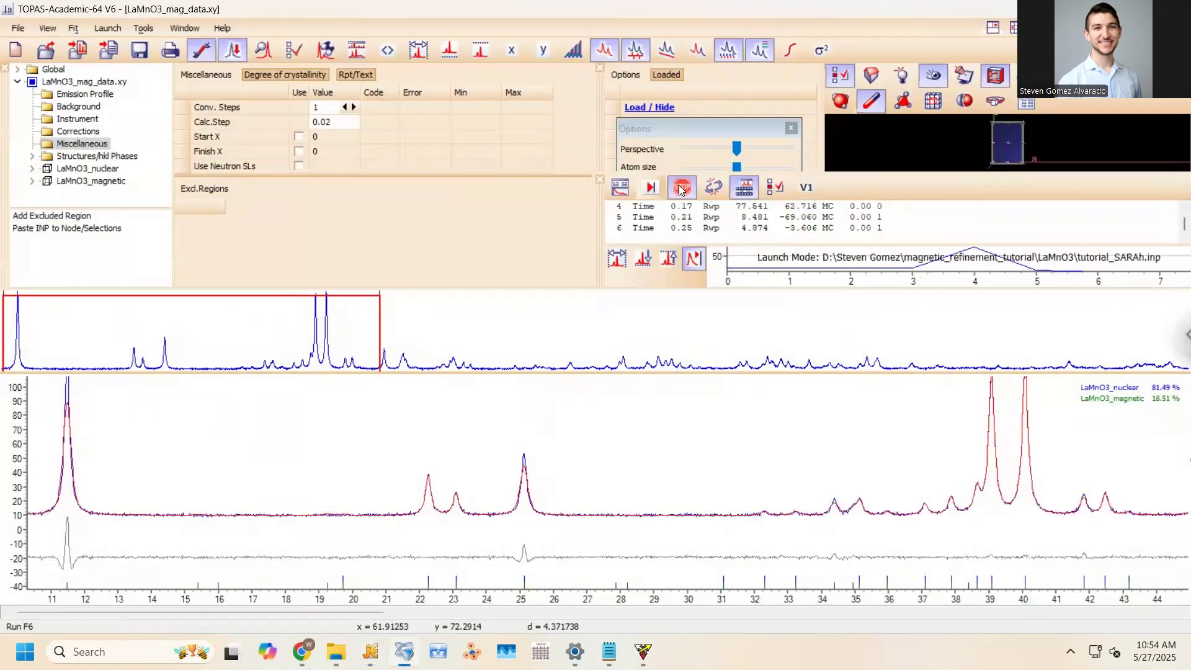
click(680, 189)
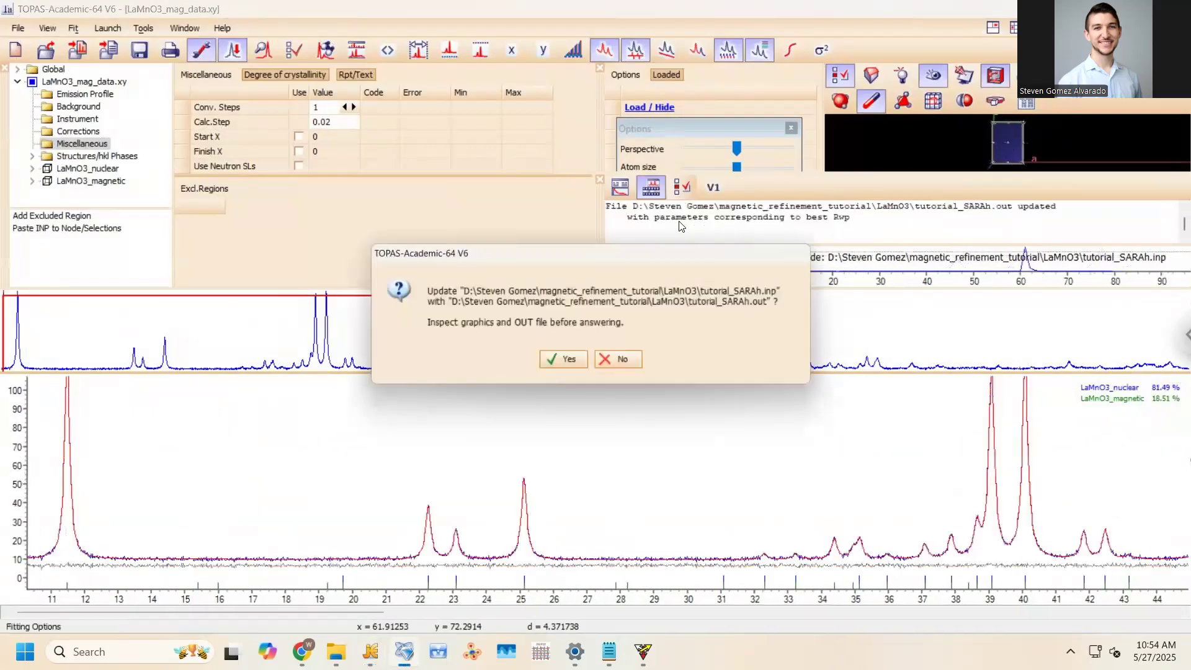
click(555, 369)
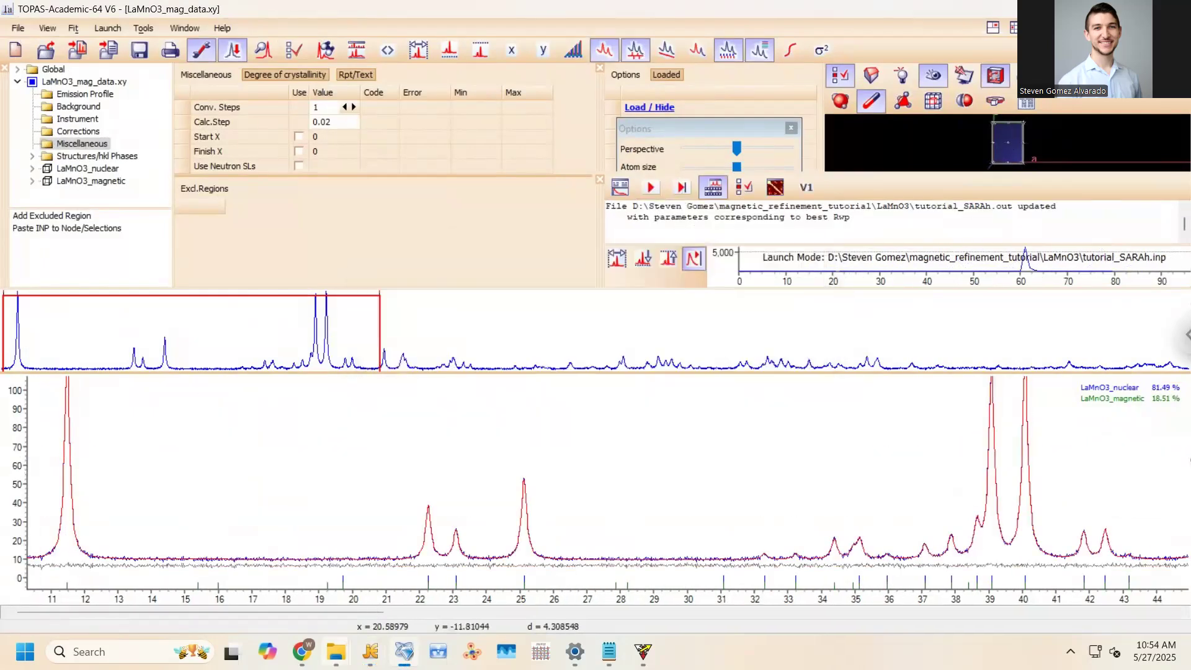
key(alt+Tab)
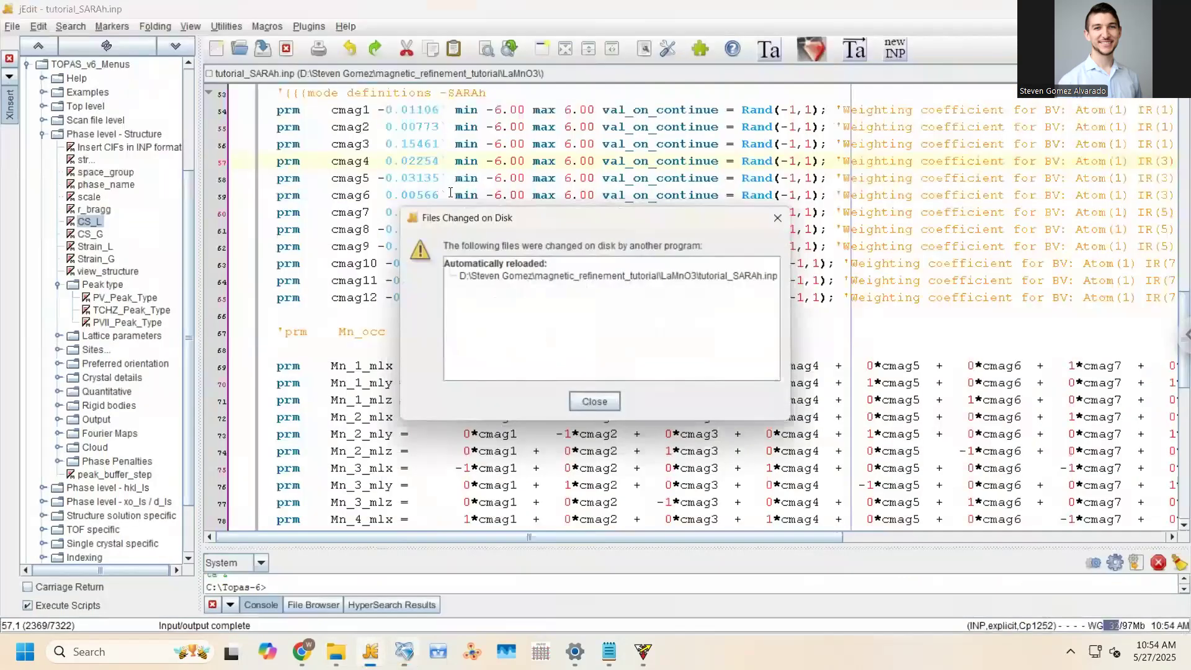
Fix cmag1–cmag6 and cmag10–cmag12 by prefixing them with ! and save the file
key(Escape)
drag(385, 213, 444, 212)
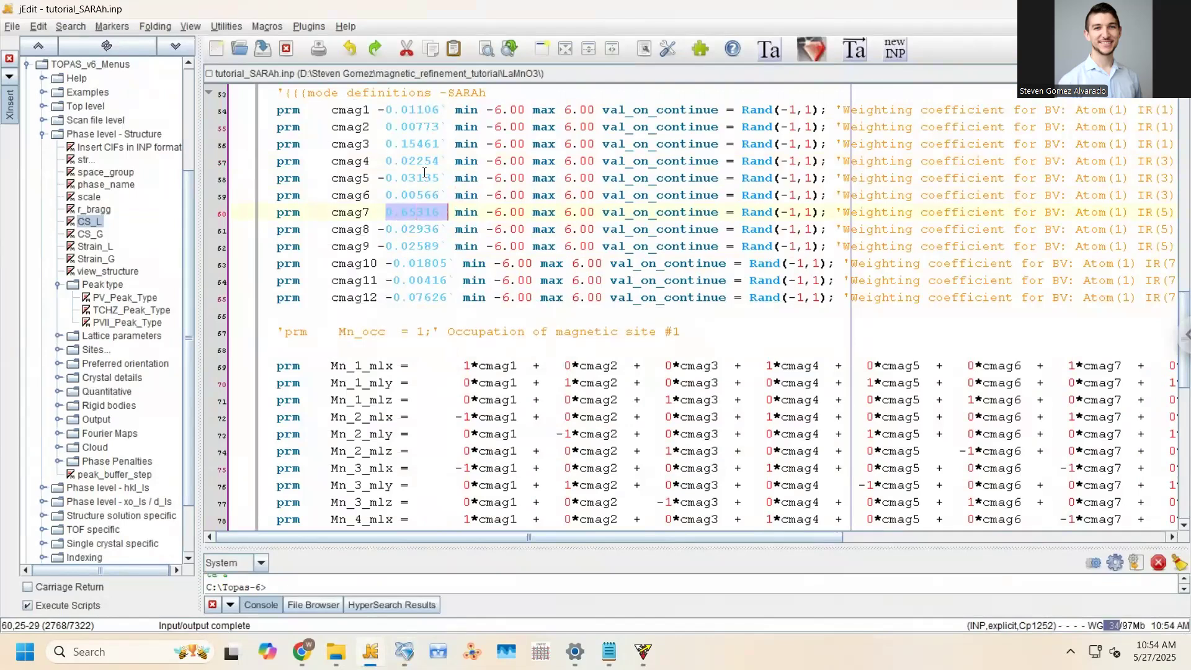
drag(333, 110, 334, 201)
text(!)
drag(333, 262, 332, 301)
text(!)
key(ctrl+s)
Reset the refined values of cmag1–cmag6 and cmag10–cmag12 to 0.0, leaving cmag7–cmag9 free
click(364, 227)
key(Up)
key(Up)
key(Right)
key(Down)
key(Right)
key(Right)
key(Down)
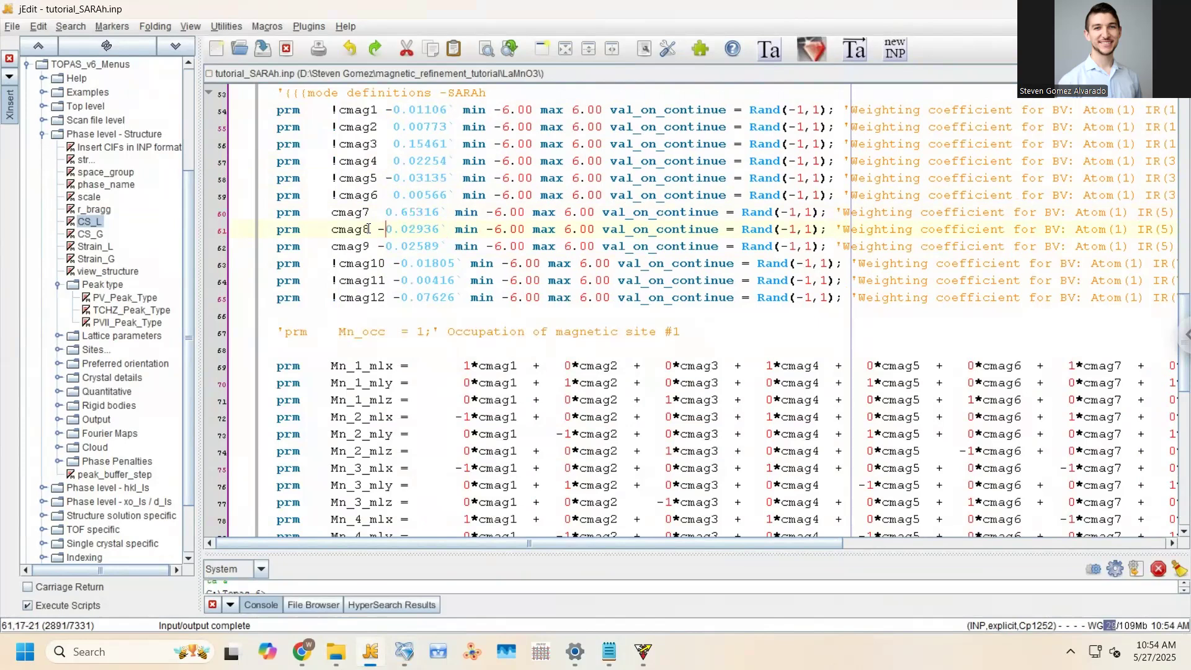
click(366, 245)
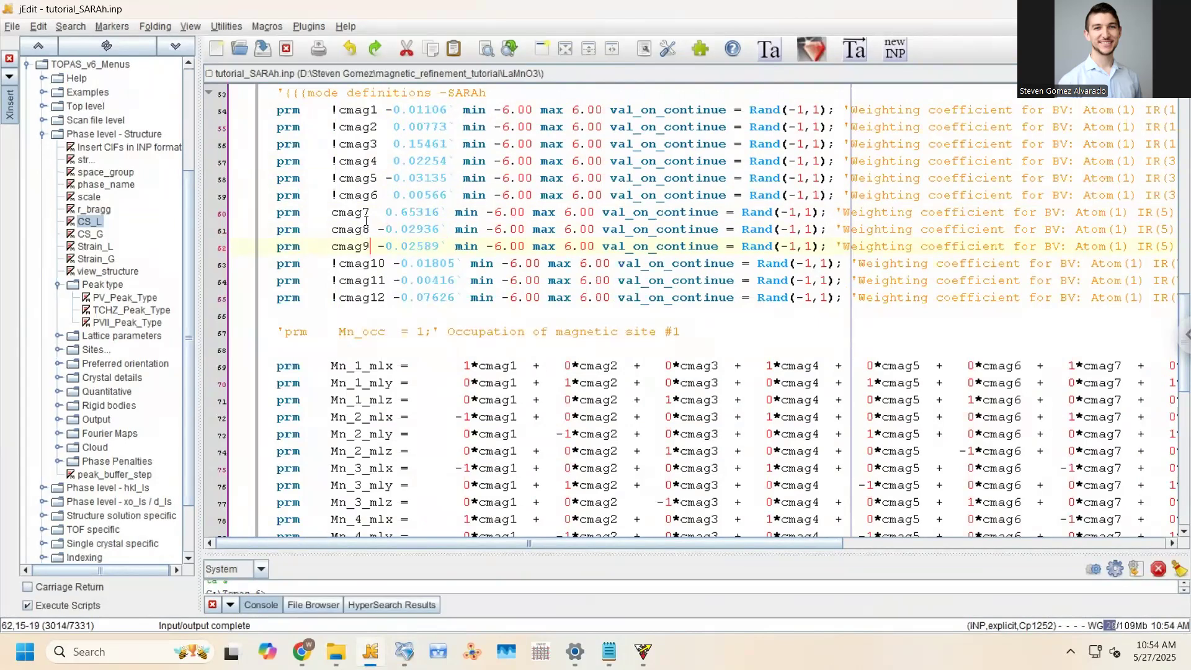
drag(386, 111, 448, 195)
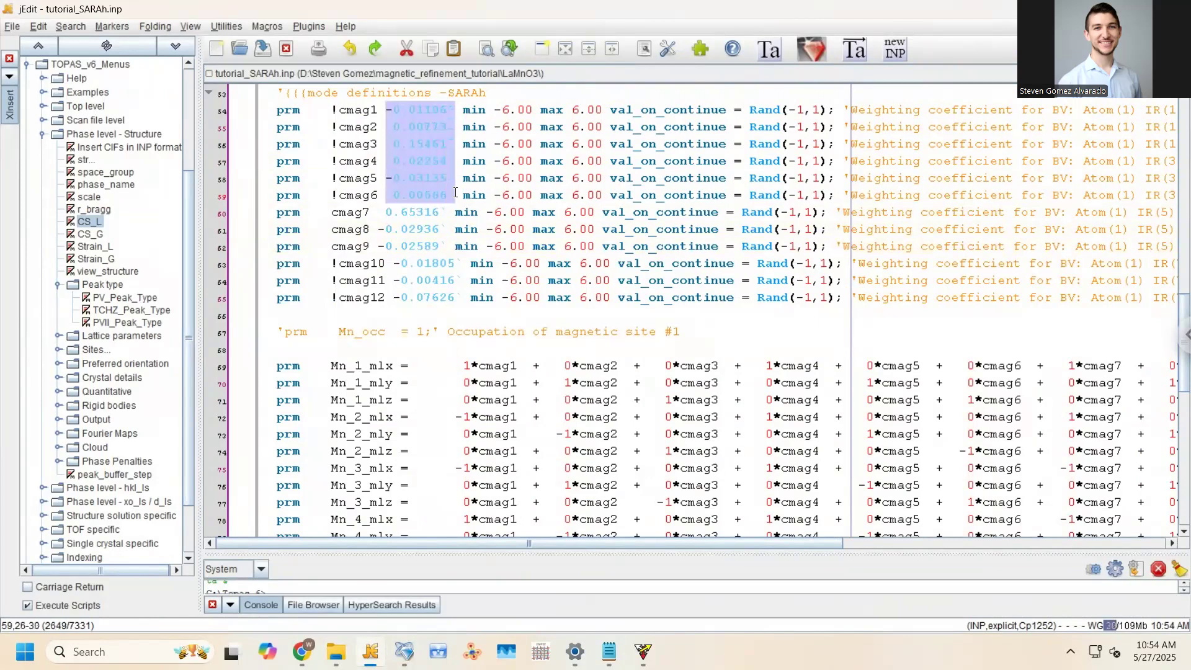
text(0.0)
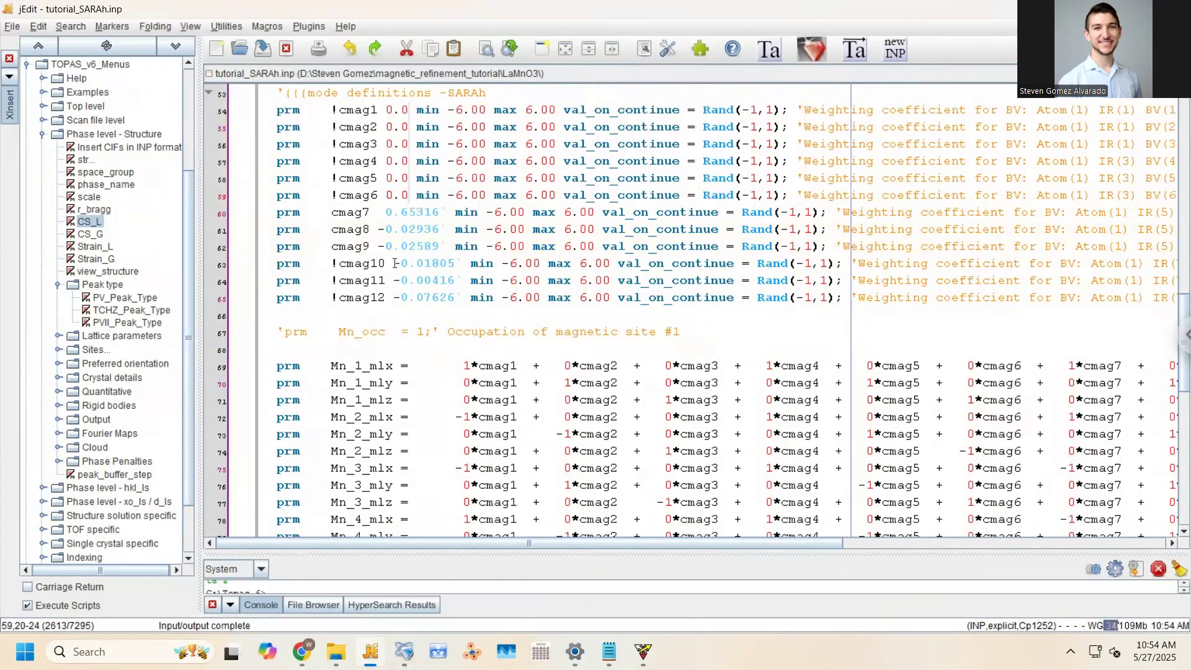
drag(393, 263, 463, 298)
text(0.0)
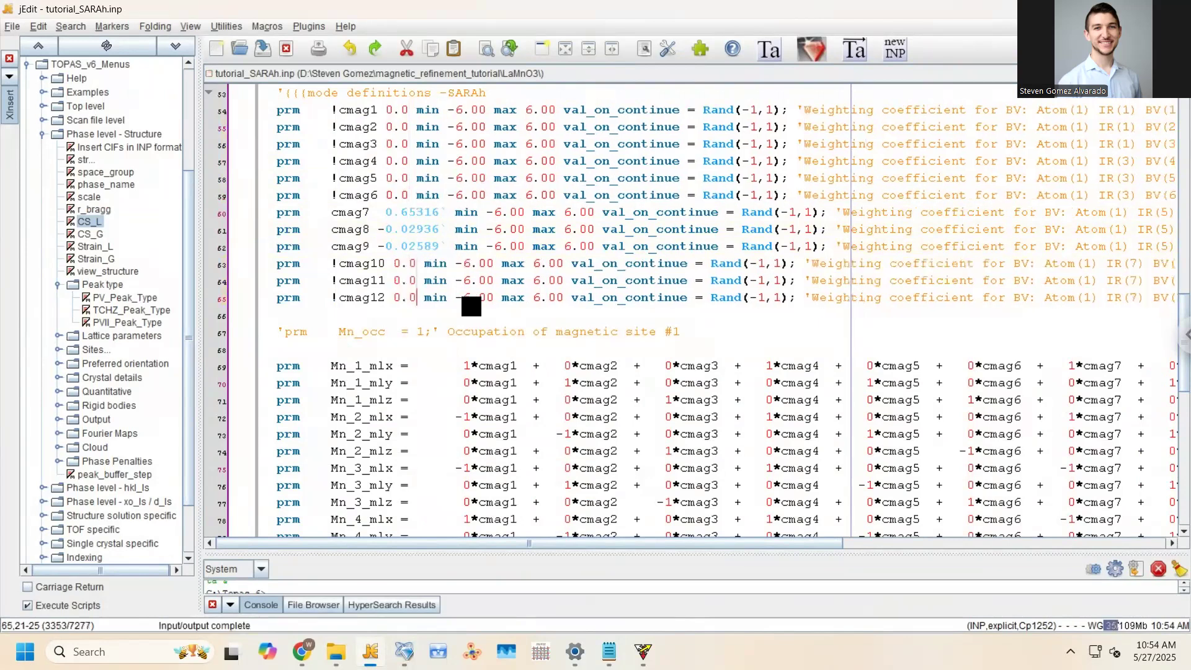
Rerun and stop the refinement in TOPAS-Academic, accepting the update of the input file
click(769, 49)
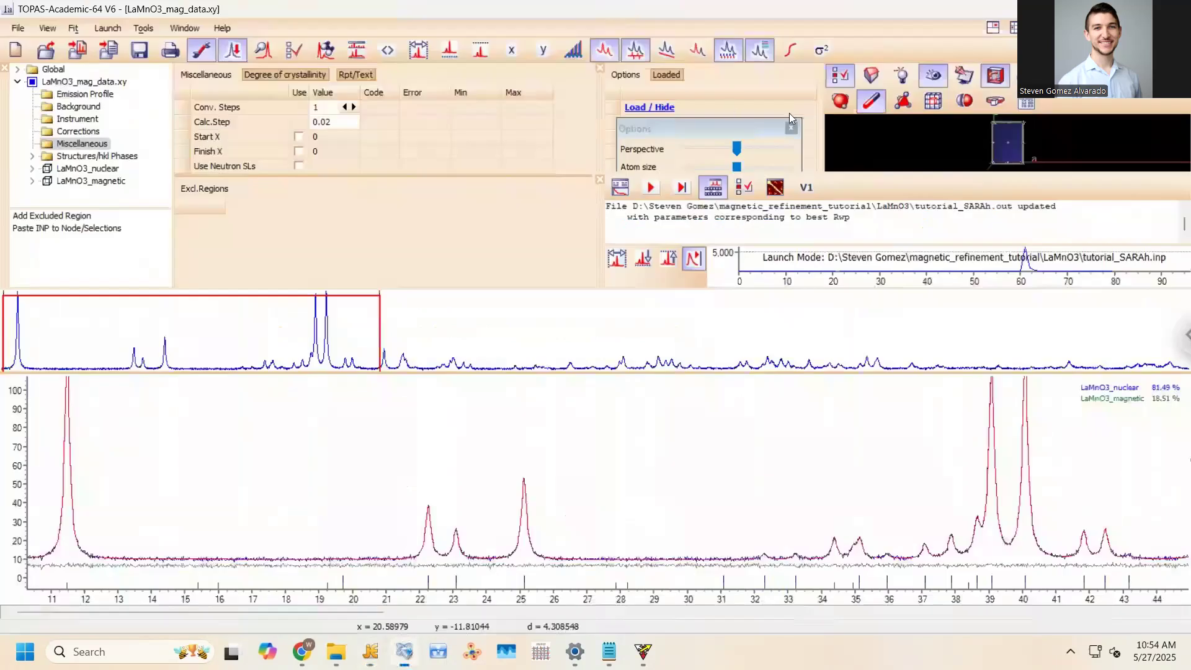
click(661, 188)
click(680, 192)
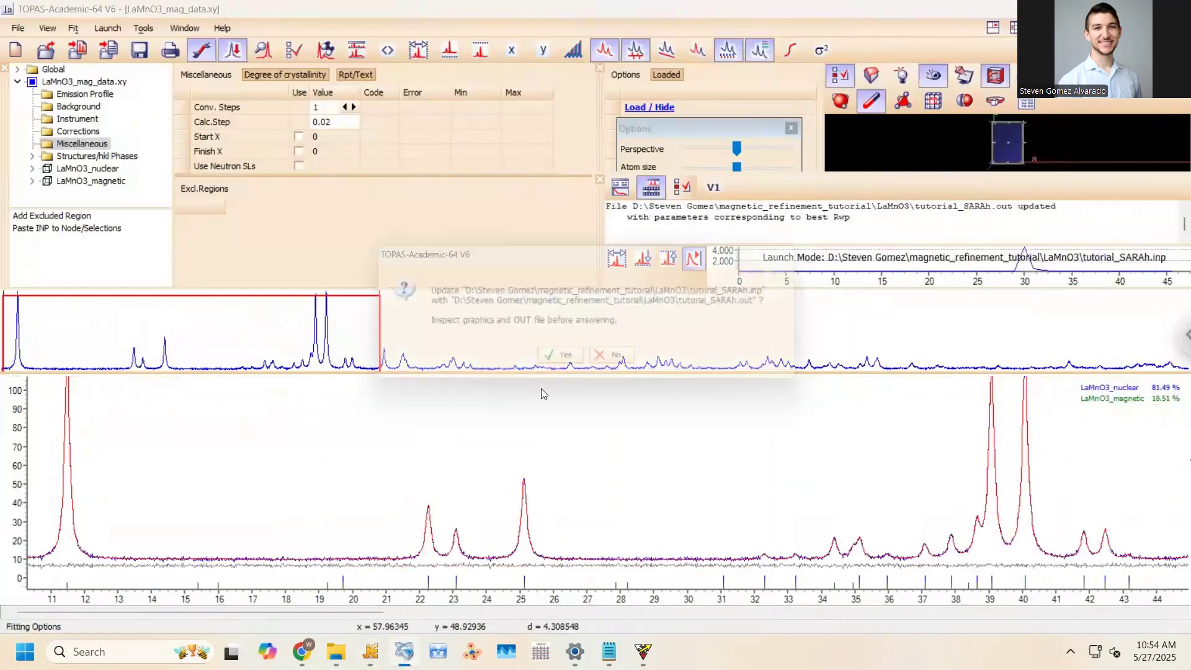
click(573, 362)
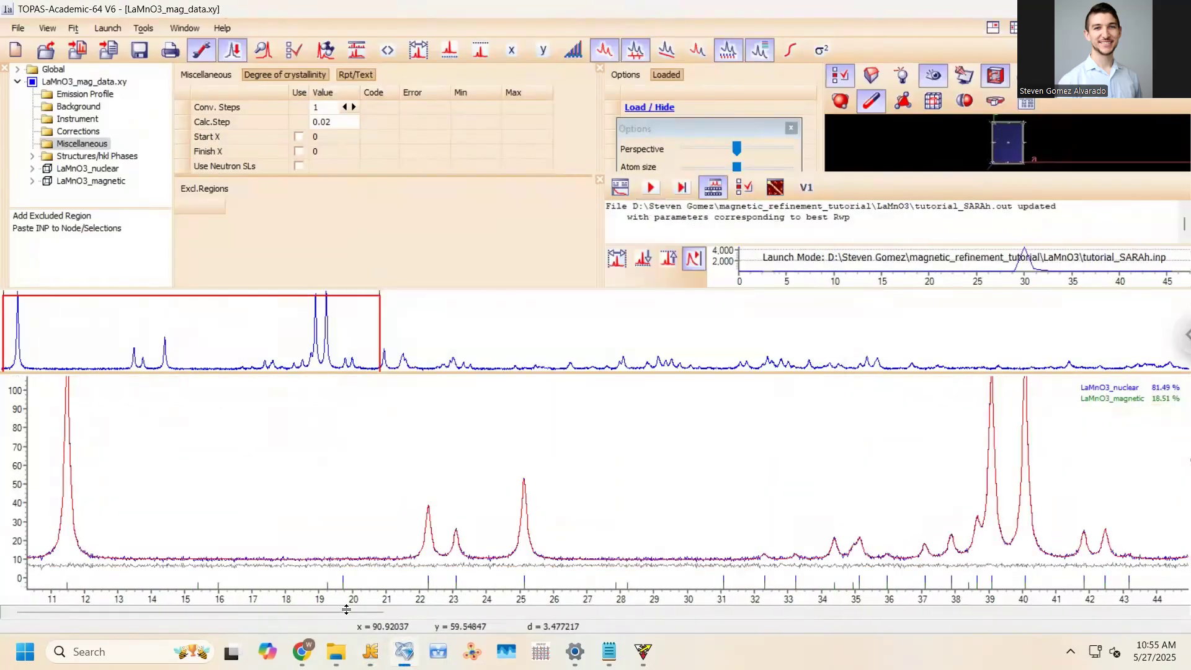
click(372, 651)
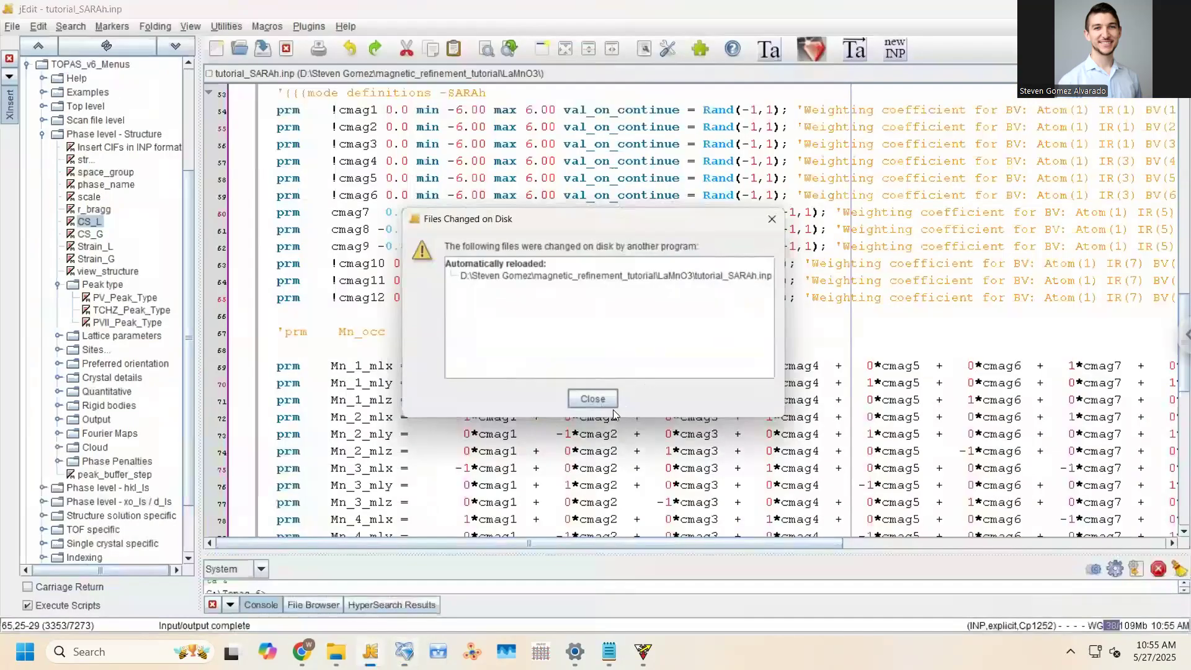
Check the refined cmag7–cmag9 values (0.66942, −0.04542, −0.01966) and Mn moments near ±3.84739
key(Return)
drag(1183, 315, 1182, 75)
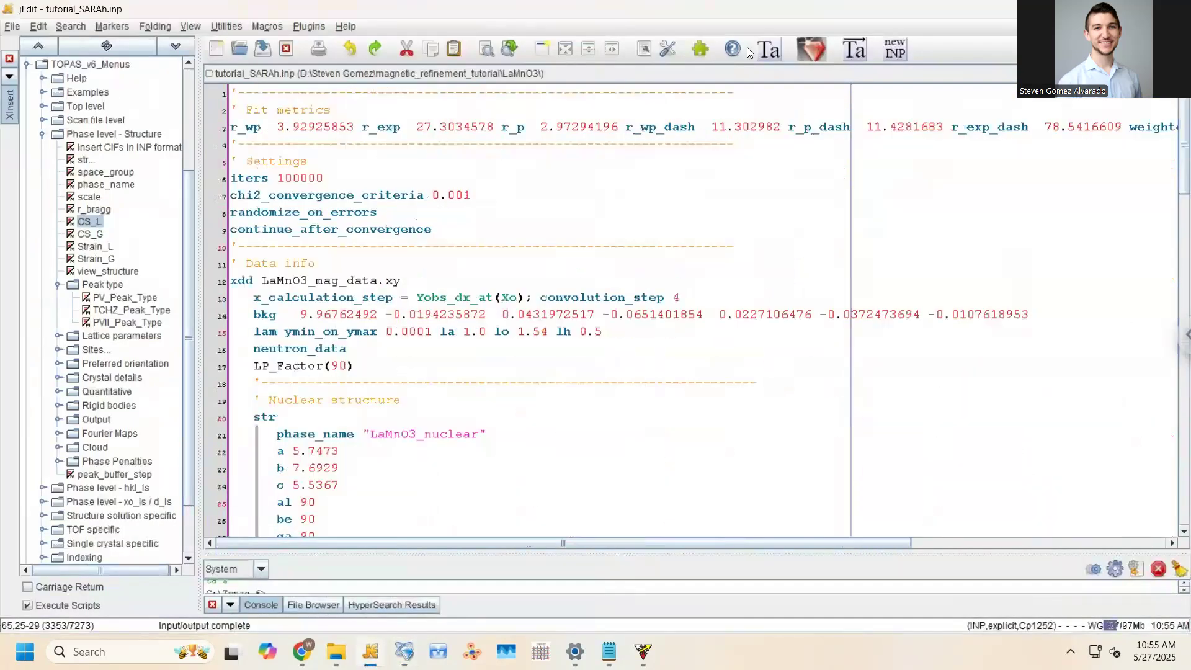
drag(1174, 137, 1173, 502)
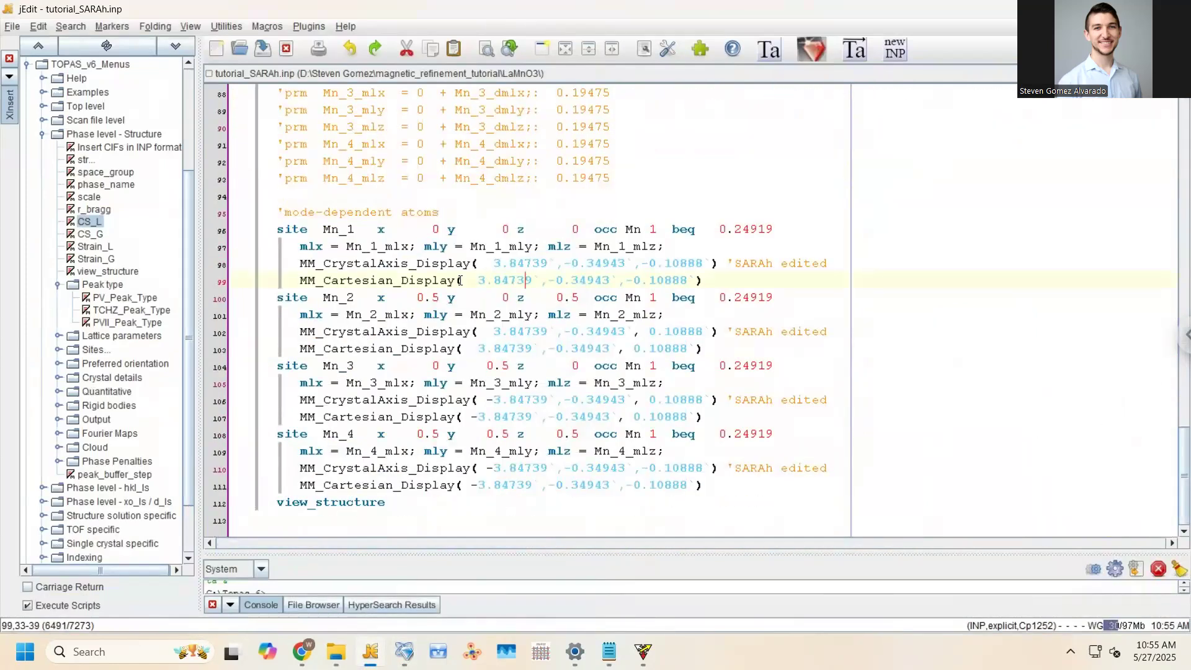
click(712, 281)
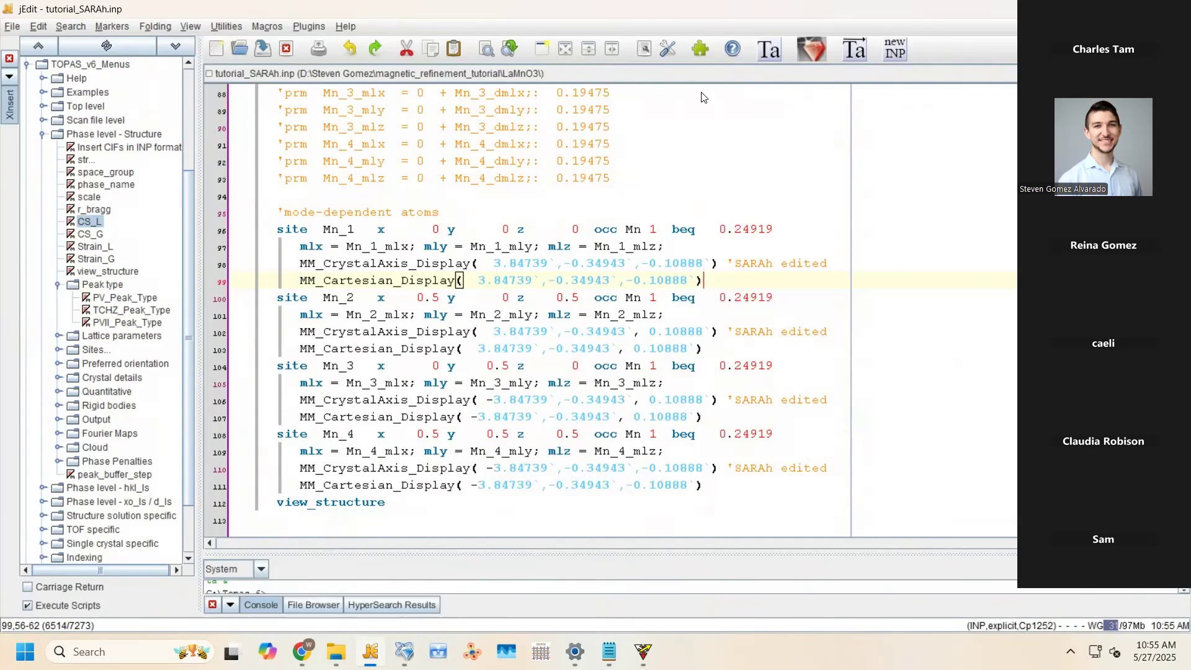
click(365, 248)
scroll(366, 248, up, 12)
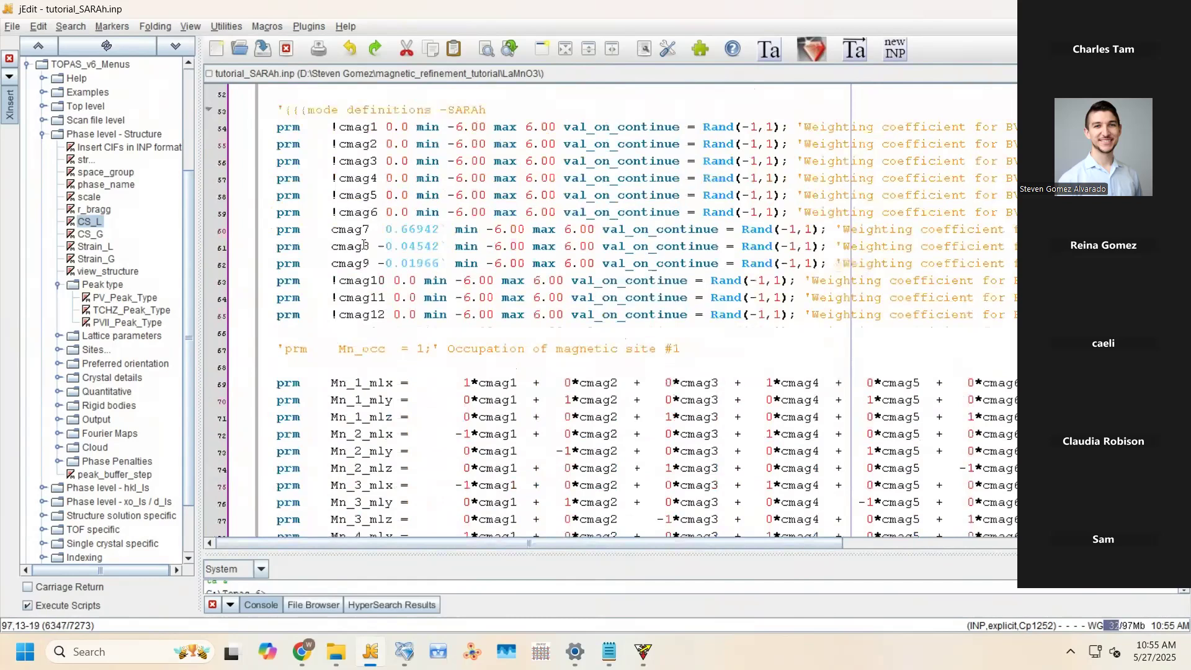
scroll(364, 245, up, 16)
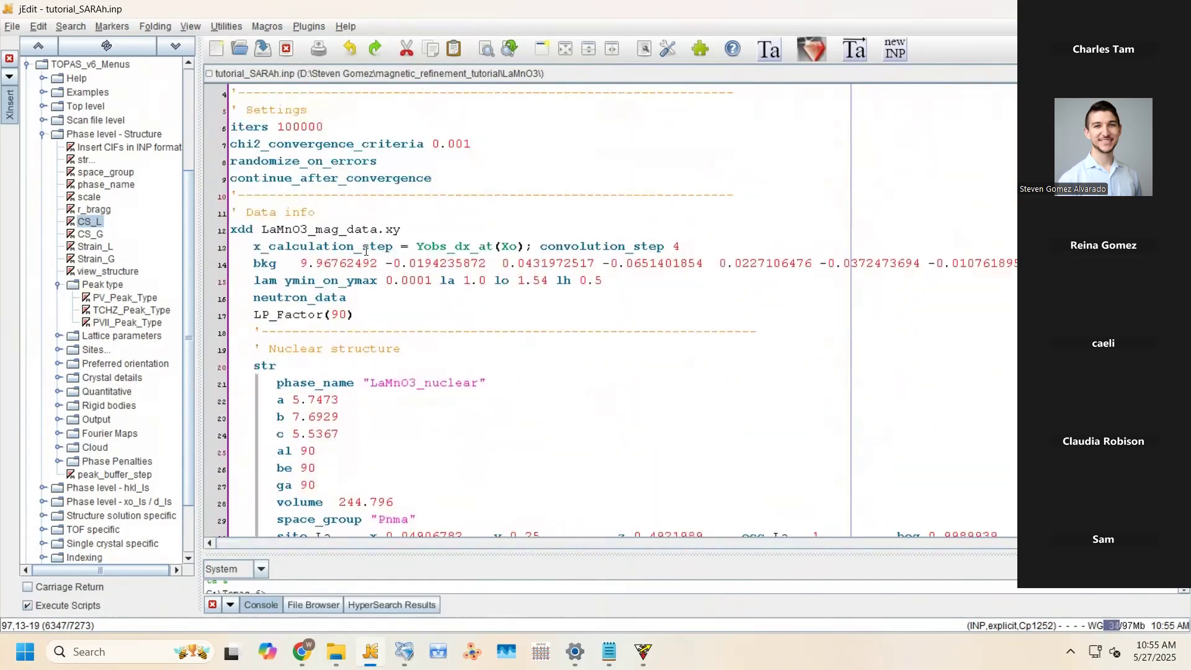
scroll(366, 251, up, 1)
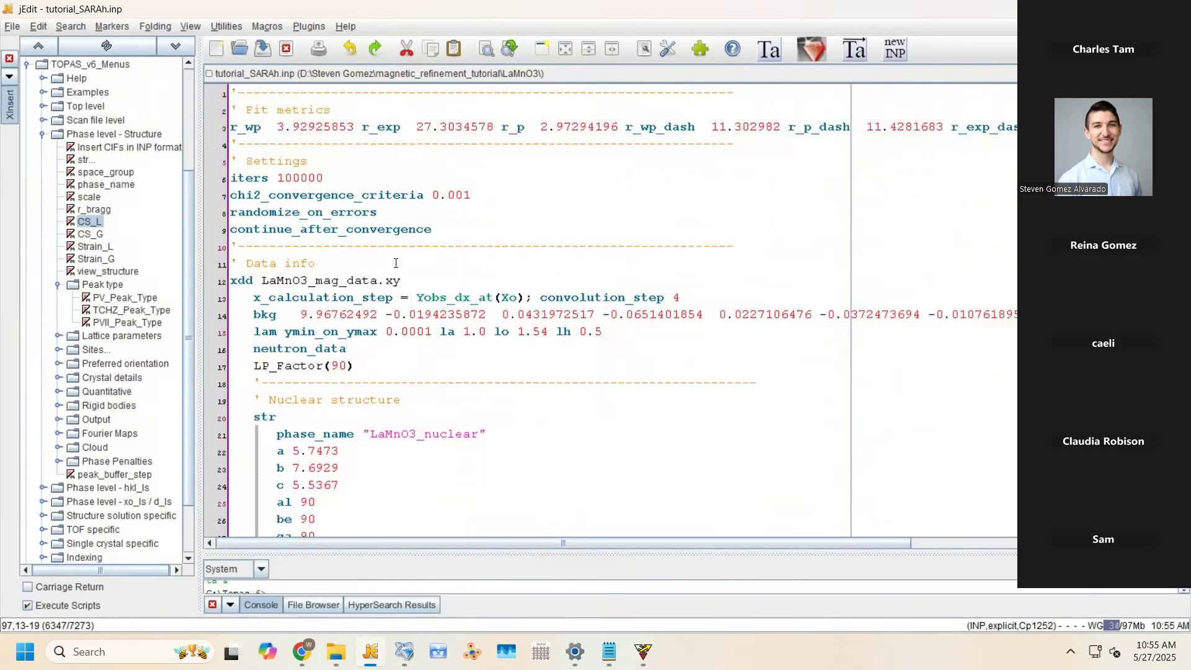